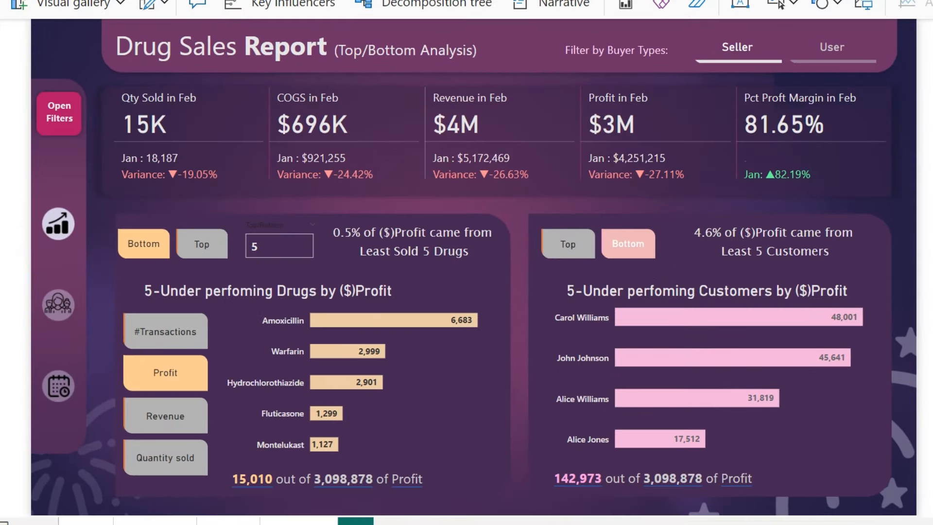
Step: Preview the finished Drug Sales Report, switching the weekday visual between chart and heat map and cross-filtering the Trend Analysis page by August
{"action": "left_click", "coordinate": [568, 249]}
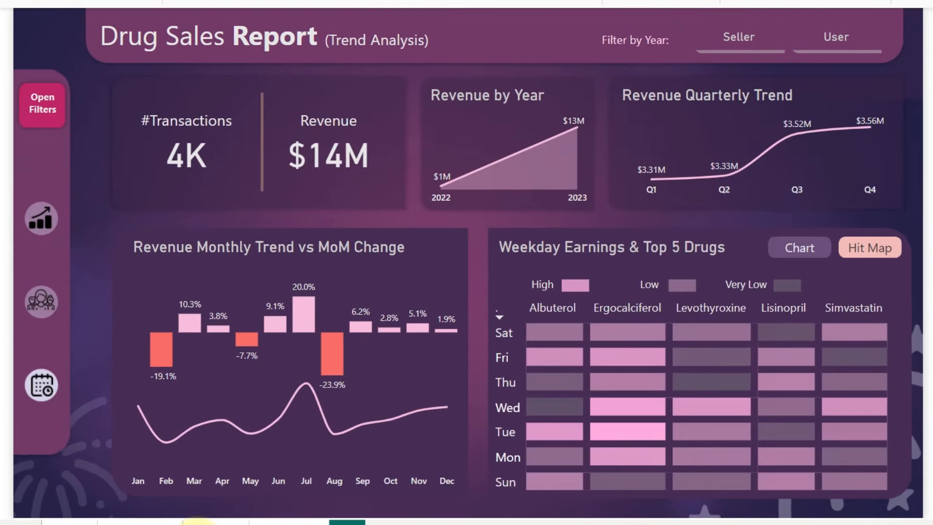
{"action": "left_click", "coordinate": [800, 249]}
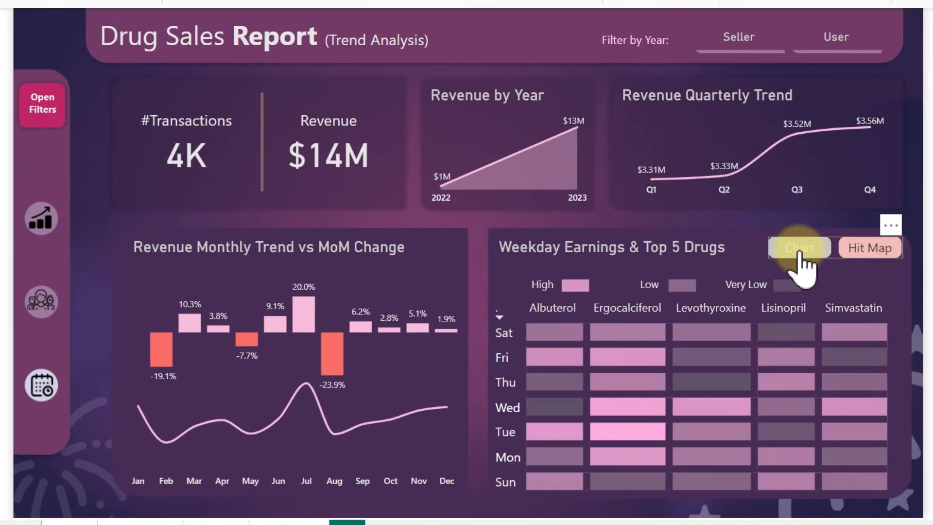
{"action": "left_click", "coordinate": [870, 249]}
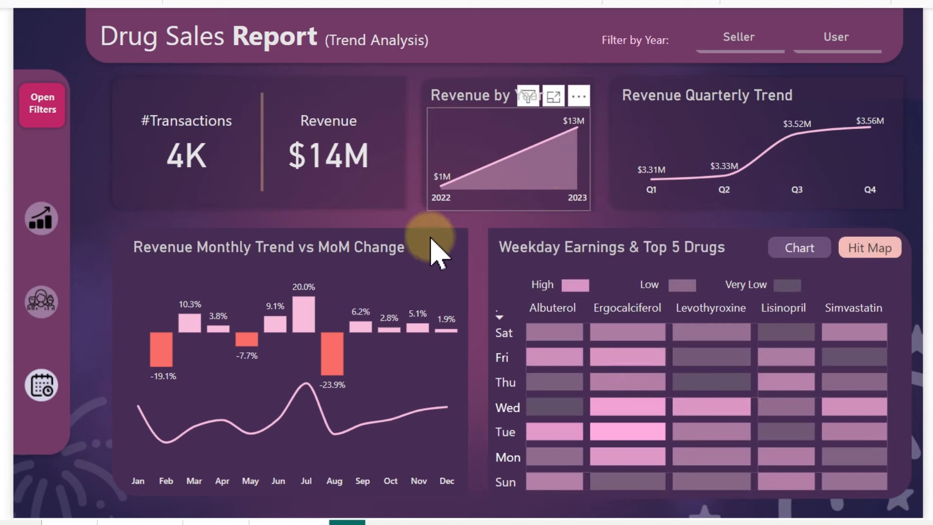
{"action": "left_click", "coordinate": [332, 360]}
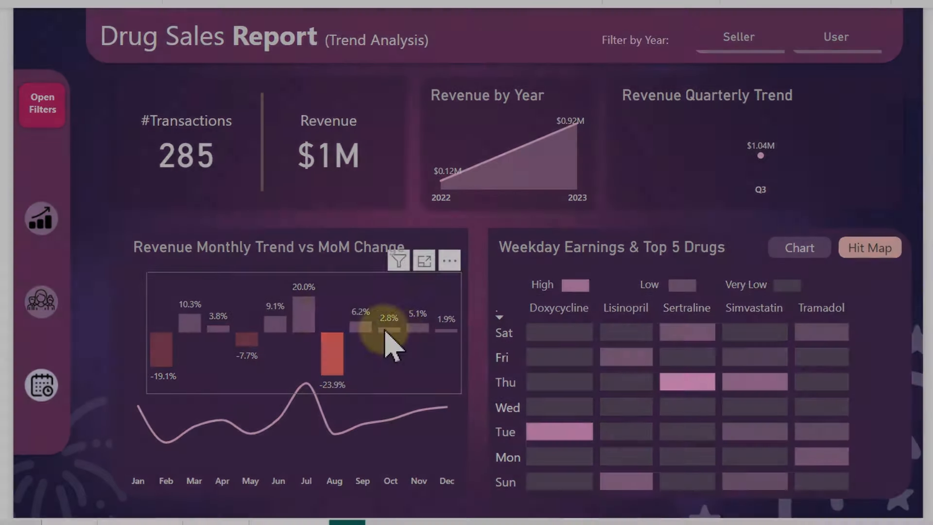
{"action": "left_click", "coordinate": [391, 342]}
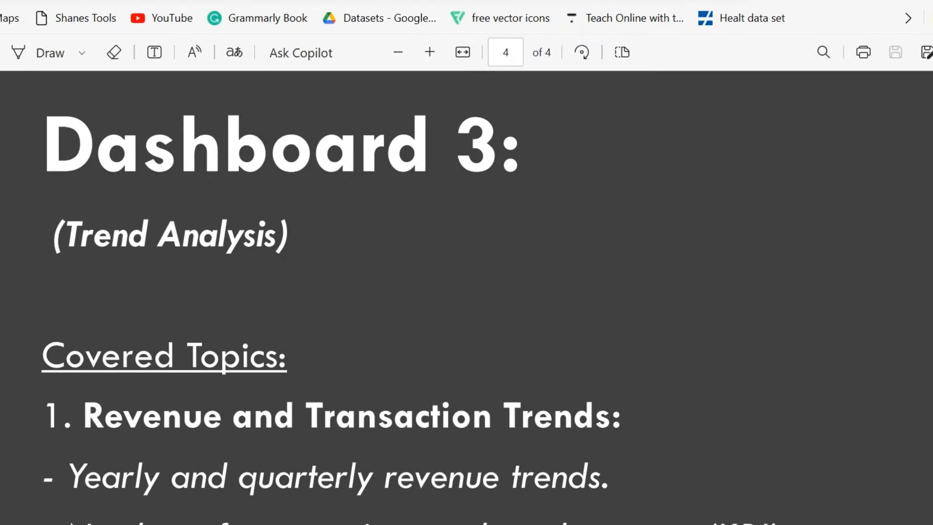
Step: Read through the covered topics for Dashboard 3 (Trend Analysis) in the PDF brief
{"action": "scroll", "coordinate": [409, 309], "scroll_direction": "down", "scroll_amount": 3}
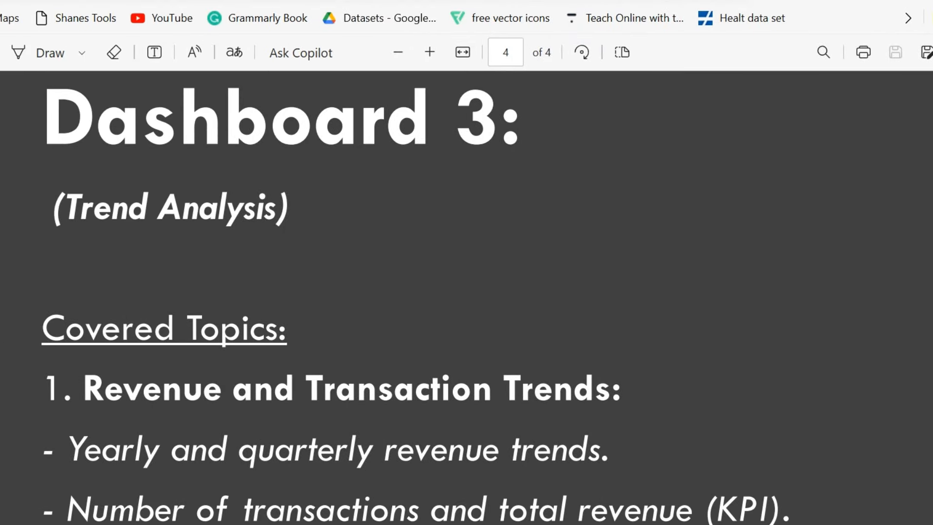
{"action": "scroll", "coordinate": [410, 309], "scroll_direction": "down", "scroll_amount": 4}
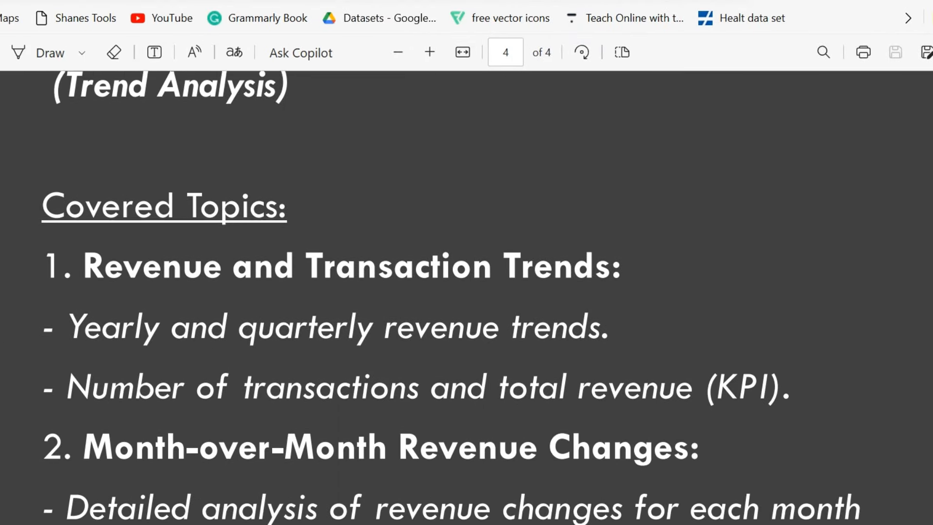
{"action": "scroll", "coordinate": [410, 309], "scroll_direction": "down", "scroll_amount": 2}
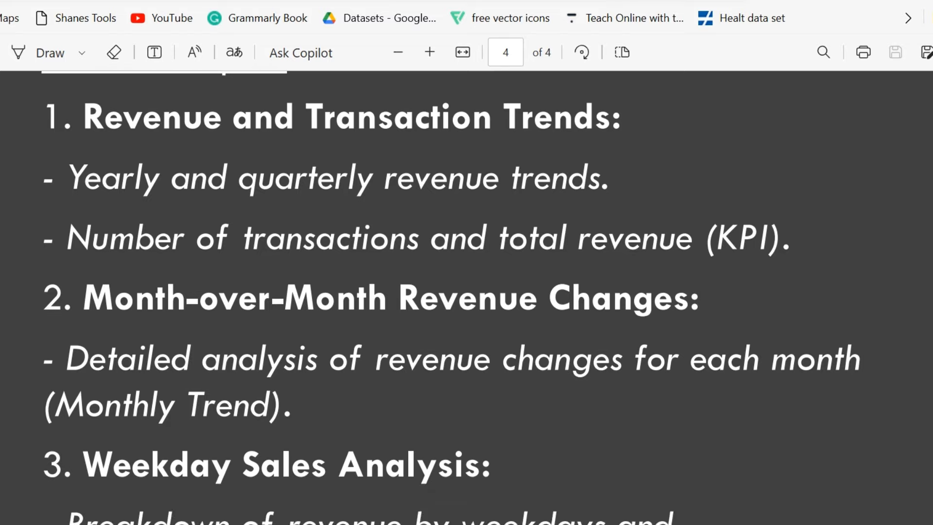
{"action": "scroll", "coordinate": [410, 309], "scroll_direction": "down", "scroll_amount": 2}
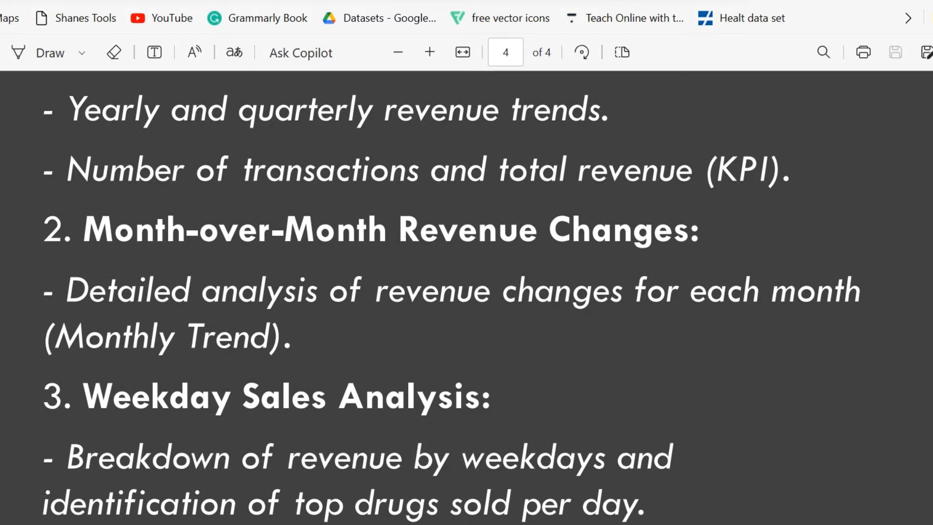
{"action": "scroll", "coordinate": [410, 309], "scroll_direction": "down", "scroll_amount": 1}
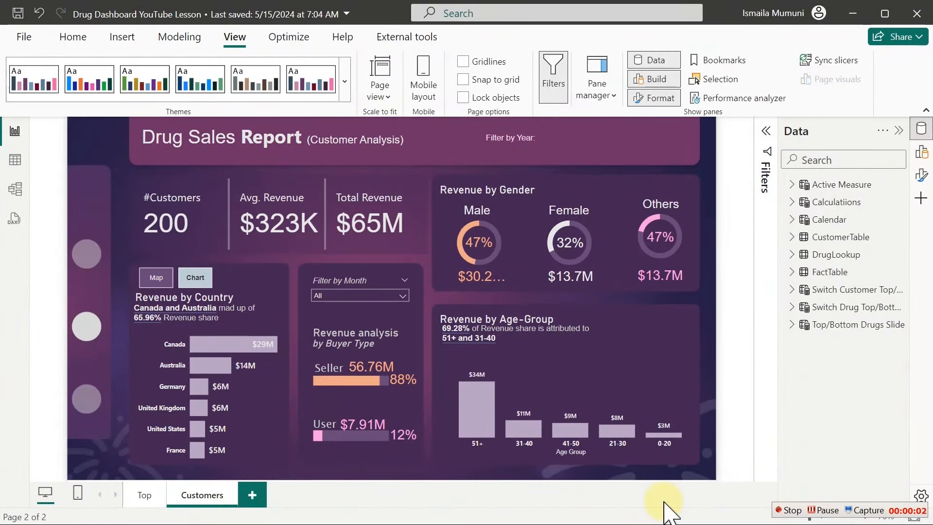
Step: In the Power BI report, add a new page and copy the KPI card from the Customers page onto it
{"action": "left_click", "coordinate": [253, 496]}
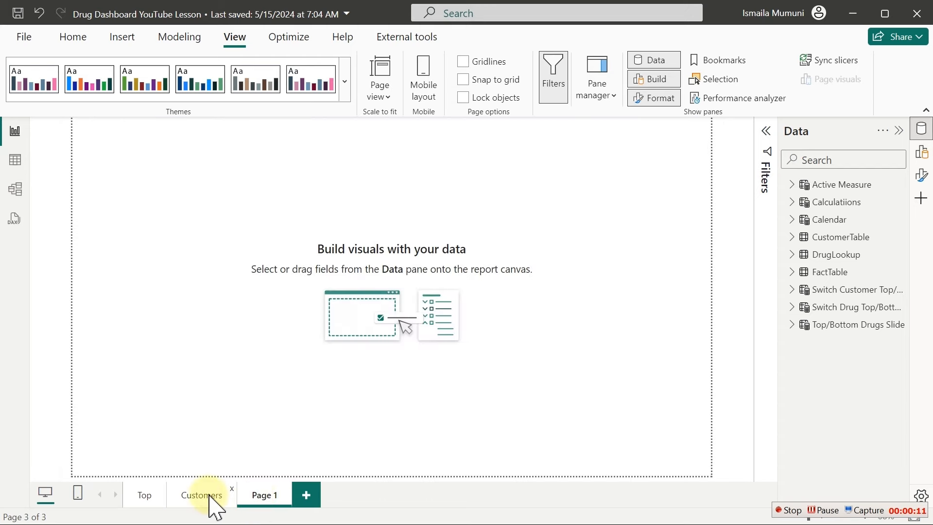
{"action": "left_click", "coordinate": [213, 507]}
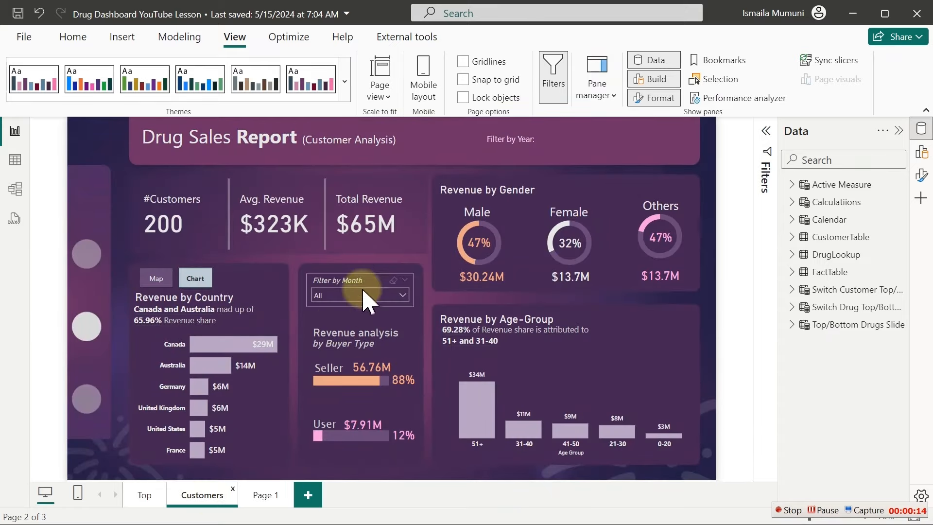
{"action": "left_click", "coordinate": [346, 213]}
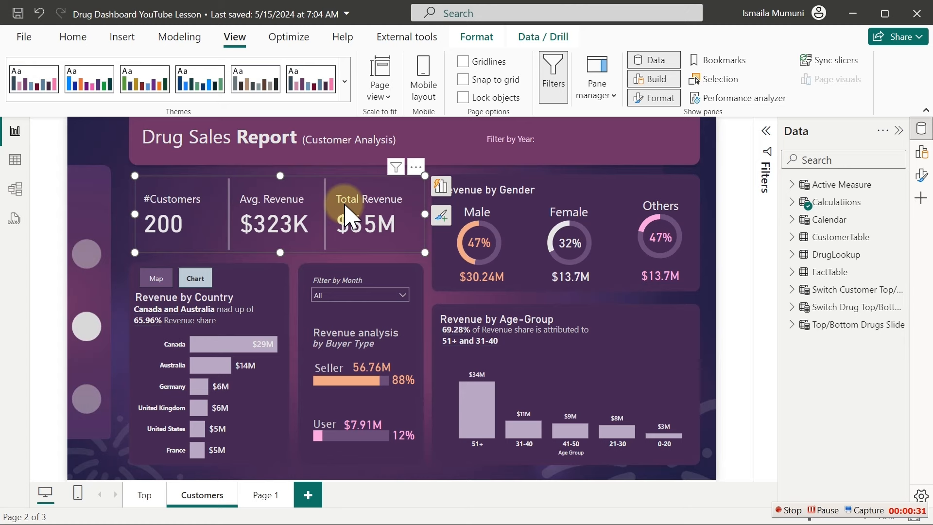
{"action": "left_click", "coordinate": [262, 495]}
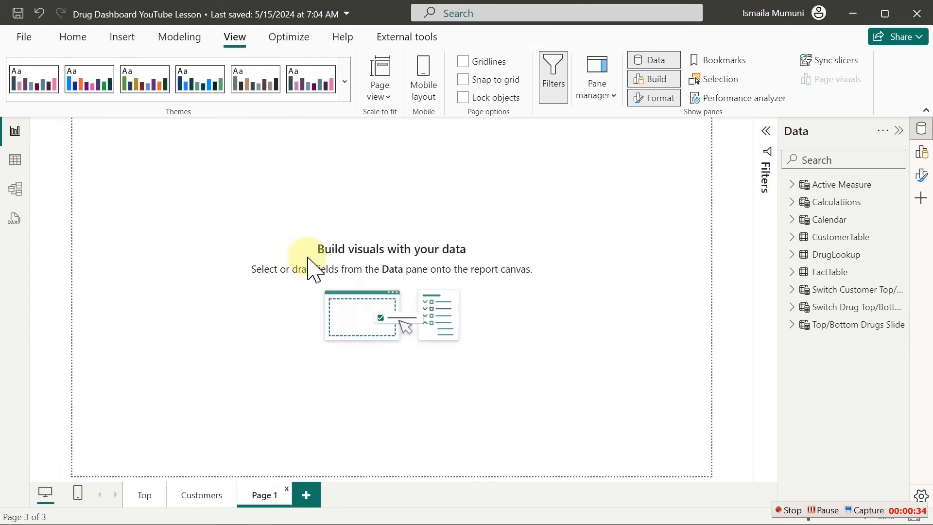
{"action": "key", "text": "ctrl+v"}
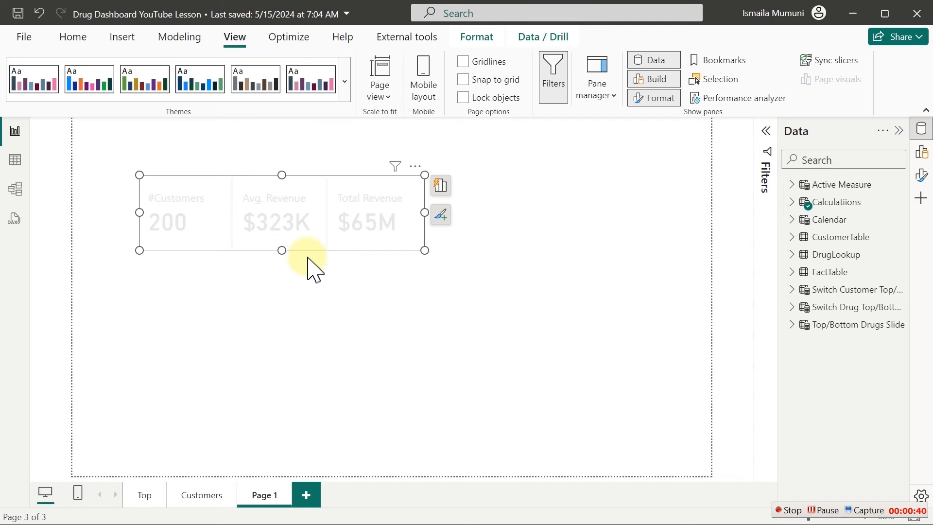
{"action": "left_click", "coordinate": [314, 283]}
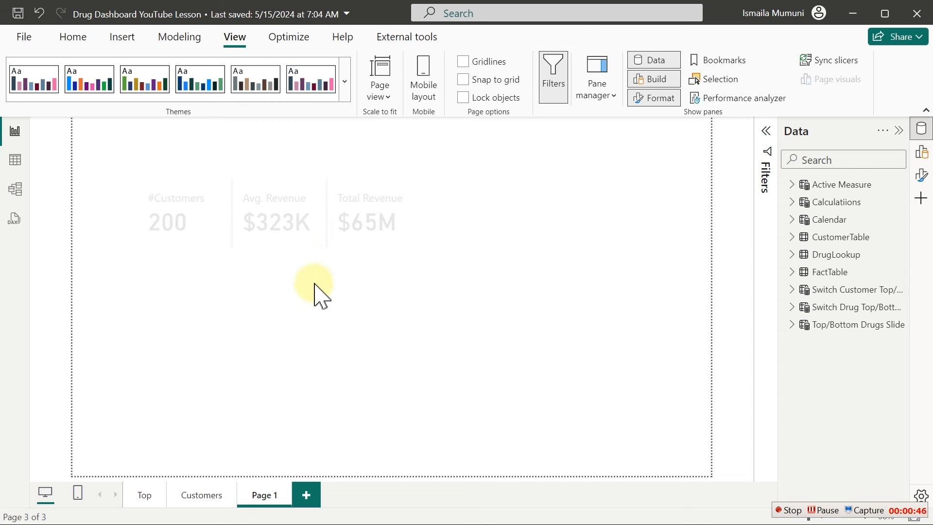
Step: Apply the dark Innovate theme to the report so the copied card's text is readable
{"action": "left_click", "coordinate": [345, 82]}
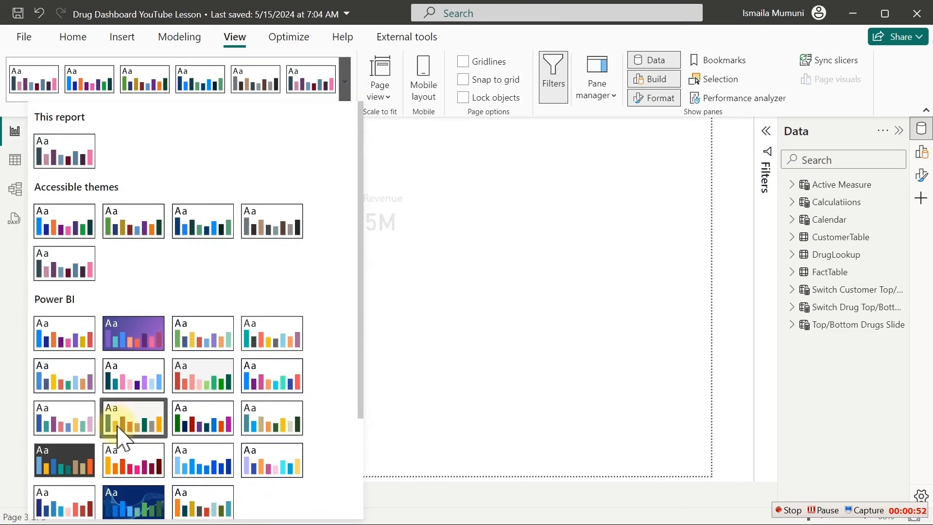
{"action": "left_click", "coordinate": [79, 468]}
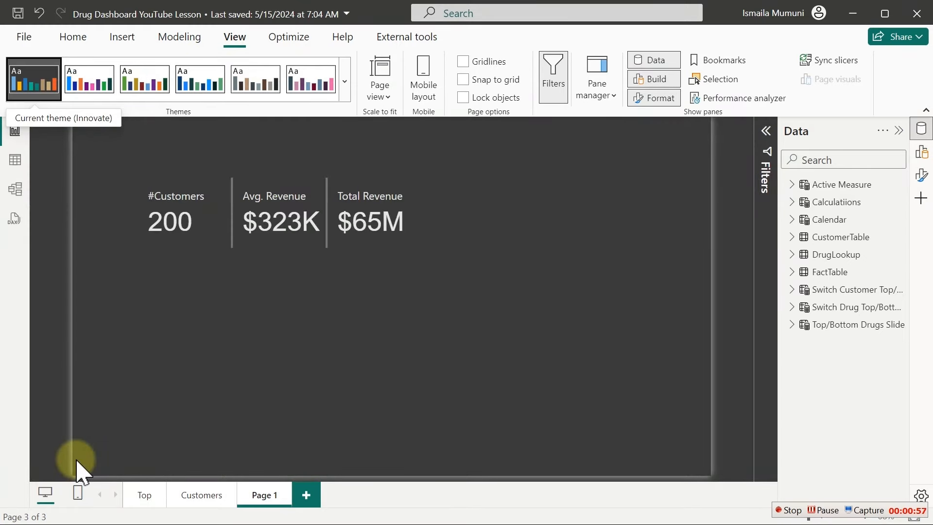
{"action": "left_click", "coordinate": [351, 250]}
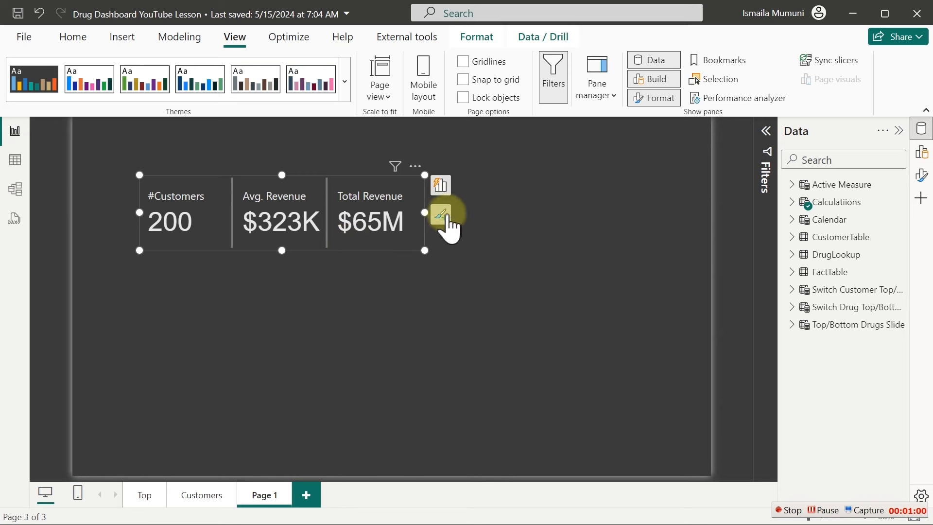
{"action": "left_click", "coordinate": [385, 291]}
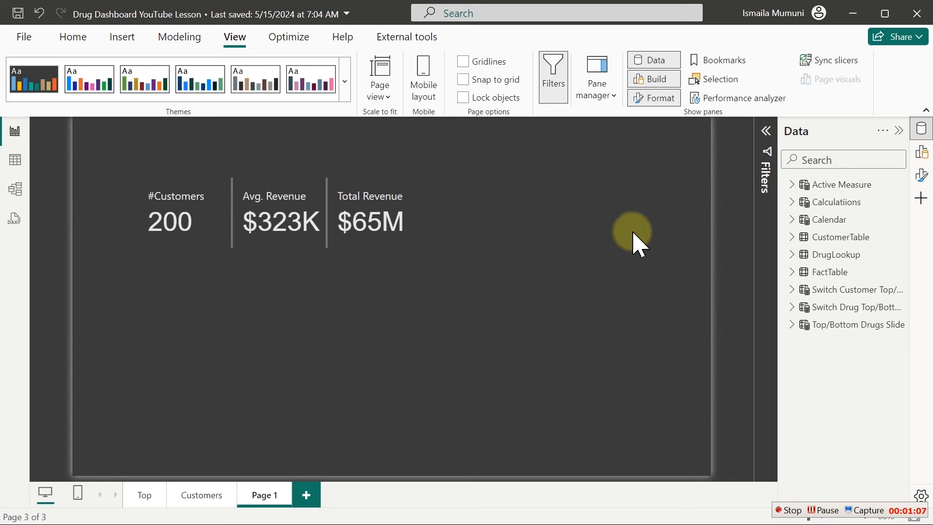
Step: Include 2024, 2025 and 2026 in the Year filter that applies to all pages
{"action": "left_click", "coordinate": [766, 135]}
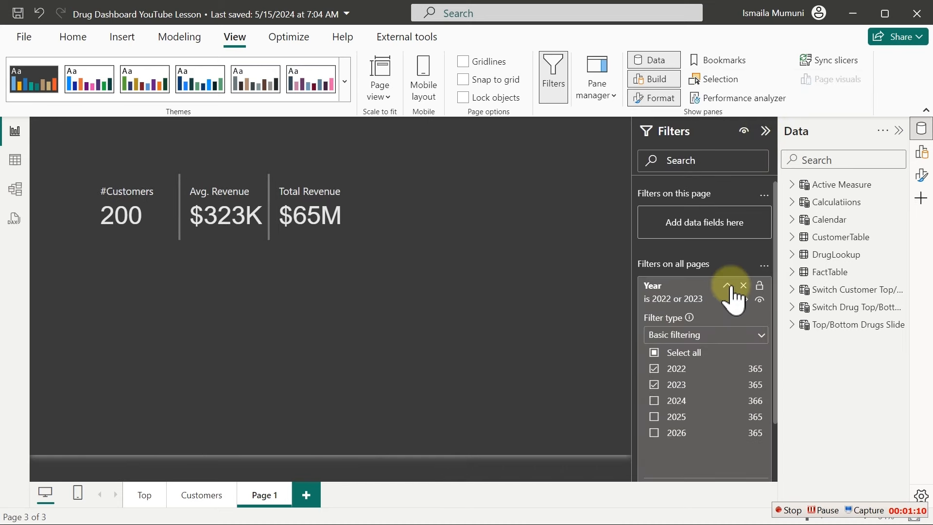
{"action": "left_click", "coordinate": [728, 286]}
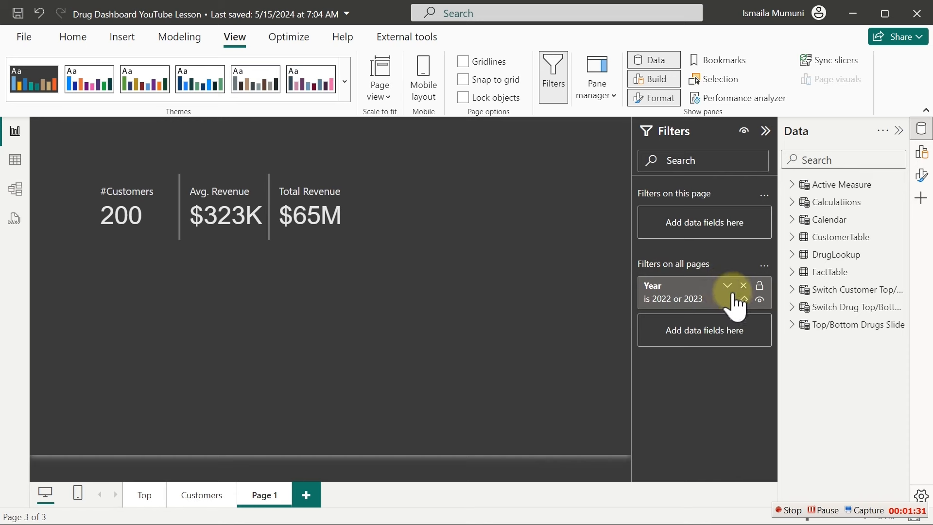
{"action": "left_click", "coordinate": [727, 287]}
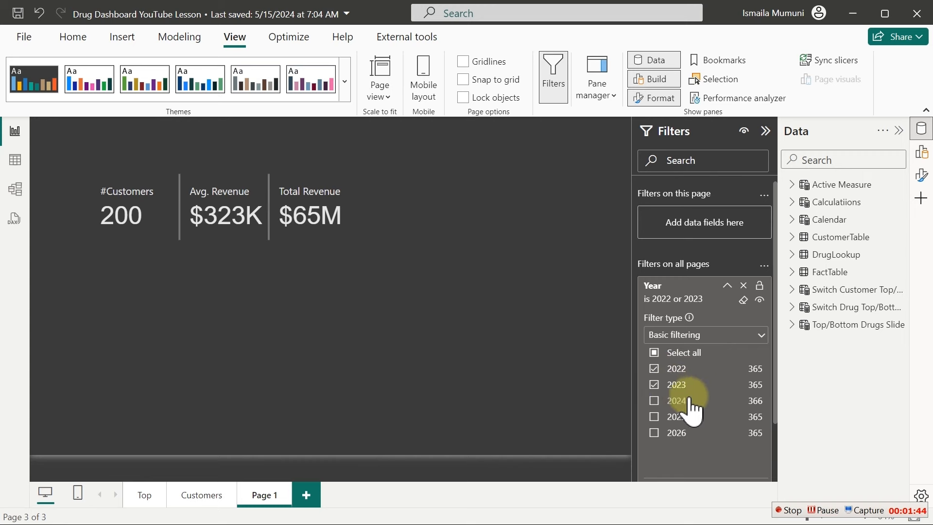
{"action": "left_click", "coordinate": [654, 400]}
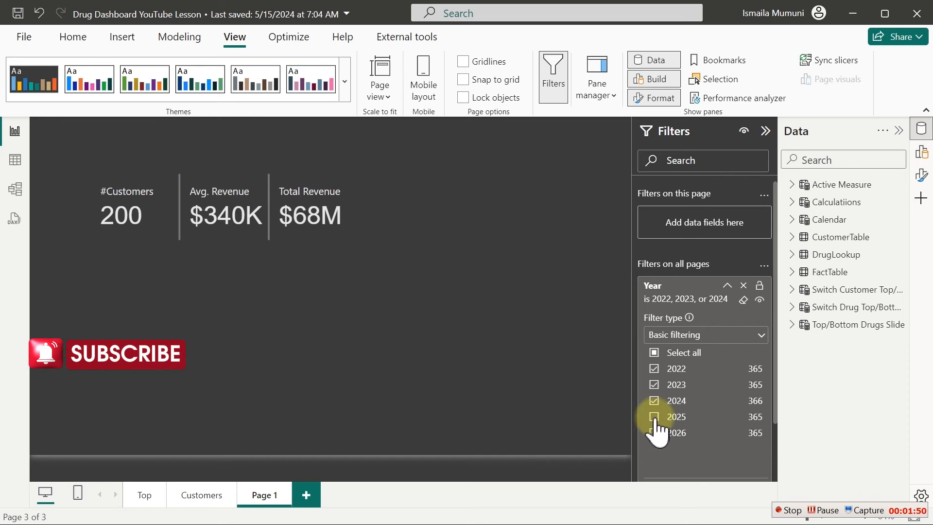
{"action": "left_click", "coordinate": [654, 416]}
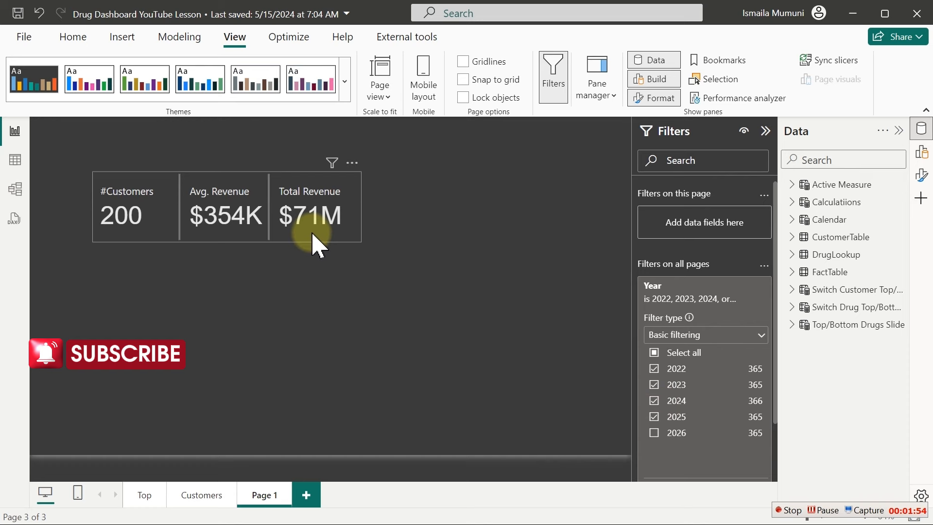
{"action": "left_click", "coordinate": [655, 433]}
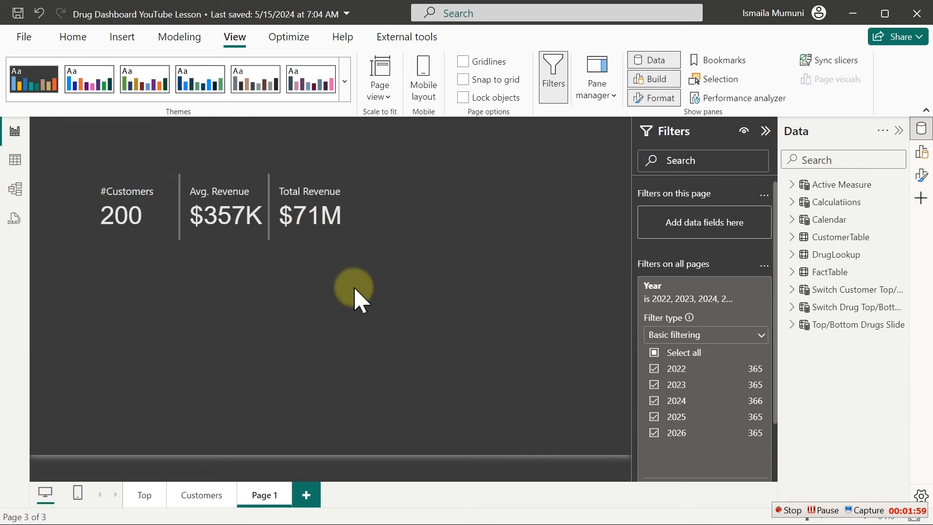
Step: Restrict the all-pages Year filter to 2022 and 2023, and collapse the filter settings
{"action": "left_click", "coordinate": [654, 433]}
{"action": "left_click", "coordinate": [654, 417]}
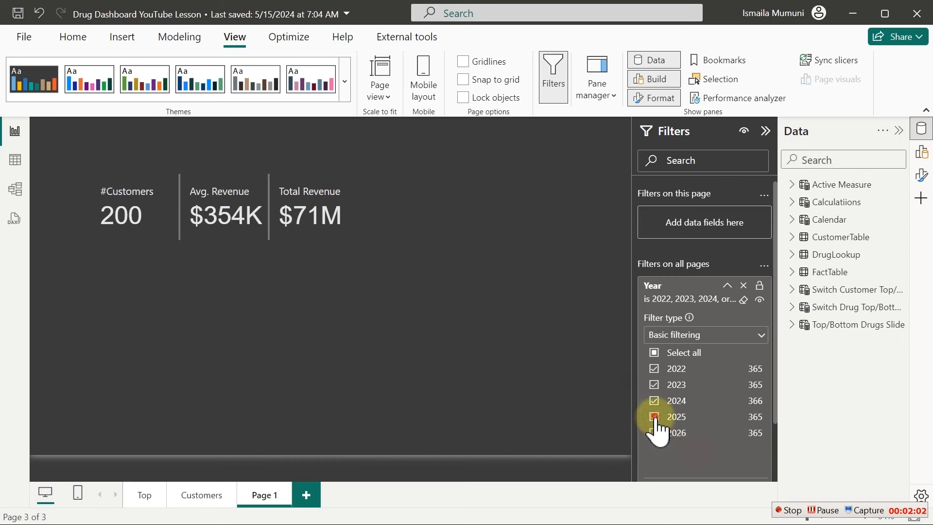
{"action": "left_click", "coordinate": [655, 400]}
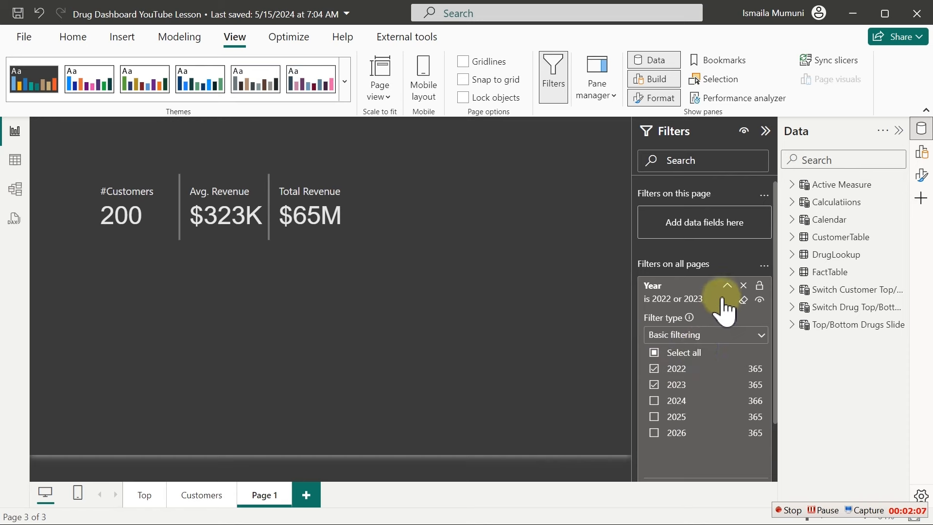
{"action": "left_click", "coordinate": [727, 287]}
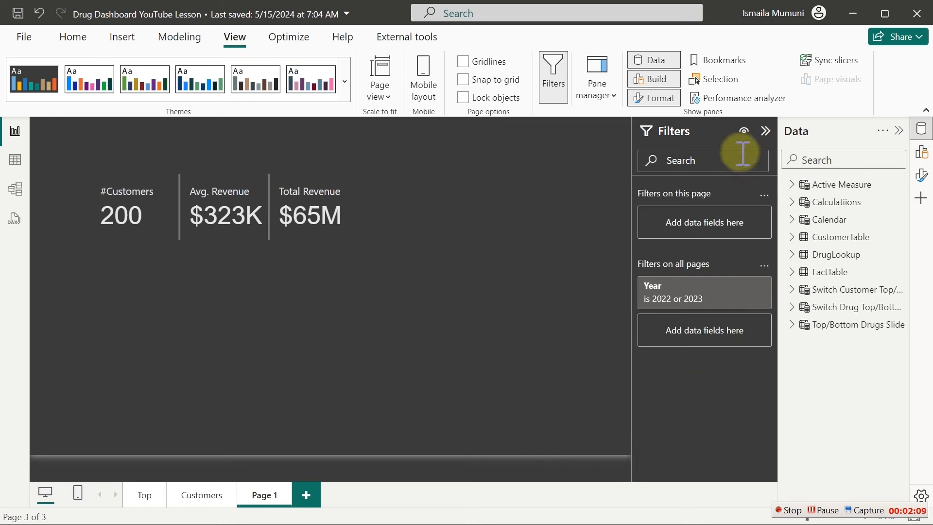
{"action": "left_click", "coordinate": [766, 131]}
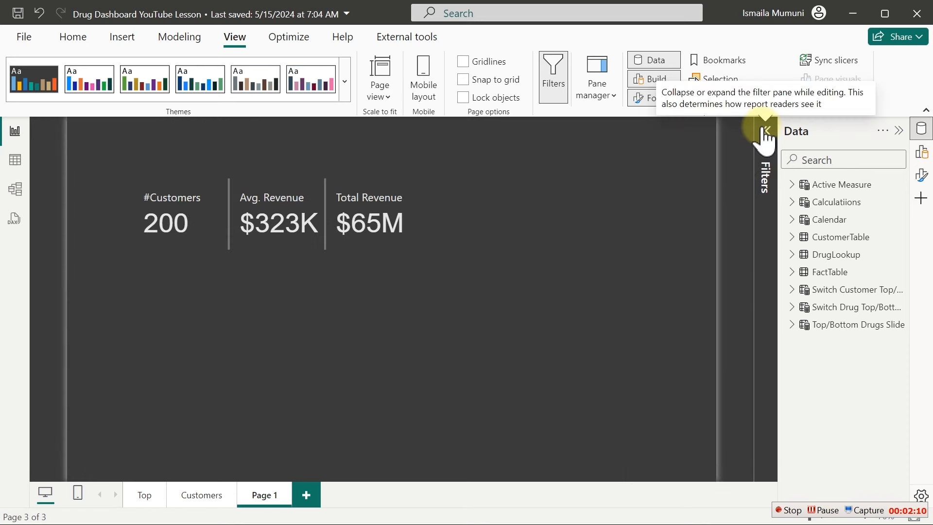
Step: Remove #Customers from the KPI card and replace its Avg. Revenue measure with #Transaction
{"action": "left_click", "coordinate": [405, 245]}
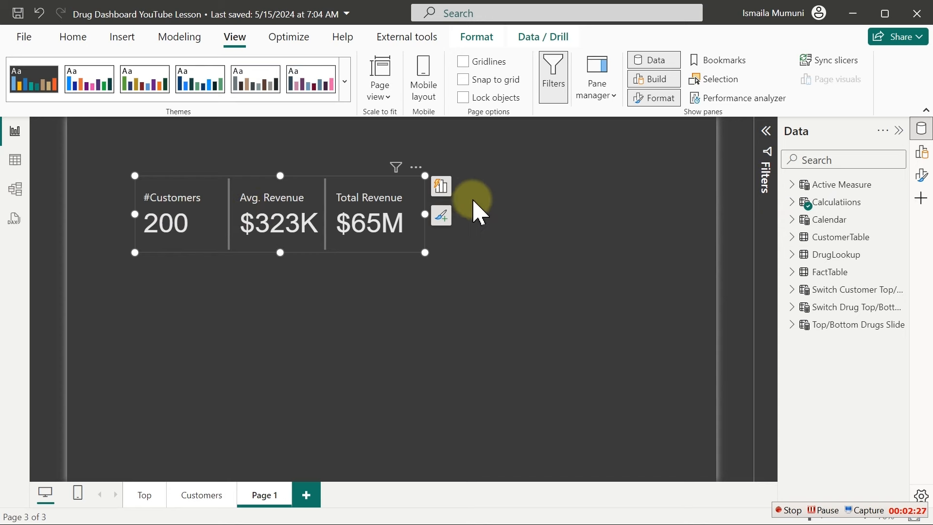
{"action": "left_click", "coordinate": [441, 188]}
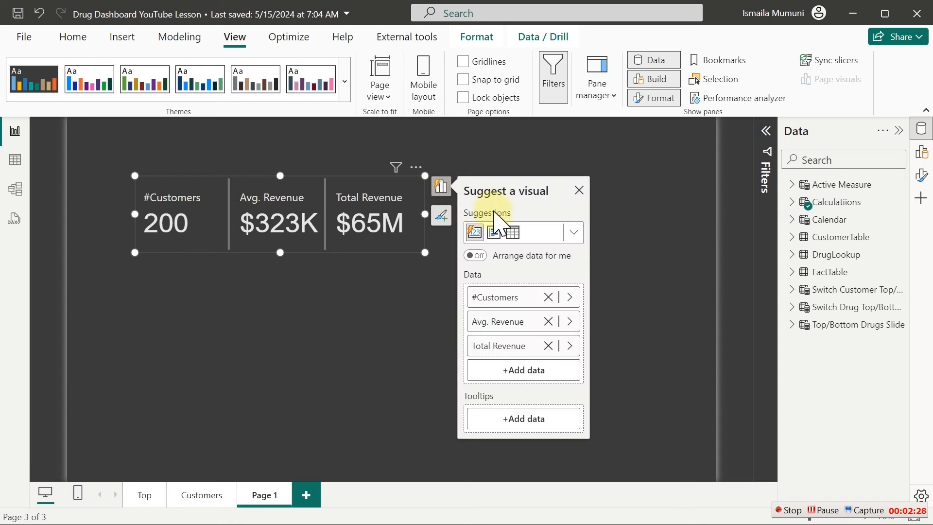
{"action": "left_click", "coordinate": [548, 297]}
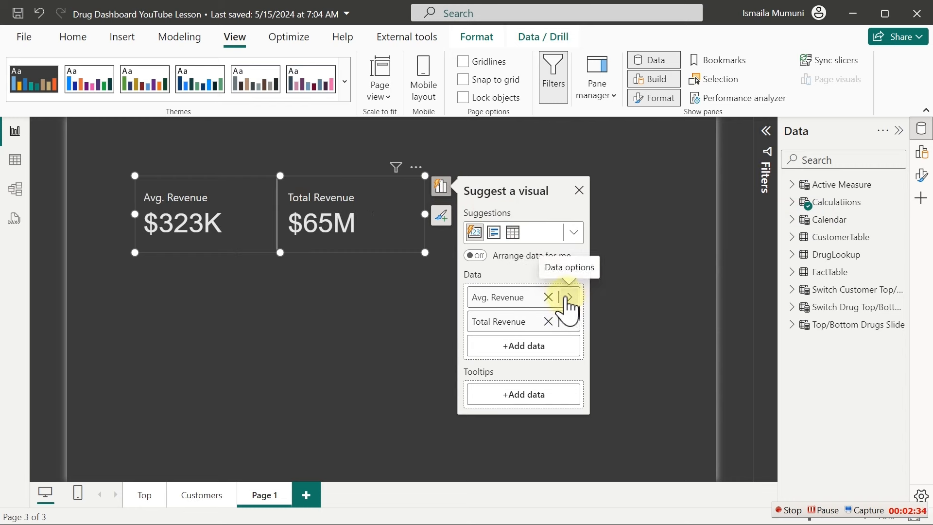
{"action": "left_click", "coordinate": [569, 297]}
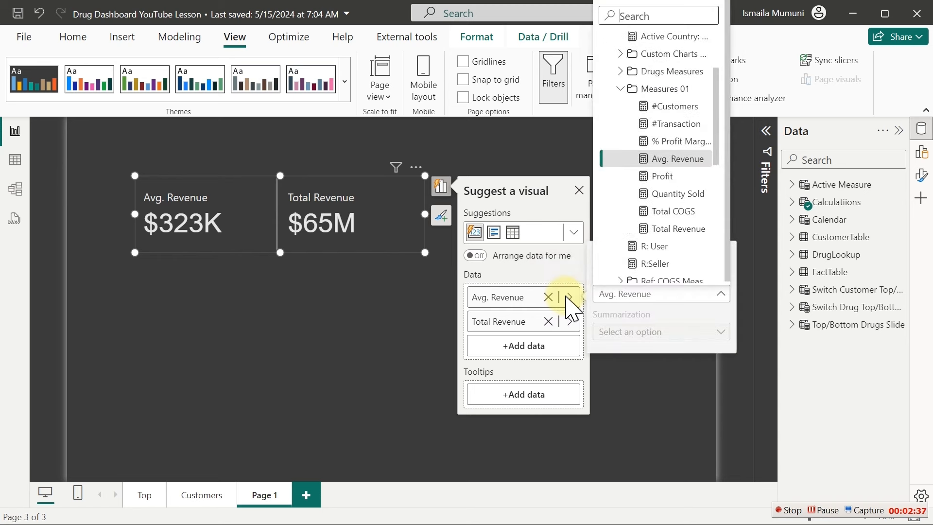
{"action": "left_click", "coordinate": [658, 125]}
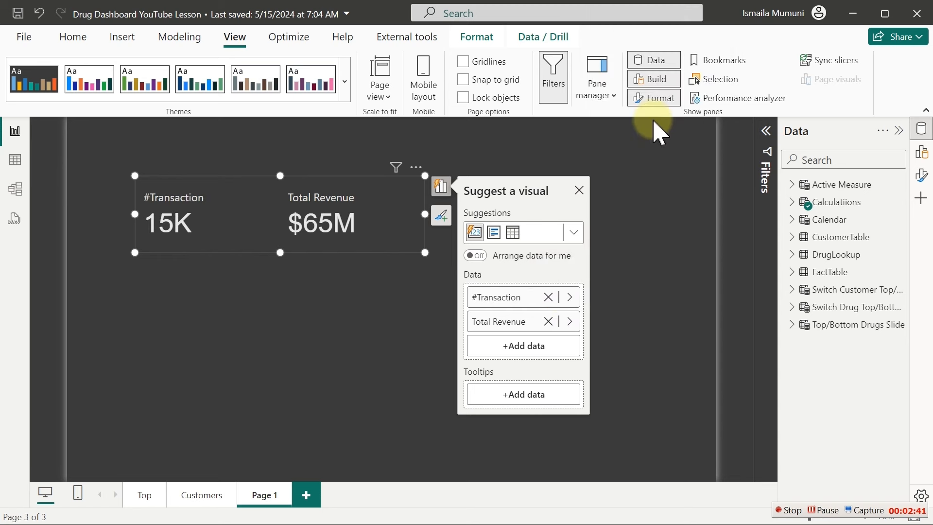
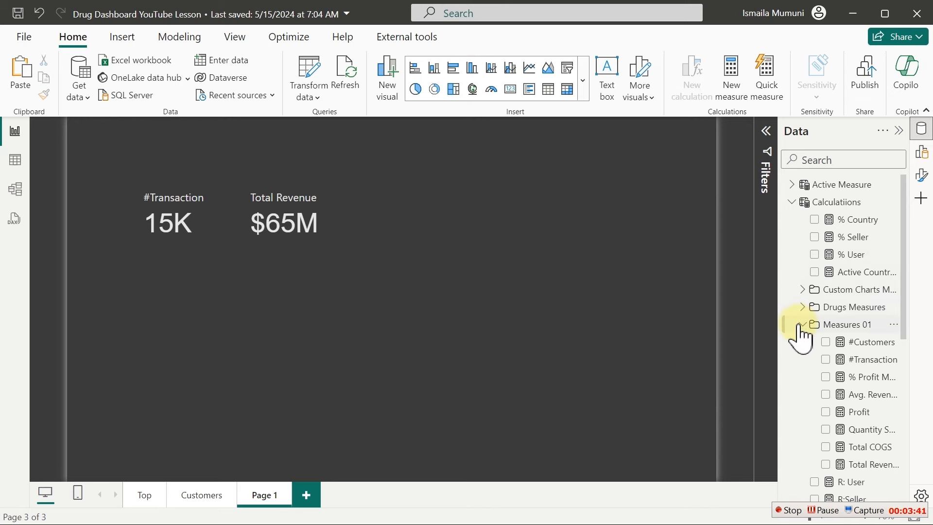
Step: Create a Total Revenue visual beside the KPI card and convert it to a table
{"action": "left_click", "coordinate": [826, 465]}
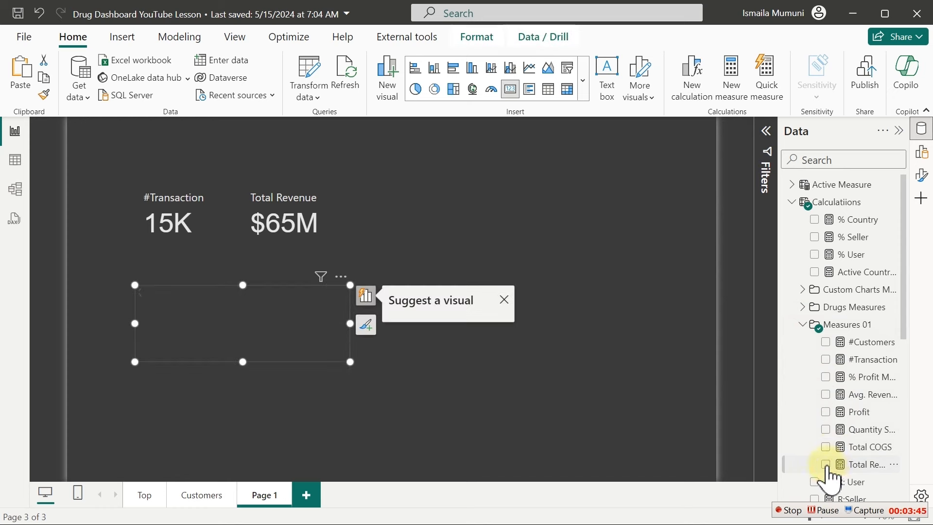
{"action": "left_click_drag", "start_coordinate": [286, 326], "coordinate": [527, 204]}
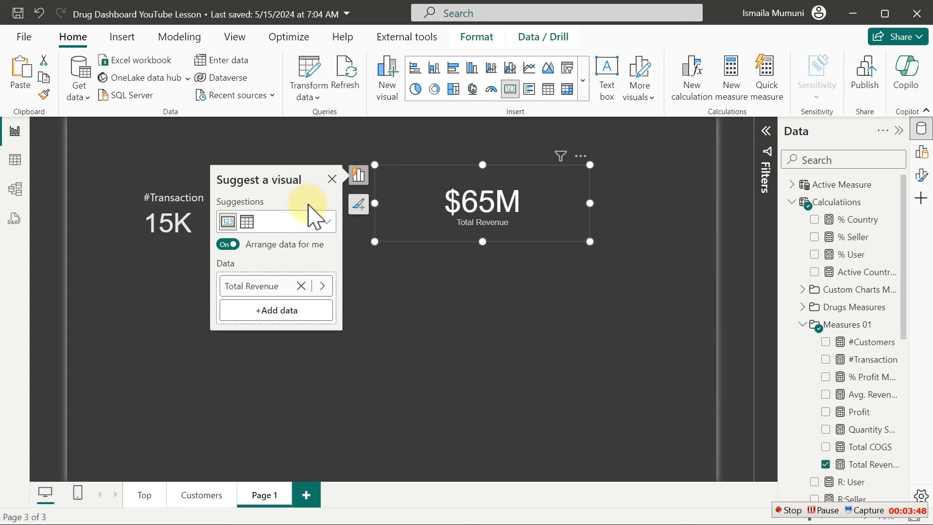
{"action": "left_click", "coordinate": [332, 179]}
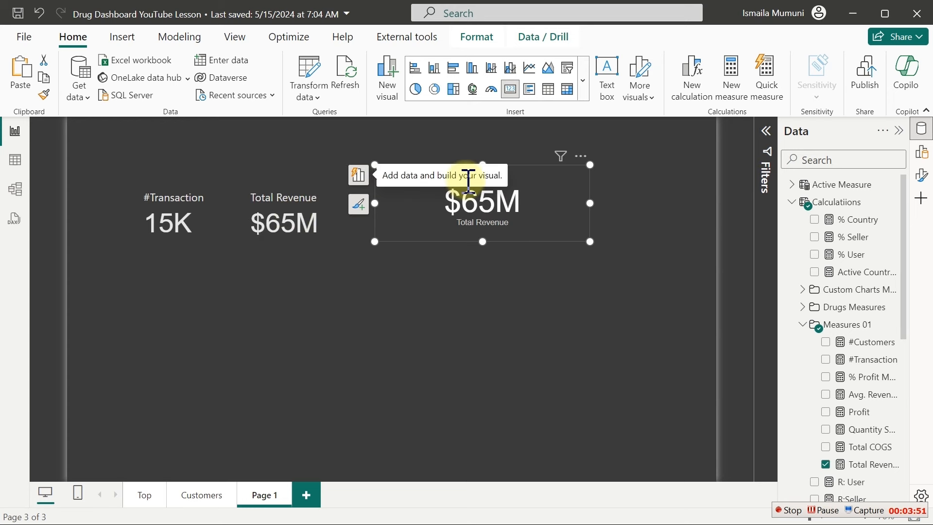
{"action": "left_click", "coordinate": [548, 94]}
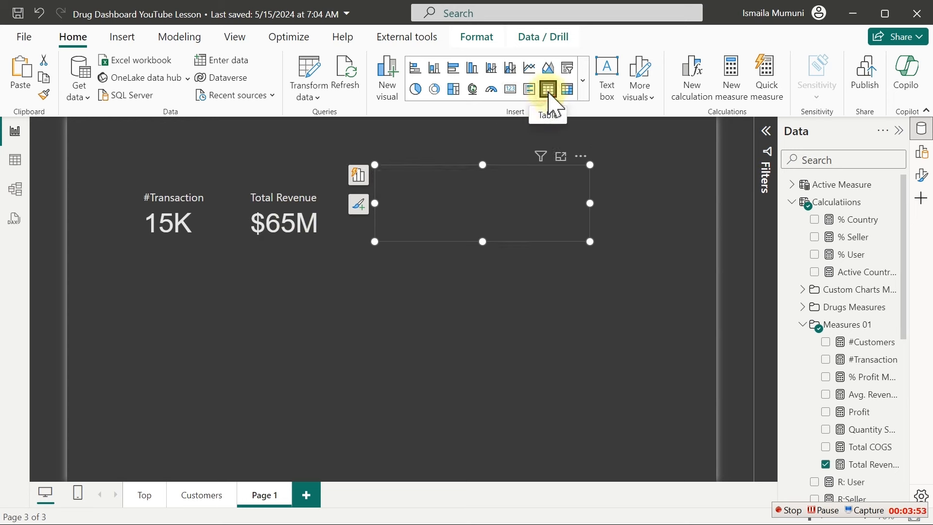
Step: Add the Year field from the Calendar table to the Total Revenue table
{"action": "left_click", "coordinate": [792, 203]}
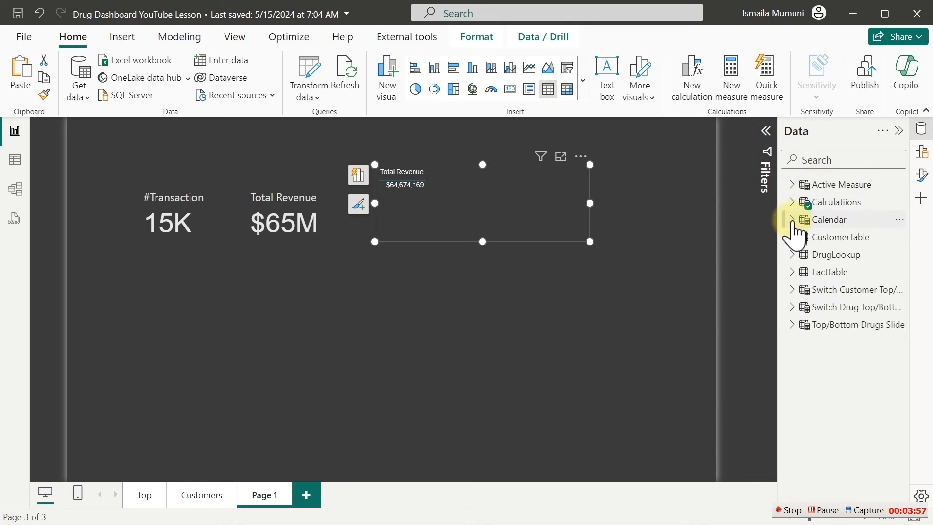
{"action": "left_click", "coordinate": [792, 221]}
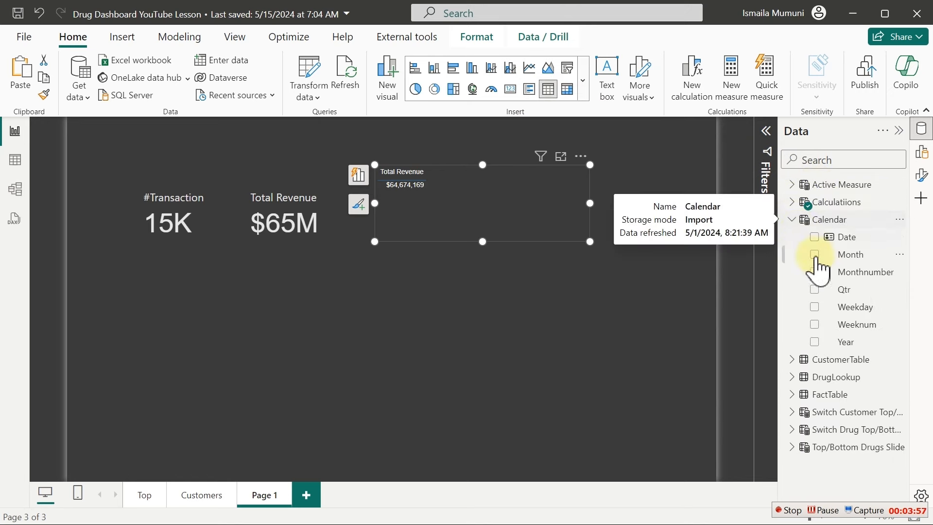
{"action": "left_click", "coordinate": [815, 342]}
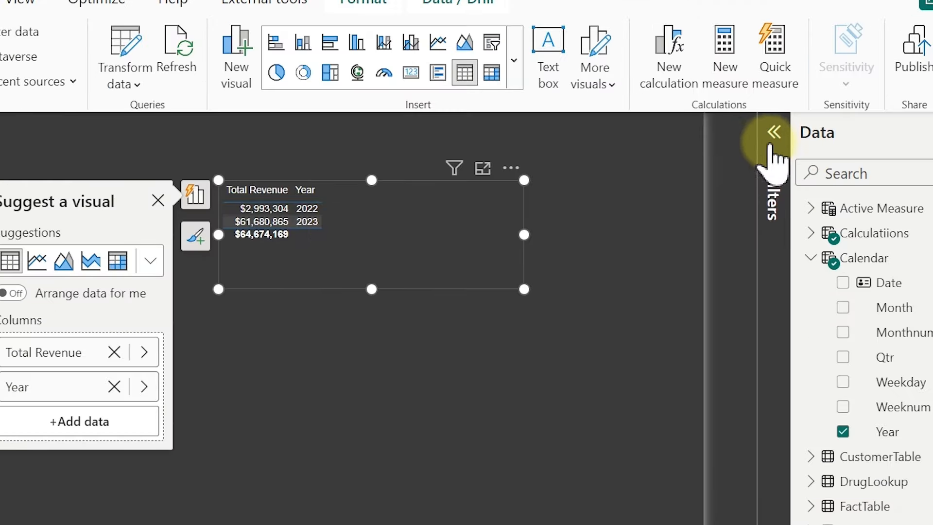
Step: Review the filters affecting the revenue table, the KPI card, the page and all pages
{"action": "left_click", "coordinate": [772, 145]}
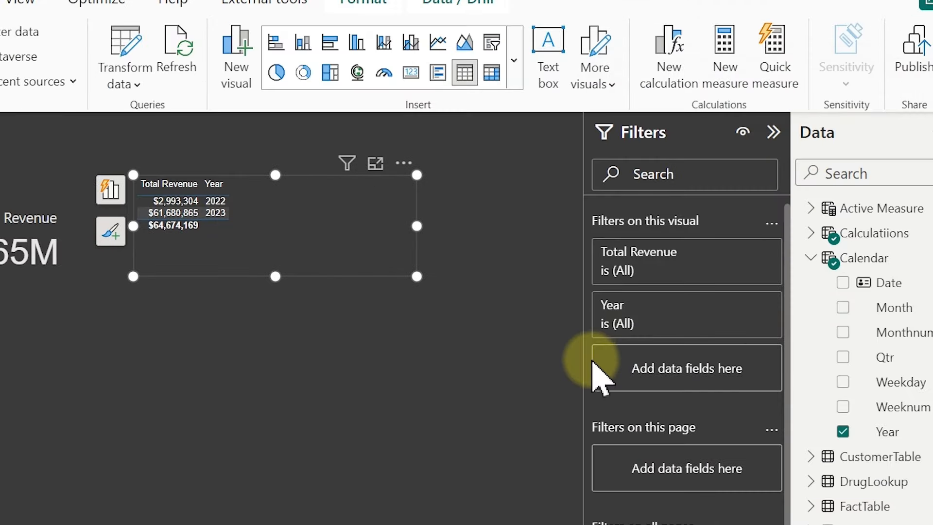
{"action": "left_click", "coordinate": [464, 386]}
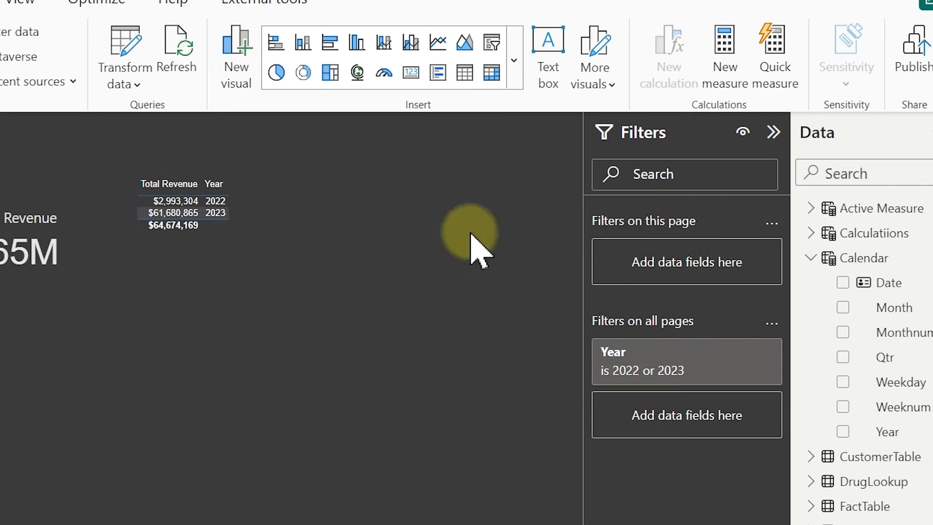
{"action": "left_click", "coordinate": [65, 261]}
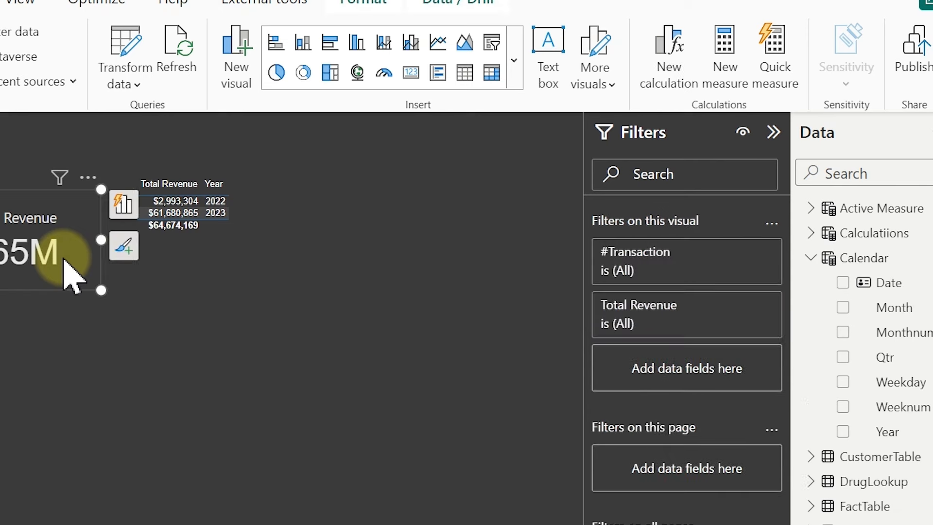
{"action": "left_click", "coordinate": [231, 444]}
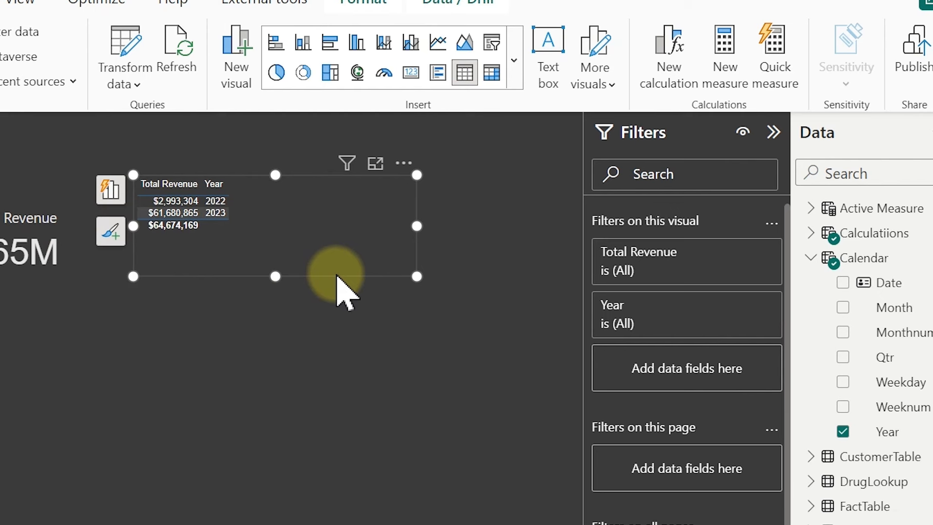
{"action": "left_click", "coordinate": [398, 386]}
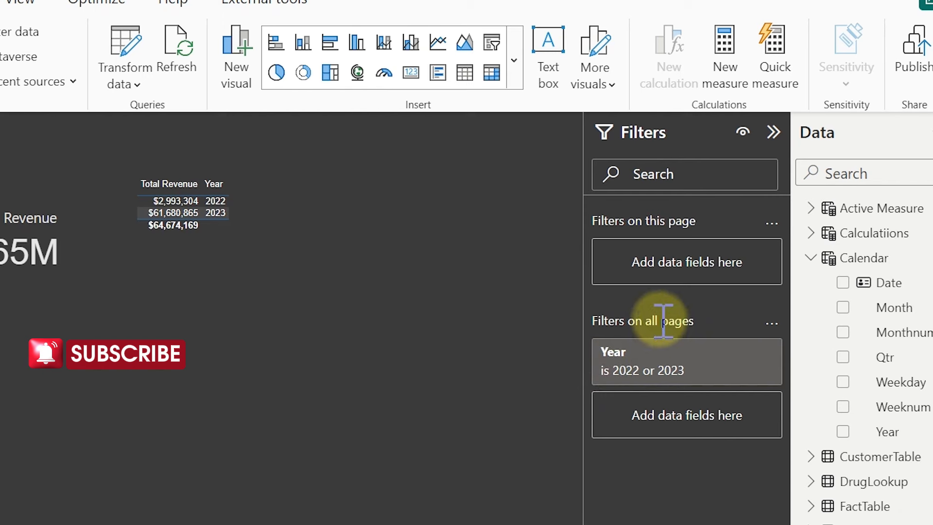
{"action": "left_click", "coordinate": [774, 136]}
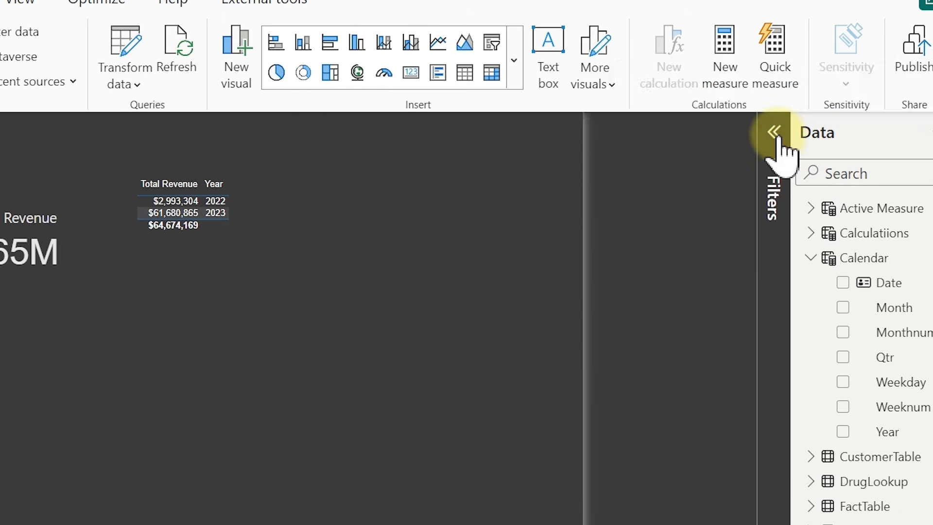
Step: Convert the table of Total Revenue by Year to a line chart, trying the area chart type as well
{"action": "left_click", "coordinate": [367, 223]}
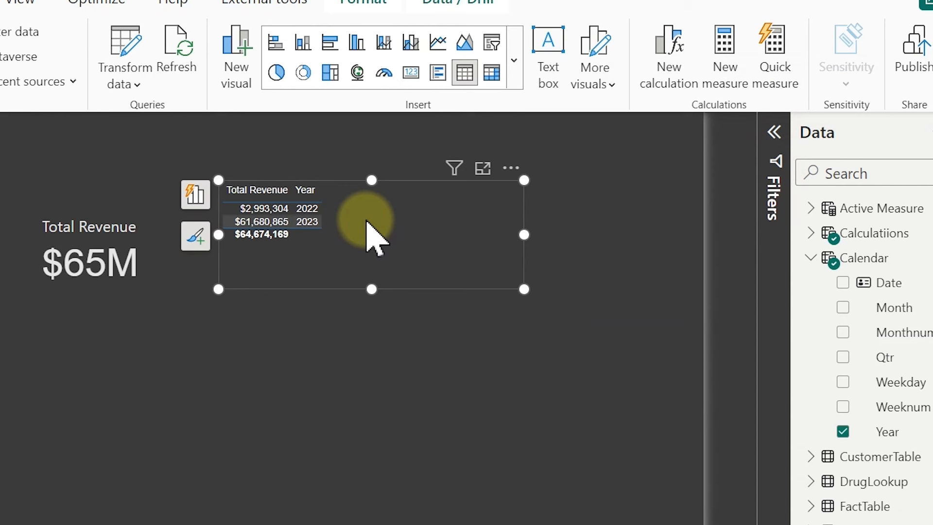
{"action": "left_click", "coordinate": [438, 43]}
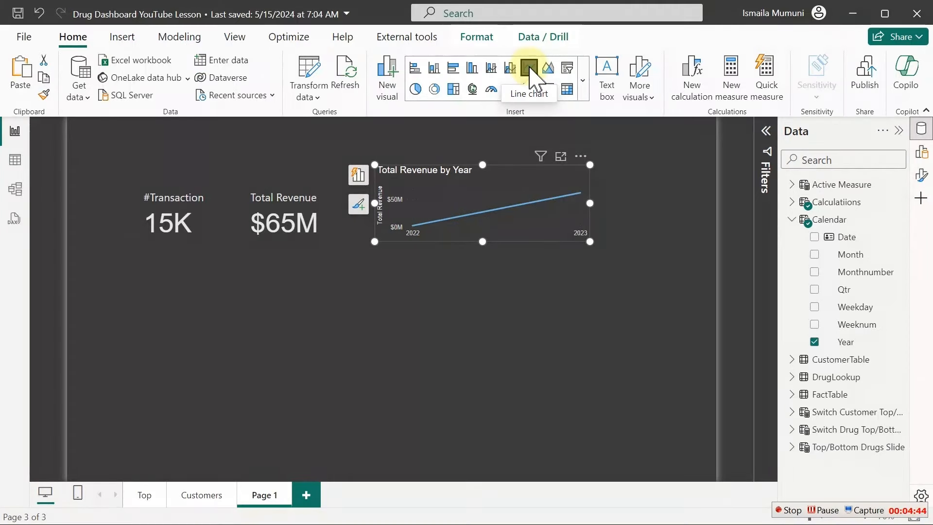
{"action": "left_click", "coordinate": [545, 68]}
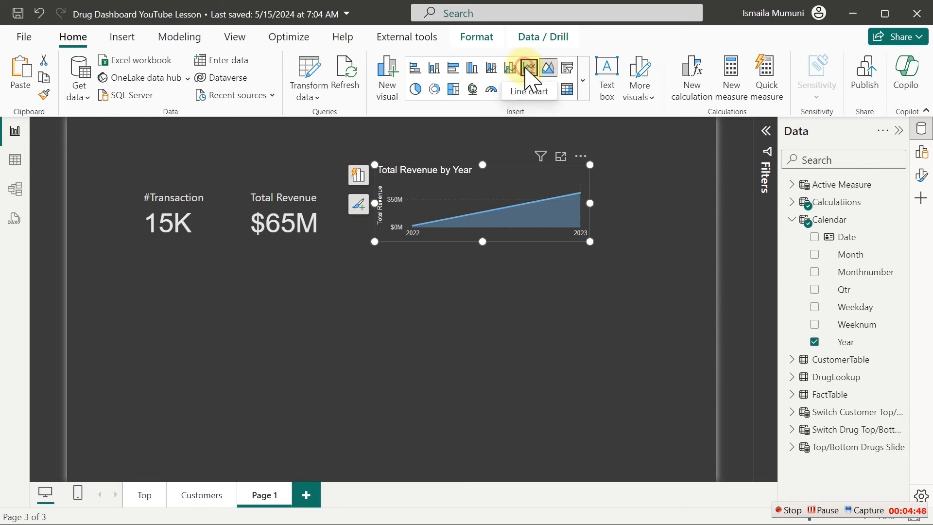
{"action": "left_click", "coordinate": [528, 69]}
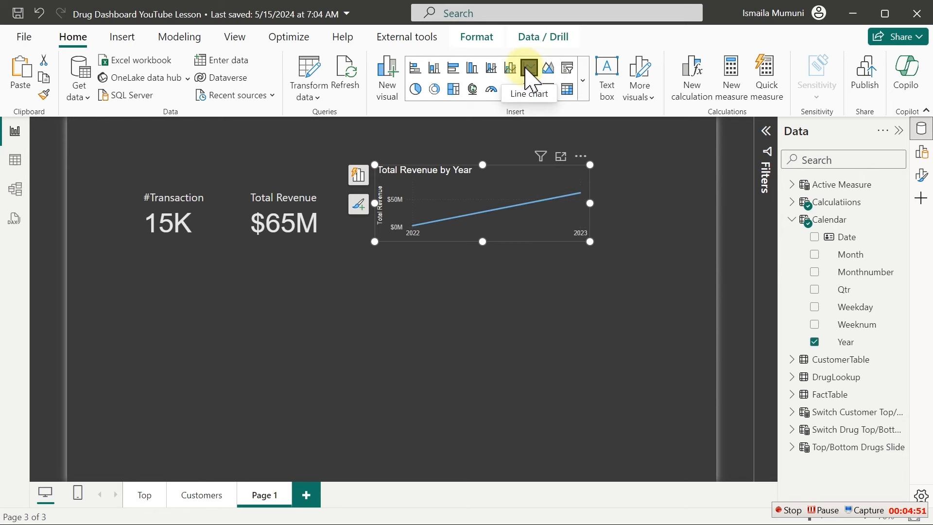
Step: Collapse the Calendar fields and show the line chart's formatting settings instead of the data fields
{"action": "left_click", "coordinate": [792, 219]}
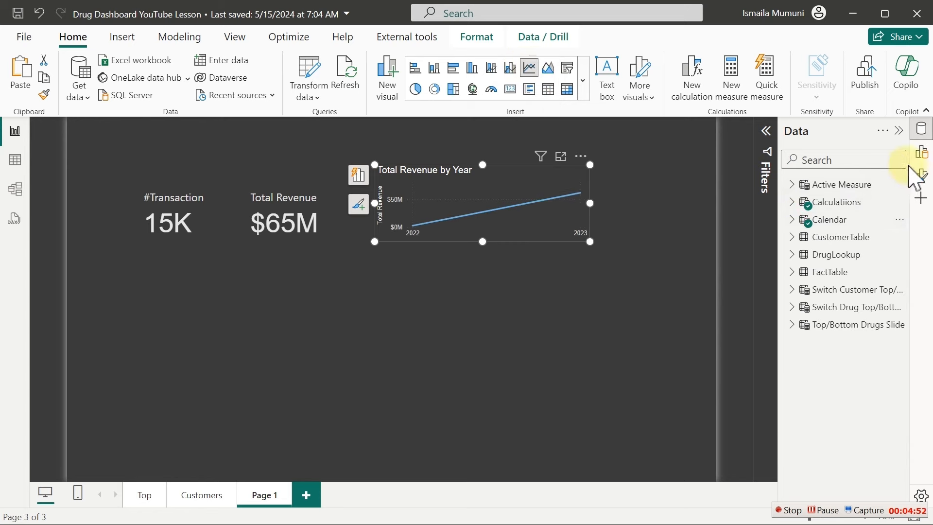
{"action": "left_click", "coordinate": [920, 175]}
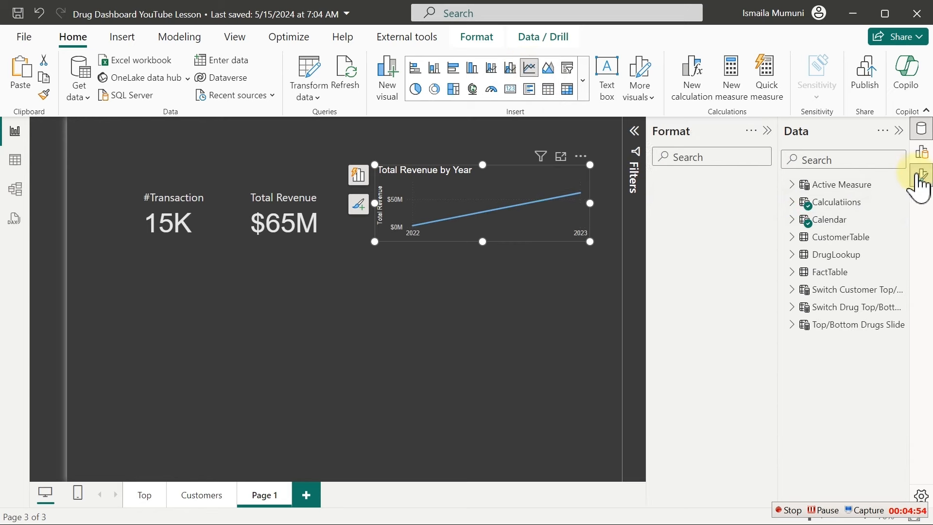
{"action": "left_click", "coordinate": [896, 168]}
Step: Try the line chart without its X-axis values, and turn them back on
{"action": "left_click", "coordinate": [828, 292]}
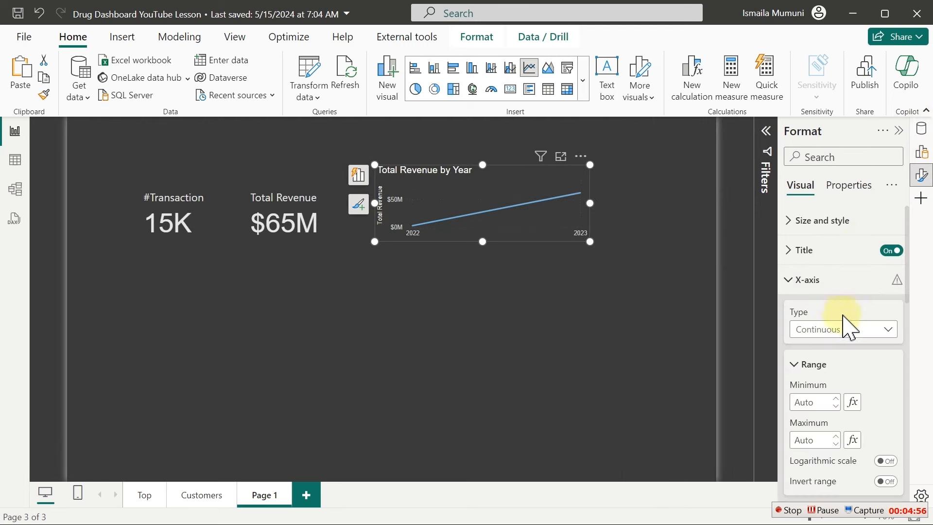
{"action": "left_click_drag", "start_coordinate": [908, 279], "coordinate": [908, 334]}
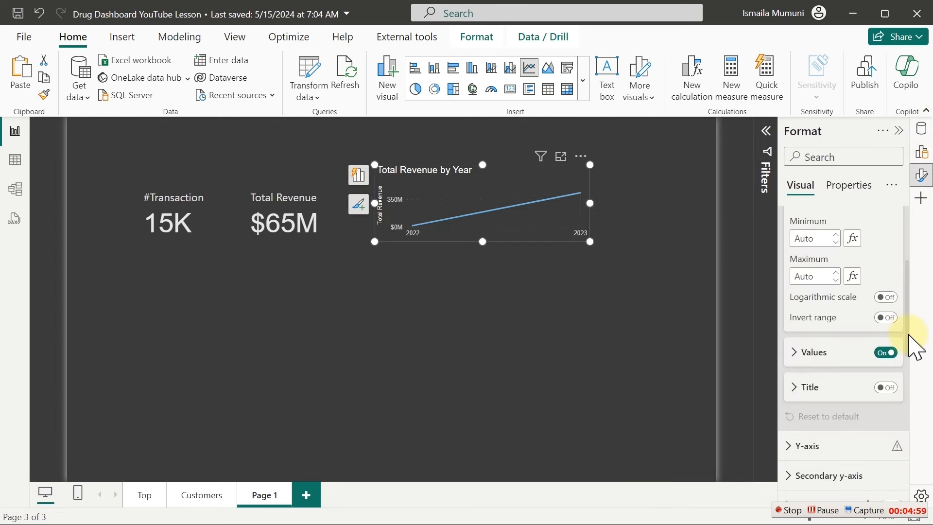
{"action": "left_click", "coordinate": [890, 353]}
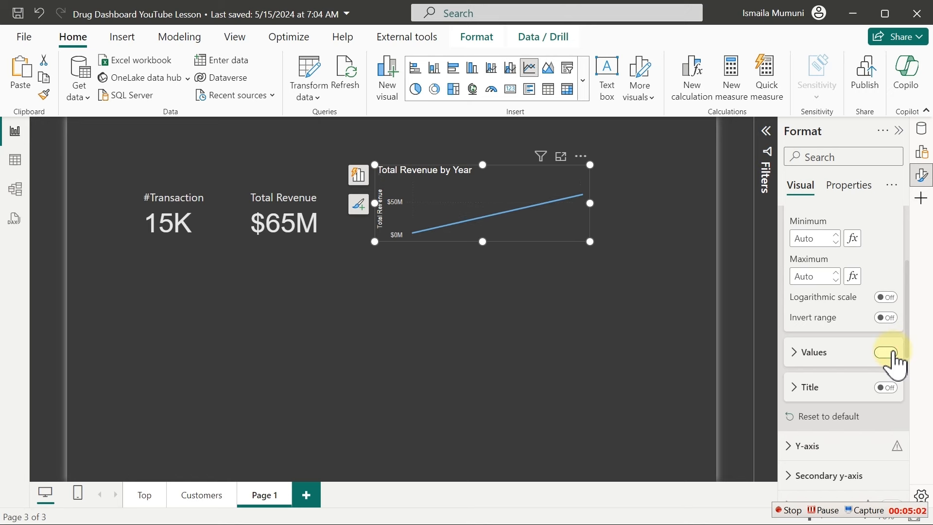
{"action": "left_click", "coordinate": [893, 353]}
{"action": "left_click_drag", "start_coordinate": [907, 317], "coordinate": [887, 256]}
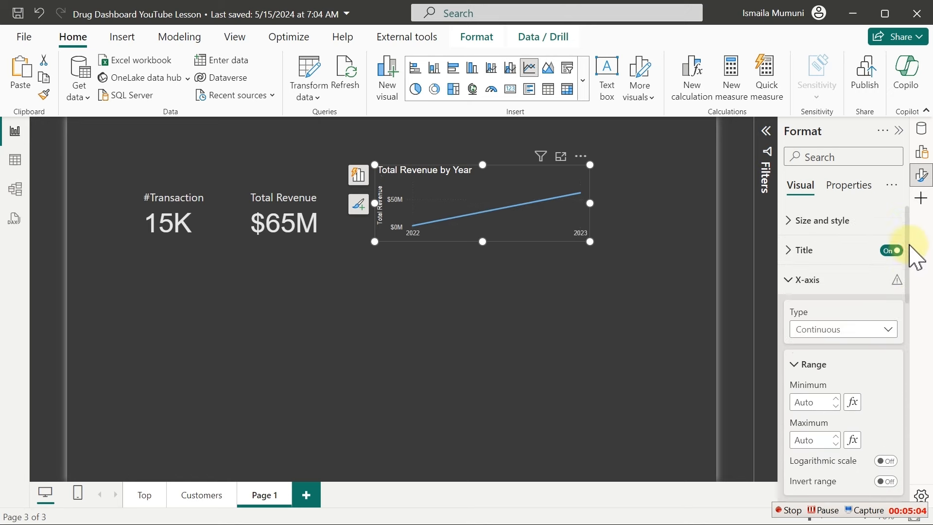
{"action": "left_click", "coordinate": [832, 285]}
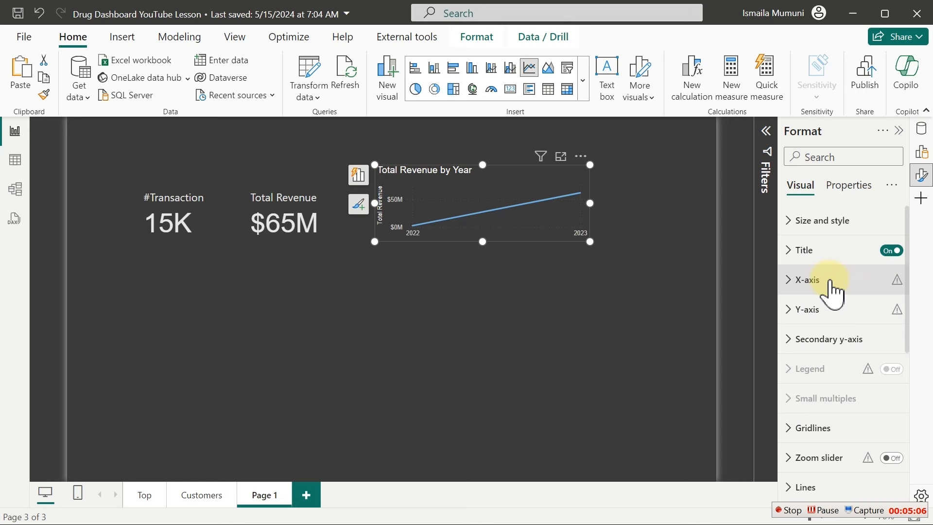
Step: Hide the values and title of the line chart's Y-axis
{"action": "left_click", "coordinate": [820, 311]}
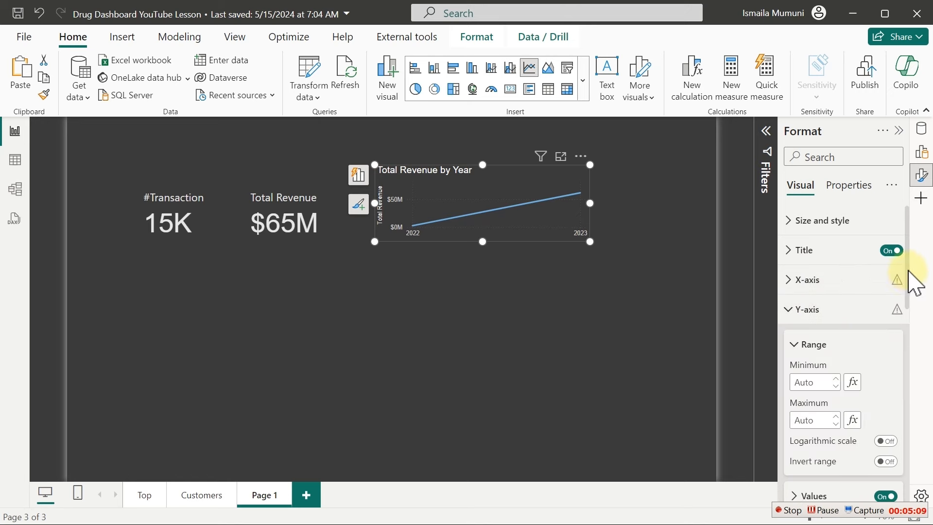
{"action": "scroll", "coordinate": [908, 301], "scroll_direction": "down", "scroll_amount": 4}
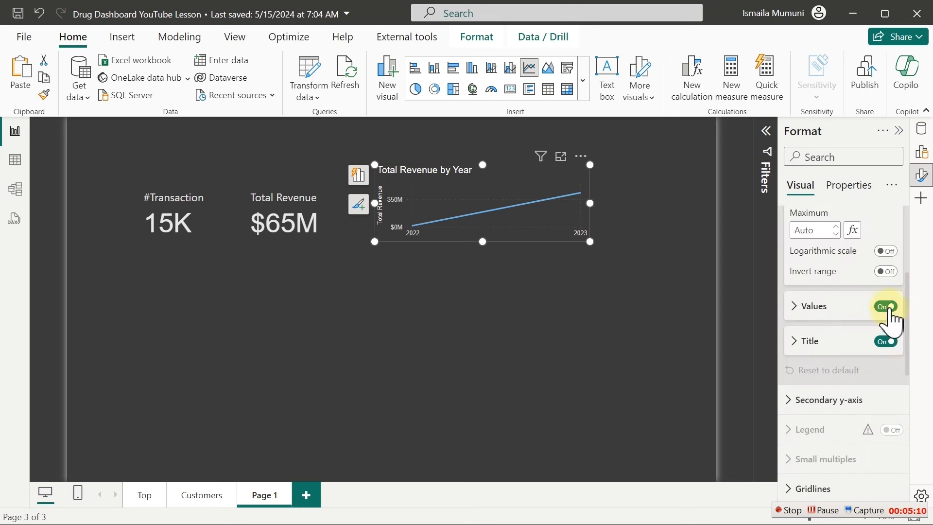
{"action": "left_click", "coordinate": [886, 307]}
{"action": "left_click", "coordinate": [886, 342]}
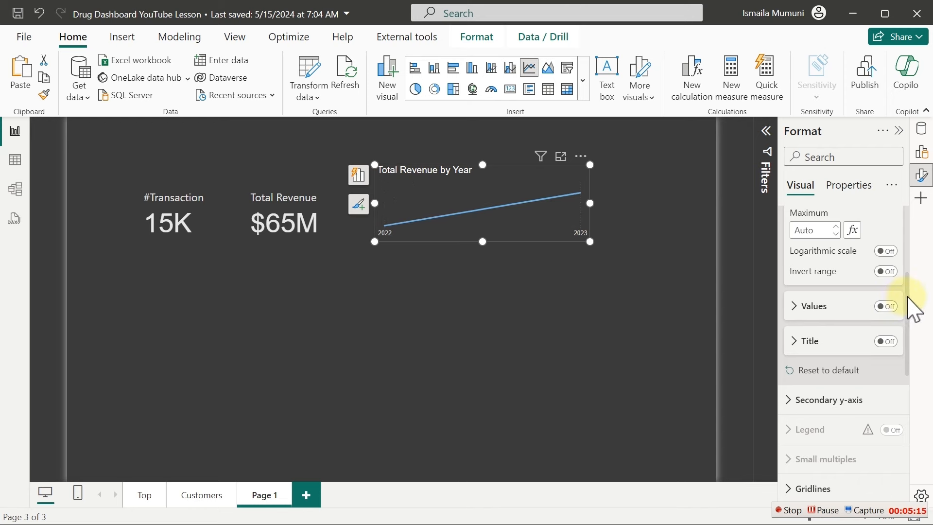
{"action": "left_click_drag", "start_coordinate": [908, 297], "coordinate": [914, 177]}
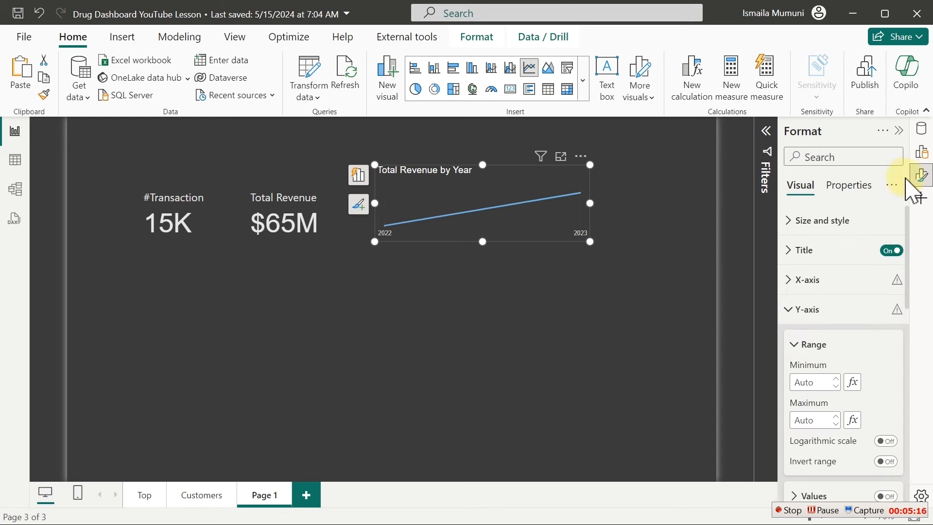
{"action": "left_click", "coordinate": [814, 311]}
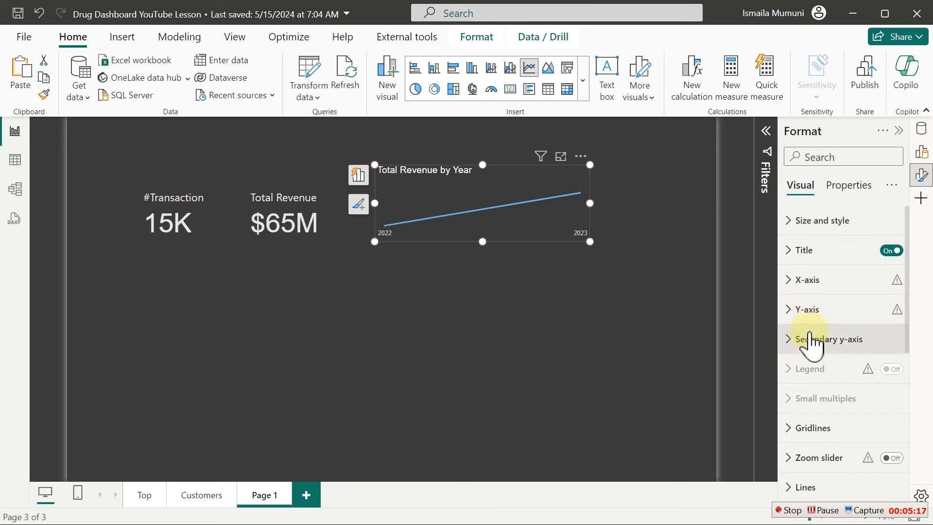
Step: Turn on the shade area under the line of the Total Revenue by Year chart
{"action": "left_click", "coordinate": [808, 488]}
{"action": "left_click_drag", "start_coordinate": [908, 288], "coordinate": [902, 447]}
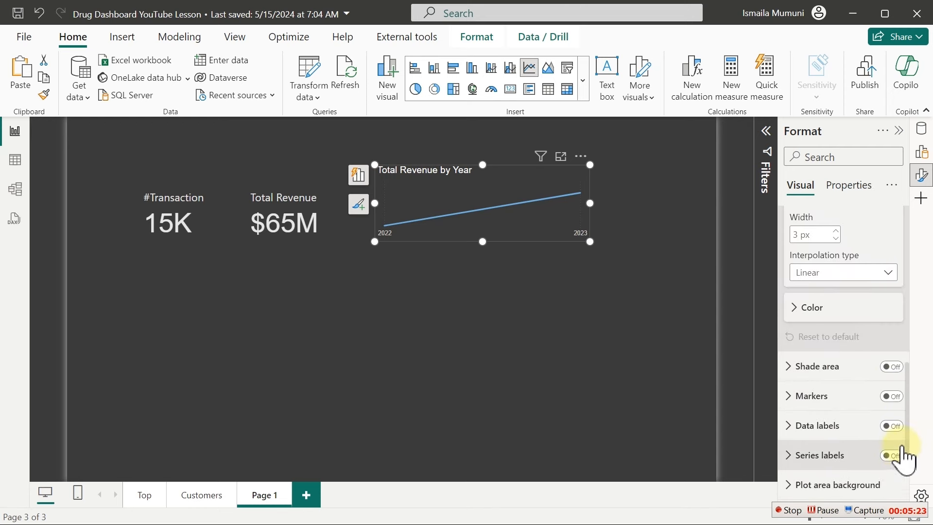
{"action": "left_click", "coordinate": [892, 368]}
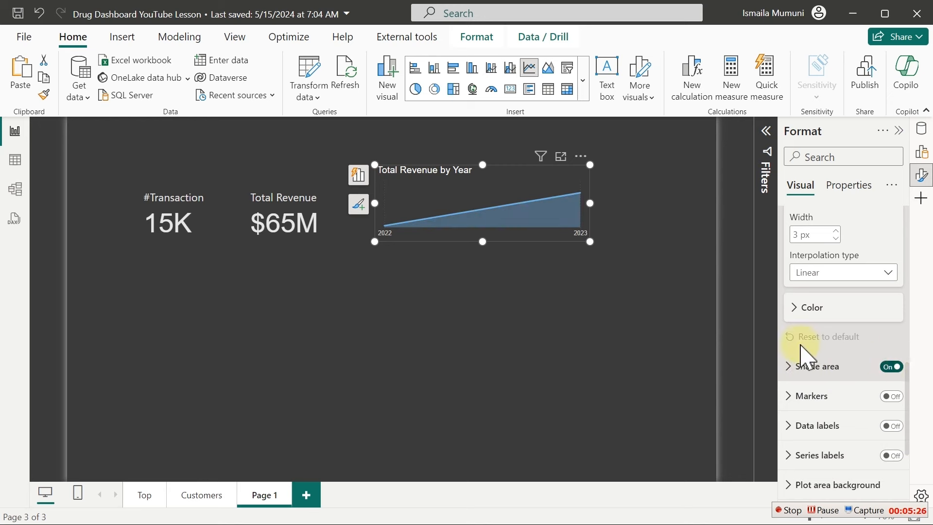
Step: Narrow the Total Revenue by Year chart to about two thirds of its width, keeping its left edge in place
{"action": "mouse_move", "coordinate": [543, 237]}
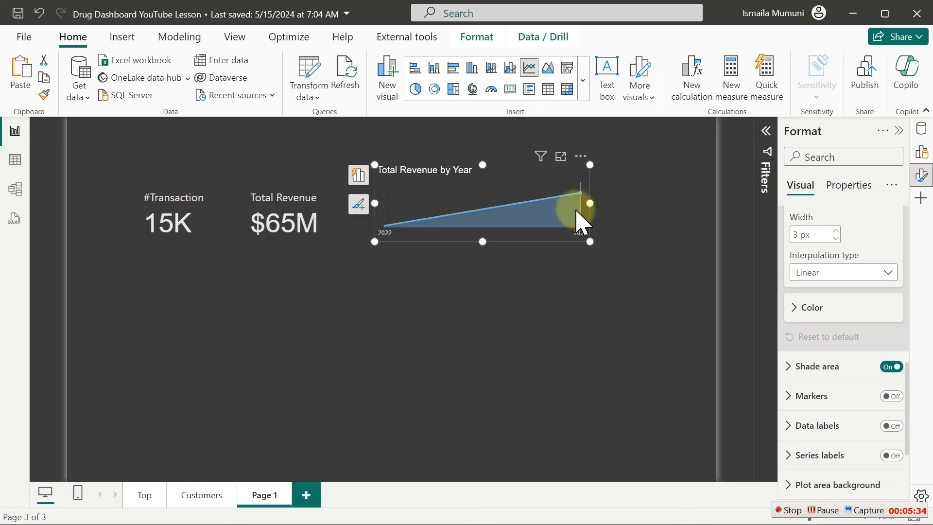
{"action": "left_click_drag", "start_coordinate": [590, 203], "coordinate": [516, 206]}
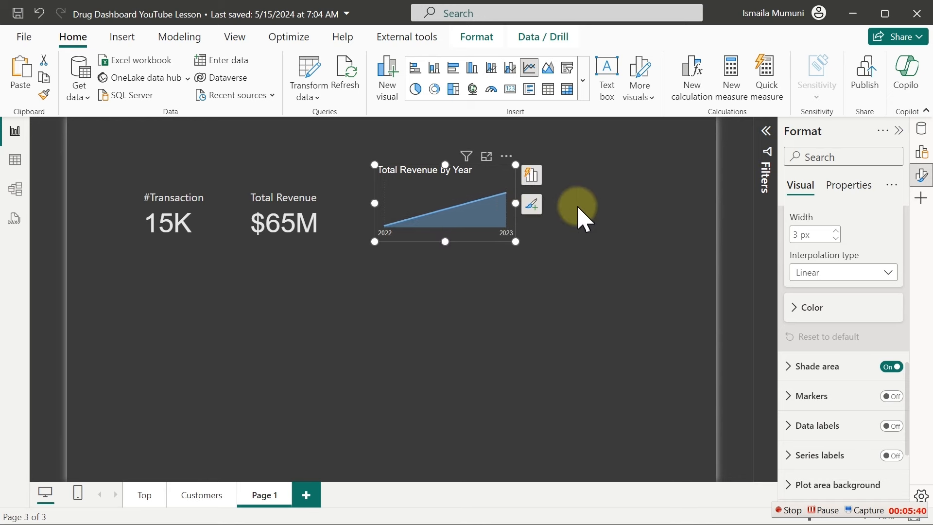
{"action": "mouse_move", "coordinate": [396, 196]}
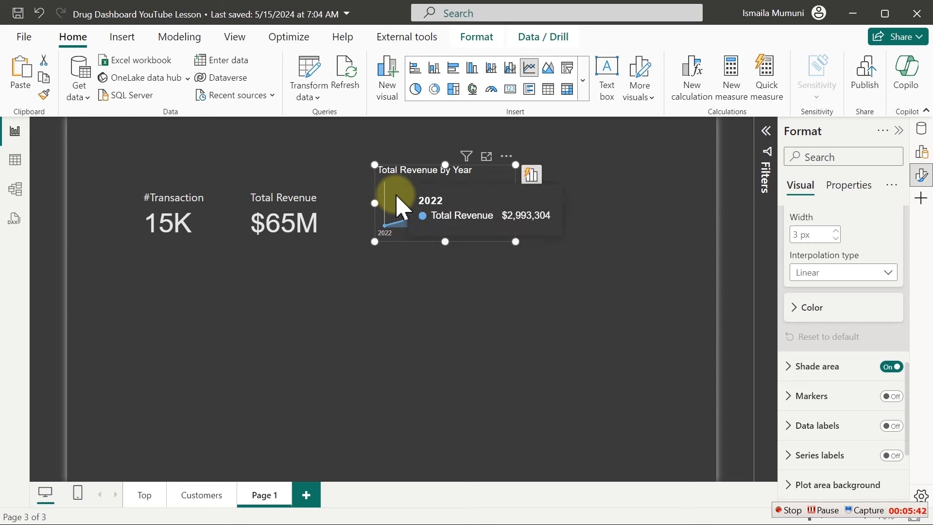
Step: Duplicate the Total Revenue by Year chart, place the copy just to its right, and widen it almost to the page edge
{"action": "key", "text": "ctrl+c"}
{"action": "key", "text": "ctrl+v"}
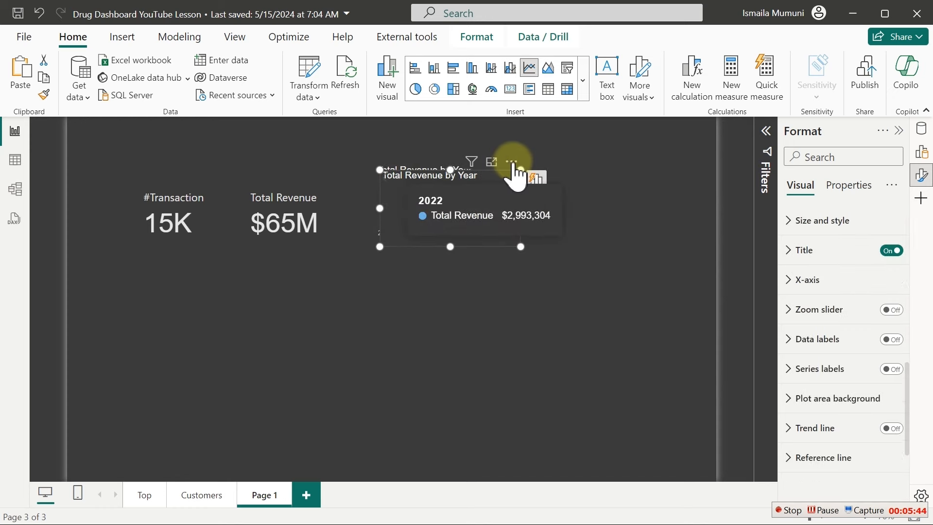
{"action": "mouse_move", "coordinate": [680, 161]}
{"action": "left_mouse_down"}
{"action": "mouse_move", "coordinate": [688, 156]}
{"action": "mouse_move", "coordinate": [662, 156]}
{"action": "left_mouse_up"}
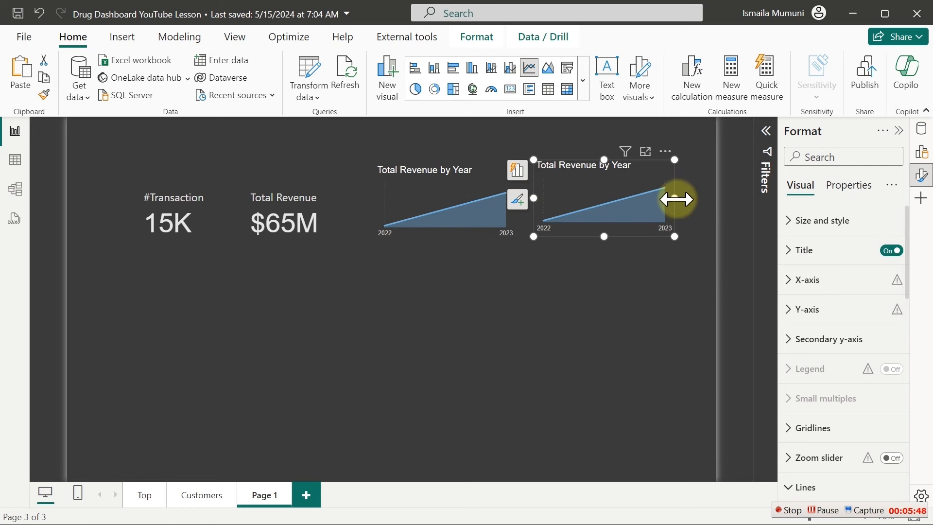
{"action": "left_click_drag", "start_coordinate": [675, 198], "coordinate": [704, 193]}
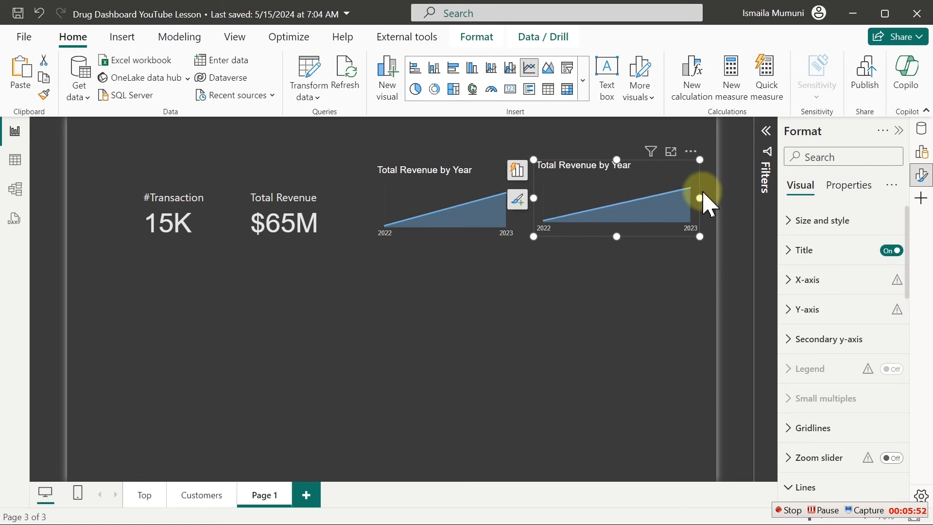
Step: Change the copied revenue chart's X-axis field to Qtr and turn off its shade area
{"action": "left_click", "coordinate": [516, 171]}
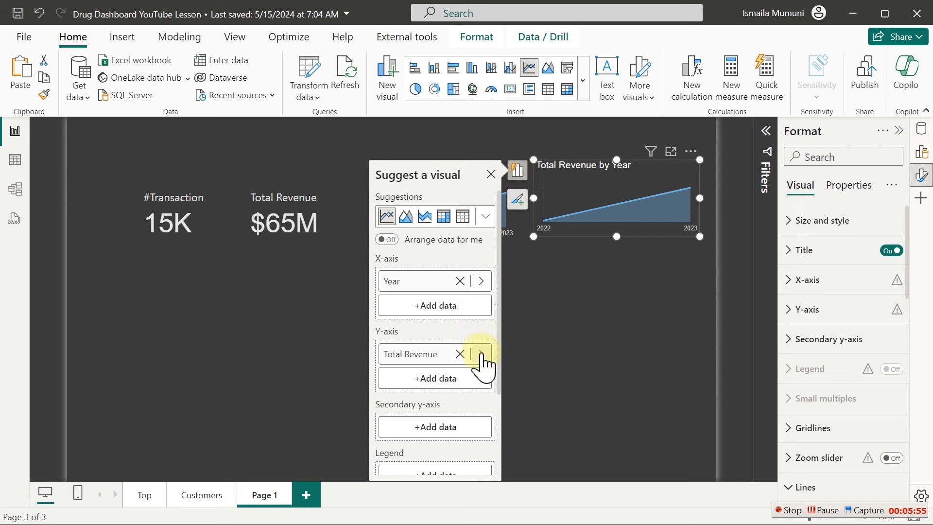
{"action": "left_click", "coordinate": [482, 281]}
{"action": "left_click", "coordinate": [565, 118]}
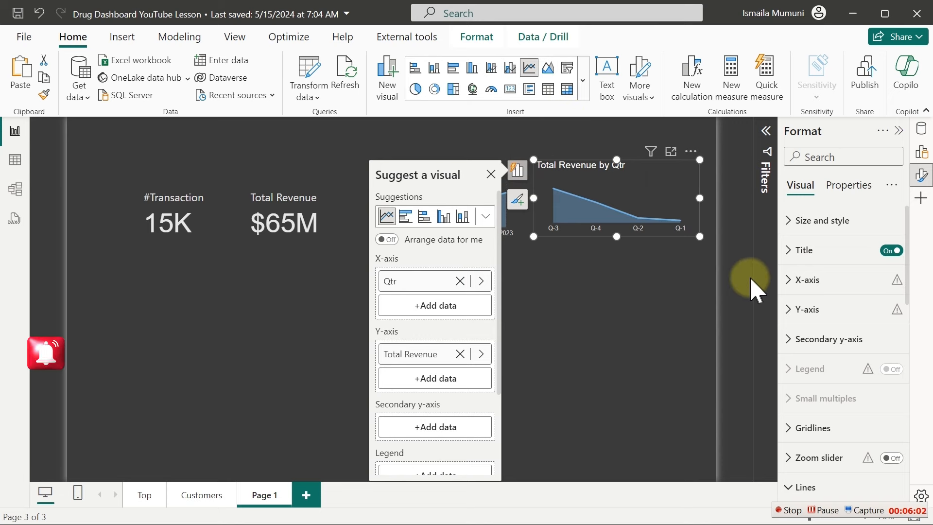
{"action": "left_click_drag", "start_coordinate": [911, 277], "coordinate": [906, 426]}
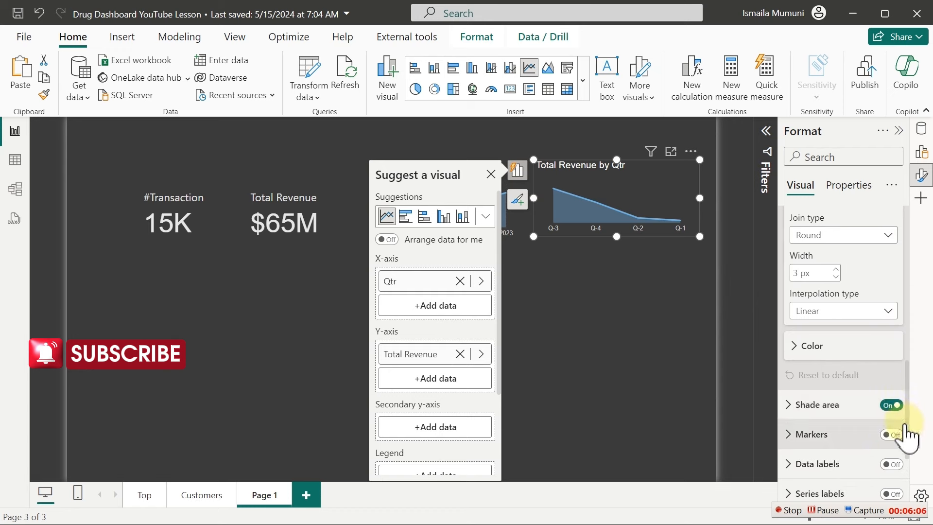
{"action": "left_click", "coordinate": [891, 407]}
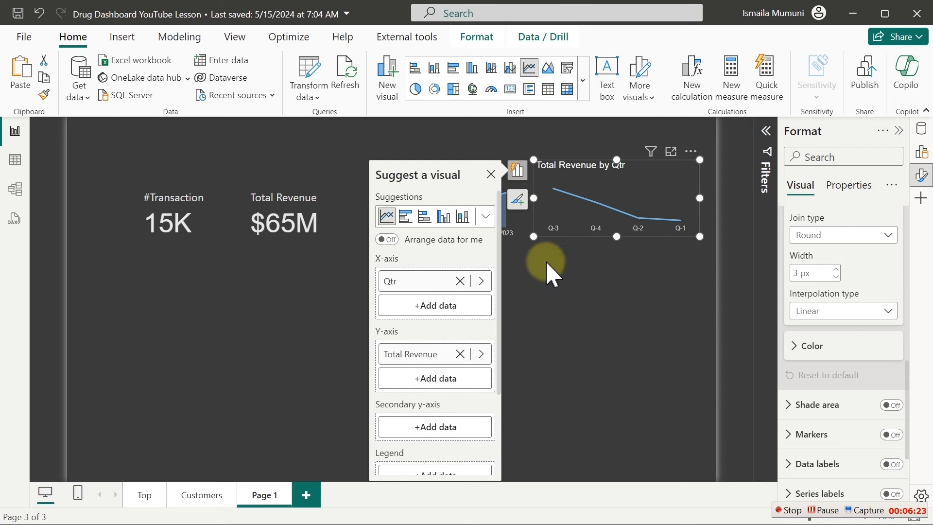
{"action": "left_click", "coordinate": [489, 173]}
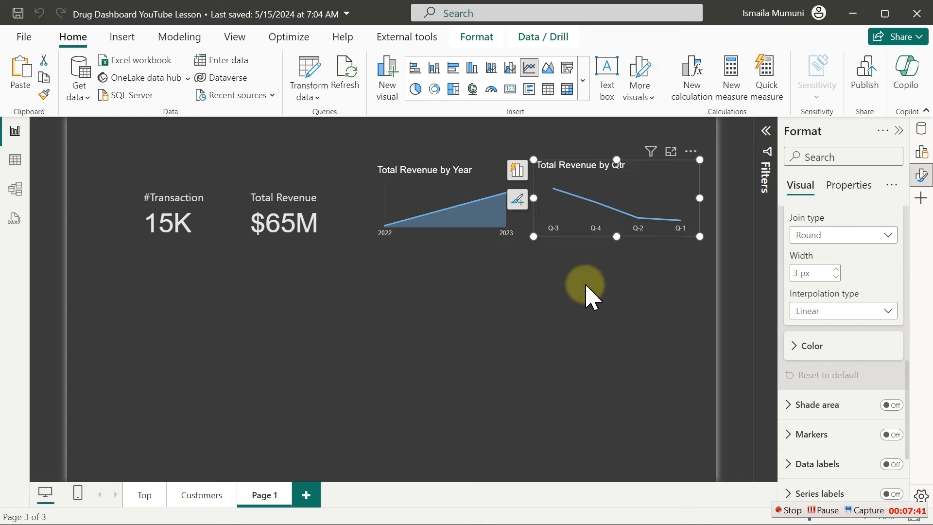
Step: Delete the copied Total Revenue by Qtr chart
{"action": "left_click", "coordinate": [590, 296]}
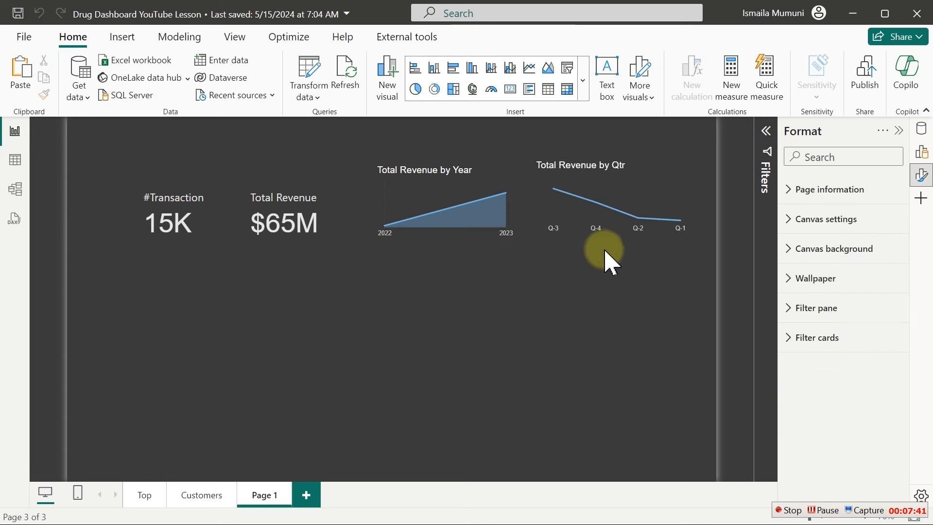
{"action": "left_click", "coordinate": [622, 173]}
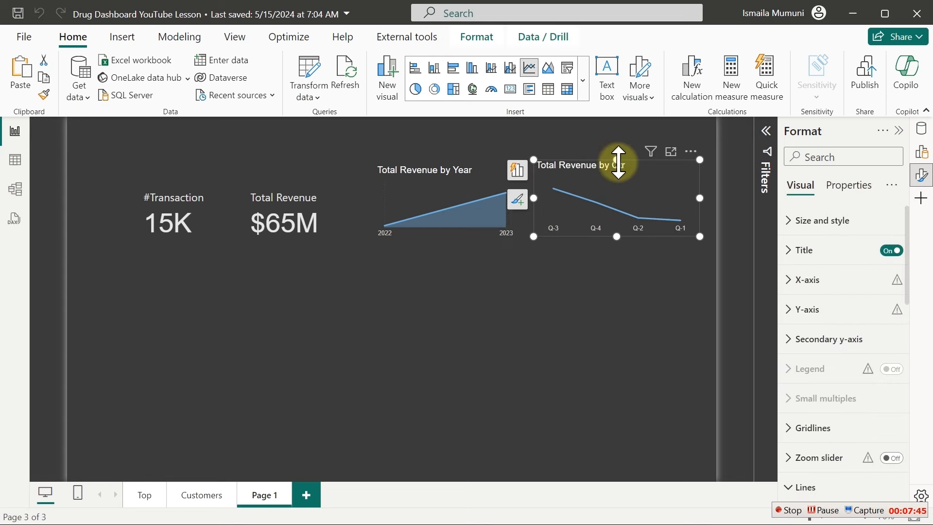
{"action": "key", "text": "Delete"}
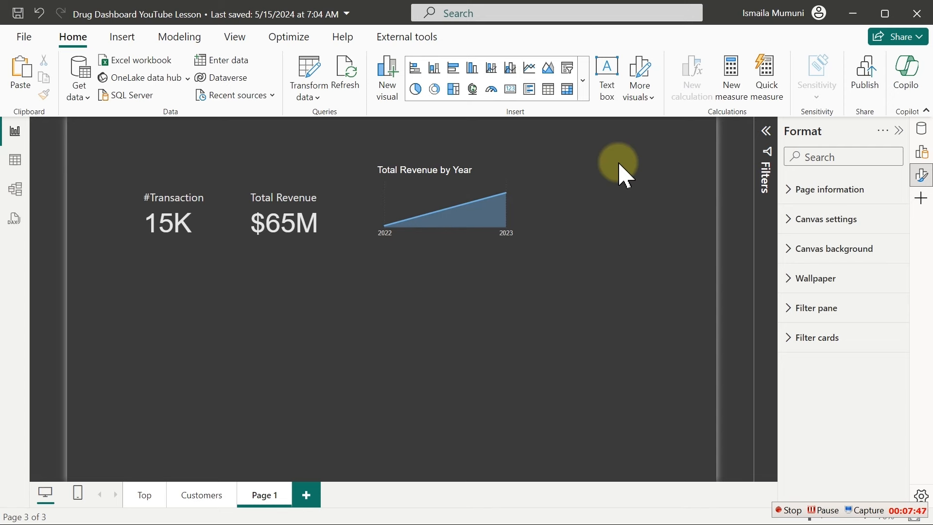
Step: Insert a new line chart beside the Total Revenue by Year chart and widen it almost to the page edge
{"action": "left_click", "coordinate": [530, 73]}
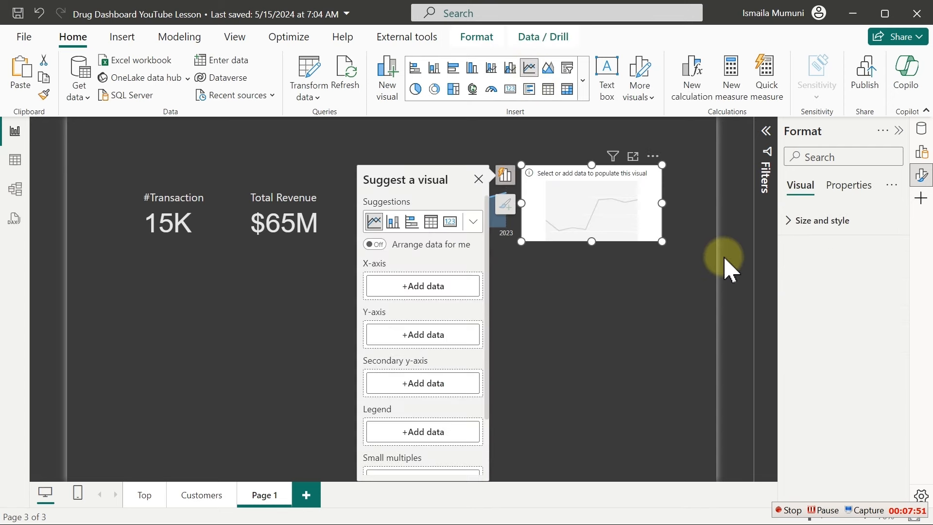
{"action": "left_click_drag", "start_coordinate": [662, 203], "coordinate": [703, 208]}
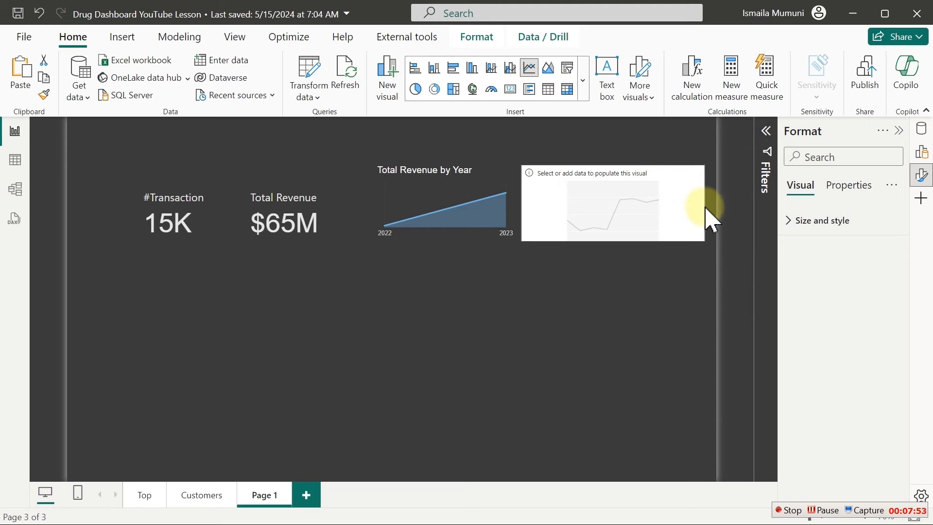
Step: Plot Total Revenue from Measures 01 by Qtr from the Calendar table in the new line chart
{"action": "left_click", "coordinate": [922, 130]}
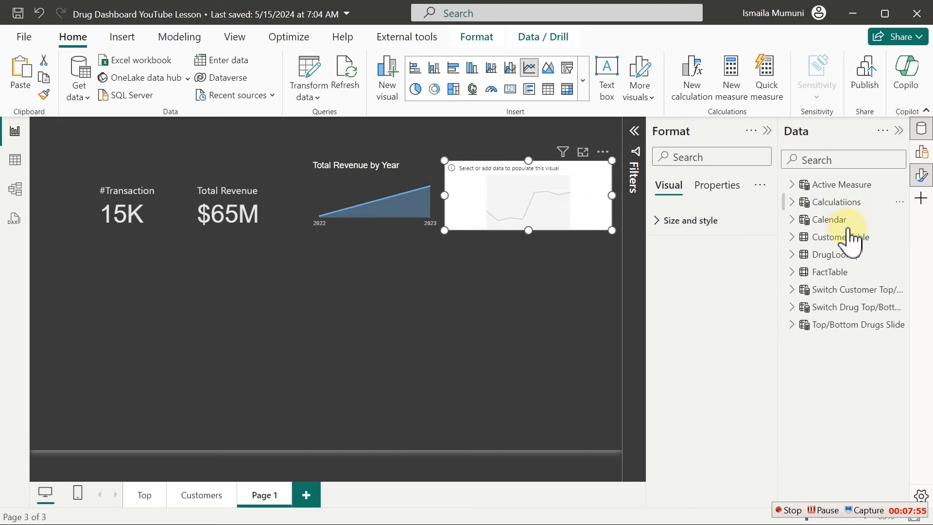
{"action": "left_click", "coordinate": [789, 223]}
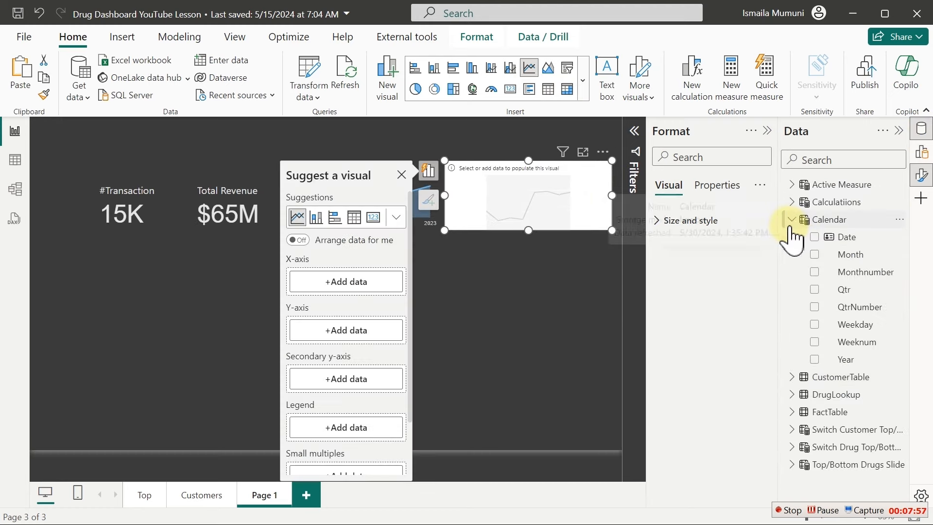
{"action": "left_click", "coordinate": [815, 290]}
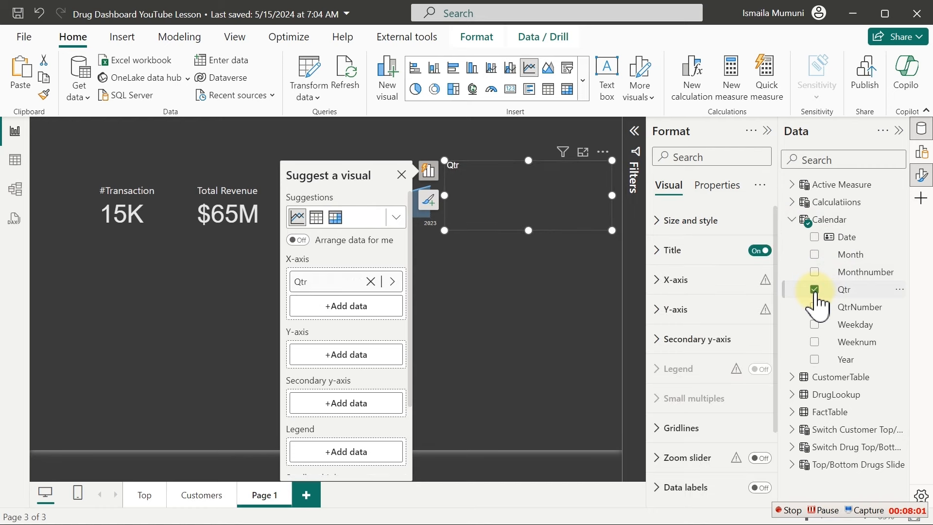
{"action": "left_click", "coordinate": [793, 220]}
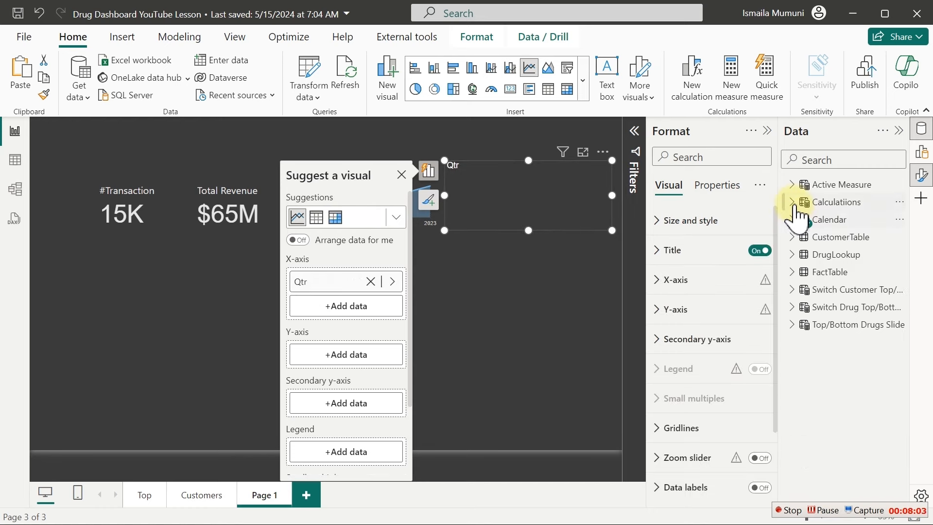
{"action": "left_click", "coordinate": [793, 203]}
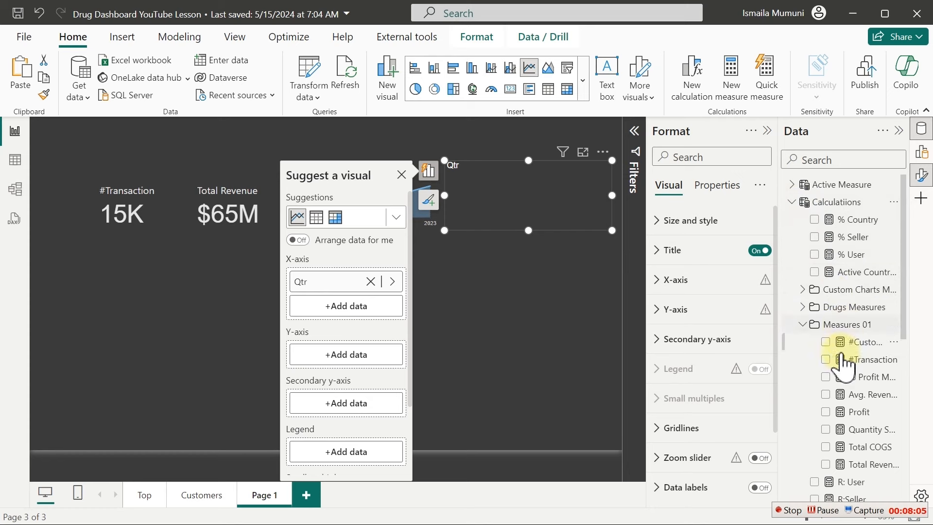
{"action": "left_click", "coordinate": [825, 464]}
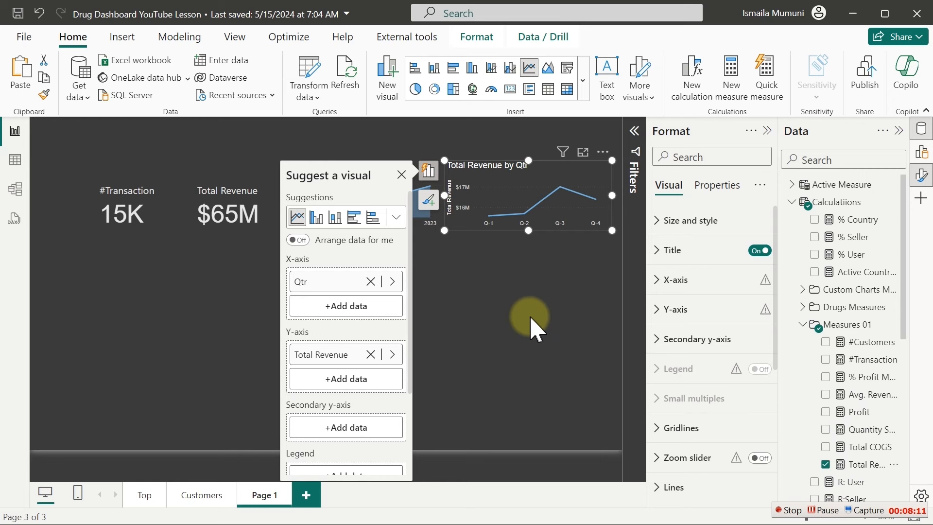
{"action": "left_click", "coordinate": [425, 240]}
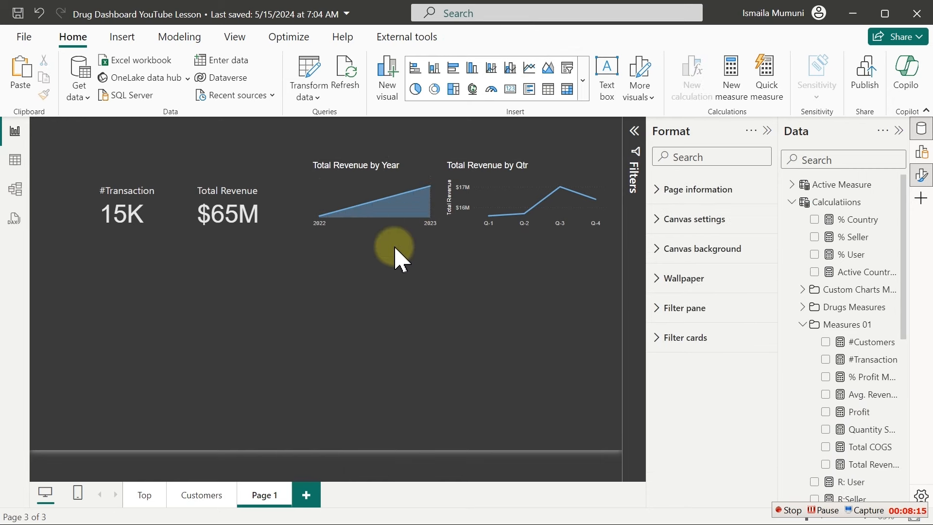
Step: Copy the formatting of the Total Revenue by Year chart onto the Total Revenue by Qtr chart
{"action": "mouse_move", "coordinate": [486, 199]}
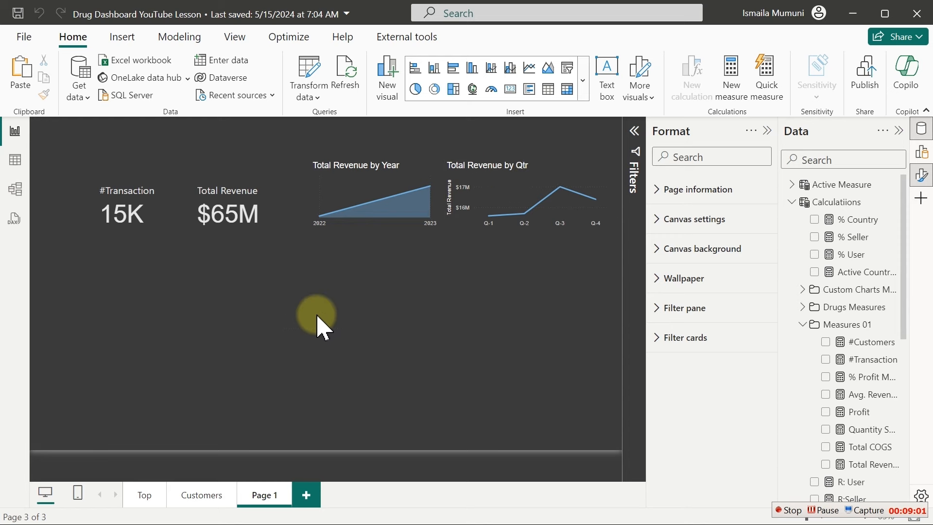
{"action": "left_click", "coordinate": [397, 184]}
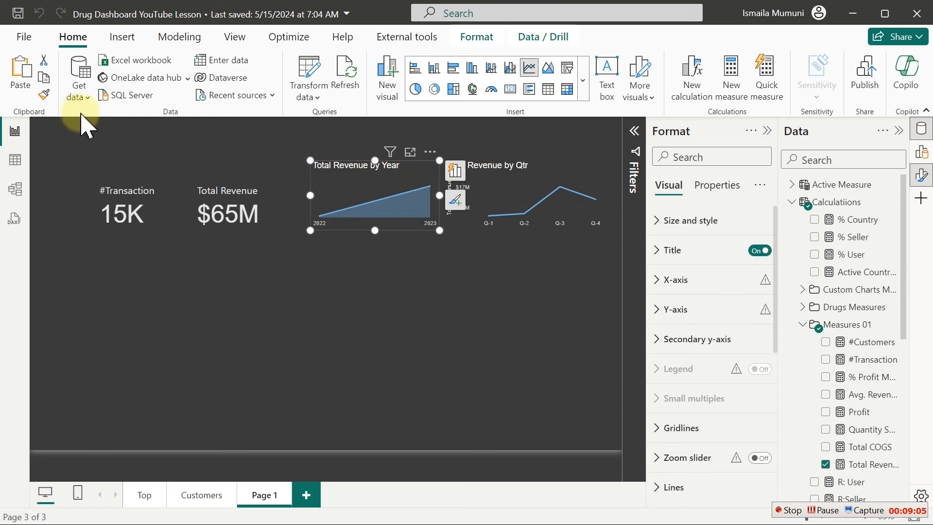
{"action": "left_click", "coordinate": [44, 96]}
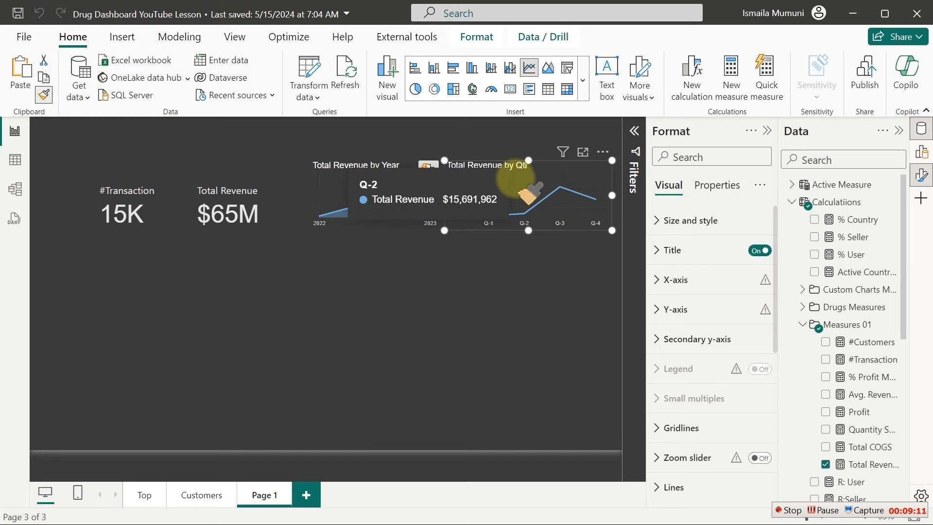
{"action": "left_click", "coordinate": [520, 156]}
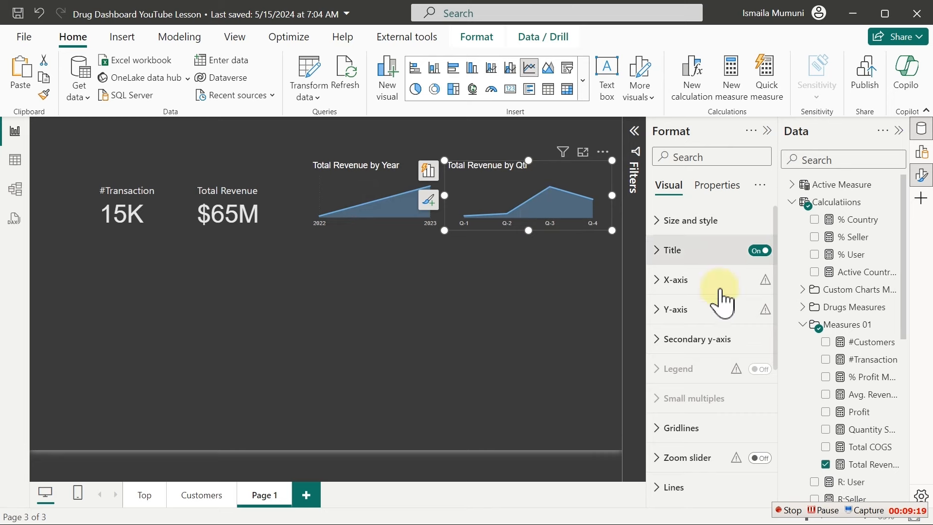
Step: Turn off the shade area of the Total Revenue by Qtr chart and set its line interpolation type to Smooth
{"action": "left_click_drag", "start_coordinate": [775, 293], "coordinate": [787, 422]}
{"action": "left_click", "coordinate": [758, 311]}
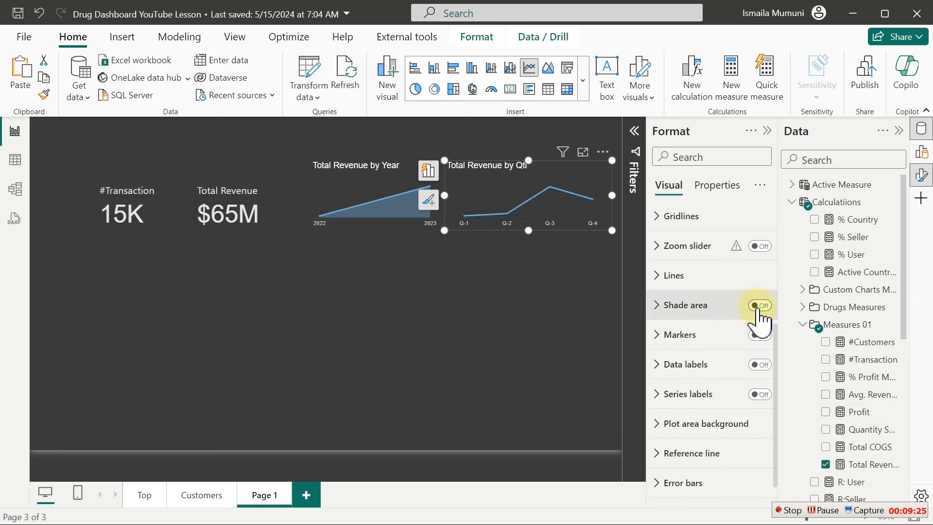
{"action": "left_click", "coordinate": [699, 276]}
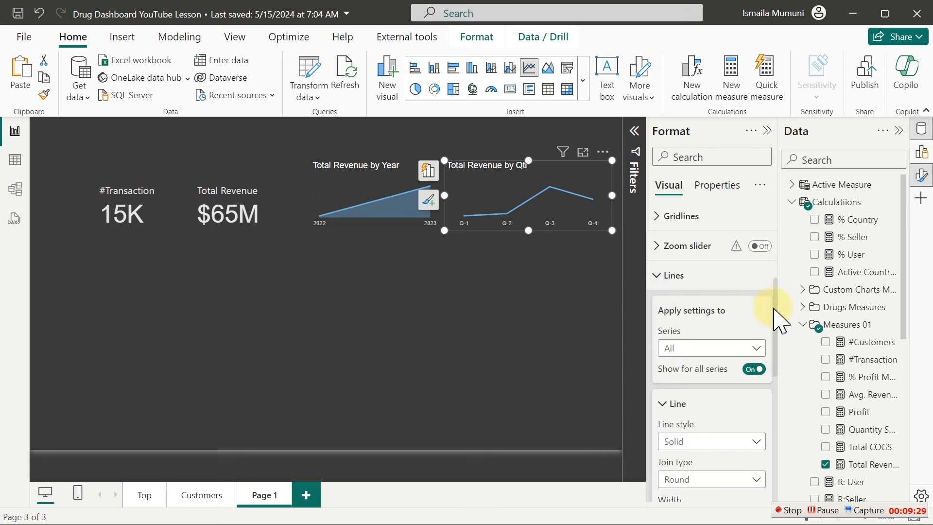
{"action": "scroll", "coordinate": [775, 334], "scroll_direction": "down", "scroll_amount": 4}
{"action": "scroll", "coordinate": [783, 372], "scroll_direction": "down", "scroll_amount": 2}
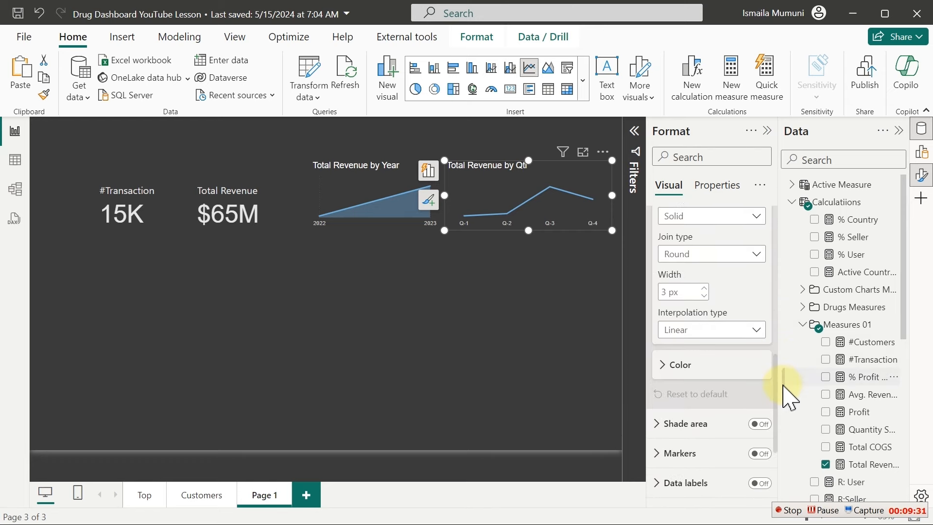
{"action": "left_click", "coordinate": [703, 332]}
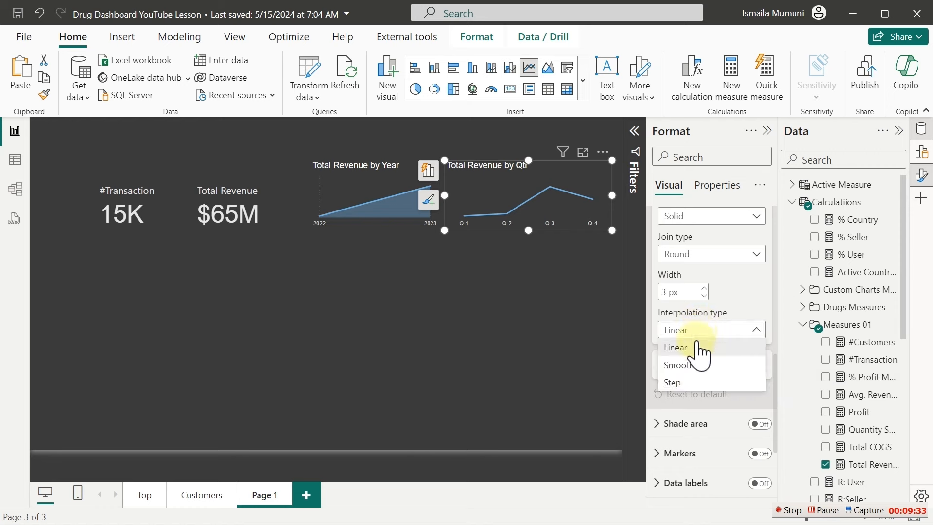
{"action": "left_click", "coordinate": [679, 365]}
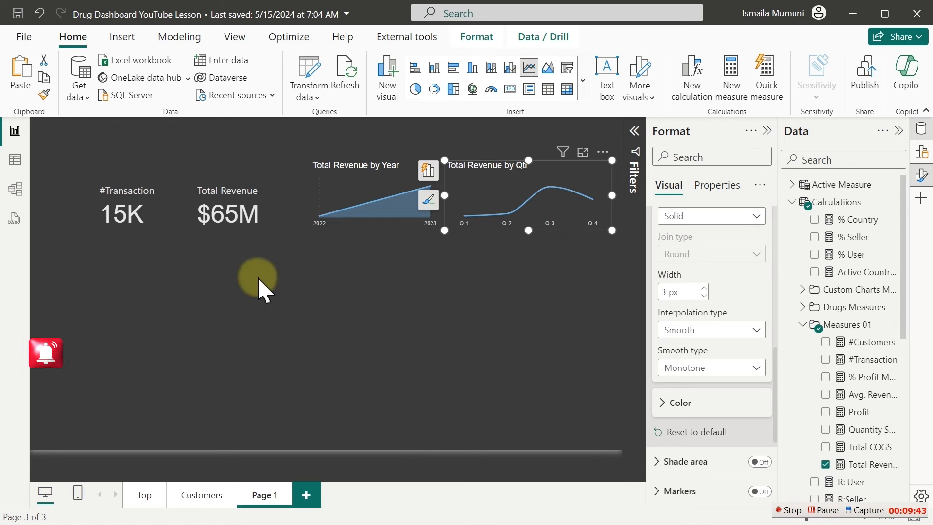
{"action": "left_click", "coordinate": [130, 290]}
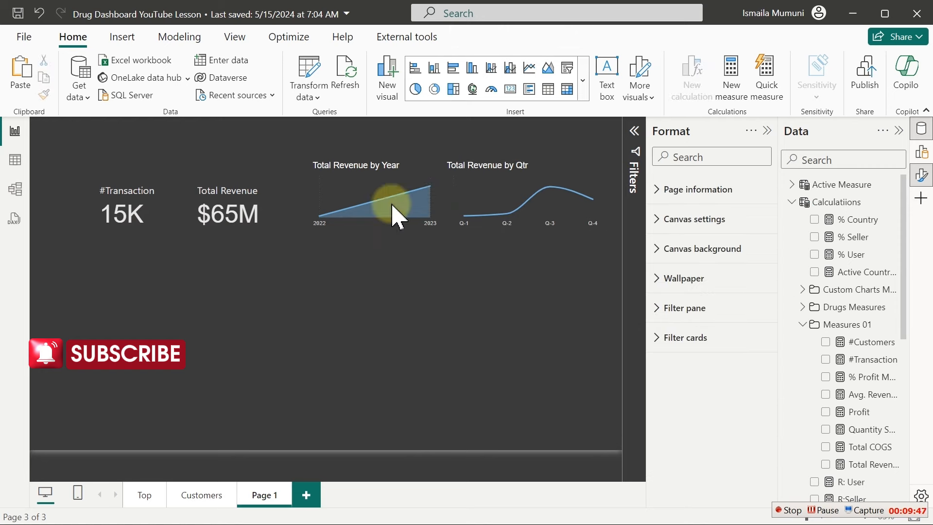
Step: Duplicate the Total Revenue by Qtr chart into the space below the KPI cards and widen the copy to about one and a half times
{"action": "left_click", "coordinate": [541, 172]}
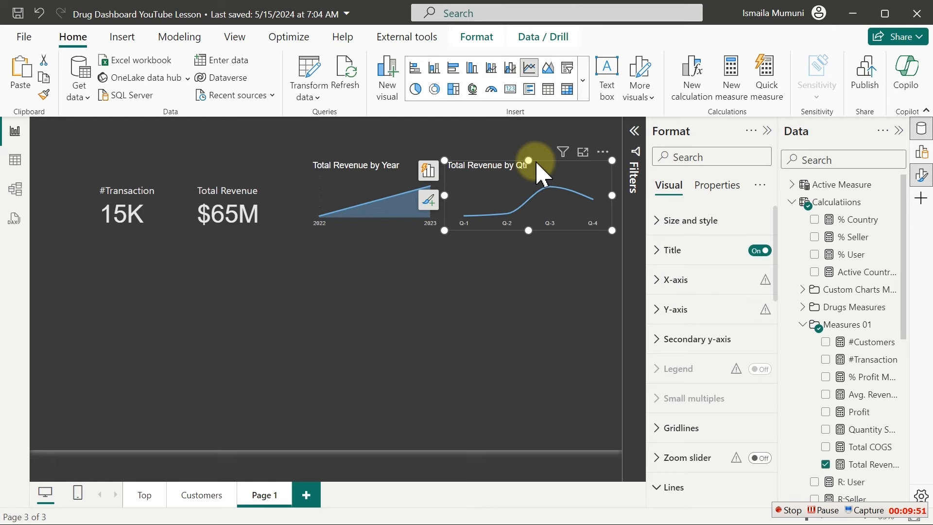
{"action": "left_click_drag", "start_coordinate": [541, 172], "coordinate": [546, 177]}
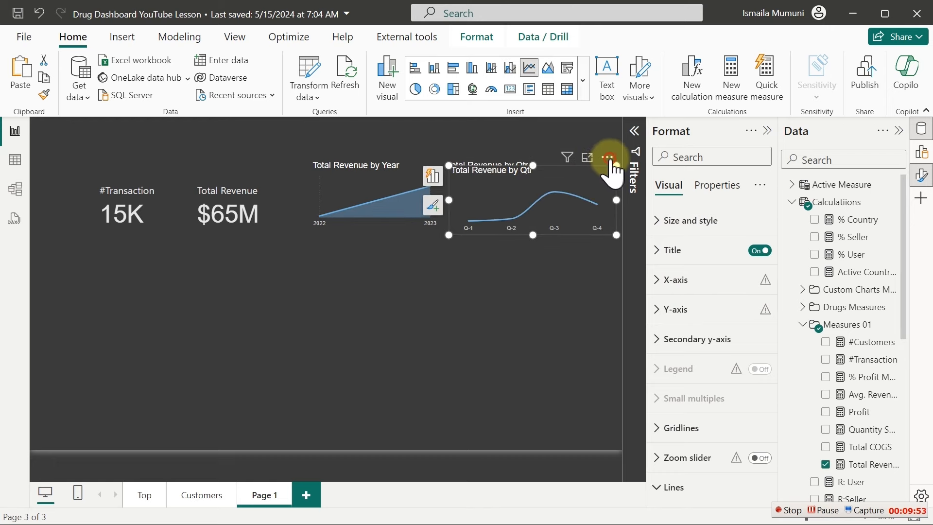
{"action": "left_click_drag", "start_coordinate": [225, 374], "coordinate": [260, 348]}
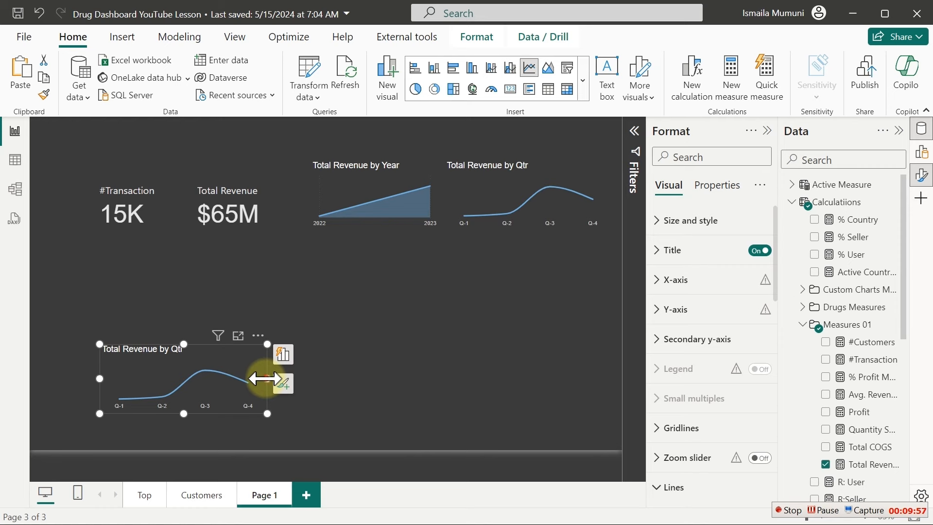
{"action": "left_click_drag", "start_coordinate": [265, 378], "coordinate": [362, 378]}
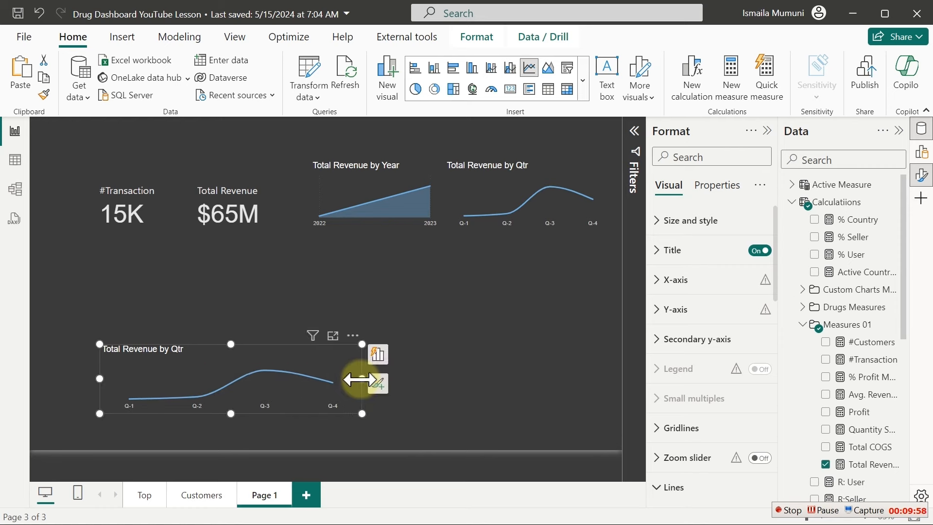
Step: Change the duplicated chart's X-axis from Qtr to Month from the Calendar table and extend the chart slightly upward
{"action": "left_click", "coordinate": [379, 354]}
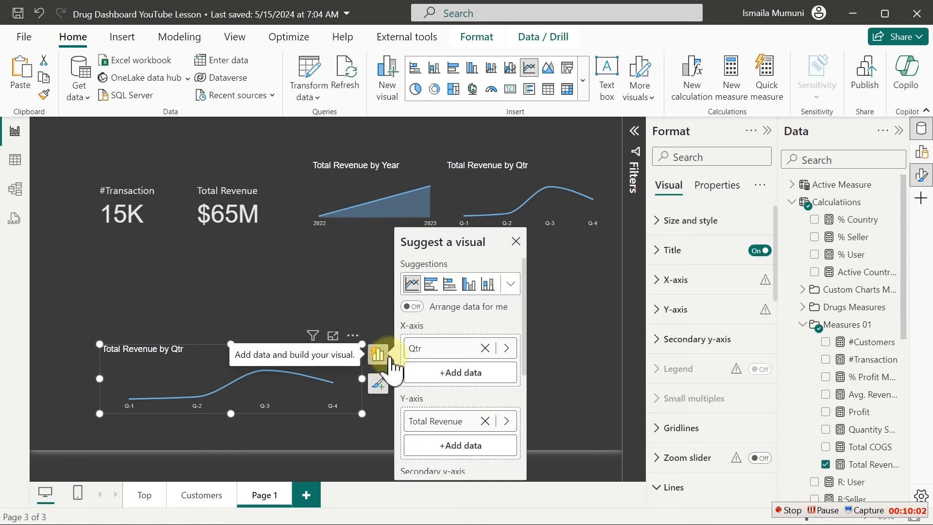
{"action": "left_click", "coordinate": [506, 348]}
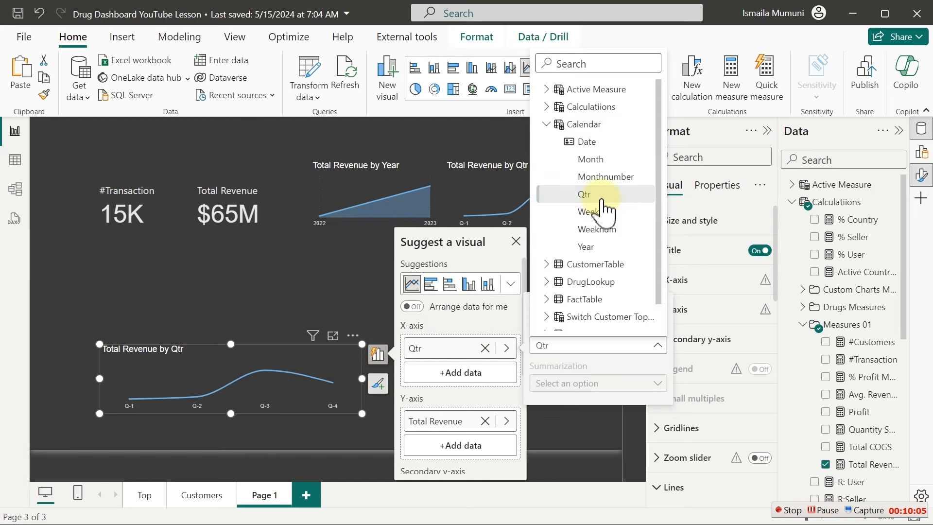
{"action": "left_click", "coordinate": [591, 159]}
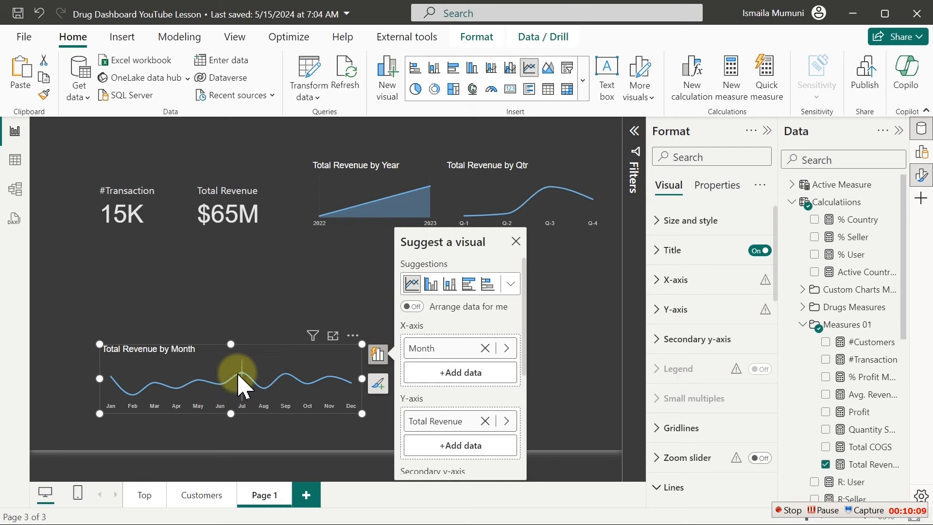
{"action": "mouse_move", "coordinate": [239, 380]}
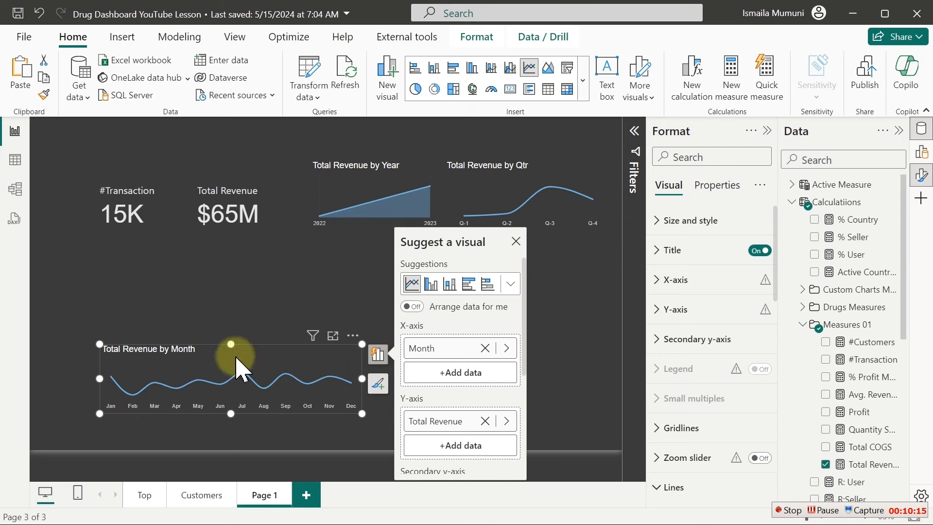
{"action": "left_click_drag", "start_coordinate": [233, 340], "coordinate": [234, 316]}
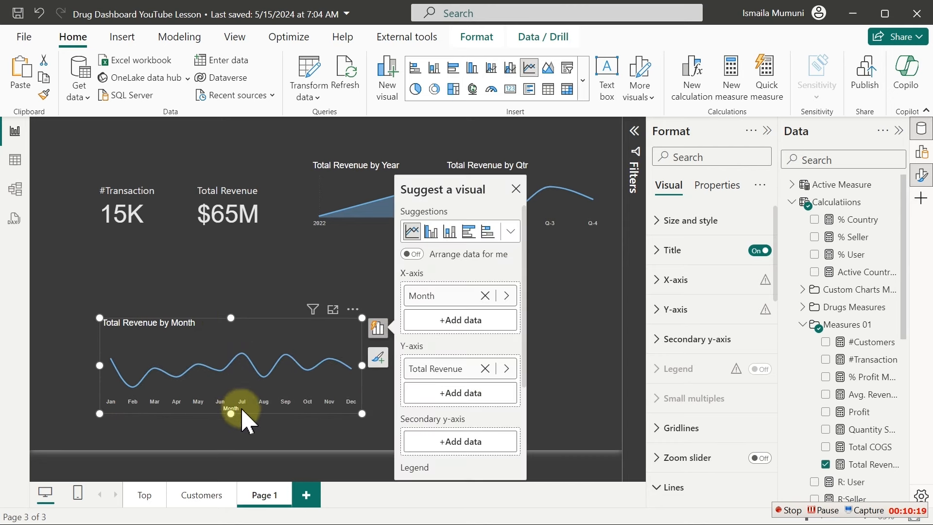
Step: Turn off the X-axis title of the Total Revenue by Month chart
{"action": "left_click", "coordinate": [695, 285]}
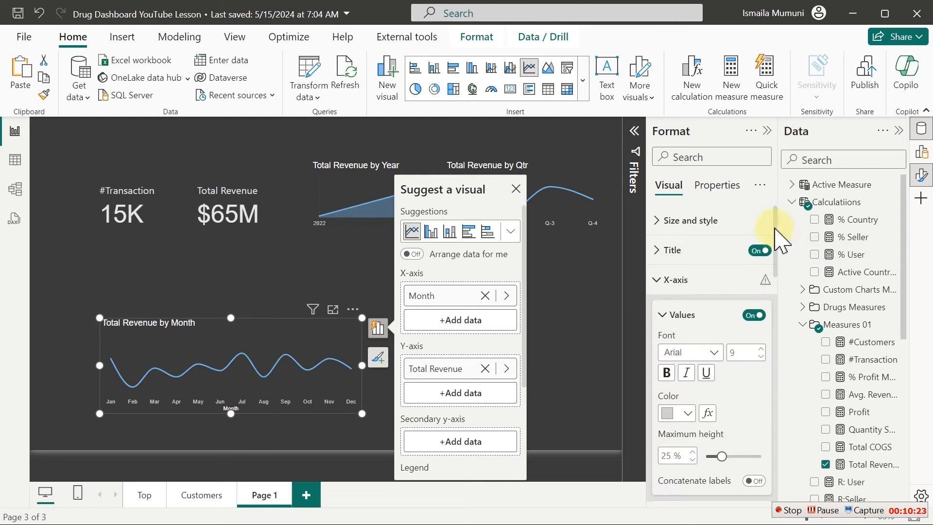
{"action": "left_click_drag", "start_coordinate": [776, 226], "coordinate": [780, 289]}
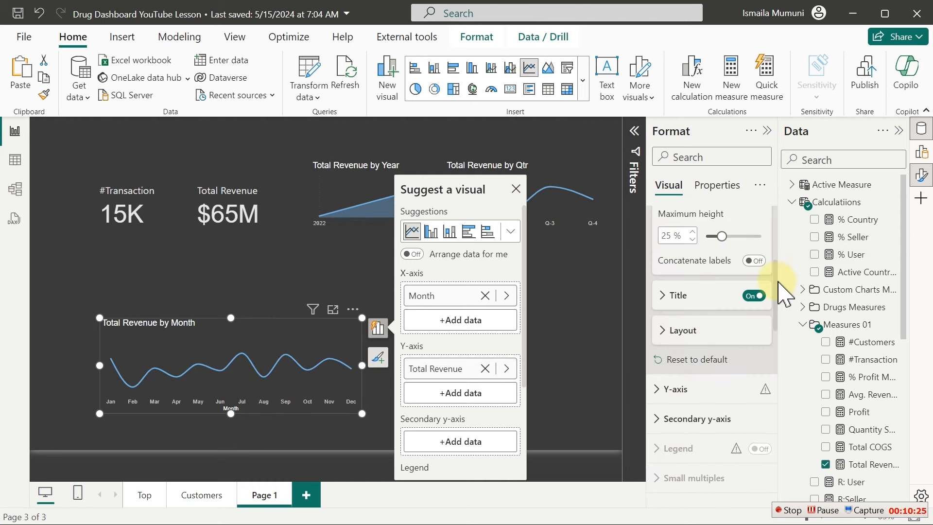
{"action": "left_click", "coordinate": [754, 296]}
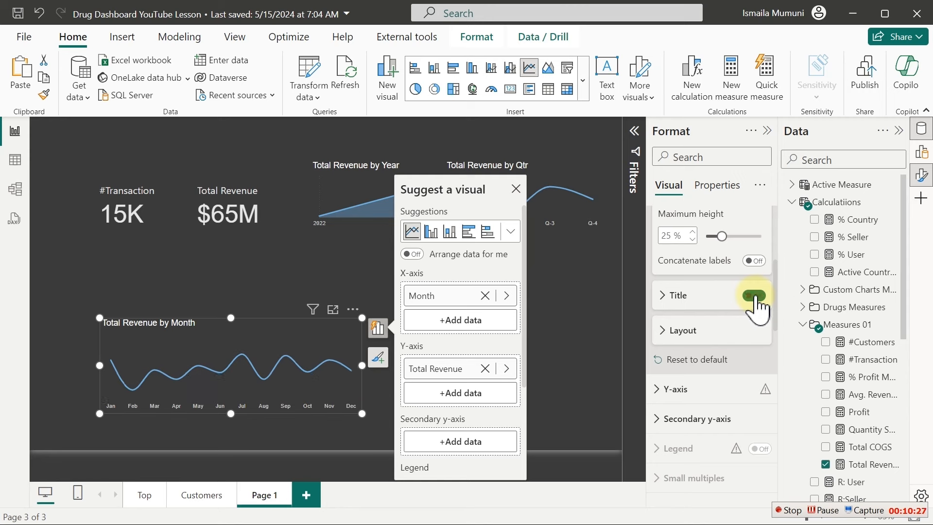
{"action": "left_click", "coordinate": [358, 289]}
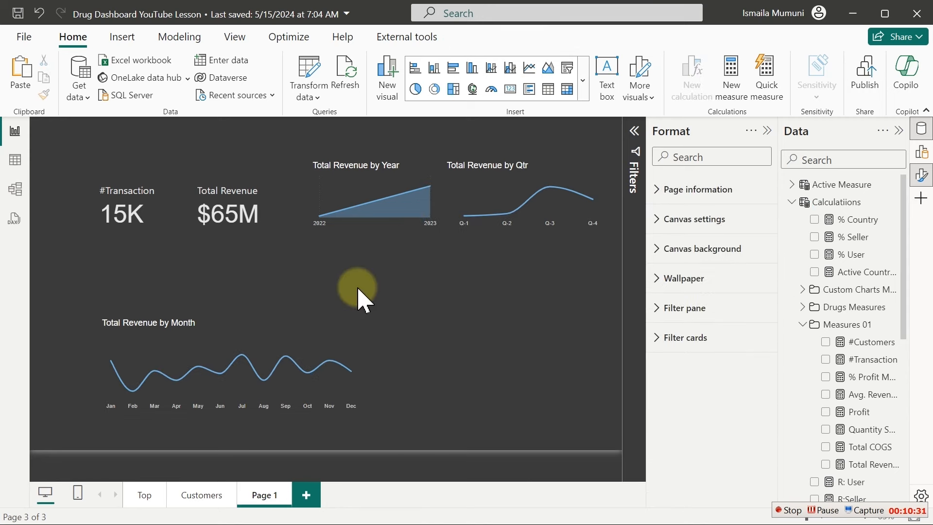
Step: Turn off the chart title of the Total Revenue by Month line chart
{"action": "left_click", "coordinate": [212, 325]}
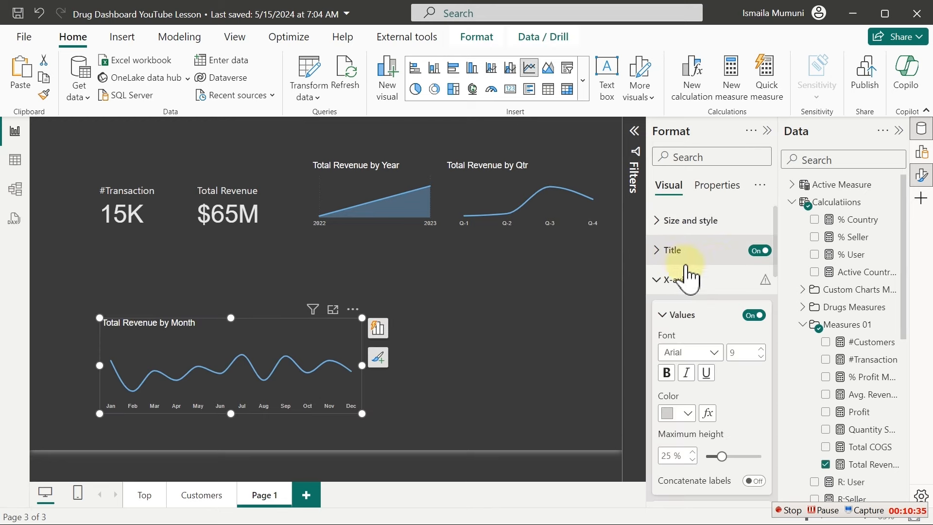
{"action": "left_click", "coordinate": [760, 251]}
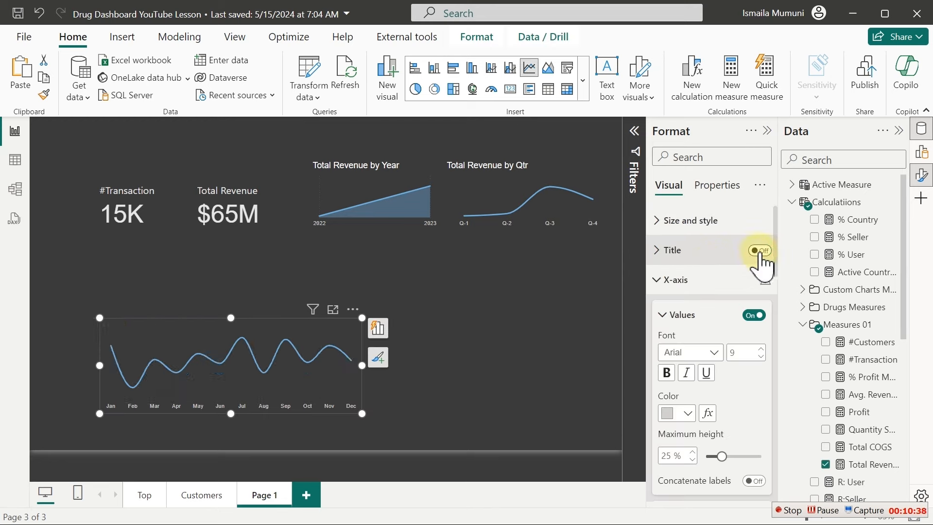
{"action": "left_click", "coordinate": [434, 375]}
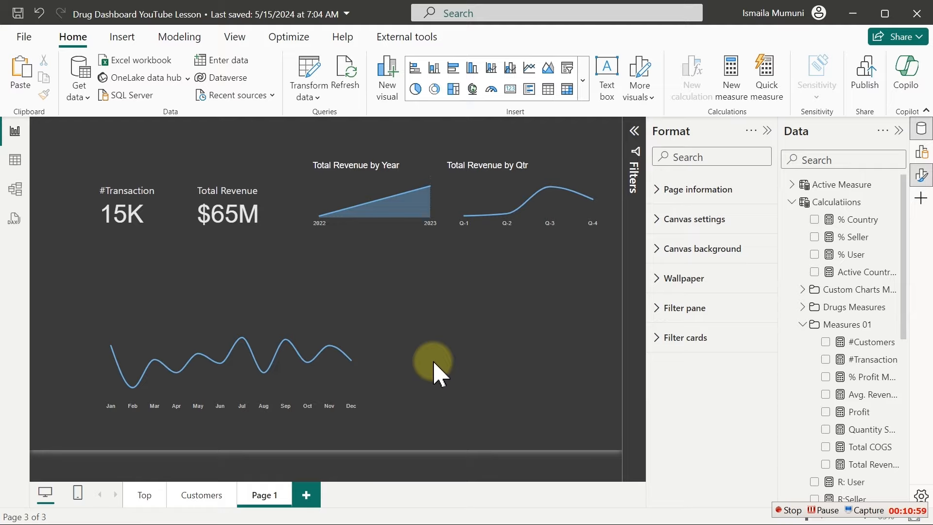
{"action": "left_click", "coordinate": [788, 508]}
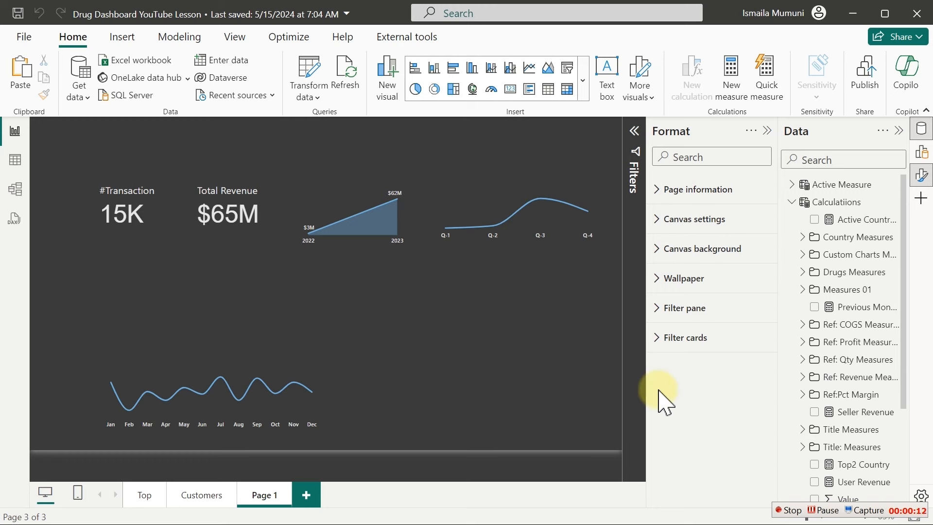
Step: View the formula of the Previous Month Revenue measure and start a new measure named MoM Change in the Calculatiions table
{"action": "left_click", "coordinate": [845, 309]}
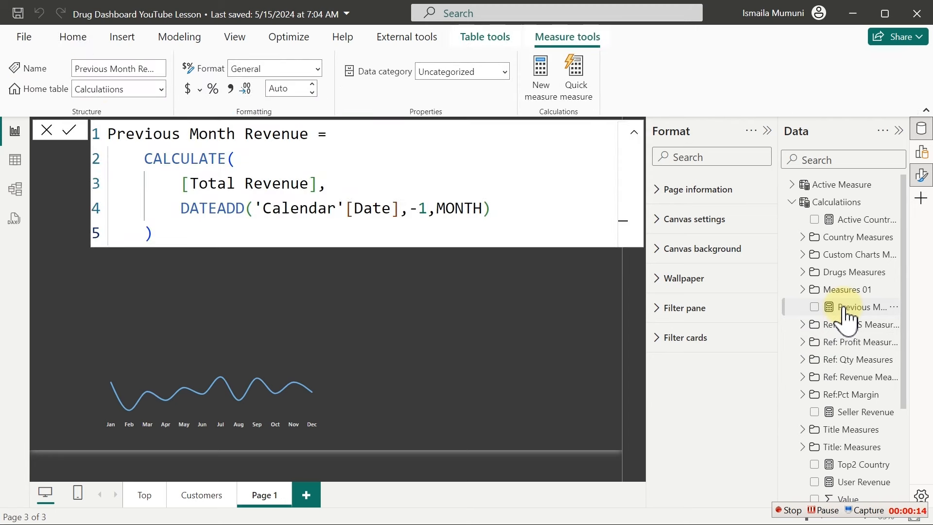
{"action": "left_click", "coordinate": [492, 156]}
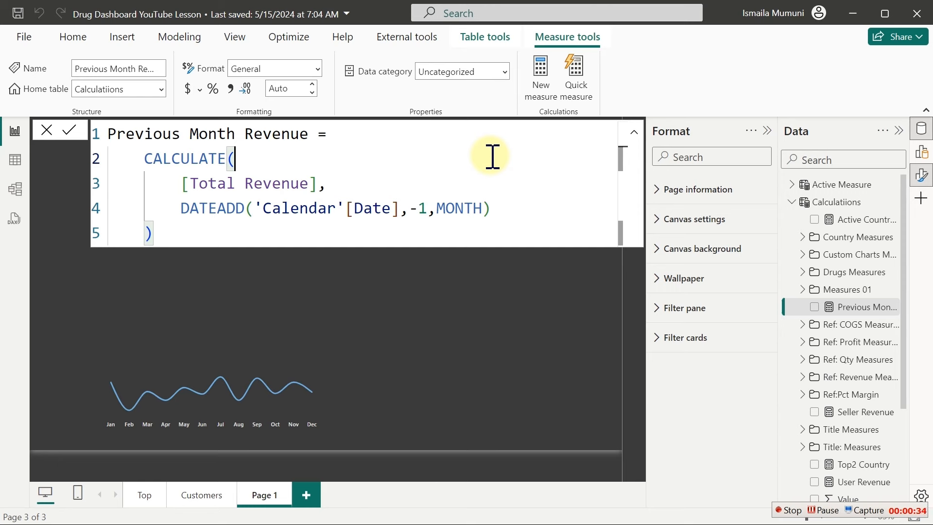
{"action": "left_click", "coordinate": [546, 74]}
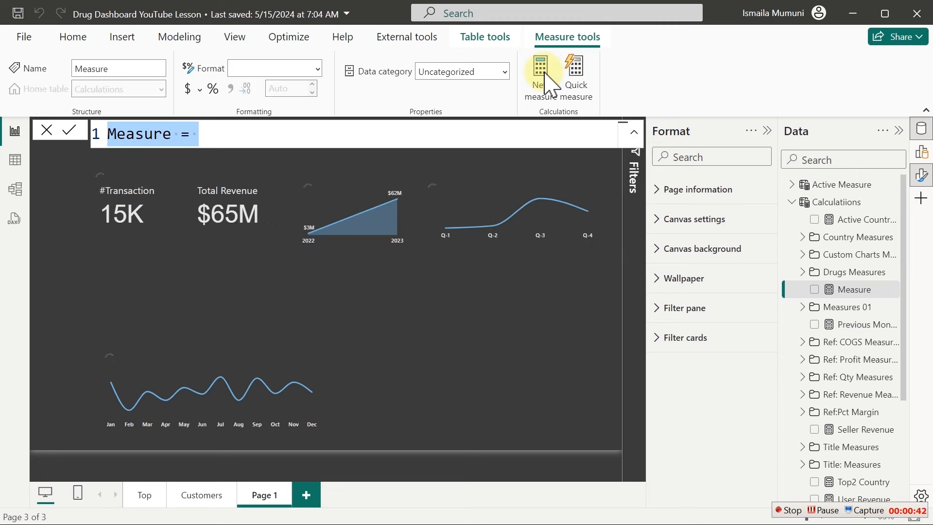
{"action": "left_click", "coordinate": [549, 83]}
{"action": "type", "text": "MoM"}
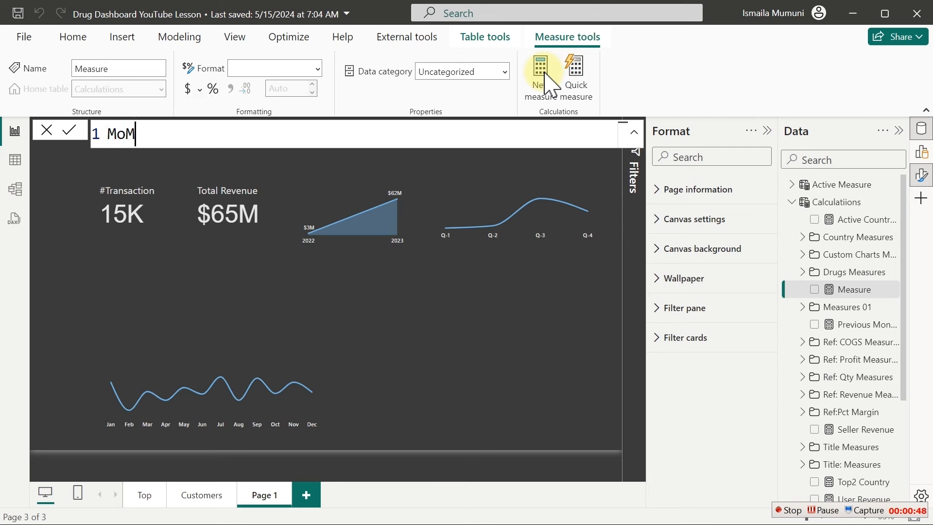
{"action": "type", "text": " Change "}
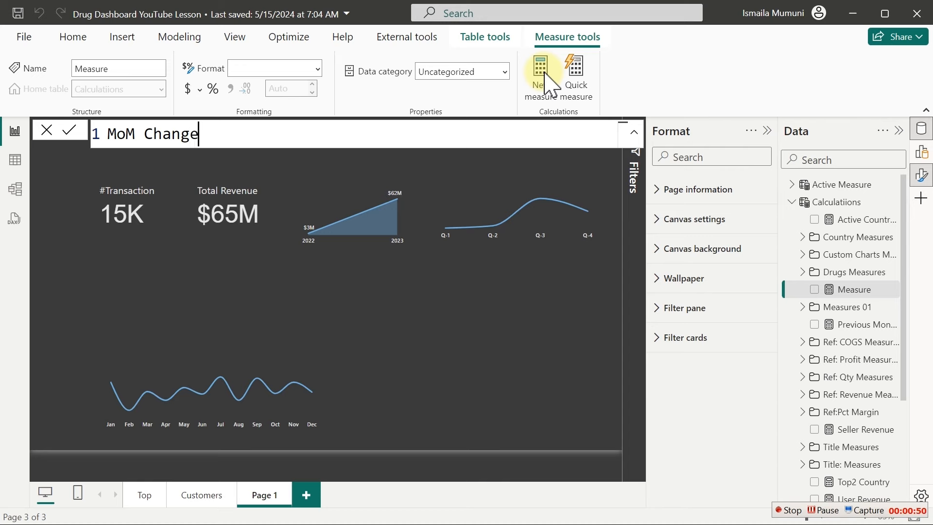
{"action": "type", "text": "="}
{"action": "key", "text": "shift+Return"}
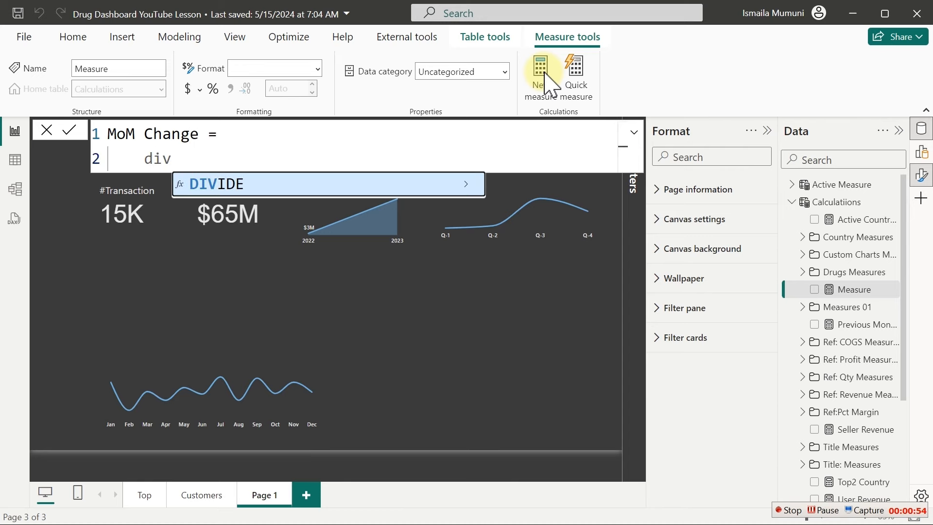
Step: Begin a DIVIDE function in the MoM Change formula with [Total Revenue] - [Previous Month Revenue] as the numerator
{"action": "key", "text": "Tab"}
{"action": "key", "text": "shift+Return"}
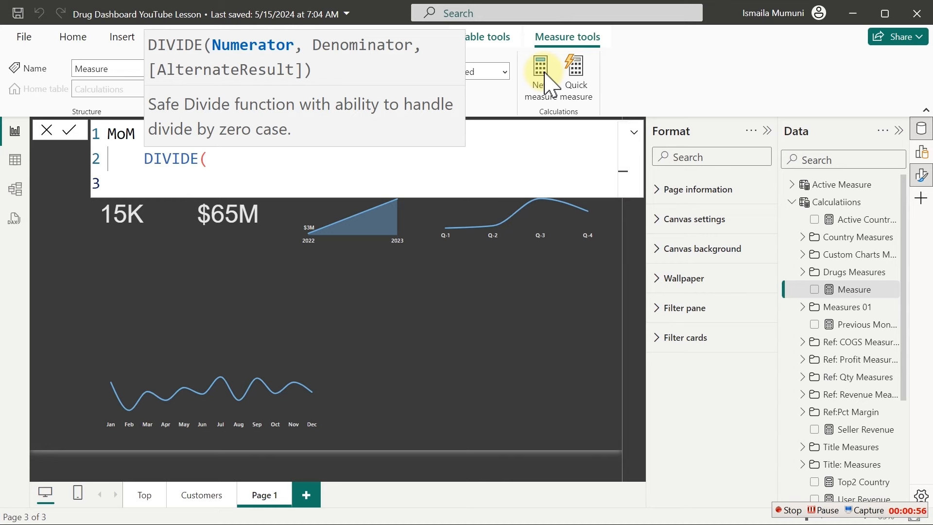
{"action": "type", "text": "[tot"}
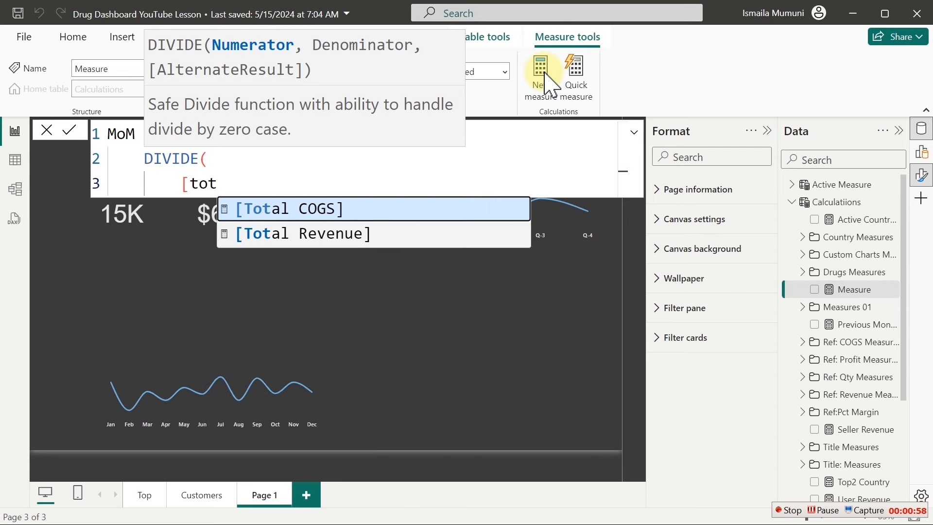
{"action": "key", "text": "Down"}
{"action": "key", "text": "Tab"}
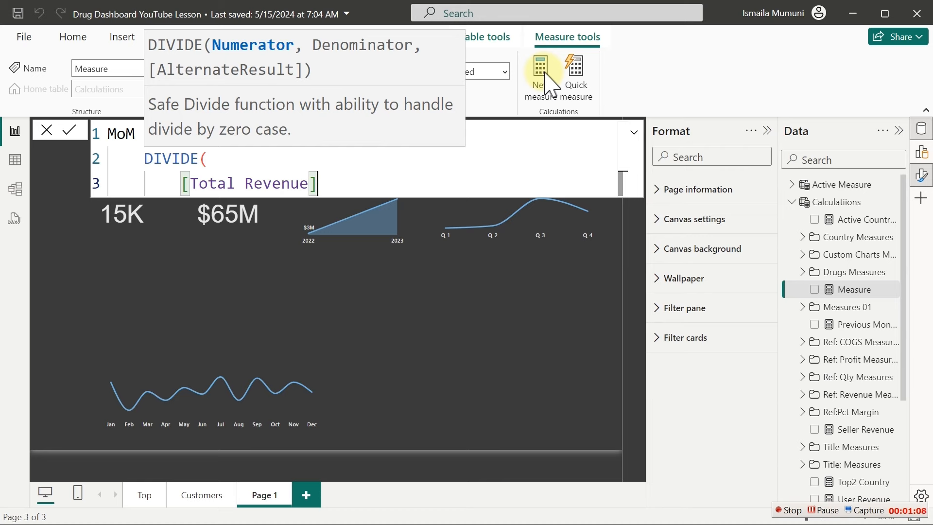
{"action": "type", "text": "- [pr"}
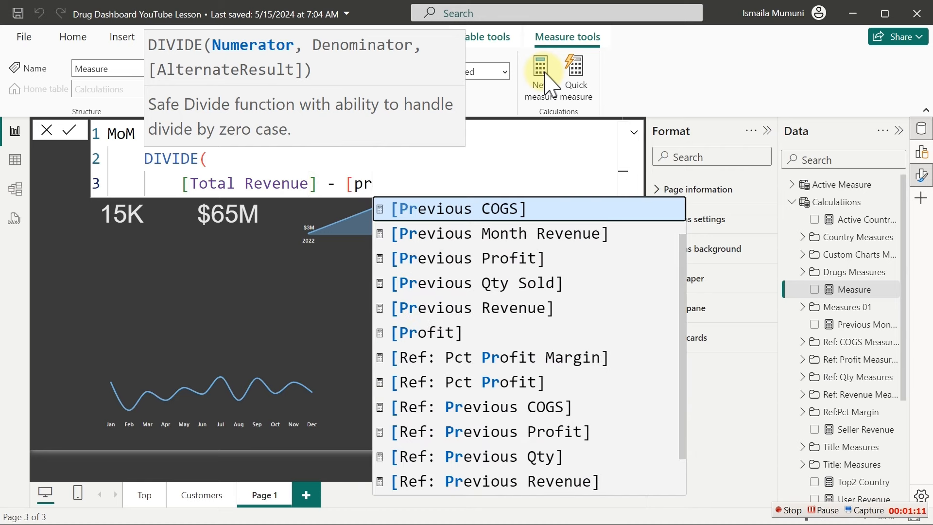
{"action": "key", "text": "Down"}
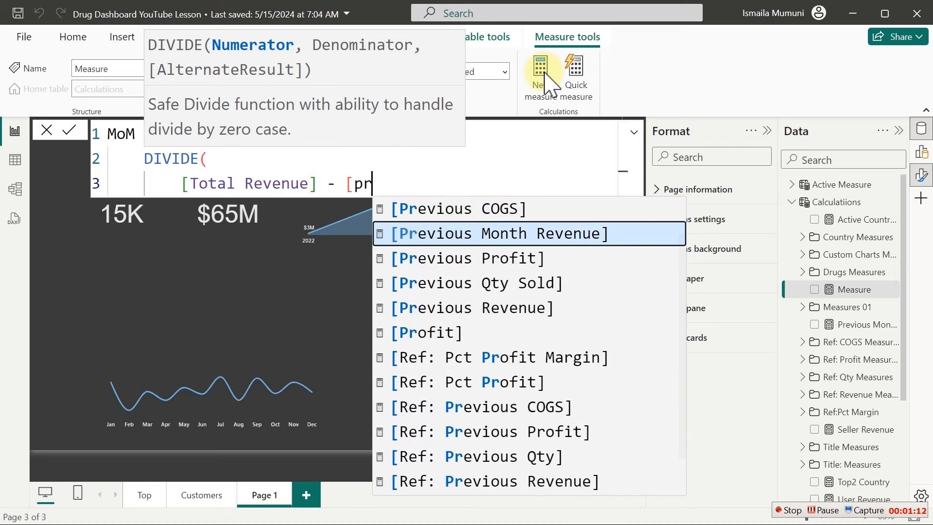
{"action": "key", "text": "Tab"}
{"action": "type", "text": ","}
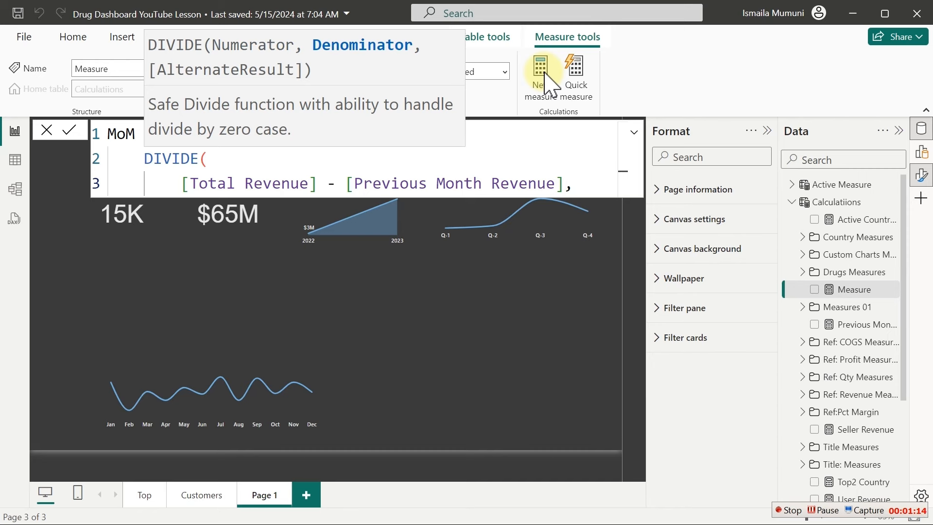
Step: Add [Previous Month Revenue] on a new line as the denominator of the DIVIDE function
{"action": "key", "text": "shift+Return"}
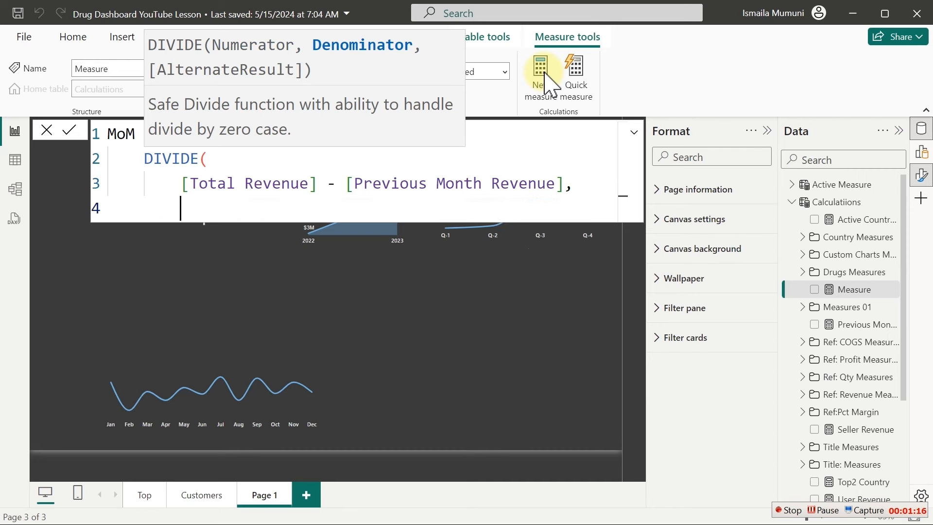
{"action": "type", "text": "["}
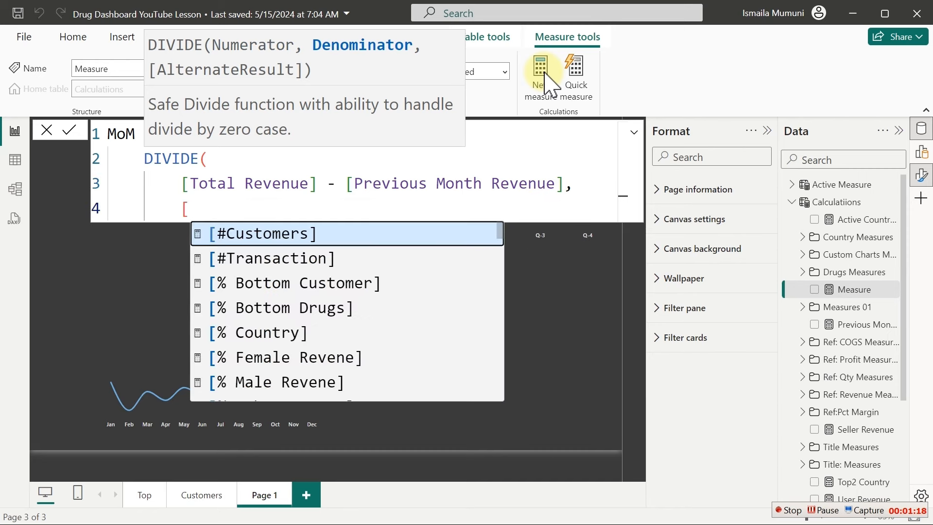
{"action": "type", "text": "pr"}
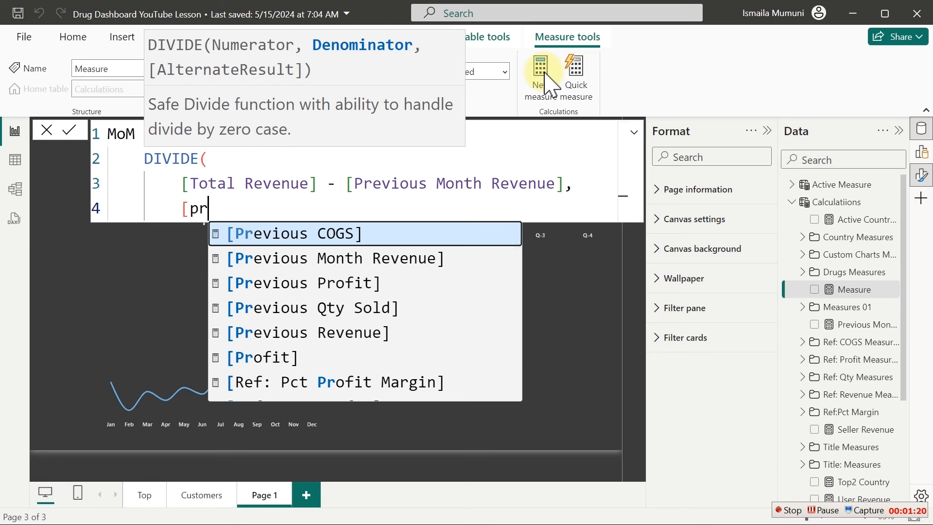
{"action": "key", "text": "Down"}
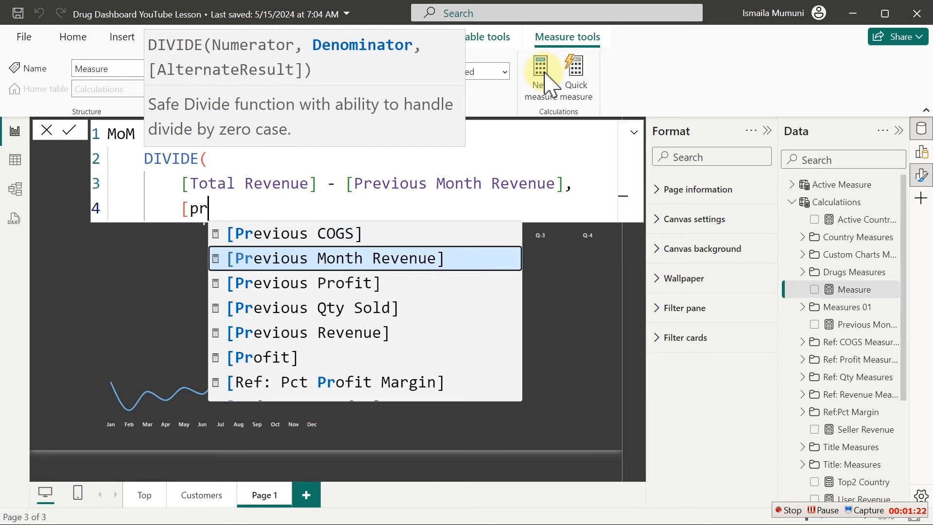
{"action": "key", "text": "Tab"}
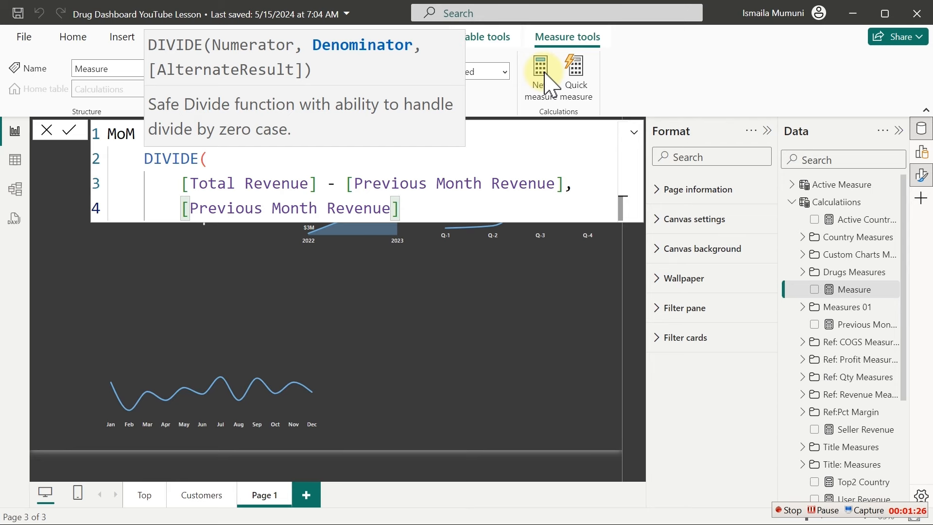
{"action": "type", "text": ","}
{"action": "key", "text": "shift+Return"}
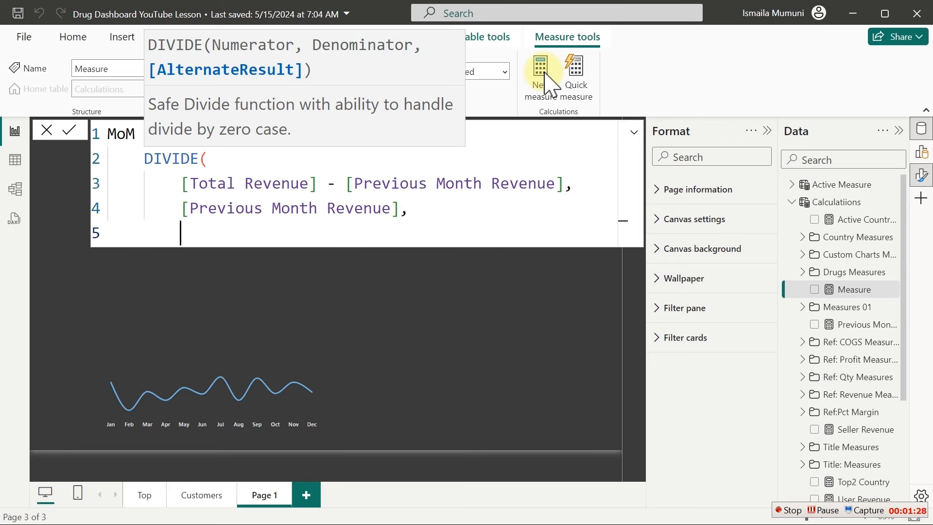
Step: Complete the MoM Change measure with 0 as DIVIDE's alternate result, commit it, and format it as a percentage
{"action": "type", "text": "0"}
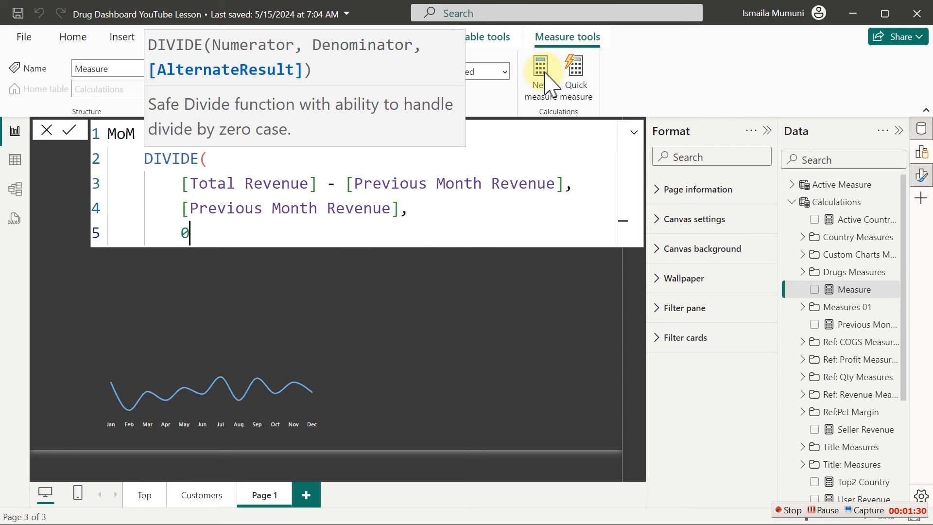
{"action": "key", "text": "shift+Return"}
{"action": "type", "text": ")"}
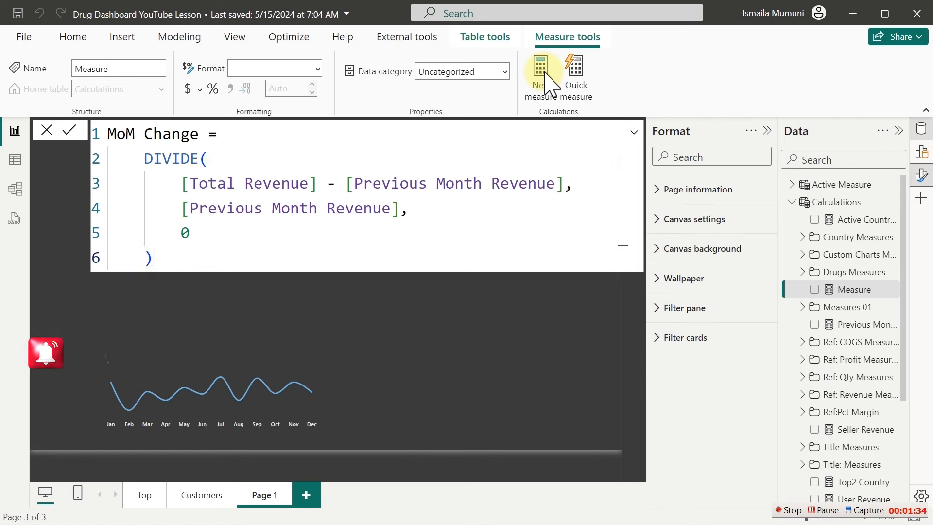
{"action": "key", "text": "Return"}
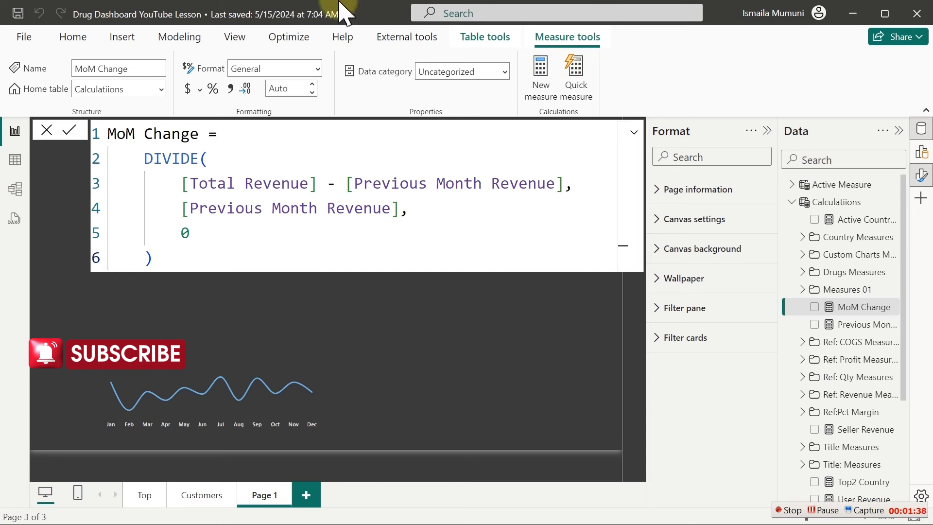
{"action": "left_click", "coordinate": [214, 88]}
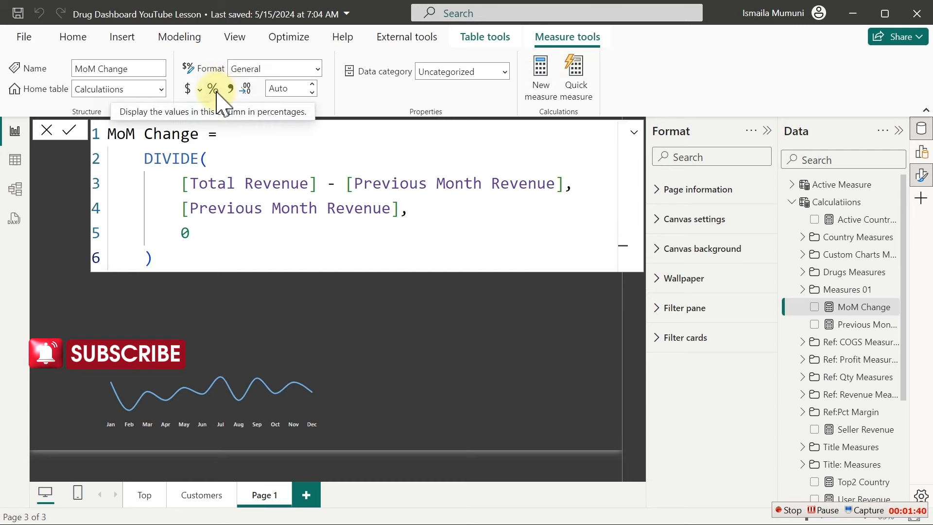
Step: Set the MoM Change measure's percentage format to 1 decimal place
{"action": "left_click", "coordinate": [286, 89]}
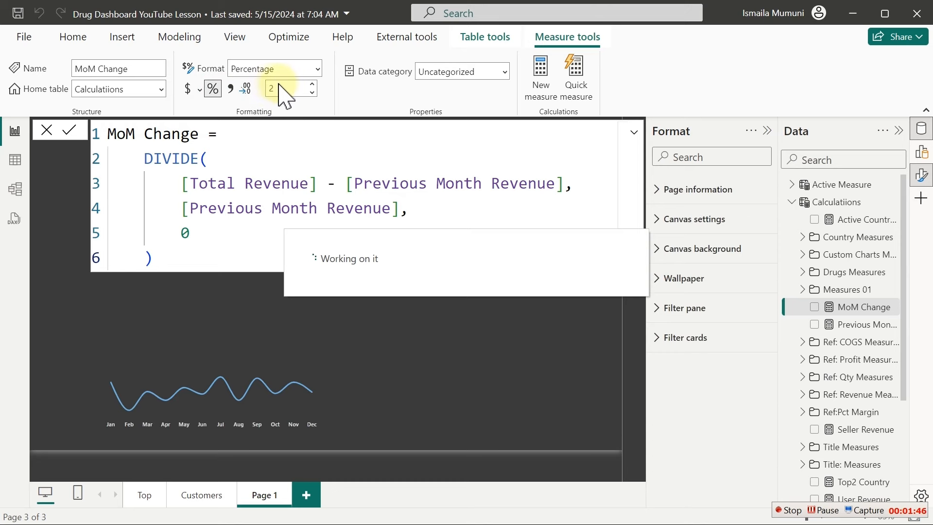
{"action": "left_click", "coordinate": [280, 89]}
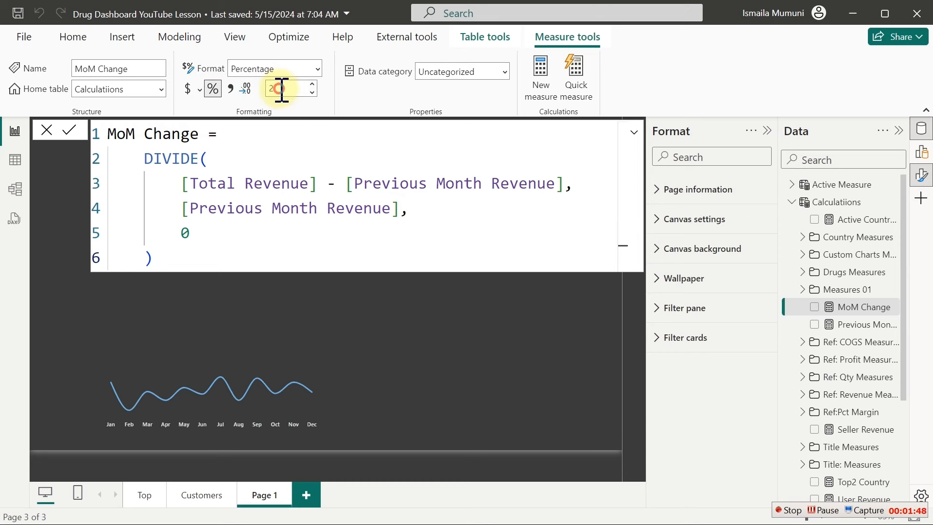
{"action": "double_click", "coordinate": [281, 89]}
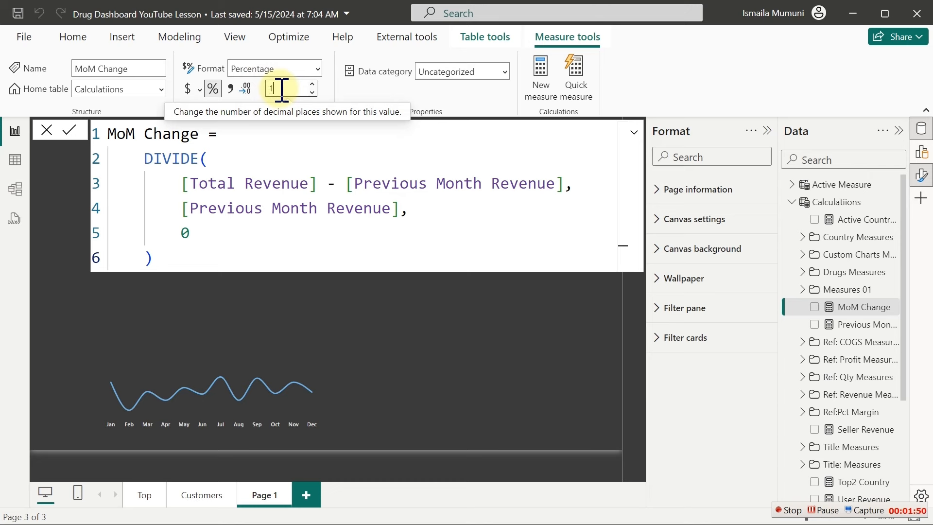
{"action": "left_click", "coordinate": [301, 88]}
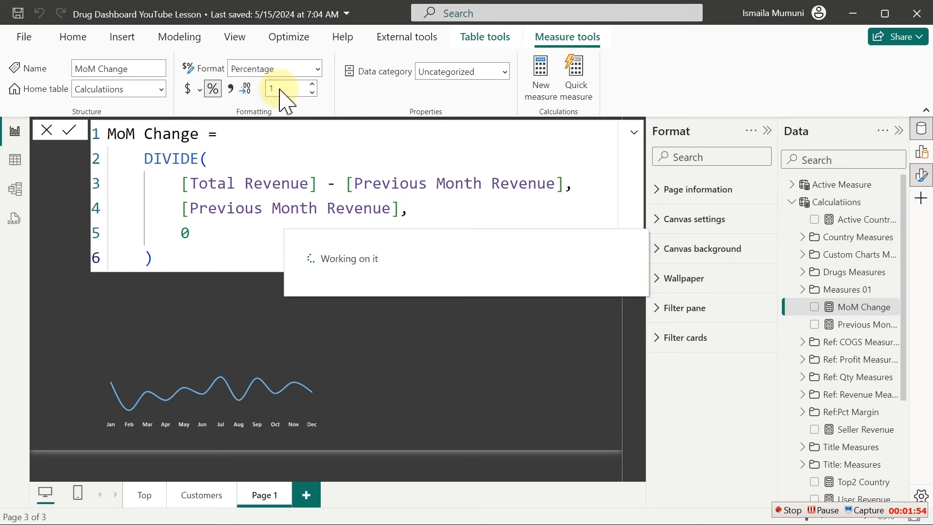
{"action": "double_click", "coordinate": [277, 89]}
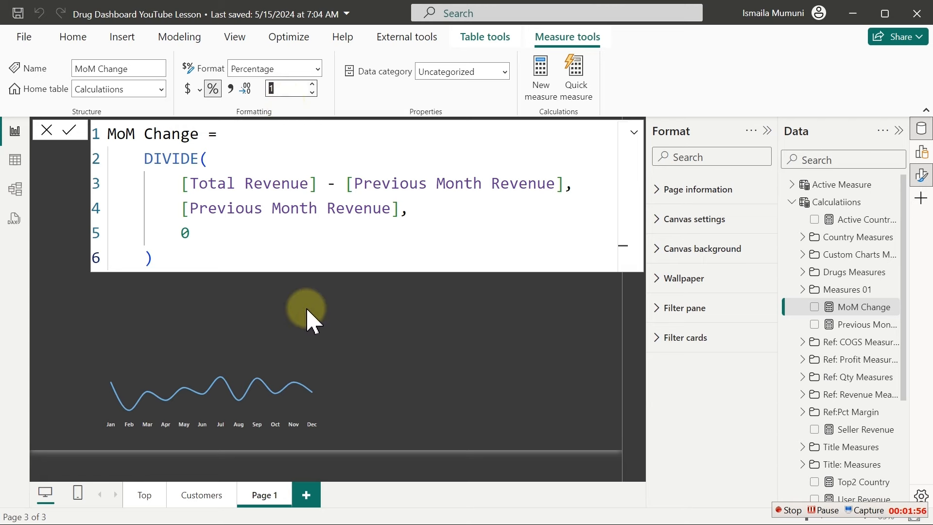
{"action": "left_click", "coordinate": [303, 325]}
Step: Duplicate the monthly revenue line chart and place the copy directly above the original
{"action": "mouse_move", "coordinate": [277, 355]}
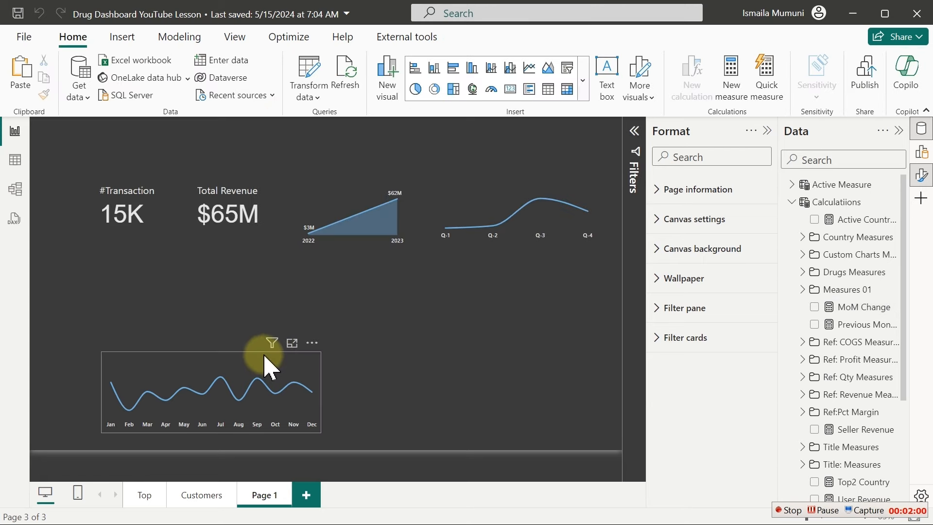
{"action": "left_click", "coordinate": [268, 368]}
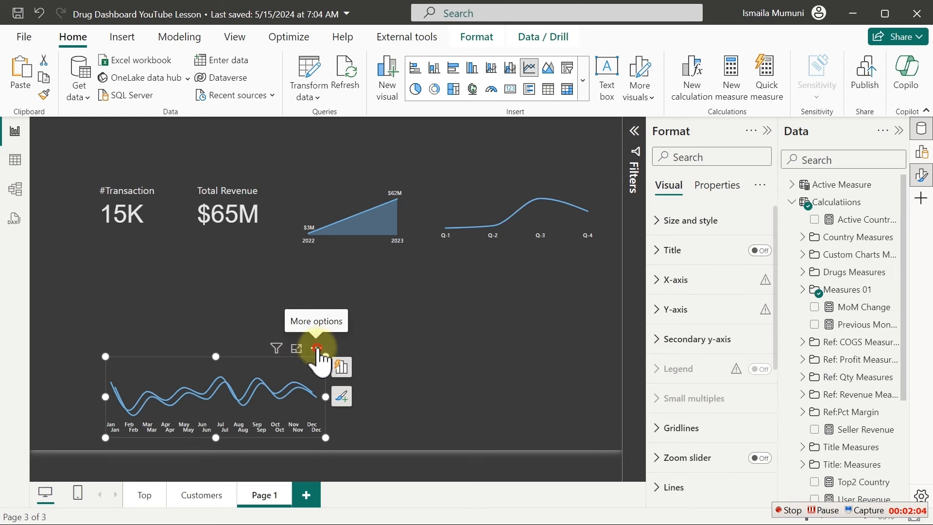
{"action": "left_click_drag", "start_coordinate": [313, 354], "coordinate": [322, 269]}
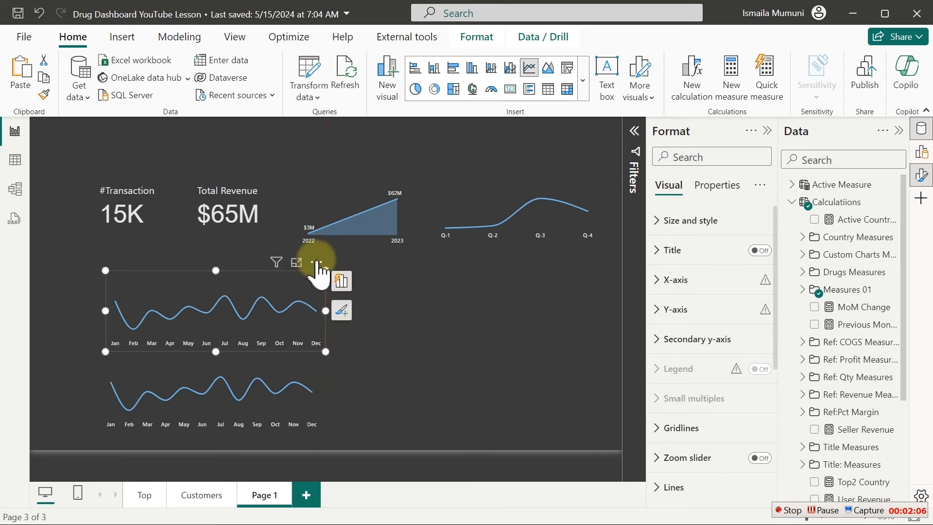
Step: Replace Total Revenue with the MoM Change measure on the Y-axis of the copied chart
{"action": "left_click", "coordinate": [342, 283]}
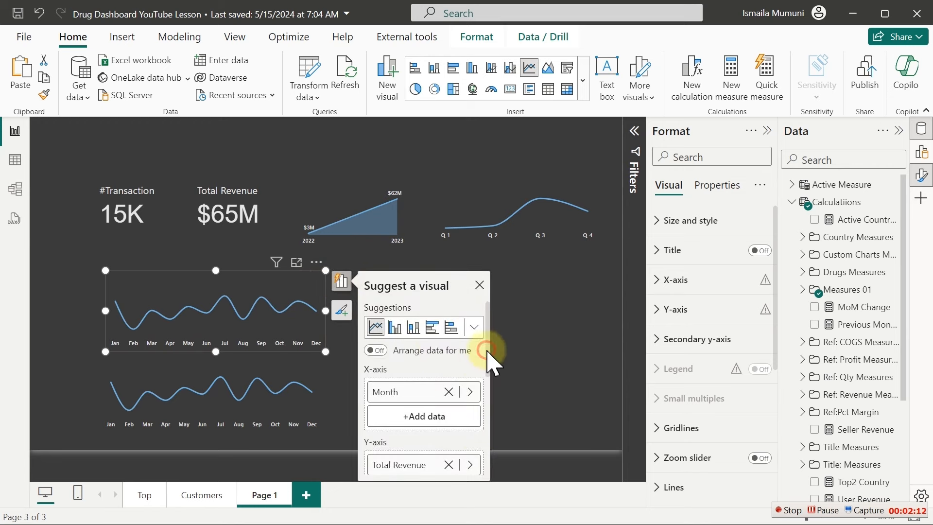
{"action": "left_click_drag", "start_coordinate": [488, 350], "coordinate": [488, 396]}
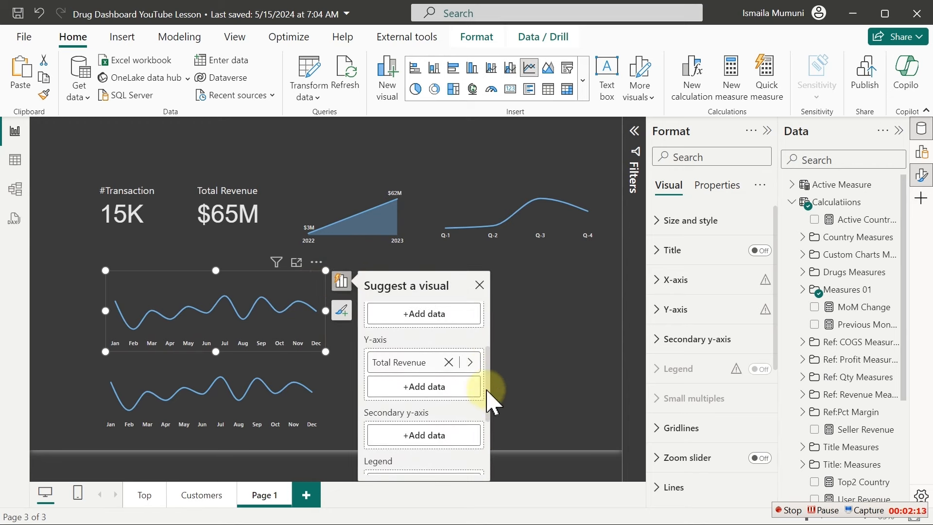
{"action": "left_click", "coordinate": [470, 363]}
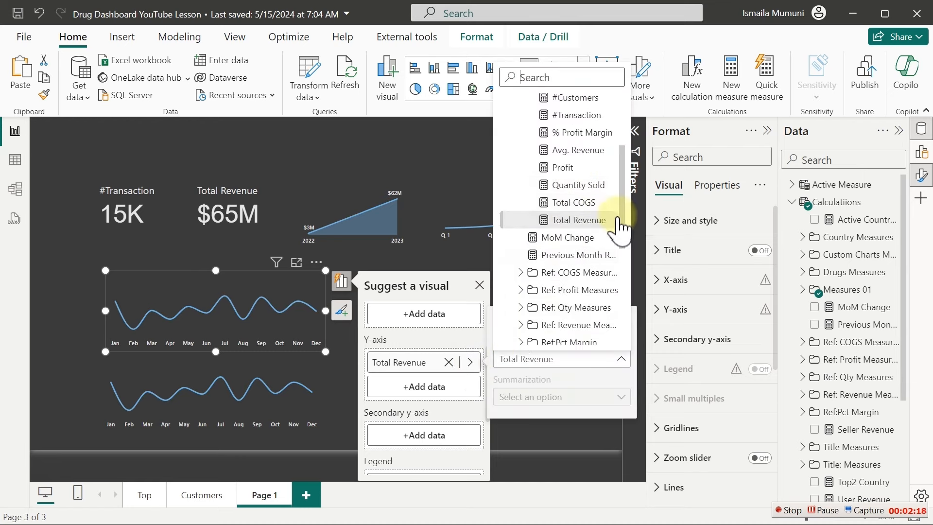
{"action": "scroll", "coordinate": [626, 229], "scroll_direction": "up", "scroll_amount": 2}
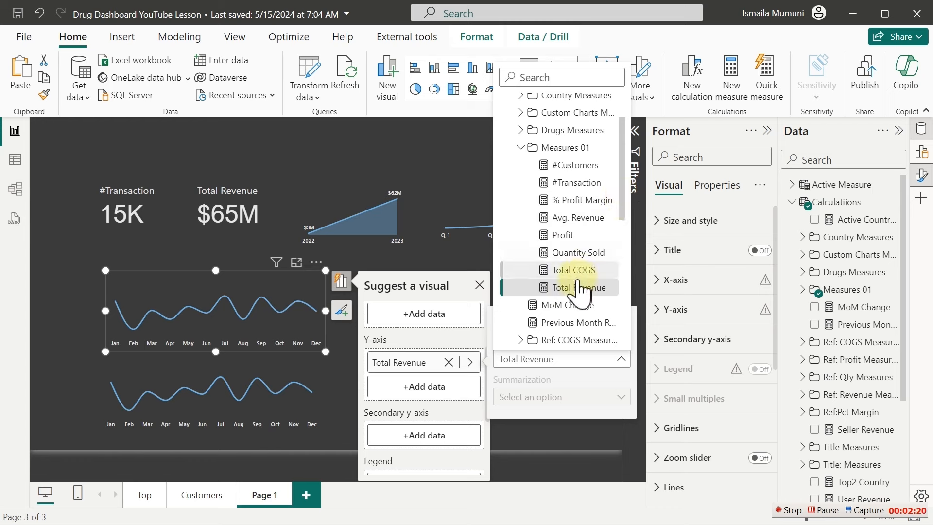
{"action": "left_click", "coordinate": [572, 308]}
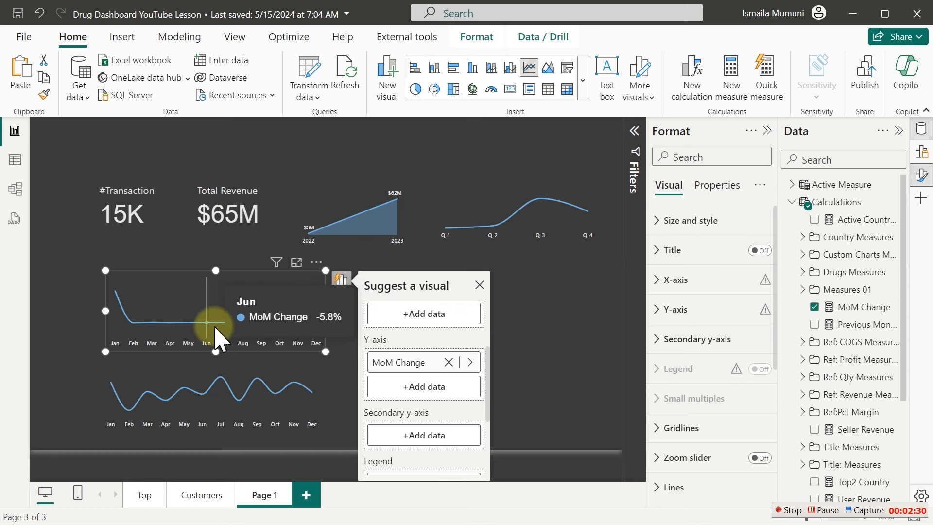
Step: Convert the MoM Change chart to a clustered column chart and show its data as a table
{"action": "left_click", "coordinate": [472, 72]}
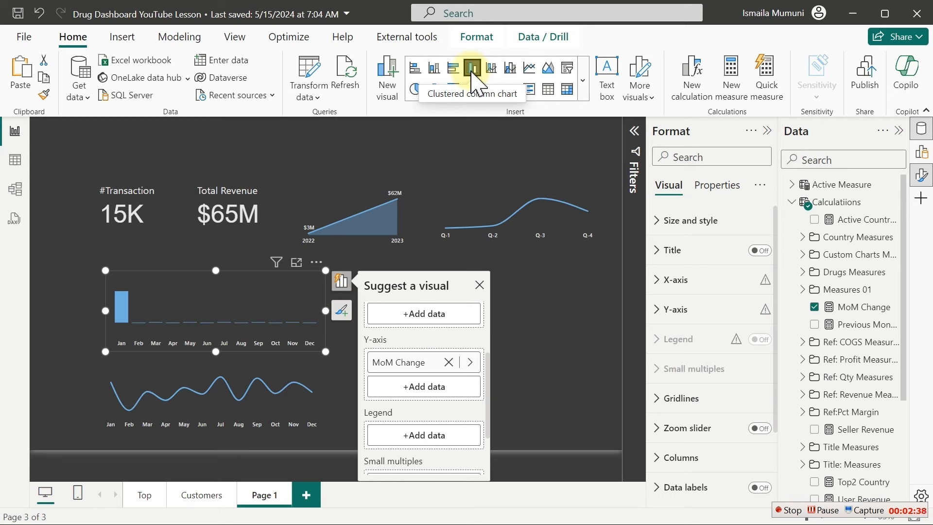
{"action": "right_click", "coordinate": [256, 285]}
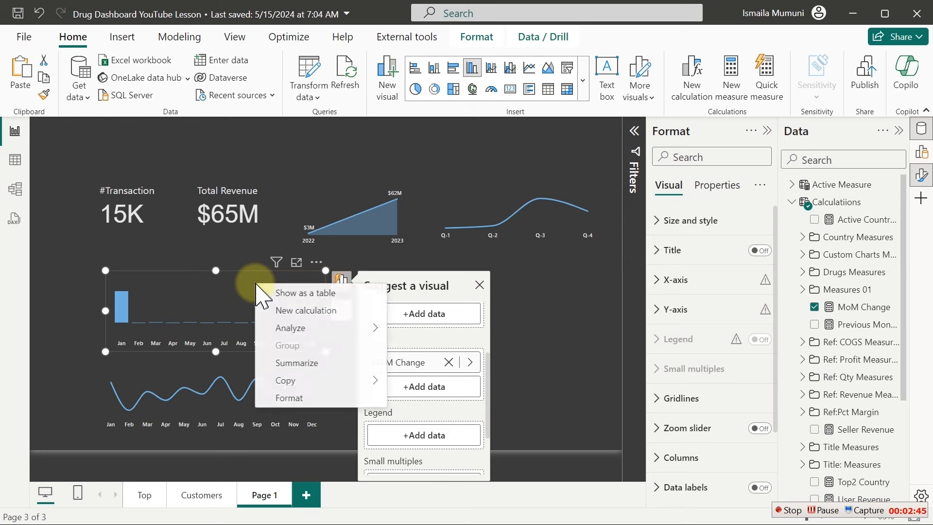
{"action": "left_click", "coordinate": [305, 294]}
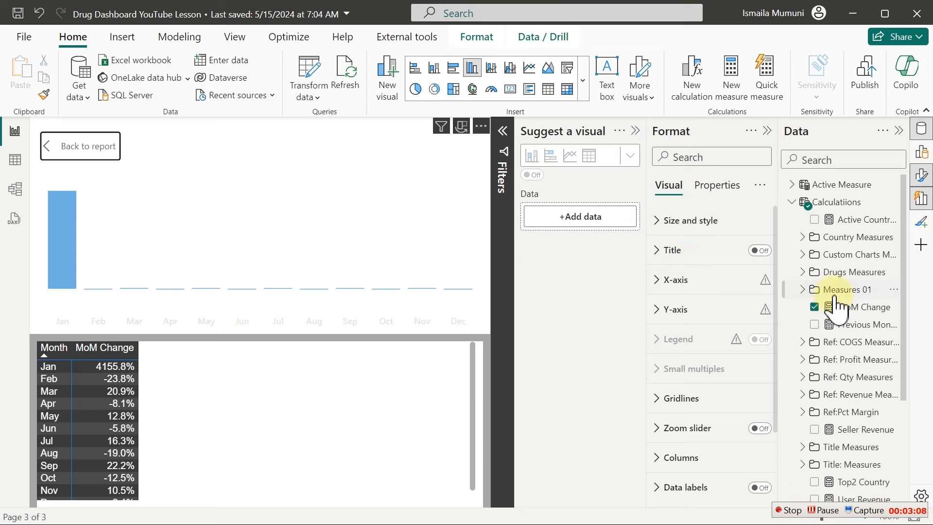
Step: Open the MoM Change measure's formula and begin an IF function on a new line above DIVIDE
{"action": "left_click", "coordinate": [868, 311]}
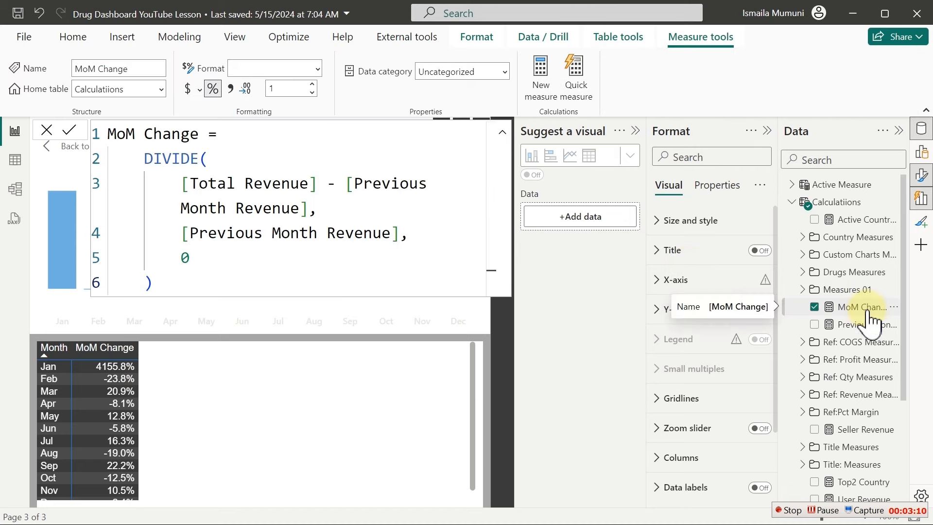
{"action": "left_click", "coordinate": [225, 136]}
{"action": "key", "text": "shift+Return"}
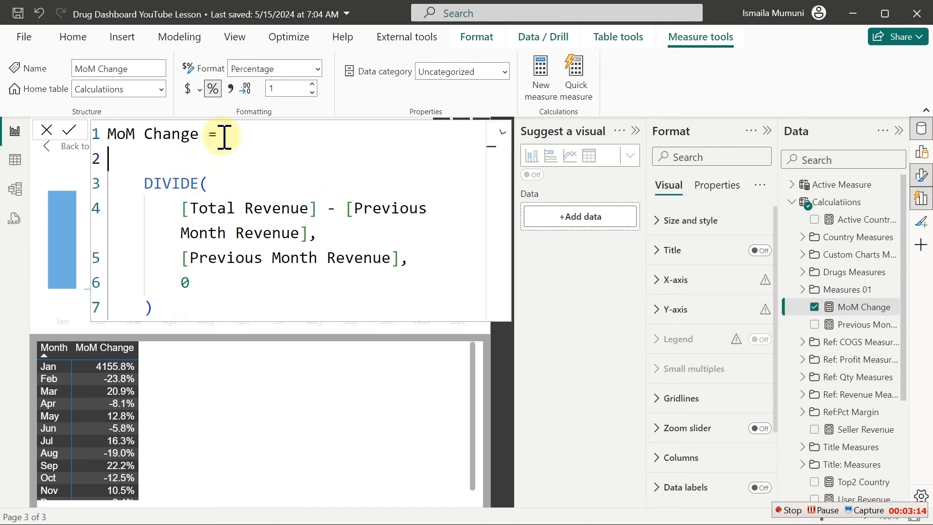
{"action": "key", "text": "Tab"}
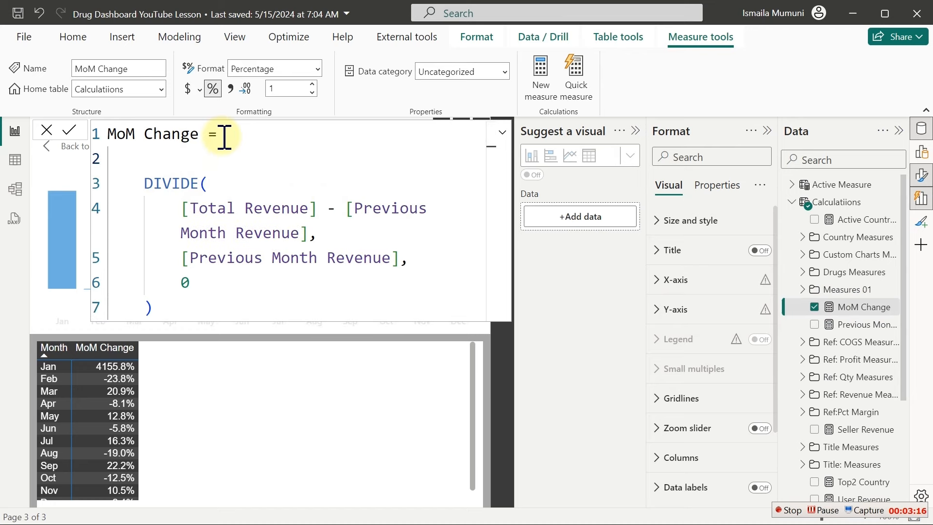
{"action": "type", "text": "if"}
{"action": "key", "text": "Tab"}
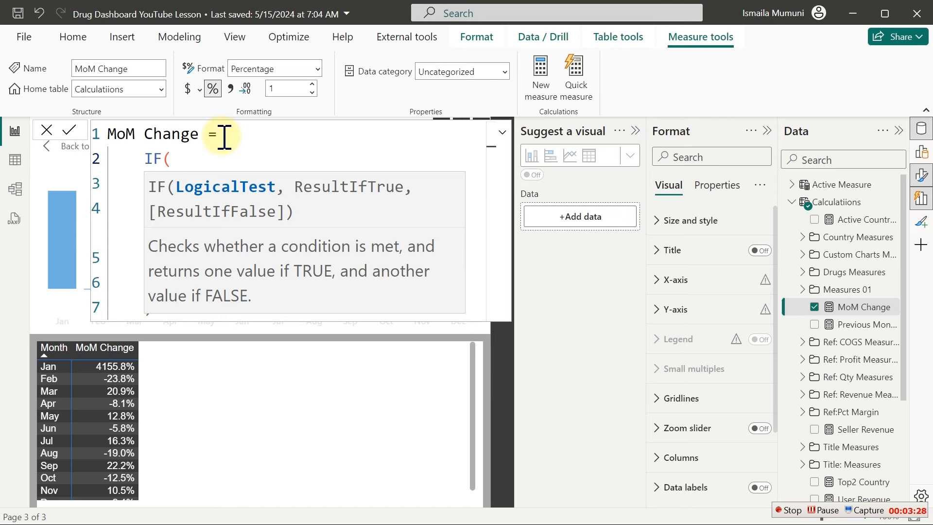
Step: Enter SELECTEDVALUE('Calendar'[Month])="Jan" as the logical test of the IF function in the MoM Change formula
{"action": "type", "text": "selected"}
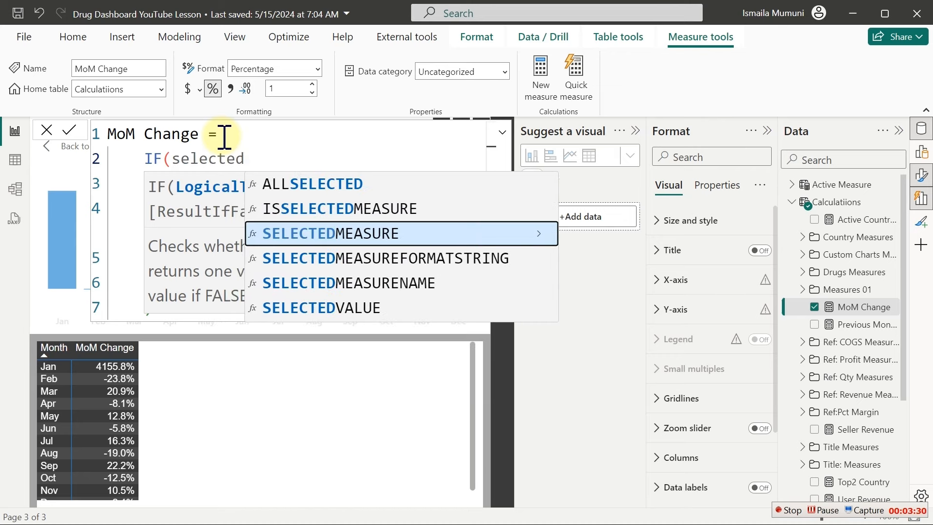
{"action": "type", "text": "v"}
{"action": "key", "text": "Tab"}
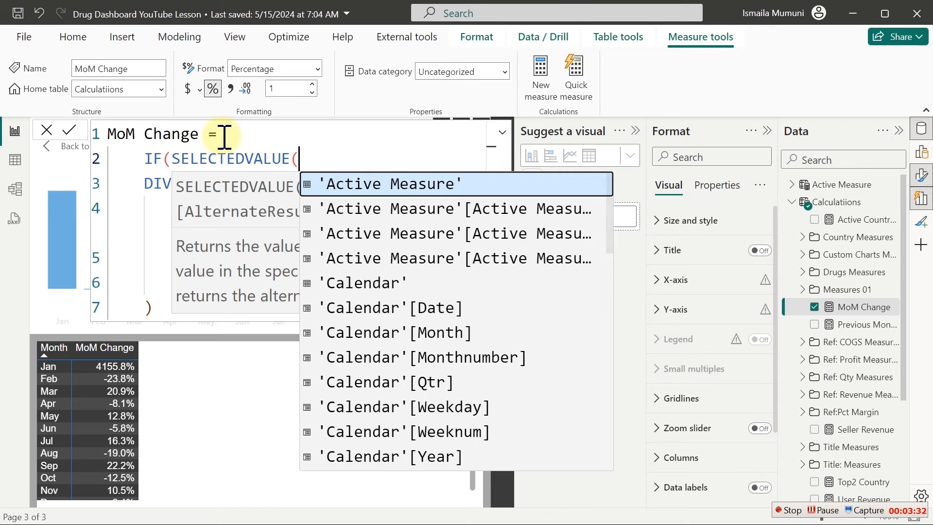
{"action": "type", "text": "can"}
{"action": "key", "text": "BackSpace"}
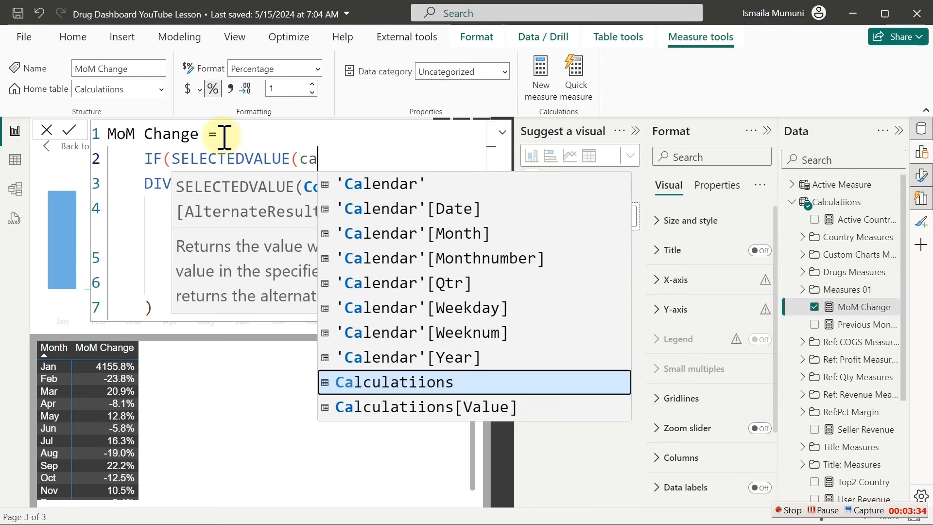
{"action": "type", "text": "l"}
{"action": "key", "text": "Up"}
{"action": "key", "text": "Up"}
{"action": "key", "text": "Up"}
{"action": "key", "text": "Up"}
{"action": "key", "text": "Up"}
{"action": "key", "text": "Up"}
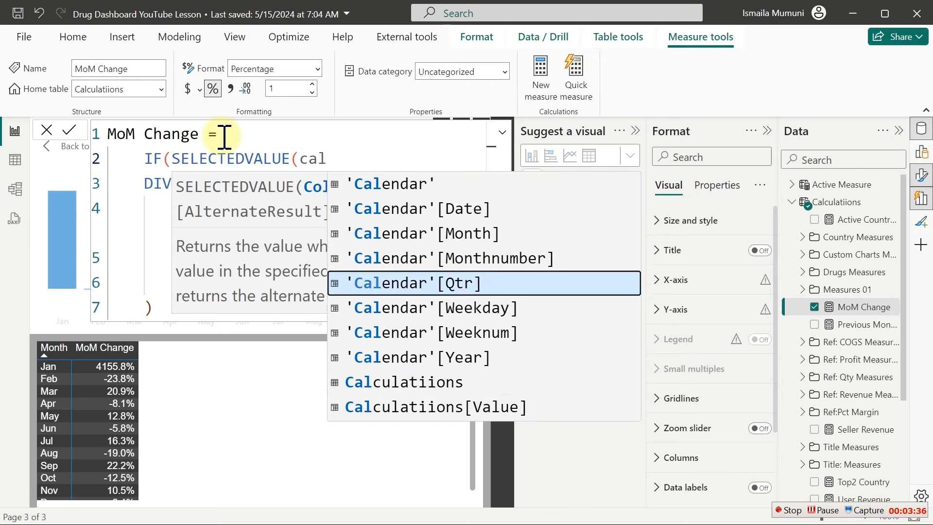
{"action": "key", "text": "Tab"}
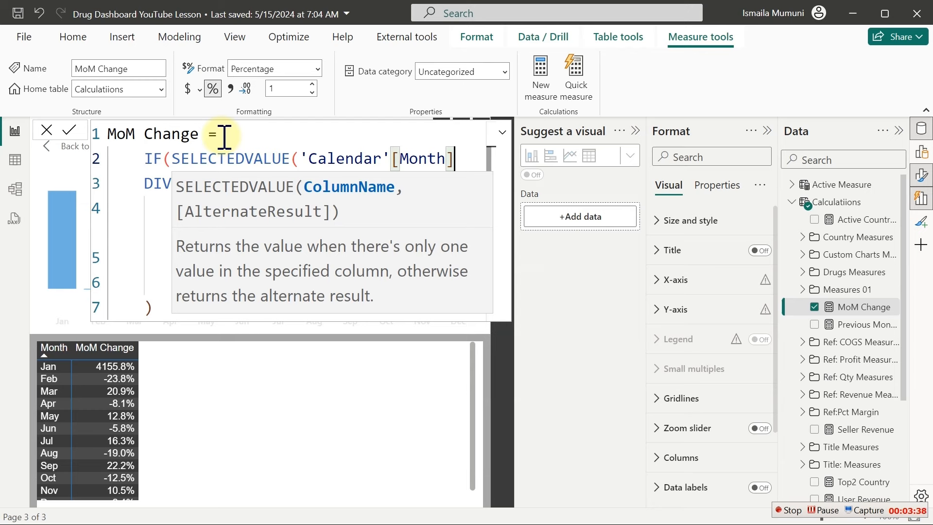
{"action": "type", "text": ")="}
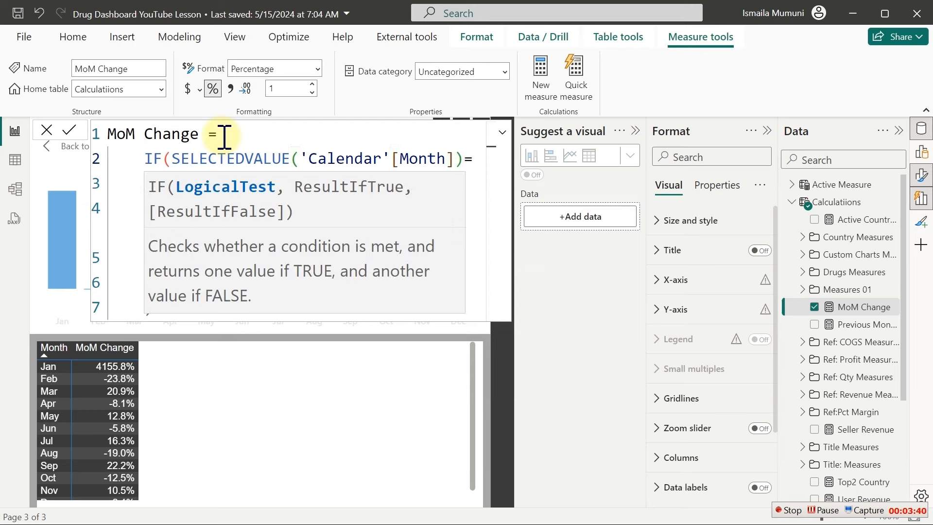
{"action": "type", "text": "\"J"}
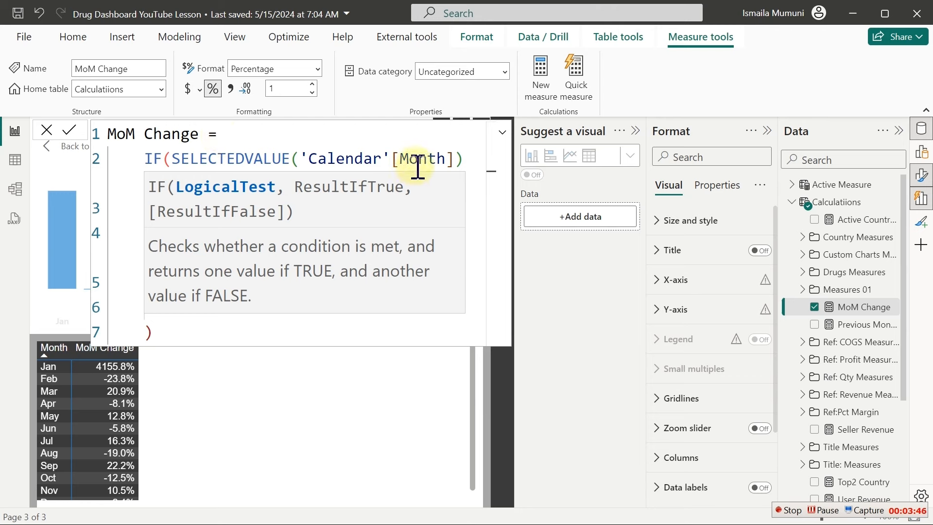
Step: Add BLANK() as the IF function's result when true, followed by a comma leading to the DIVIDE expression
{"action": "left_click", "coordinate": [382, 159]}
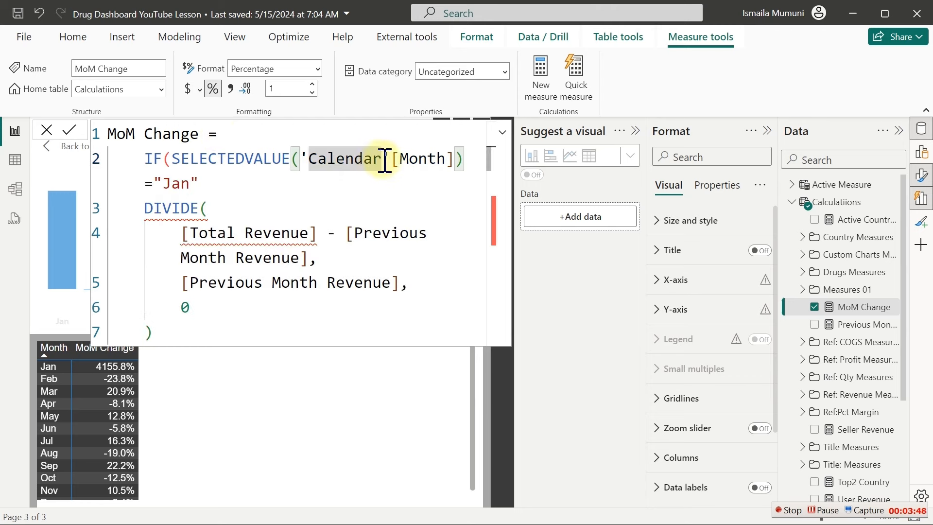
{"action": "left_click", "coordinate": [209, 183]}
{"action": "left_click_drag", "start_coordinate": [209, 183], "coordinate": [161, 184]}
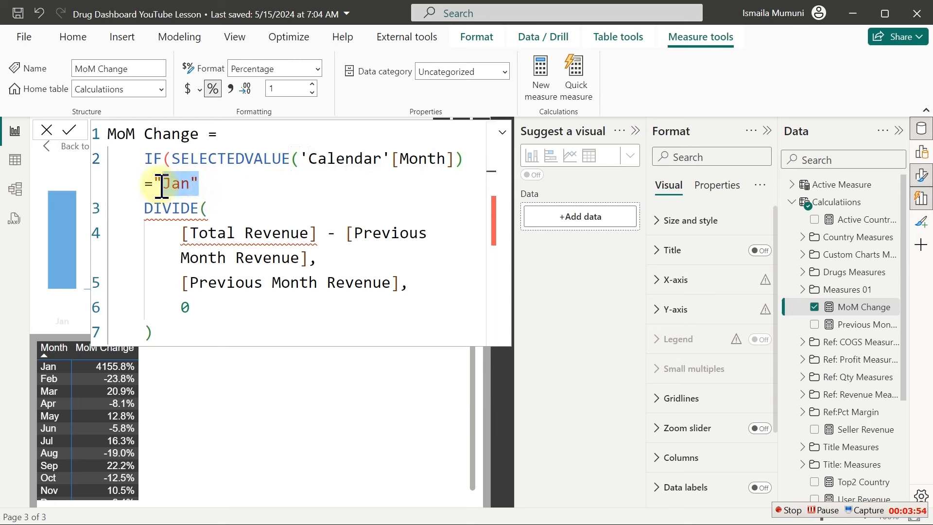
{"action": "left_click", "coordinate": [202, 185]}
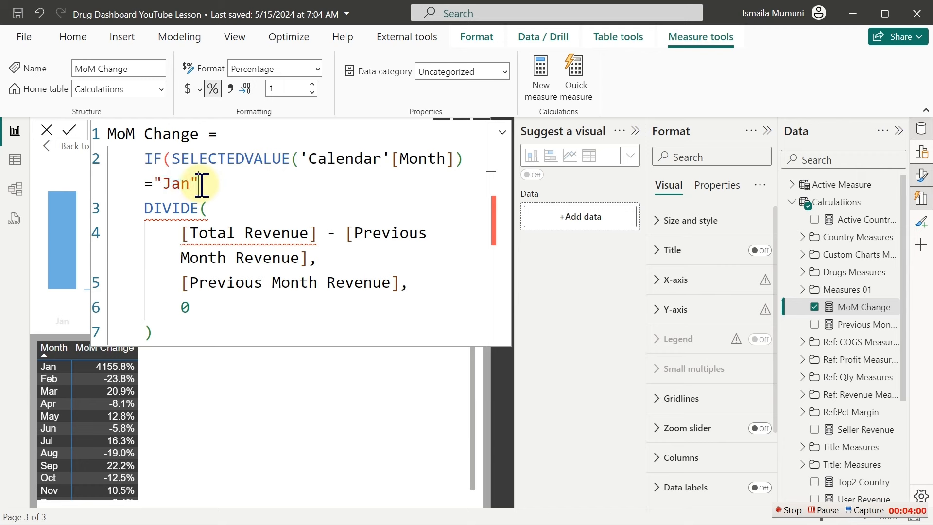
{"action": "type", "text": ","}
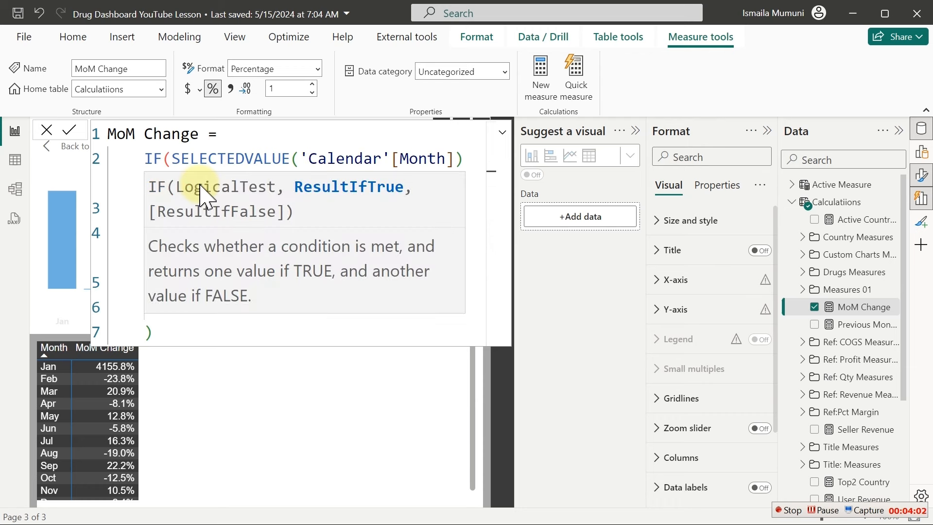
{"action": "left_click", "coordinate": [316, 159]}
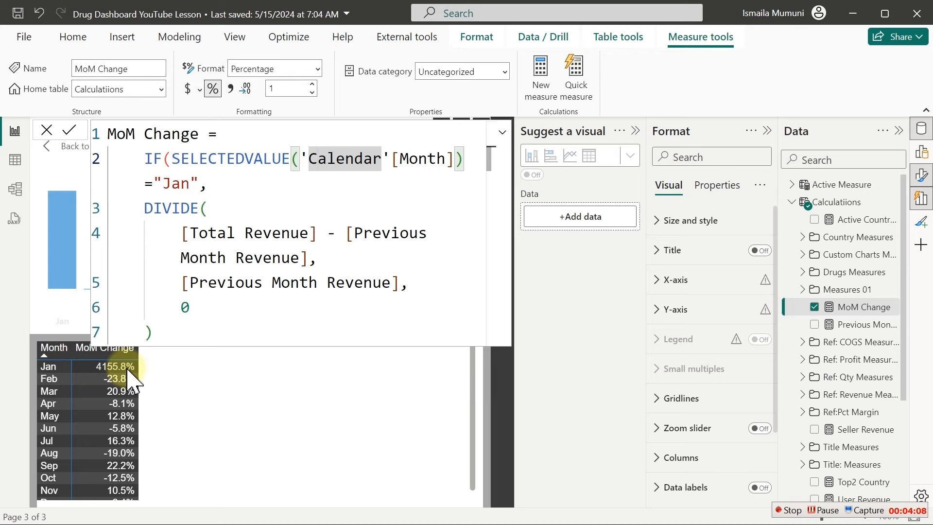
{"action": "left_click", "coordinate": [216, 183]}
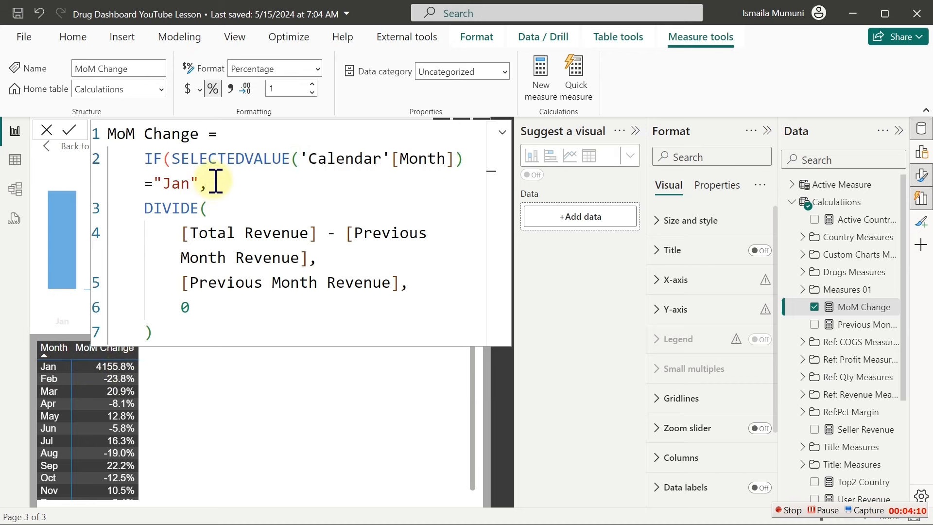
{"action": "type", "text": "BLANK()"}
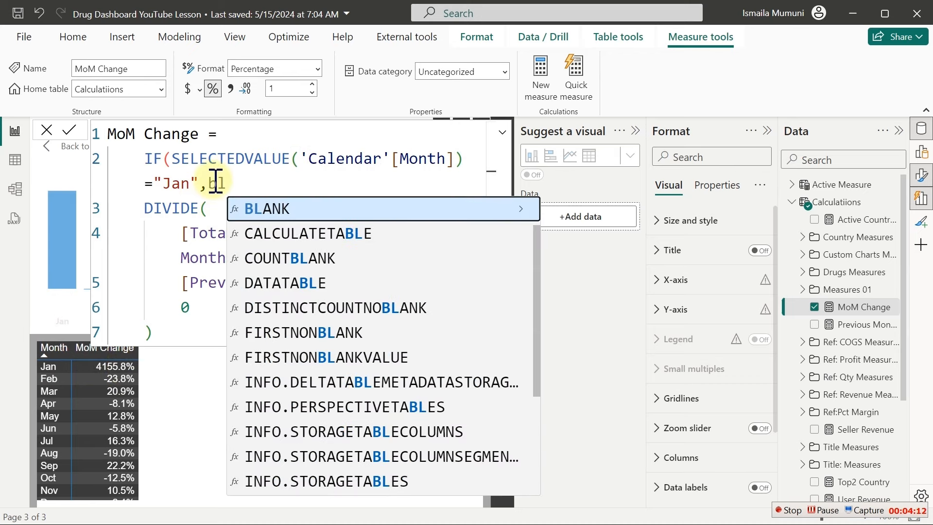
{"action": "type", "text": ","}
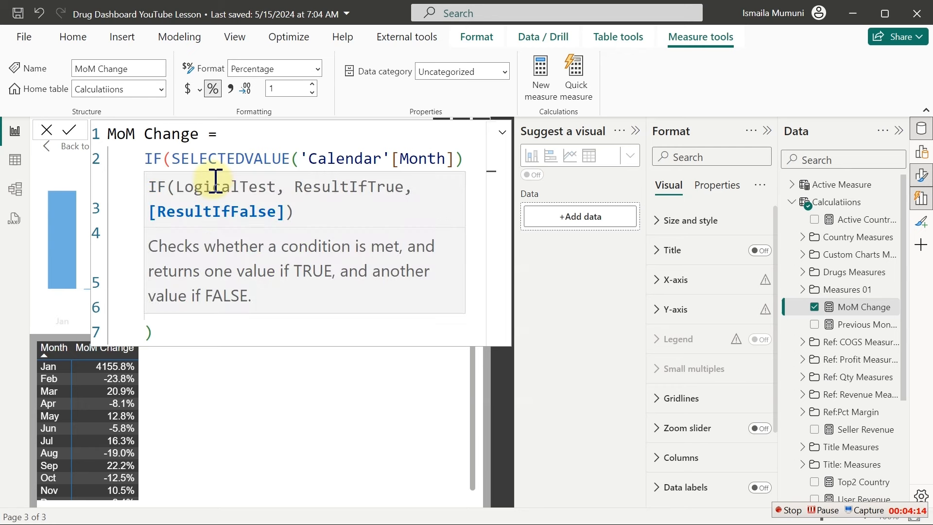
Step: Close the IF function with a parenthesis on a new line below the DIVIDE expression in the MoM Change formula
{"action": "left_click", "coordinate": [387, 156]}
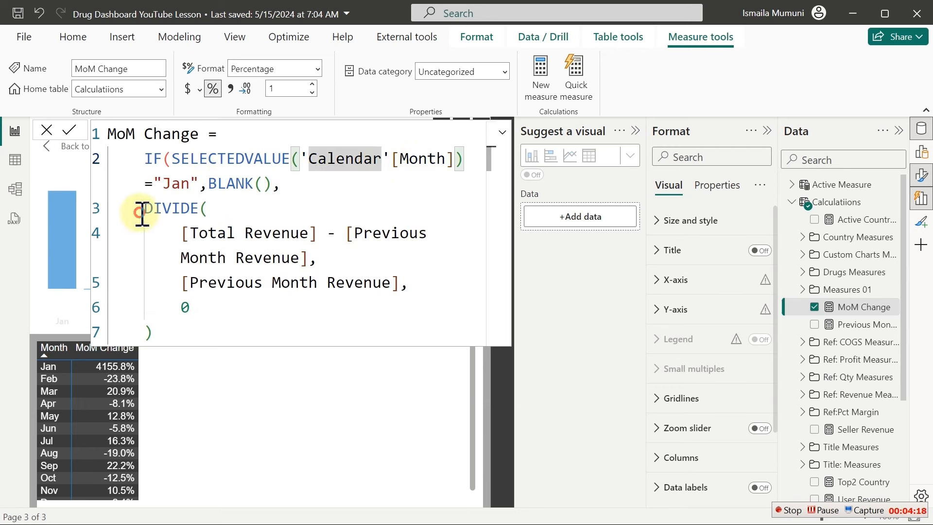
{"action": "left_click_drag", "start_coordinate": [137, 209], "coordinate": [197, 334]}
{"action": "left_click", "coordinate": [199, 334]}
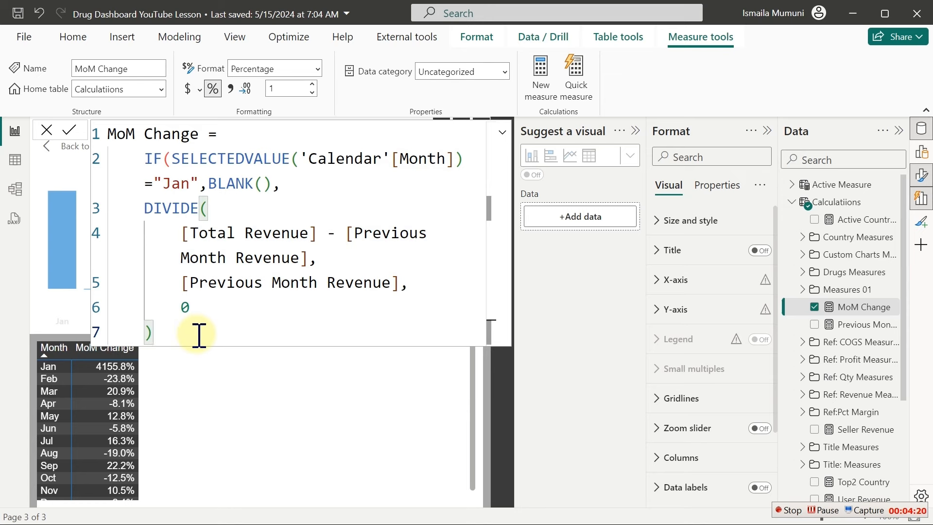
{"action": "key", "text": "Return"}
{"action": "type", "text": ")"}
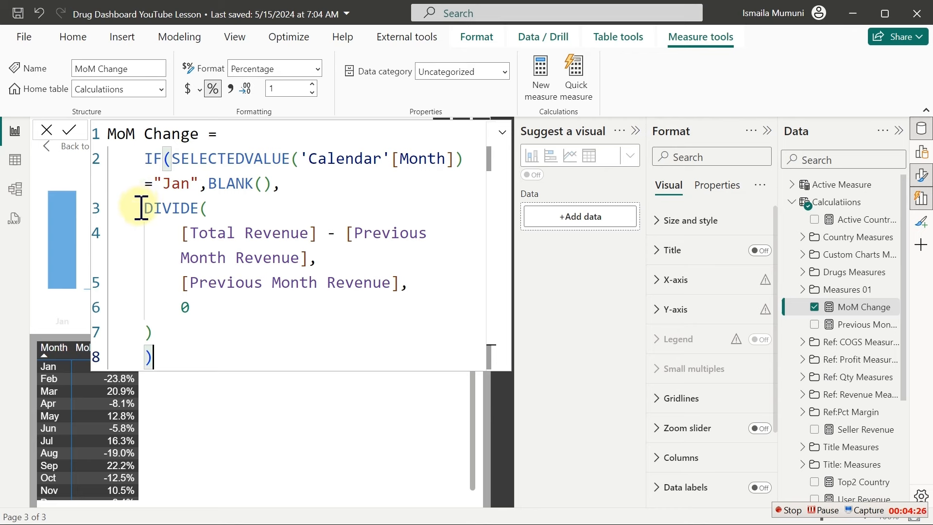
Step: Indent the whole DIVIDE expression one level inside the IF function and commit the MoM Change formula
{"action": "left_click_drag", "start_coordinate": [141, 208], "coordinate": [189, 331]}
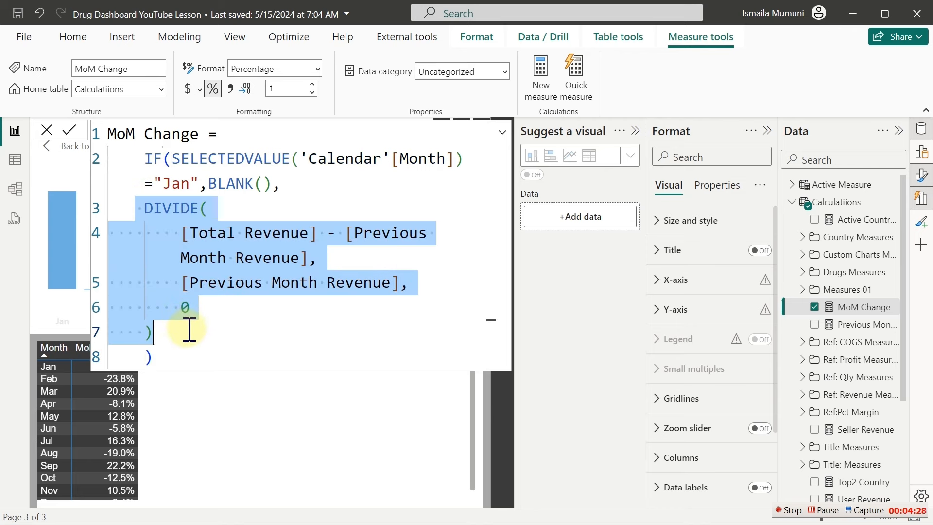
{"action": "key", "text": "Tab"}
{"action": "left_click", "coordinate": [272, 303]}
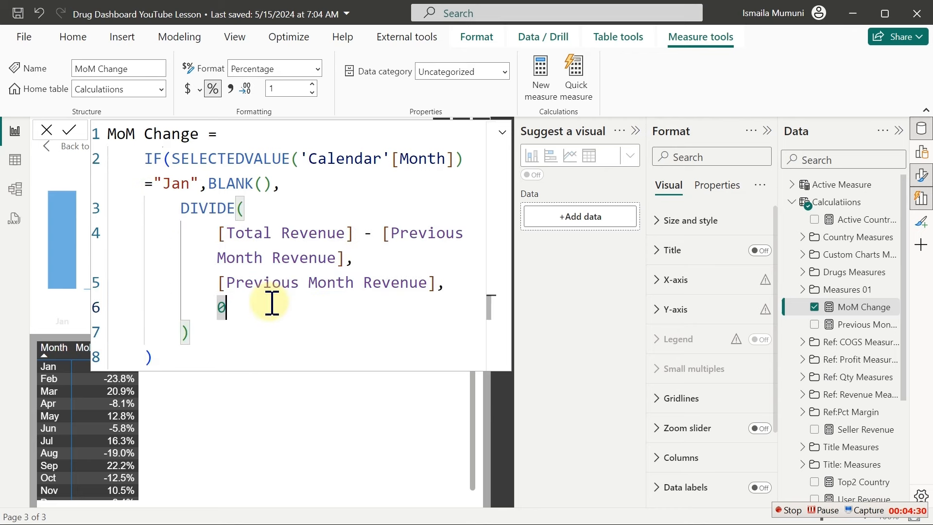
{"action": "key", "text": "Return"}
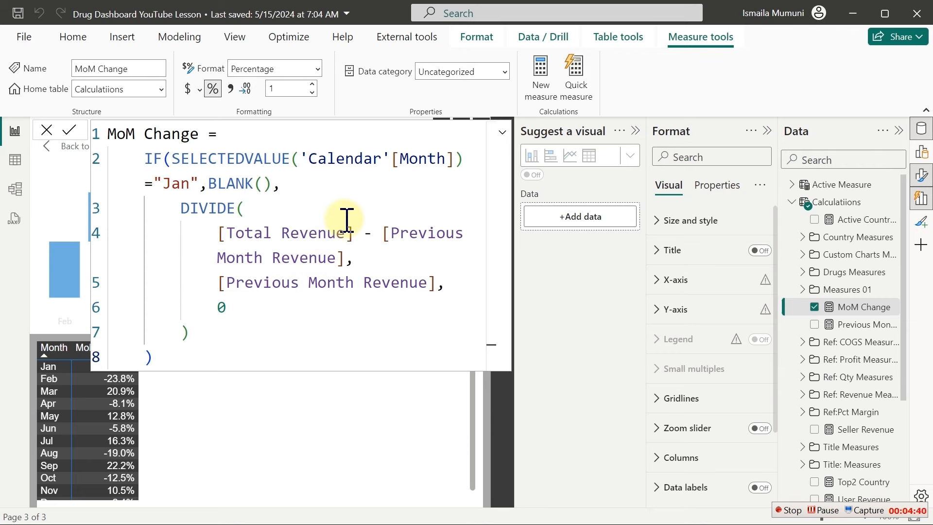
Step: Collapse the formula editor, check the updated columns of the MoM Change chart, and return to the report page
{"action": "left_click", "coordinate": [503, 136]}
{"action": "left_click", "coordinate": [503, 136]}
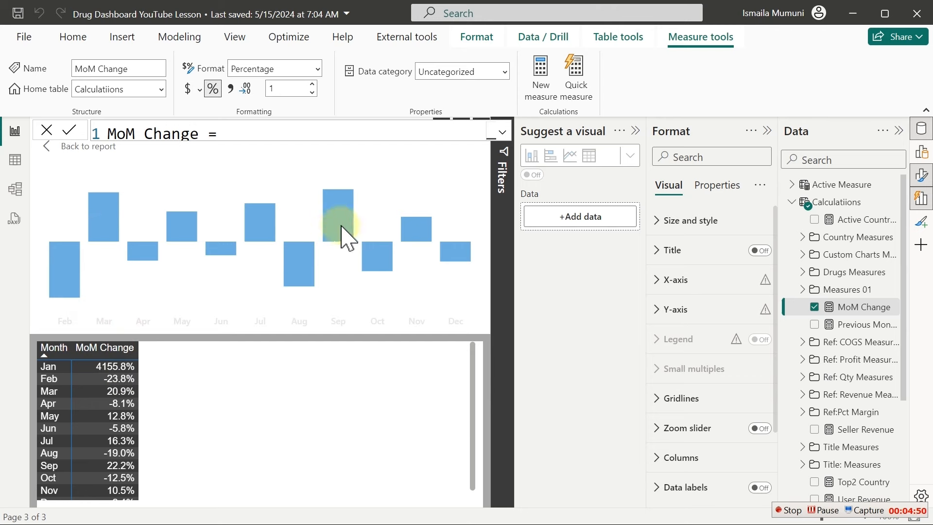
{"action": "mouse_move", "coordinate": [417, 245]}
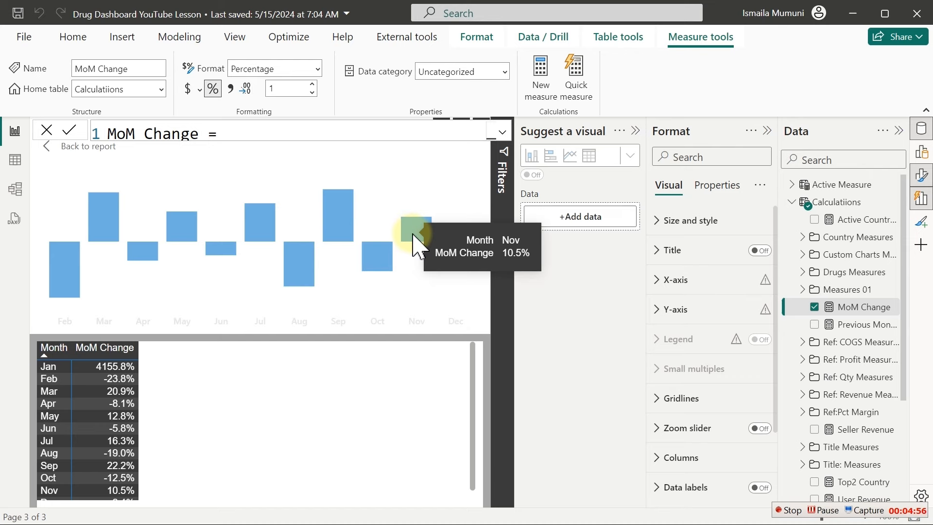
{"action": "left_click", "coordinate": [80, 150]}
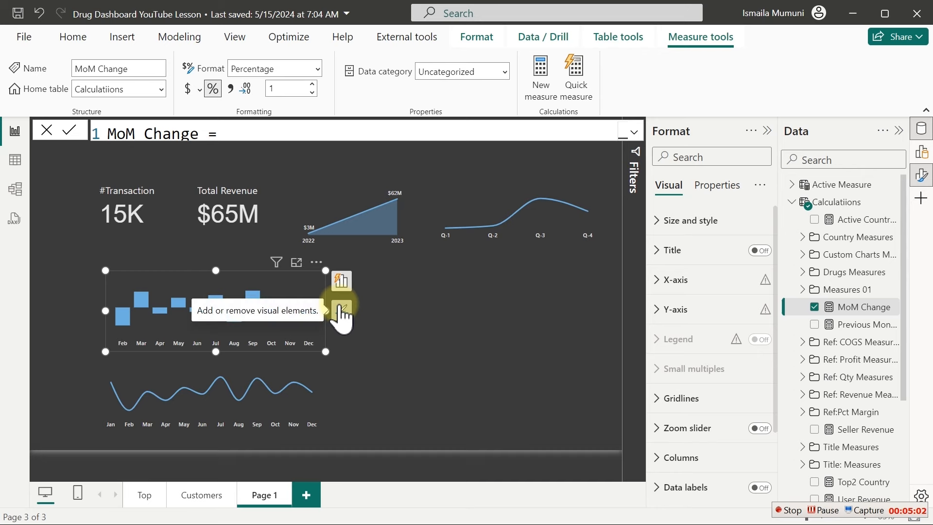
Step: Hide the field list and bring up the column color settings of the MoM Change chart
{"action": "left_click", "coordinate": [920, 128]}
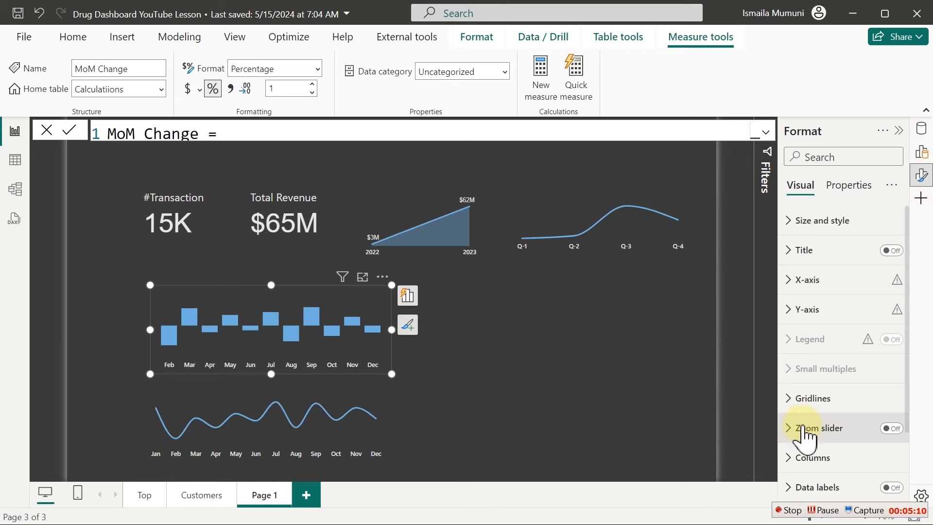
{"action": "left_click", "coordinate": [803, 458]}
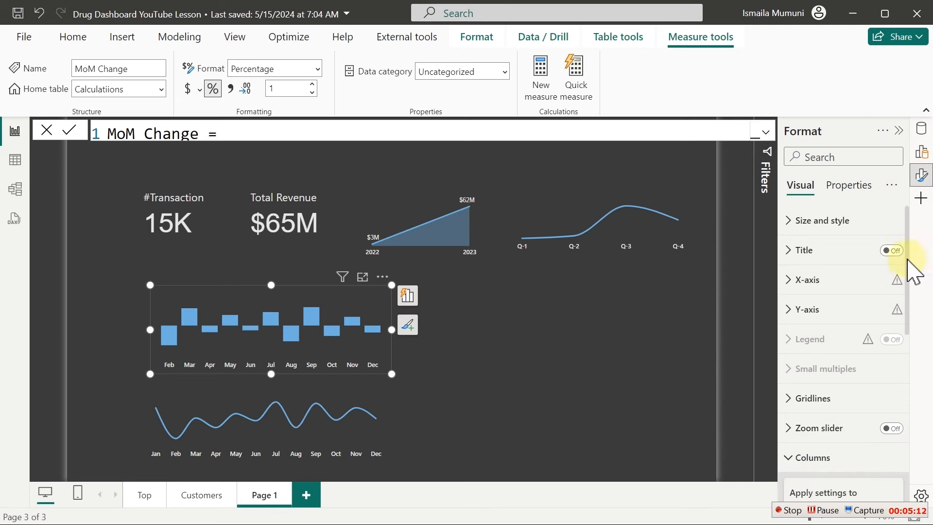
{"action": "left_click_drag", "start_coordinate": [906, 267], "coordinate": [905, 391]}
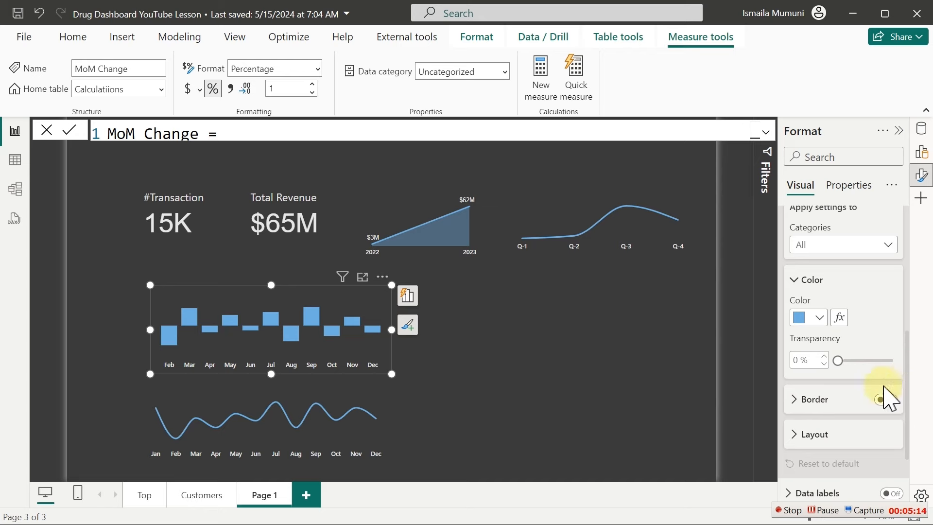
{"action": "left_click", "coordinate": [839, 319]}
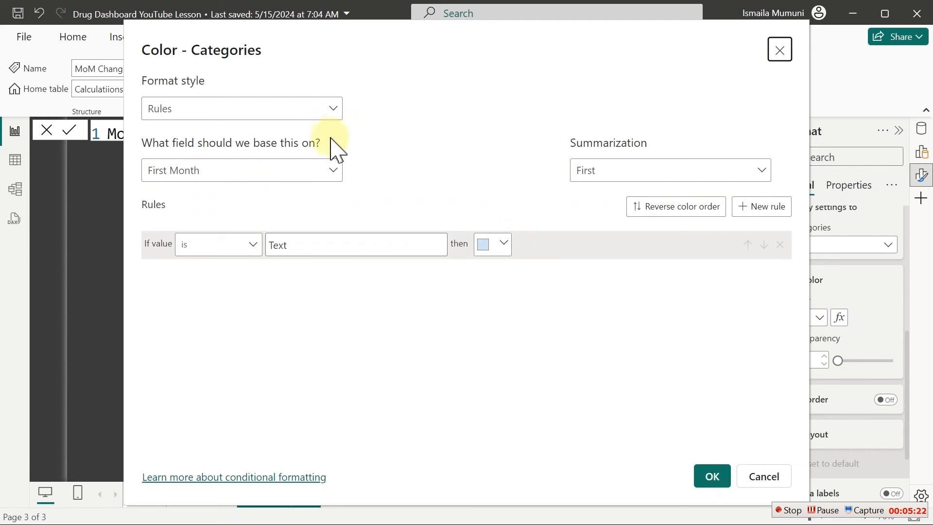
{"action": "left_click", "coordinate": [321, 177]}
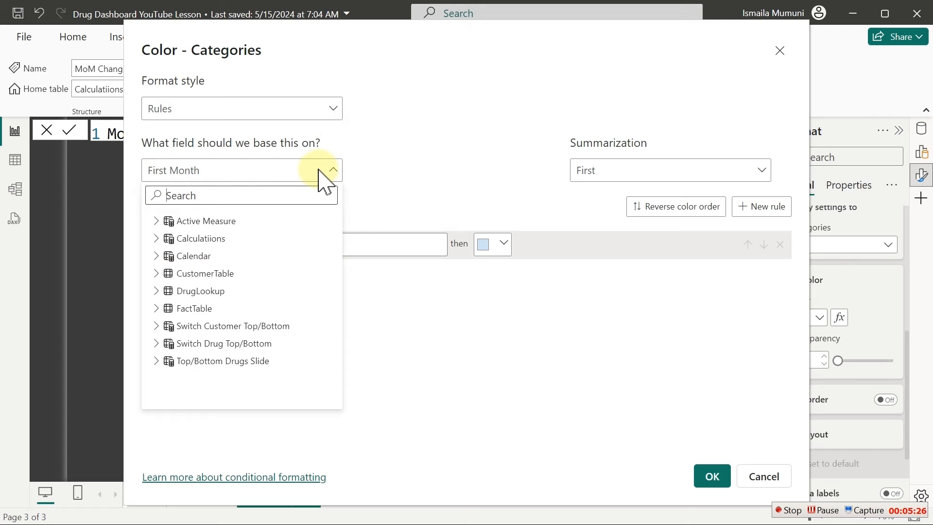
{"action": "left_click", "coordinate": [379, 134]}
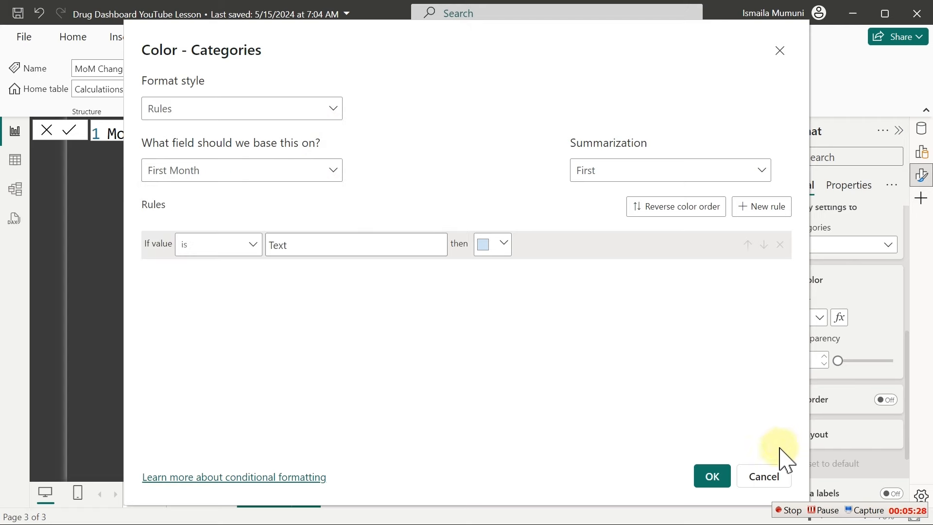
{"action": "left_click", "coordinate": [767, 479]}
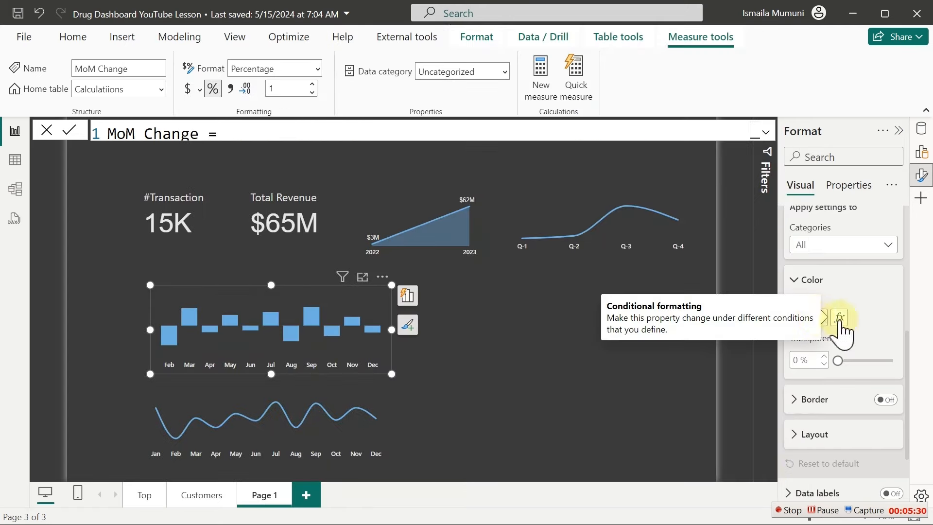
Step: Set the column color of the MoM Change chart to a lighter teal theme color
{"action": "left_click", "coordinate": [812, 322]}
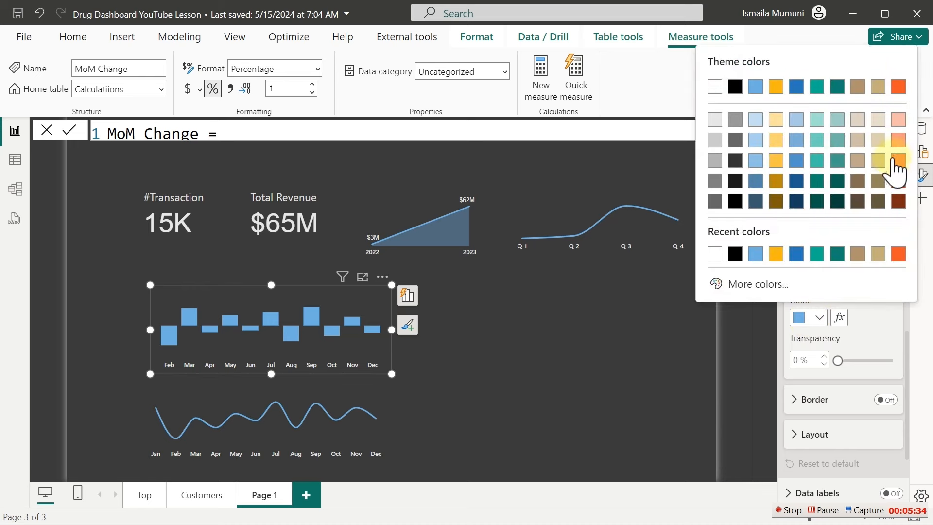
{"action": "left_click", "coordinate": [836, 140]}
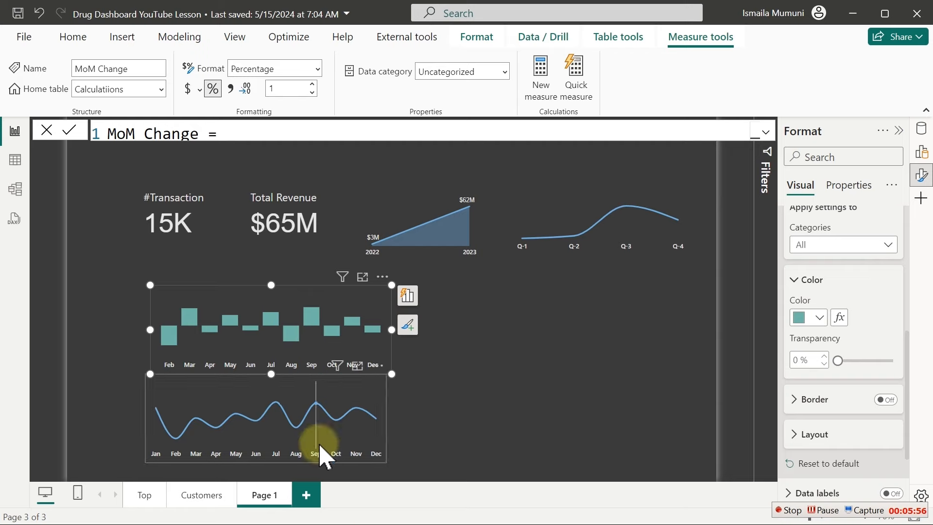
{"action": "left_click", "coordinate": [791, 511]}
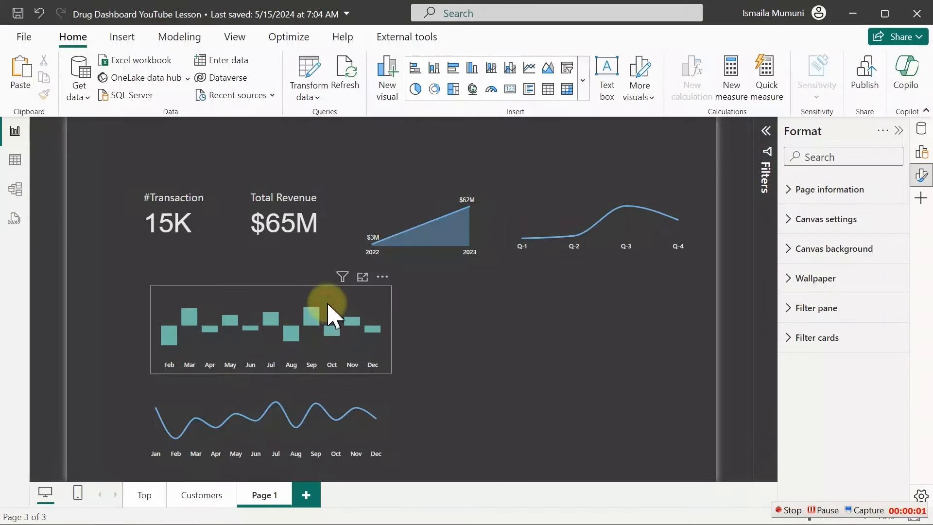
Step: With the MoM Change chart selected, create a new measure named CF MoM in the Calculatiions table
{"action": "left_click", "coordinate": [330, 316]}
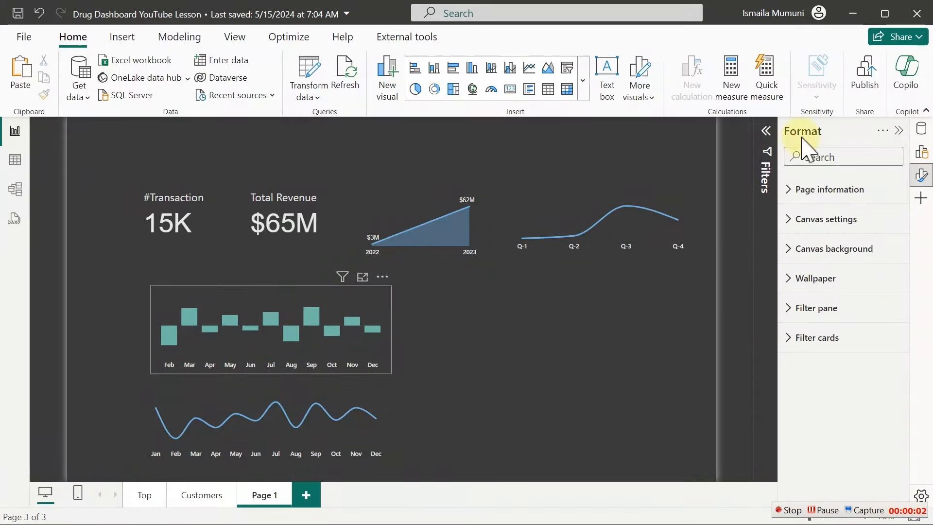
{"action": "left_click", "coordinate": [921, 129]}
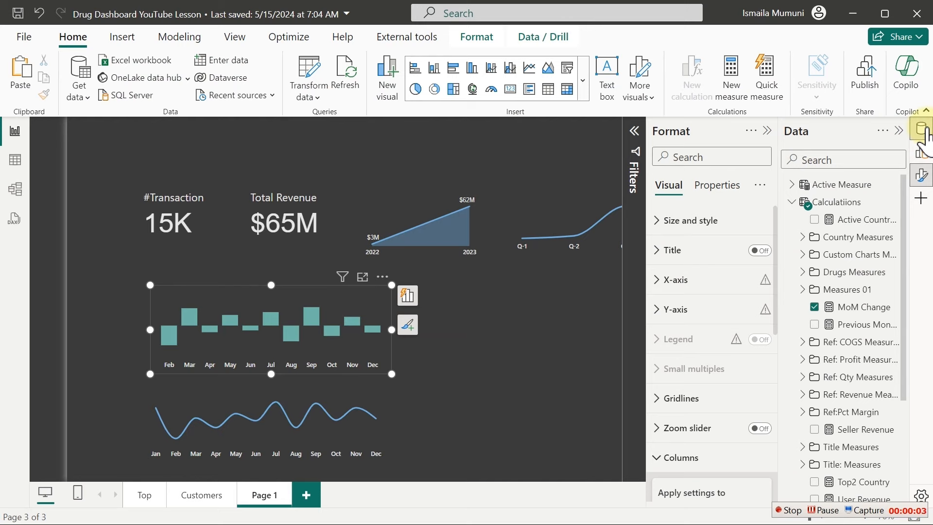
{"action": "left_click", "coordinate": [922, 175]}
{"action": "right_click", "coordinate": [834, 222]}
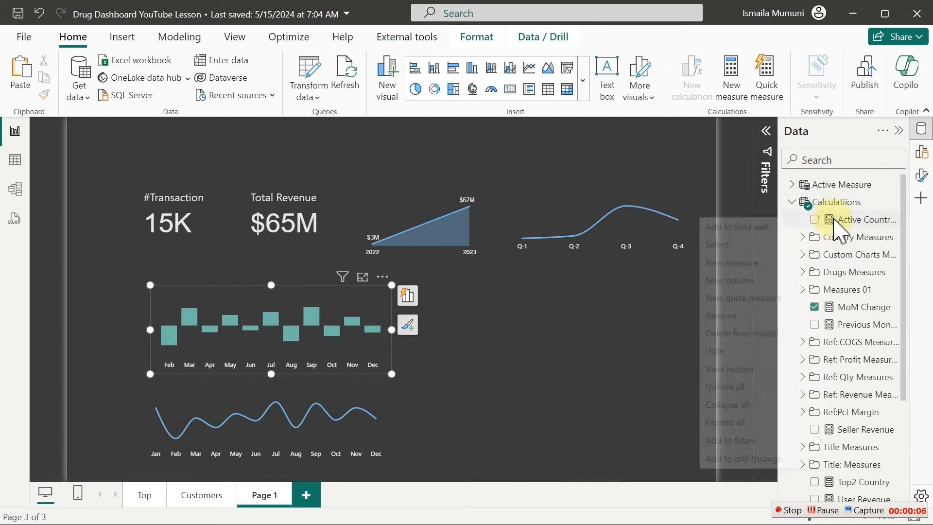
{"action": "left_click", "coordinate": [736, 263]}
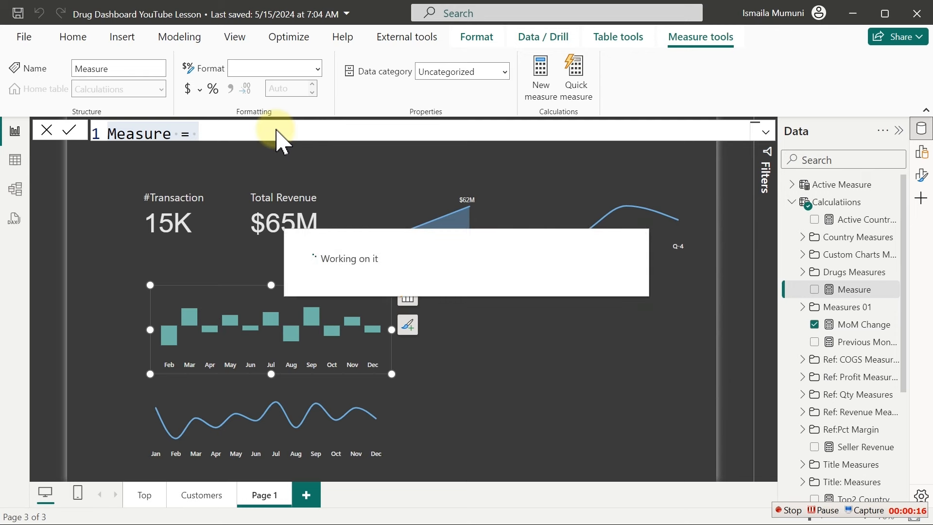
{"action": "type", "text": "CF MoM"}
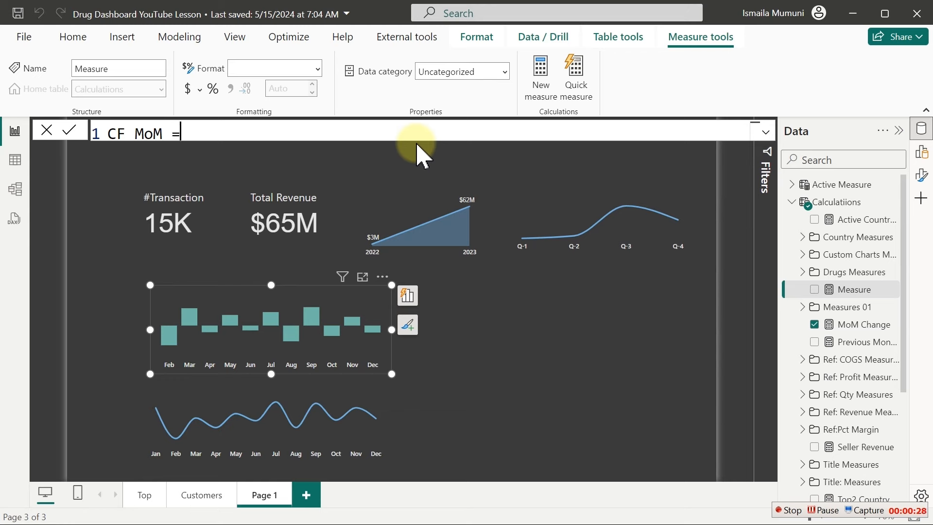
Step: Define CF MoM as IF([MoM Change]>0, "#F3B4DC", "#EE5E68") with each argument on its own line, and commit the formula
{"action": "key", "text": "shift+Return"}
{"action": "type", "text": "if"}
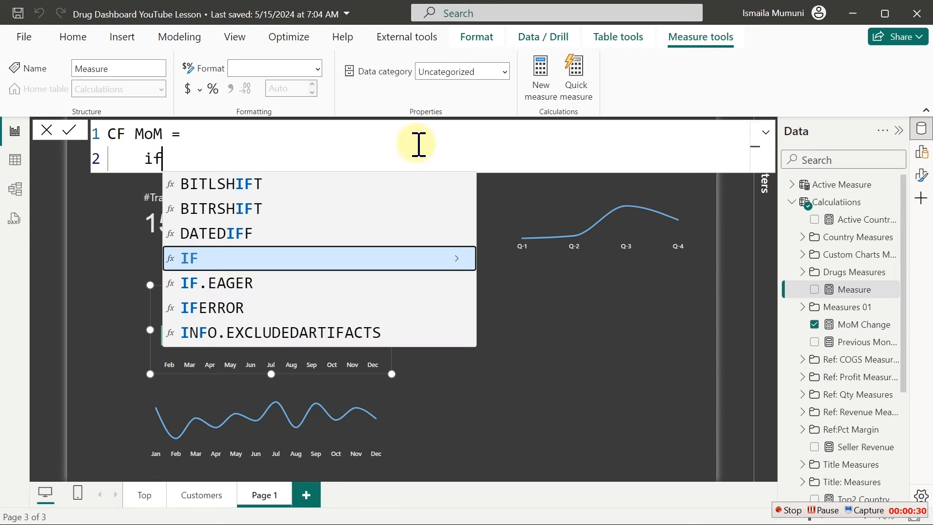
{"action": "key", "text": "Tab"}
{"action": "key", "text": "shift+Return"}
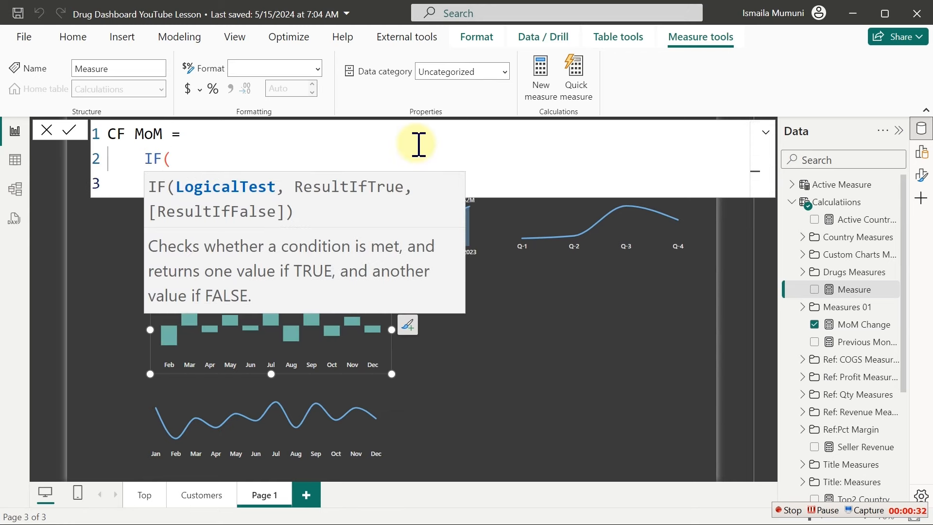
{"action": "type", "text": "[m"}
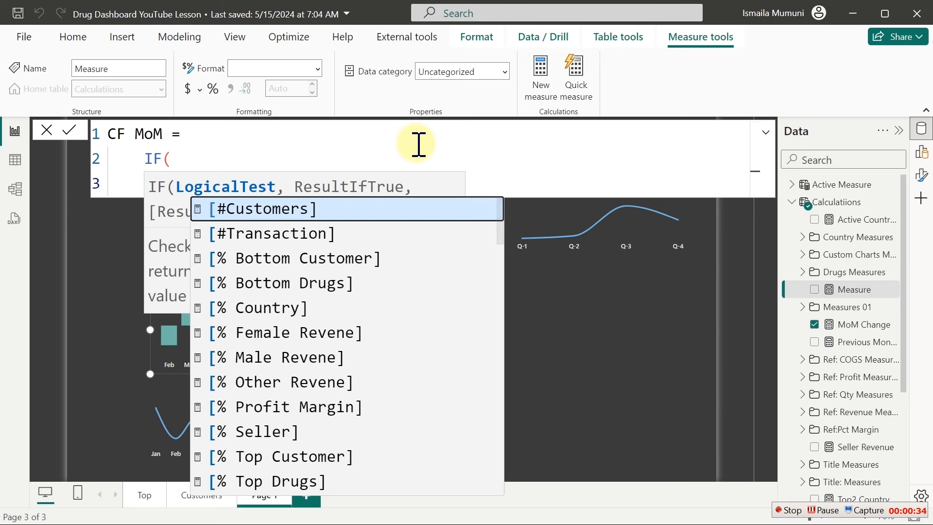
{"action": "key", "text": "Down"}
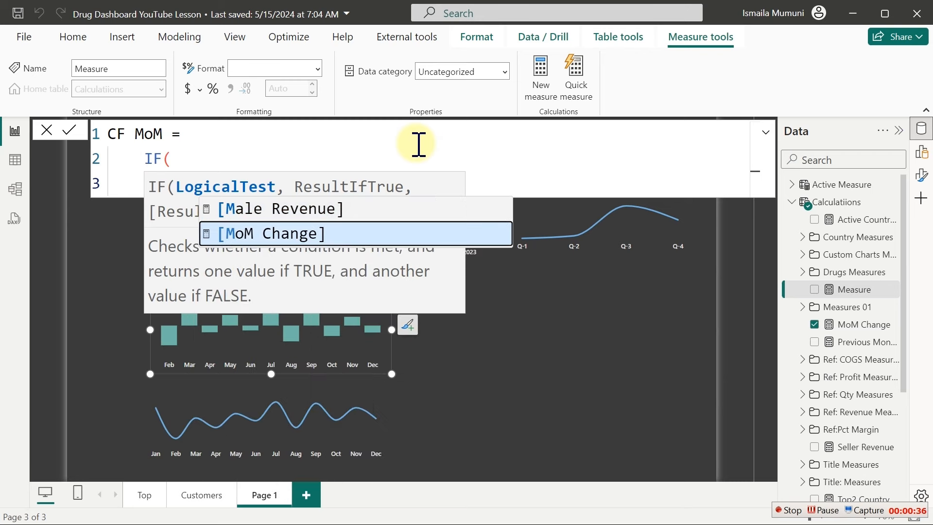
{"action": "key", "text": "Tab"}
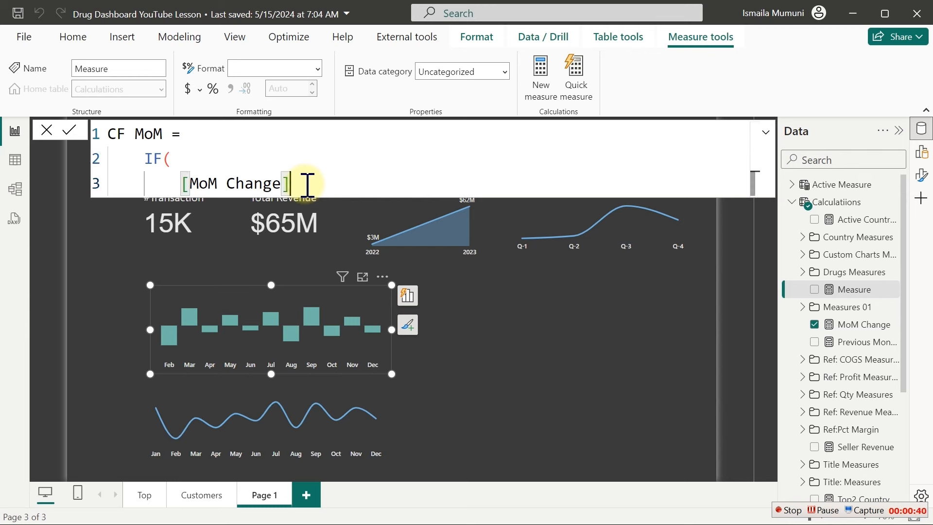
{"action": "type", "text": ">0,"}
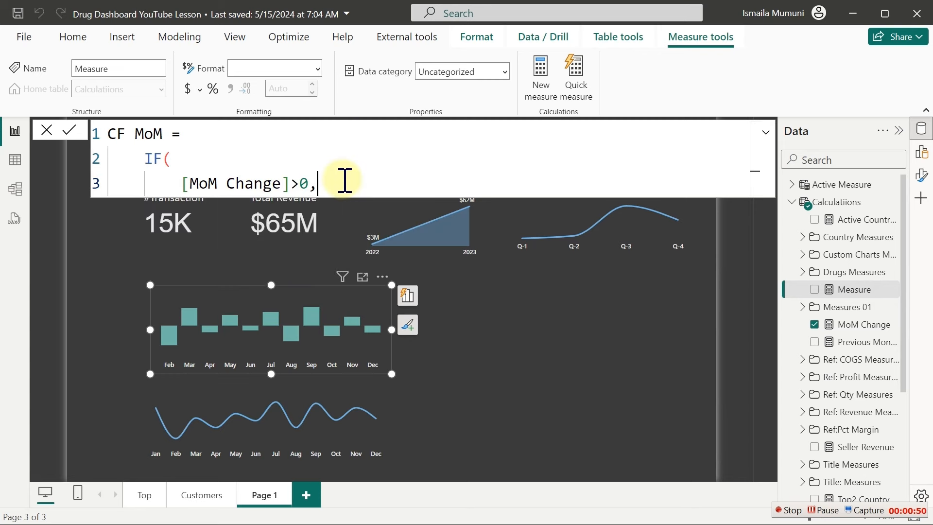
{"action": "key", "text": "shift+Return"}
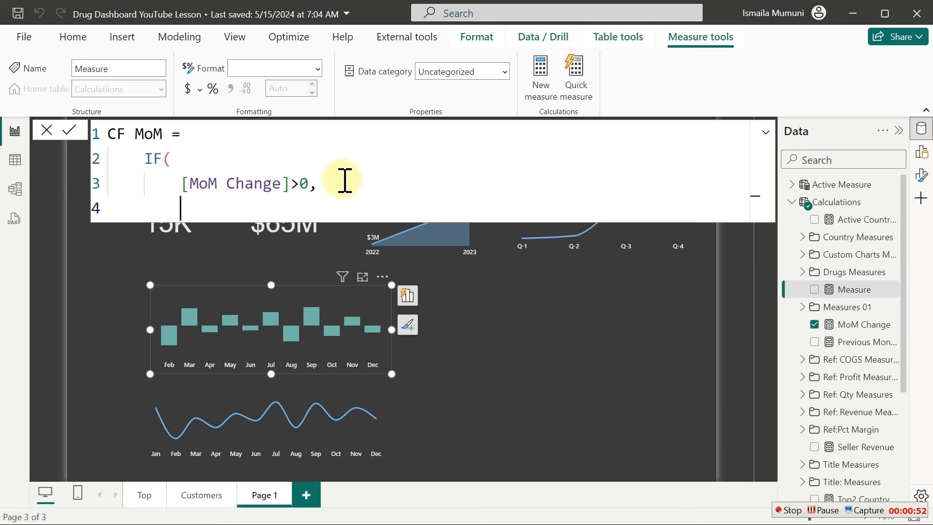
{"action": "type", "text": "\"#F3B4DC\","}
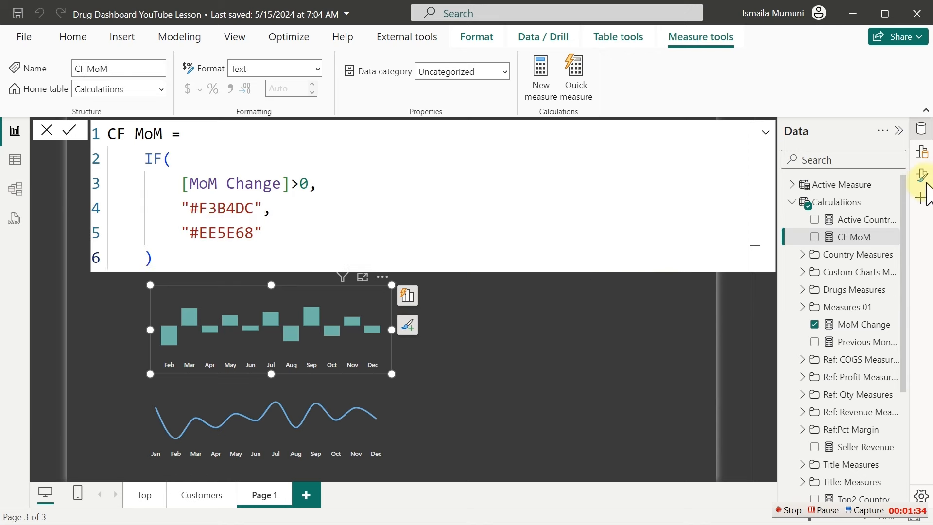
Step: Apply conditional formatting to the column color of the MoM Change chart, using format style Field value based on the CF MoM measure
{"action": "left_click", "coordinate": [923, 176]}
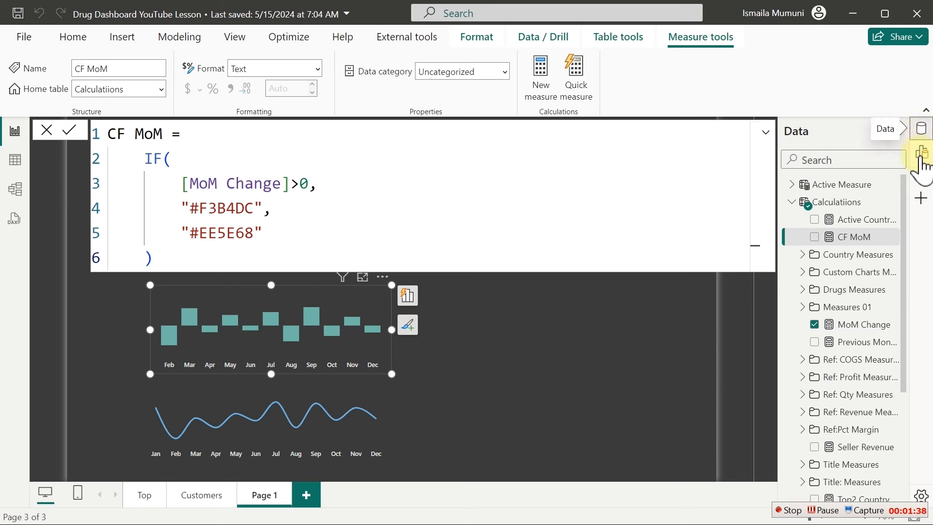
{"action": "left_click", "coordinate": [922, 129]}
{"action": "left_click", "coordinate": [922, 177]}
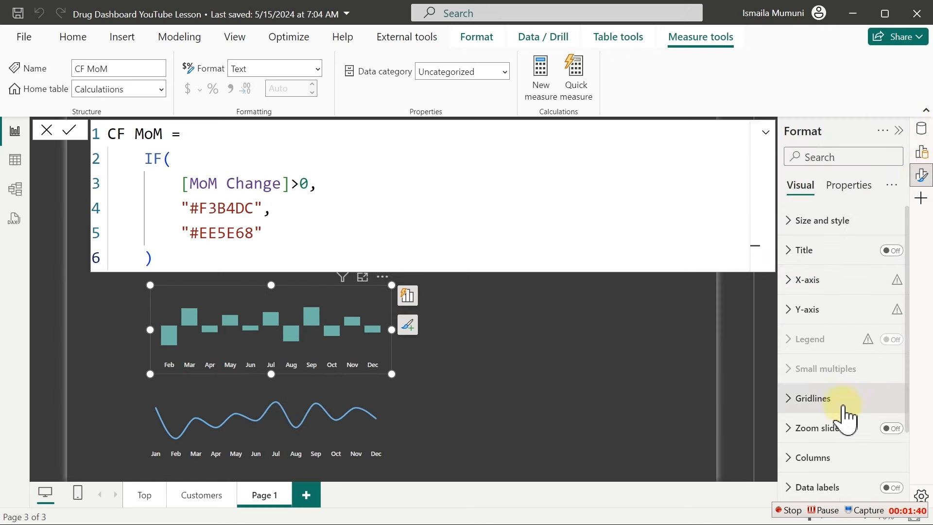
{"action": "left_click", "coordinate": [826, 459]}
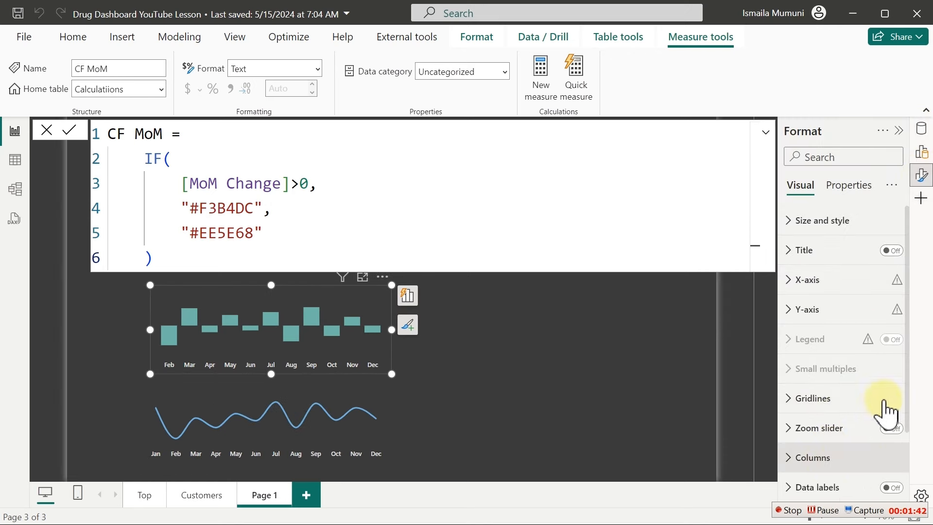
{"action": "left_click_drag", "start_coordinate": [912, 338], "coordinate": [901, 426]}
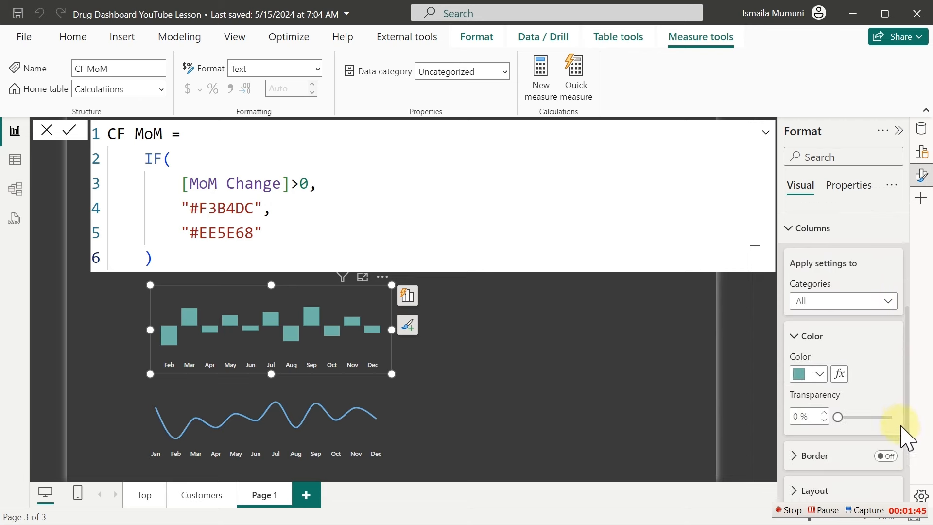
{"action": "left_click", "coordinate": [840, 374]}
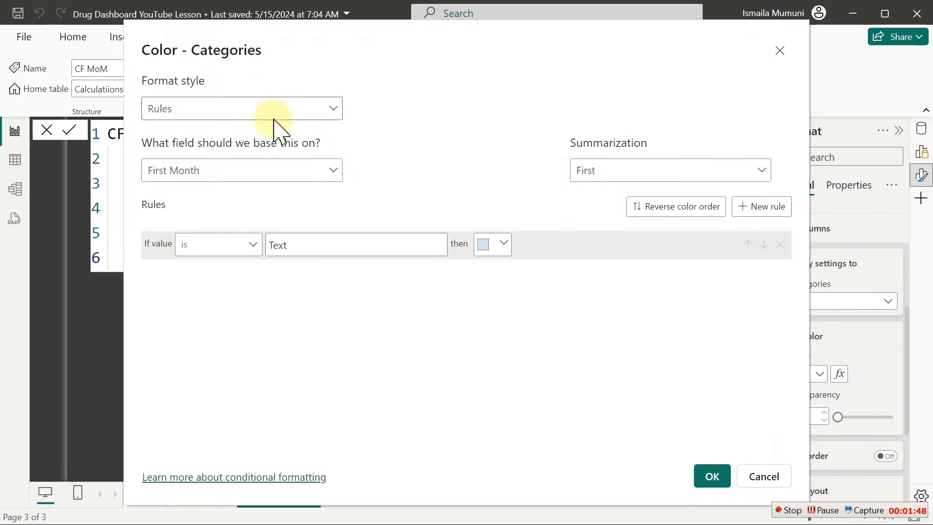
{"action": "left_click", "coordinate": [271, 109]}
{"action": "left_click", "coordinate": [193, 178]}
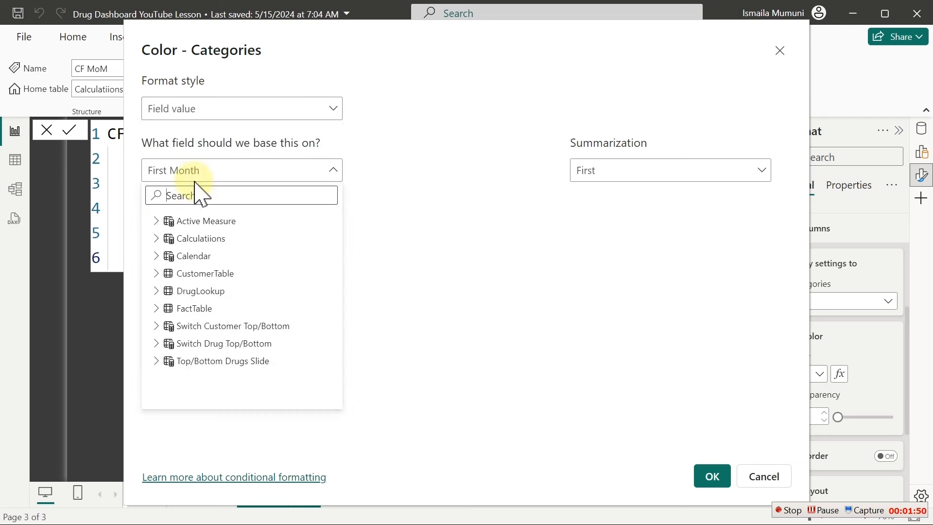
{"action": "left_click", "coordinate": [208, 194]}
{"action": "type", "text": "cf"}
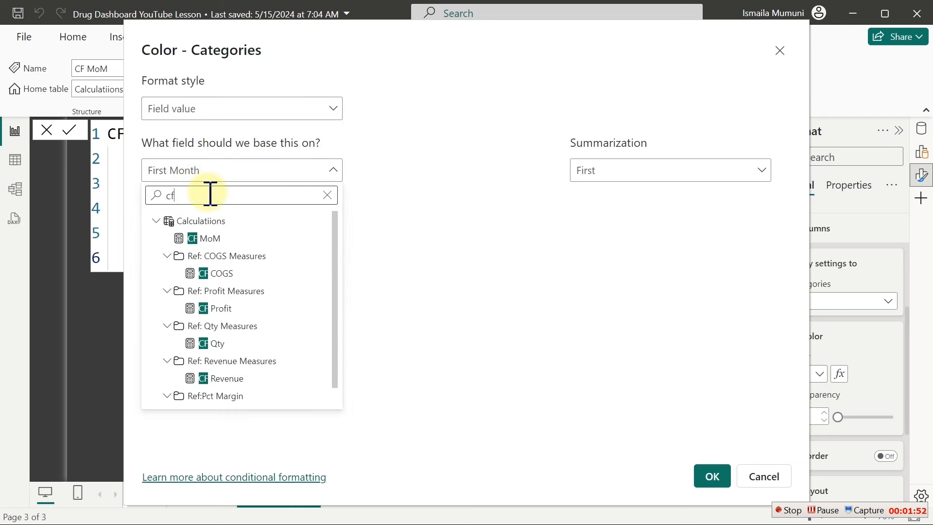
{"action": "left_click", "coordinate": [192, 238]}
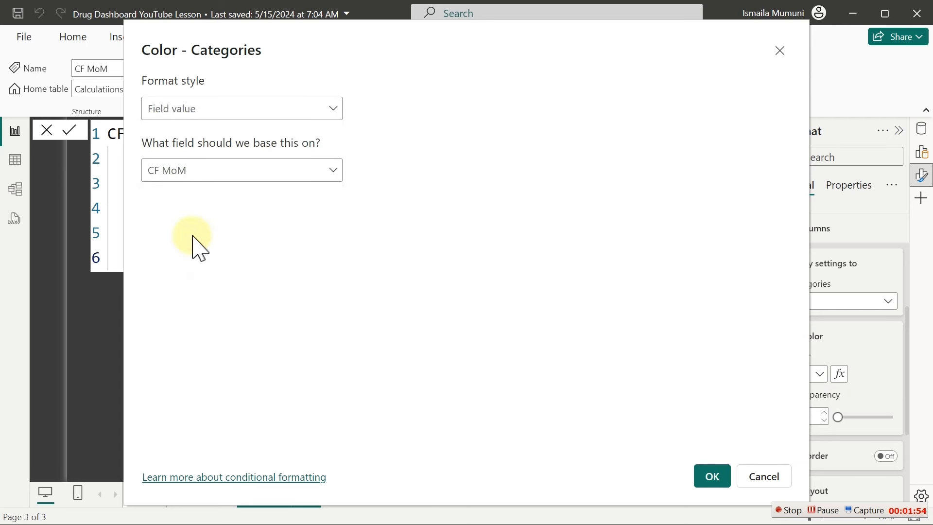
{"action": "left_click", "coordinate": [713, 478]}
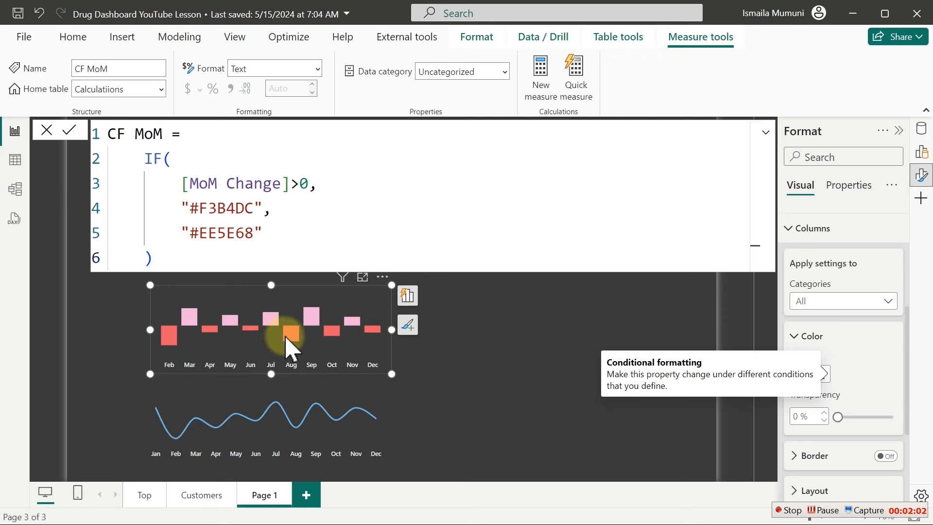
{"action": "mouse_move", "coordinate": [300, 335]}
{"action": "mouse_move", "coordinate": [309, 318]}
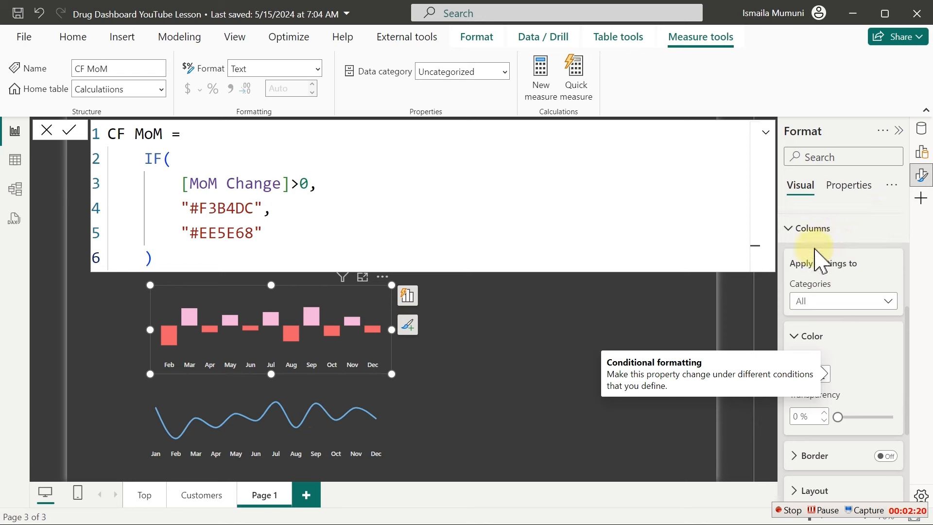
Step: Collapse the column settings of the MoM Change chart and turn off its X-axis values
{"action": "left_click", "coordinate": [807, 231]}
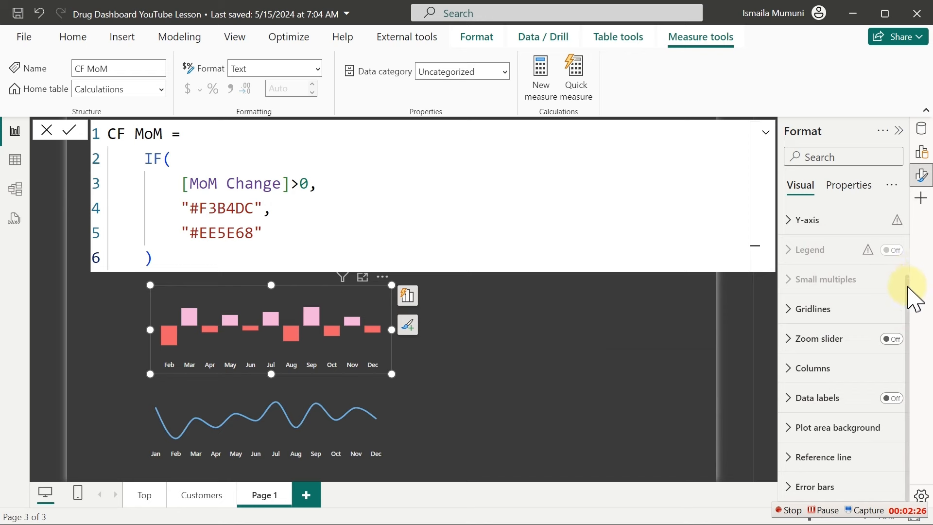
{"action": "left_click_drag", "start_coordinate": [908, 286], "coordinate": [905, 241]}
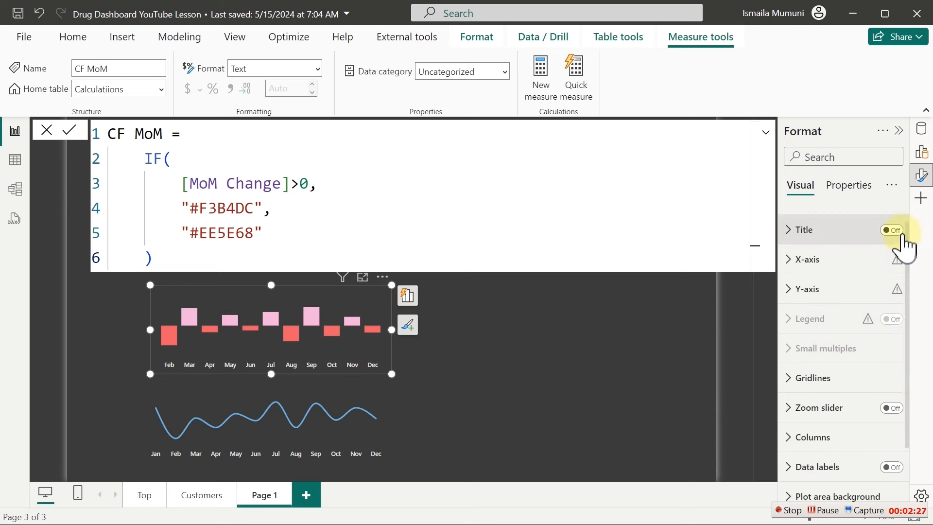
{"action": "left_click", "coordinate": [891, 267]}
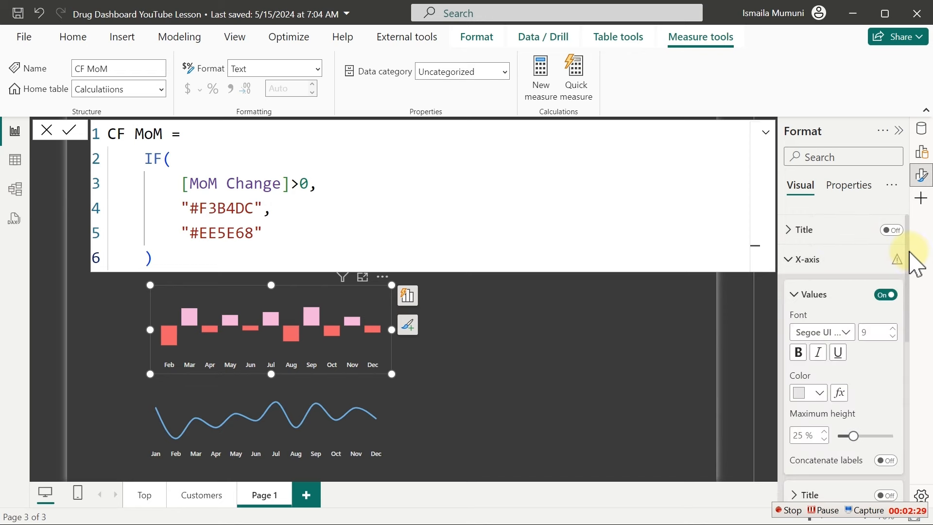
{"action": "left_click", "coordinate": [886, 297]}
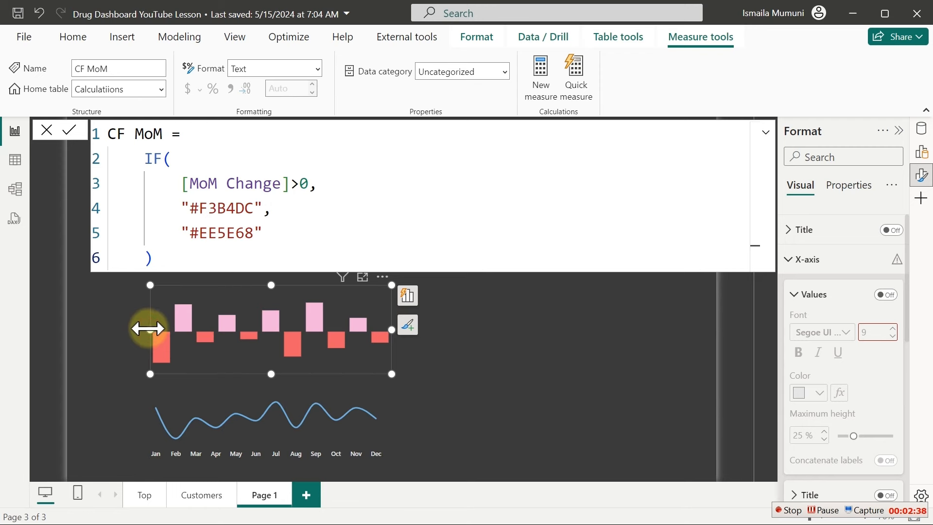
Step: Resize and move the MoM Change chart directly above the monthly line chart so its columns line up with the line chart's Feb to Dec labels
{"action": "left_click_drag", "start_coordinate": [145, 329], "coordinate": [156, 329]}
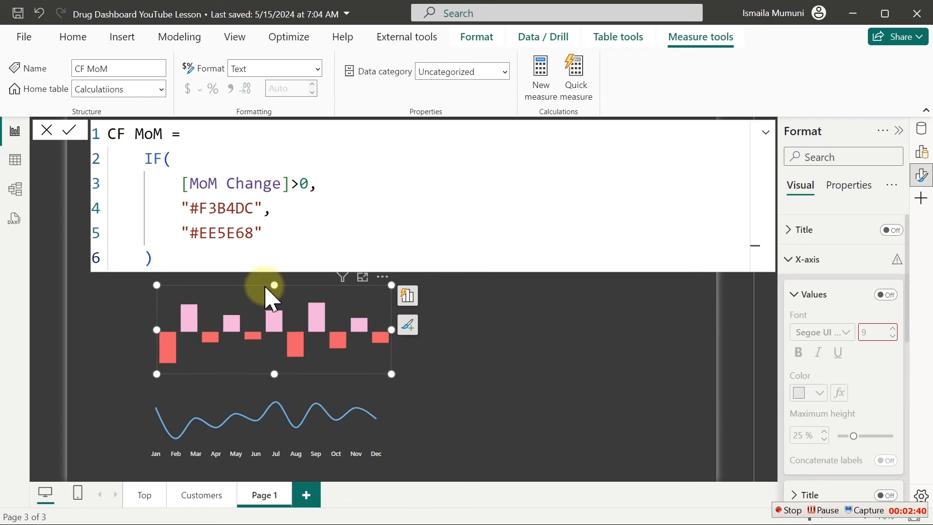
{"action": "left_click_drag", "start_coordinate": [267, 291], "coordinate": [277, 381]}
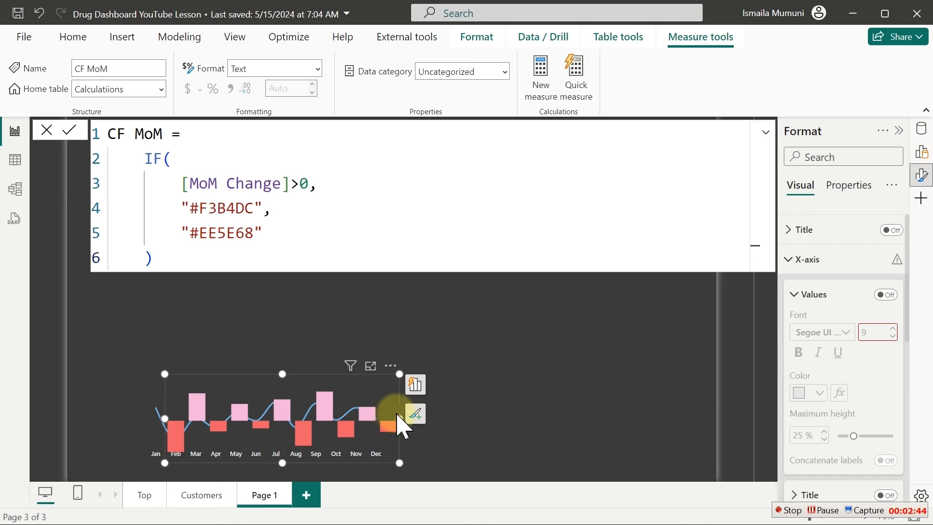
{"action": "left_click_drag", "start_coordinate": [400, 419], "coordinate": [388, 436]}
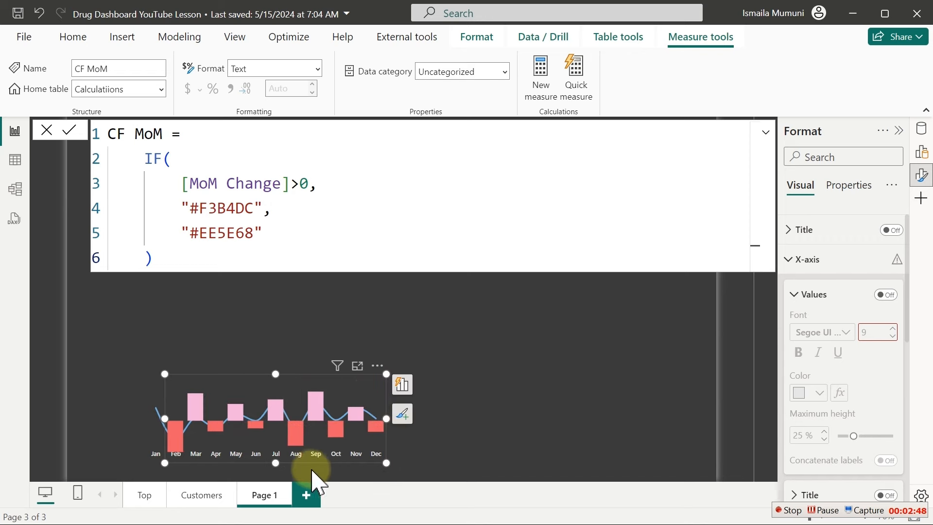
{"action": "left_click_drag", "start_coordinate": [276, 463], "coordinate": [274, 334]}
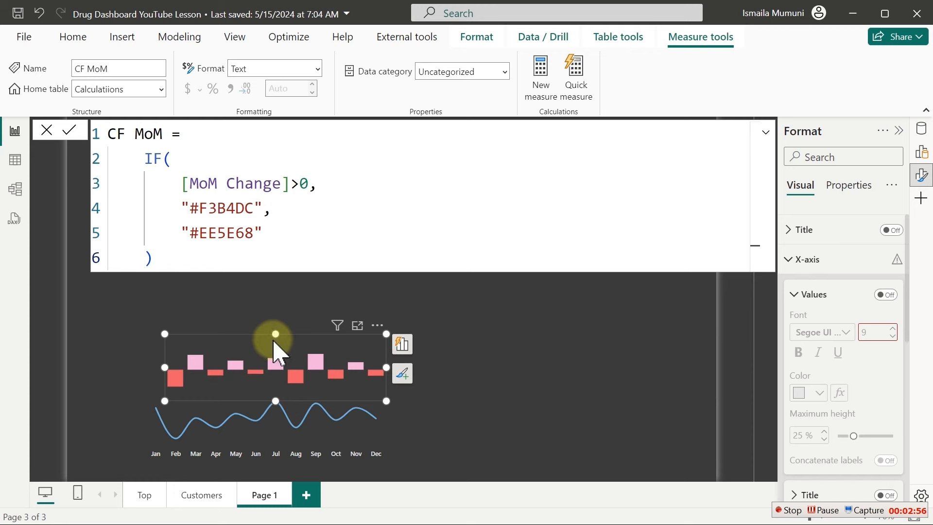
{"action": "left_click", "coordinate": [480, 378]}
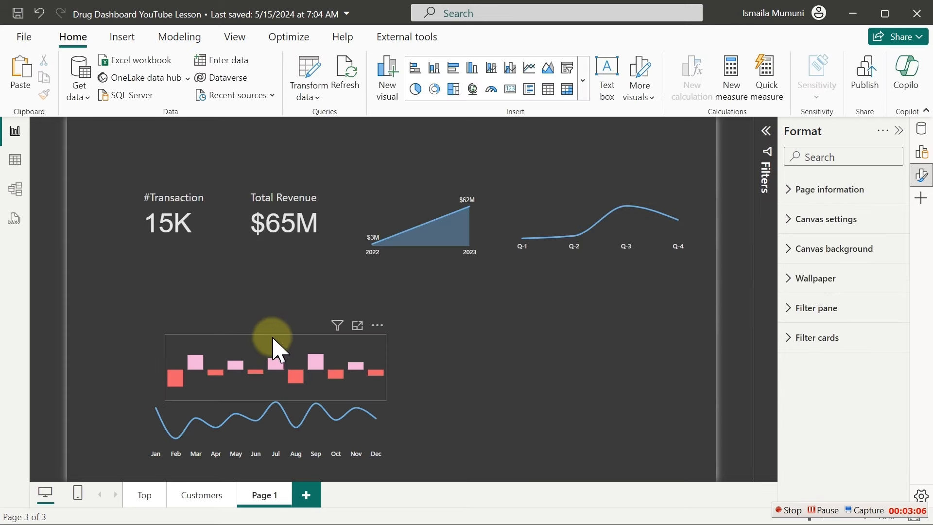
{"action": "left_click", "coordinate": [278, 333]}
{"action": "left_click_drag", "start_coordinate": [277, 325], "coordinate": [273, 312]}
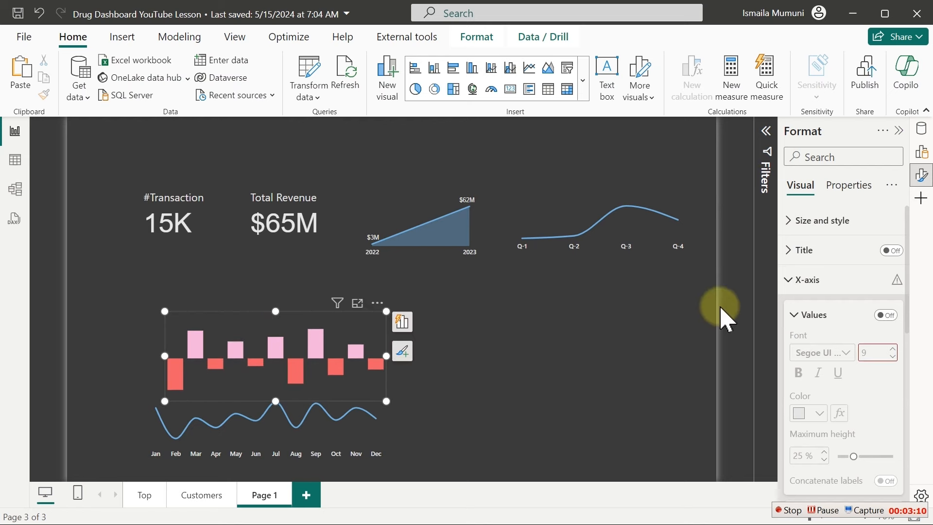
Step: Collapse the X-axis settings and turn on data labels for the MoM Change chart
{"action": "left_click", "coordinate": [819, 291]}
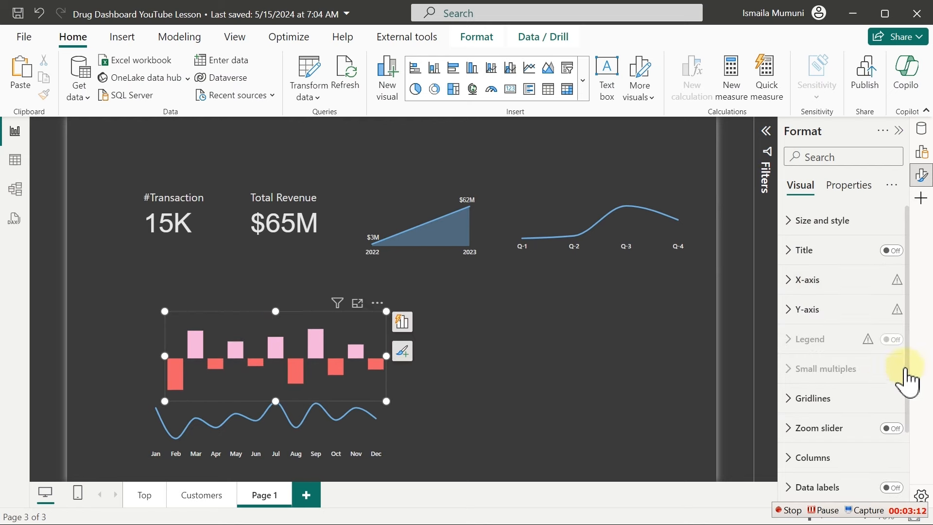
{"action": "scroll", "coordinate": [897, 389], "scroll_direction": "down", "scroll_amount": 3}
{"action": "left_click", "coordinate": [893, 419]}
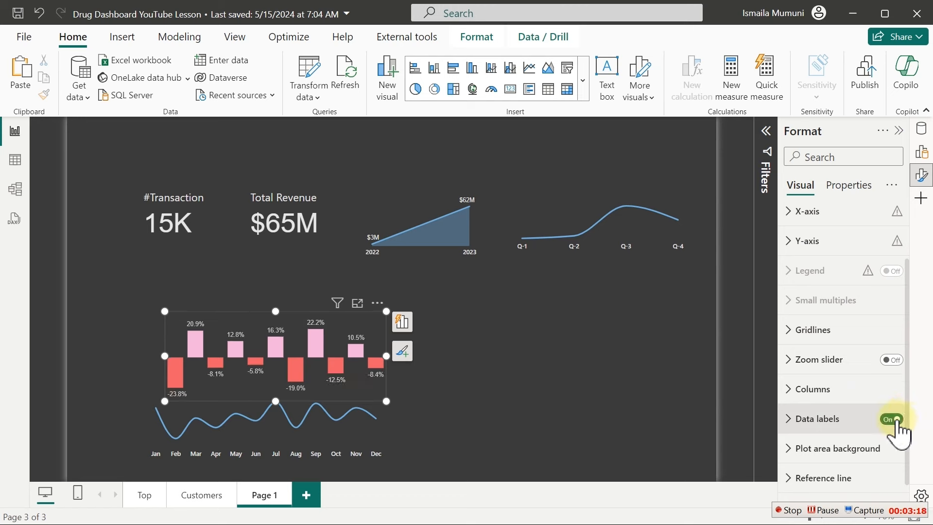
Step: Set the font of the MoM Change chart's data label values to Segoe UI Bold, then deselect the chart
{"action": "left_click", "coordinate": [827, 419]}
{"action": "left_click_drag", "start_coordinate": [907, 319], "coordinate": [908, 443]}
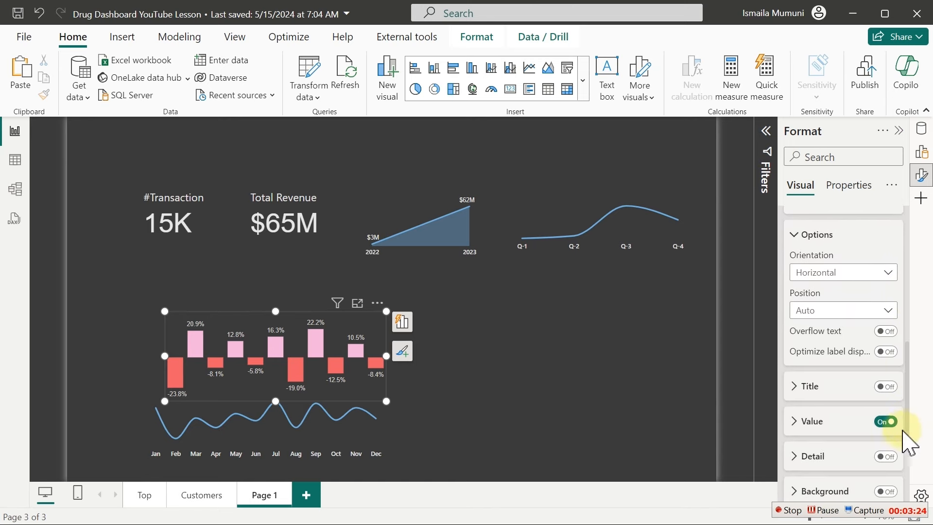
{"action": "left_click", "coordinate": [822, 422]}
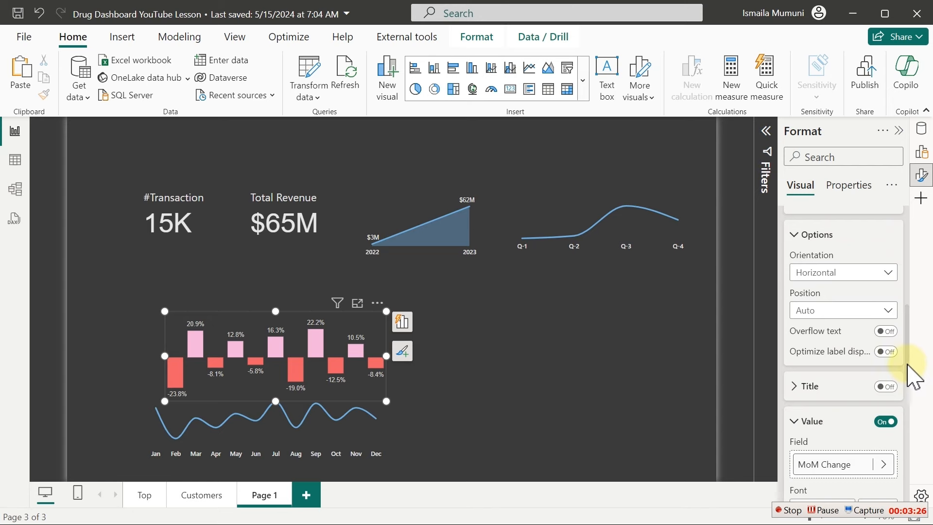
{"action": "left_click_drag", "start_coordinate": [908, 365], "coordinate": [914, 416]}
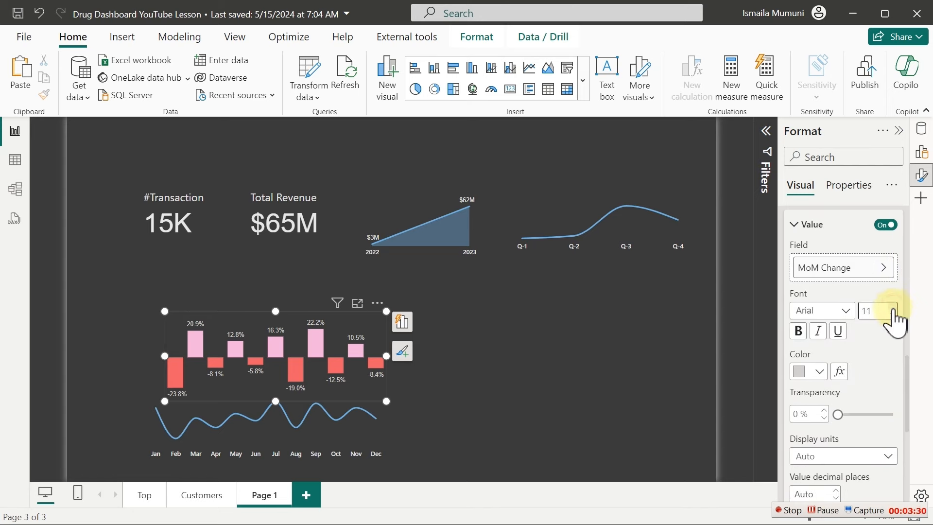
{"action": "left_click", "coordinate": [845, 312]}
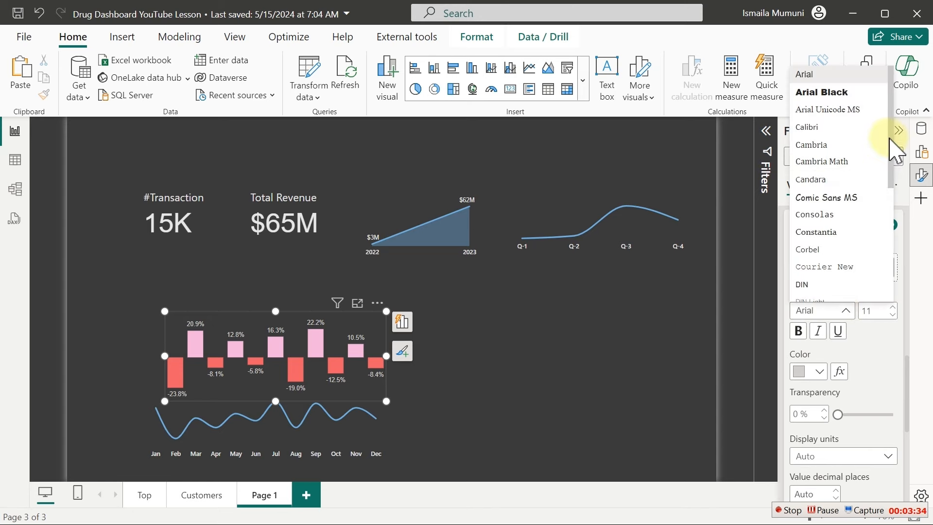
{"action": "left_click_drag", "start_coordinate": [898, 155], "coordinate": [891, 244]}
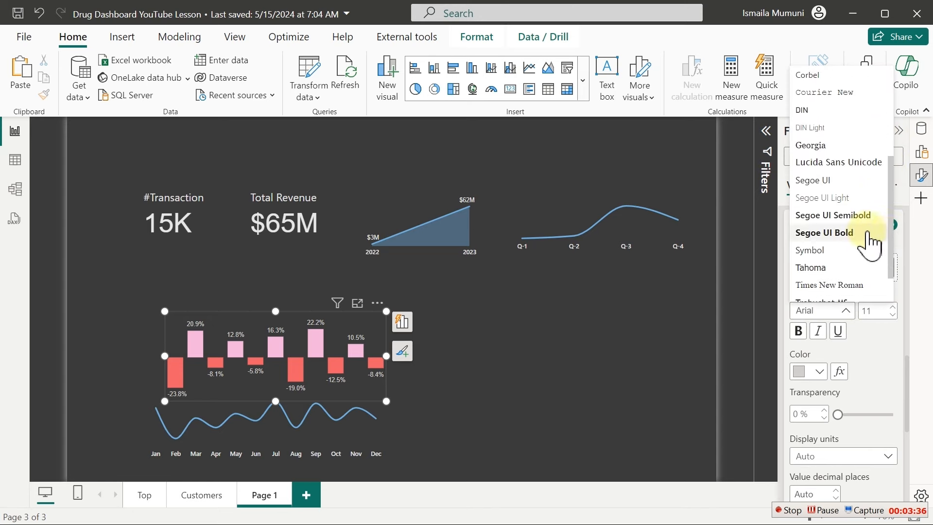
{"action": "left_click", "coordinate": [854, 219]}
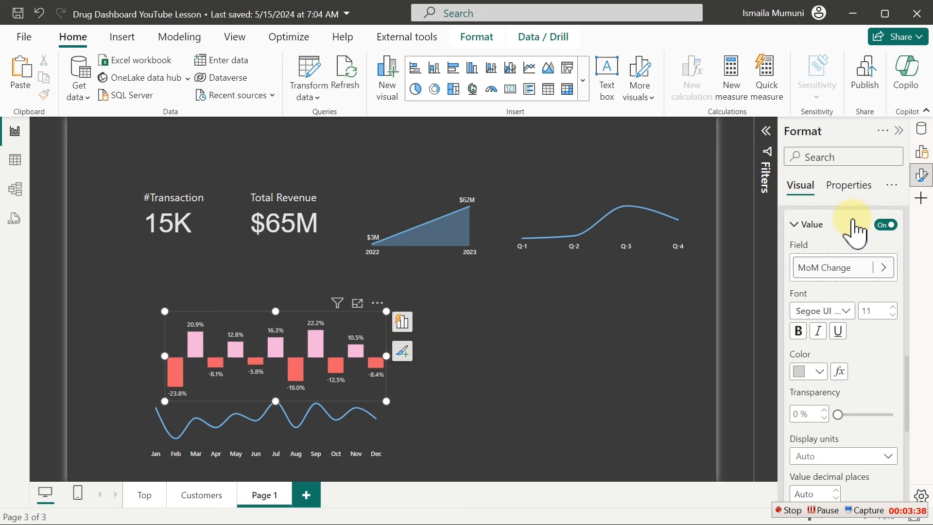
{"action": "left_click", "coordinate": [836, 313]}
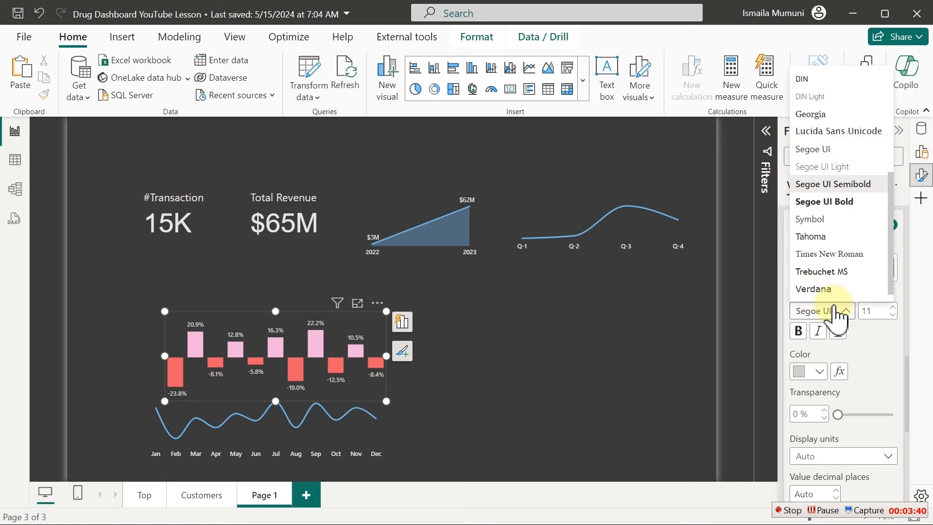
{"action": "left_click", "coordinate": [836, 204]}
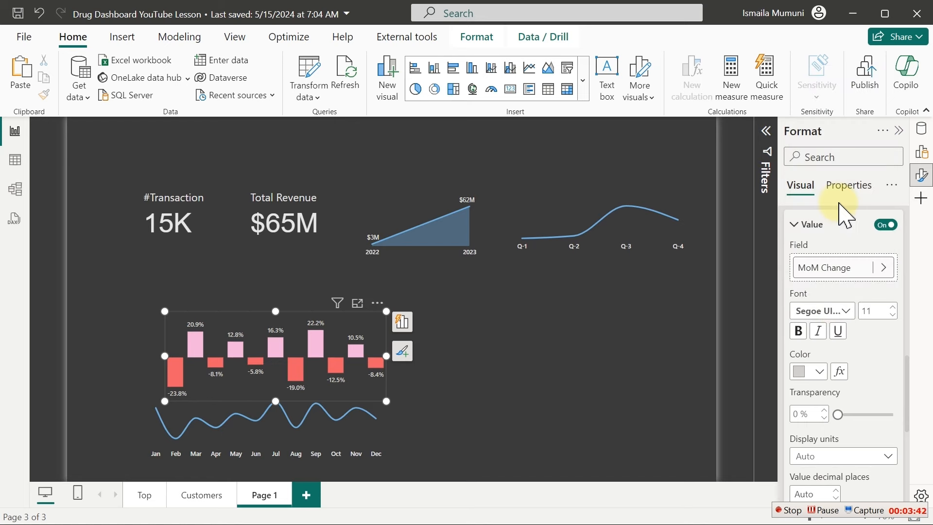
{"action": "left_click", "coordinate": [520, 317]}
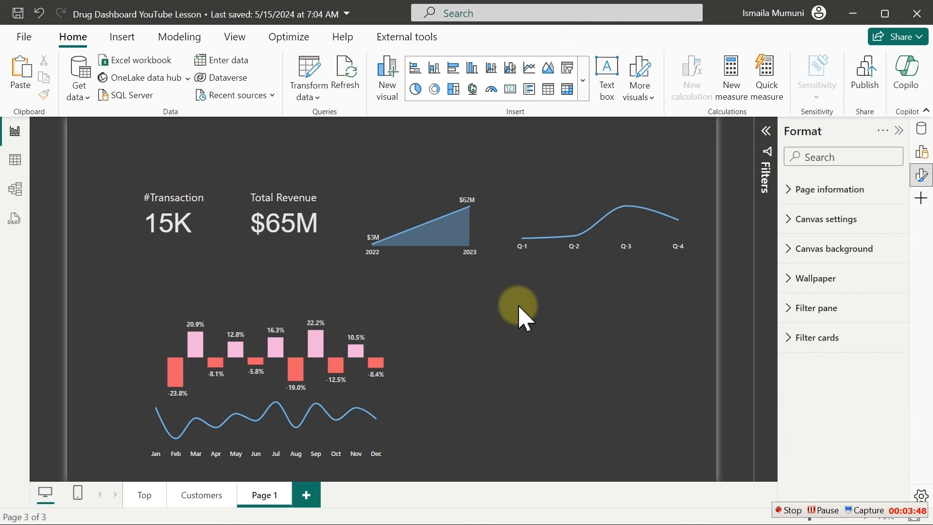
{"action": "left_click", "coordinate": [792, 514]}
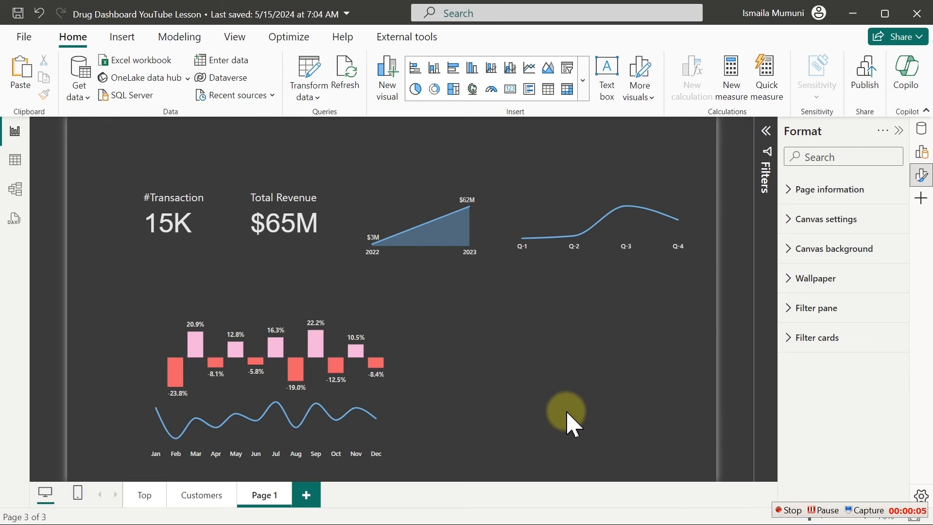
Step: Insert a clustered column chart in the empty area beside the monthly charts, enlarge it to fill the space, and show the field list
{"action": "left_click", "coordinate": [471, 68]}
{"action": "left_click_drag", "start_coordinate": [216, 301], "coordinate": [525, 335]}
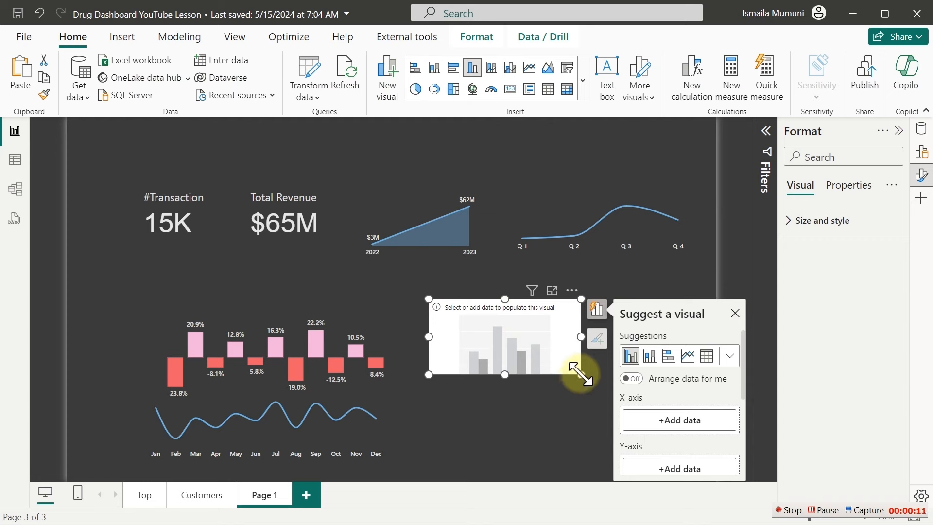
{"action": "left_click_drag", "start_coordinate": [579, 374], "coordinate": [703, 461]}
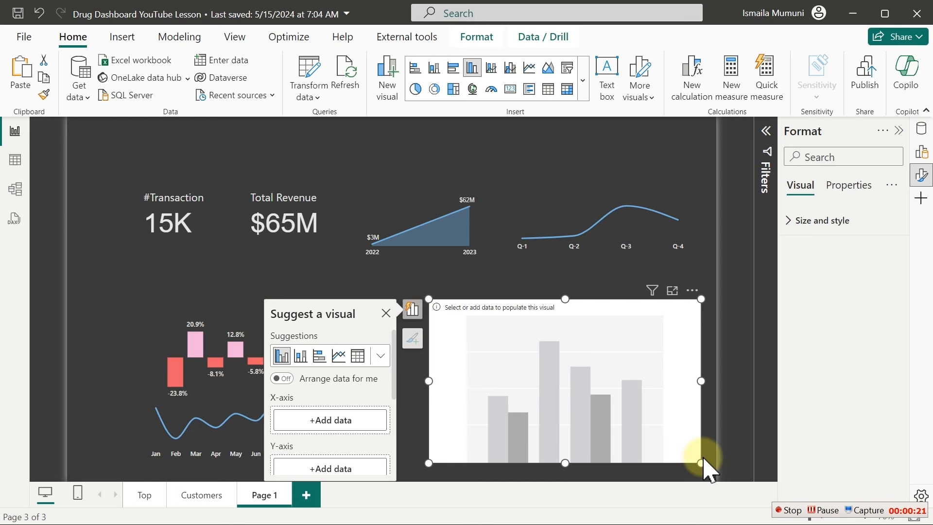
{"action": "left_click", "coordinate": [922, 137]}
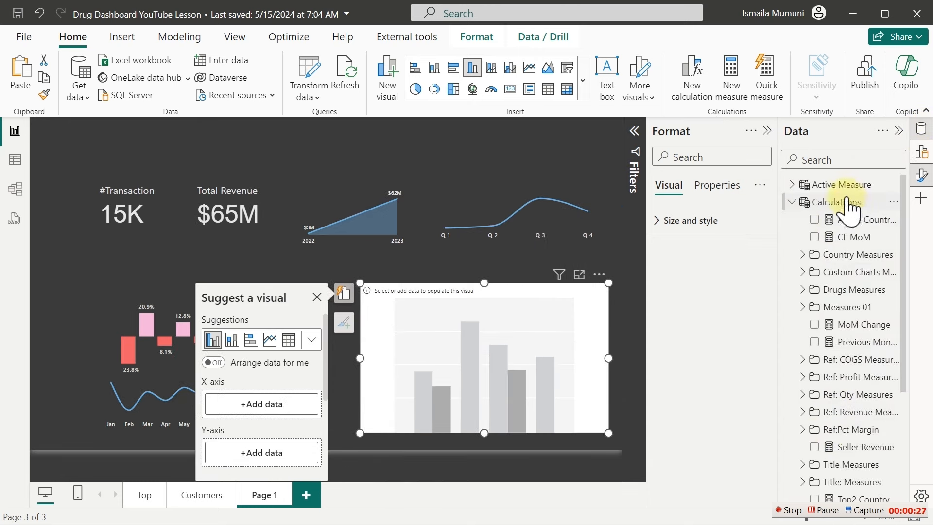
Step: Add the Total Revenue measure to the empty clustered column chart
{"action": "left_click", "coordinate": [830, 159]}
{"action": "type", "text": "tot"}
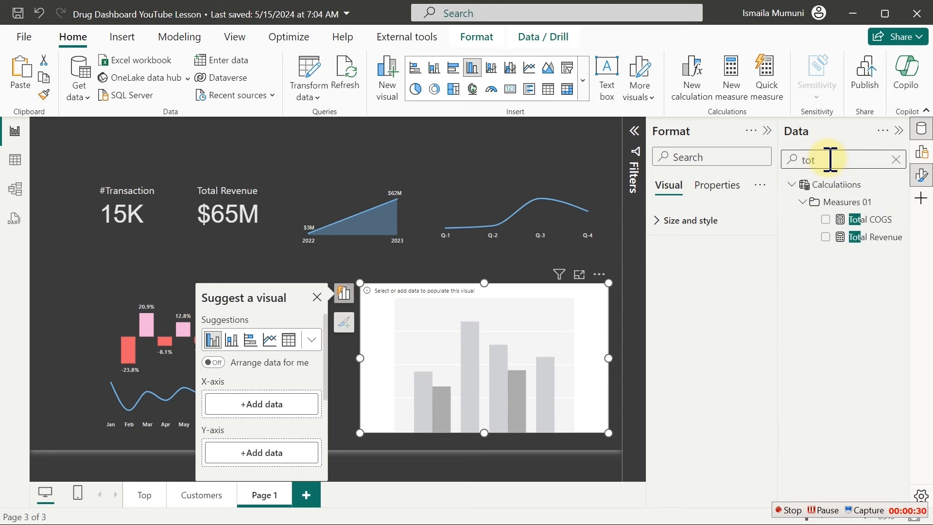
{"action": "left_click", "coordinate": [826, 241]}
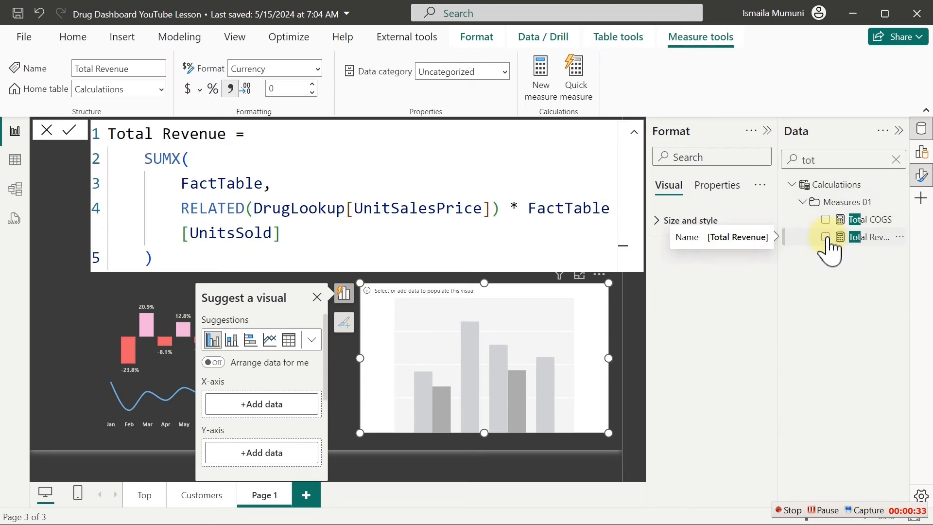
{"action": "left_click", "coordinate": [825, 238]}
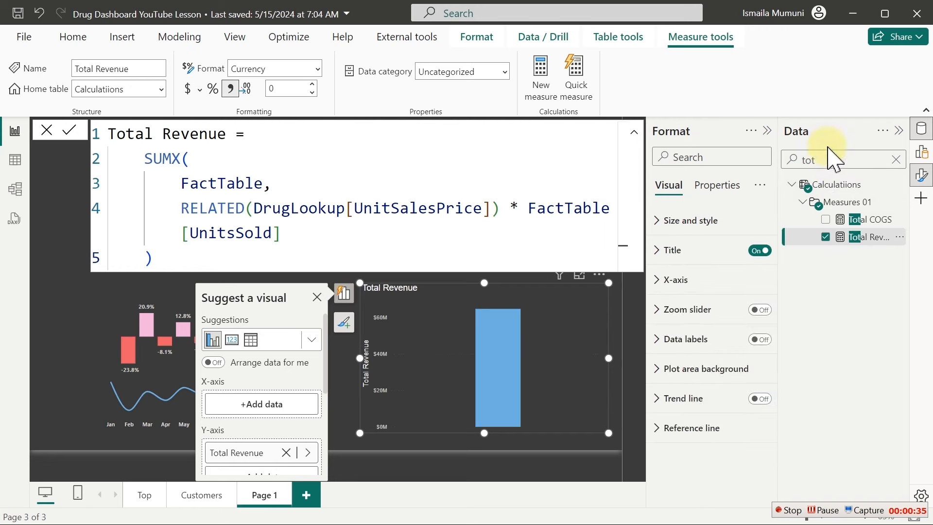
Step: Put the Calendar table's Weekday field on the column chart's X-axis and hide the field list
{"action": "left_click_drag", "start_coordinate": [822, 160], "coordinate": [789, 160]}
{"action": "key", "text": "BackSpace"}
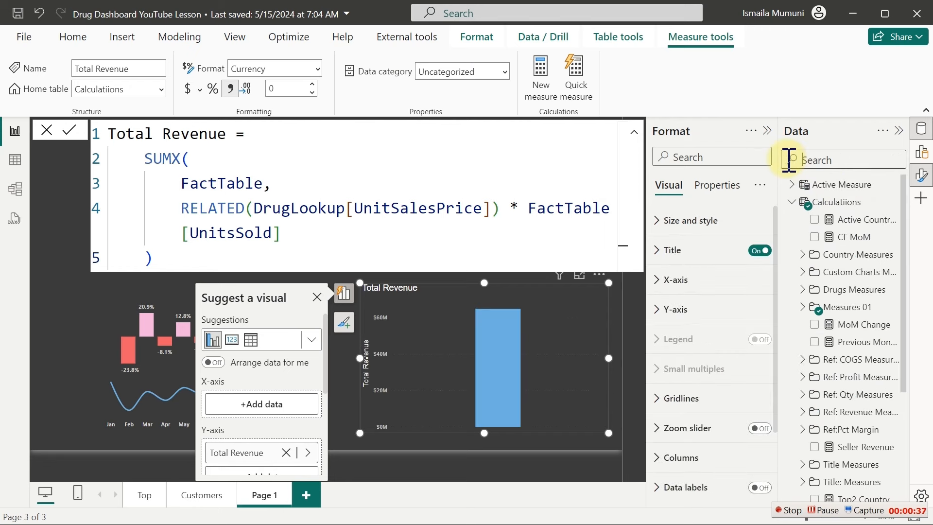
{"action": "type", "text": "wee"}
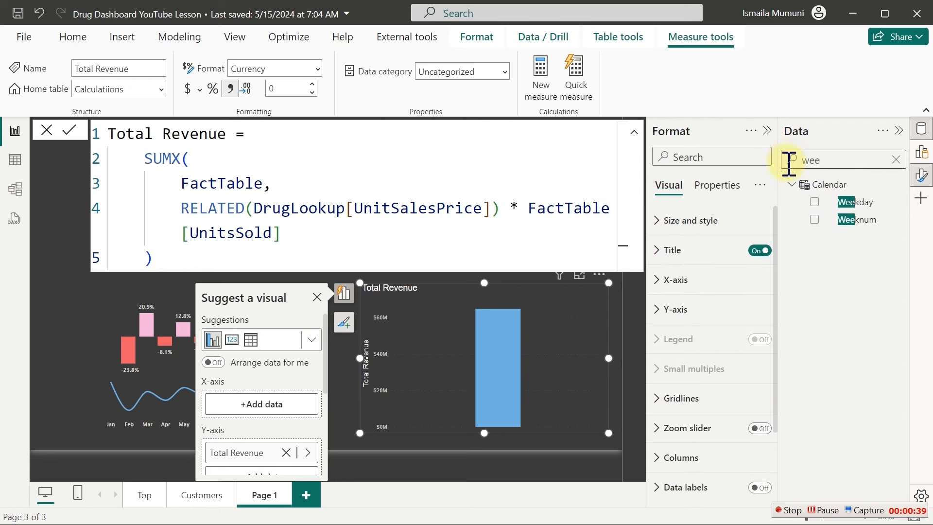
{"action": "left_click", "coordinate": [815, 202]}
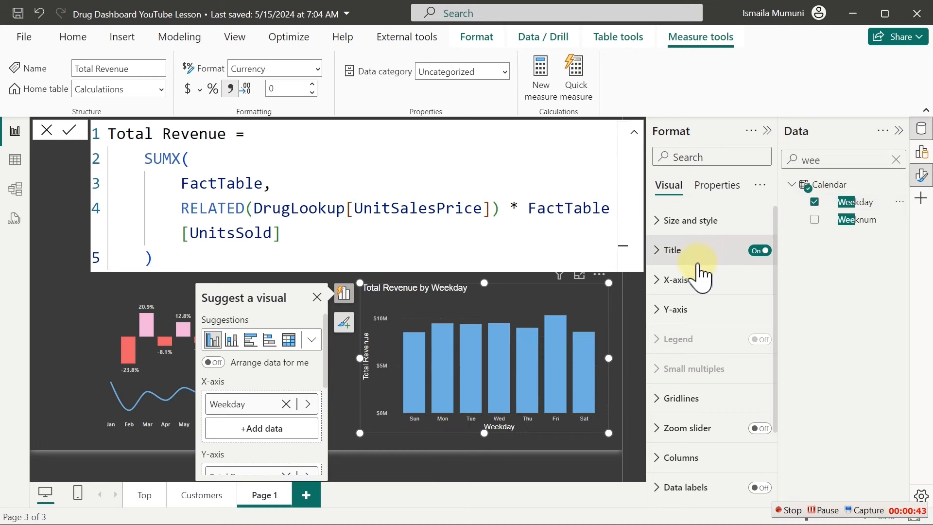
{"action": "left_click", "coordinate": [921, 129]}
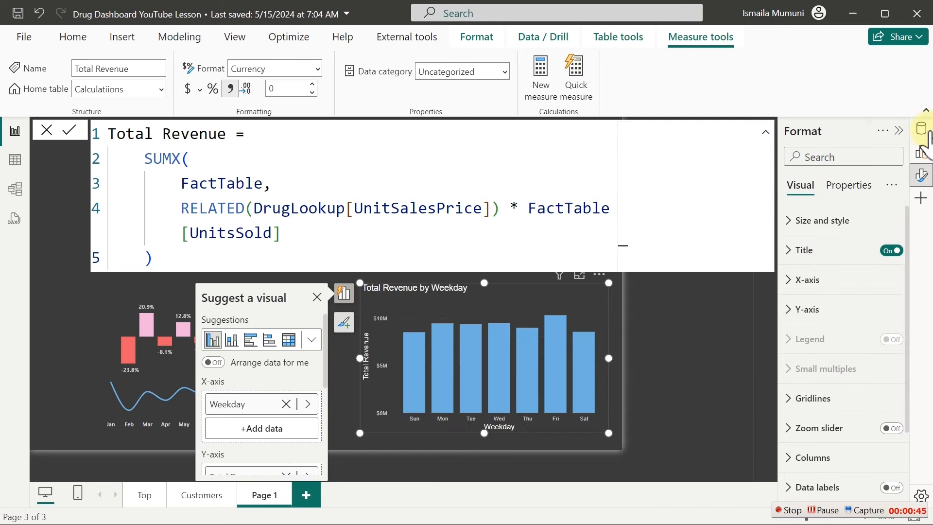
Step: Turn off the X-axis title of the weekday revenue chart and collapse the X-axis settings
{"action": "left_click", "coordinate": [826, 285]}
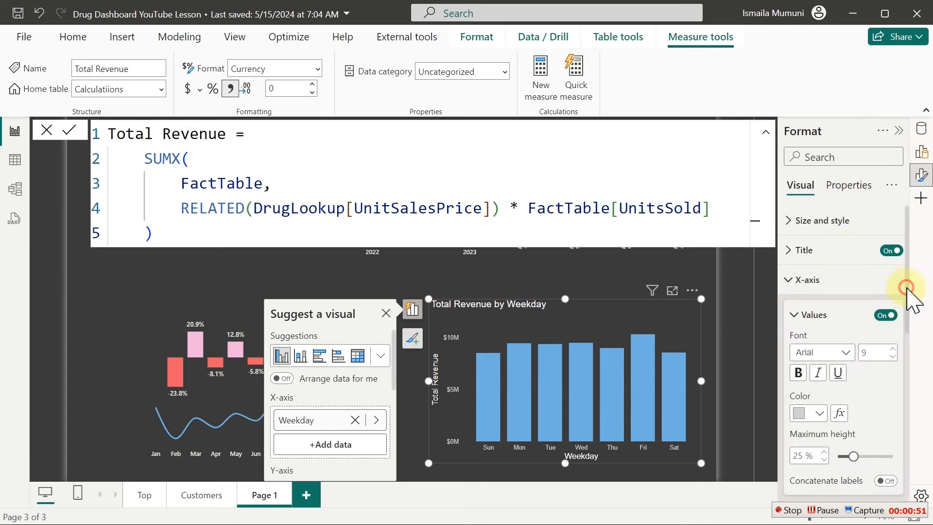
{"action": "left_click_drag", "start_coordinate": [909, 297], "coordinate": [910, 371]}
{"action": "left_click", "coordinate": [885, 329]}
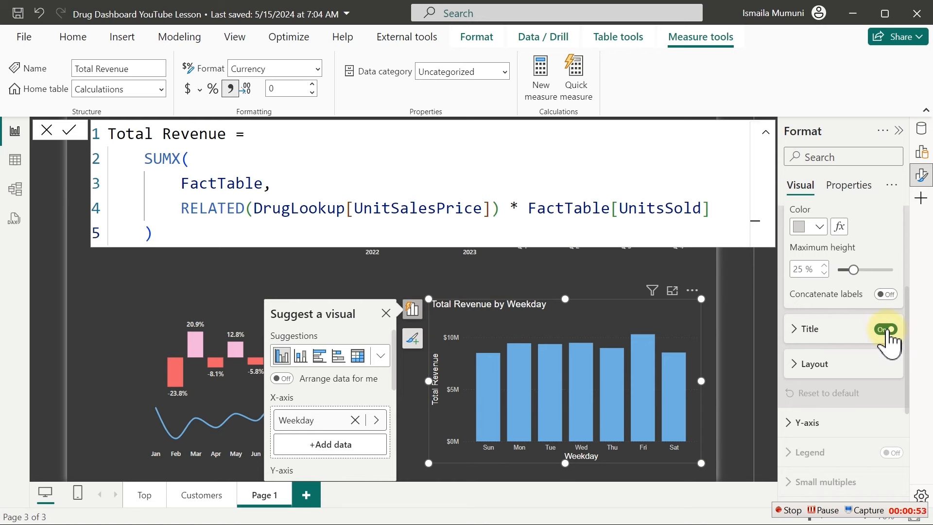
{"action": "left_click", "coordinate": [885, 329]}
{"action": "left_click_drag", "start_coordinate": [907, 335], "coordinate": [902, 256]}
{"action": "left_click", "coordinate": [830, 285]}
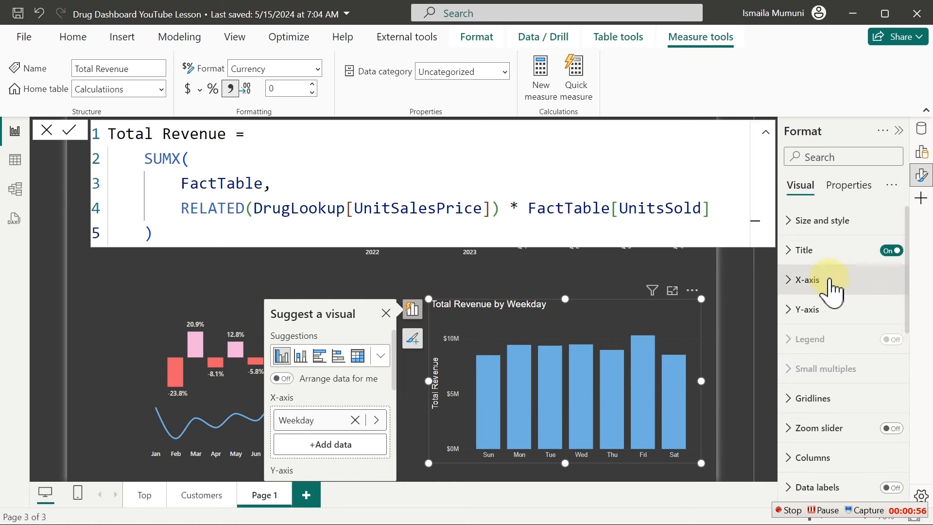
Step: Turn off the weekday chart's Y-axis values, Y-axis title and chart title, and deselect the chart
{"action": "left_click", "coordinate": [810, 311]}
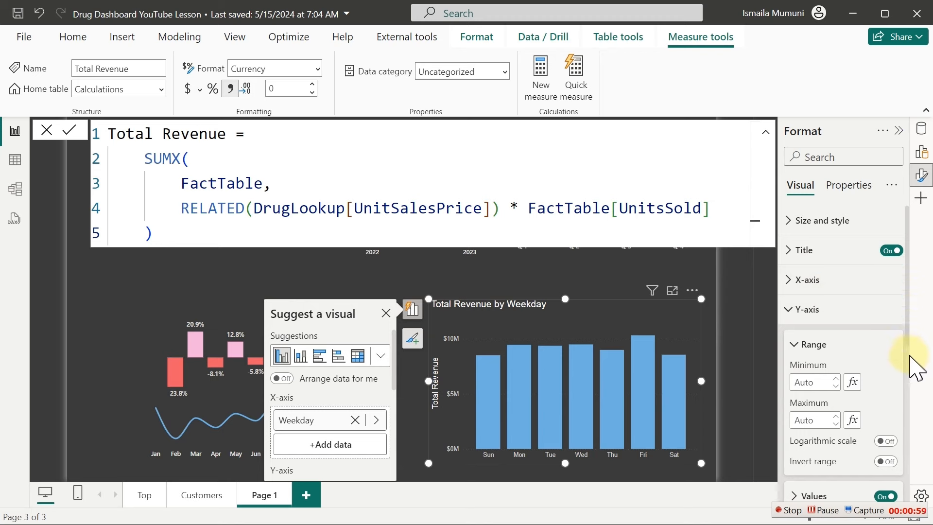
{"action": "left_click_drag", "start_coordinate": [907, 327], "coordinate": [908, 384]}
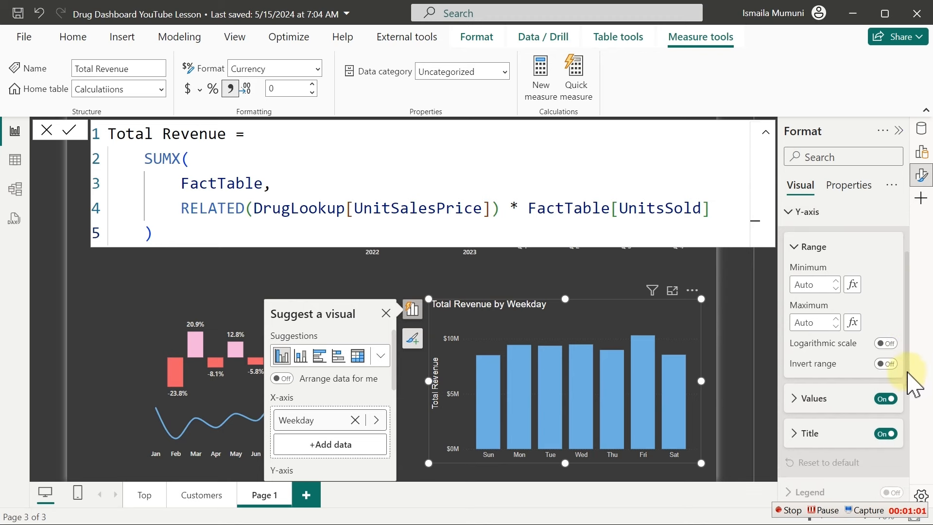
{"action": "left_click", "coordinate": [884, 432]}
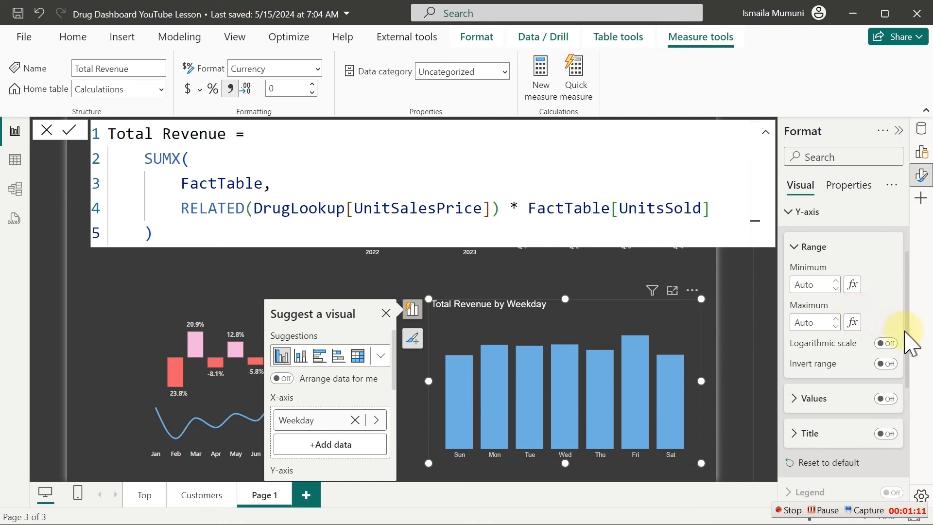
{"action": "scroll", "coordinate": [904, 282], "scroll_direction": "up", "scroll_amount": 3}
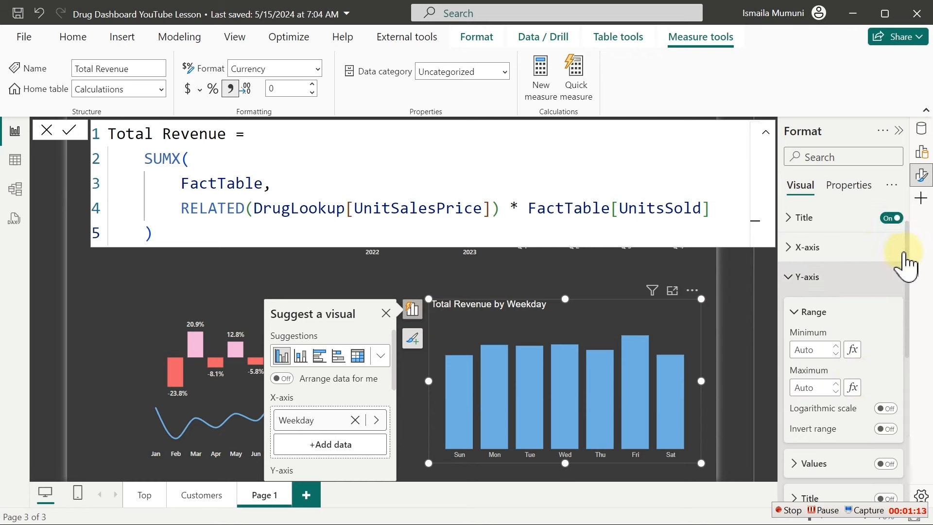
{"action": "left_click", "coordinate": [894, 251]}
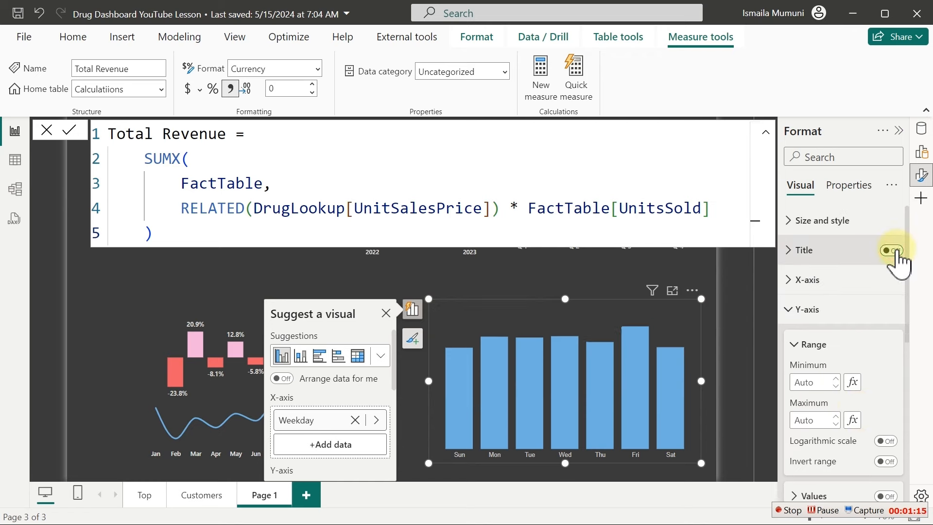
{"action": "left_click", "coordinate": [519, 289]}
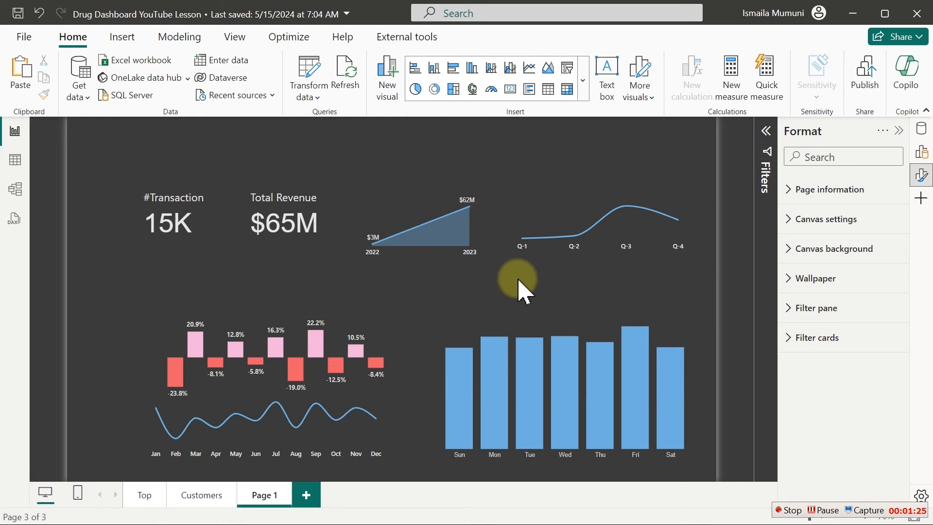
Step: Collapse the Y-axis settings and turn on data labels for the weekday revenue chart
{"action": "left_click", "coordinate": [548, 321]}
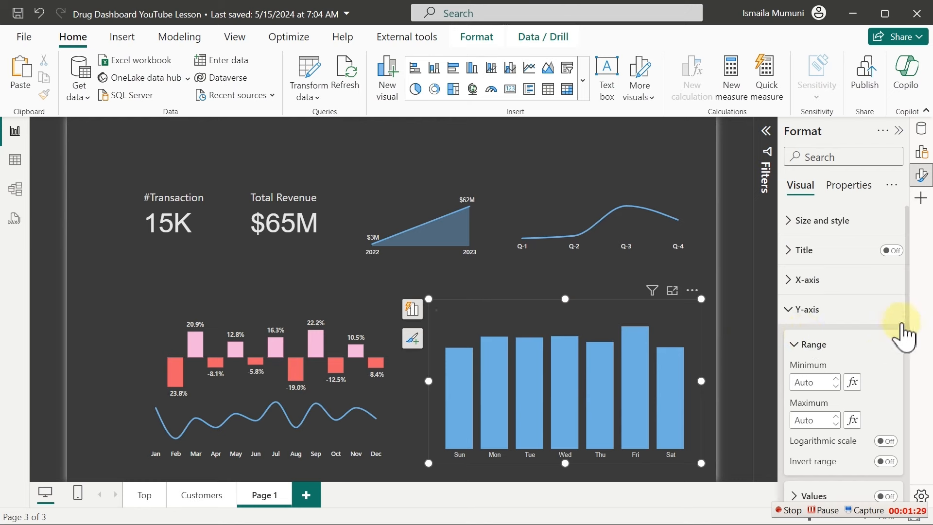
{"action": "left_click", "coordinate": [817, 316]}
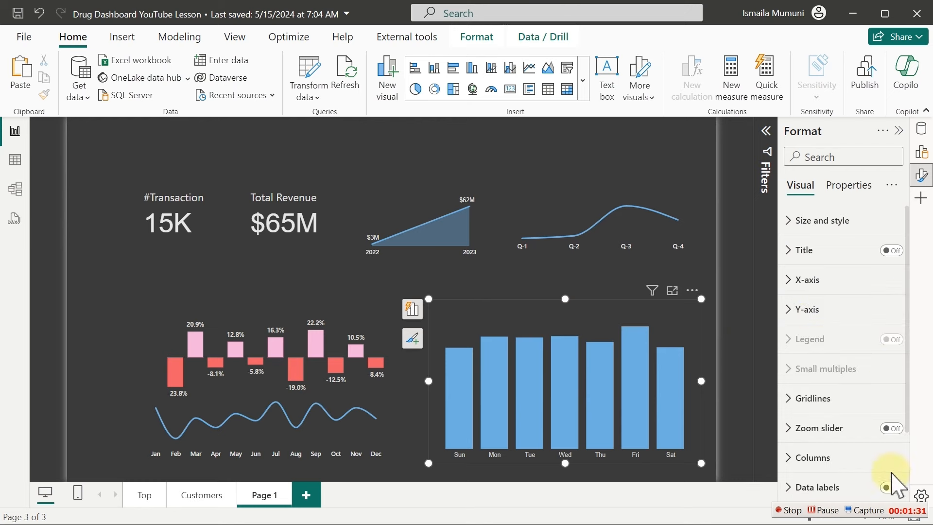
{"action": "left_click", "coordinate": [892, 488]}
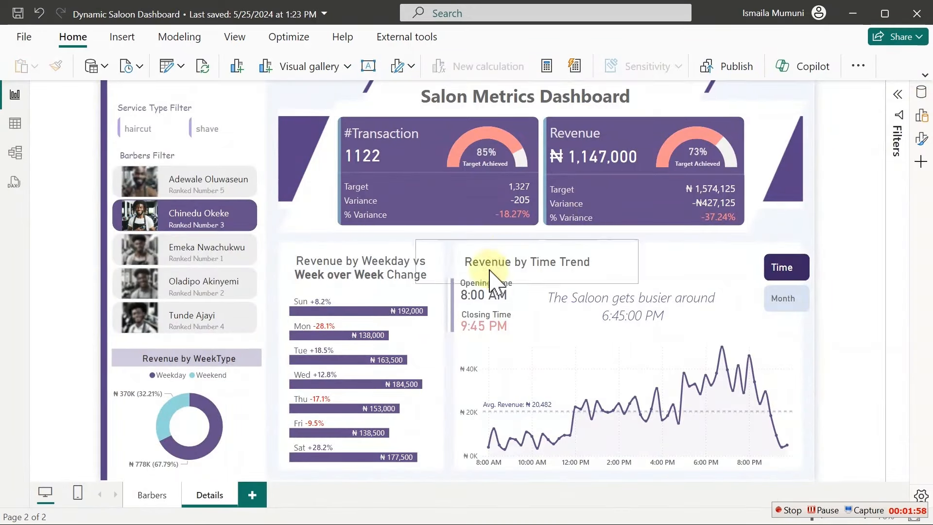
Step: Examine the Revenue by Weekday vs Week over Week Change chart enlarged in the Dynamic Saloon Dashboard, and return to the drug dashboard
{"action": "left_click", "coordinate": [440, 364]}
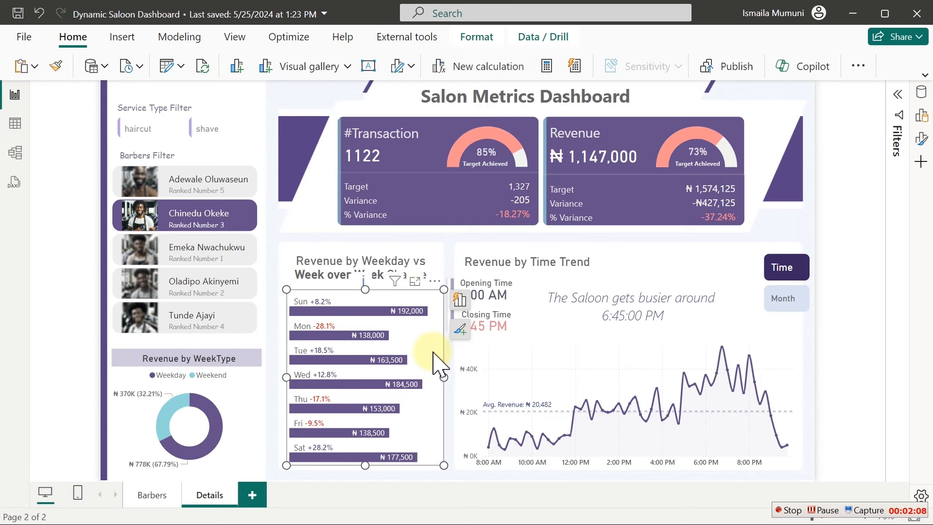
{"action": "left_click", "coordinate": [415, 282]}
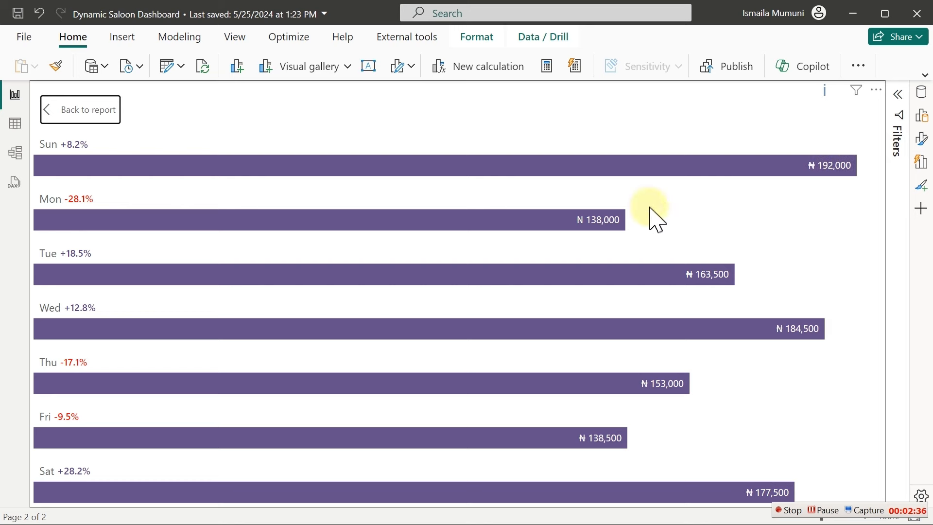
{"action": "mouse_move", "coordinate": [587, 231]}
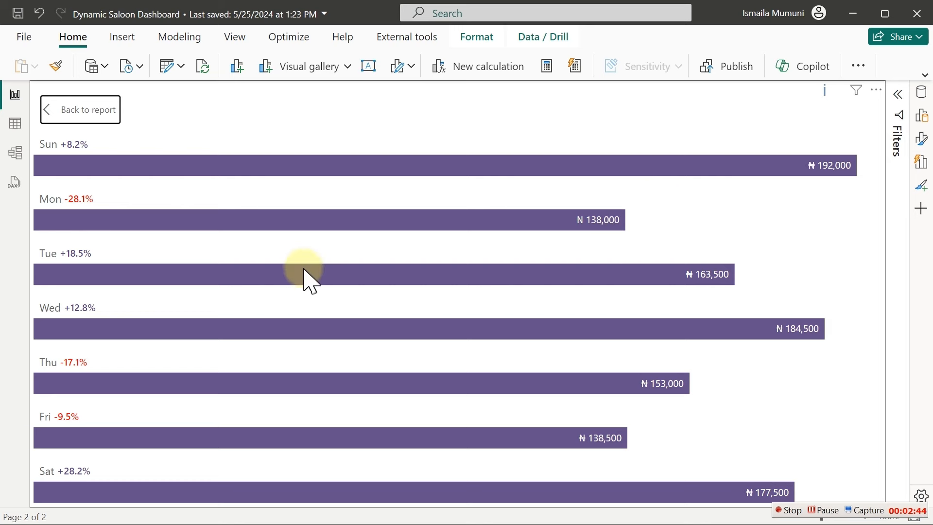
{"action": "mouse_move", "coordinate": [305, 271]}
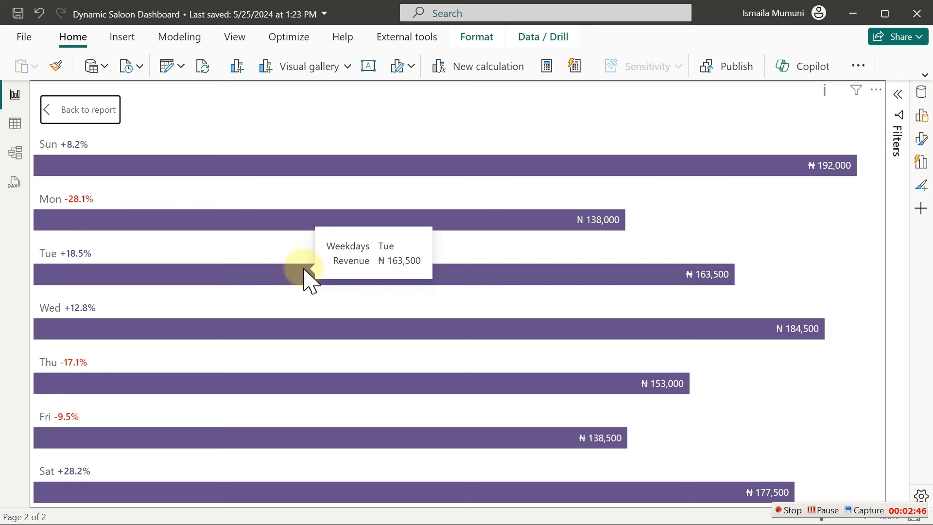
{"action": "left_click", "coordinate": [67, 112]}
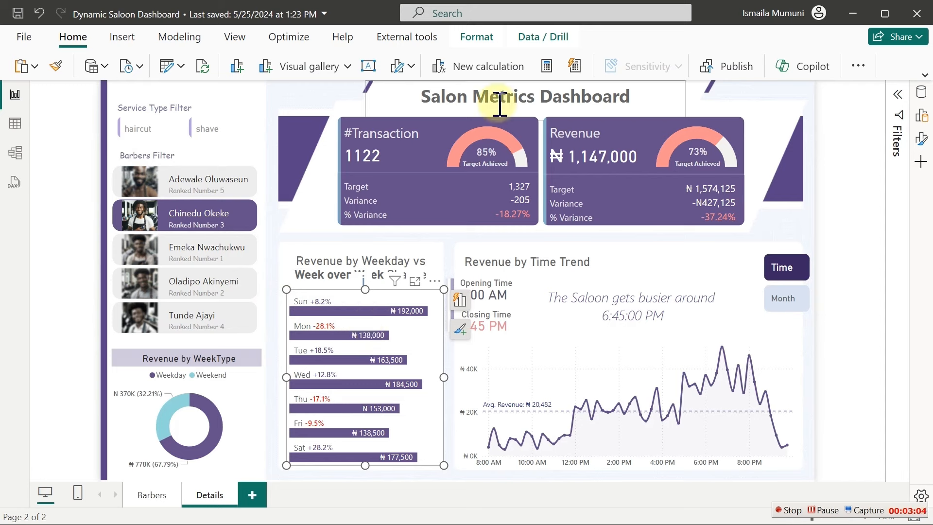
{"action": "left_click", "coordinate": [307, 91]}
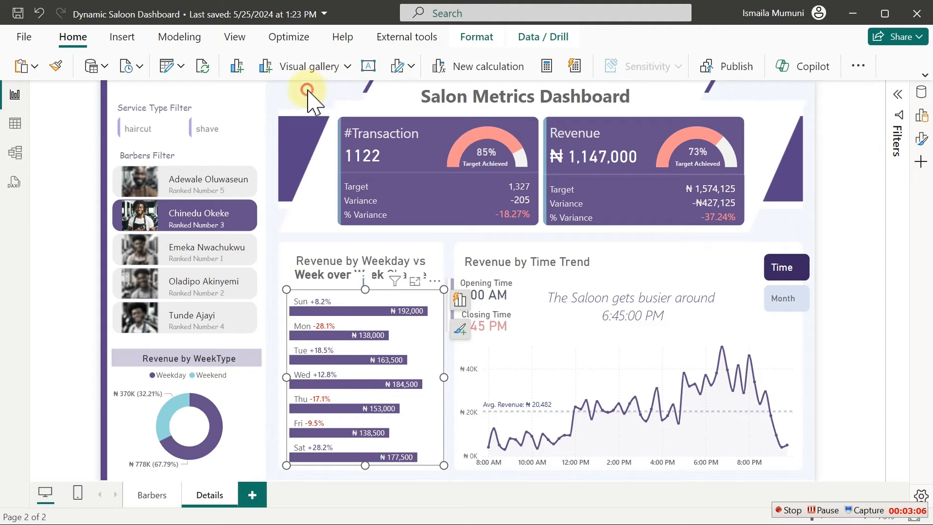
{"action": "left_click", "coordinate": [312, 97]}
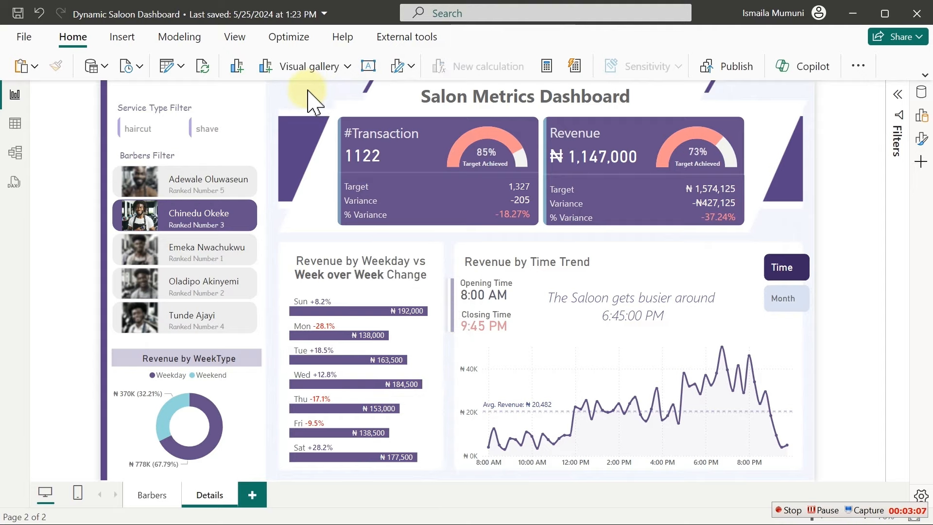
{"action": "left_click", "coordinate": [853, 15]}
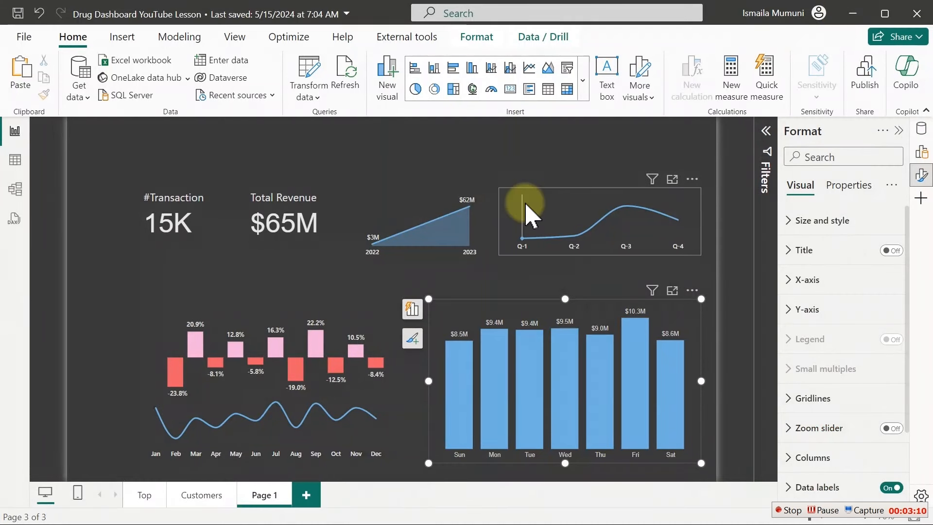
Step: Move the weekday revenue chart over the month-over-month chart and place a duplicate of it in the vacated area
{"action": "mouse_move", "coordinate": [487, 177]}
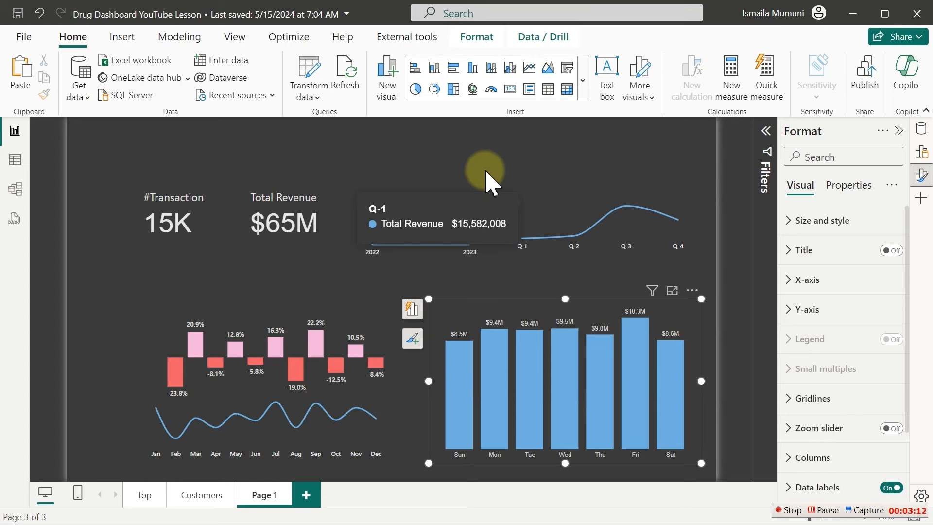
{"action": "left_click", "coordinate": [538, 317]}
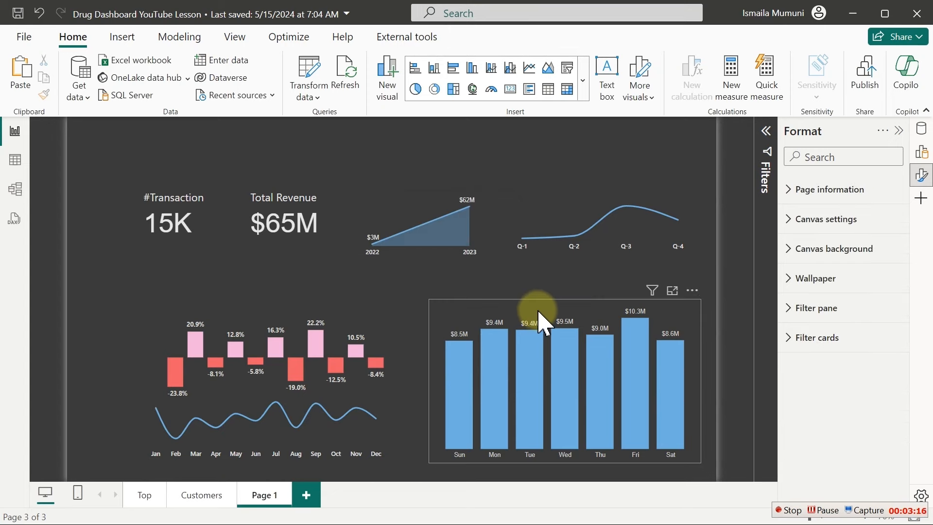
{"action": "left_click", "coordinate": [539, 321]}
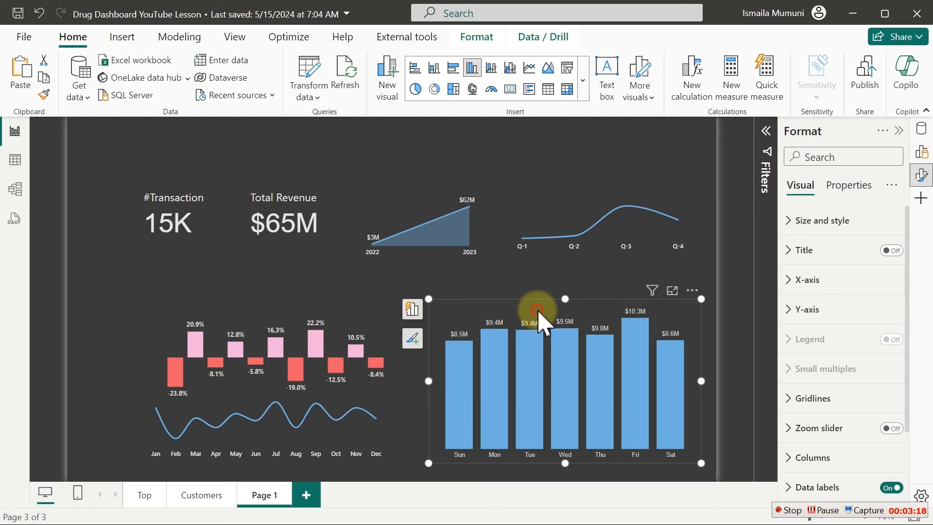
{"action": "left_click_drag", "start_coordinate": [539, 314], "coordinate": [141, 224]}
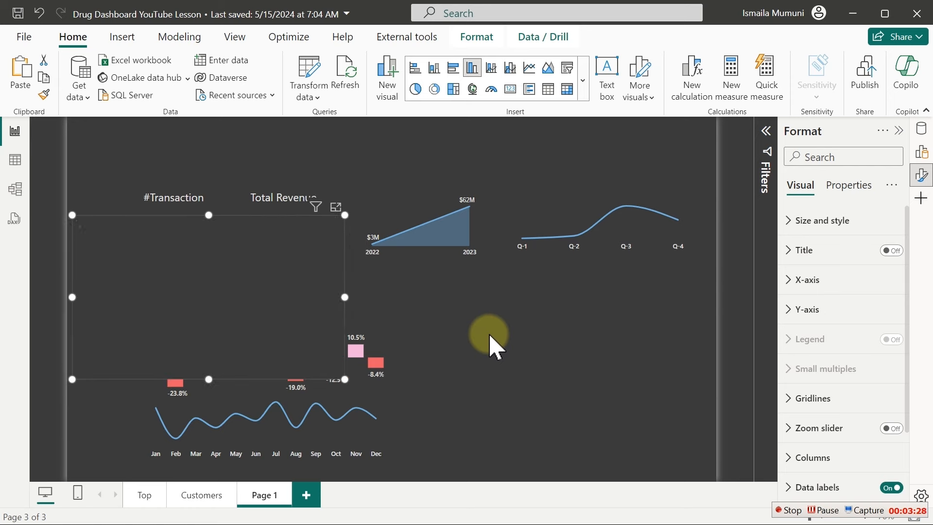
{"action": "left_click_drag", "start_coordinate": [208, 229], "coordinate": [541, 312]}
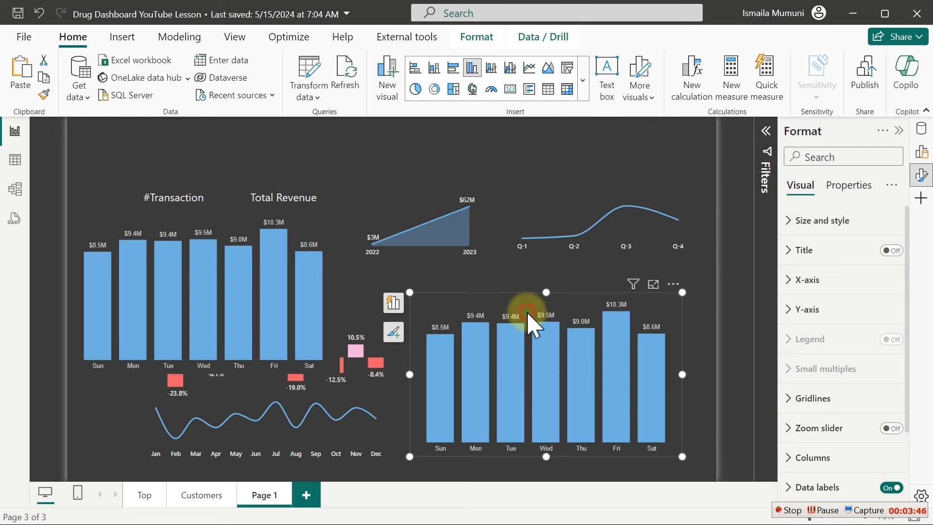
Step: Convert the duplicated weekday revenue chart to a matrix and show the field list instead of the format settings
{"action": "left_click", "coordinate": [567, 89]}
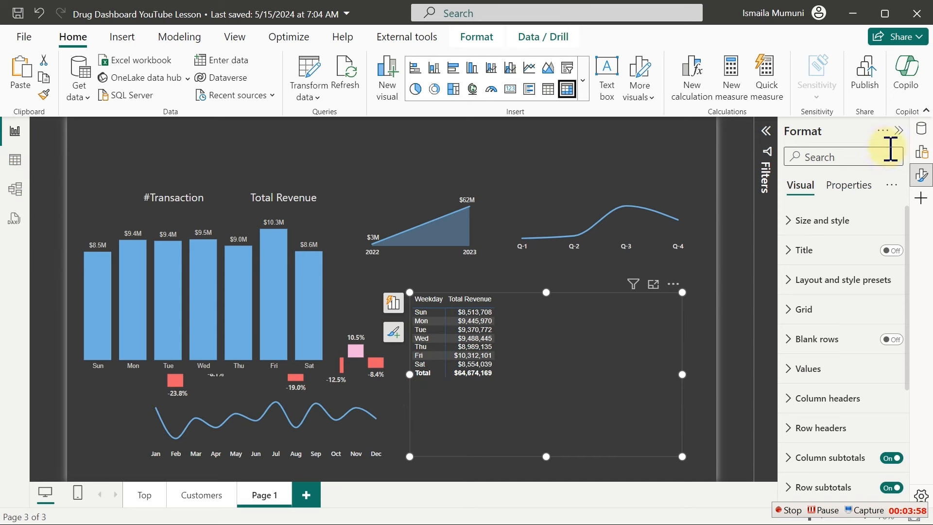
{"action": "left_click", "coordinate": [923, 130]}
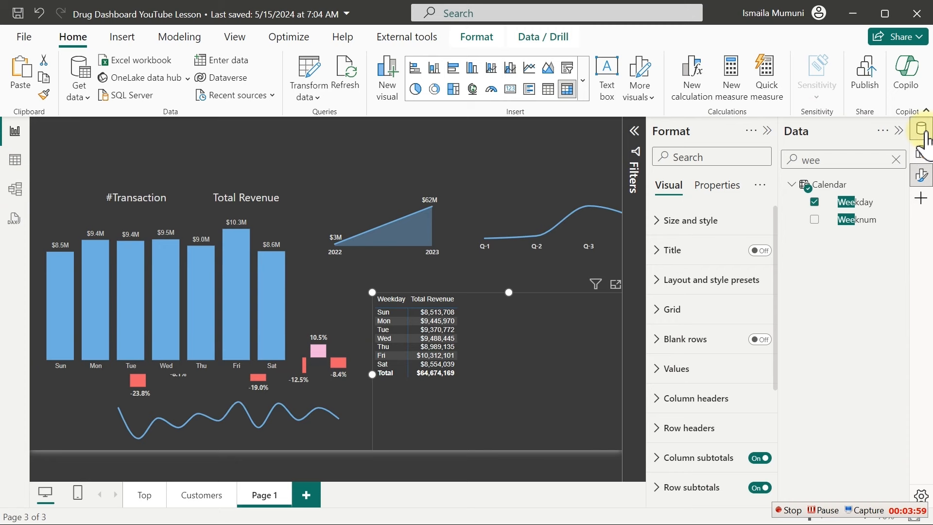
{"action": "left_click", "coordinate": [922, 176]}
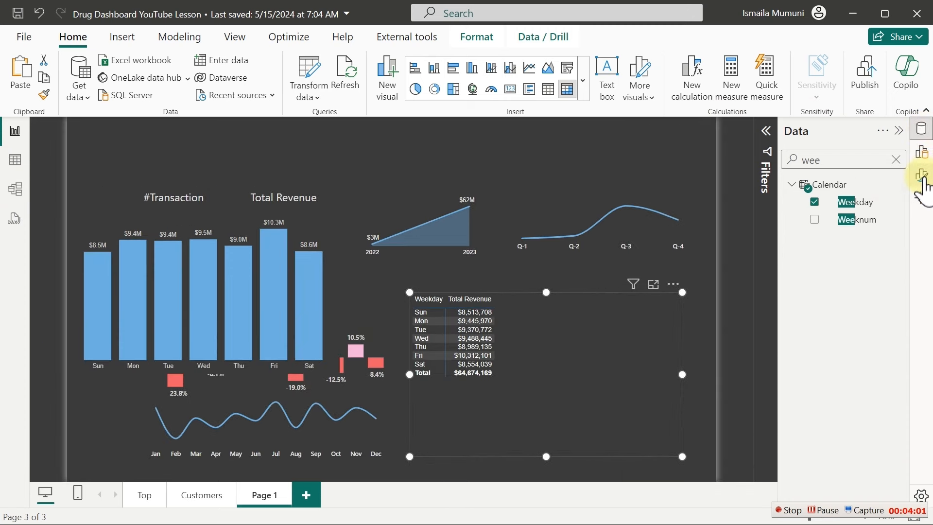
Step: Clear the field search and add DrugName from the DrugLookup table to the weekday revenue matrix
{"action": "left_click", "coordinate": [896, 160]}
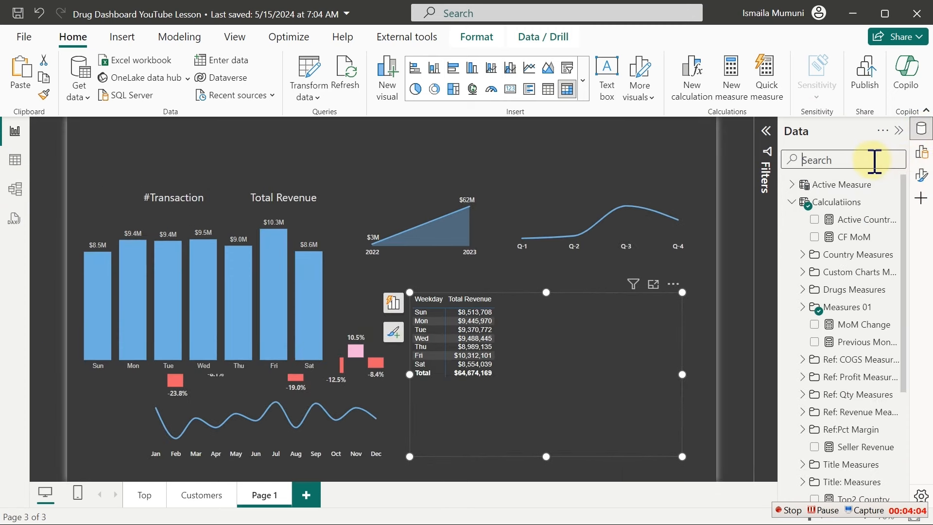
{"action": "type", "text": "drug"}
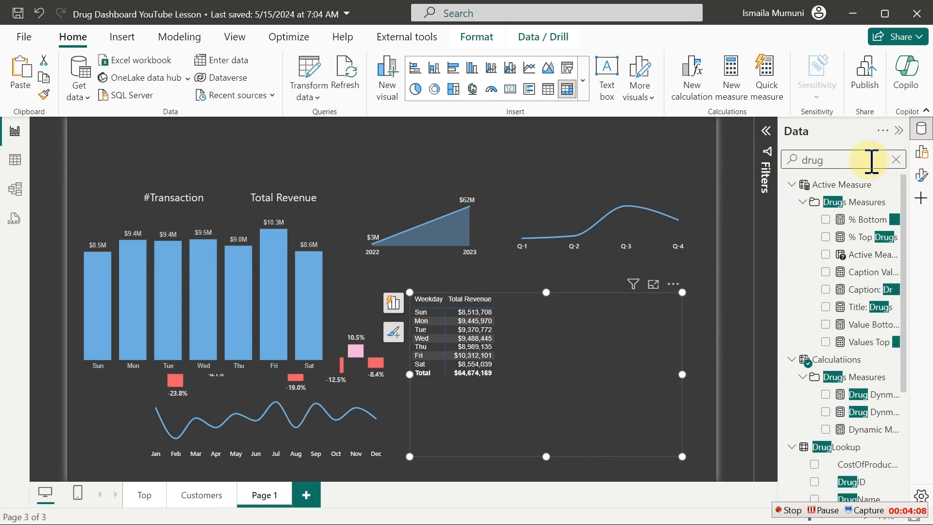
{"action": "key", "text": "BackSpace"}
{"action": "key", "text": "BackSpace"}
{"action": "key", "text": "BackSpace"}
{"action": "key", "text": "BackSpace"}
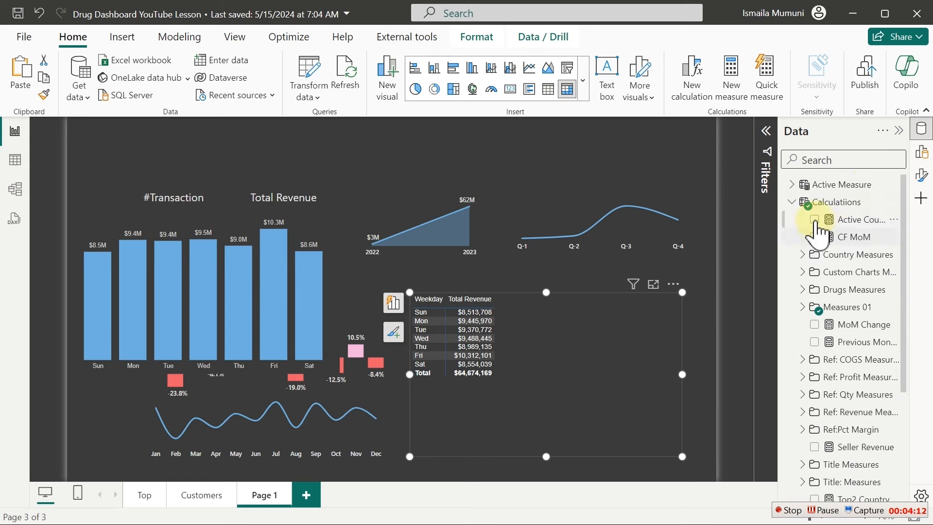
{"action": "left_click", "coordinate": [792, 201]}
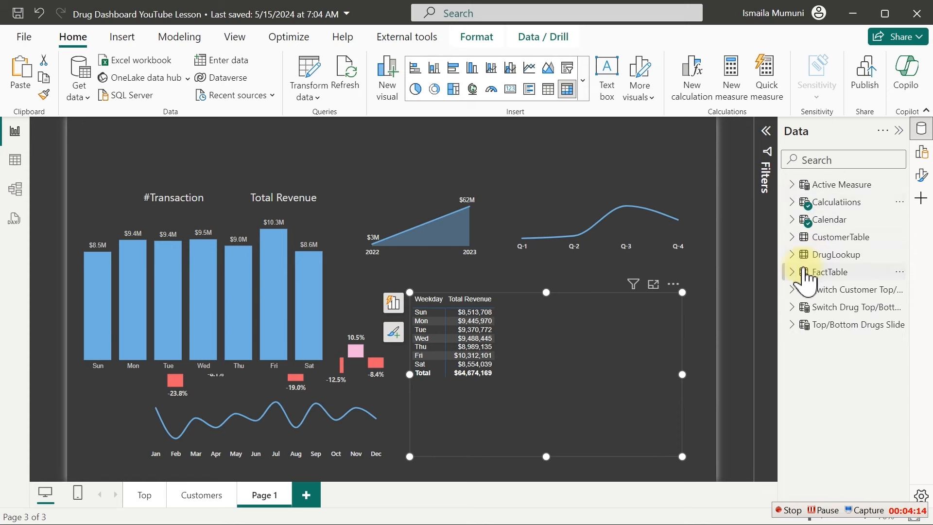
{"action": "left_click", "coordinate": [793, 255]}
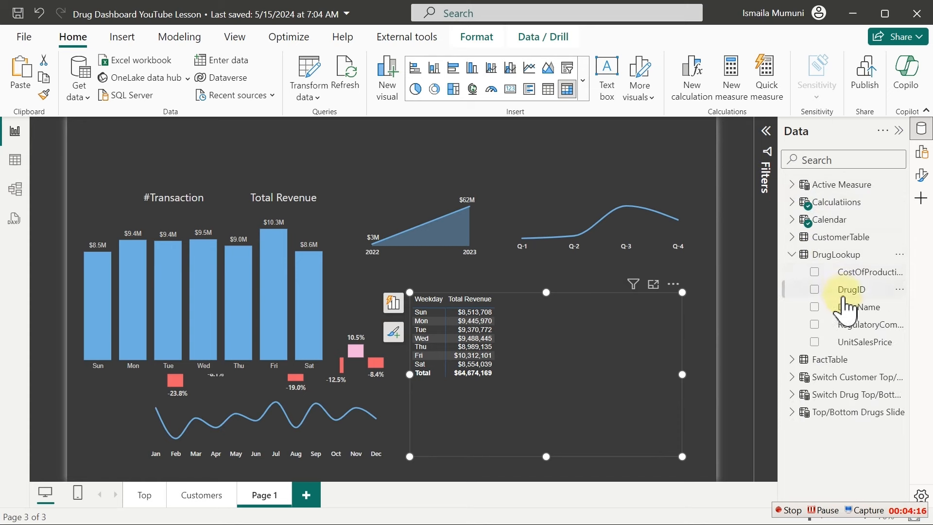
{"action": "left_click", "coordinate": [815, 307]}
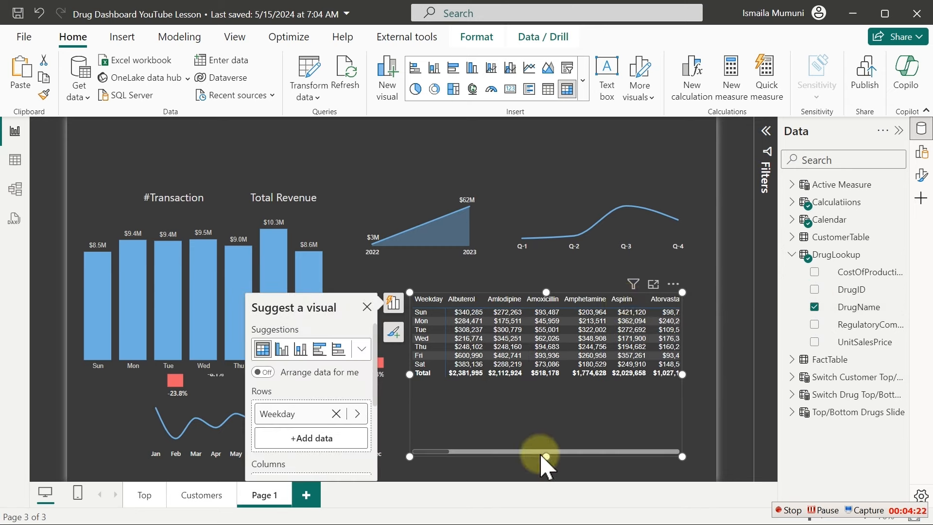
Step: Shift the matrix slightly away from the neighbouring charts and review its row, column and value fields
{"action": "left_click_drag", "start_coordinate": [539, 458], "coordinate": [521, 448]}
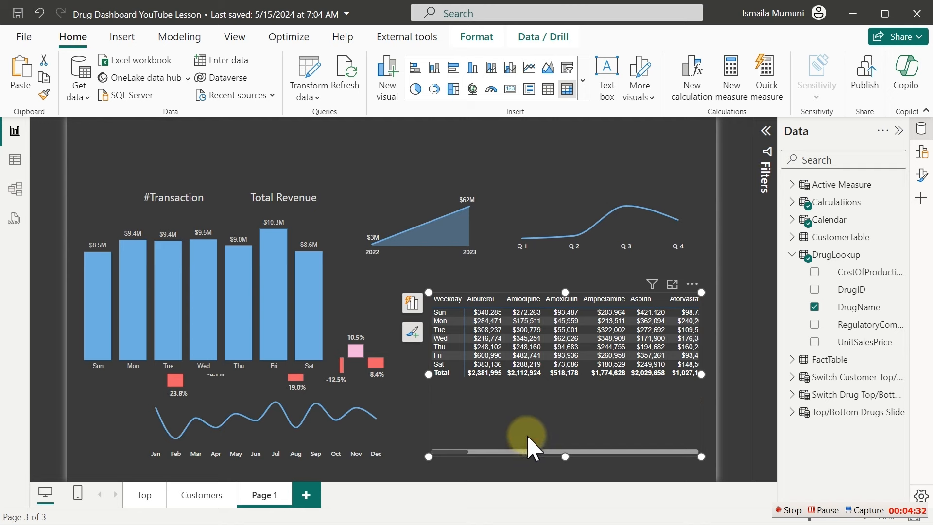
{"action": "left_click_drag", "start_coordinate": [530, 440], "coordinate": [525, 435]}
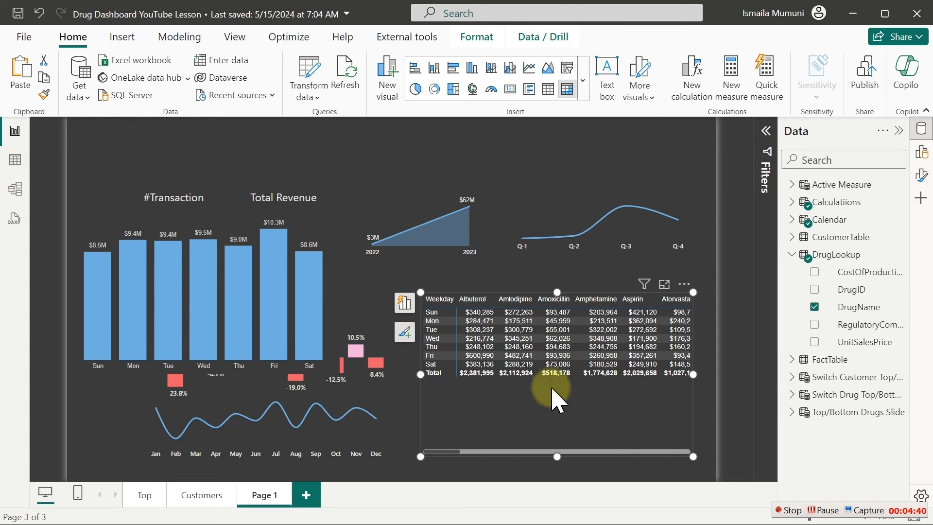
{"action": "left_click", "coordinate": [405, 305]}
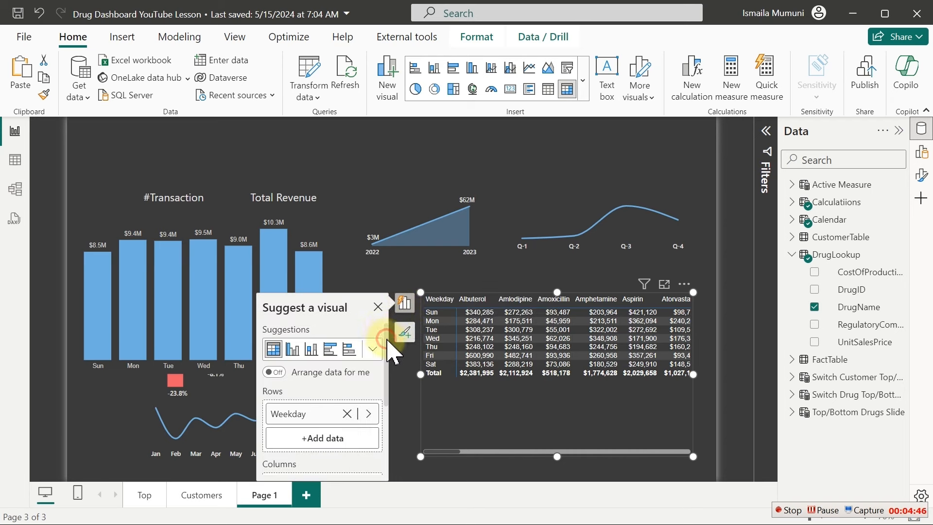
{"action": "scroll", "coordinate": [385, 355], "scroll_direction": "down", "scroll_amount": 2}
{"action": "left_click_drag", "start_coordinate": [387, 361], "coordinate": [388, 405]}
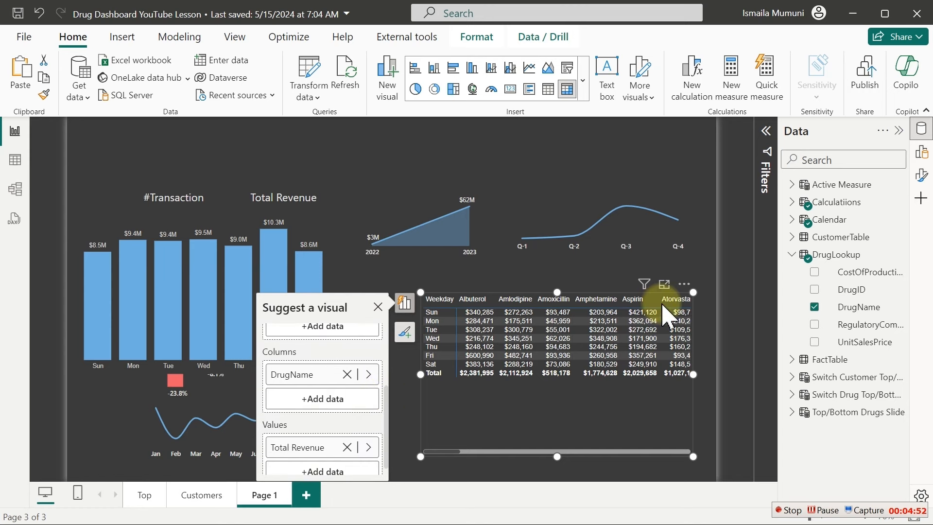
Step: Filter the matrix's DrugName to the Top 5 by Total Revenue using a Top N filter, and collapse the filter settings
{"action": "left_click", "coordinate": [767, 131]}
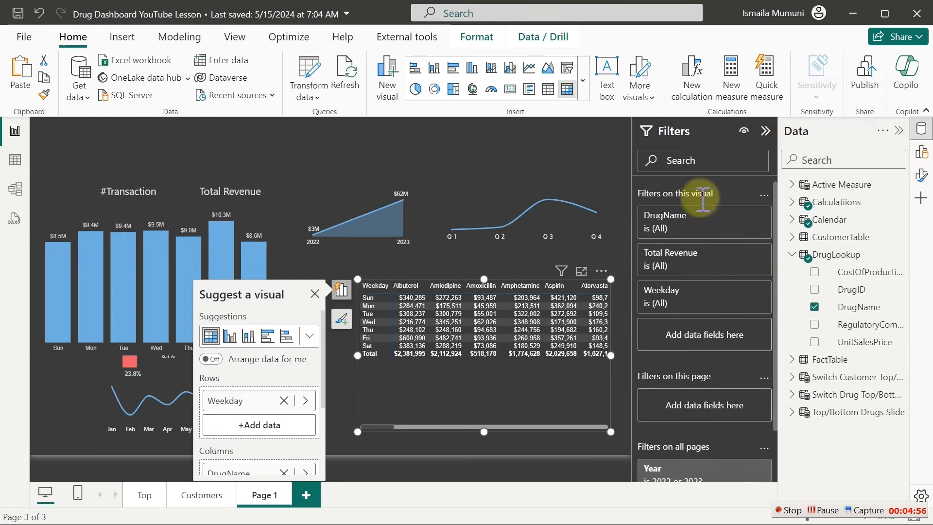
{"action": "left_click", "coordinate": [741, 216]}
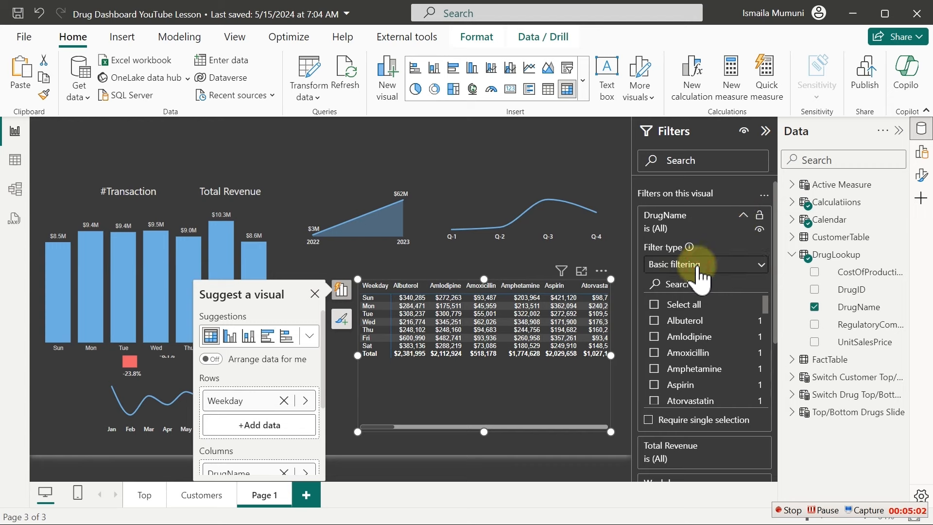
{"action": "left_click", "coordinate": [700, 272]}
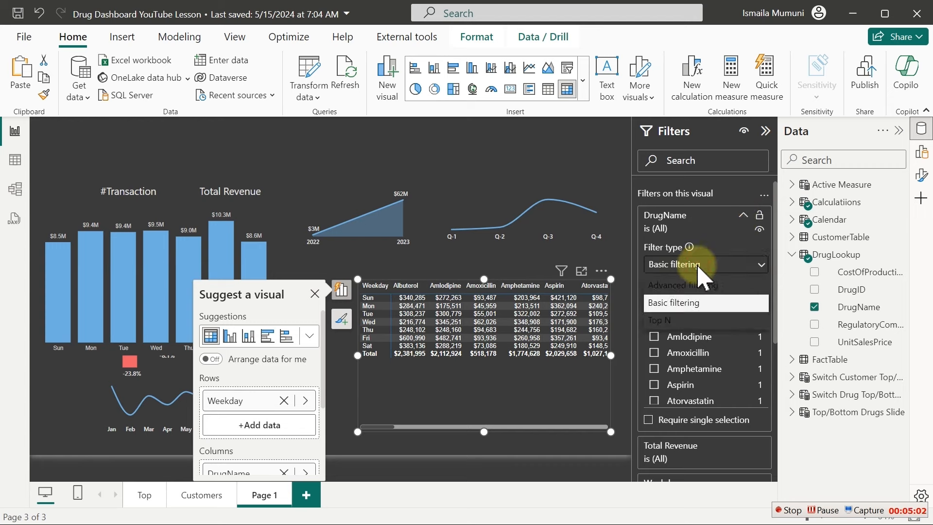
{"action": "left_click", "coordinate": [670, 321]}
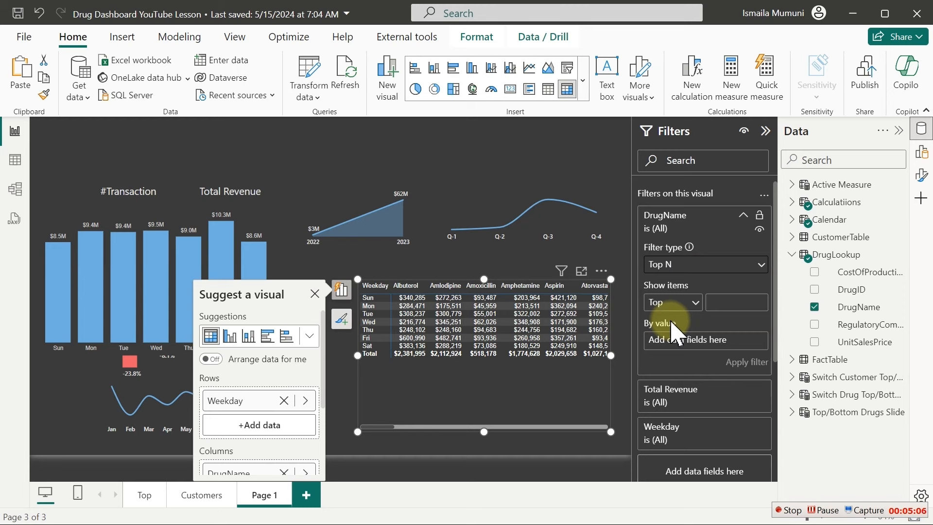
{"action": "left_click", "coordinate": [721, 306]}
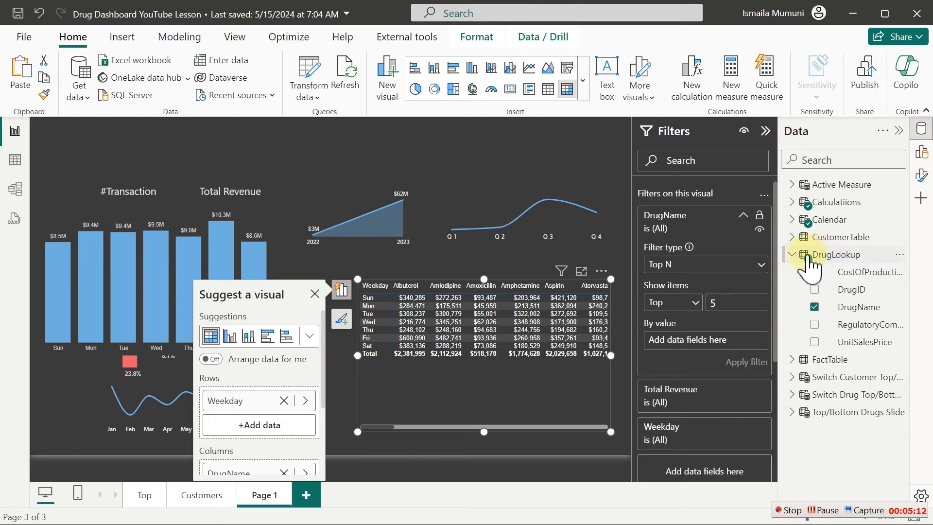
{"action": "left_click", "coordinate": [828, 159]}
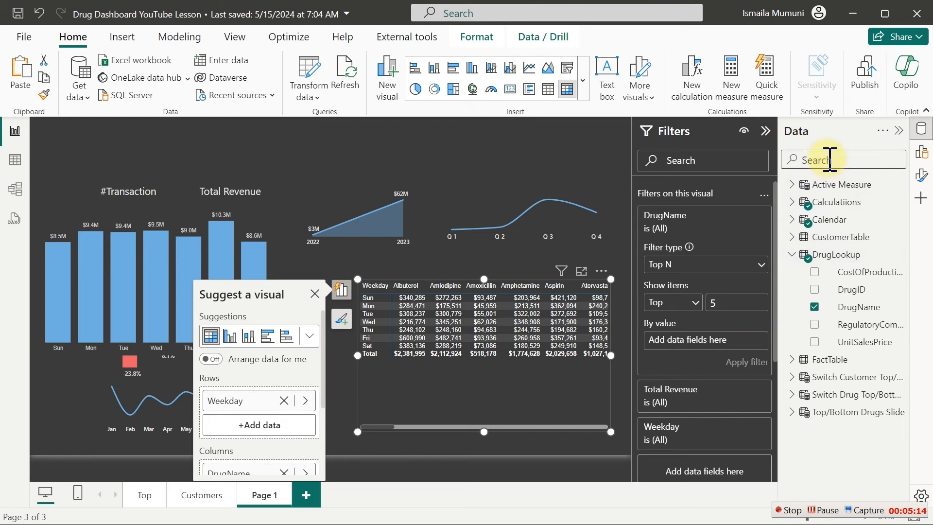
{"action": "type", "text": "tot"}
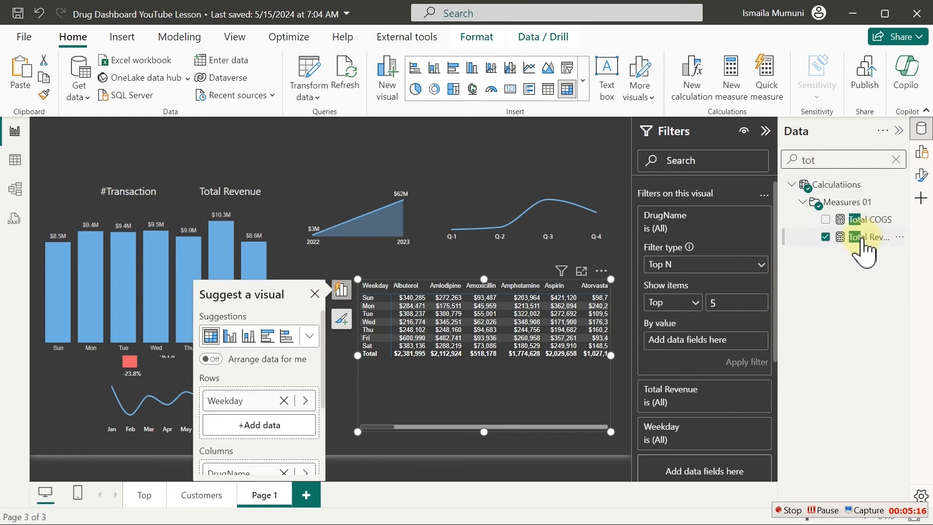
{"action": "left_click_drag", "start_coordinate": [800, 321], "coordinate": [727, 352]}
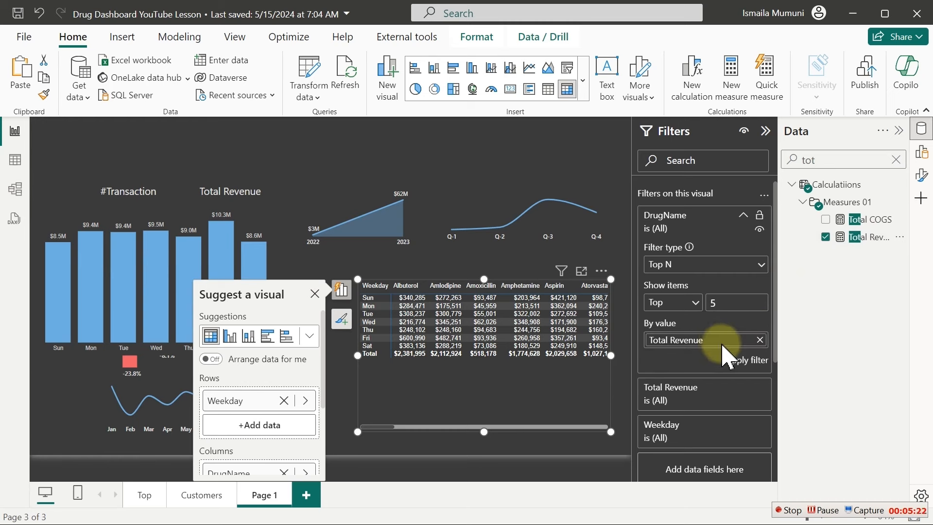
{"action": "left_click", "coordinate": [739, 359]}
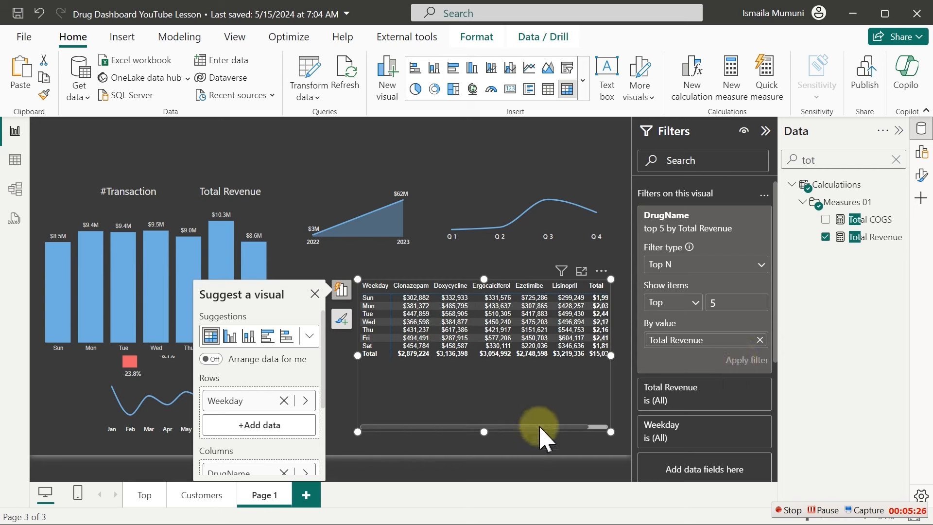
{"action": "mouse_move", "coordinate": [540, 427]}
{"action": "left_mouse_down"}
{"action": "mouse_move", "coordinate": [578, 433]}
{"action": "mouse_move", "coordinate": [522, 429]}
{"action": "left_mouse_up"}
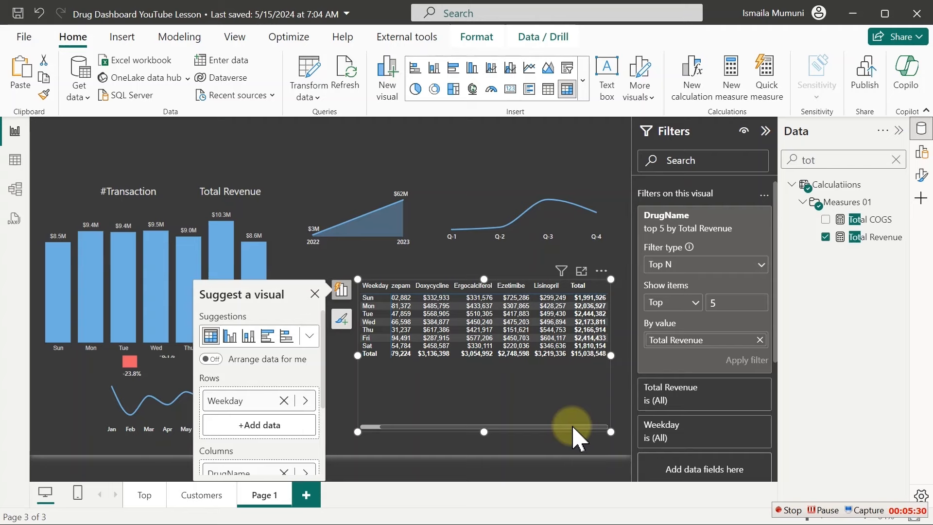
{"action": "left_click", "coordinate": [764, 131]}
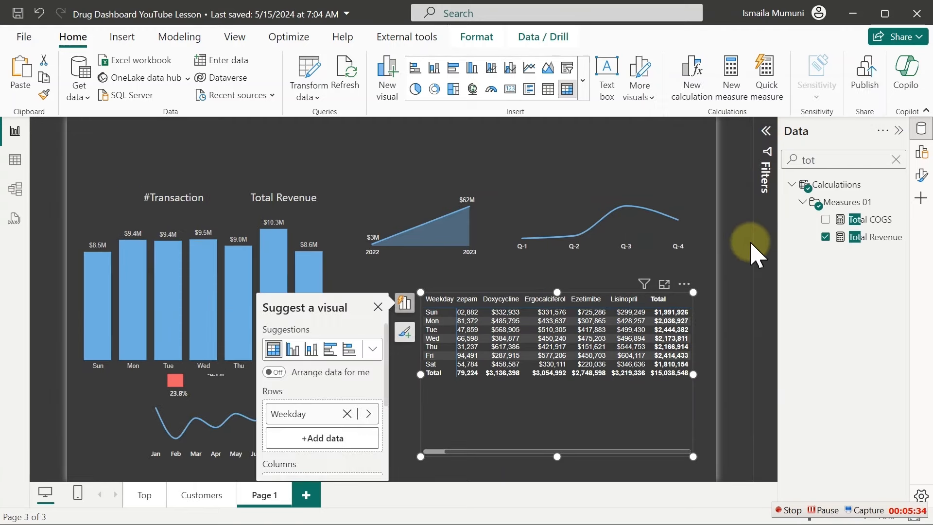
Step: Turn off the matrix's column subtotals and row subtotals in its format settings
{"action": "left_click", "coordinate": [921, 129]}
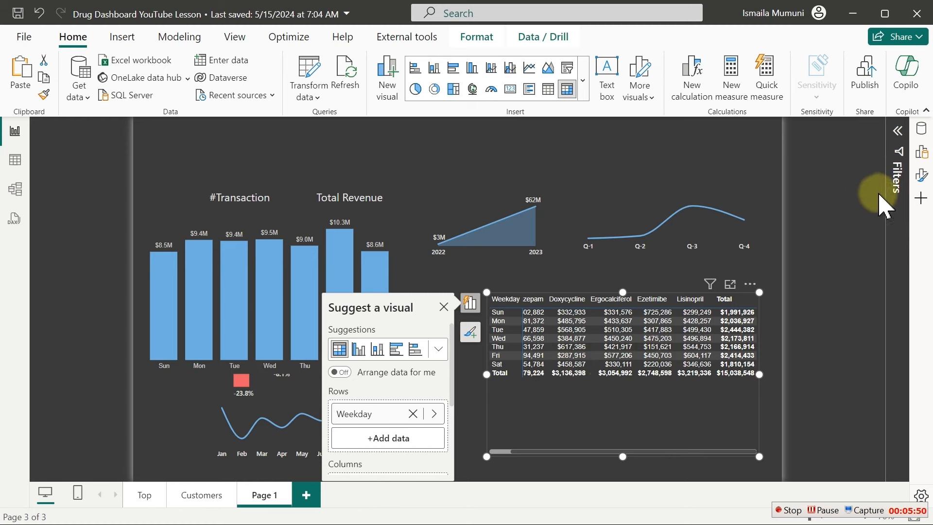
{"action": "left_click", "coordinate": [922, 176]}
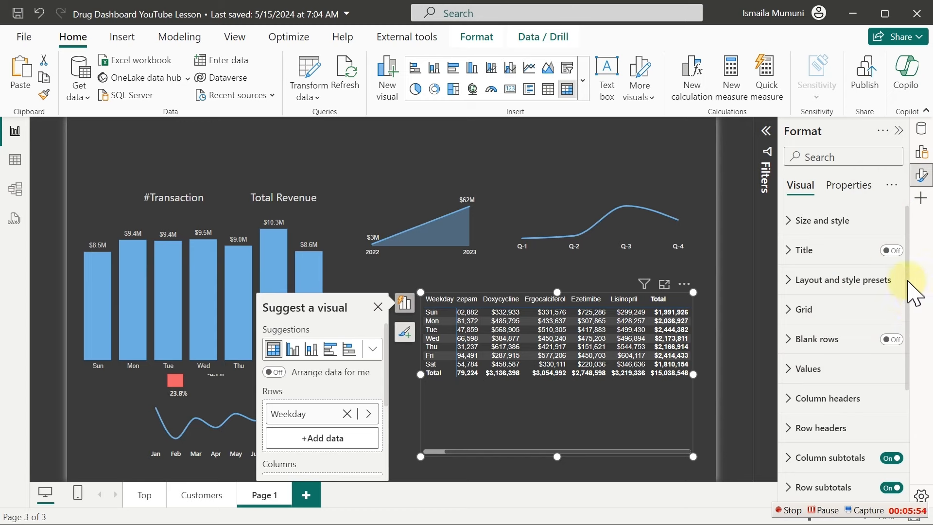
{"action": "scroll", "coordinate": [908, 302], "scroll_direction": "down", "scroll_amount": 1}
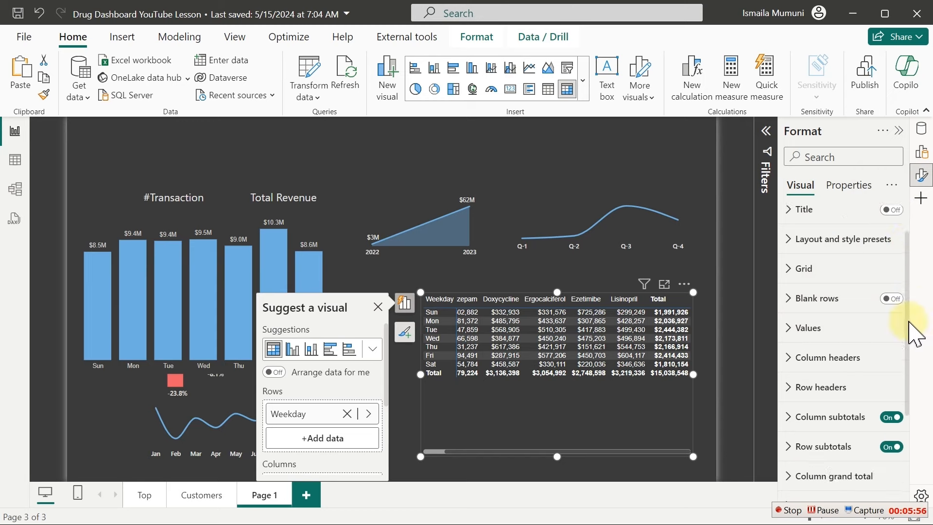
{"action": "scroll", "coordinate": [914, 331], "scroll_direction": "down", "scroll_amount": 2}
{"action": "left_click", "coordinate": [891, 317]}
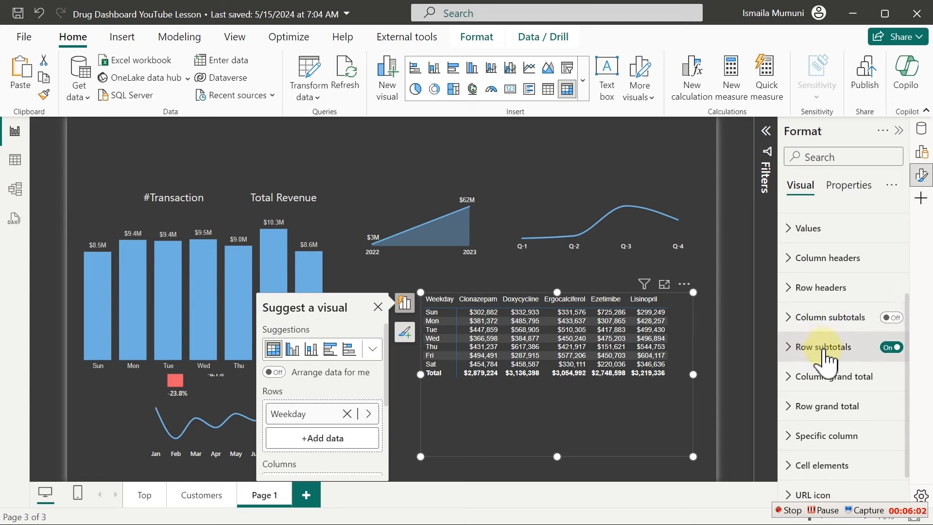
{"action": "left_click", "coordinate": [895, 348]}
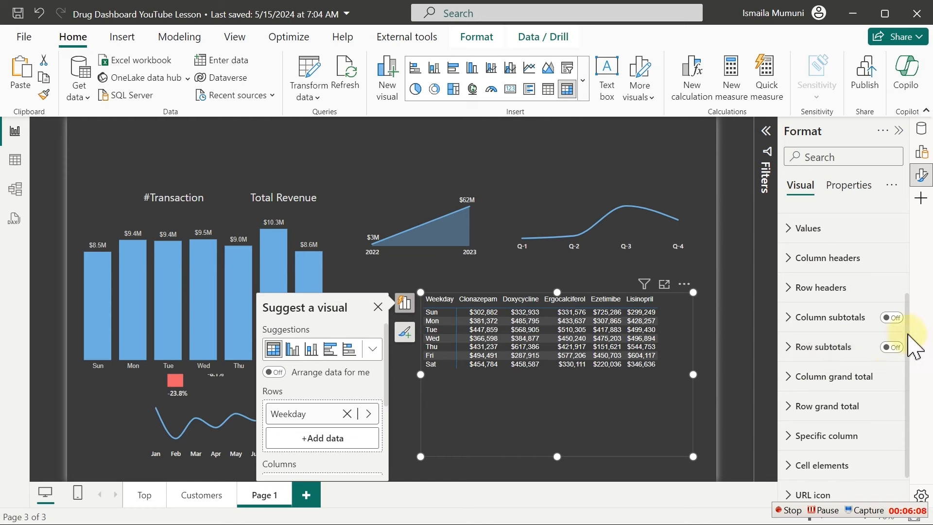
Step: Turn on horizontal and vertical gridlines for the matrix and expand the vertical gridline settings
{"action": "scroll", "coordinate": [914, 243], "scroll_direction": "up", "scroll_amount": 3}
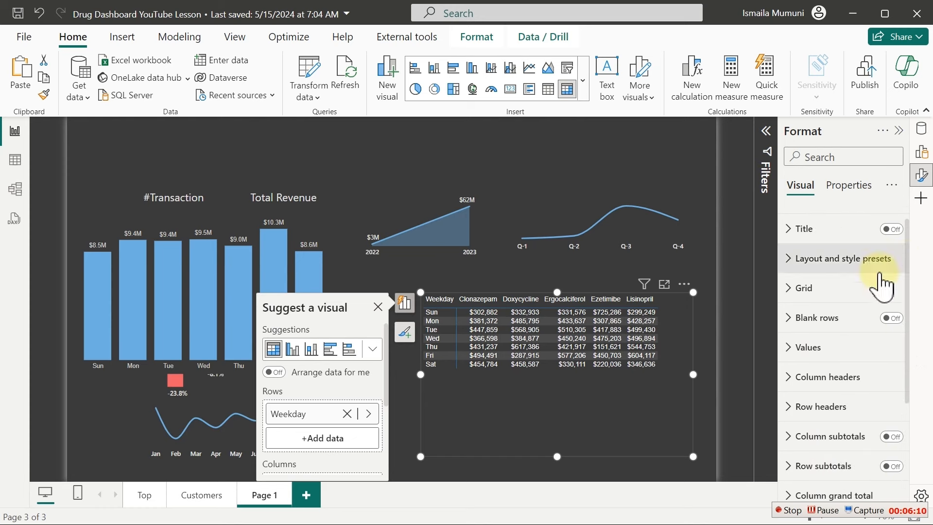
{"action": "left_click", "coordinate": [812, 292]}
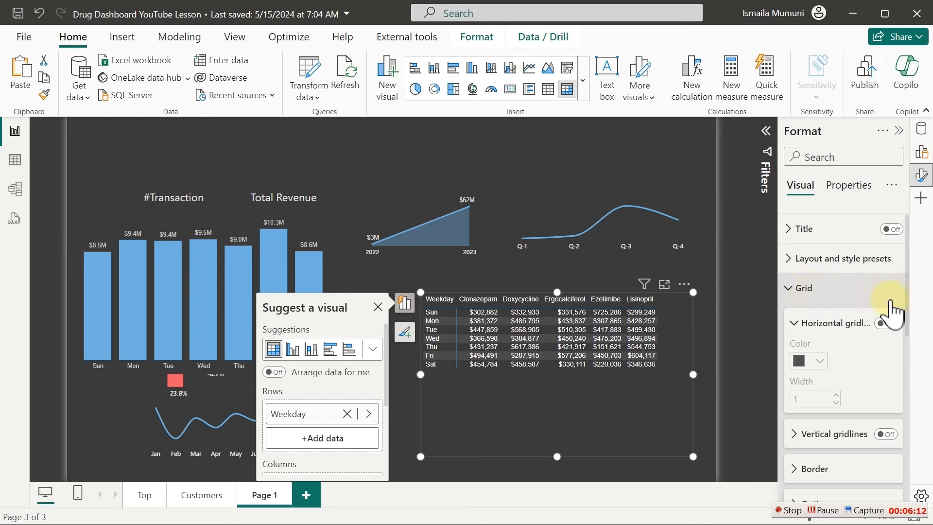
{"action": "left_click", "coordinate": [882, 323]}
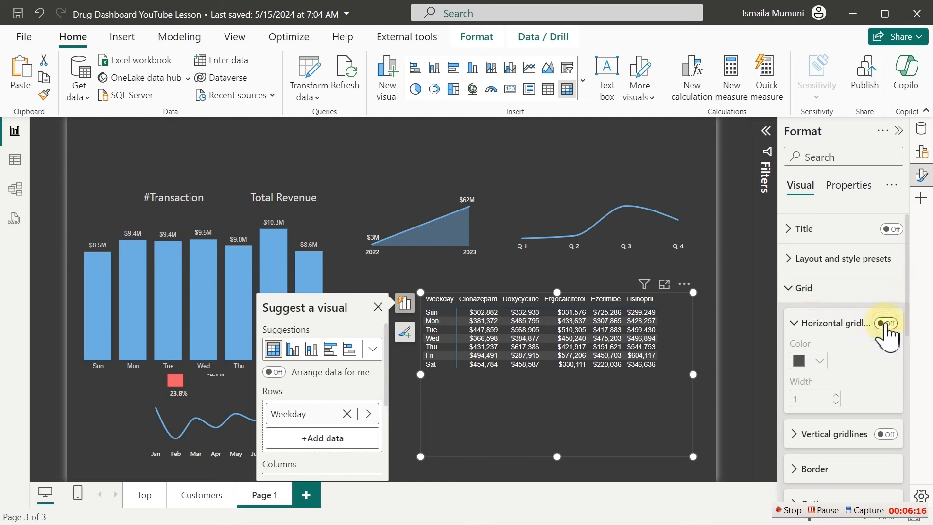
{"action": "left_click", "coordinate": [884, 434]}
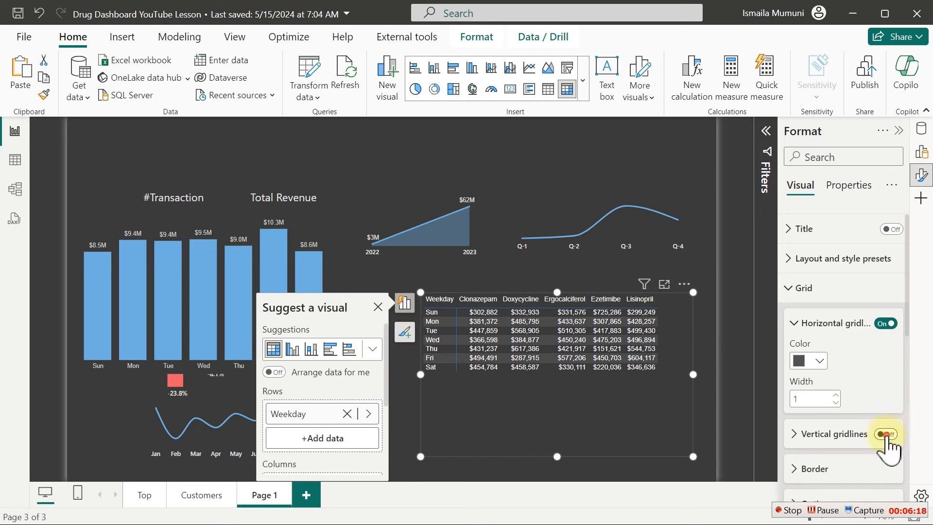
{"action": "left_click", "coordinate": [800, 435]}
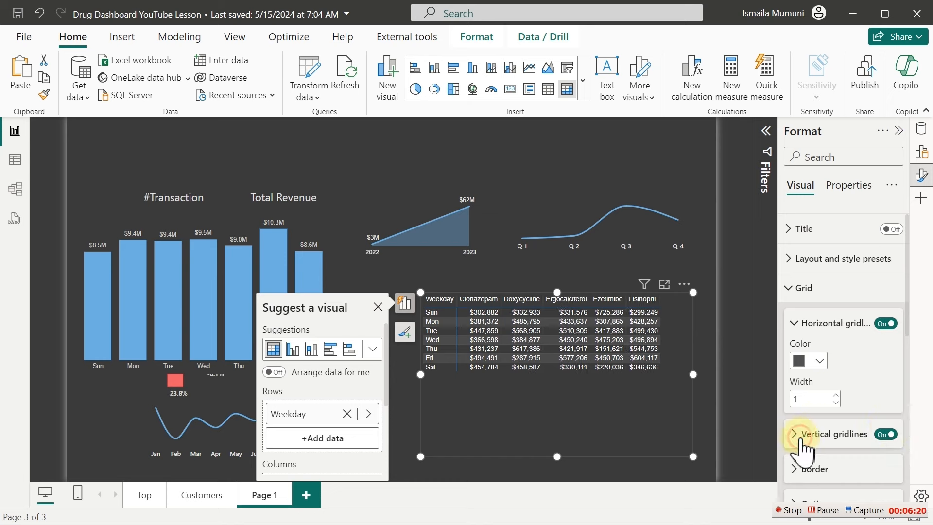
{"action": "left_click", "coordinate": [906, 308]}
{"action": "left_click_drag", "start_coordinate": [905, 307], "coordinate": [911, 362]}
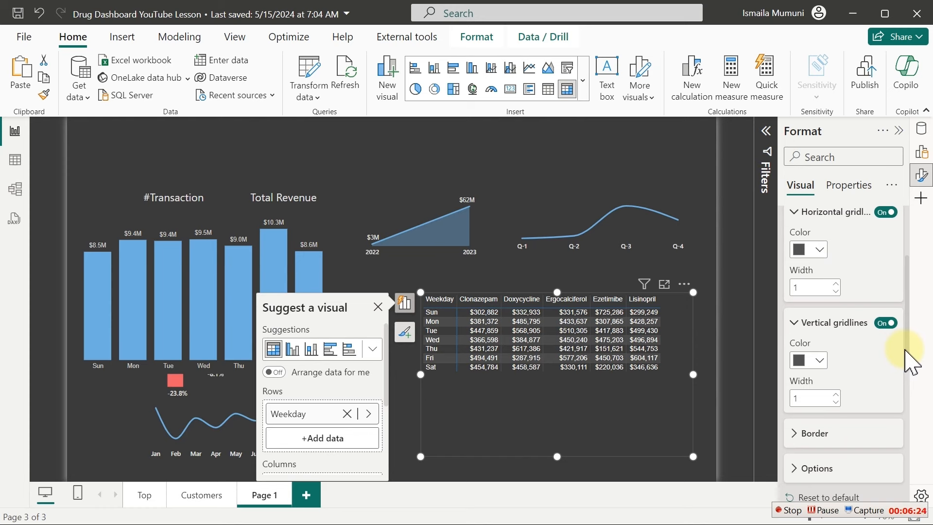
Step: Set the width of both the horizontal and the vertical gridlines to 10
{"action": "double_click", "coordinate": [821, 287]}
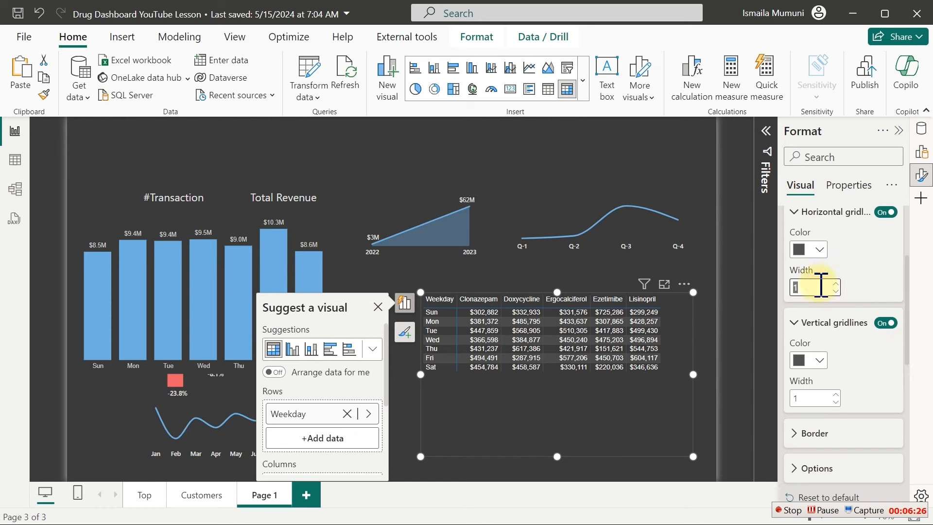
{"action": "type", "text": "1"}
{"action": "double_click", "coordinate": [819, 397]}
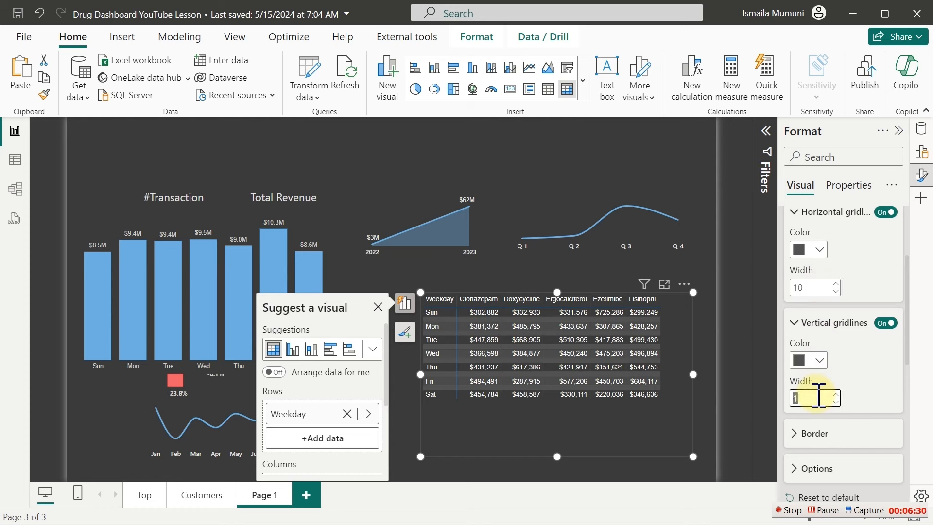
{"action": "type", "text": "10"}
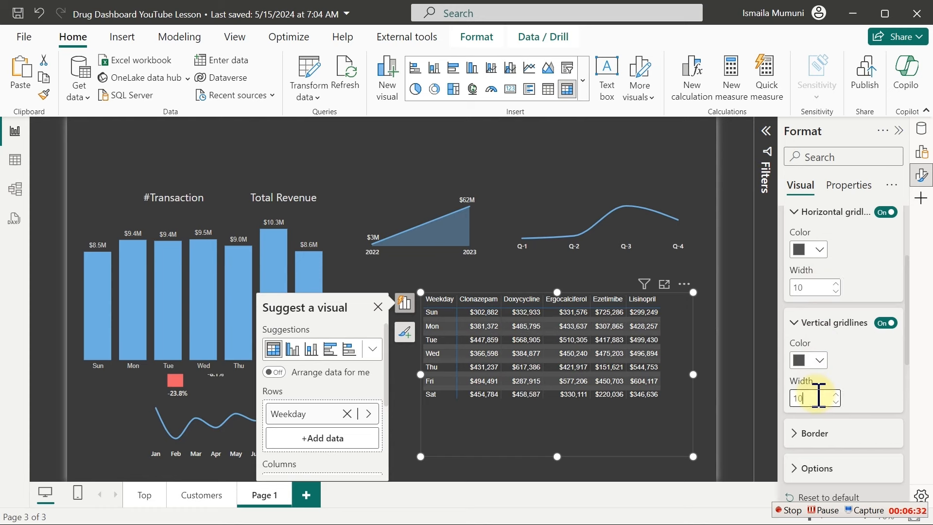
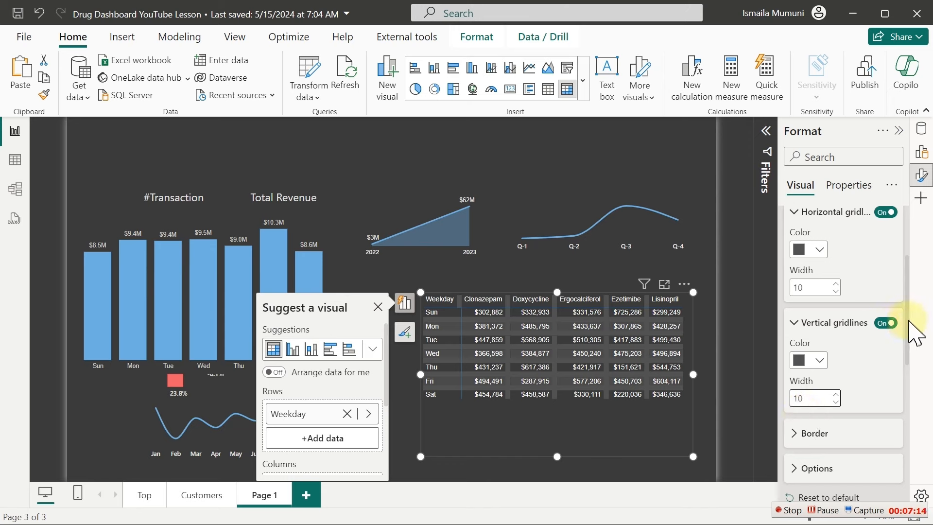
Step: Collapse the matrix's grid settings and set the font size of its values to 13
{"action": "left_click_drag", "start_coordinate": [908, 319], "coordinate": [909, 252]}
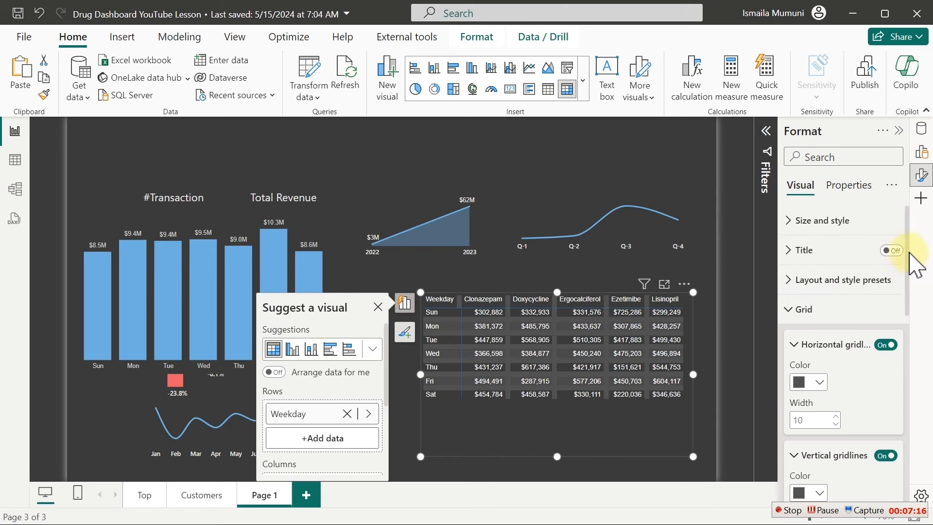
{"action": "left_click", "coordinate": [802, 309]}
{"action": "left_click", "coordinate": [805, 369]}
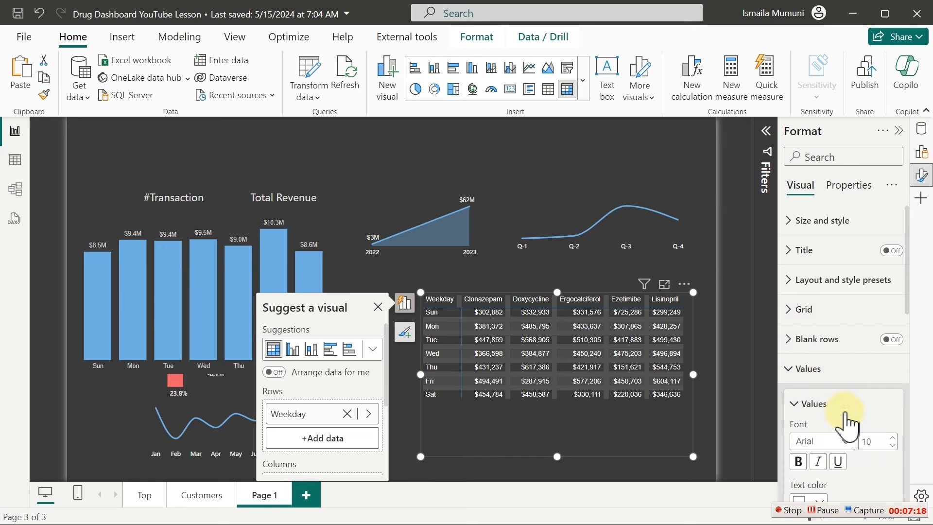
{"action": "left_click", "coordinate": [881, 441]}
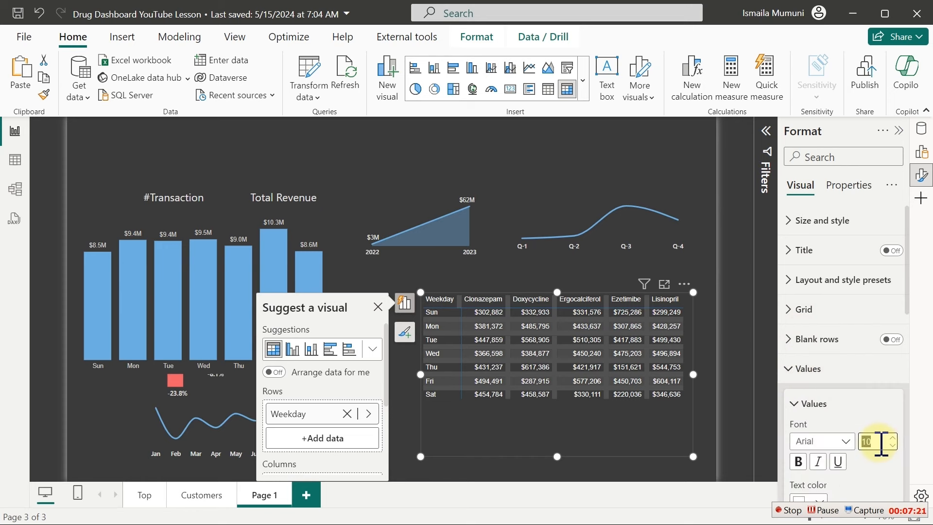
{"action": "type", "text": "13"}
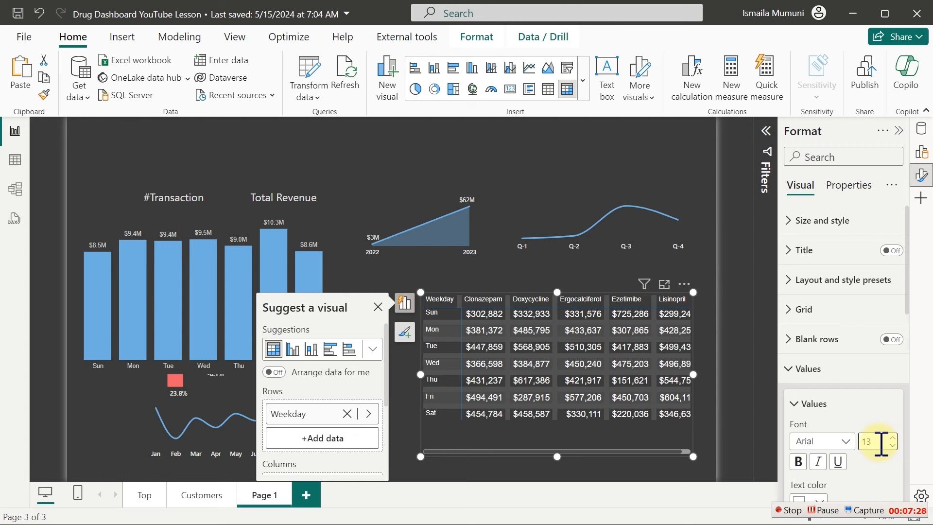
Step: Set the font size of the matrix's column headers to 12
{"action": "left_click", "coordinate": [808, 369]}
{"action": "left_click", "coordinate": [817, 398]}
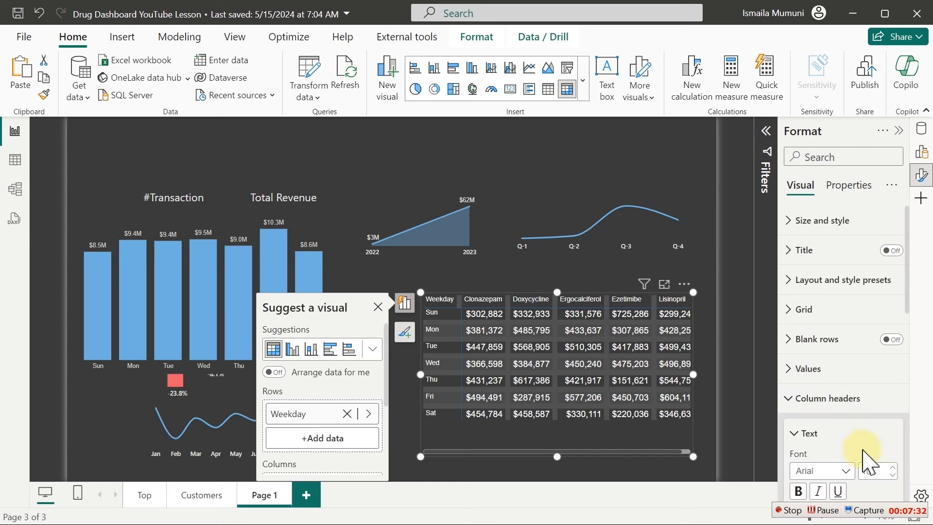
{"action": "left_click", "coordinate": [876, 470]}
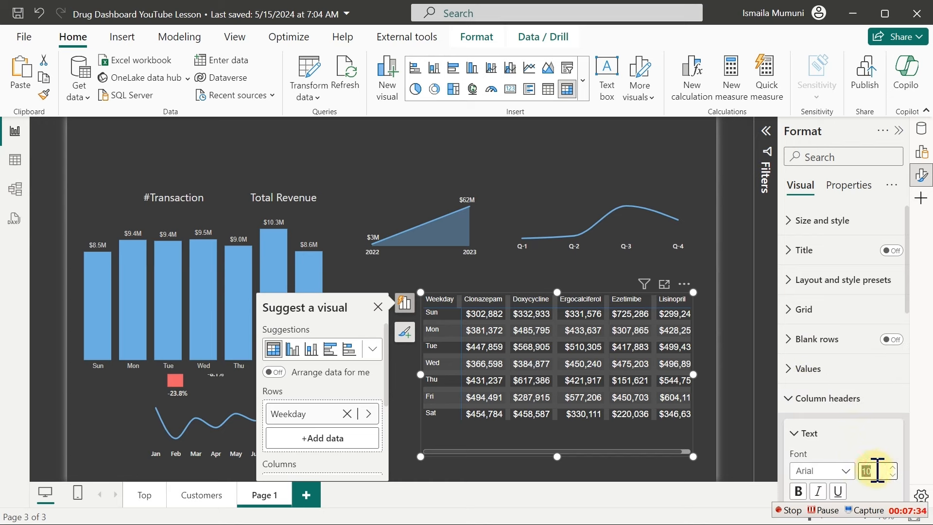
{"action": "type", "text": "12"}
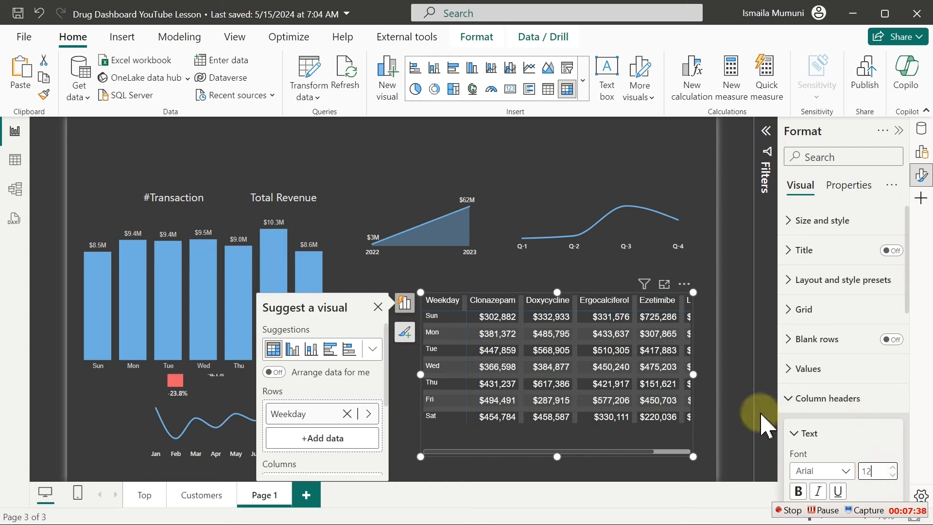
Step: Shift the matrix slightly toward the line chart beside it and widen it to the page's edge so all five drug columns fit
{"action": "left_click", "coordinate": [694, 374]}
{"action": "left_click_drag", "start_coordinate": [694, 375], "coordinate": [715, 372]}
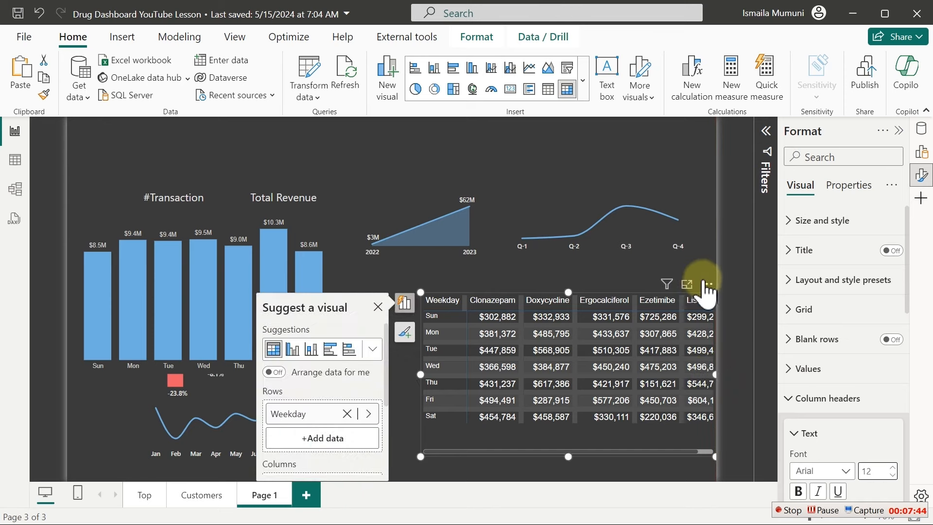
{"action": "left_click_drag", "start_coordinate": [698, 282], "coordinate": [692, 289]}
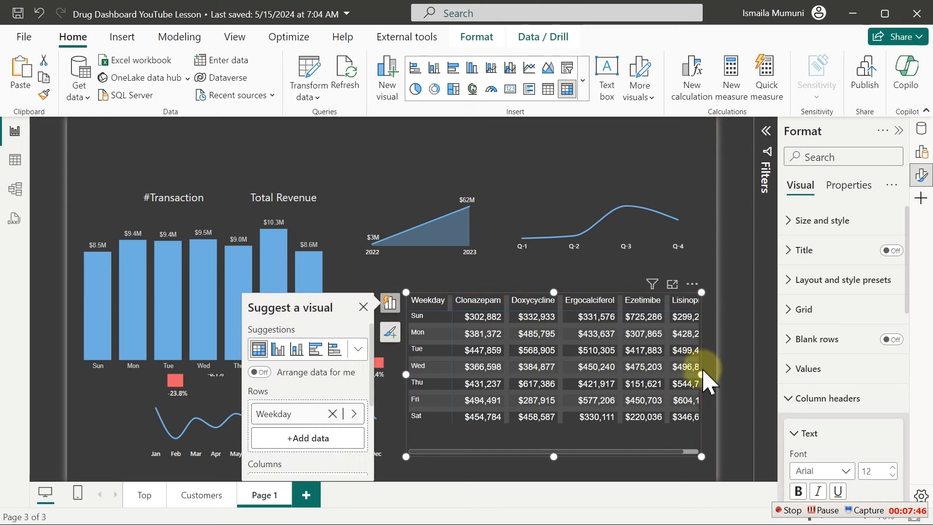
{"action": "left_click_drag", "start_coordinate": [701, 372], "coordinate": [716, 372]}
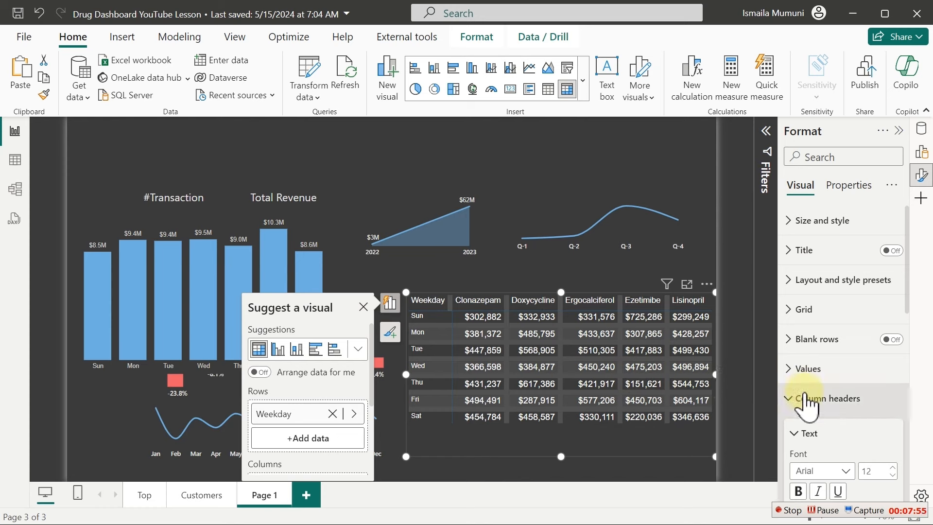
Step: Try Segoe UI Semibold and Segoe UI Bold as the font of the matrix's column headers
{"action": "left_click_drag", "start_coordinate": [911, 306], "coordinate": [912, 370]}
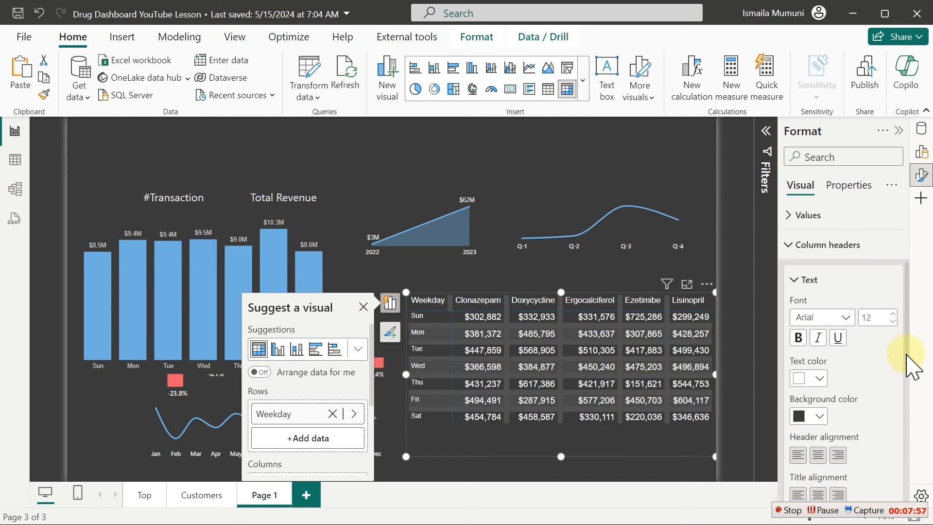
{"action": "left_click", "coordinate": [846, 319]}
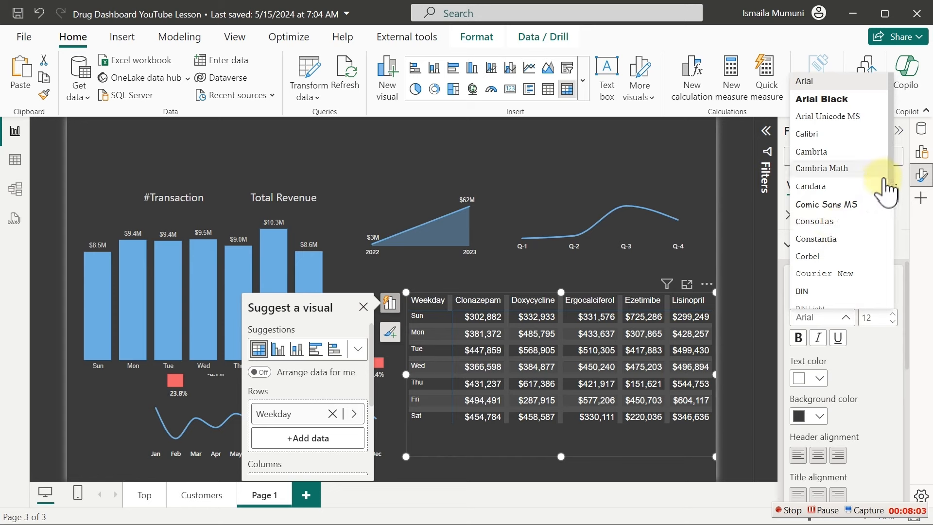
{"action": "scroll", "coordinate": [891, 182], "scroll_direction": "down", "scroll_amount": 1}
{"action": "left_click_drag", "start_coordinate": [891, 181], "coordinate": [882, 267]}
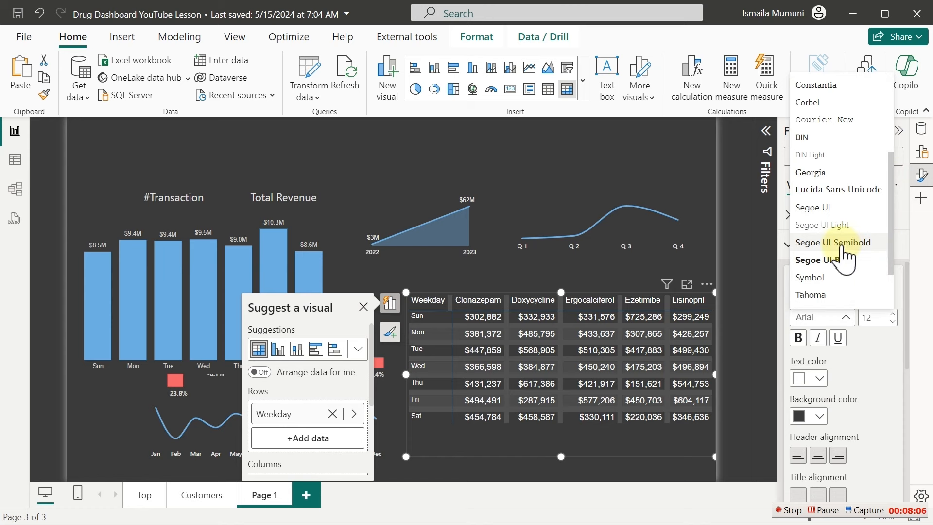
{"action": "left_click", "coordinate": [844, 249]}
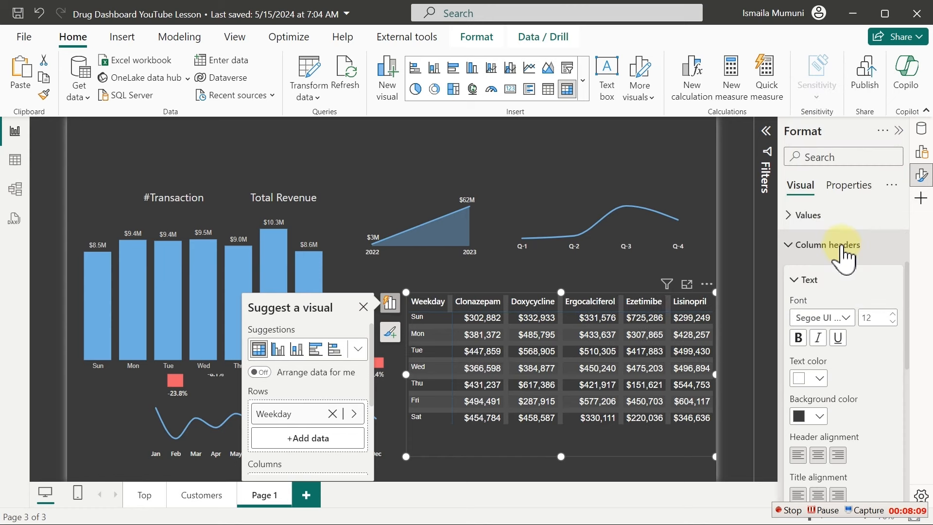
{"action": "left_click", "coordinate": [840, 322]}
{"action": "left_click", "coordinate": [832, 209]}
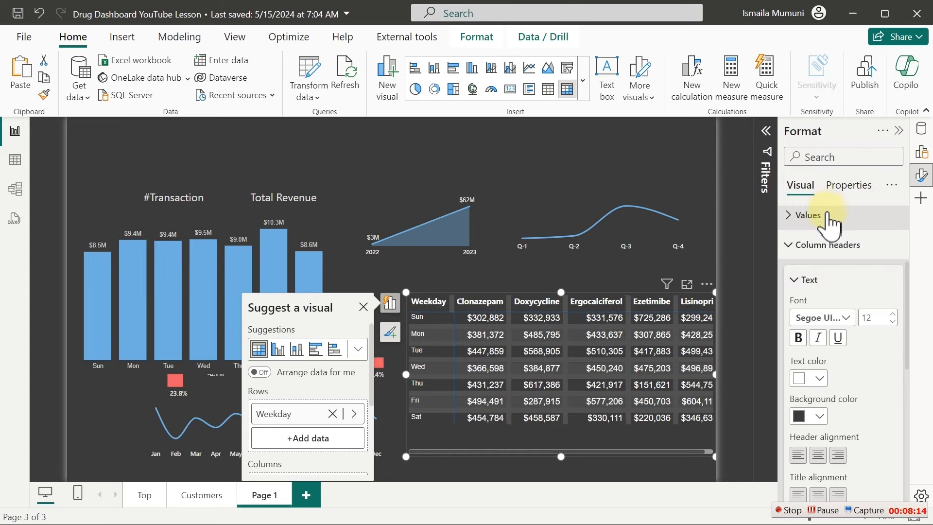
Step: Set the font of the matrix's column headers to Segoe UI Light and collapse the column header settings
{"action": "left_click", "coordinate": [821, 319]}
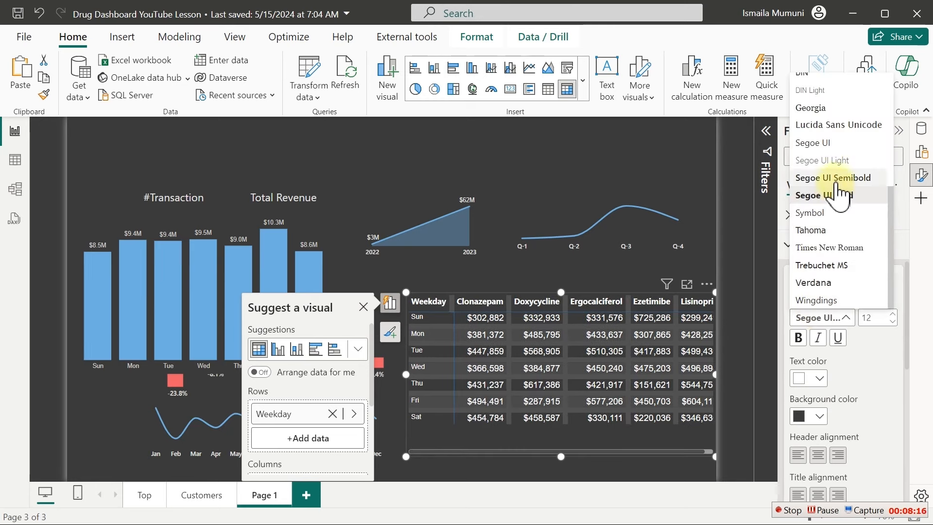
{"action": "left_click", "coordinate": [835, 161]}
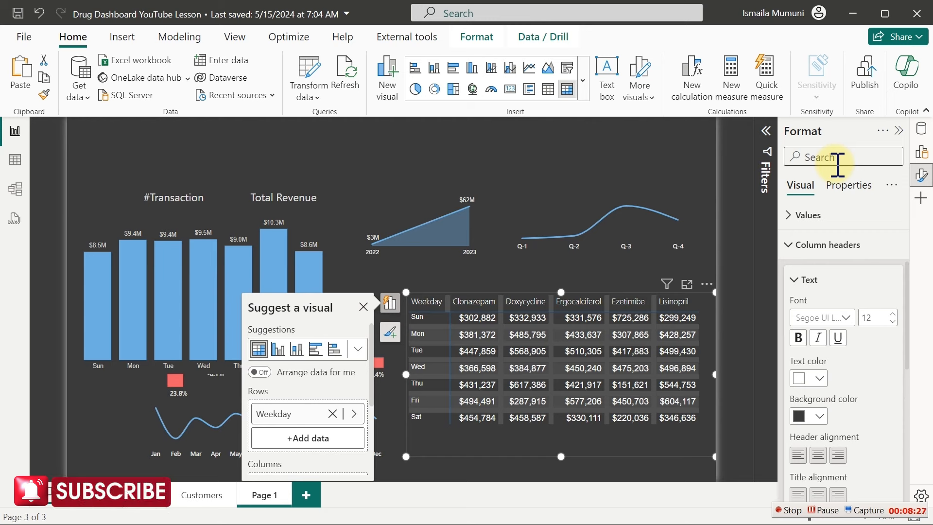
{"action": "left_click", "coordinate": [820, 246]}
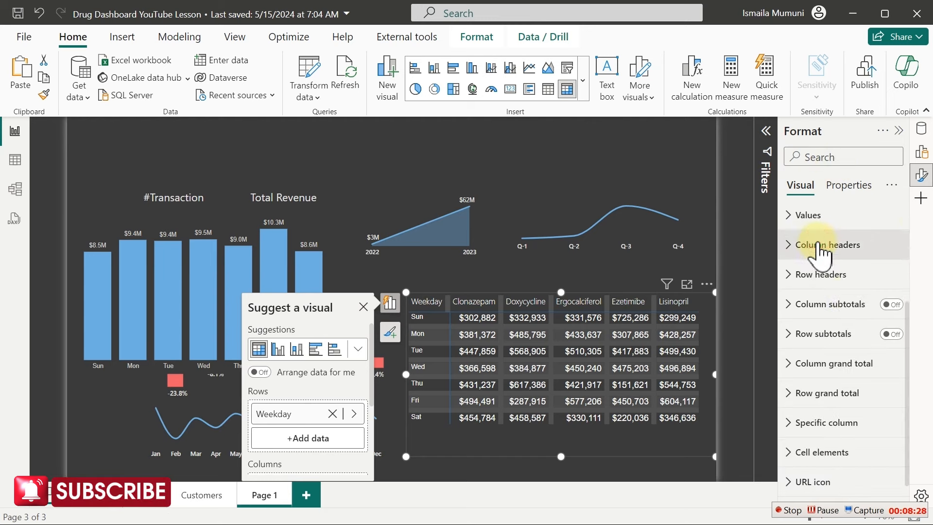
Step: Set the font size of the matrix's row headers to 13, lower the matrix's upper edge slightly, and deselect it
{"action": "left_click", "coordinate": [809, 275]}
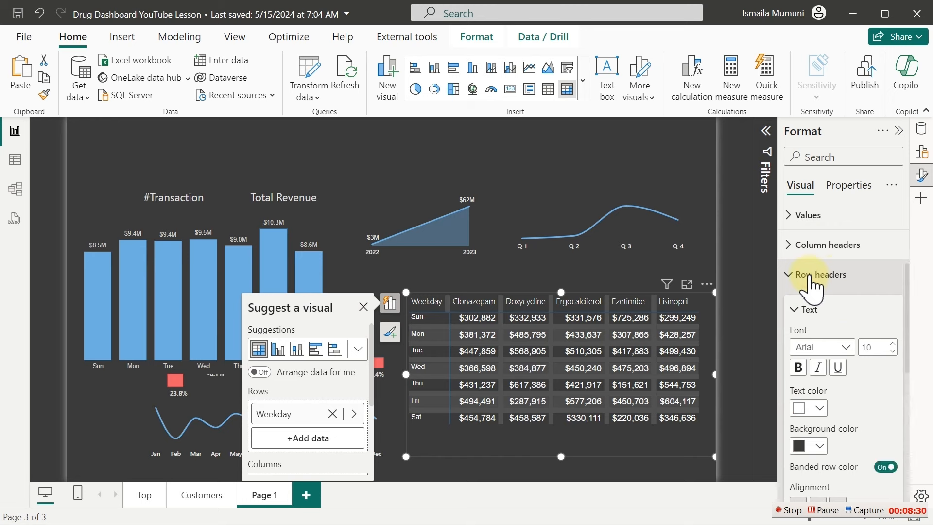
{"action": "left_click", "coordinate": [875, 349]}
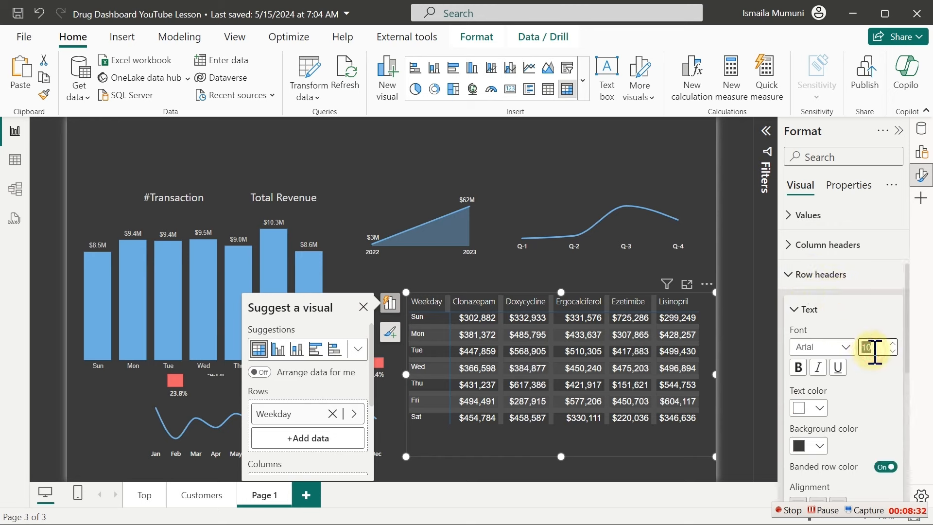
{"action": "type", "text": "13"}
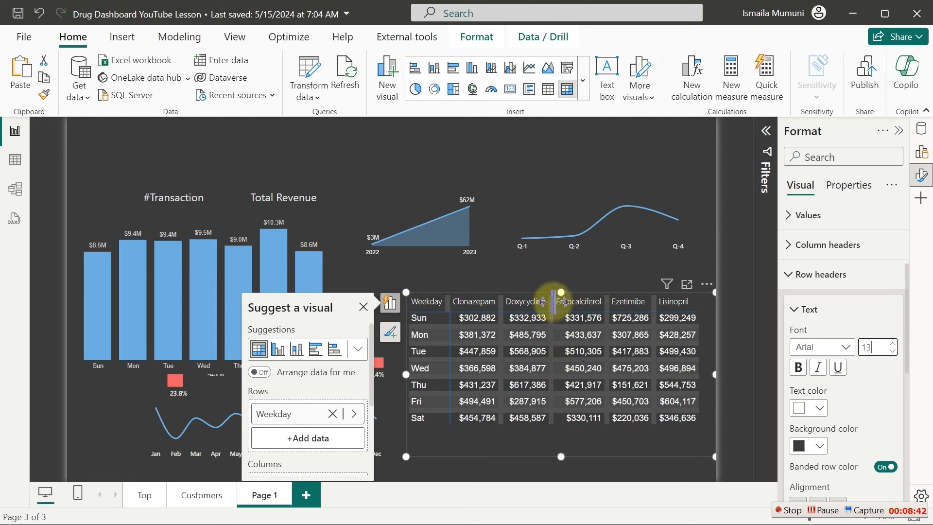
{"action": "left_click_drag", "start_coordinate": [563, 291], "coordinate": [564, 310]}
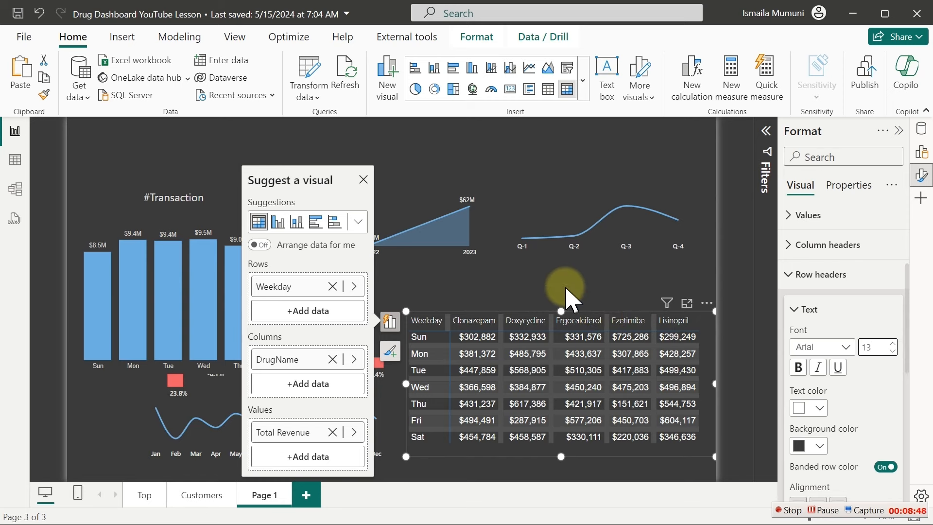
{"action": "left_click", "coordinate": [567, 291]}
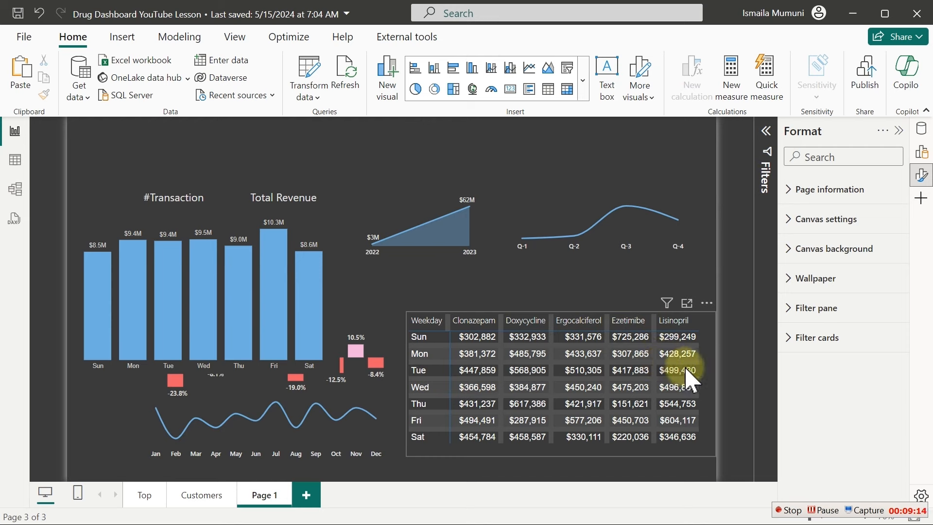
Step: Reselect the weekday matrix and expand its cell elements settings
{"action": "left_click", "coordinate": [708, 375]}
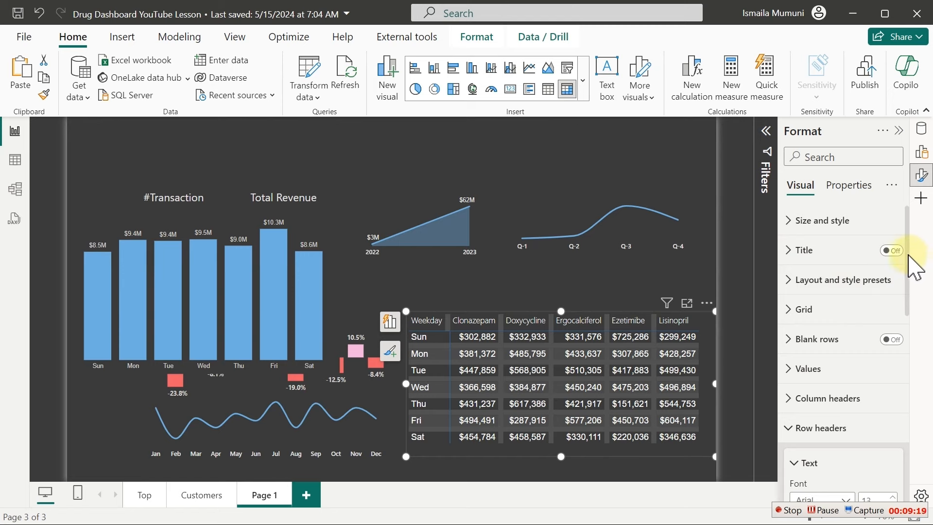
{"action": "left_click_drag", "start_coordinate": [913, 269], "coordinate": [914, 443]}
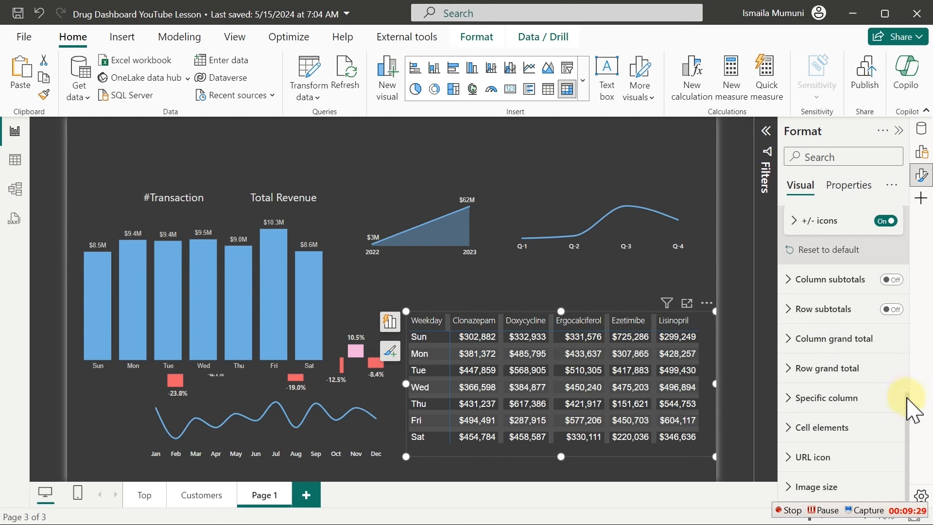
{"action": "left_click", "coordinate": [824, 437]}
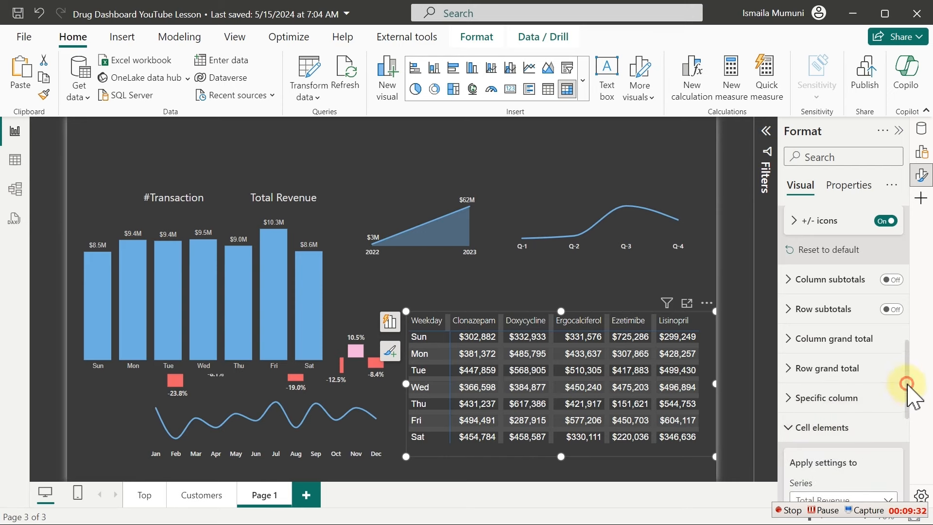
Step: Turn on conditional background color and font color for the Total Revenue series in the weekday-by-drug matrix
{"action": "left_click_drag", "start_coordinate": [907, 384], "coordinate": [905, 473]}
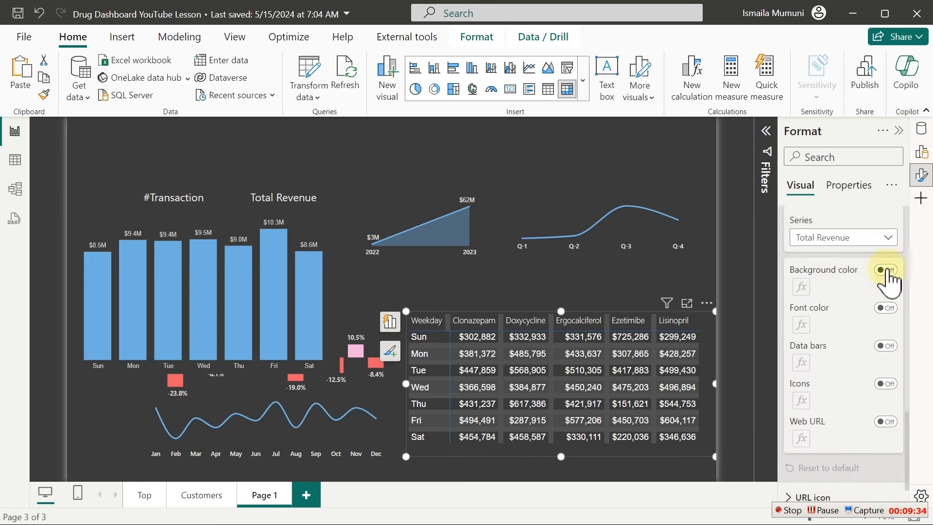
{"action": "left_click", "coordinate": [870, 238]}
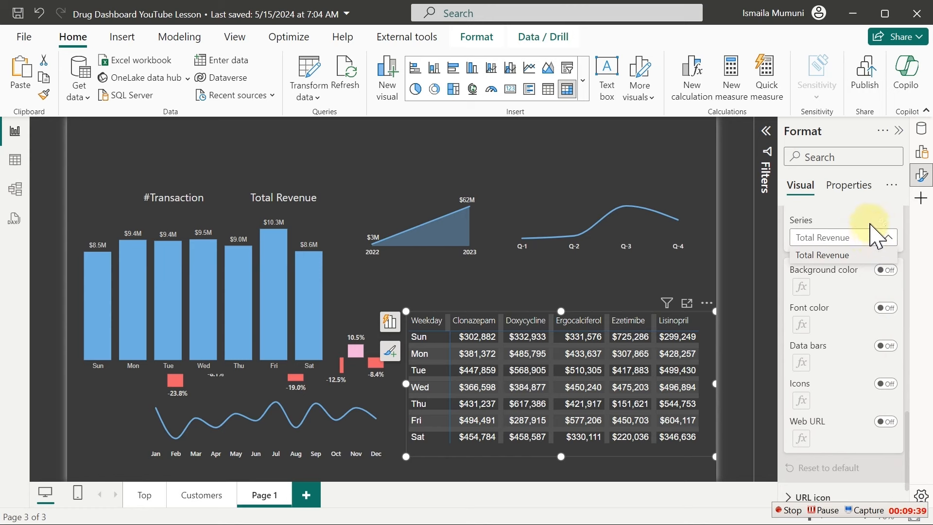
{"action": "left_click", "coordinate": [875, 254]}
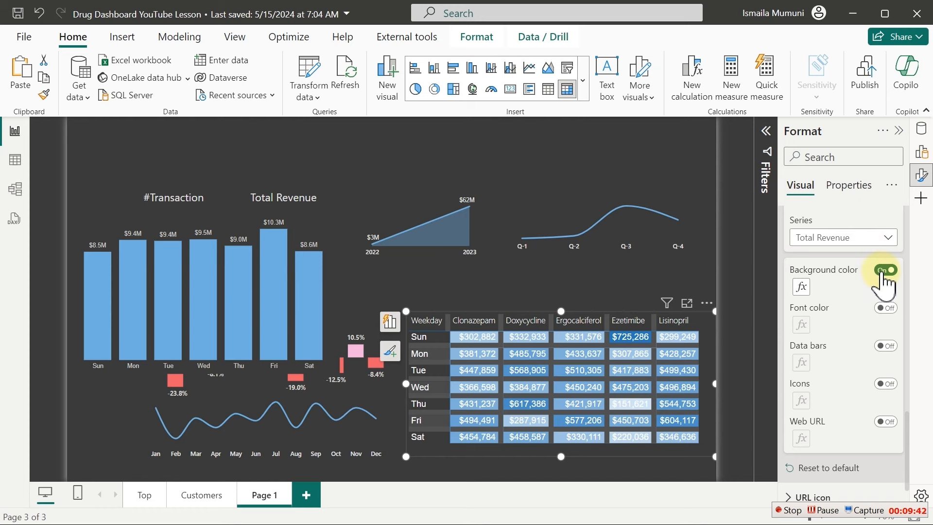
{"action": "left_click", "coordinate": [887, 309]}
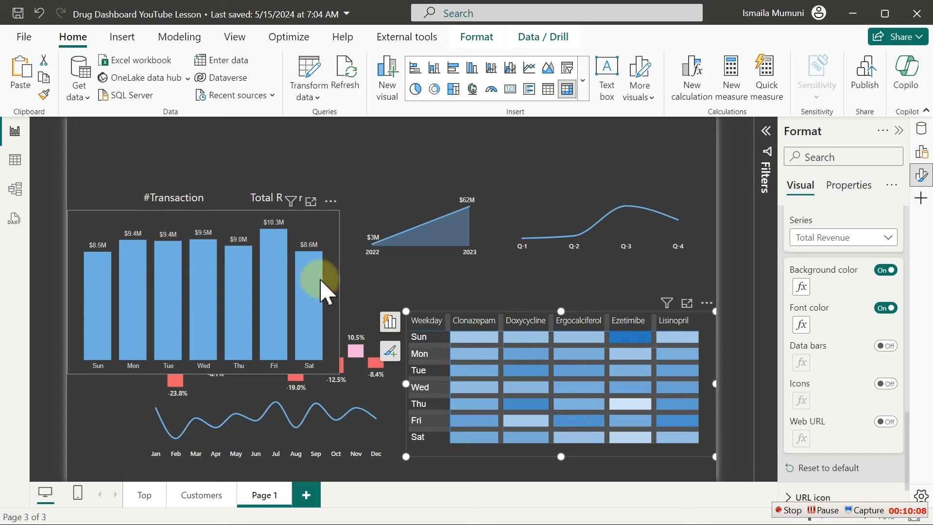
Step: Check the cross-filtering of the page by the August point of the monthly line chart, and clear the selection
{"action": "mouse_move", "coordinate": [312, 305]}
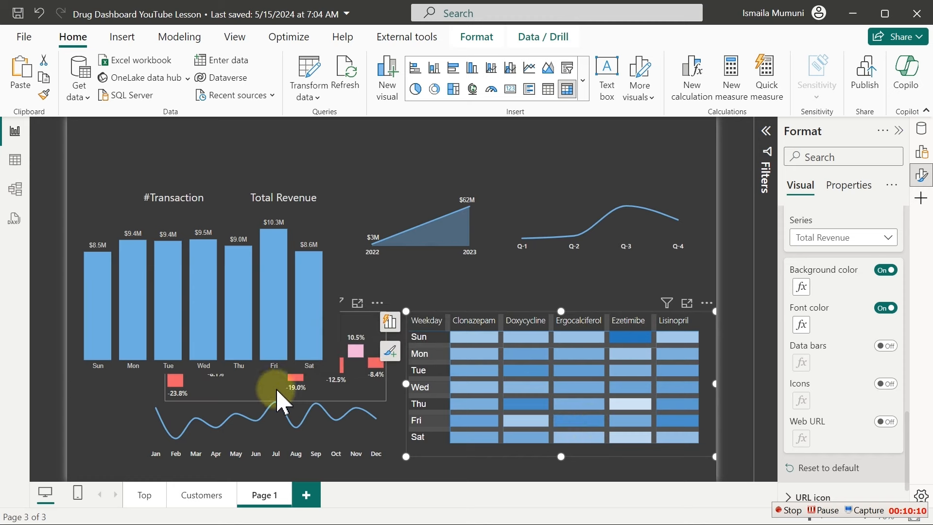
{"action": "left_click", "coordinate": [296, 428]}
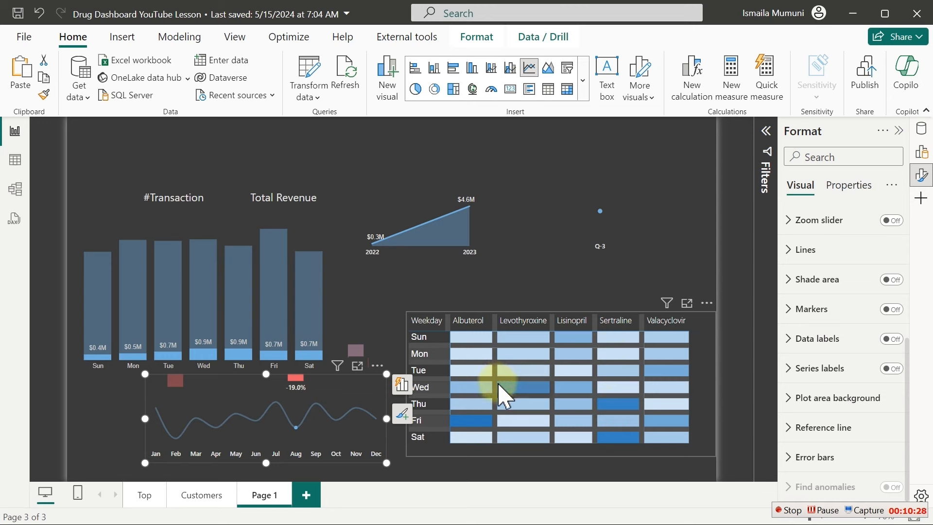
{"action": "left_click", "coordinate": [295, 428]}
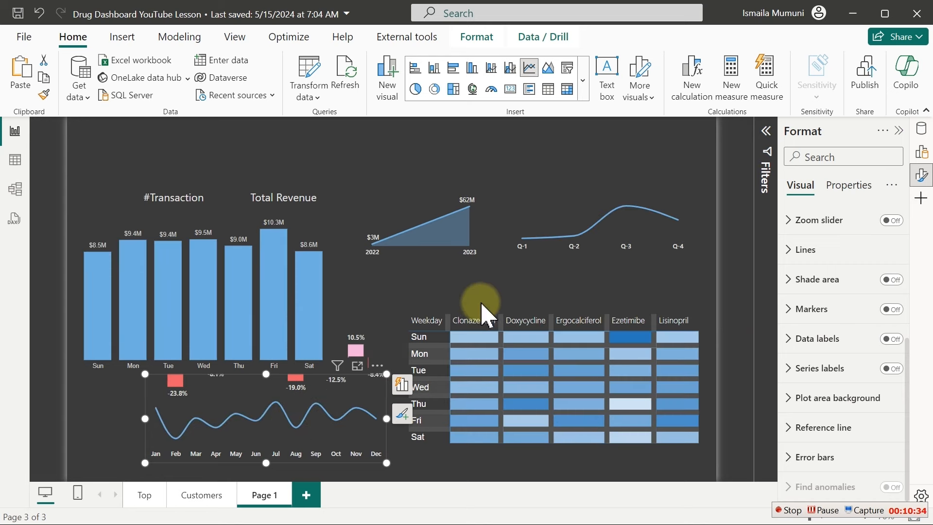
{"action": "key", "text": "Escape"}
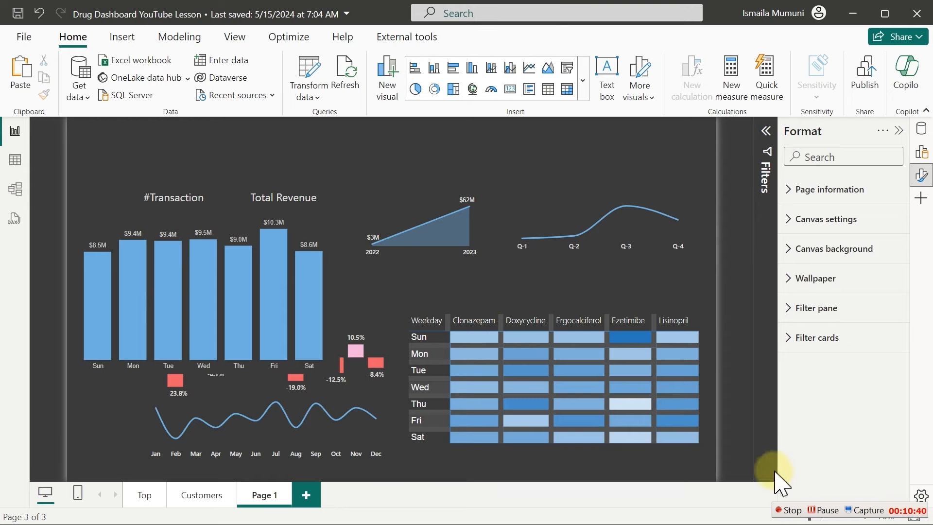
{"action": "left_click", "coordinate": [789, 510]}
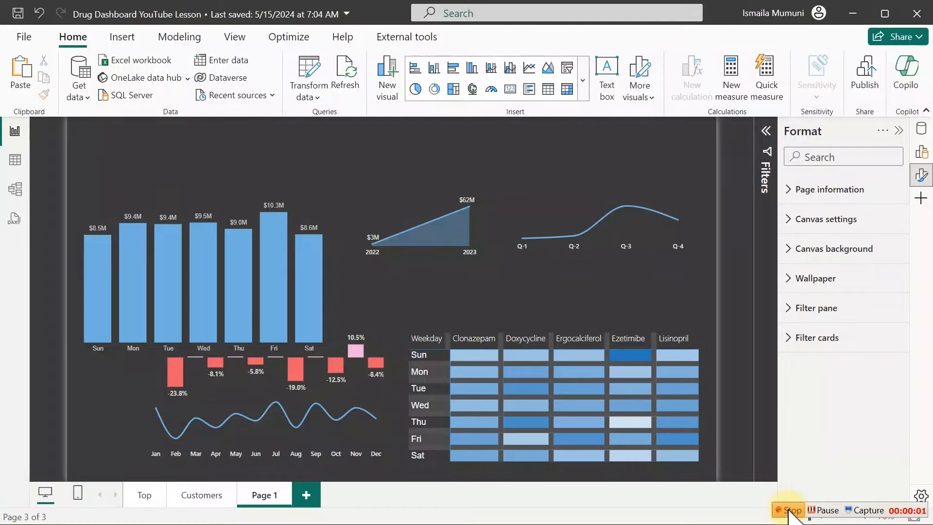
Step: Check the cross-highlighting from the matrix's Doxycycline column and its Sunday cell, and clear the highlight with the matrix still selected
{"action": "left_click", "coordinate": [511, 337]}
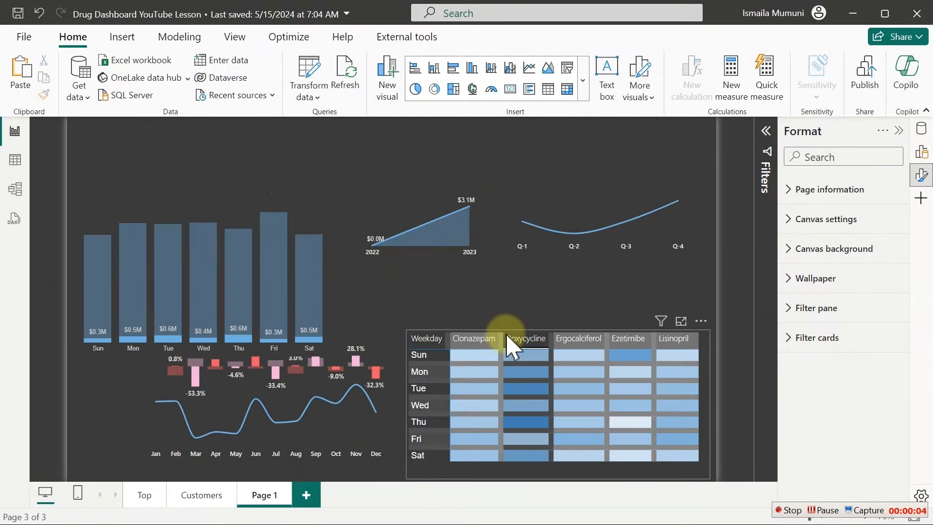
{"action": "left_click", "coordinate": [518, 340]}
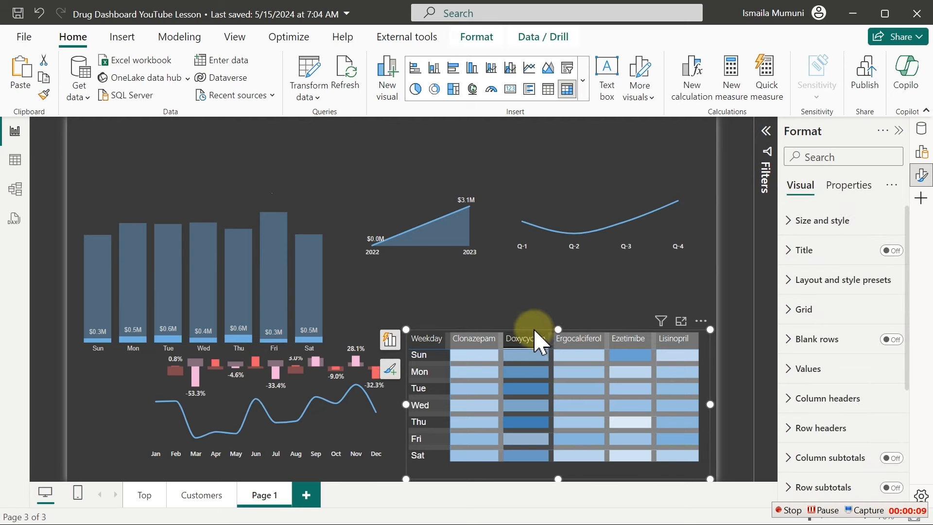
{"action": "left_click", "coordinate": [532, 335]}
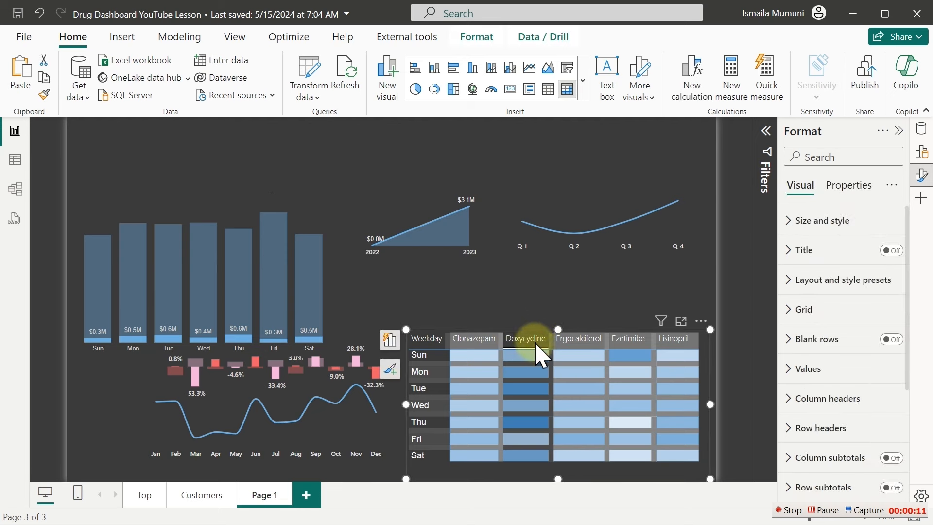
{"action": "left_click", "coordinate": [537, 355]}
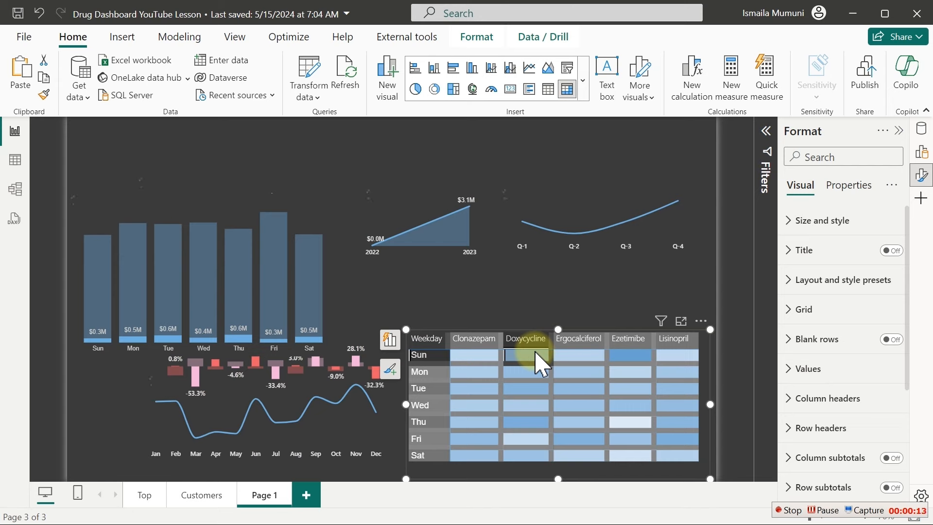
{"action": "left_click", "coordinate": [536, 356]}
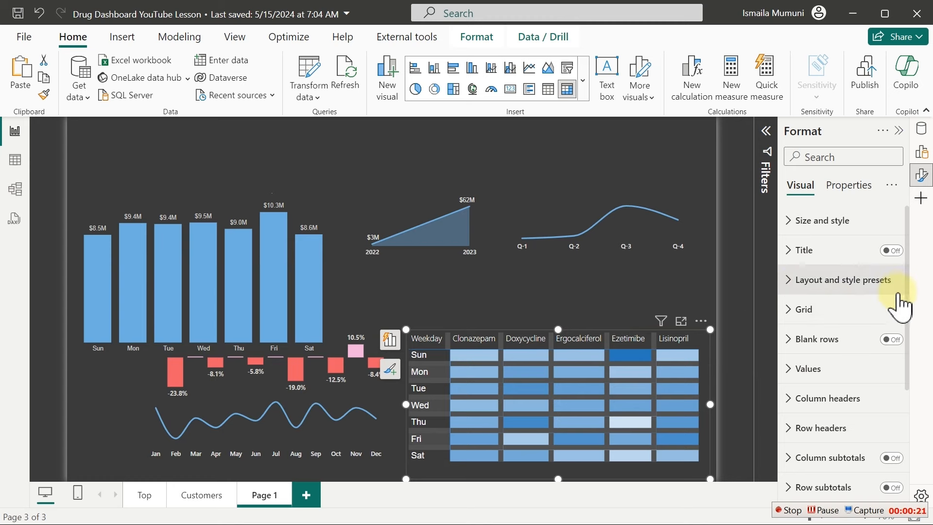
Step: Set the minimum color of the matrix's Total Revenue background gradient to #5F4C68
{"action": "left_click_drag", "start_coordinate": [906, 276], "coordinate": [904, 417]}
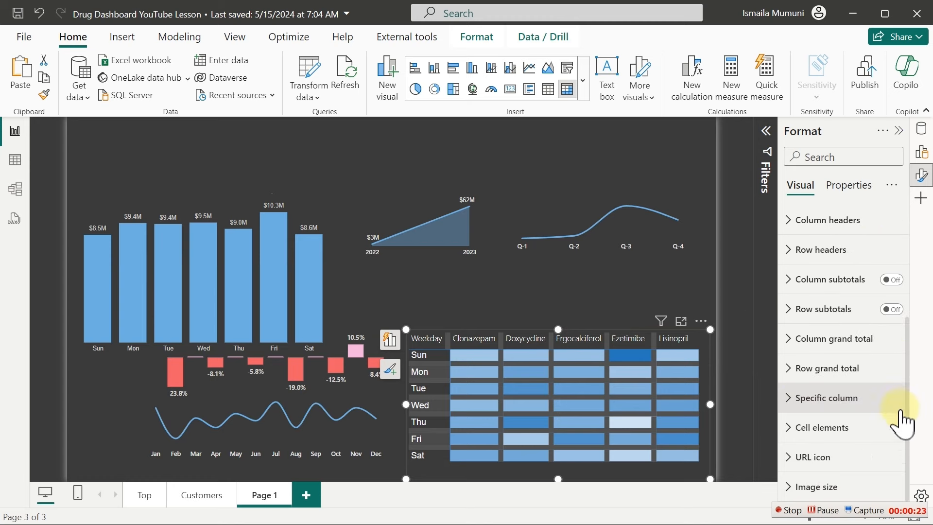
{"action": "left_click", "coordinate": [811, 440]}
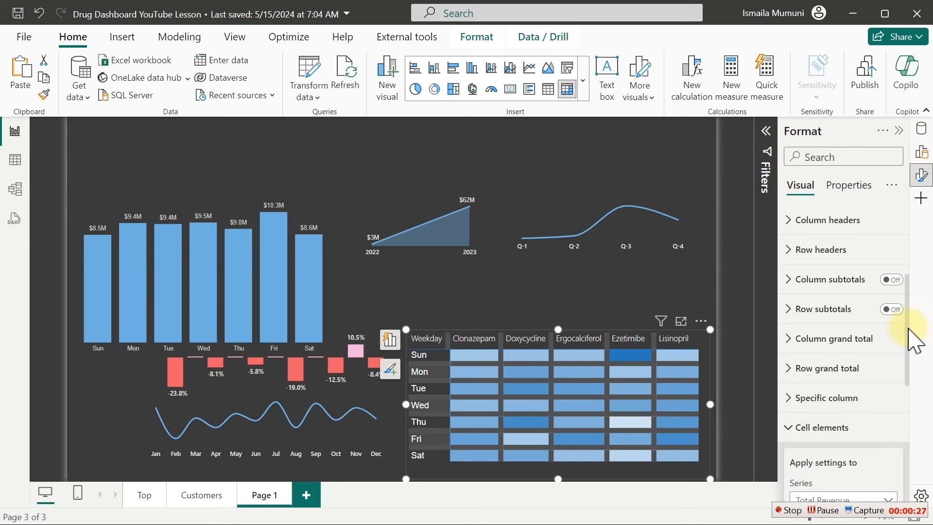
{"action": "left_click_drag", "start_coordinate": [909, 340], "coordinate": [910, 422]}
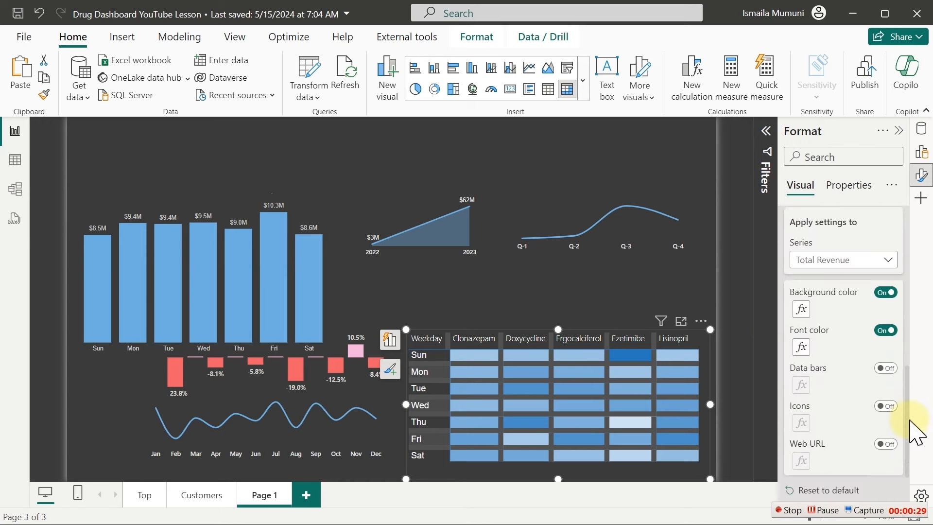
{"action": "left_click", "coordinate": [801, 309]}
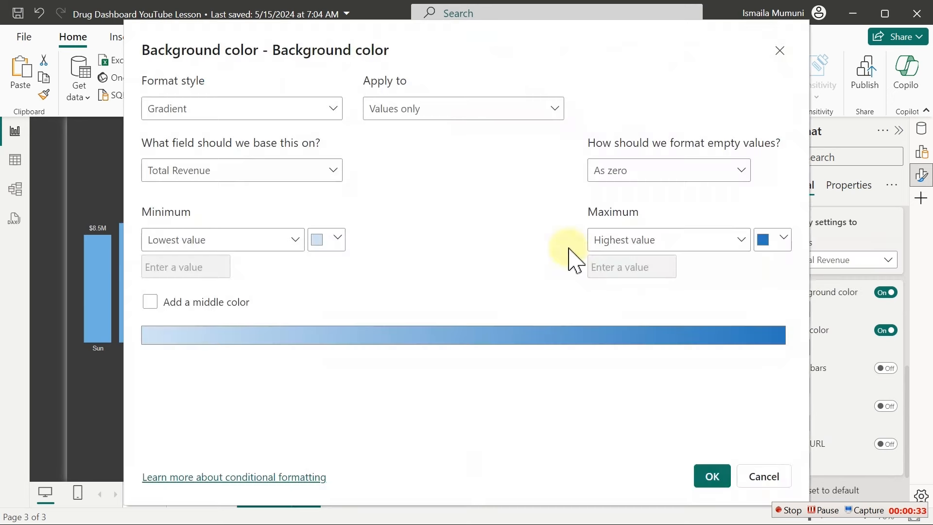
{"action": "left_click", "coordinate": [339, 240]}
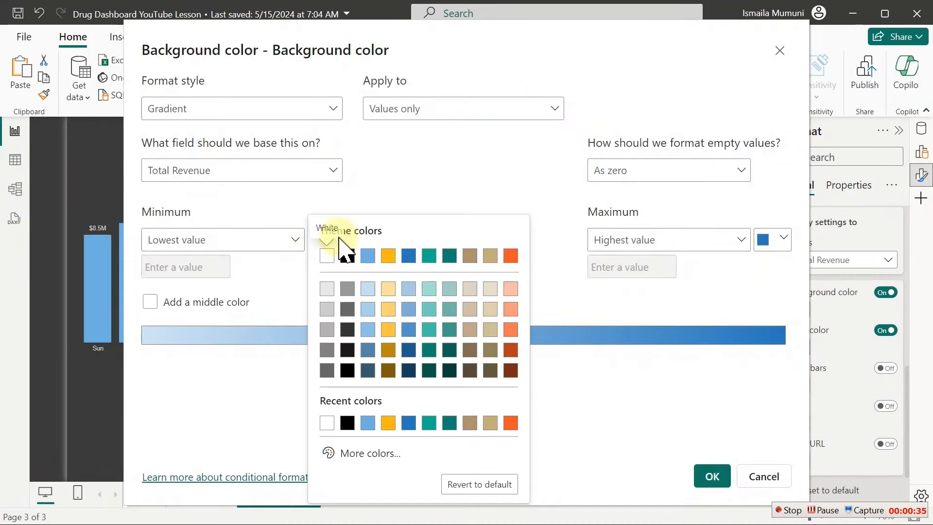
{"action": "left_click", "coordinate": [376, 453]}
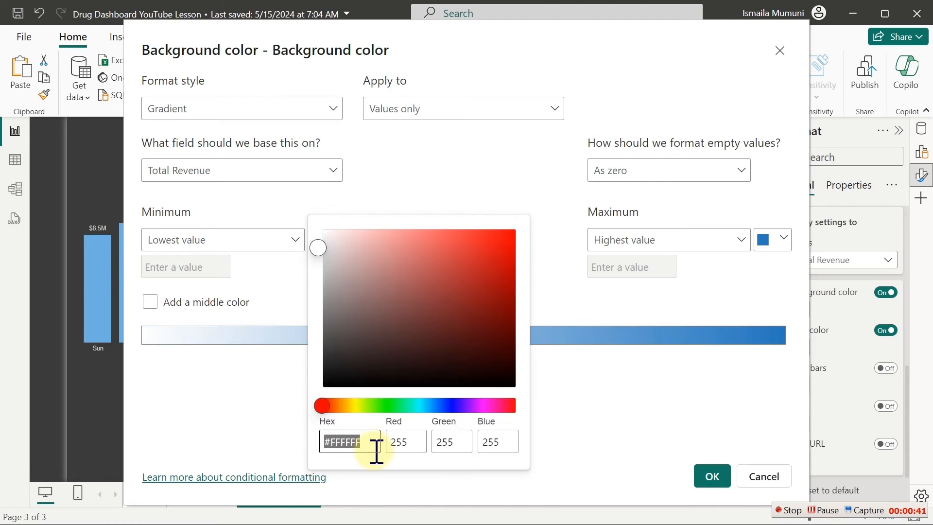
{"action": "type", "text": "5f4c"}
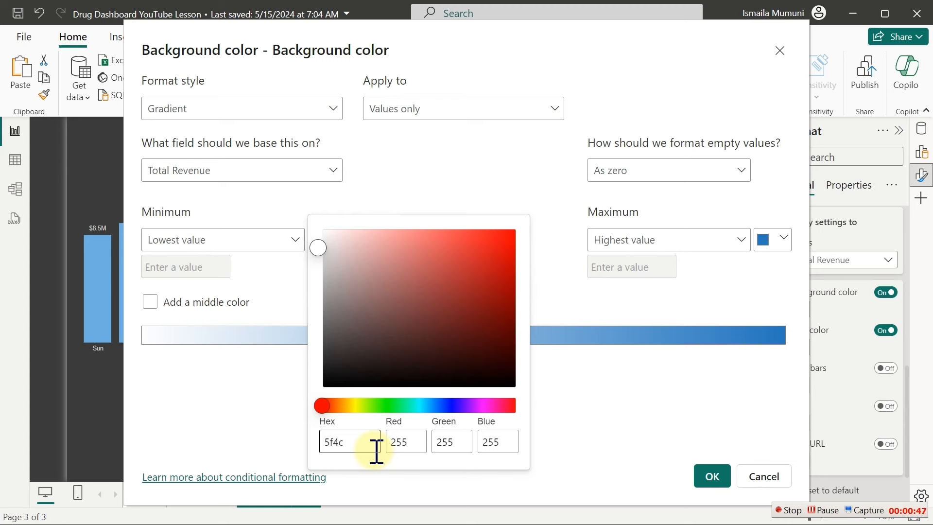
{"action": "type", "text": "68"}
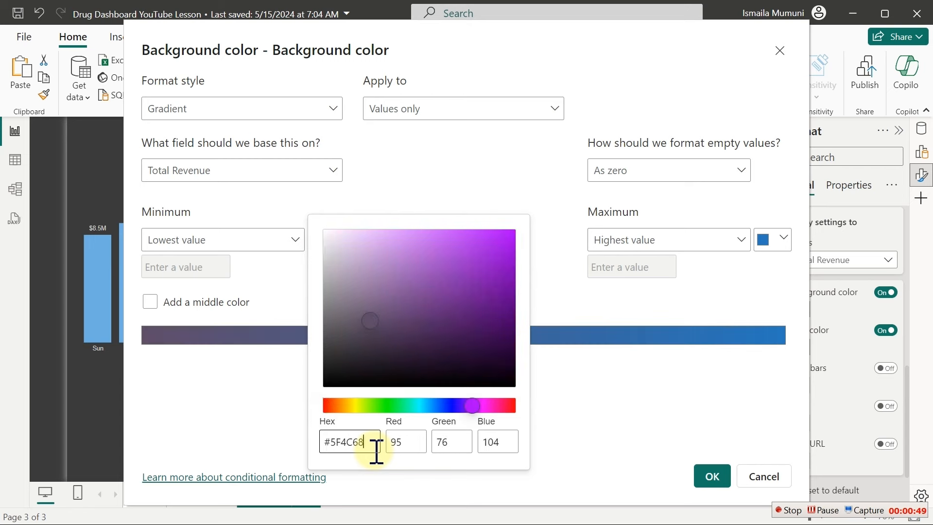
{"action": "left_click", "coordinate": [766, 314]}
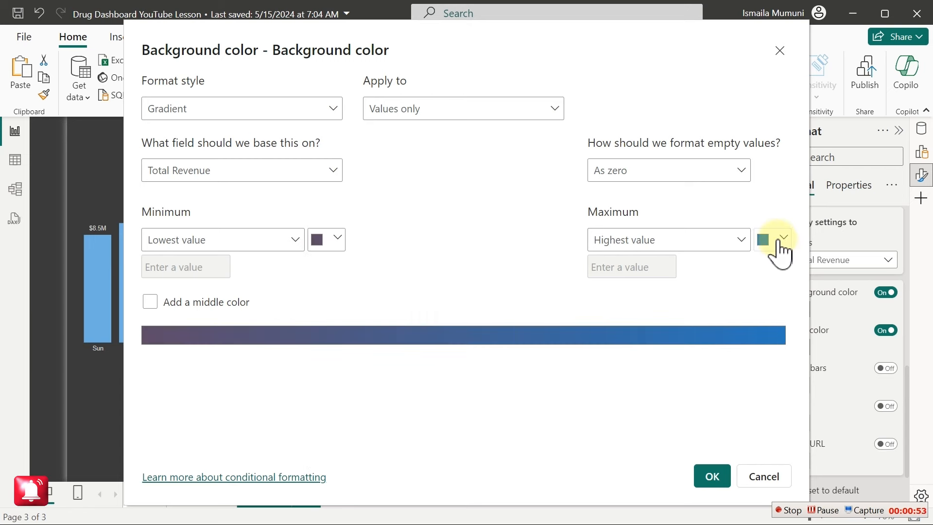
Step: Set the maximum color of the background gradient to #FCA0E0 and apply the conditional formatting
{"action": "left_click", "coordinate": [782, 245]}
{"action": "left_click", "coordinate": [632, 454]}
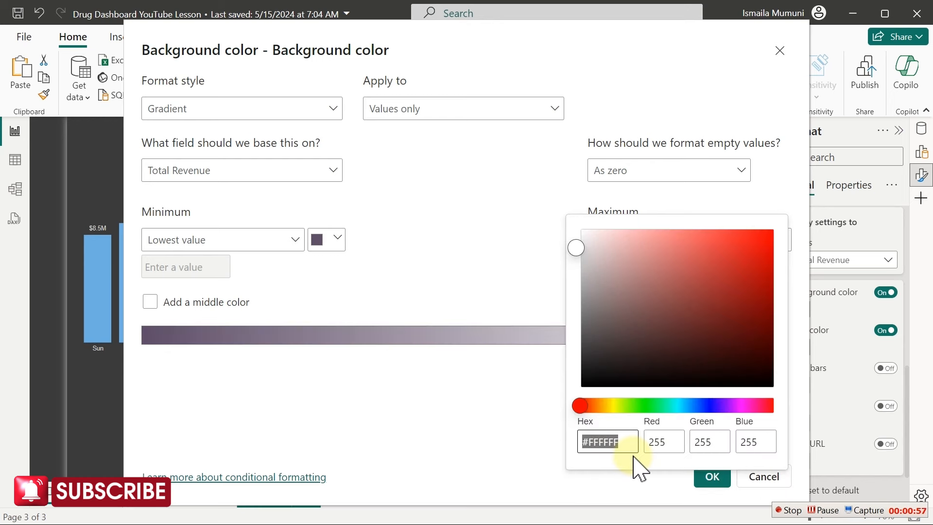
{"action": "type", "text": "fca0e"}
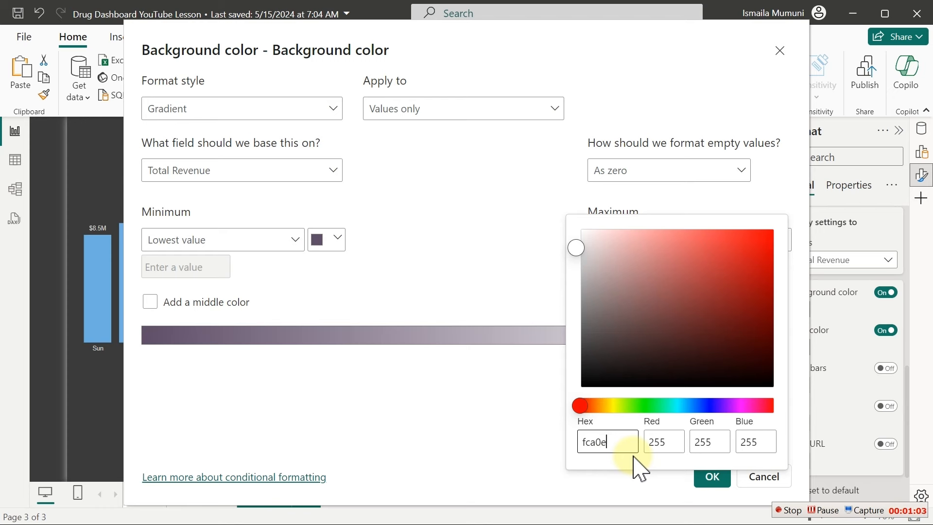
{"action": "type", "text": "0"}
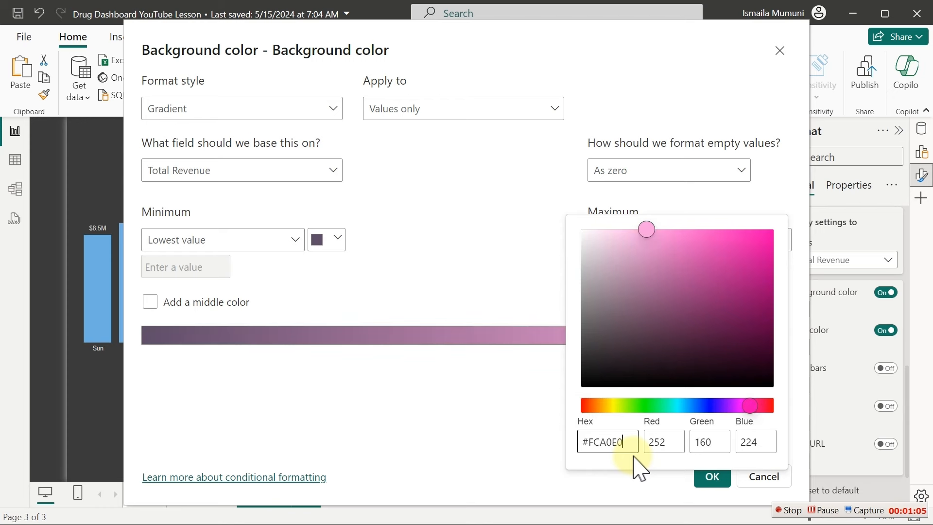
{"action": "left_click", "coordinate": [509, 426]}
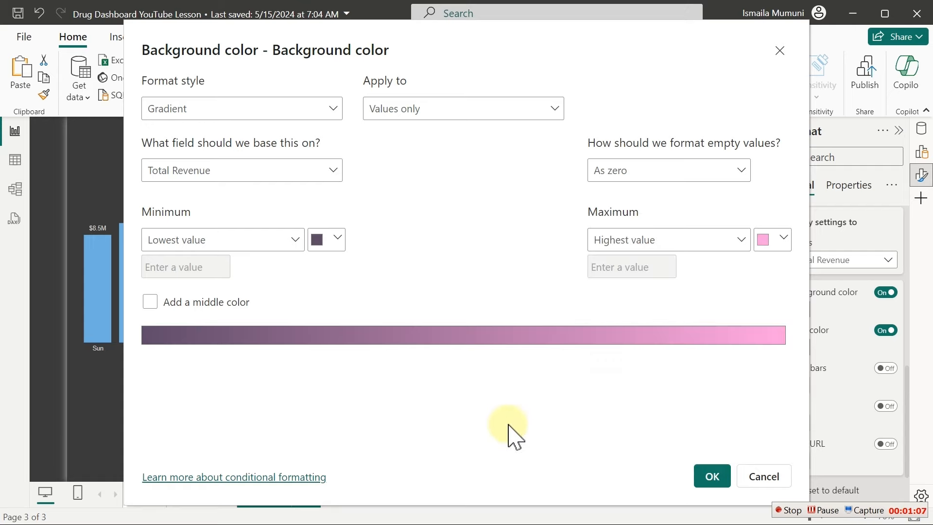
{"action": "left_click", "coordinate": [712, 476]}
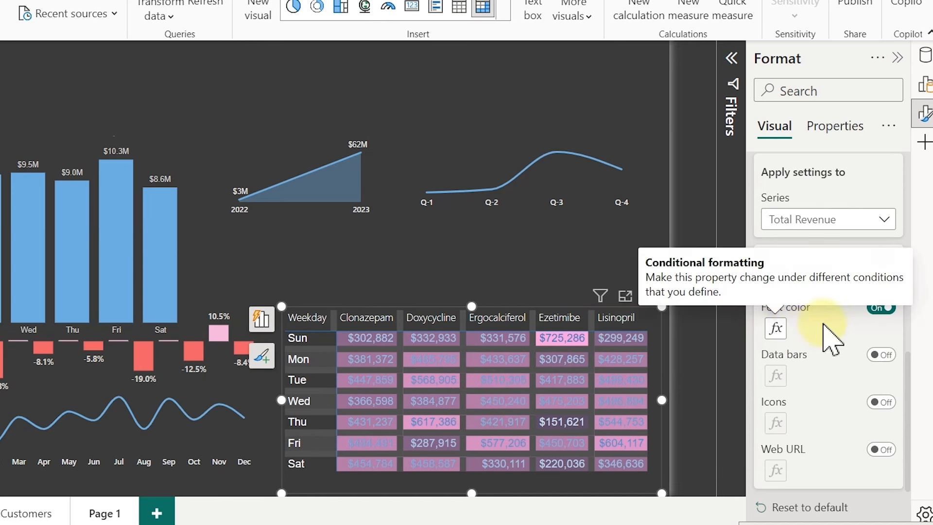
Step: Set the minimum color of the matrix's Total Revenue font color gradient to #5F4C68
{"action": "left_click", "coordinate": [881, 308]}
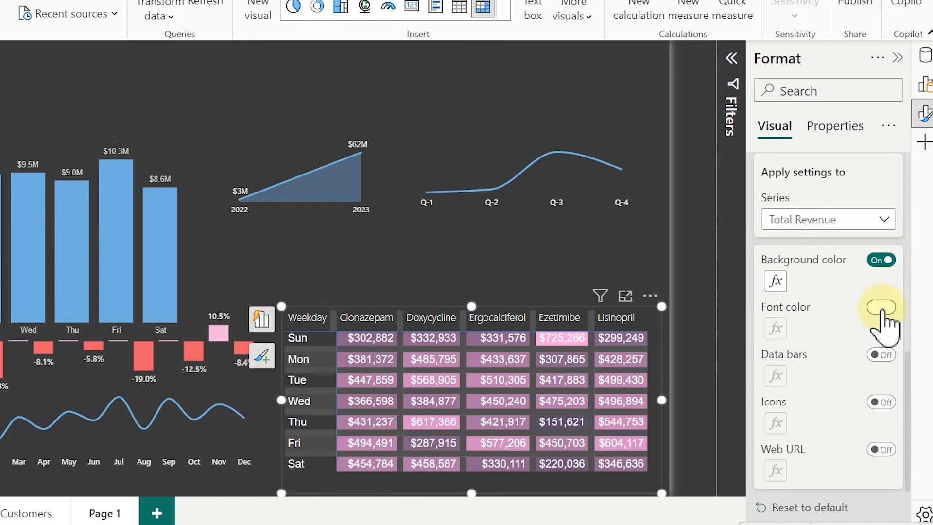
{"action": "left_click", "coordinate": [881, 307]}
{"action": "left_click", "coordinate": [775, 328]}
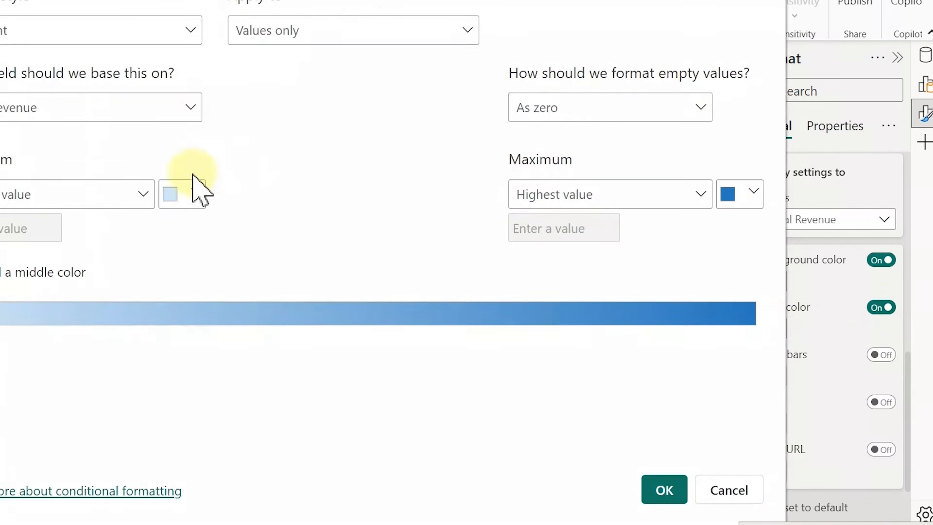
{"action": "left_click", "coordinate": [196, 201]}
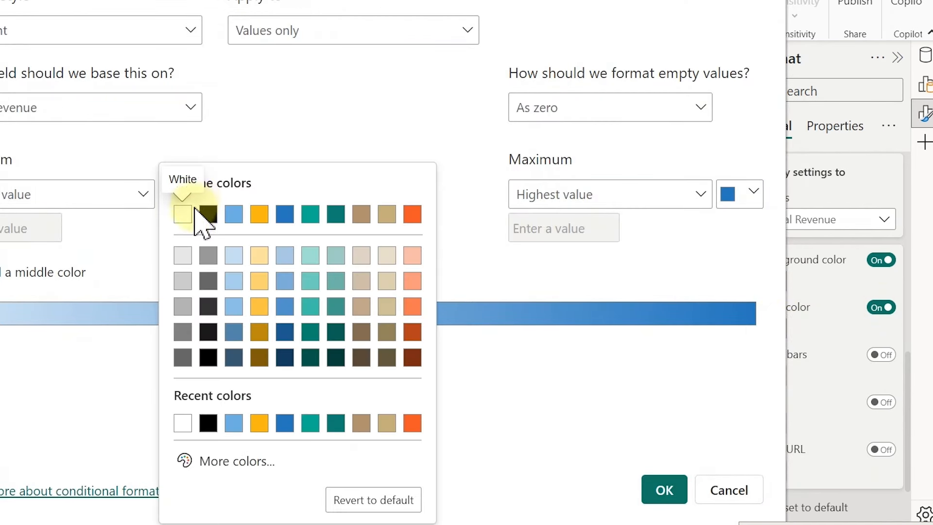
{"action": "left_click", "coordinate": [220, 461]}
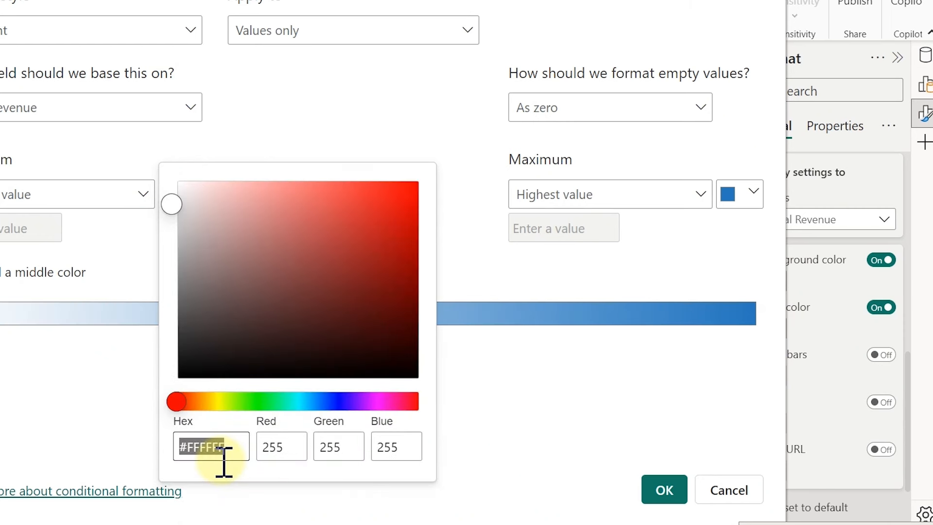
{"action": "type", "text": "5f4c"}
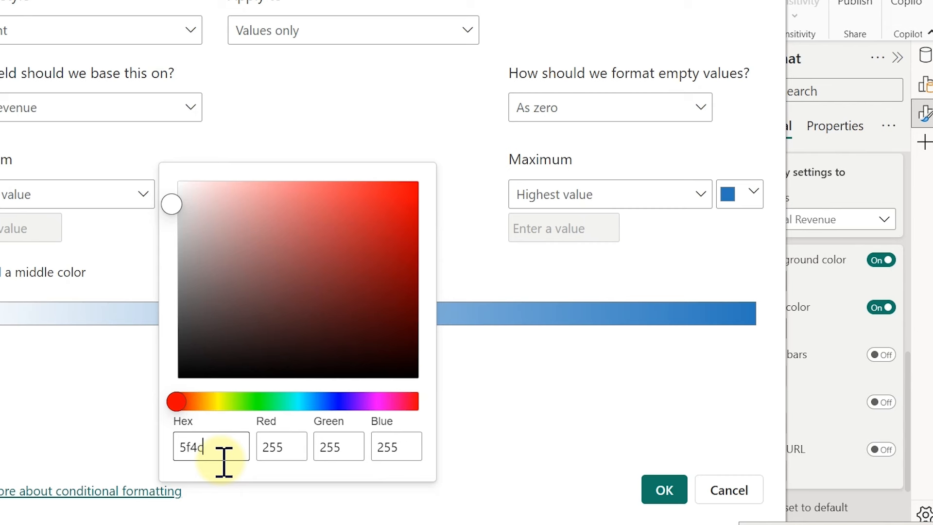
{"action": "type", "text": "68"}
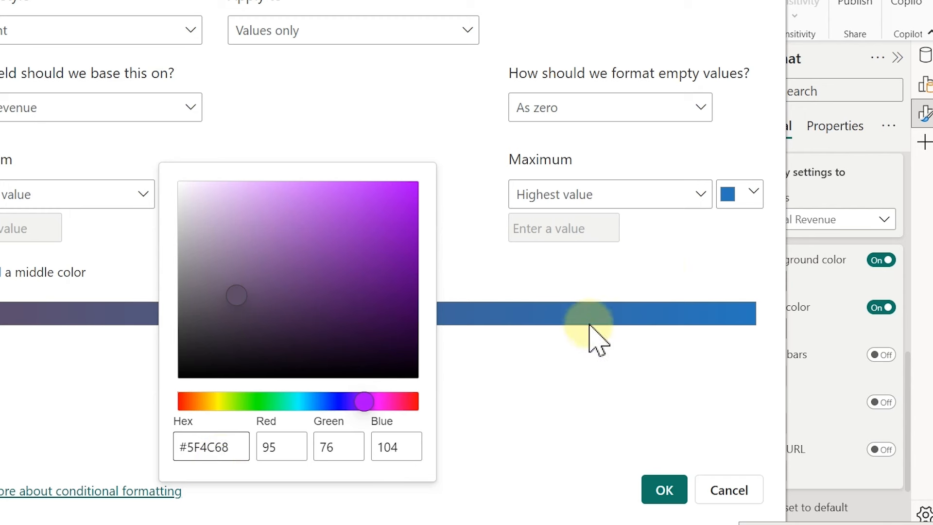
{"action": "left_click", "coordinate": [748, 198]}
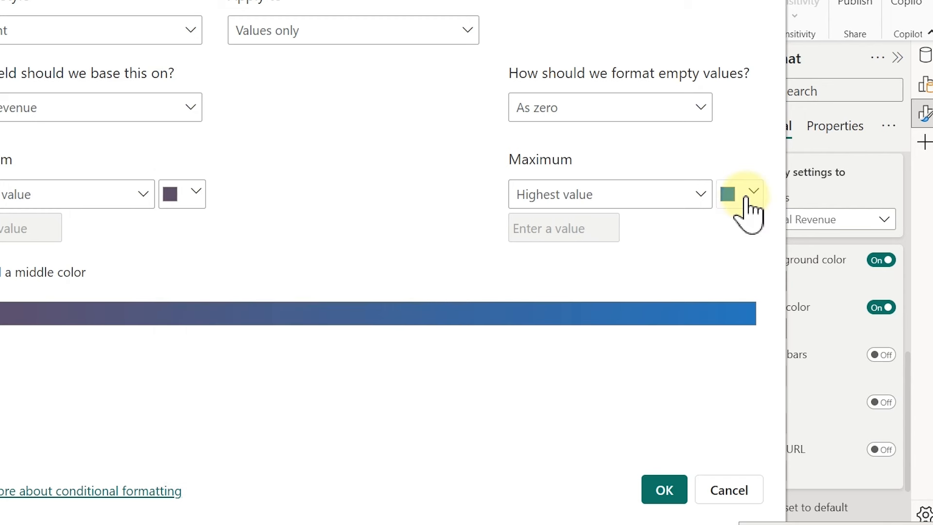
Step: Set the maximum color of the matrix's font color gradient to #FCA0E0, apply the conditional formatting, and deselect the matrix
{"action": "left_click", "coordinate": [754, 197]}
{"action": "left_click", "coordinate": [559, 460]}
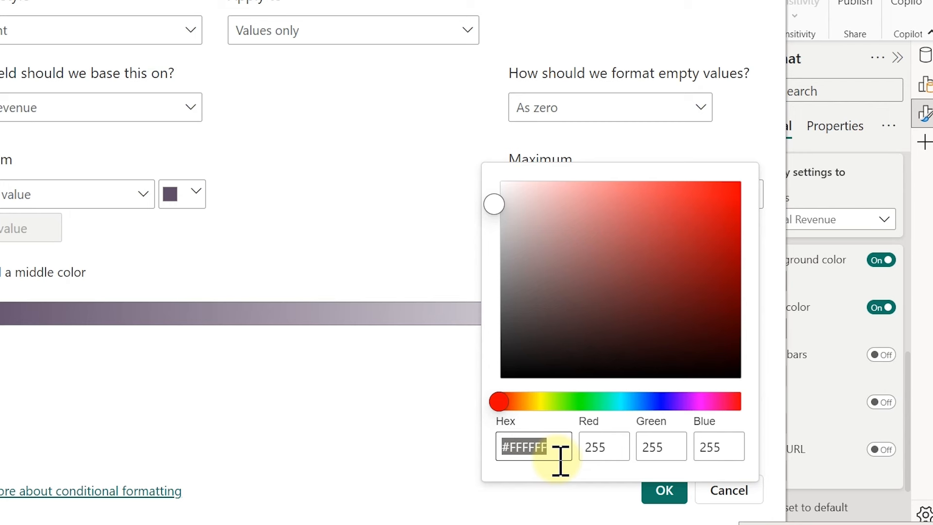
{"action": "type", "text": "fca0"}
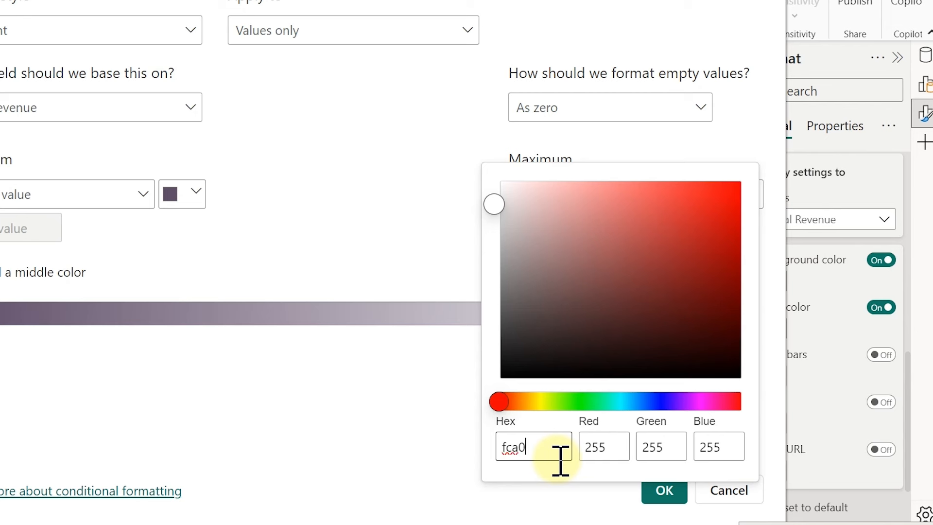
{"action": "type", "text": "e0"}
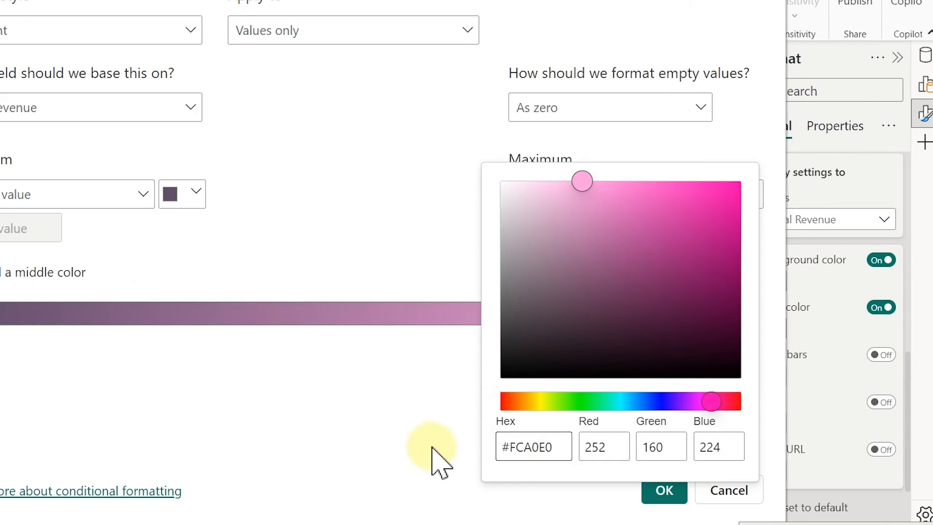
{"action": "left_click", "coordinate": [378, 432]}
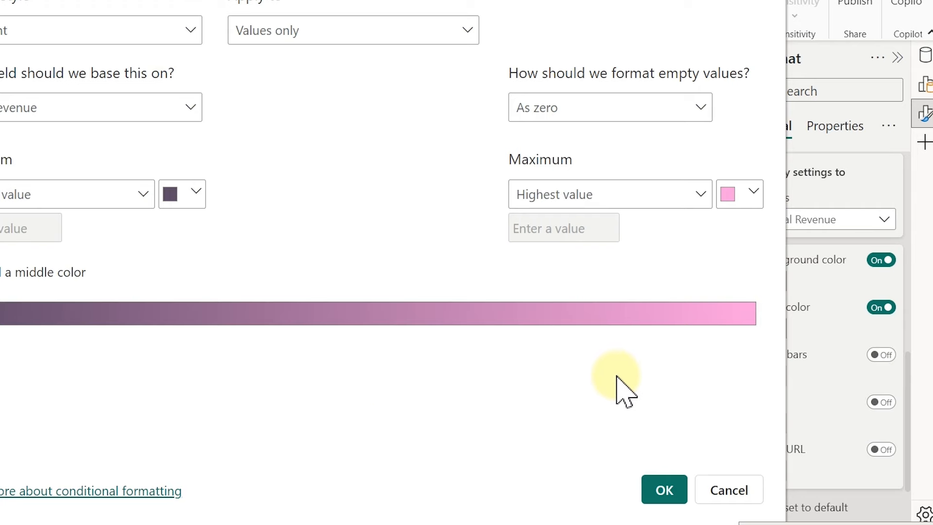
{"action": "left_click", "coordinate": [658, 495]}
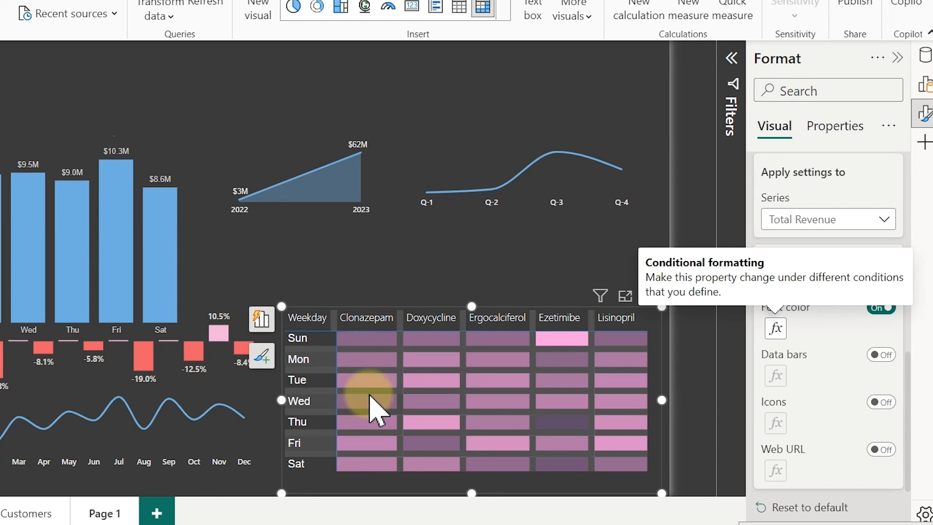
{"action": "left_click", "coordinate": [382, 283]}
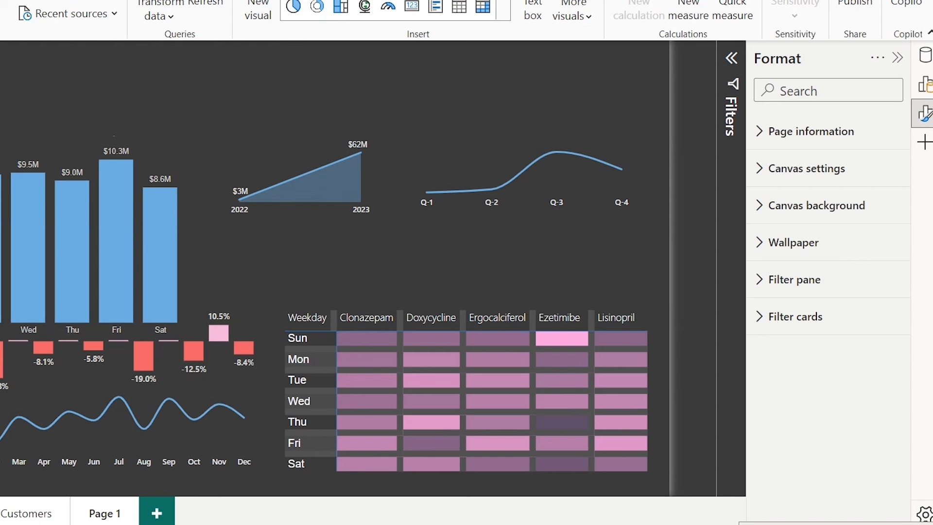
Step: Insert a rounded rectangle, shrink it to a small legend swatch, and place it above the matrix's Clonazepam header
{"action": "scroll", "coordinate": [573, 20], "scroll_direction": "down", "scroll_amount": 5}
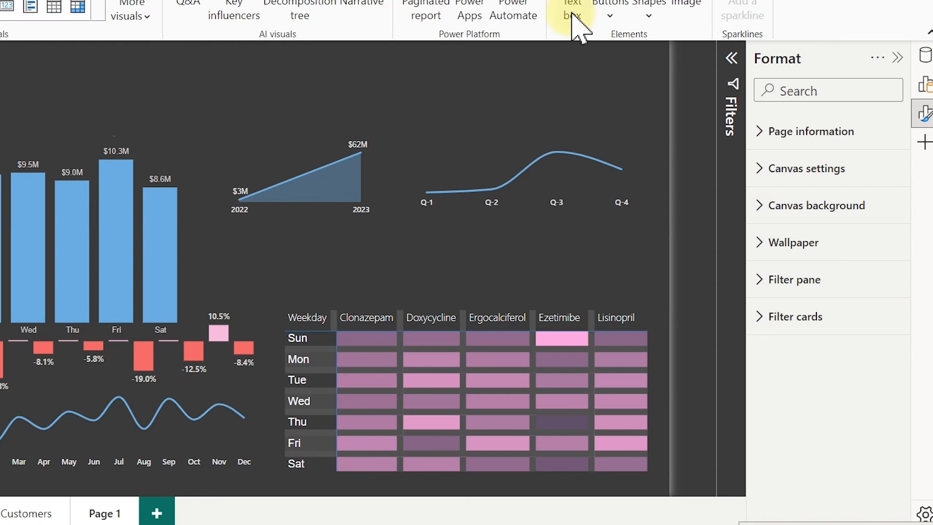
{"action": "left_click", "coordinate": [610, 15]}
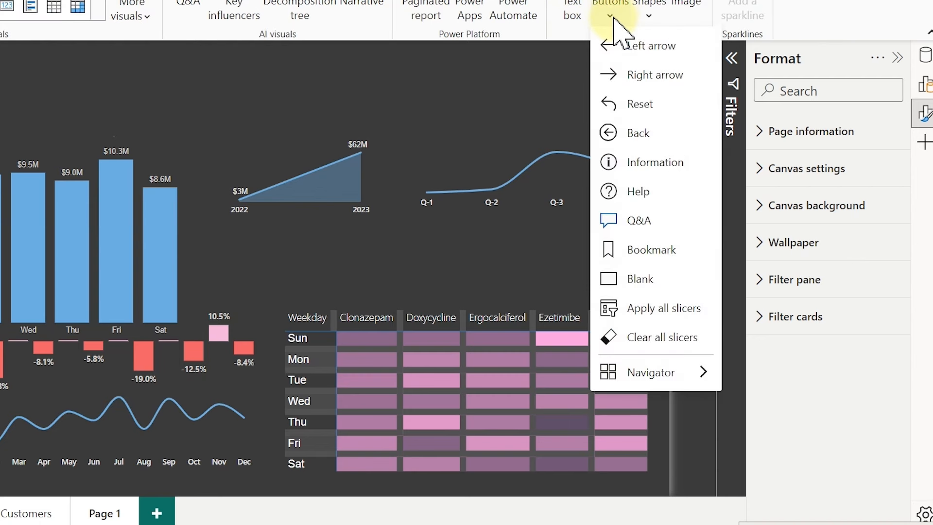
{"action": "left_click", "coordinate": [649, 15]}
{"action": "left_click", "coordinate": [648, 14]}
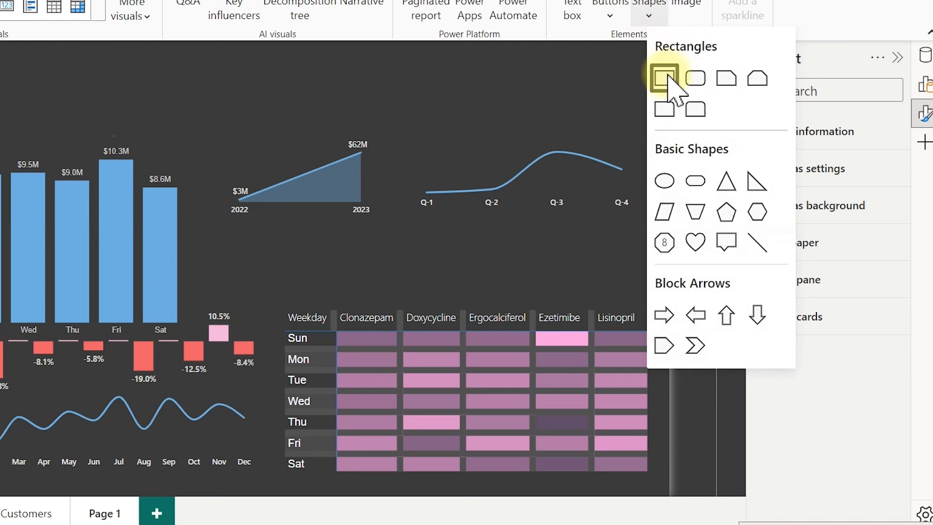
{"action": "left_click", "coordinate": [698, 81]}
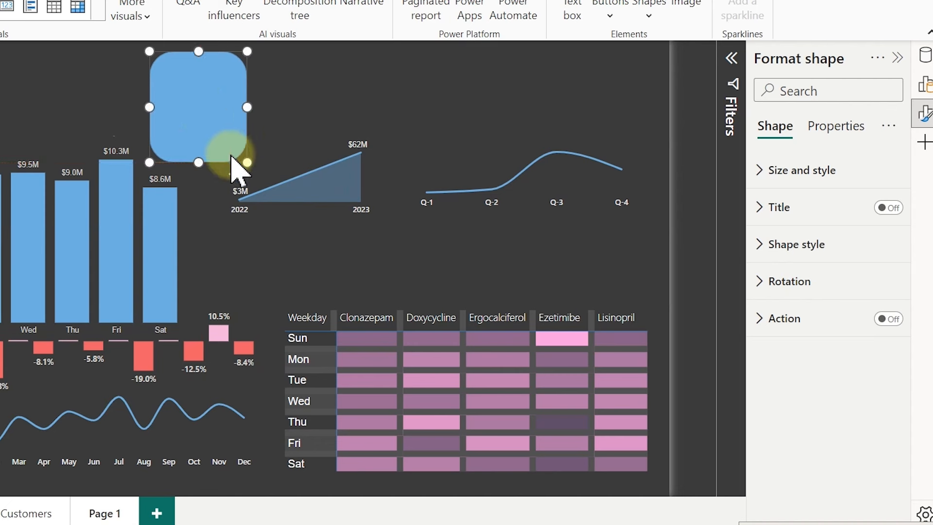
{"action": "left_click_drag", "start_coordinate": [247, 163], "coordinate": [178, 66]}
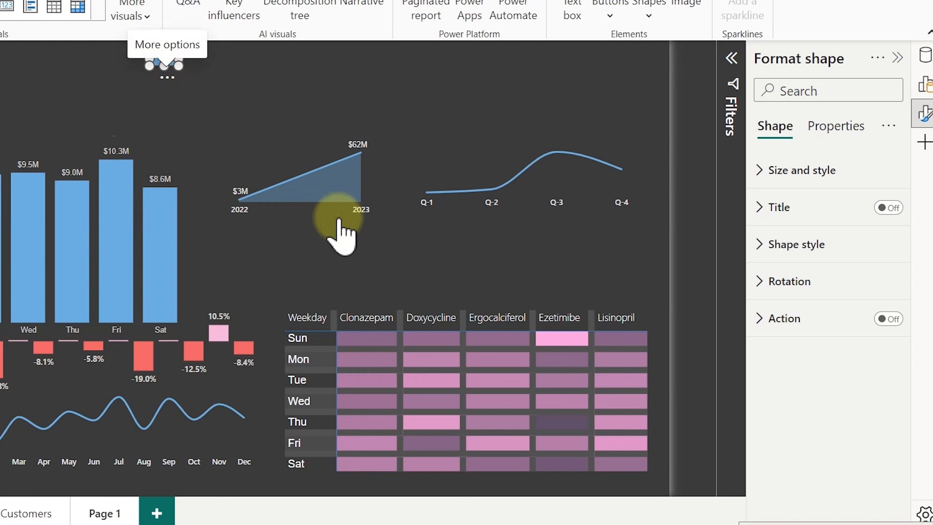
{"action": "left_click_drag", "start_coordinate": [339, 221], "coordinate": [363, 310]}
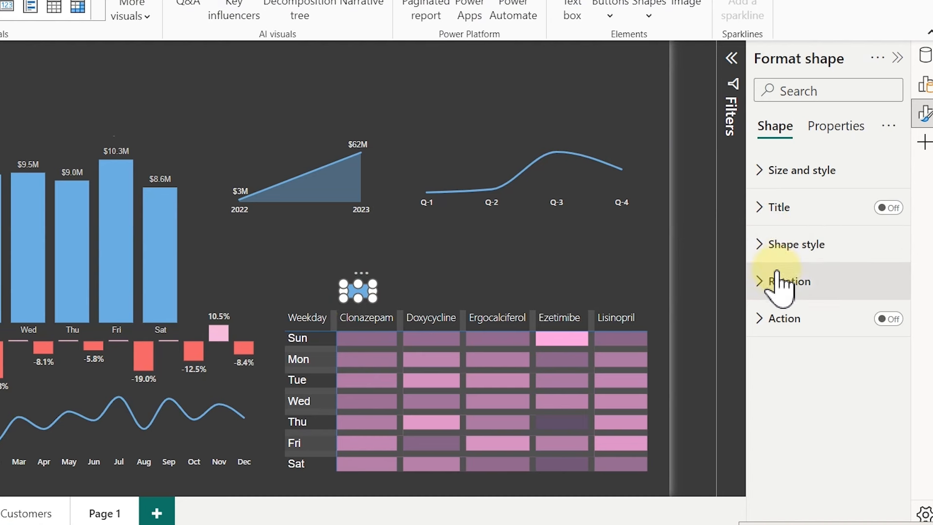
Step: Turn off the border of the small rounded rectangle and open its fill color choices
{"action": "left_click", "coordinate": [792, 240]}
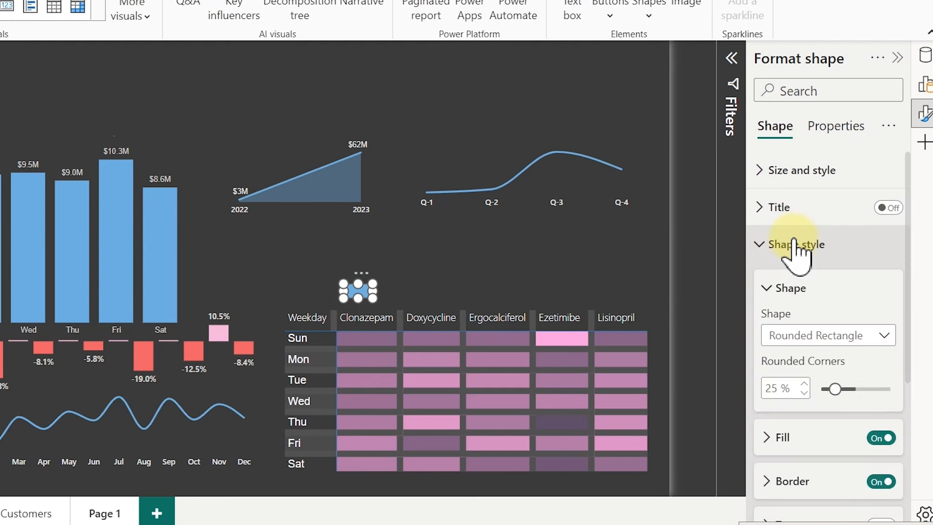
{"action": "left_click", "coordinate": [878, 482]}
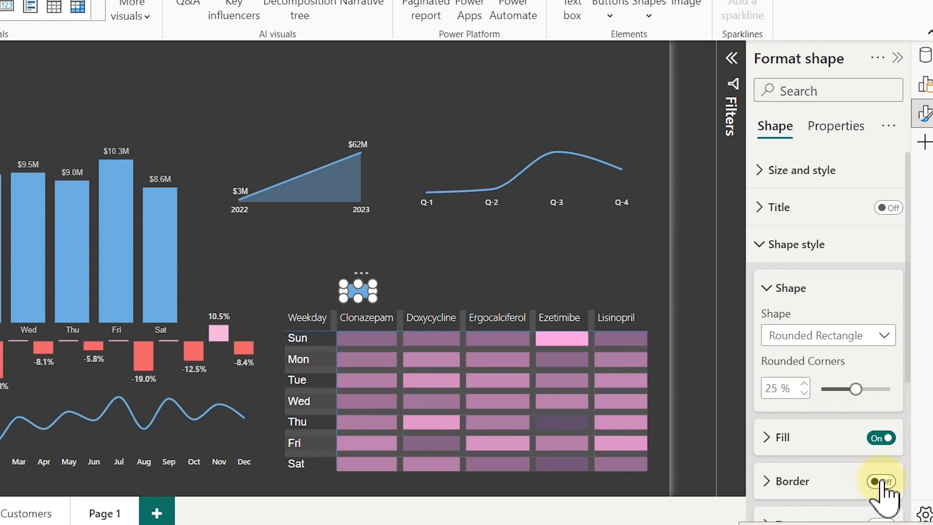
{"action": "left_click", "coordinate": [787, 439]}
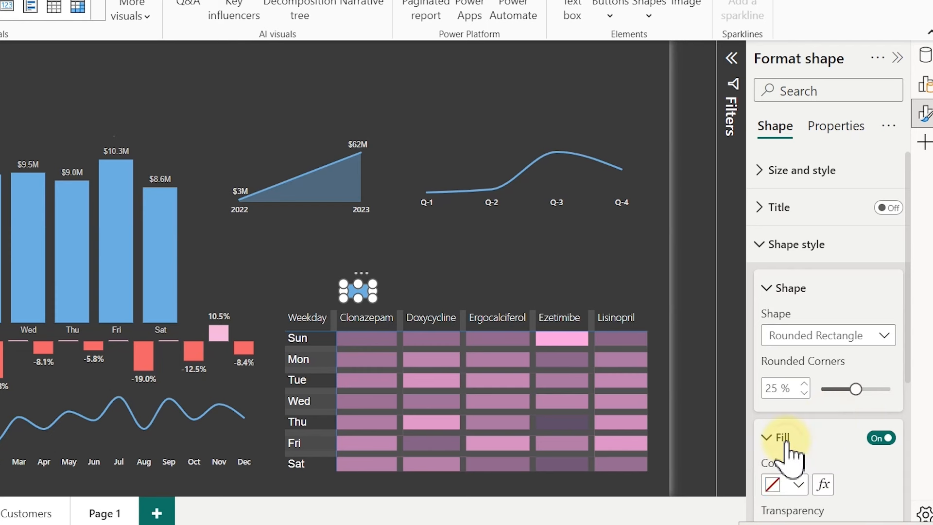
{"action": "left_click", "coordinate": [796, 485]}
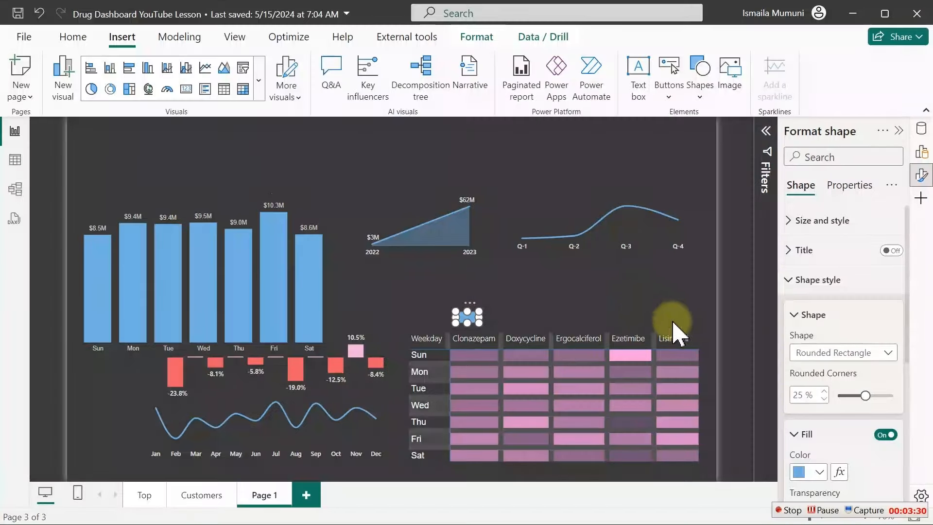
Step: Copy the hex code #FCA0E0 from the maximum color of the matrix's font color gradient and close the conditional formatting without changes
{"action": "left_click", "coordinate": [706, 364]}
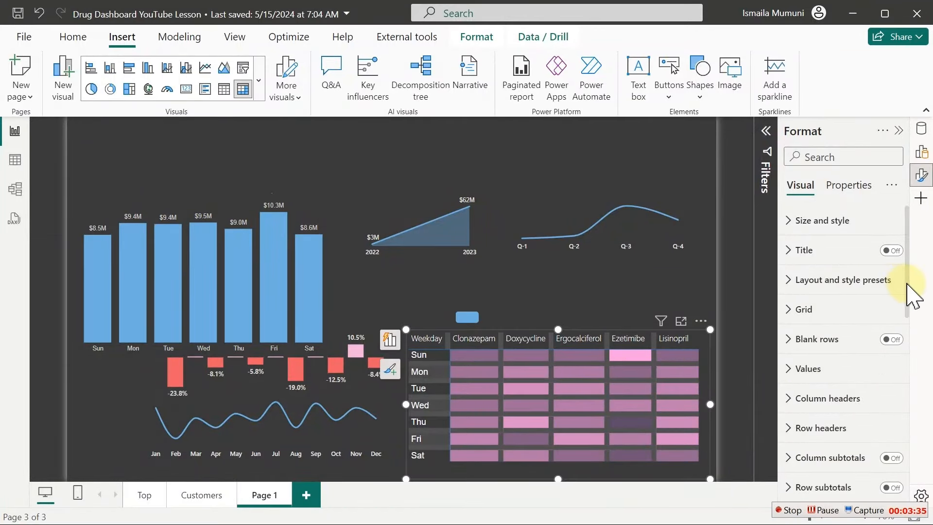
{"action": "left_click_drag", "start_coordinate": [912, 296], "coordinate": [912, 444]}
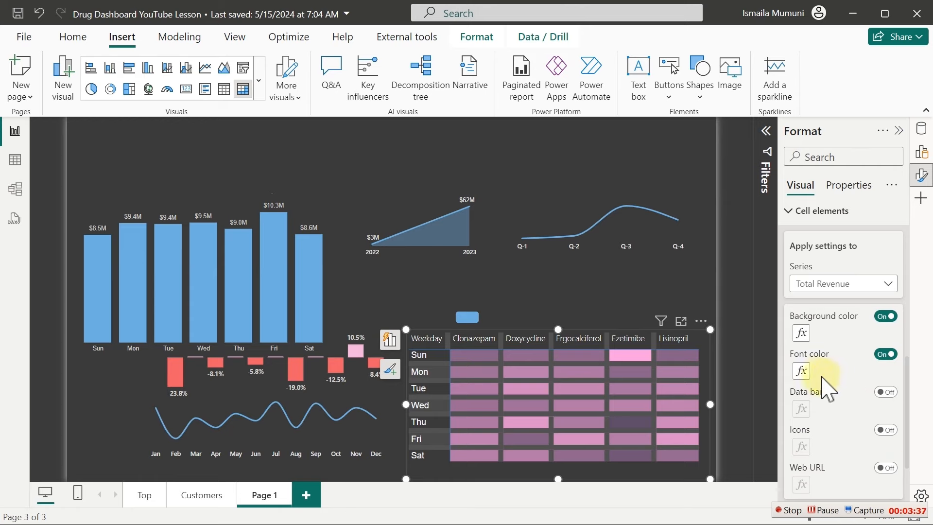
{"action": "left_click", "coordinate": [801, 371]}
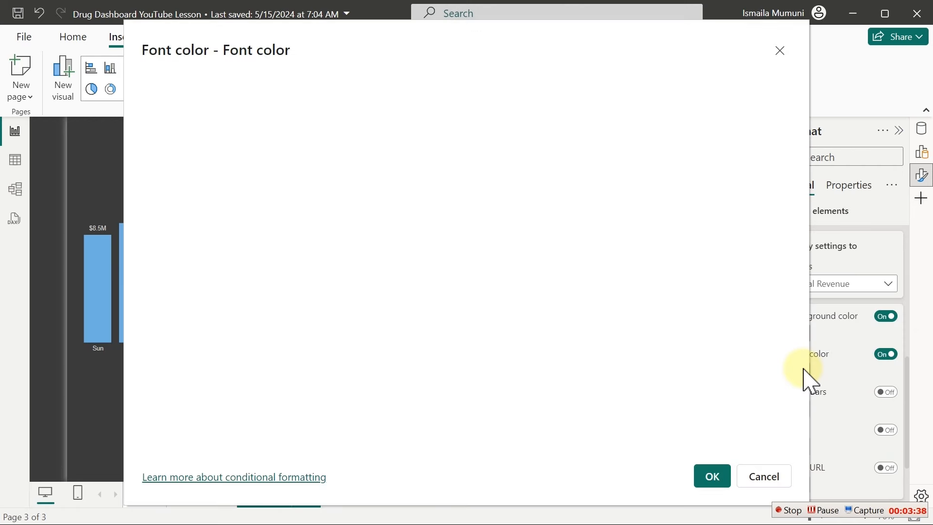
{"action": "left_click", "coordinate": [773, 237]}
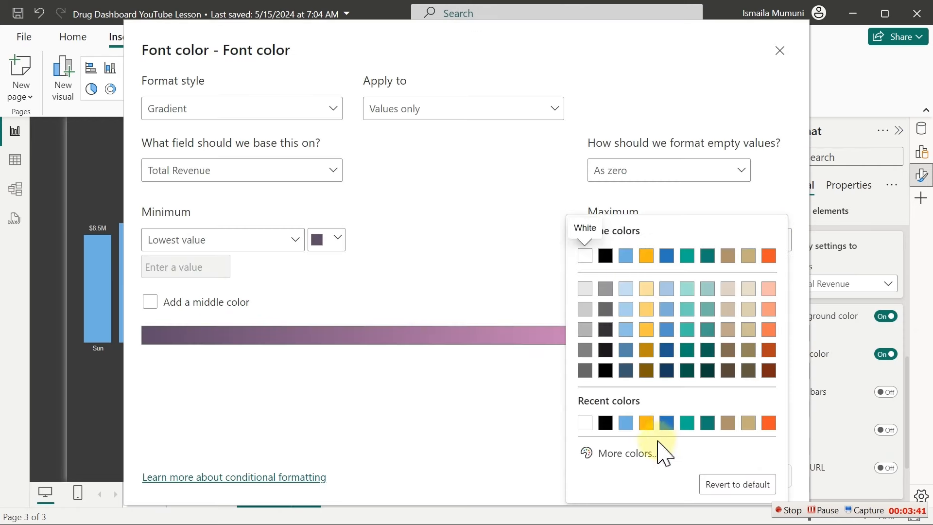
{"action": "left_click", "coordinate": [634, 452]}
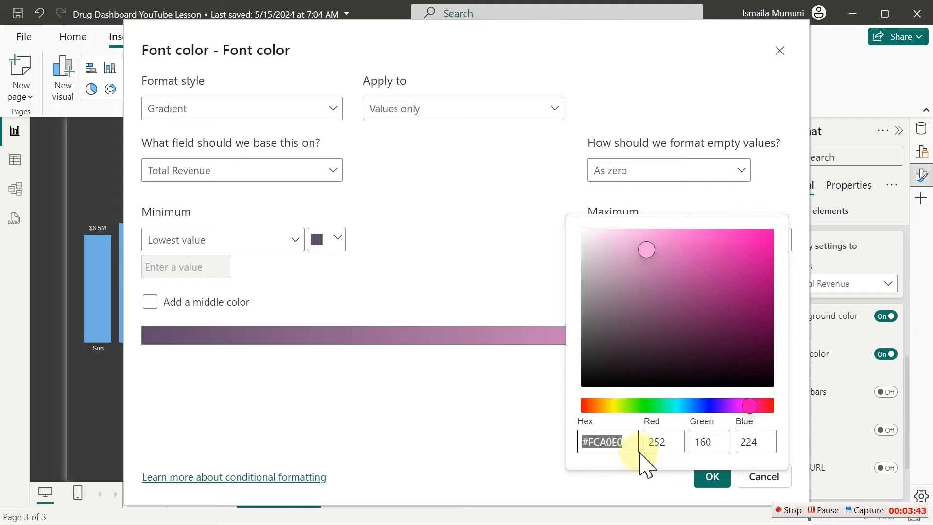
{"action": "left_click", "coordinate": [450, 417]}
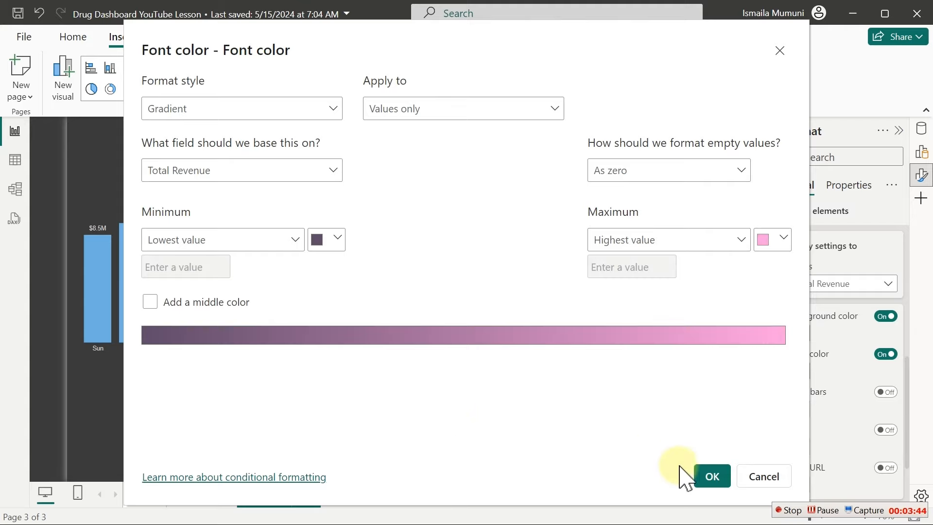
{"action": "left_click", "coordinate": [766, 477]}
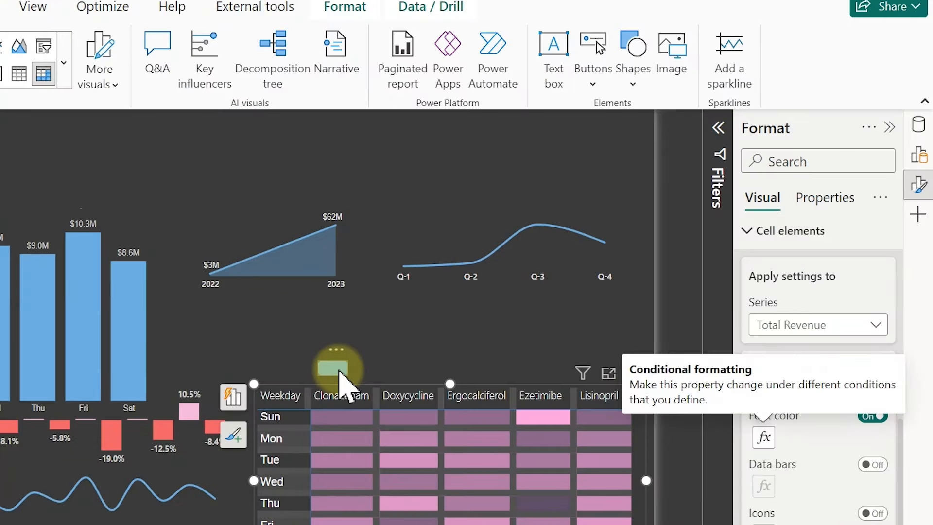
Step: Fill the rounded rectangle above the Clonazepam header with the copied color #FCA0E0
{"action": "left_click", "coordinate": [336, 369]}
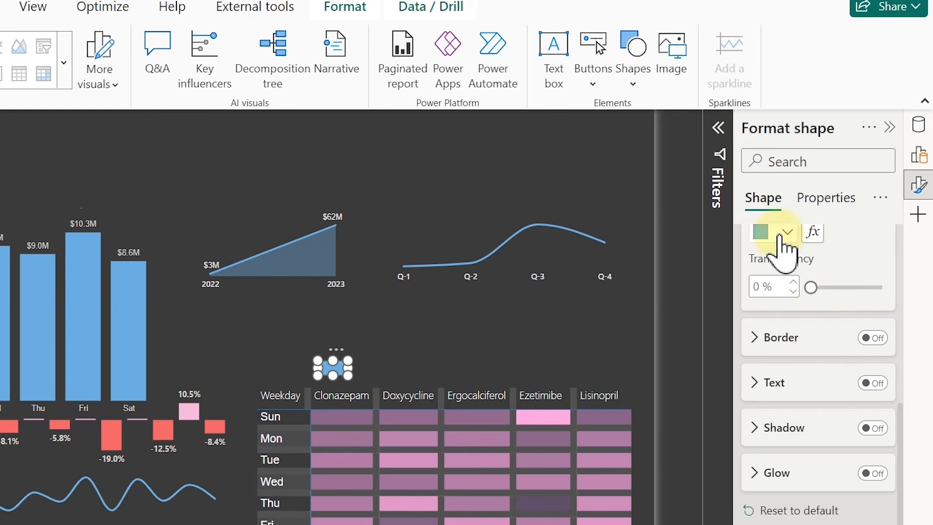
{"action": "left_click", "coordinate": [780, 237]}
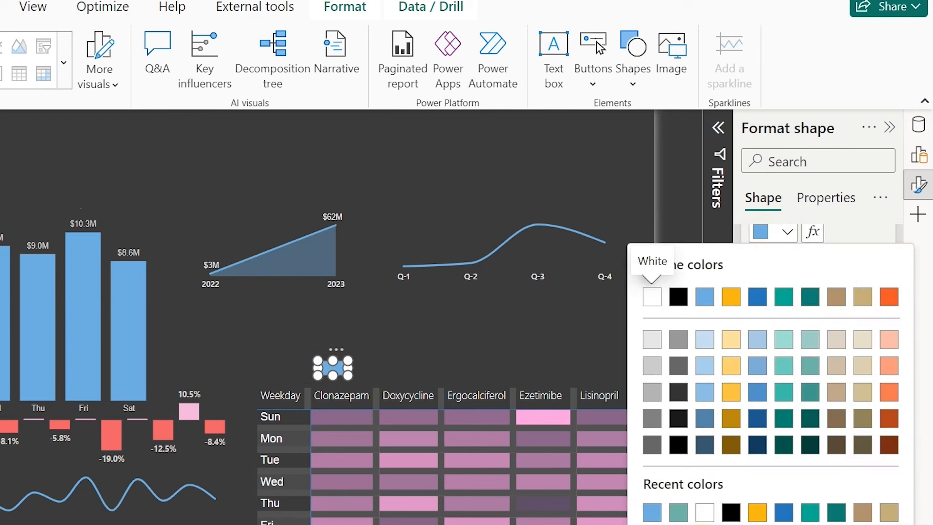
{"action": "left_click", "coordinate": [671, 523]}
{"action": "key", "text": "ctrl+v"}
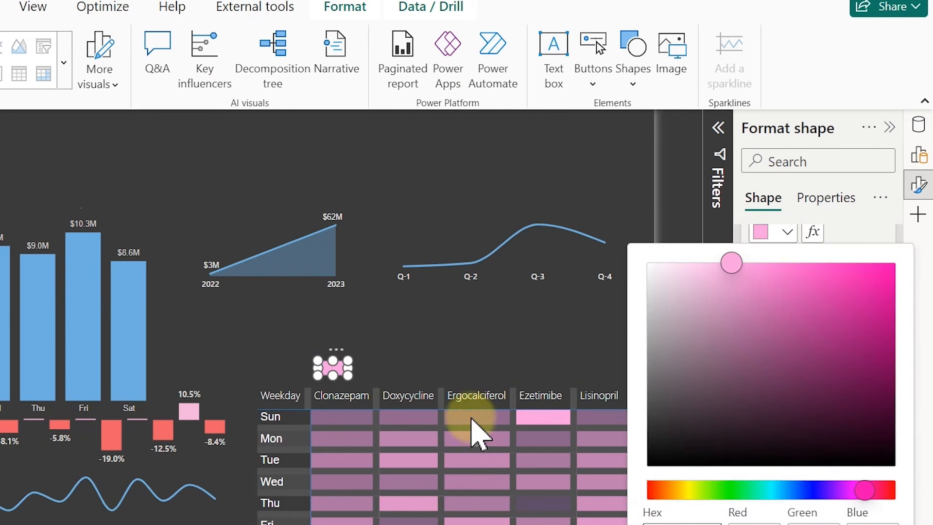
{"action": "left_click", "coordinate": [434, 368]}
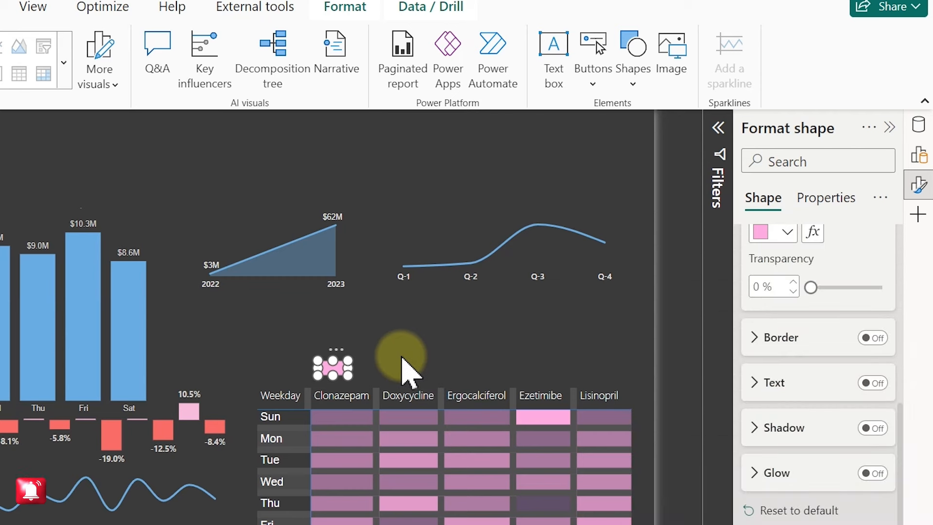
Step: Duplicate the pink rounded rectangle and place the copy level with it, above the start of the Ergocalciferol column
{"action": "left_click", "coordinate": [403, 362]}
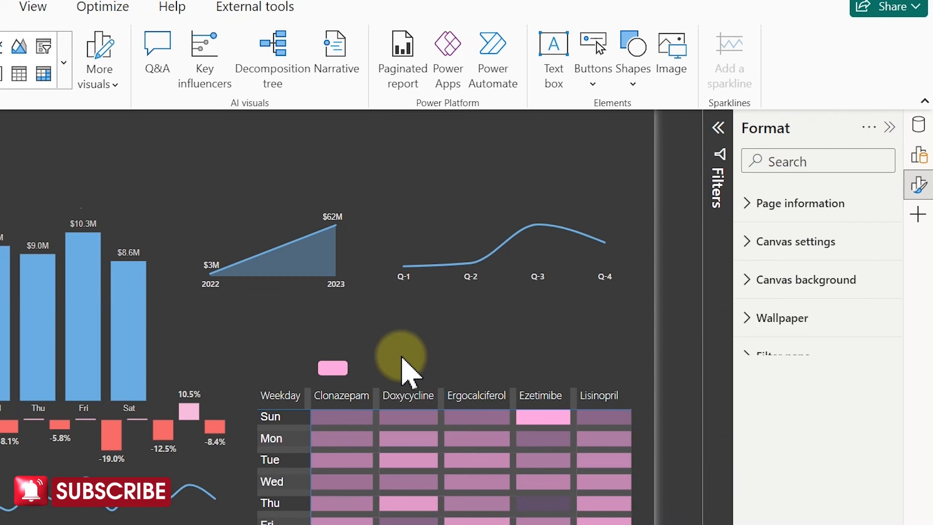
{"action": "left_click", "coordinate": [339, 378]}
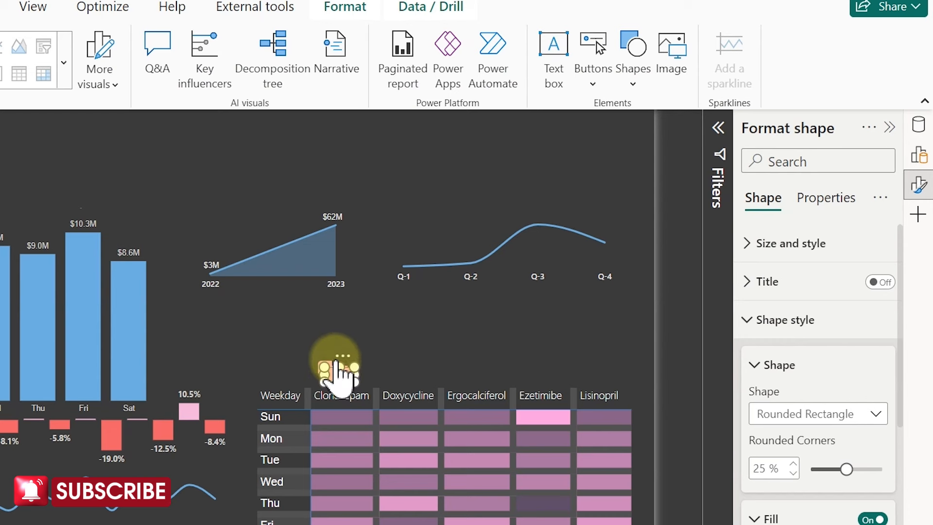
{"action": "left_click_drag", "start_coordinate": [345, 355], "coordinate": [455, 352]}
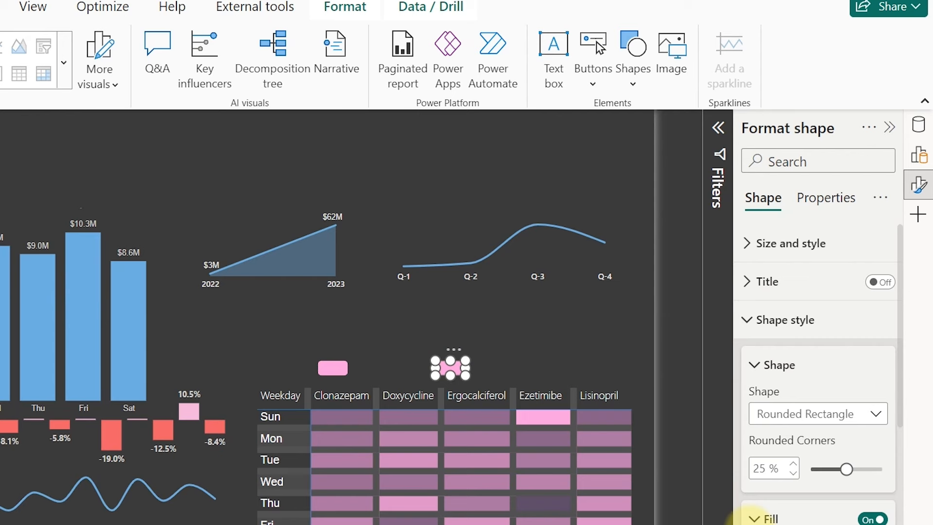
Step: Fill the second rounded rectangle, above the Ergocalciferol column, with a custom muted purple of about #74586C
{"action": "left_click", "coordinate": [778, 523]}
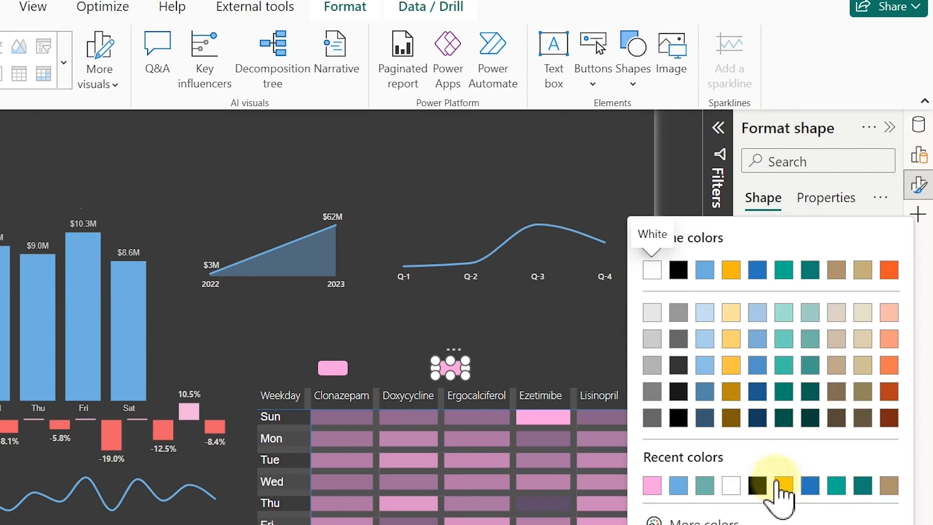
{"action": "left_click", "coordinate": [709, 521]}
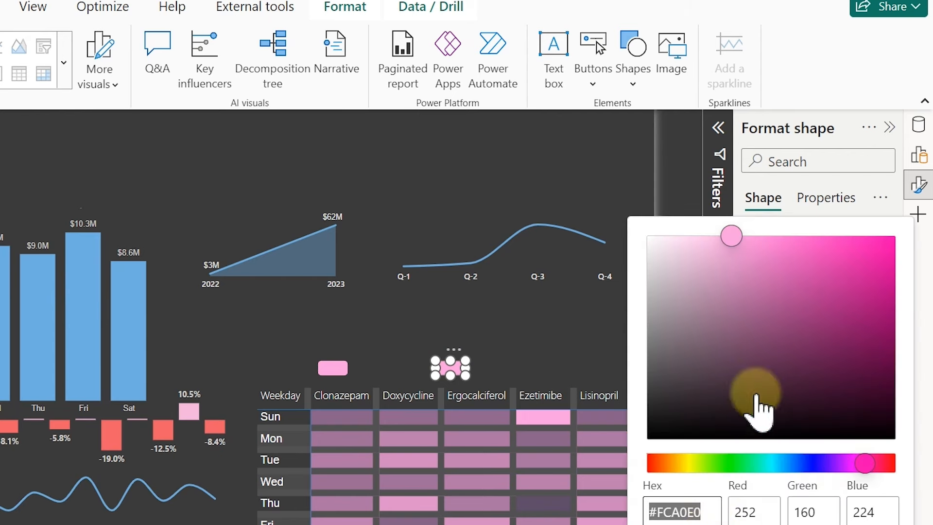
{"action": "left_click", "coordinate": [766, 345]}
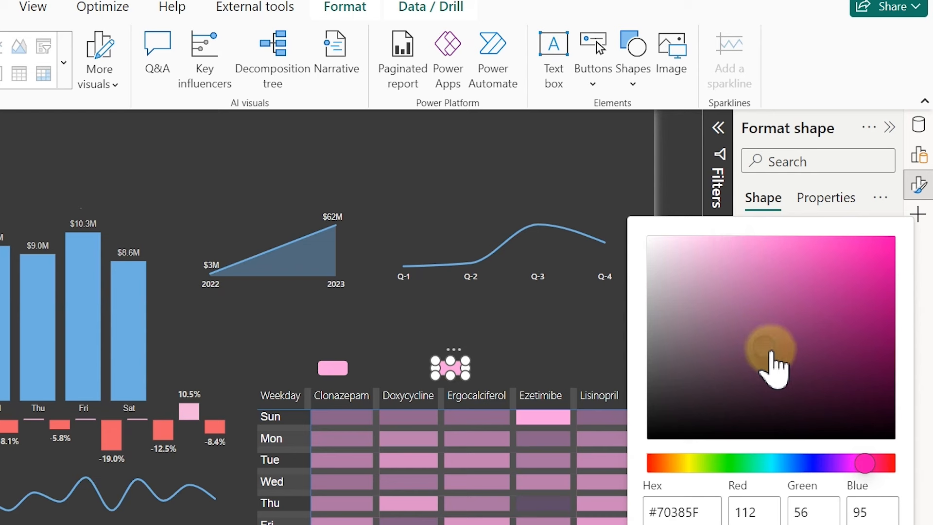
{"action": "left_click_drag", "start_coordinate": [772, 351], "coordinate": [749, 360]}
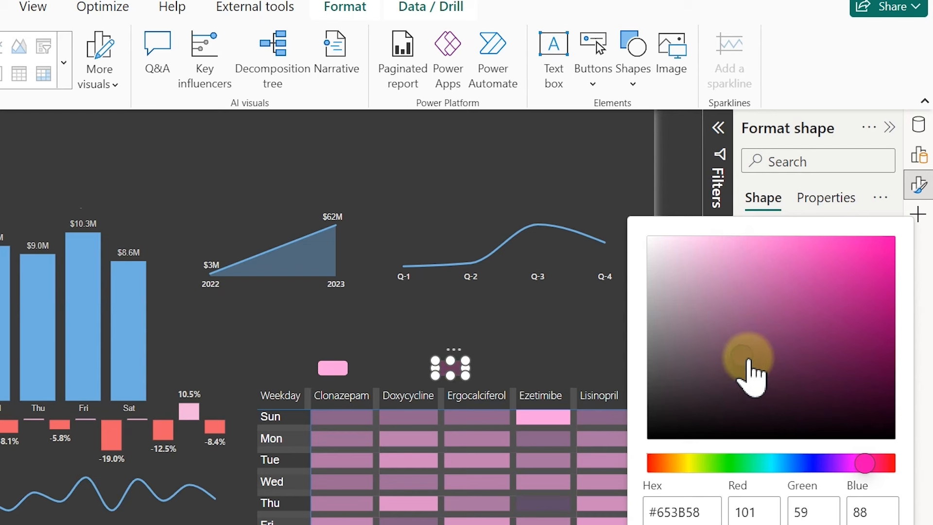
{"action": "left_click_drag", "start_coordinate": [748, 360], "coordinate": [709, 348]}
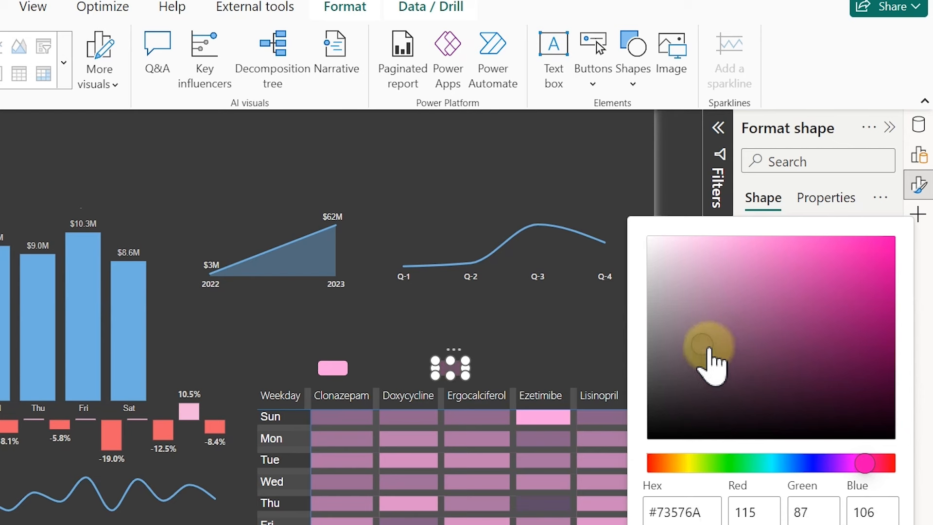
{"action": "left_click", "coordinate": [525, 360]}
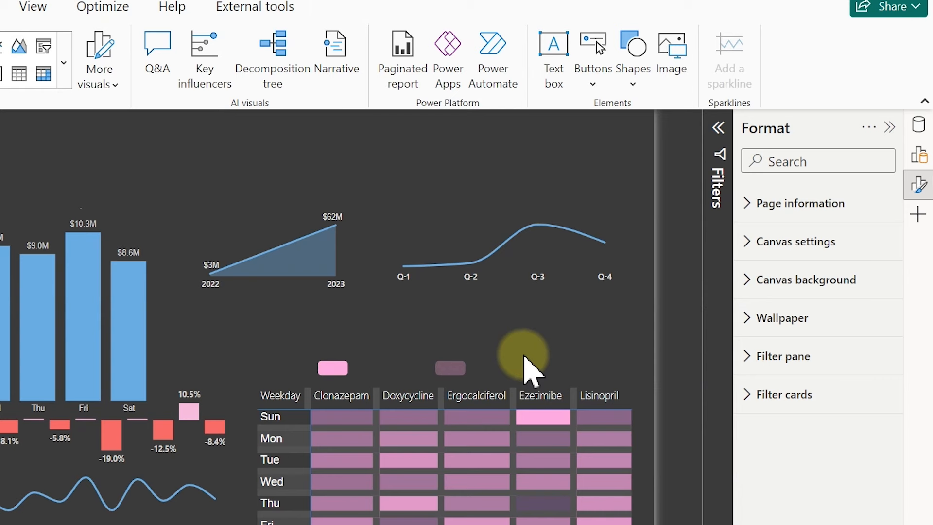
Step: Duplicate the pink rounded rectangle and place the copy level with the others, above the boundary between the Ezetimibe and Lisinopril columns
{"action": "left_click", "coordinate": [334, 369]}
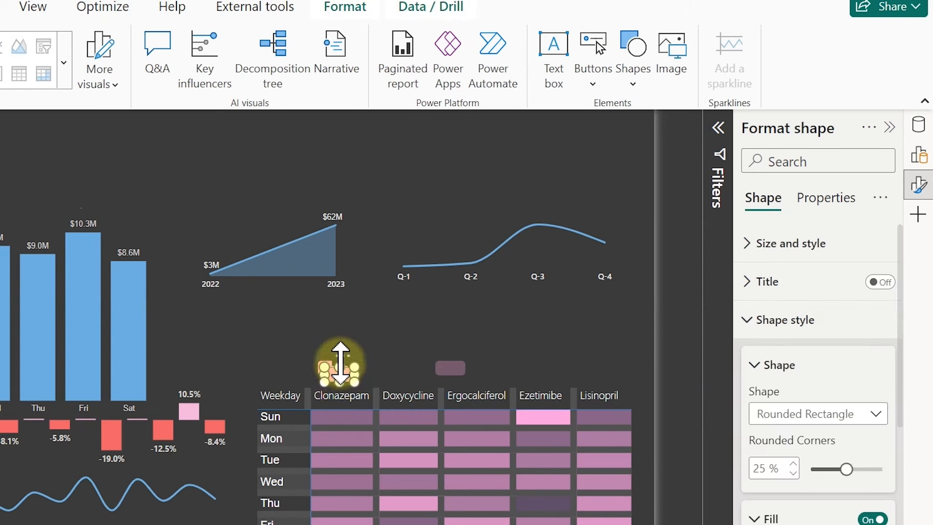
{"action": "left_click_drag", "start_coordinate": [340, 364], "coordinate": [573, 357]}
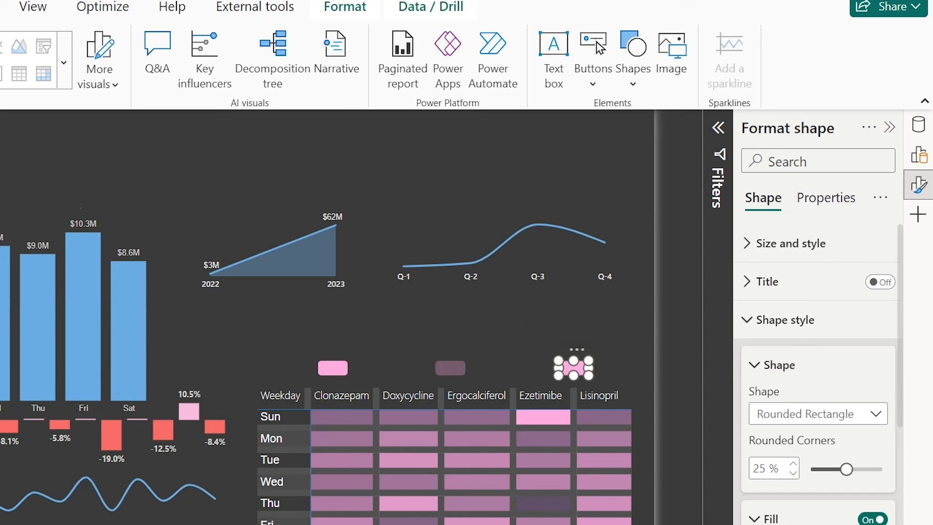
{"action": "left_click", "coordinate": [766, 524]}
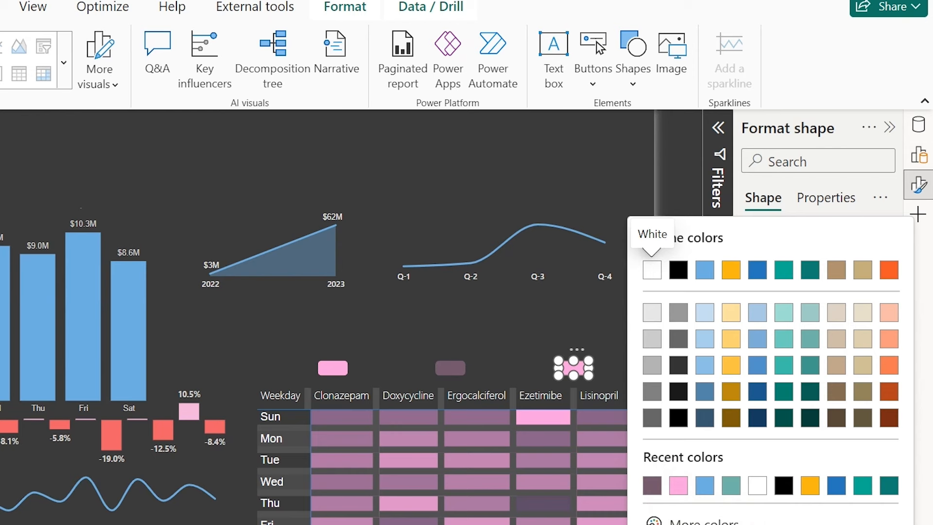
{"action": "left_click", "coordinate": [765, 524]}
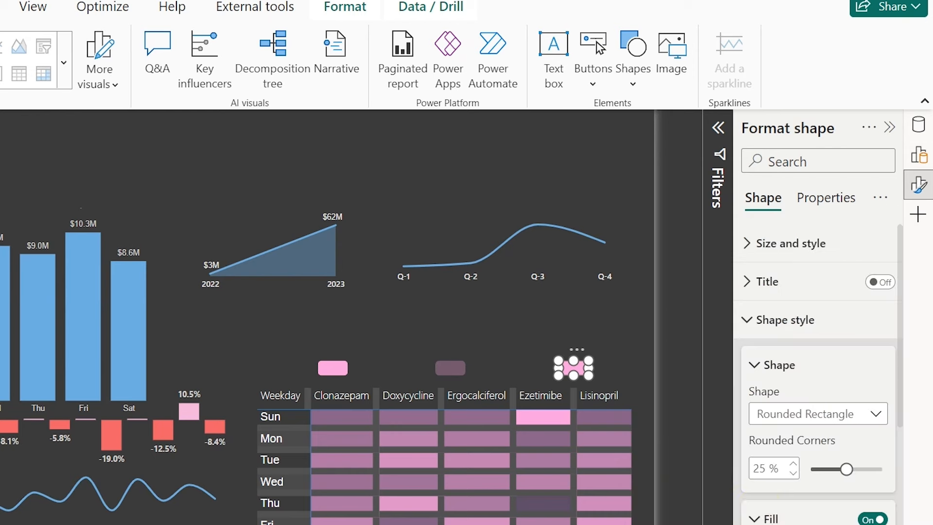
Step: Copy the hex code of the minimum color in the matrix's font color gradient and close the conditional formatting without changes
{"action": "left_click", "coordinate": [637, 439]}
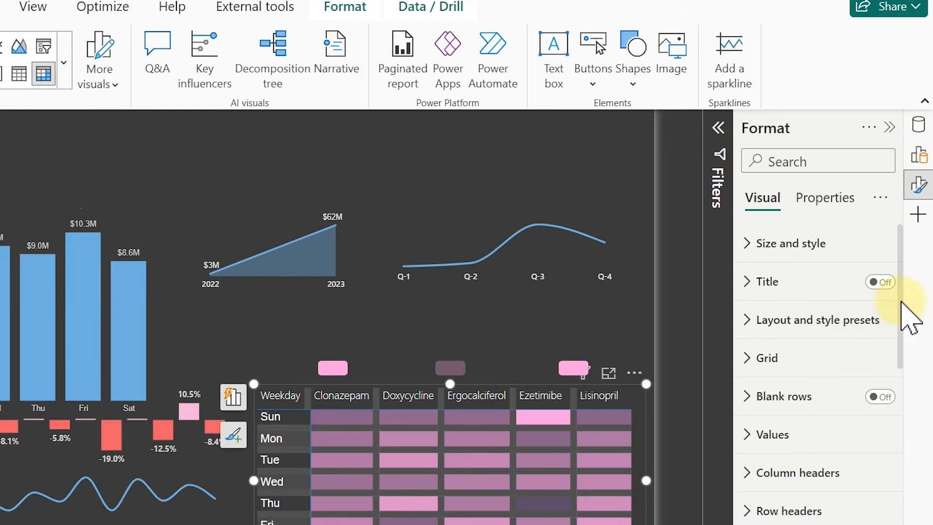
{"action": "scroll", "coordinate": [904, 311], "scroll_direction": "down", "scroll_amount": 10}
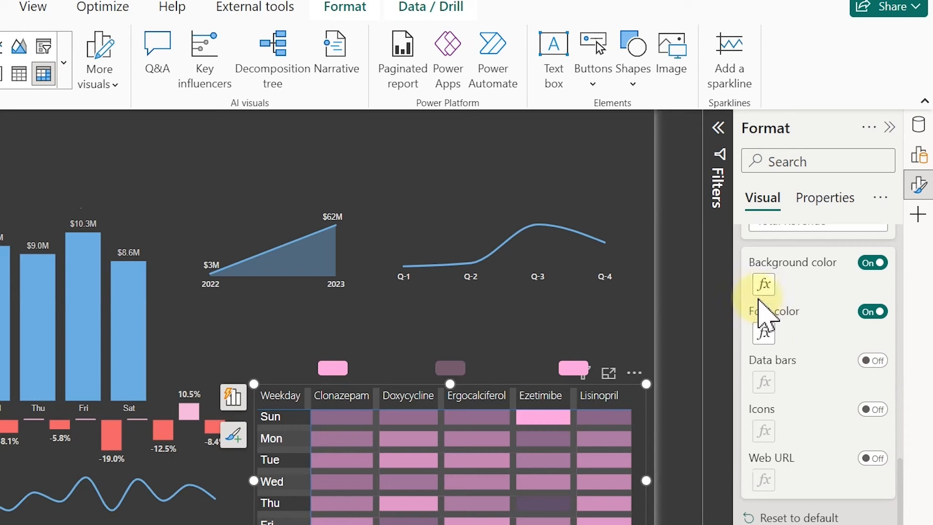
{"action": "left_click", "coordinate": [764, 333]}
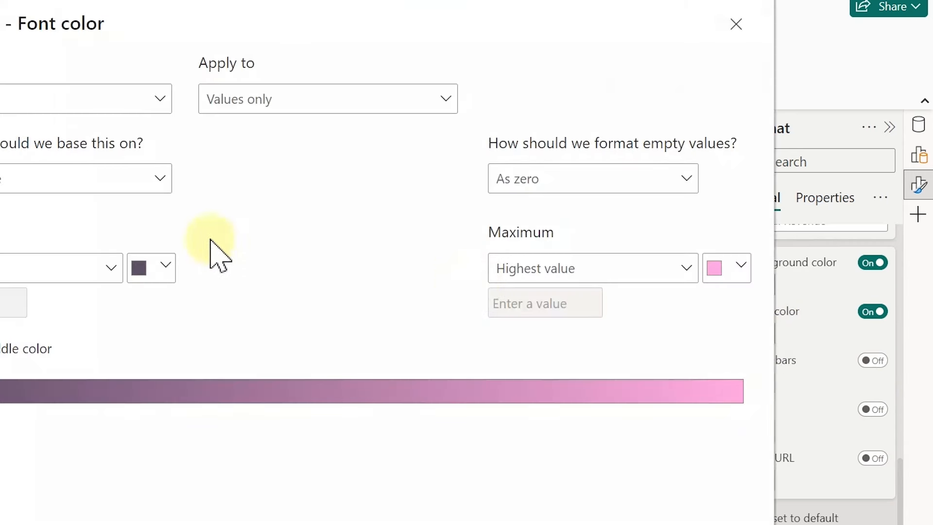
{"action": "left_click", "coordinate": [163, 269]}
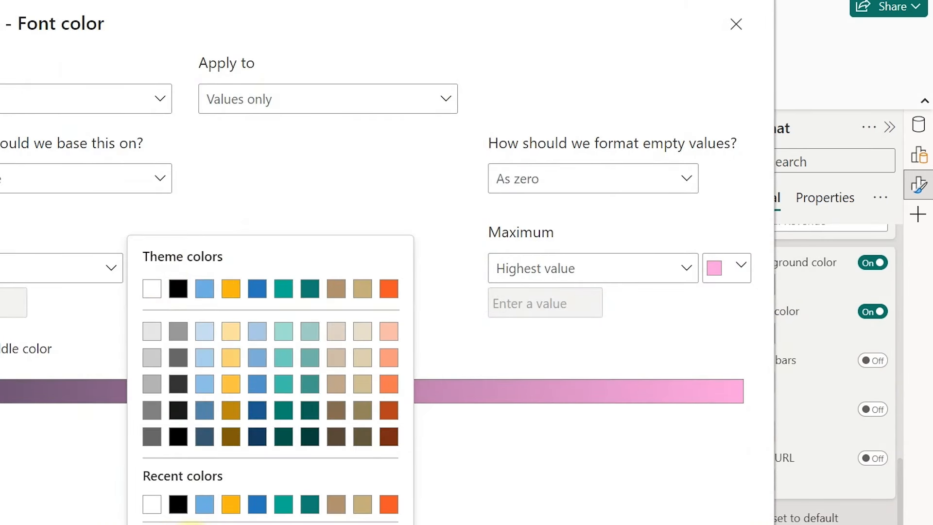
{"action": "left_click", "coordinate": [191, 524]}
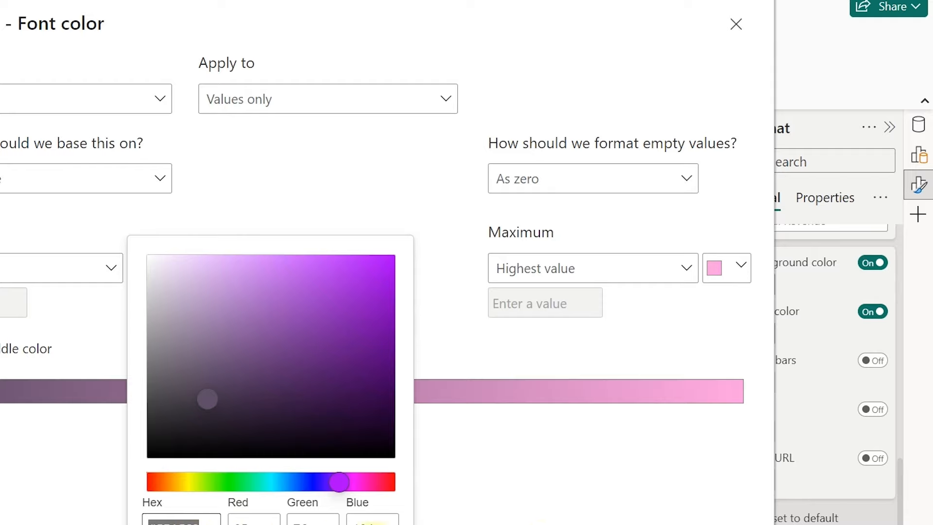
{"action": "left_click", "coordinate": [550, 524]}
{"action": "left_click", "coordinate": [683, 524]}
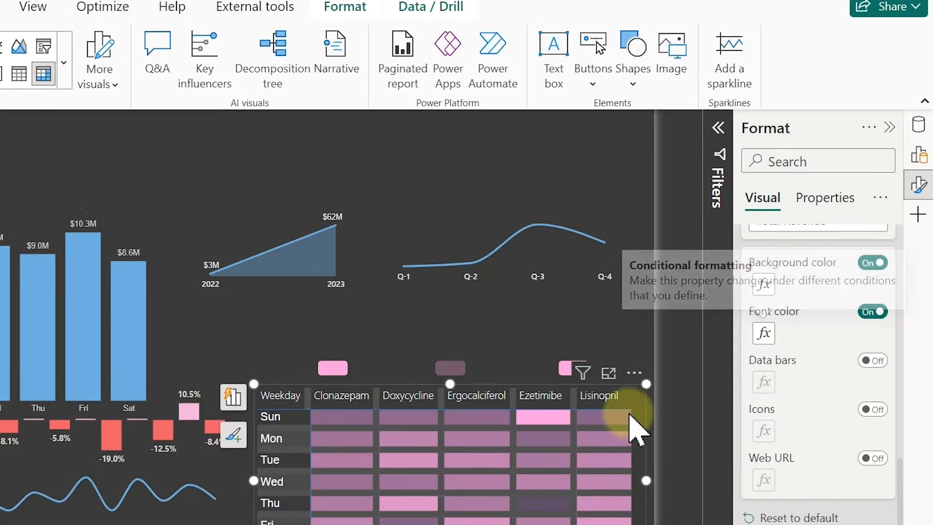
Step: Fill the third rounded rectangle, near the Lisinopril column, with the copied dark purple minimum color
{"action": "left_click", "coordinate": [565, 368]}
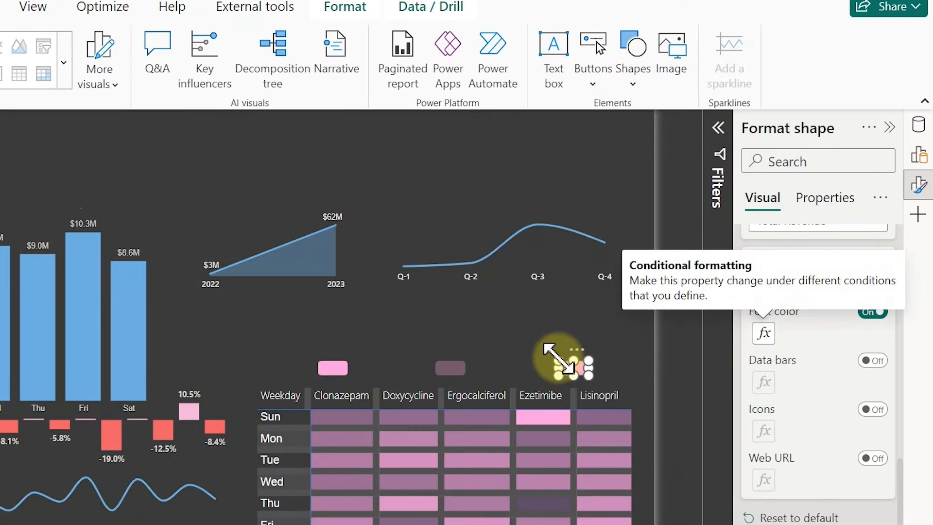
{"action": "left_click", "coordinate": [761, 234]}
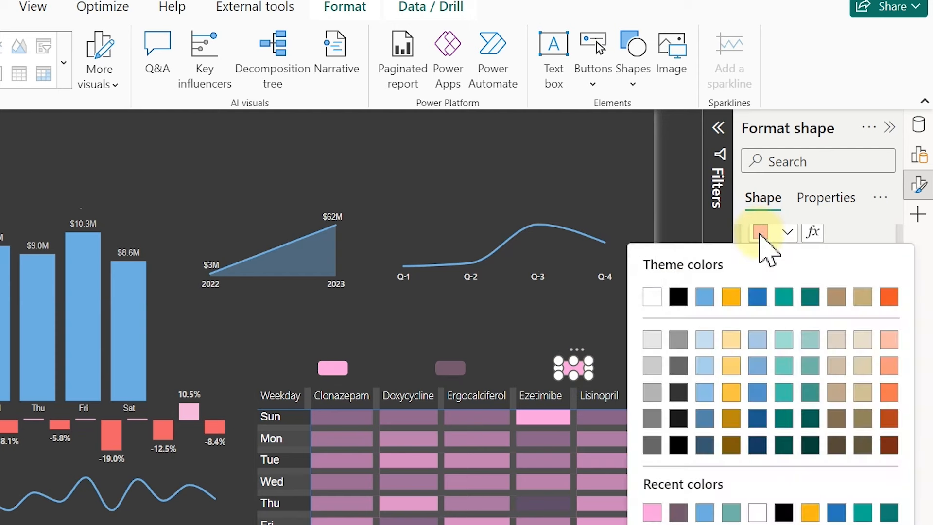
{"action": "left_click", "coordinate": [702, 523]}
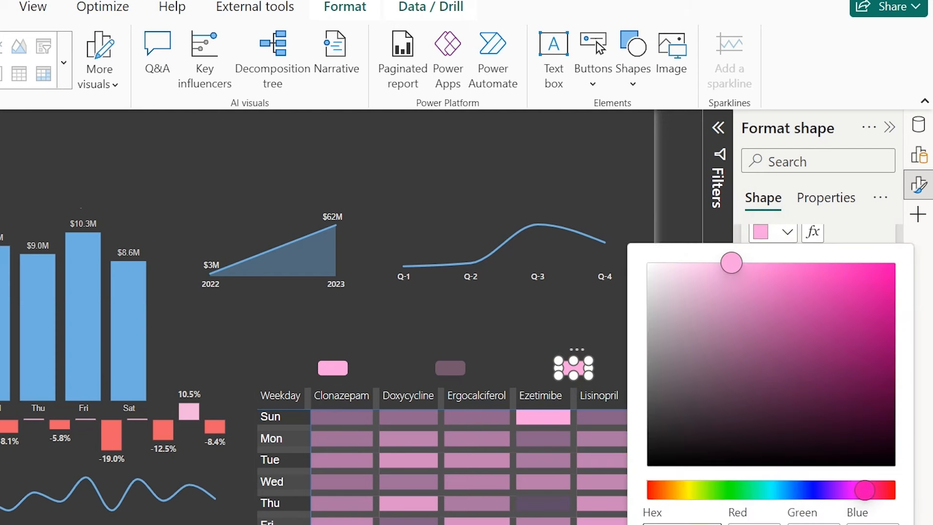
{"action": "key", "text": "Return"}
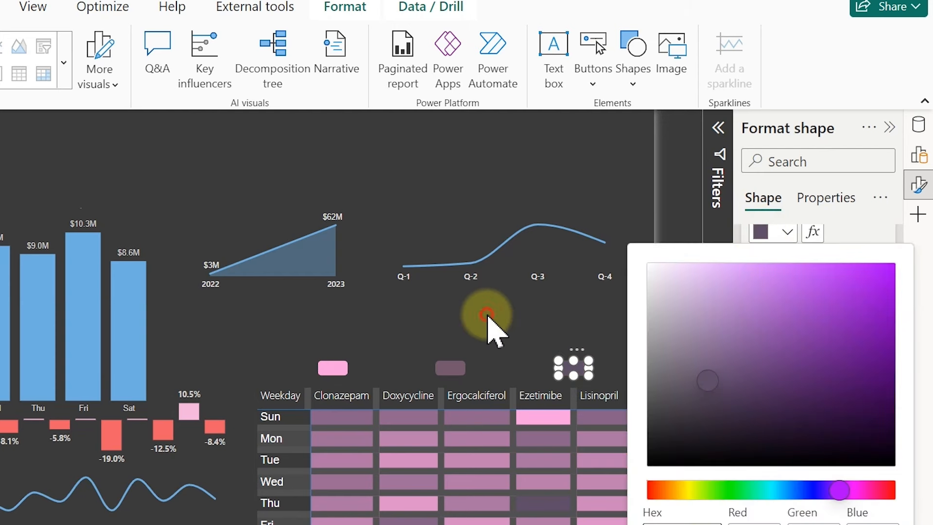
{"action": "left_click", "coordinate": [489, 317]}
{"action": "left_click", "coordinate": [489, 316]}
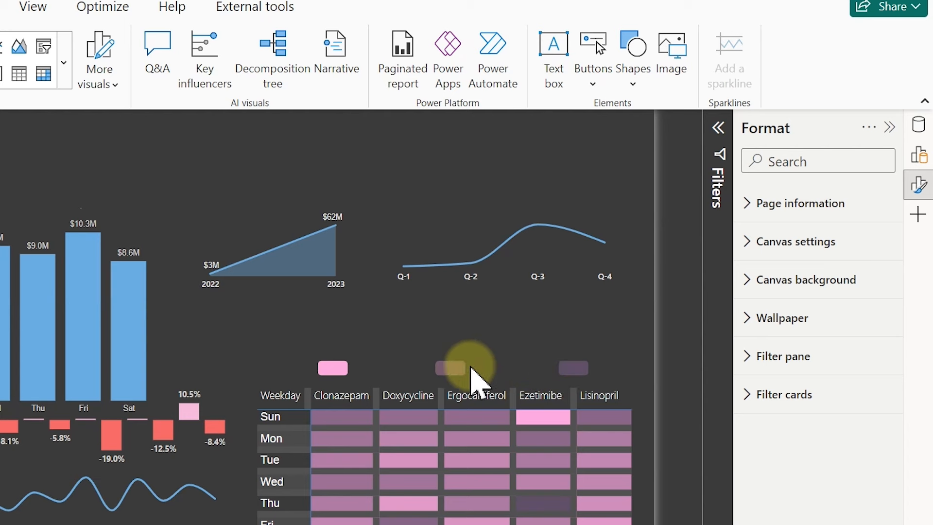
Step: Recolor the middle rounded rectangle with the lighter custom mauve #AA85A0
{"action": "left_click", "coordinate": [456, 370]}
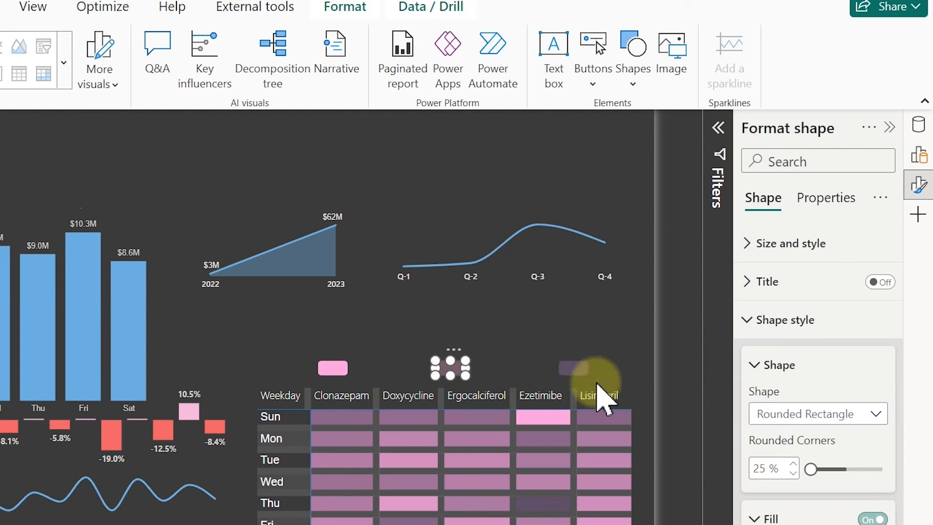
{"action": "left_click", "coordinate": [777, 524]}
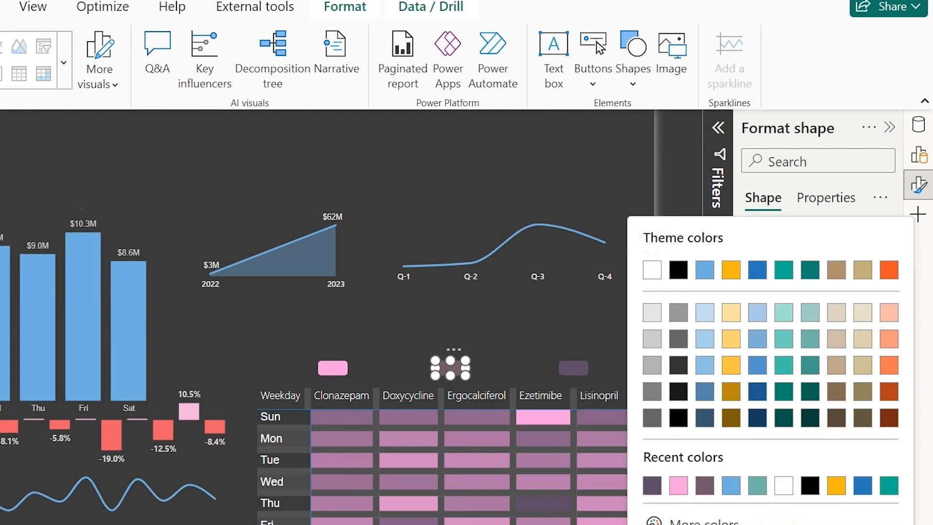
{"action": "left_click", "coordinate": [696, 523]}
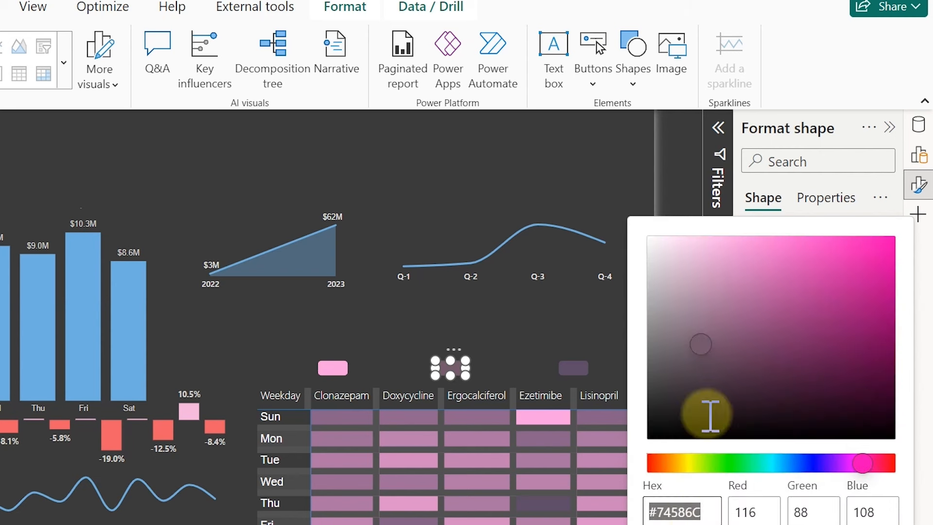
{"action": "left_click", "coordinate": [697, 317]}
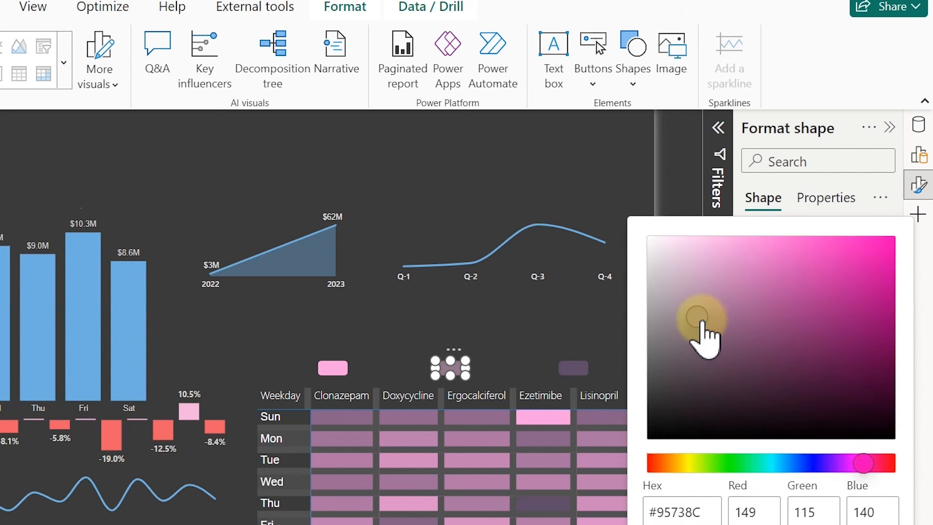
{"action": "mouse_move", "coordinate": [704, 321]}
{"action": "left_mouse_down"}
{"action": "mouse_move", "coordinate": [685, 302]}
{"action": "mouse_move", "coordinate": [695, 298]}
{"action": "left_mouse_up"}
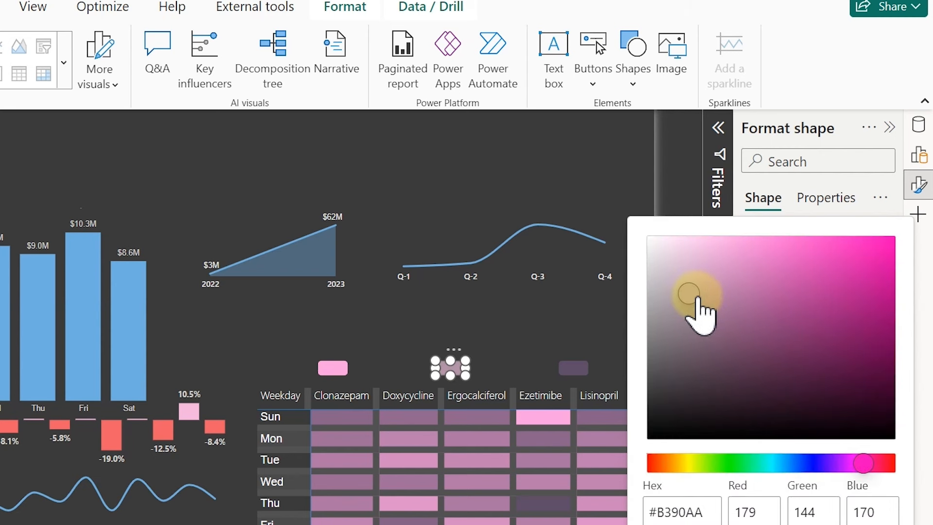
{"action": "left_click", "coordinate": [693, 306]}
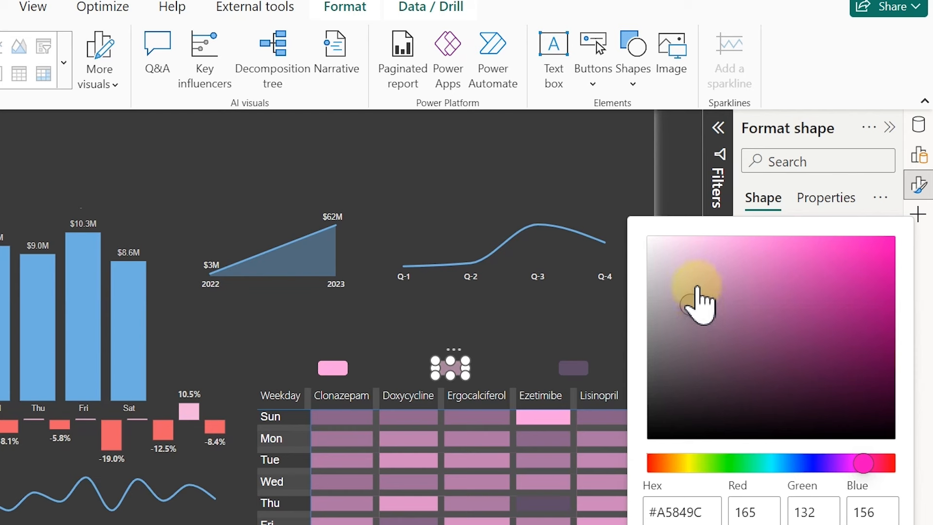
{"action": "left_click_drag", "start_coordinate": [695, 287], "coordinate": [701, 305]}
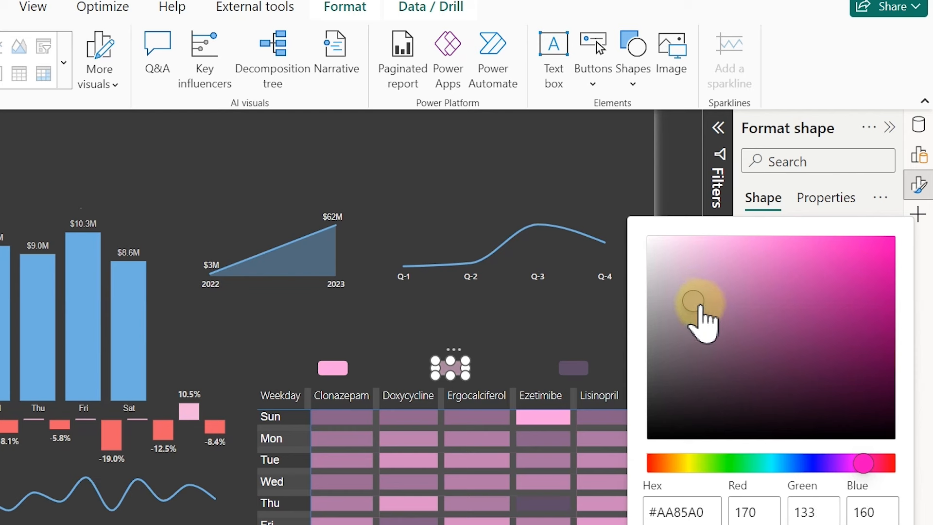
{"action": "left_click", "coordinate": [544, 323]}
{"action": "left_click", "coordinate": [542, 310]}
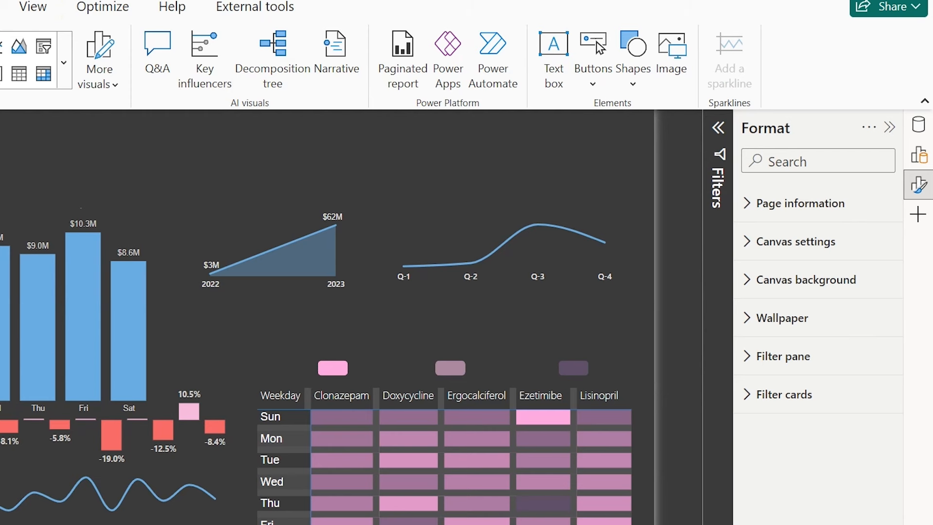
Step: Insert a text box, set its font size to 12 and shrink the box
{"action": "left_click", "coordinate": [554, 48]}
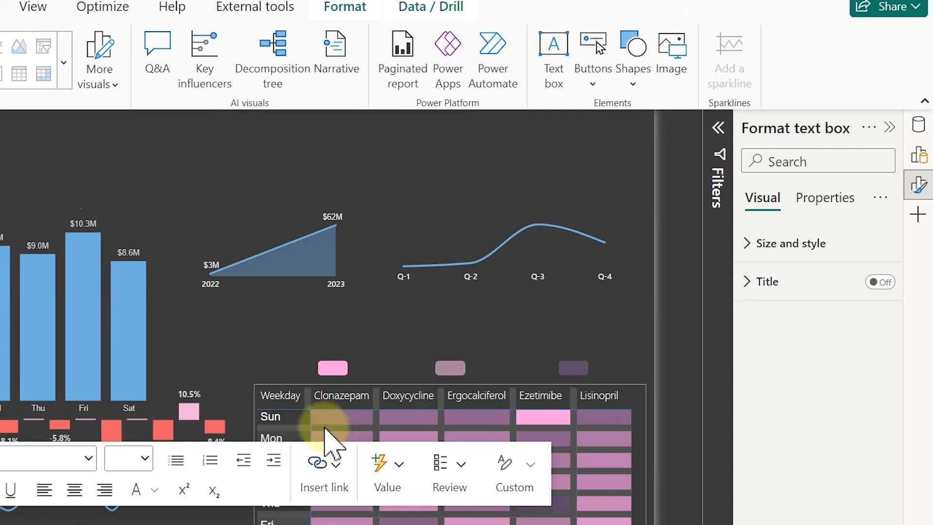
{"action": "left_click", "coordinate": [222, 168]}
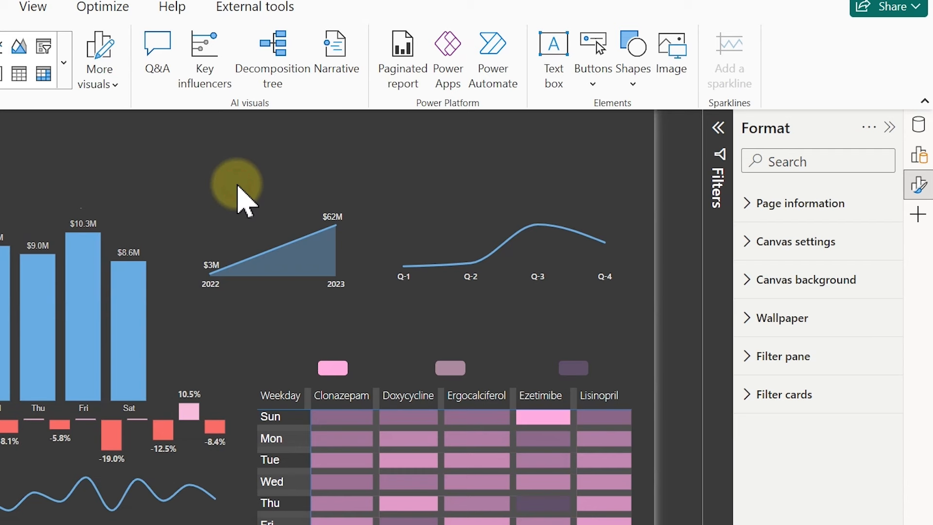
{"action": "left_click", "coordinate": [553, 54]}
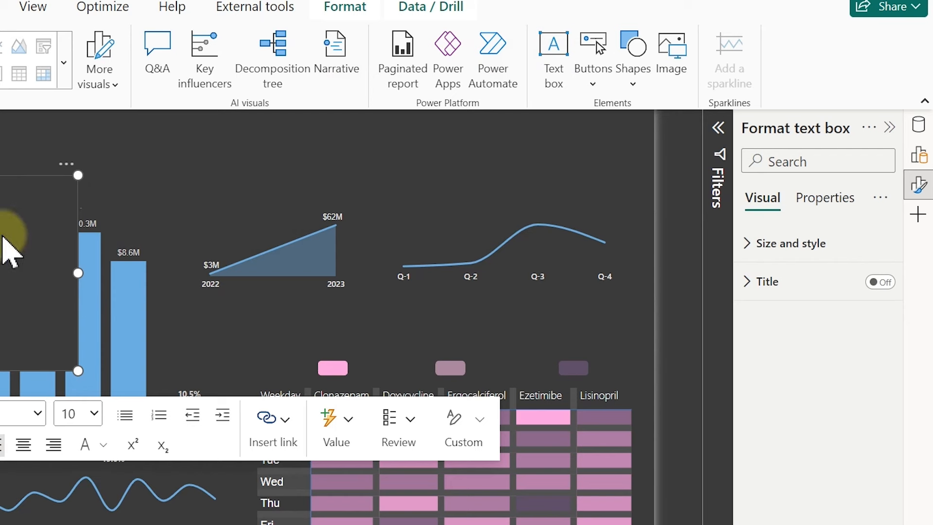
{"action": "left_click", "coordinate": [94, 414]}
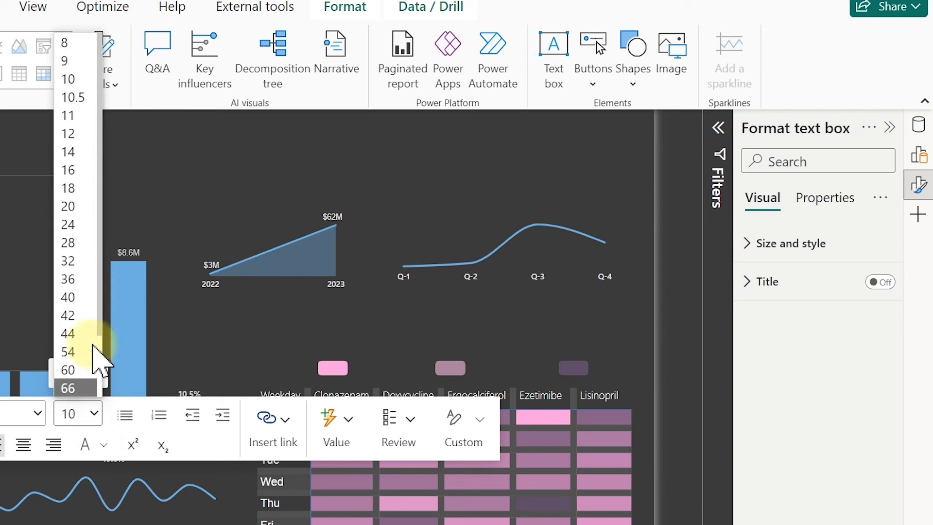
{"action": "left_click", "coordinate": [90, 133]}
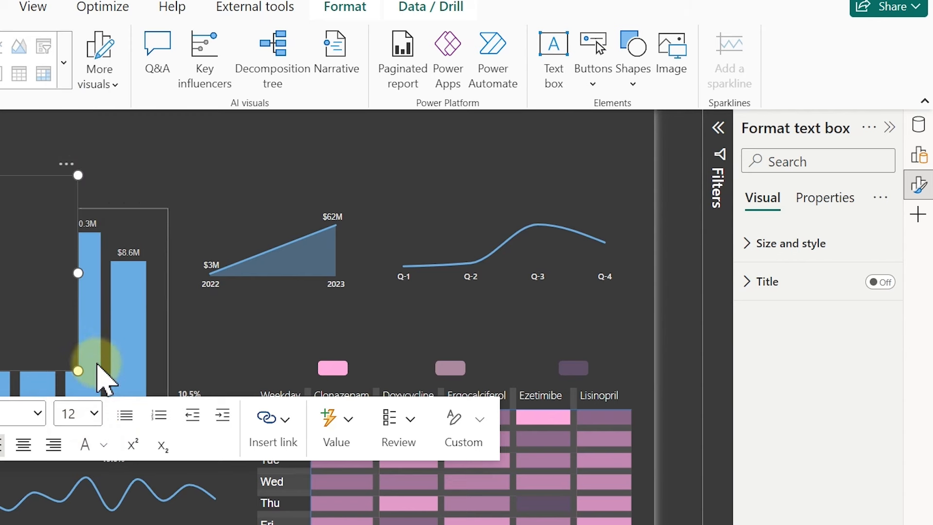
{"action": "left_click_drag", "start_coordinate": [76, 370], "coordinate": [0, 251]}
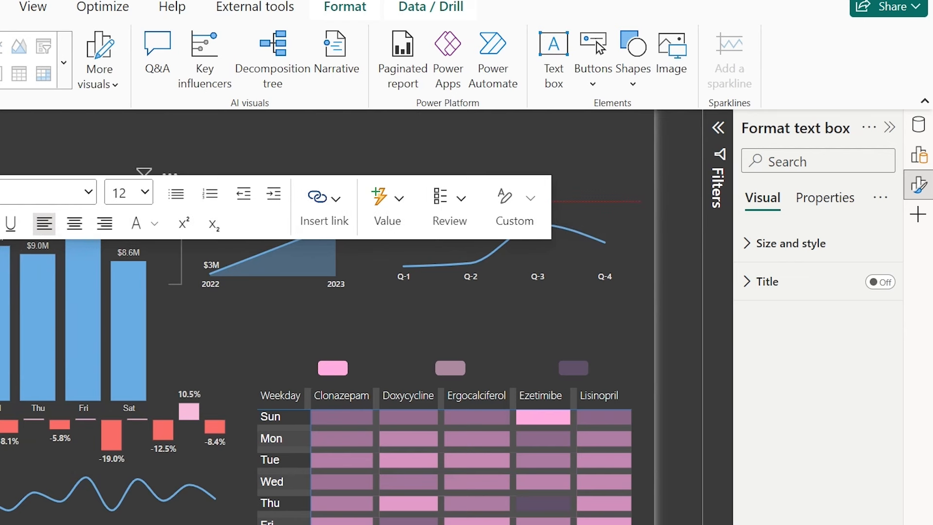
Step: Center the High label's text and place the label beside the pink legend shape
{"action": "left_click", "coordinate": [74, 224]}
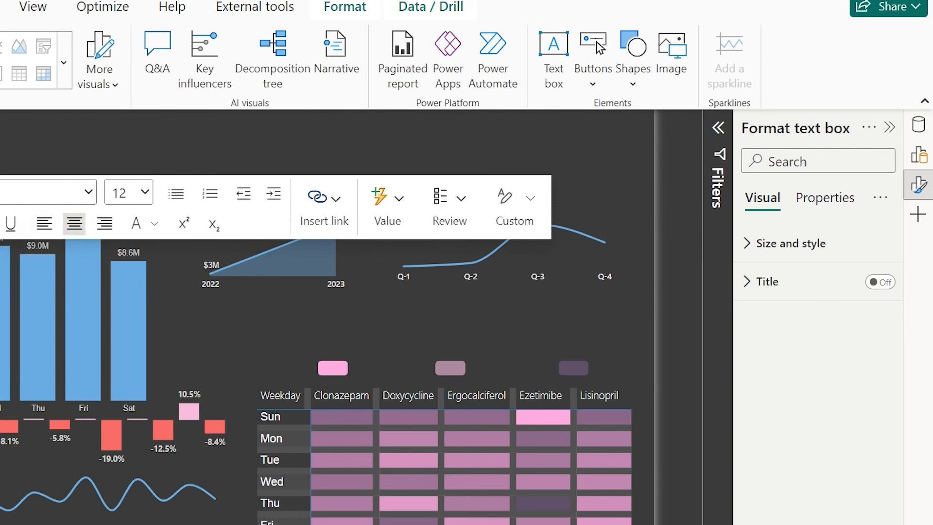
{"action": "left_click_drag", "start_coordinate": [214, 277], "coordinate": [302, 354]}
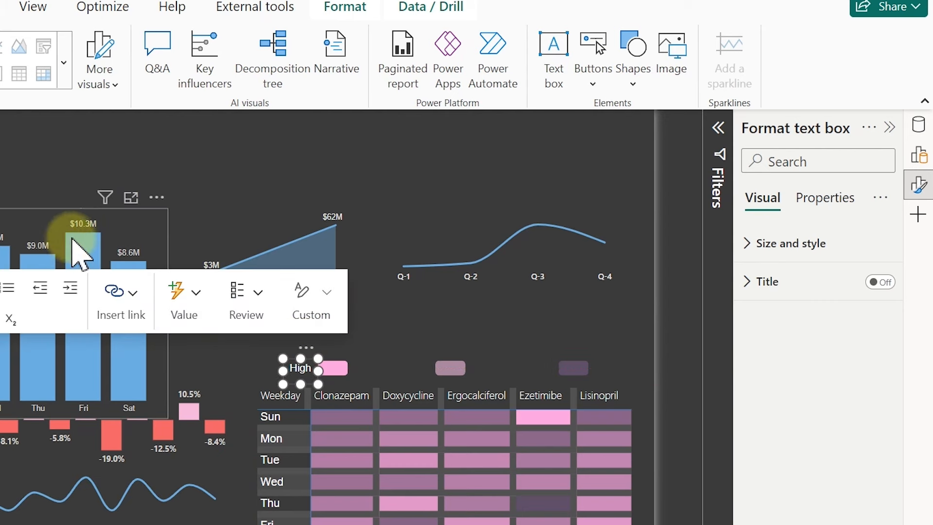
Step: Duplicate the High label and place the copy beside the middle mauve shape
{"action": "mouse_move", "coordinate": [211, 265]}
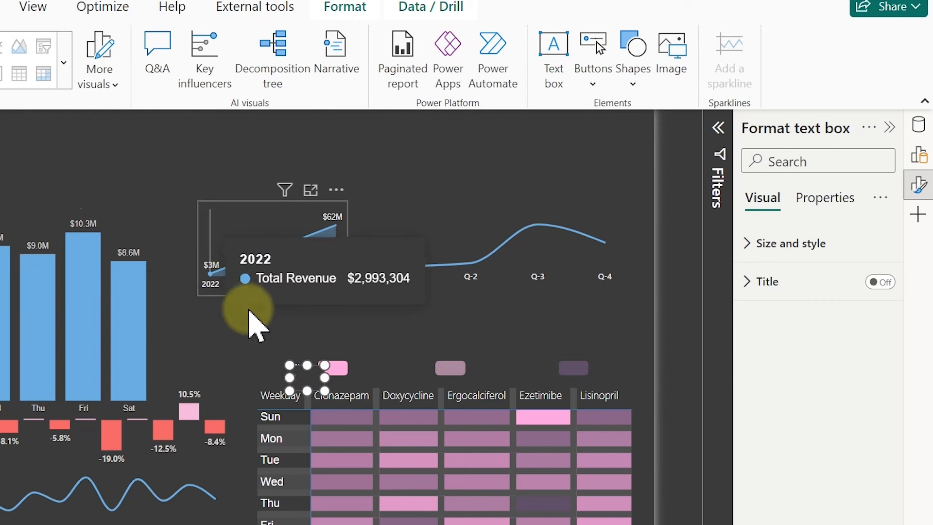
{"action": "left_click", "coordinate": [308, 370]}
{"action": "key", "text": "ctrl+c"}
{"action": "key", "text": "ctrl+v"}
{"action": "left_click_drag", "start_coordinate": [308, 364], "coordinate": [427, 352]}
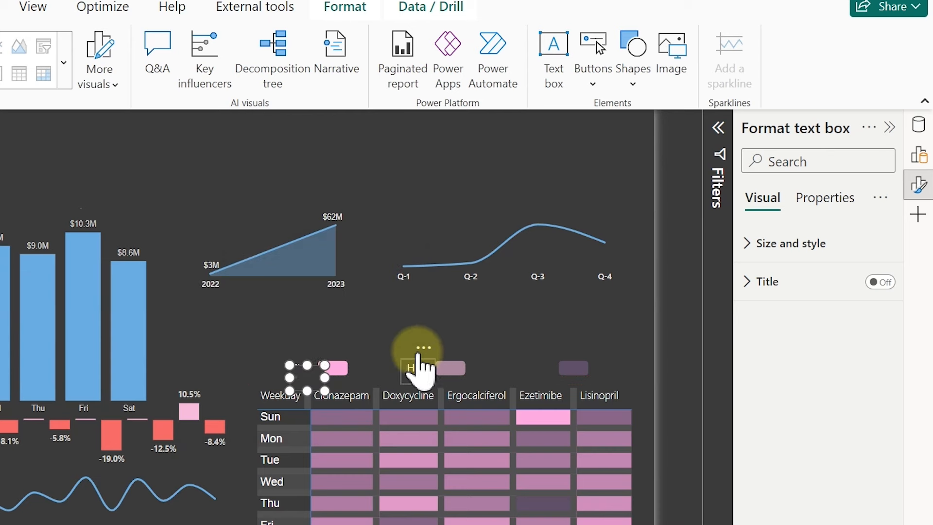
Step: Duplicate the High label beside the dark purple shape and change the copy's text to "Very Low"
{"action": "left_click", "coordinate": [306, 365]}
{"action": "key", "text": "ctrl+c"}
{"action": "key", "text": "ctrl+v"}
{"action": "left_click_drag", "start_coordinate": [312, 364], "coordinate": [504, 371]}
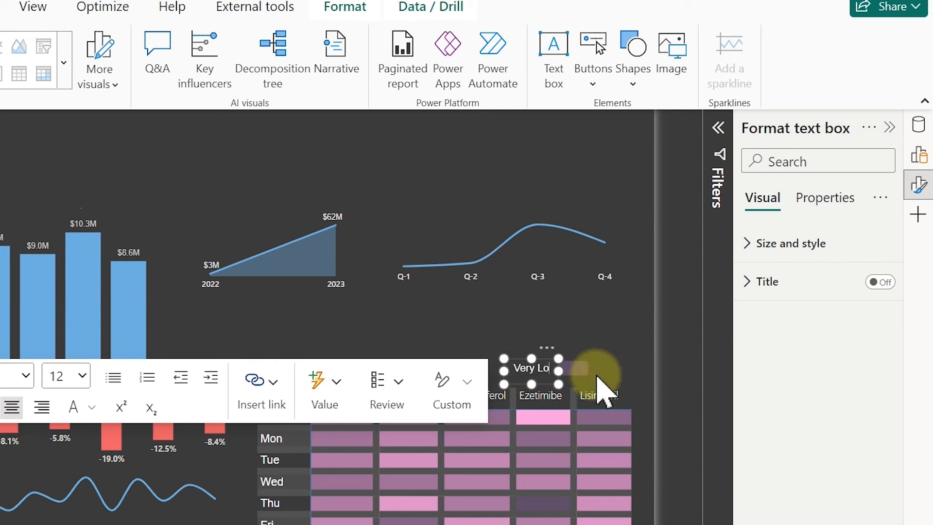
{"action": "left_click", "coordinate": [481, 346]}
Step: Try to retype the label beside the mauve shape, and remove that text box
{"action": "left_click", "coordinate": [418, 368]}
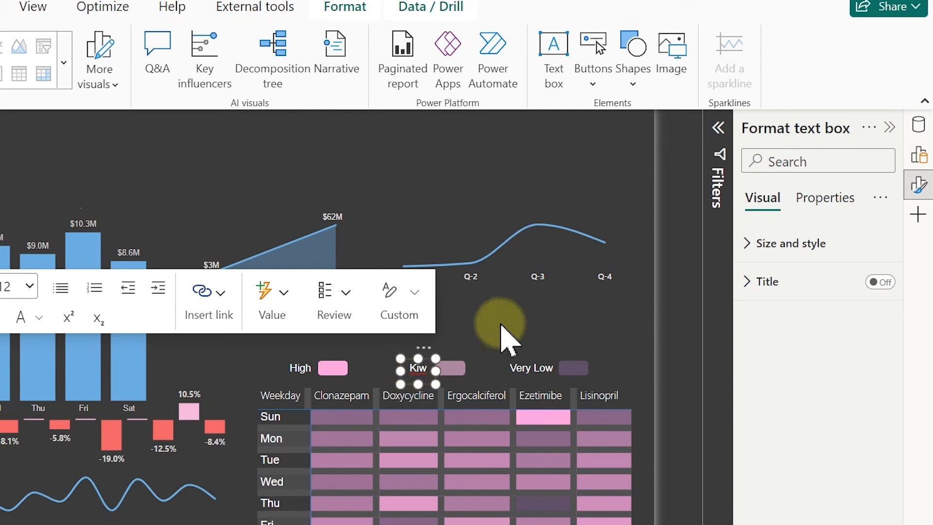
{"action": "right_click", "coordinate": [422, 366]}
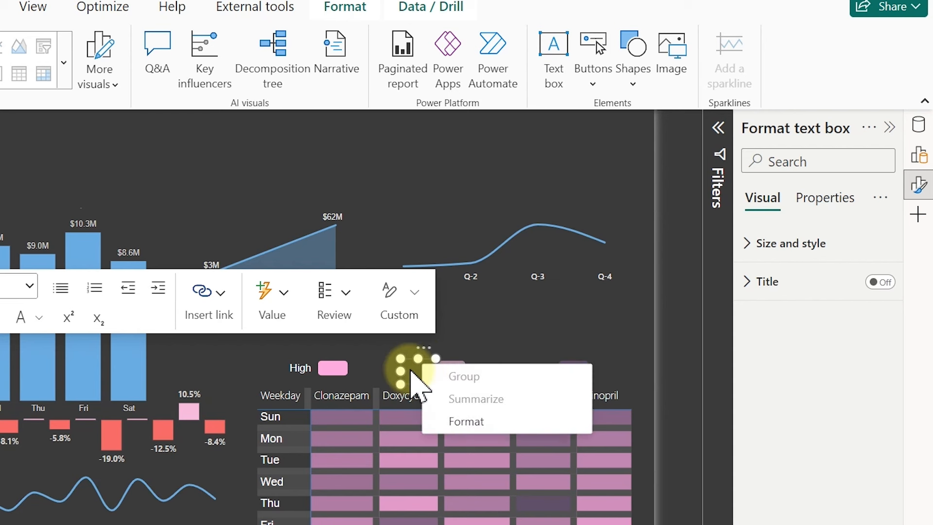
{"action": "left_click", "coordinate": [417, 371]}
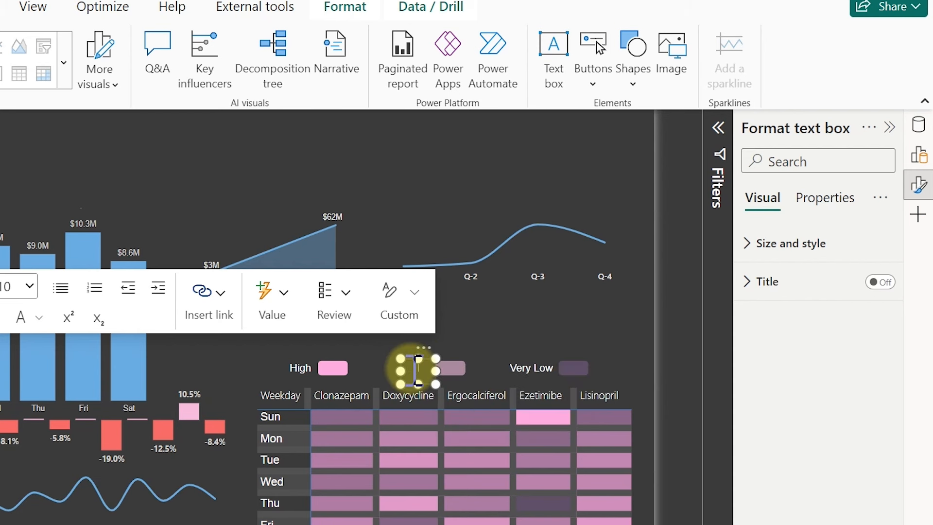
{"action": "left_click", "coordinate": [508, 332]}
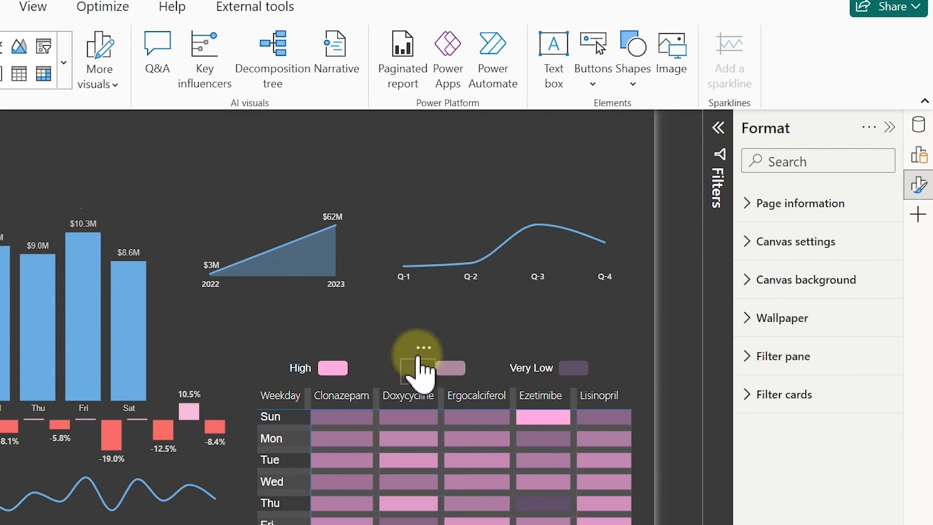
{"action": "left_click", "coordinate": [424, 349]}
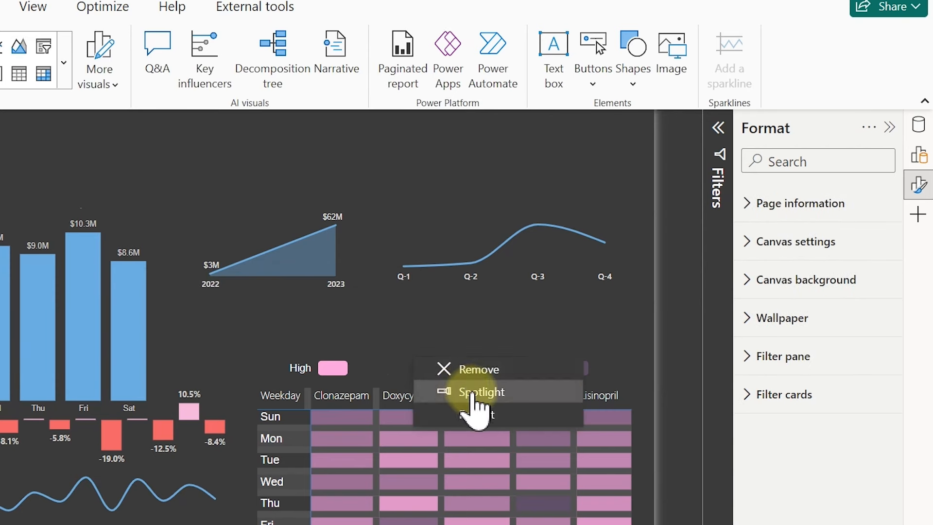
{"action": "key", "text": "Escape"}
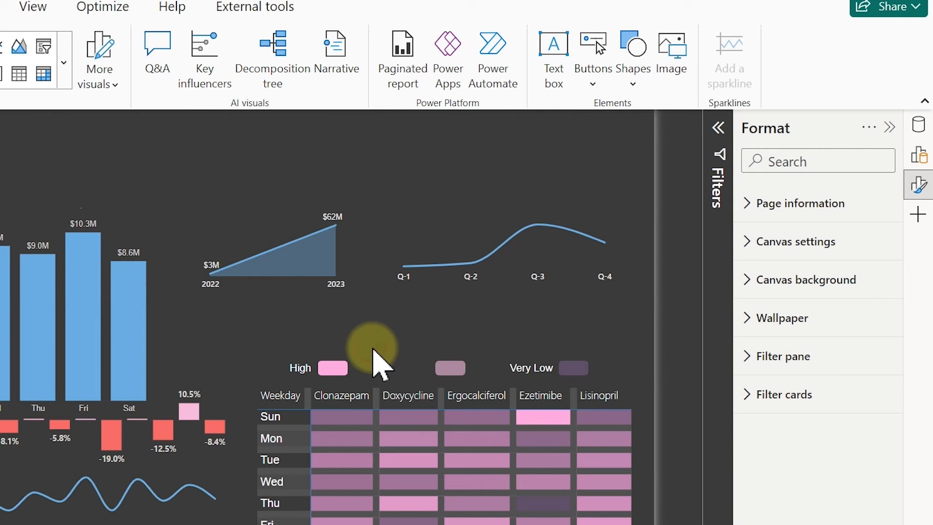
Step: Place a fresh copy of the High label beside the mauve shape and change its text to "Low"
{"action": "left_click", "coordinate": [311, 376]}
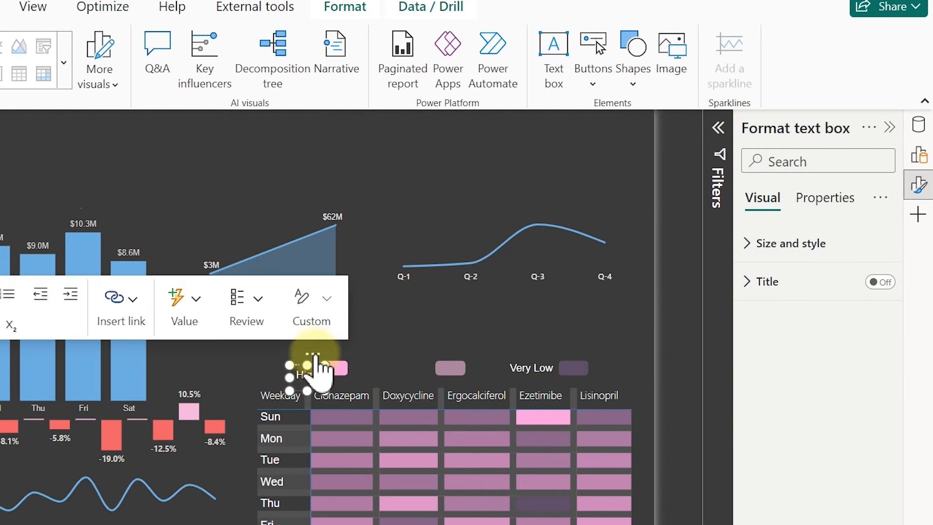
{"action": "left_click_drag", "start_coordinate": [315, 357], "coordinate": [419, 351]}
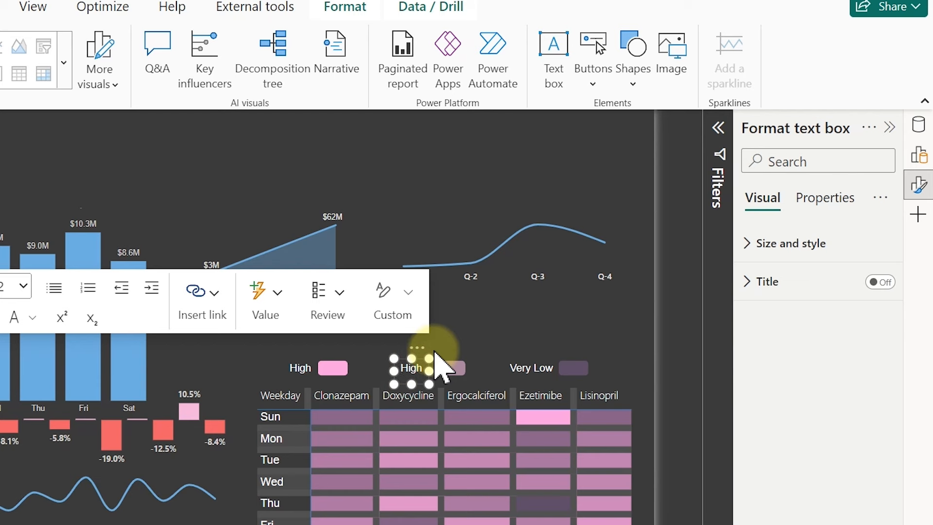
{"action": "type", "text": "Low h"}
{"action": "left_click", "coordinate": [480, 338]}
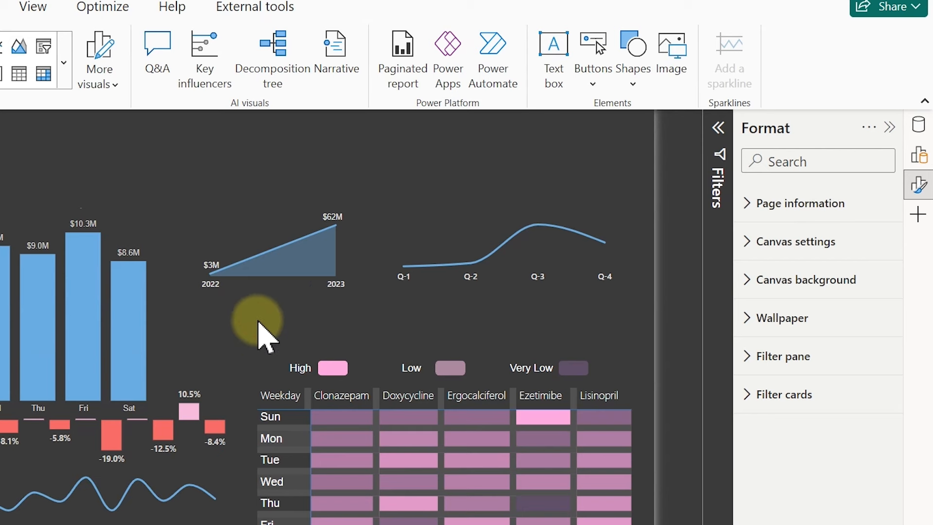
Step: Group the three legend shapes and their High, Low and Very Low labels into one object
{"action": "left_click_drag", "start_coordinate": [367, 384], "coordinate": [637, 397]}
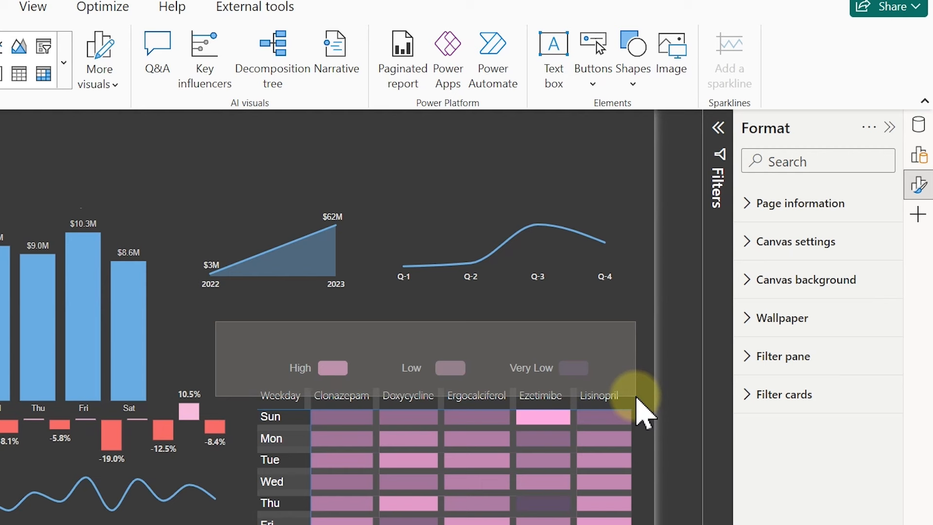
{"action": "left_click_drag", "start_coordinate": [637, 398], "coordinate": [639, 402]}
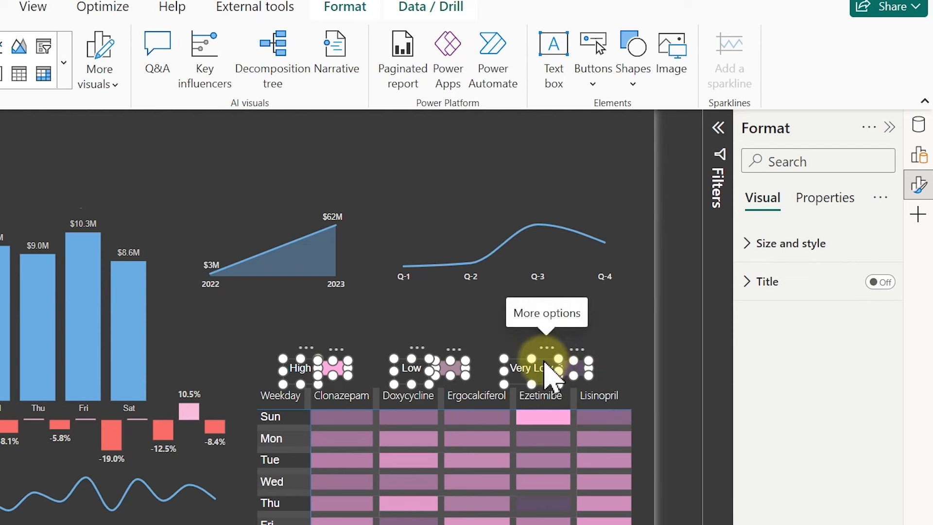
{"action": "right_click", "coordinate": [549, 377]}
{"action": "mouse_move", "coordinate": [545, 371]}
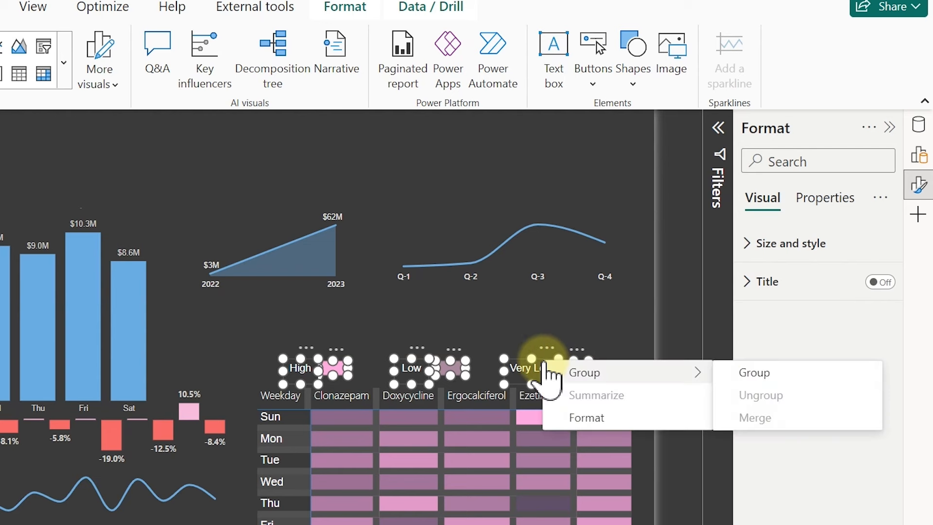
{"action": "left_click", "coordinate": [758, 371]}
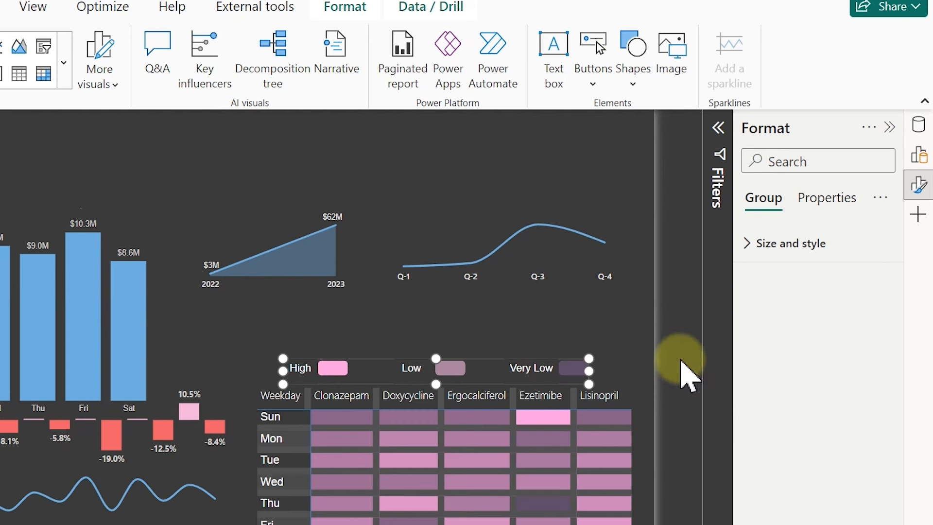
{"action": "left_click", "coordinate": [551, 338]}
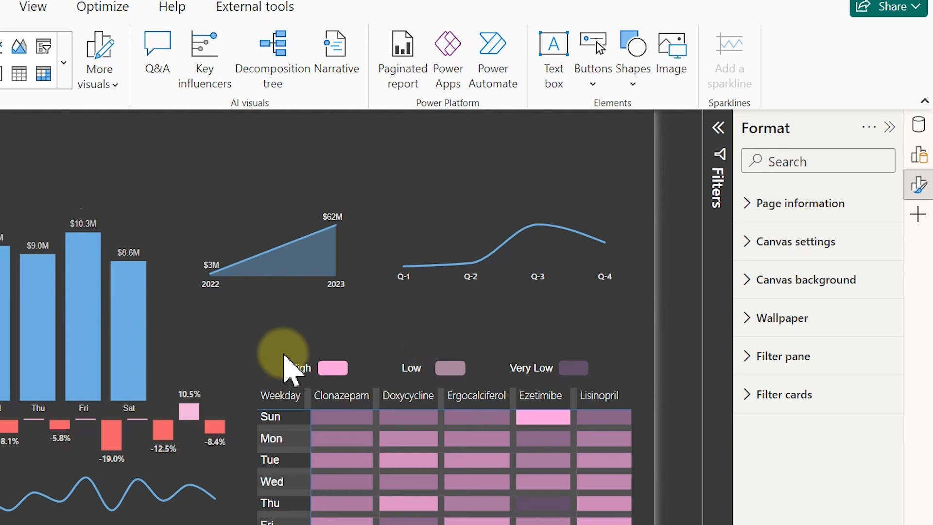
Step: Paste another text box copy above the legend, widen it and enter the title "Weekday Earning & Top-5 Drugs"
{"action": "key", "text": "ctrl+v"}
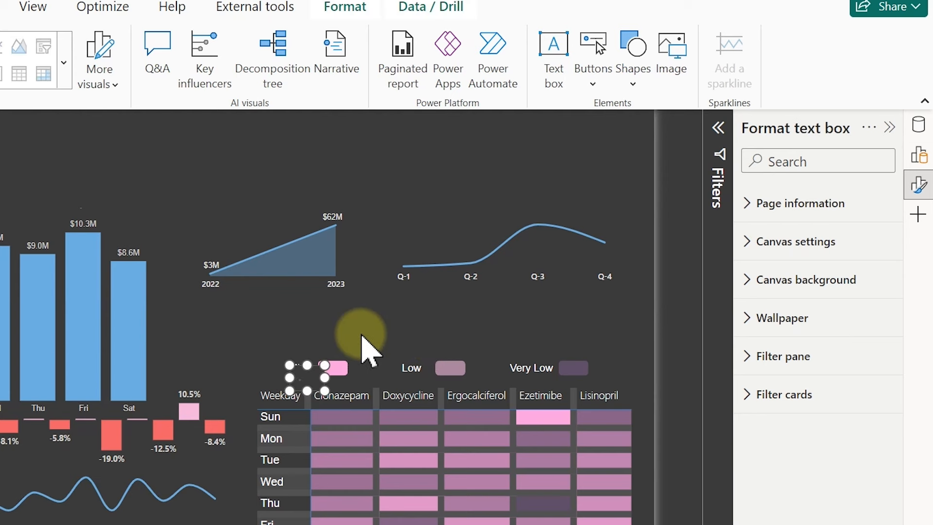
{"action": "left_click_drag", "start_coordinate": [308, 375], "coordinate": [549, 329]}
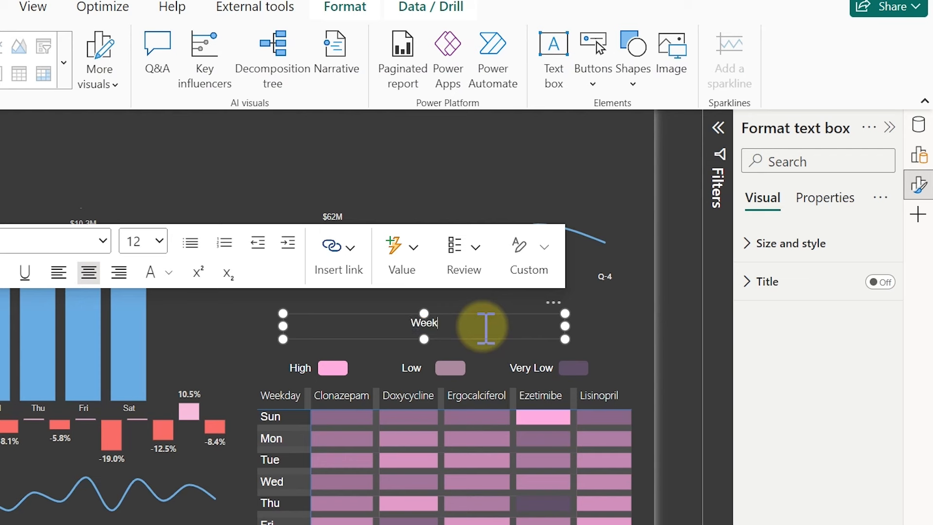
{"action": "type", "text": "day Earning & Top"}
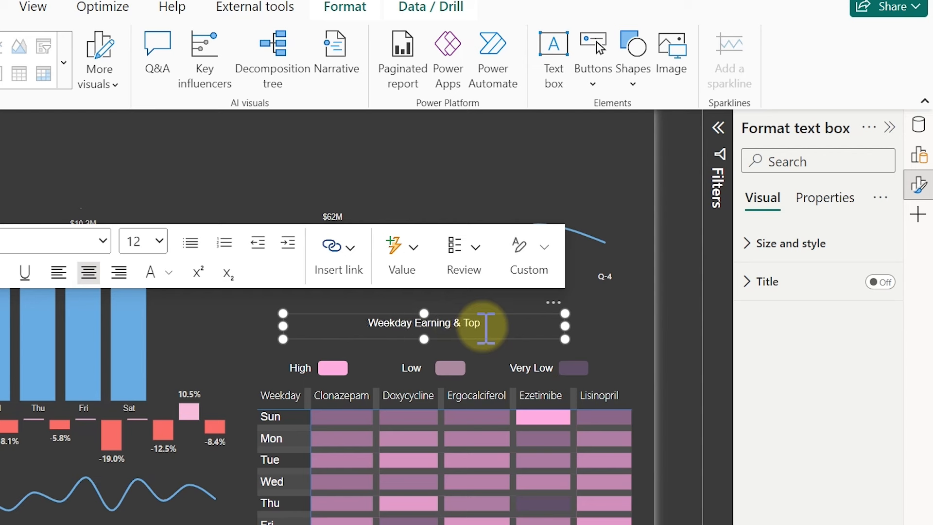
{"action": "type", "text": "-"}
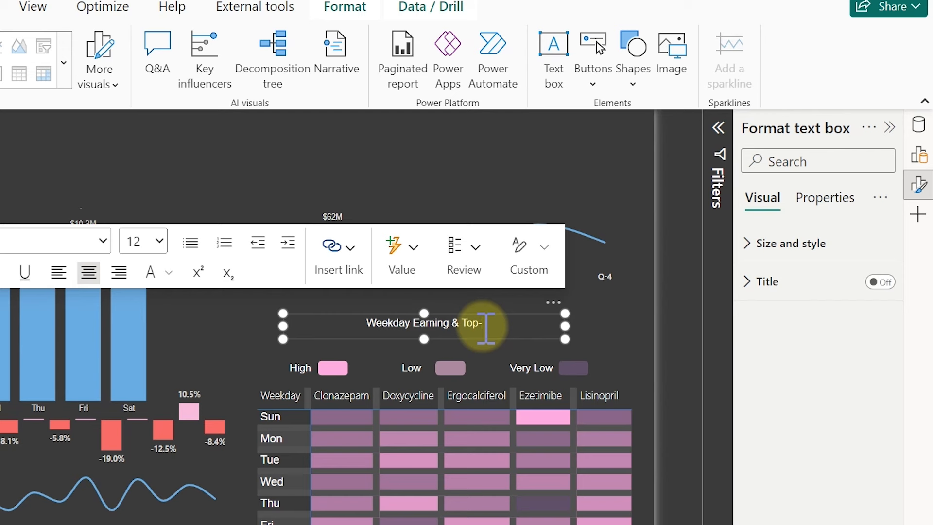
{"action": "type", "text": "5 Dru"}
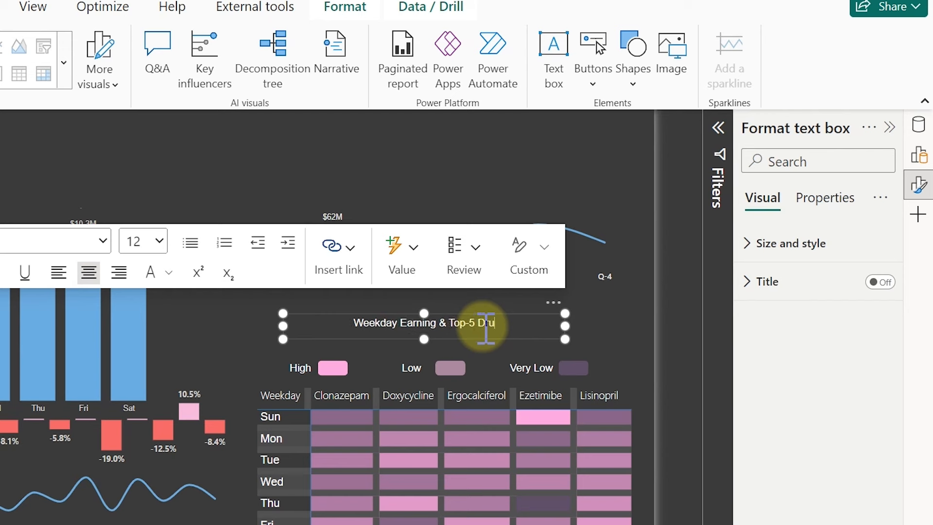
{"action": "type", "text": "gs"}
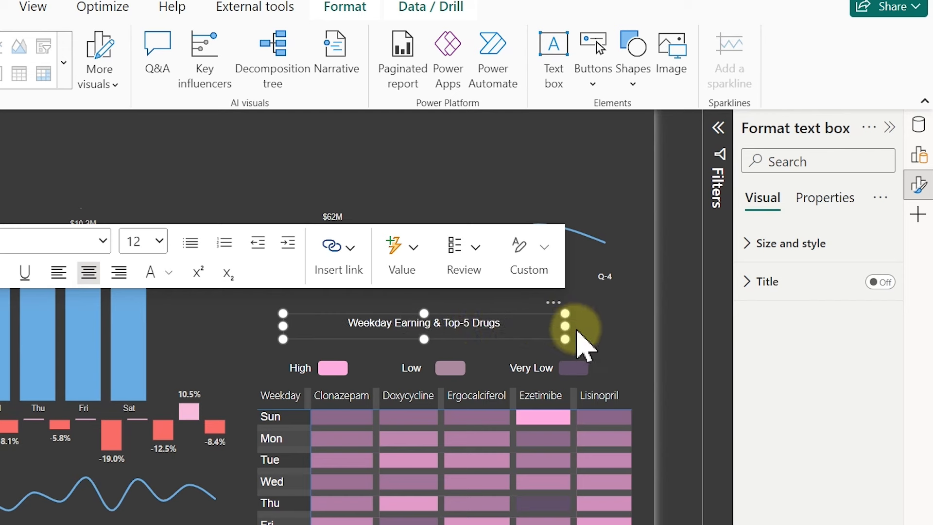
Step: Set the matrix title's font size to 18, fit its box to the text and move it just above the legend
{"action": "left_click_drag", "start_coordinate": [547, 329], "coordinate": [524, 330]}
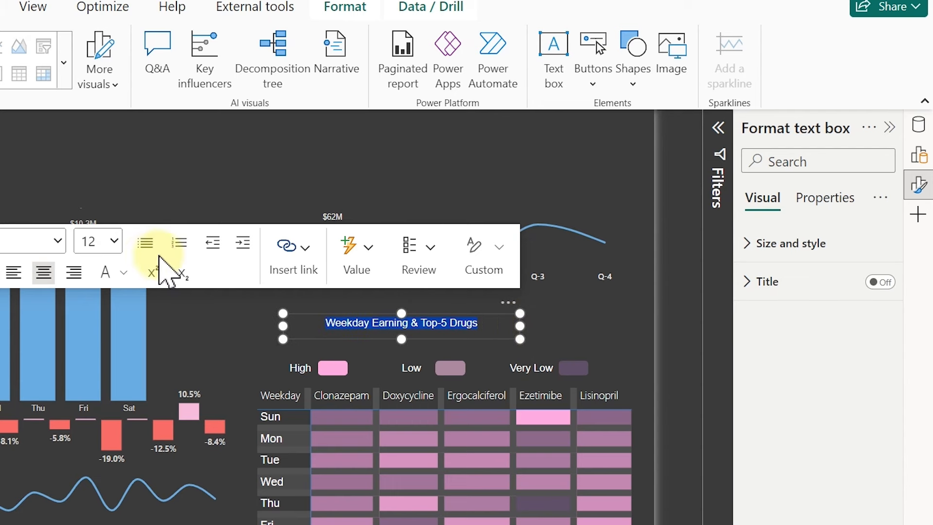
{"action": "left_click", "coordinate": [114, 242]}
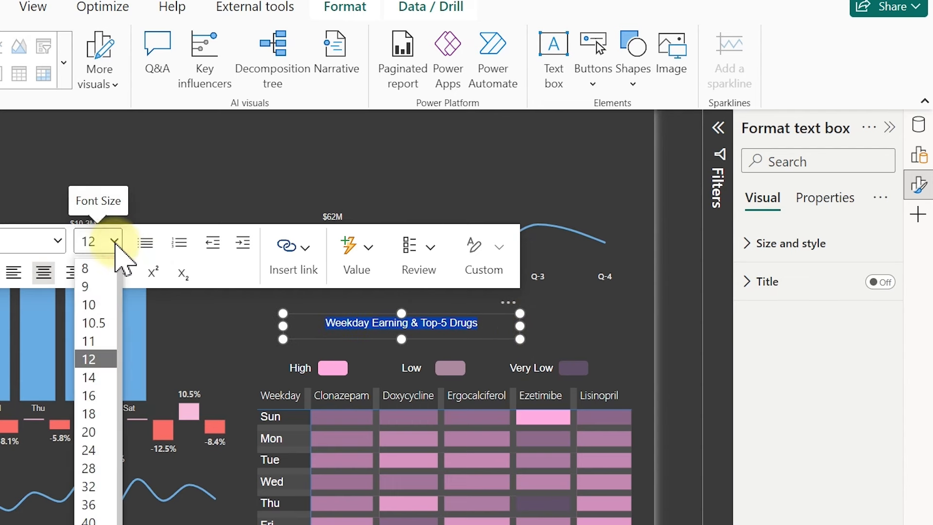
{"action": "left_click", "coordinate": [103, 411]}
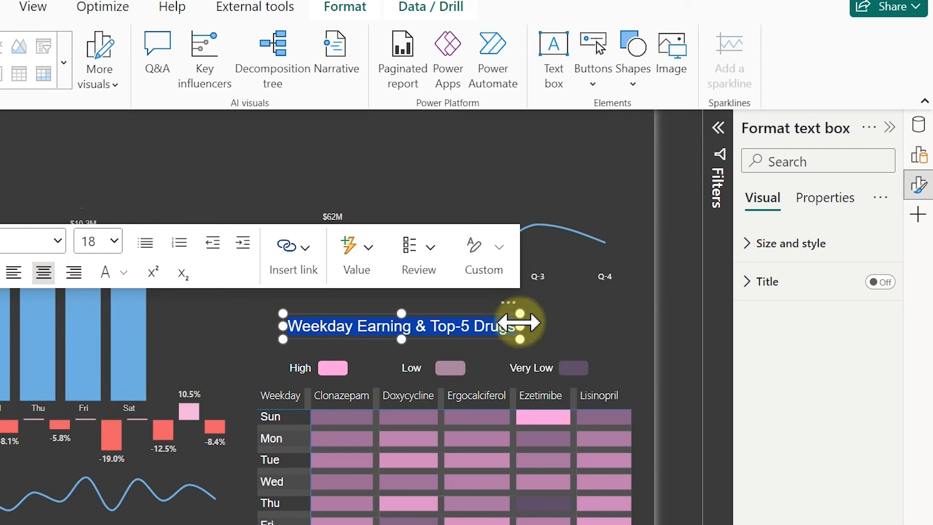
{"action": "left_click_drag", "start_coordinate": [528, 325], "coordinate": [547, 337]}
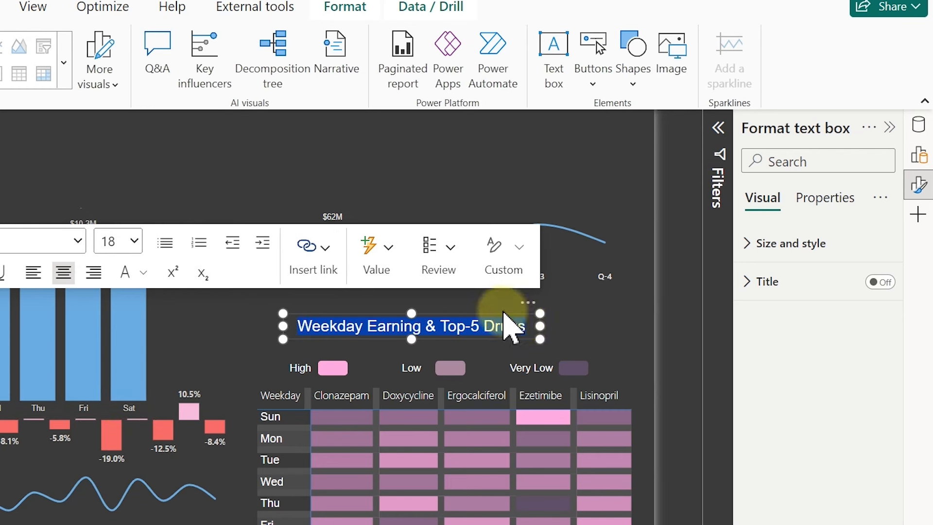
{"action": "left_click_drag", "start_coordinate": [536, 305], "coordinate": [480, 317]}
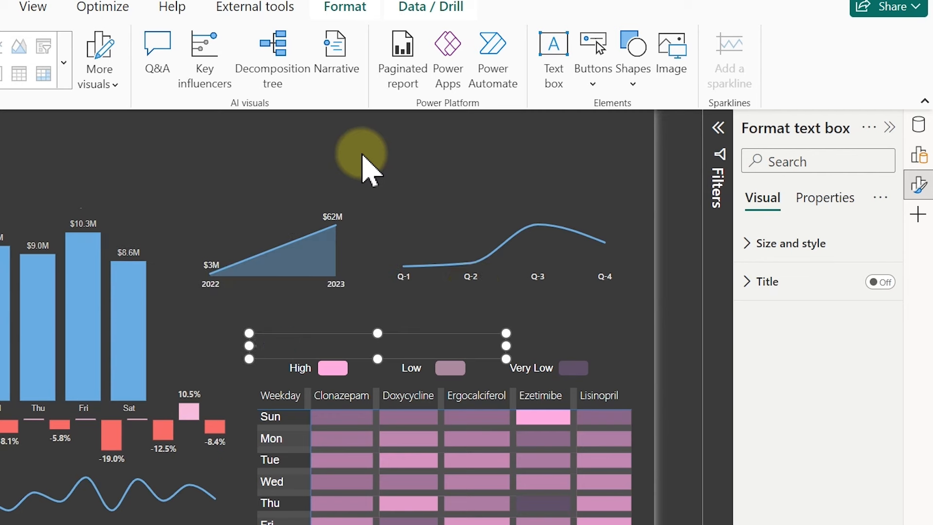
Step: Retitle the pasted copy of the matrix title as "Revenue by Weekdays" and move it down to just above the legend
{"action": "left_click_drag", "start_coordinate": [460, 304], "coordinate": [475, 291]}
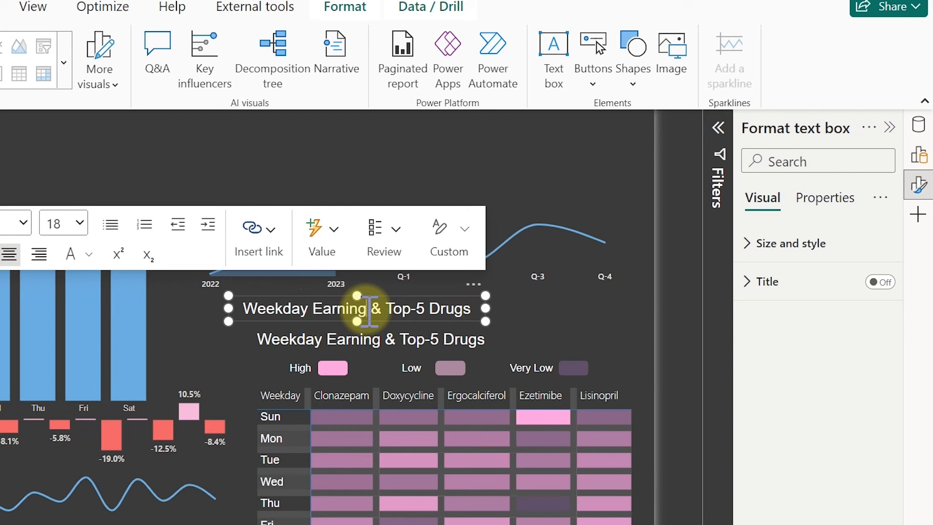
{"action": "type", "text": "Reven"}
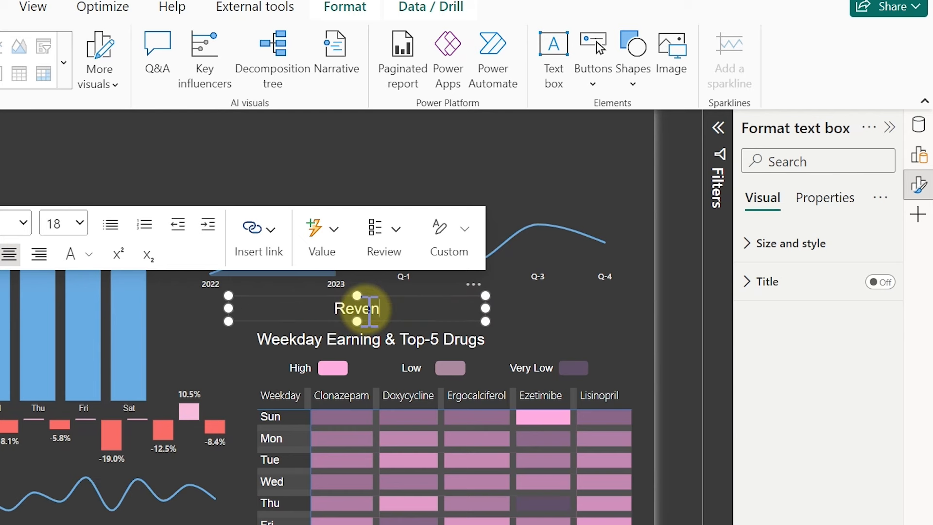
{"action": "type", "text": "ue by Weekdays"}
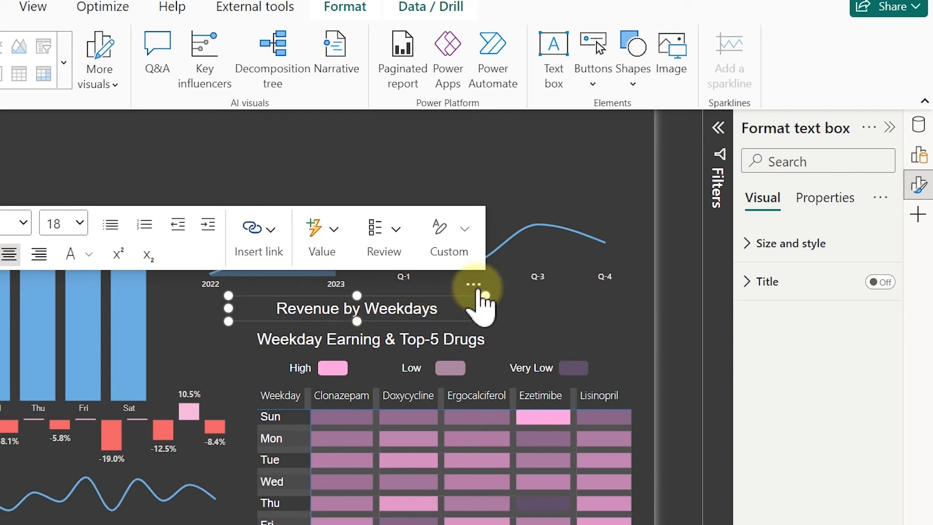
{"action": "left_click_drag", "start_coordinate": [477, 310], "coordinate": [477, 314]}
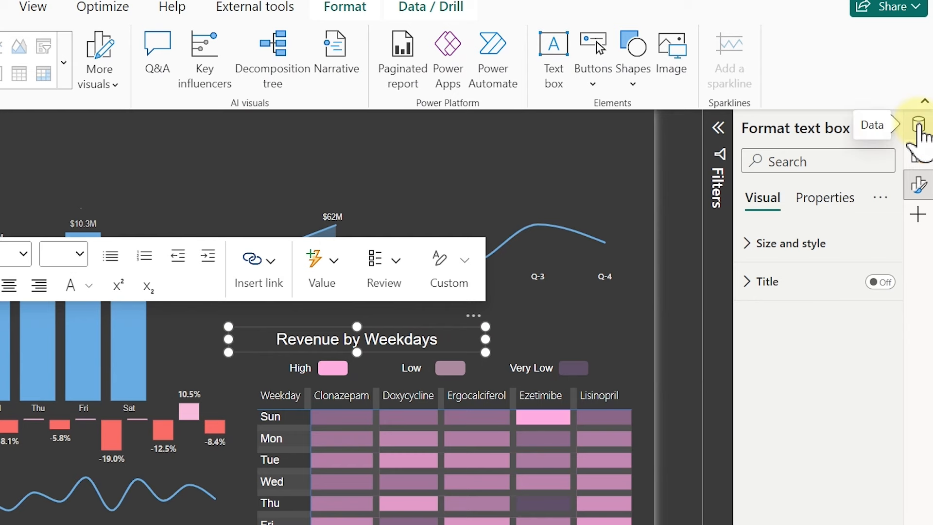
Step: Add the Bookmarks and Selection panes to the pane switcher and open the Selection pane
{"action": "left_click", "coordinate": [919, 215]}
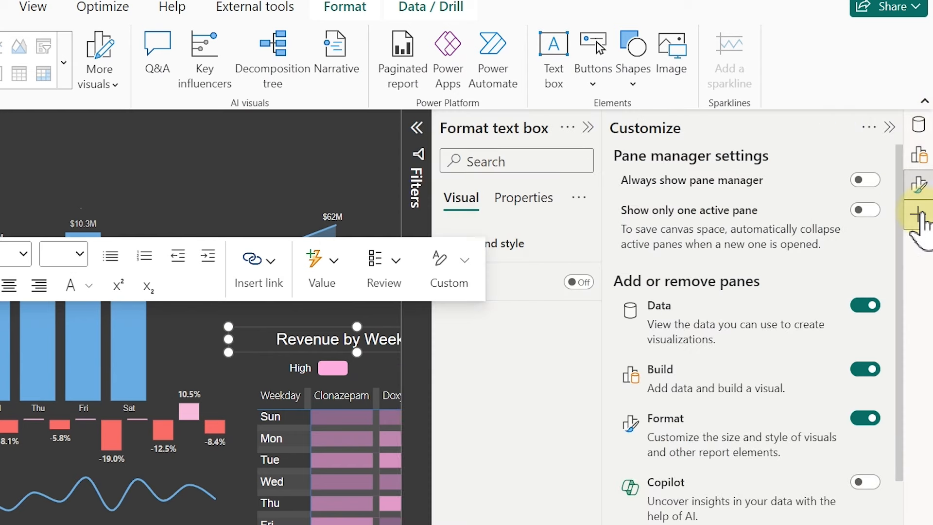
{"action": "left_click", "coordinate": [900, 346]}
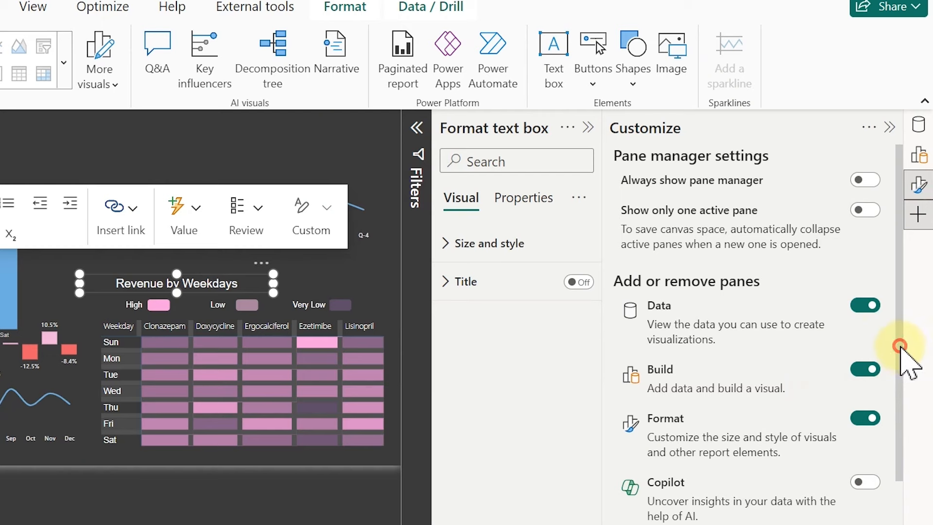
{"action": "left_click_drag", "start_coordinate": [900, 346], "coordinate": [901, 462]}
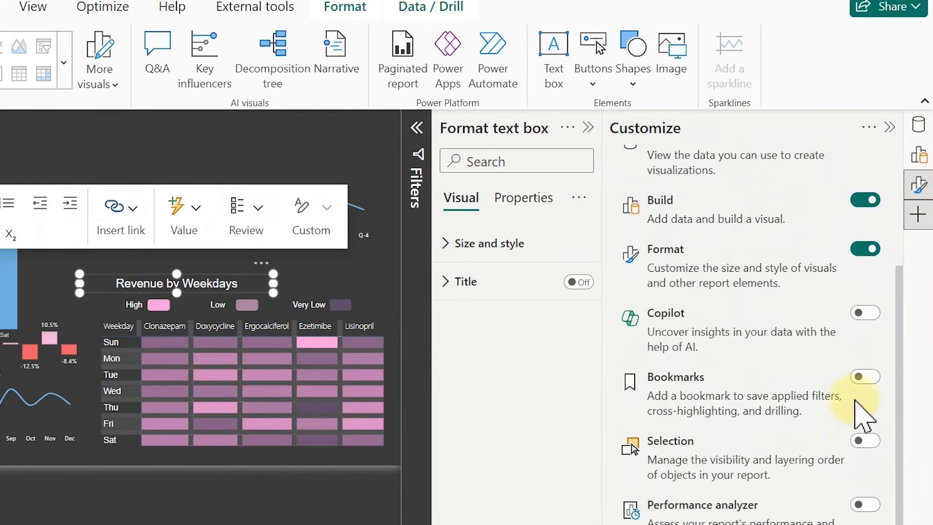
{"action": "left_click", "coordinate": [870, 377]}
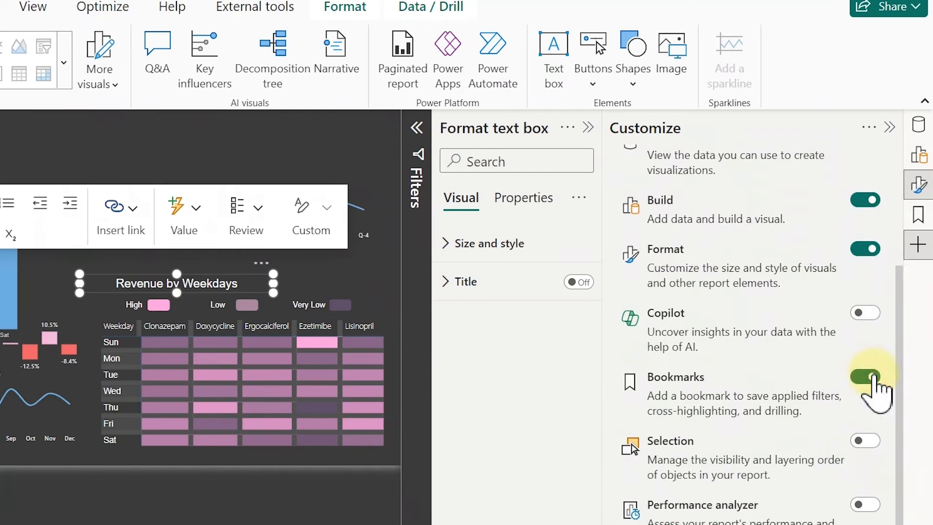
{"action": "left_click", "coordinate": [859, 441]}
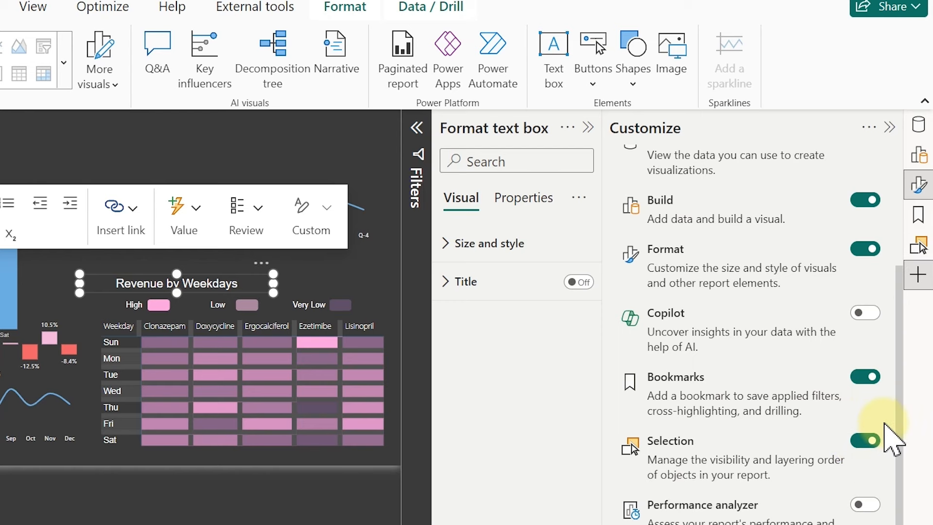
{"action": "left_click", "coordinate": [920, 278]}
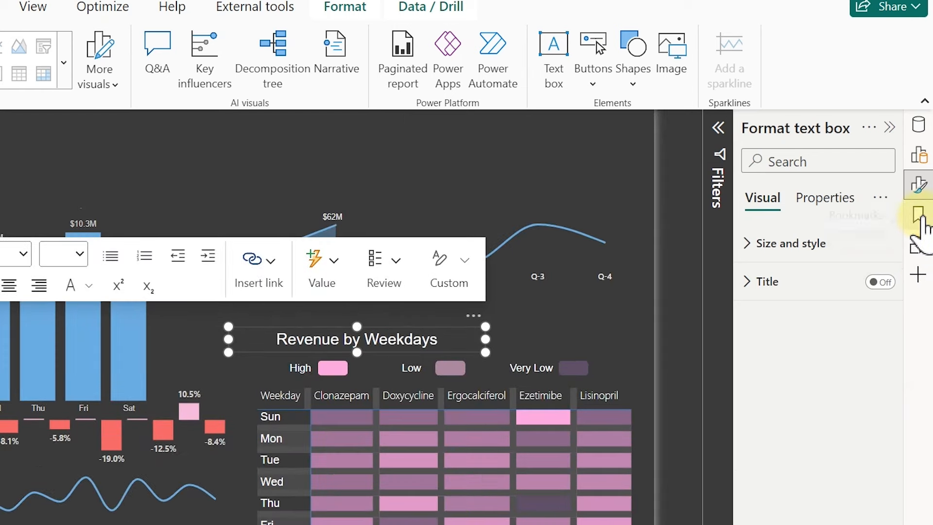
{"action": "left_click", "coordinate": [918, 247]}
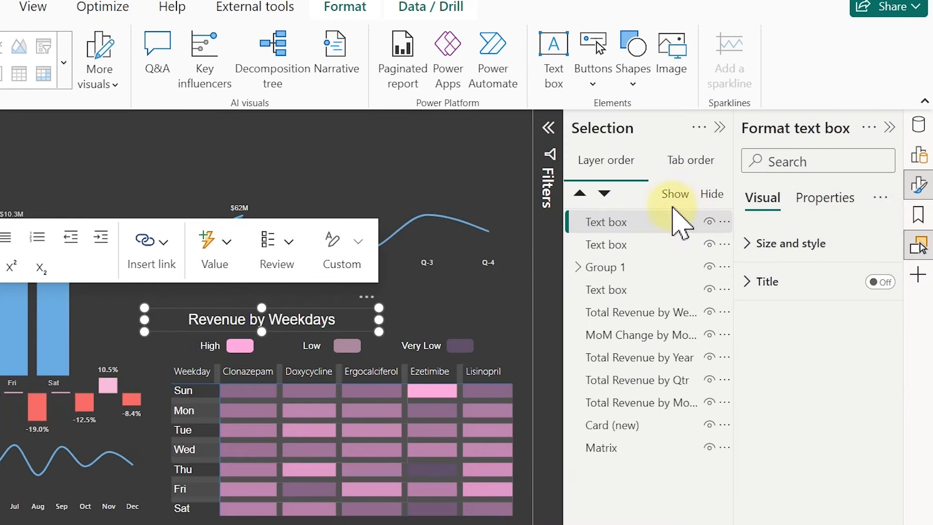
Step: Toggle the visibility of the two overlapping title text boxes to identify which layer entry belongs to which title
{"action": "left_click", "coordinate": [711, 223]}
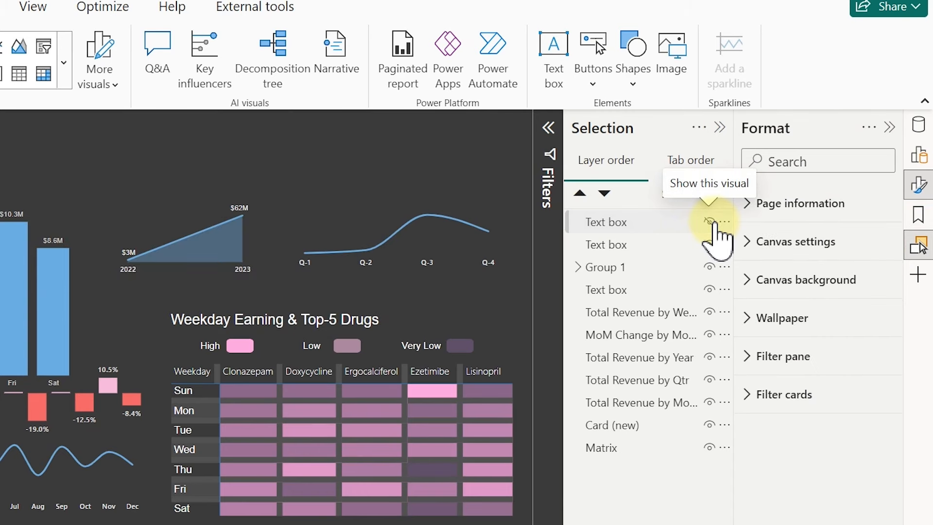
{"action": "left_click", "coordinate": [713, 222]}
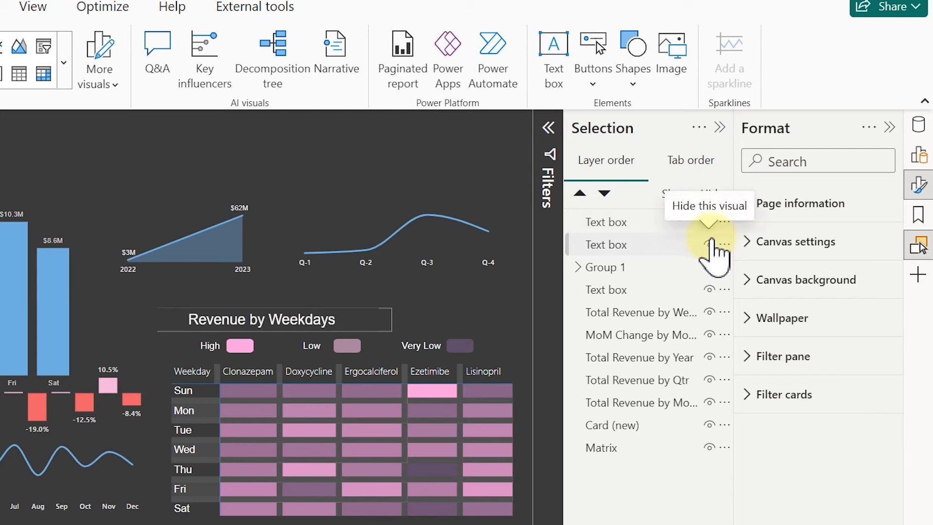
{"action": "left_click", "coordinate": [711, 244]}
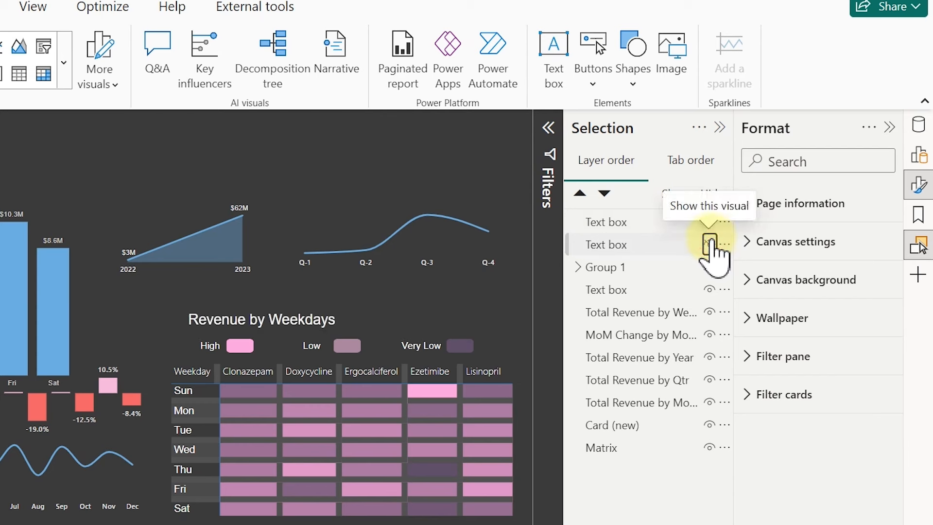
{"action": "left_click", "coordinate": [710, 243]}
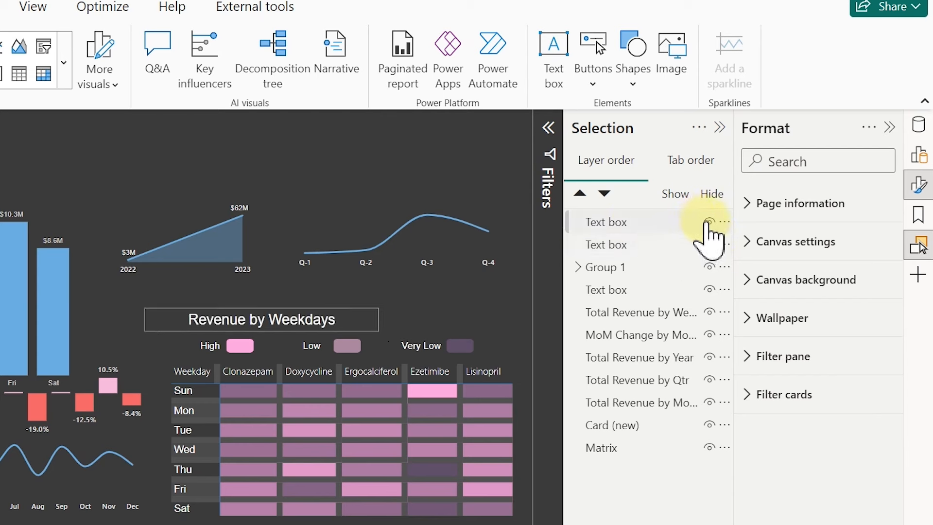
{"action": "left_click", "coordinate": [709, 224]}
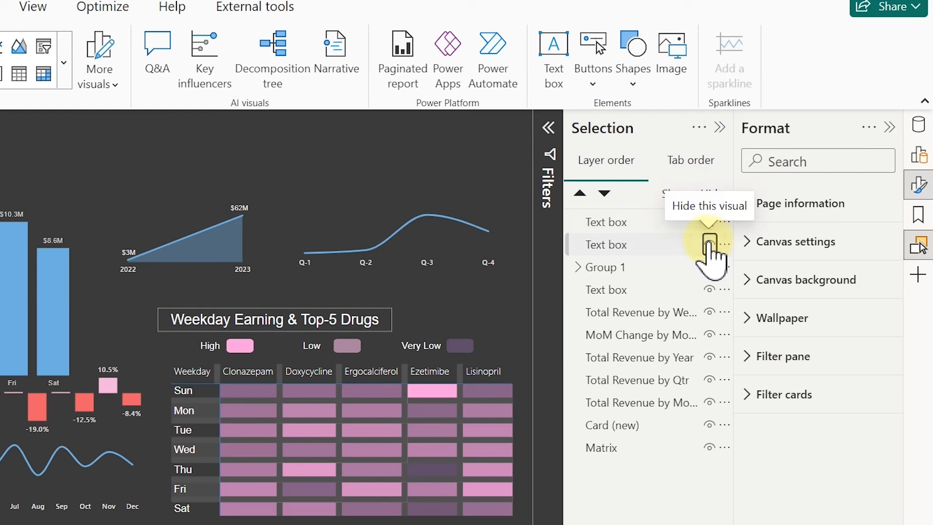
{"action": "left_click", "coordinate": [710, 244]}
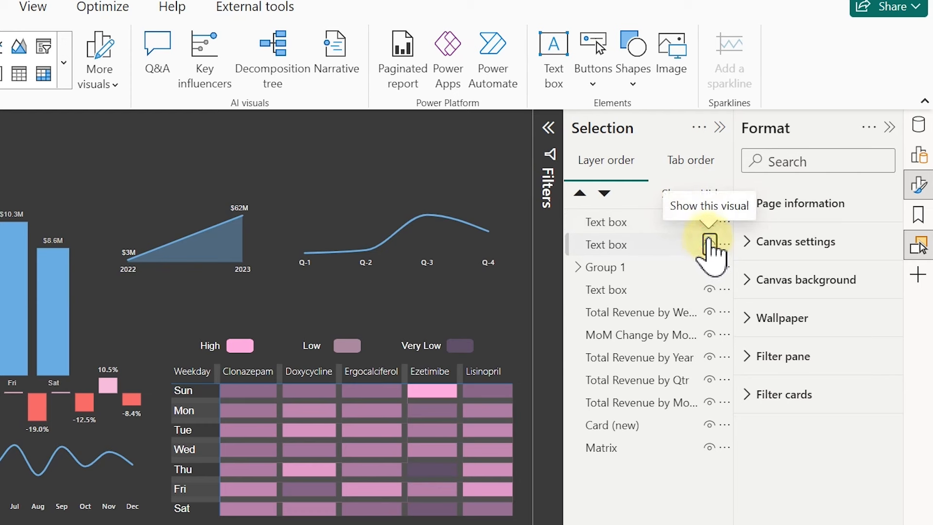
{"action": "left_click", "coordinate": [709, 240]}
{"action": "left_click", "coordinate": [708, 223]}
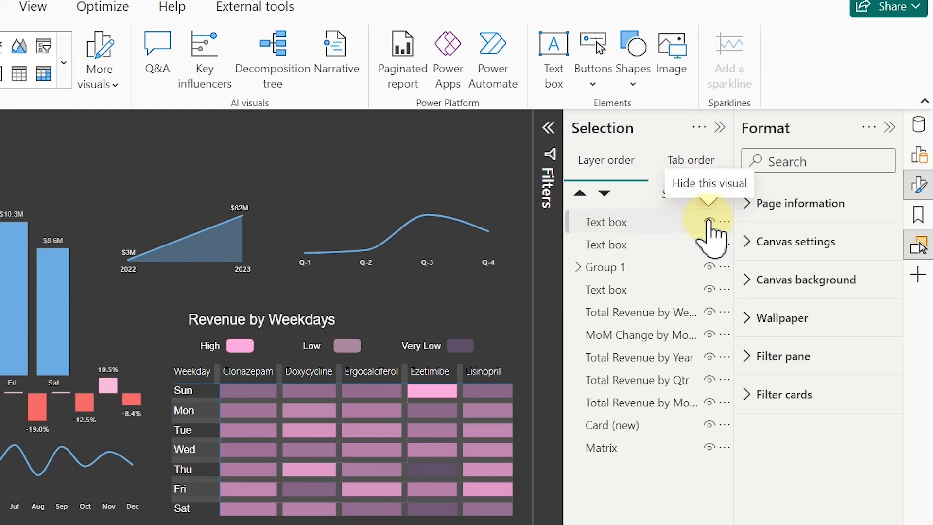
{"action": "left_click", "coordinate": [714, 242]}
{"action": "left_click", "coordinate": [715, 242]}
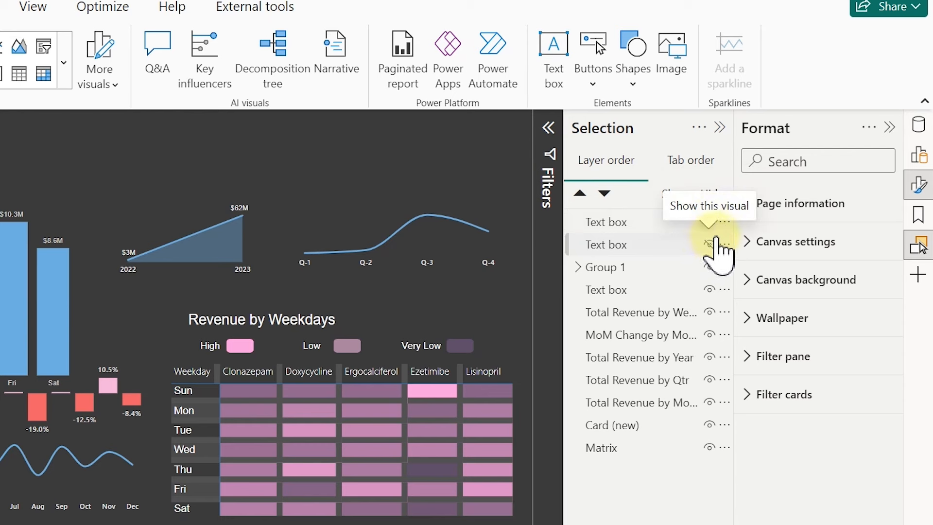
Step: Rename the "Revenue by Weekdays" text box layer as "Weekday Revnue"
{"action": "left_click", "coordinate": [634, 223]}
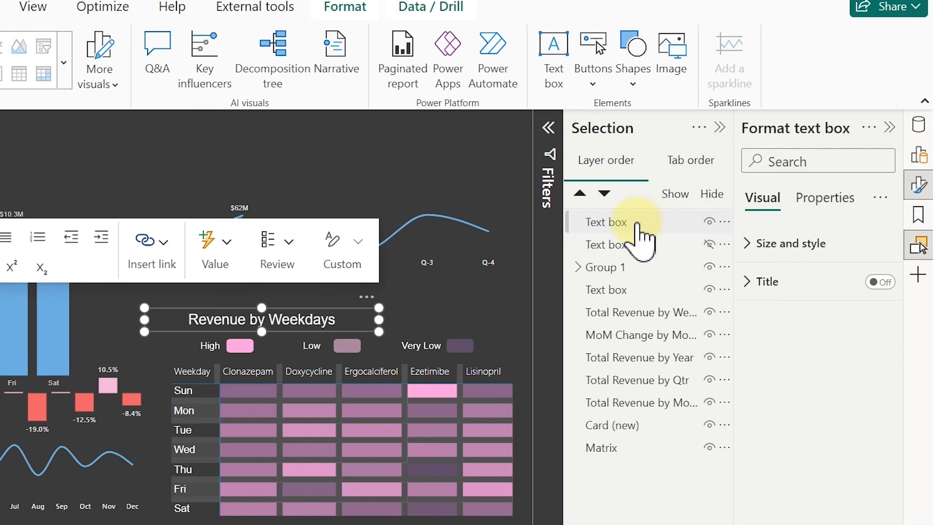
{"action": "left_click", "coordinate": [626, 225], "text": "ctrl"}
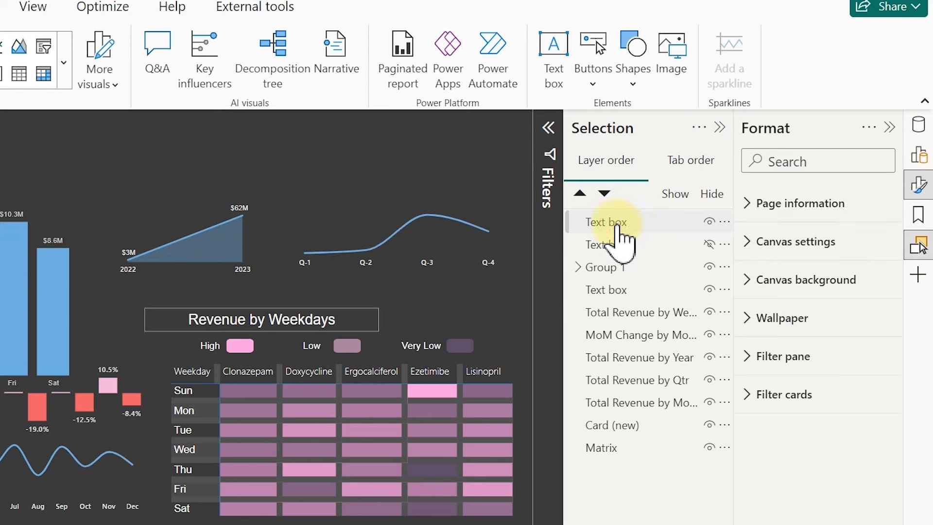
{"action": "double_click", "coordinate": [614, 222]}
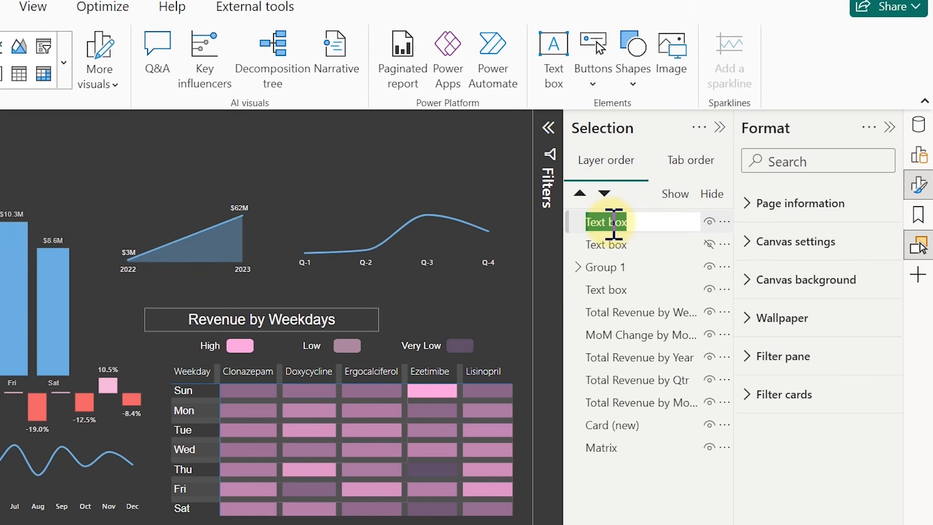
{"action": "type", "text": "Weekday Revnue"}
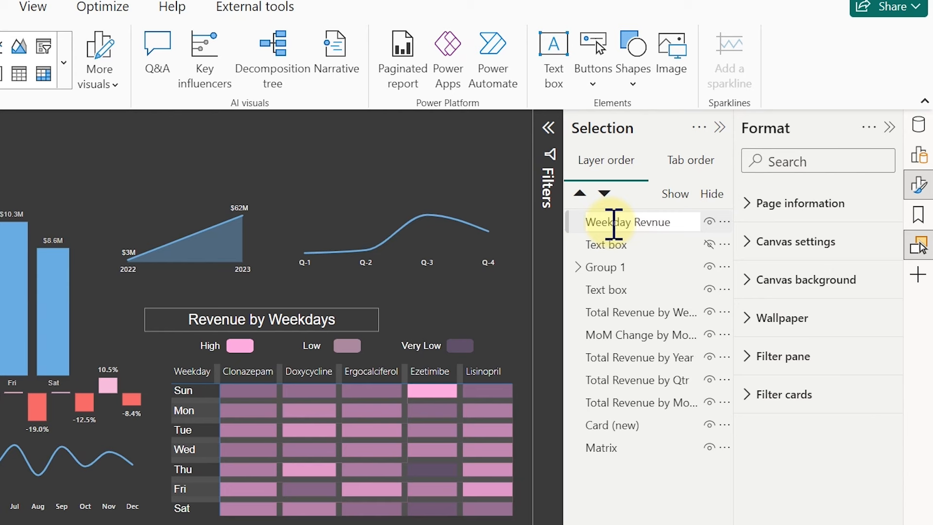
{"action": "key", "text": "Return"}
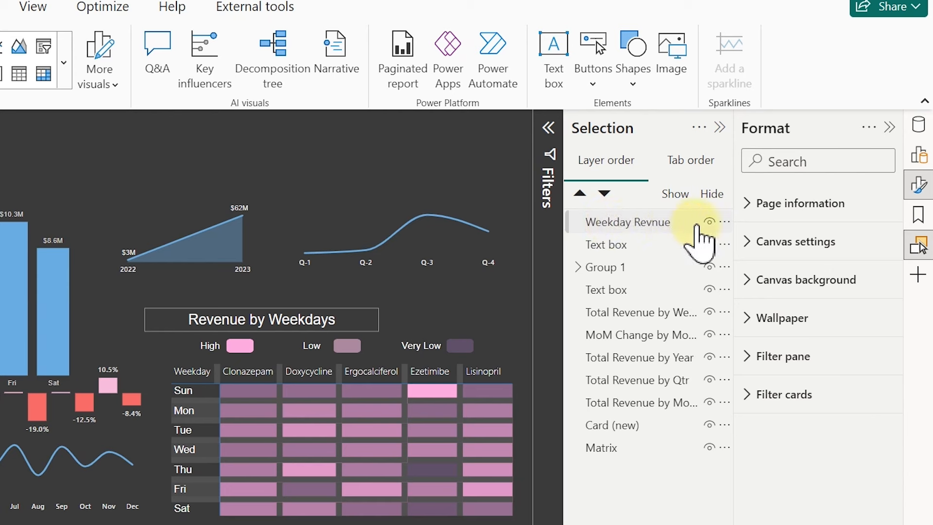
Step: Show the hidden "Weekday Earning & Top-5 Drugs" text box again and rename its layer as "Hitmap"
{"action": "left_click", "coordinate": [700, 246]}
{"action": "left_click", "coordinate": [709, 244]}
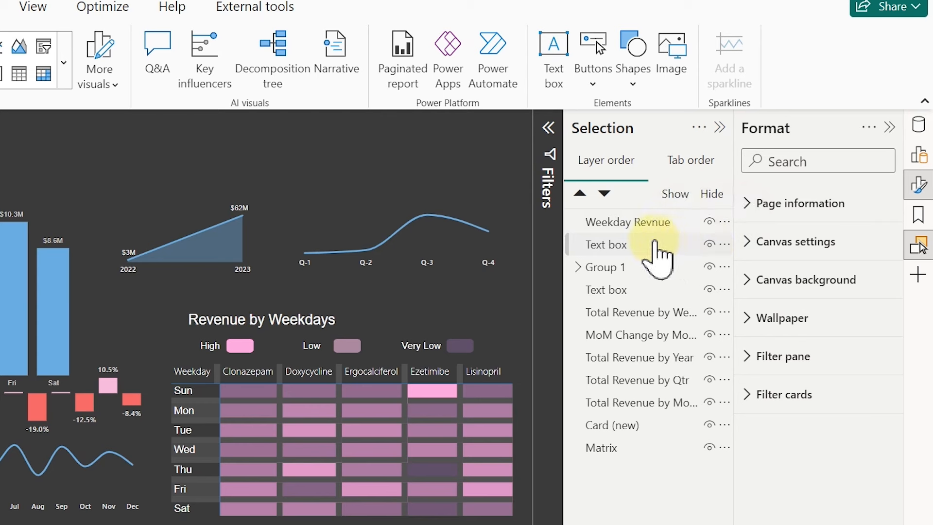
{"action": "double_click", "coordinate": [634, 247]}
{"action": "type", "text": "M"}
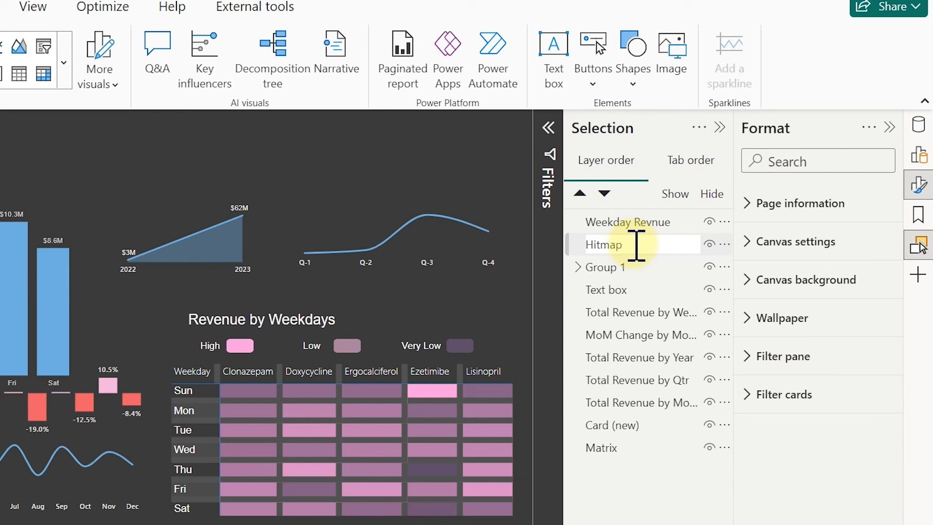
{"action": "key", "text": "Return"}
Step: Group the Weekday Revnue and Hitmap text boxes and rename the group as "Title"
{"action": "left_click", "coordinate": [662, 226]}
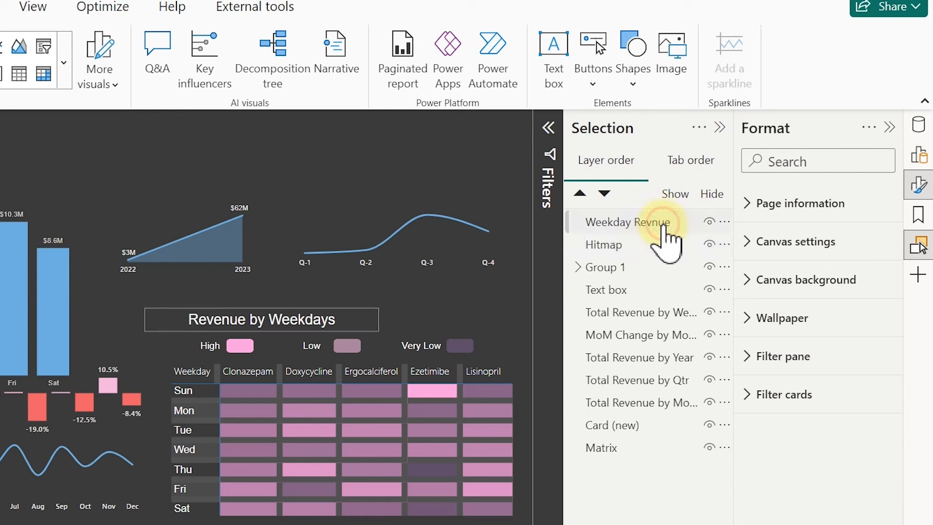
{"action": "left_click", "coordinate": [645, 247], "text": "ctrl"}
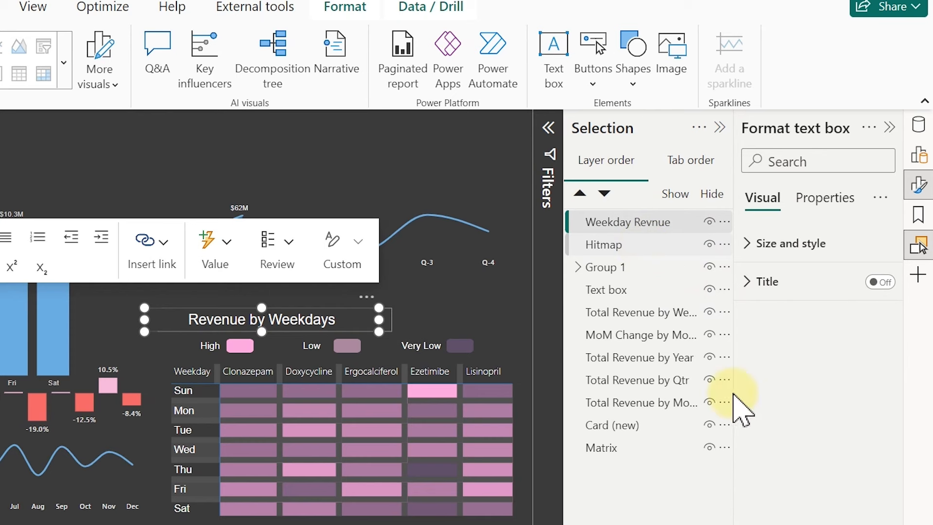
{"action": "right_click", "coordinate": [645, 245]}
{"action": "mouse_move", "coordinate": [653, 256]}
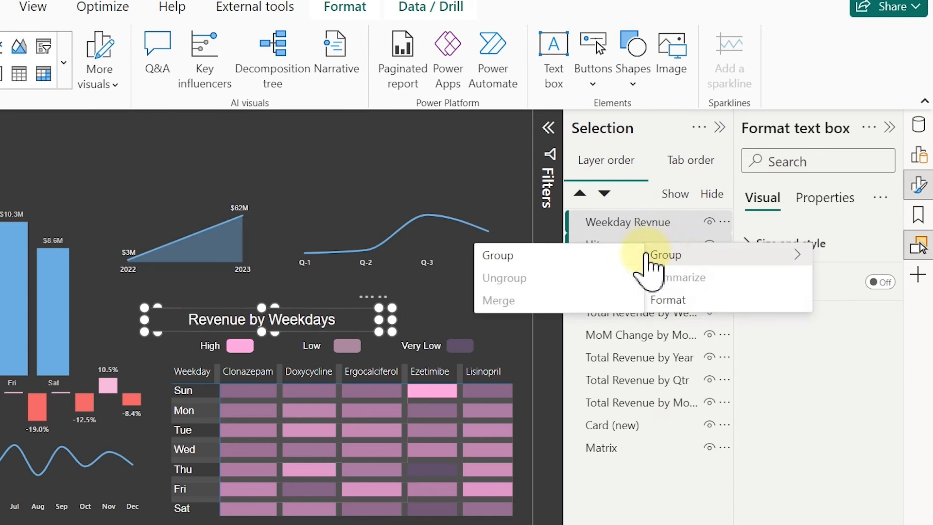
{"action": "left_click", "coordinate": [602, 257]}
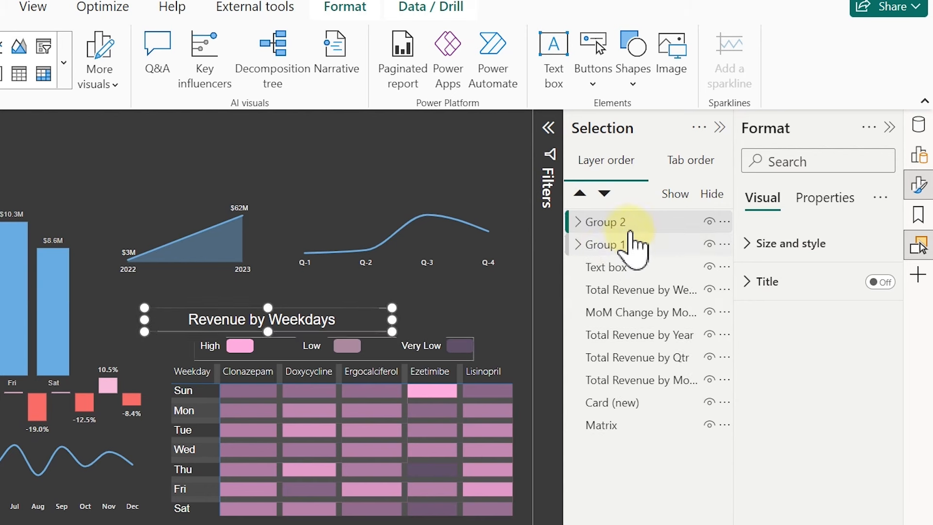
{"action": "left_click", "coordinate": [635, 221]}
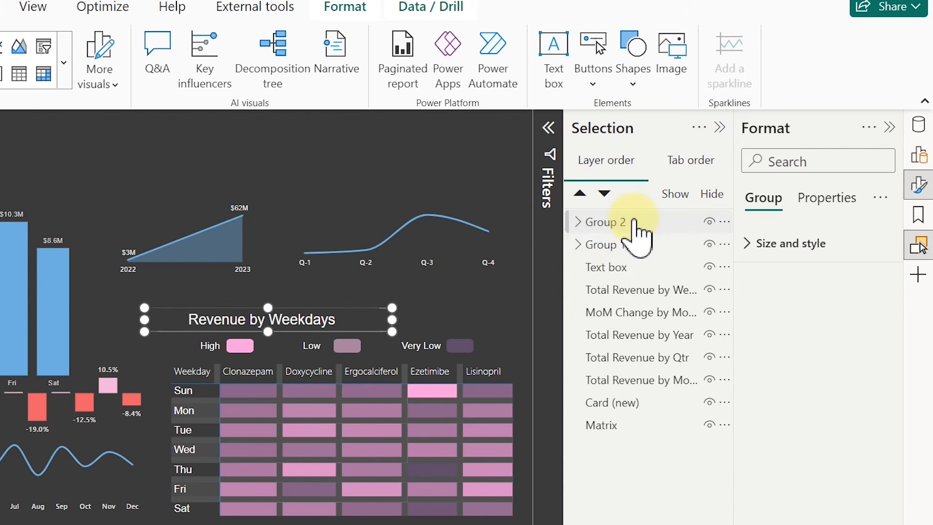
{"action": "double_click", "coordinate": [635, 223]}
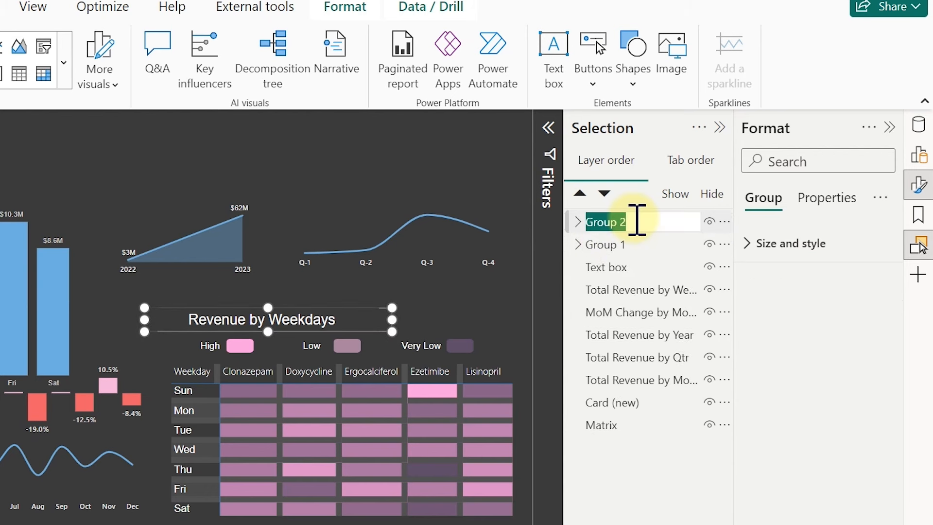
{"action": "type", "text": "Title"}
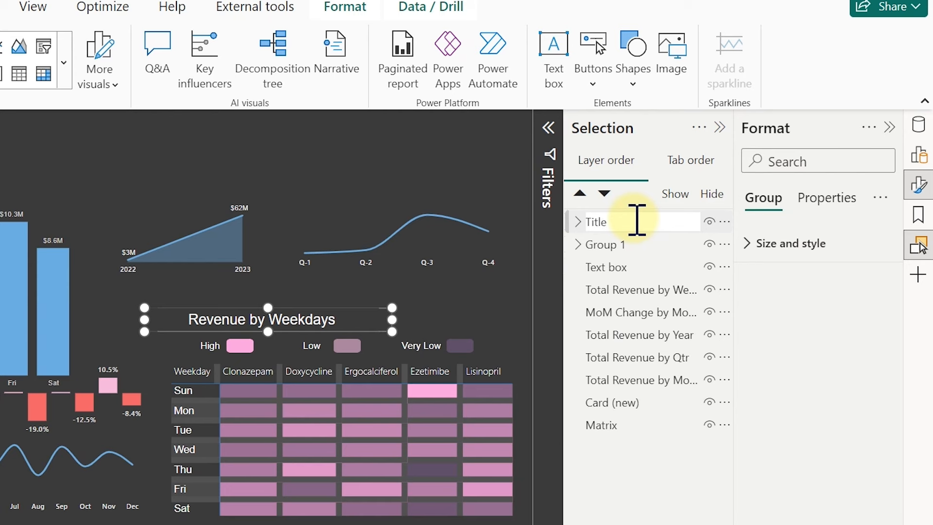
{"action": "key", "text": "Return"}
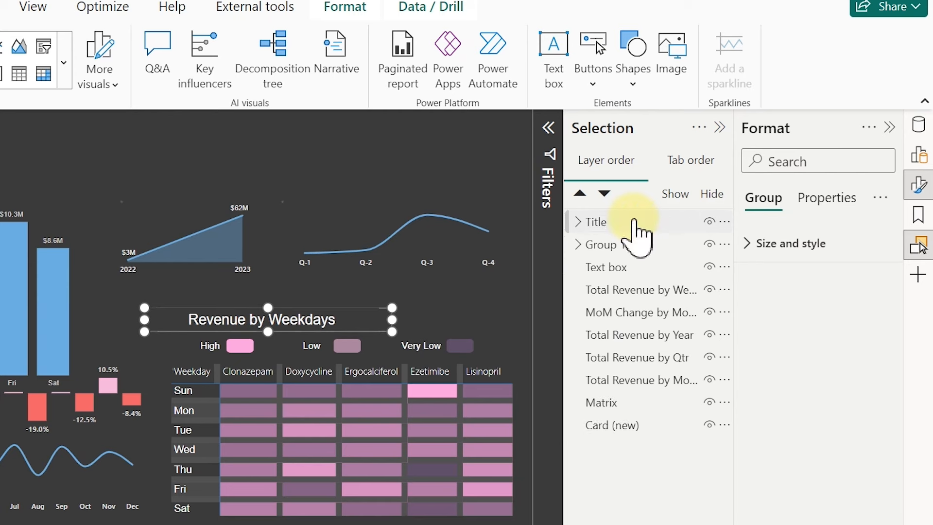
Step: Check the Title group by hiding and reshowing it, and briefly expand it to view its members
{"action": "left_click", "coordinate": [710, 221]}
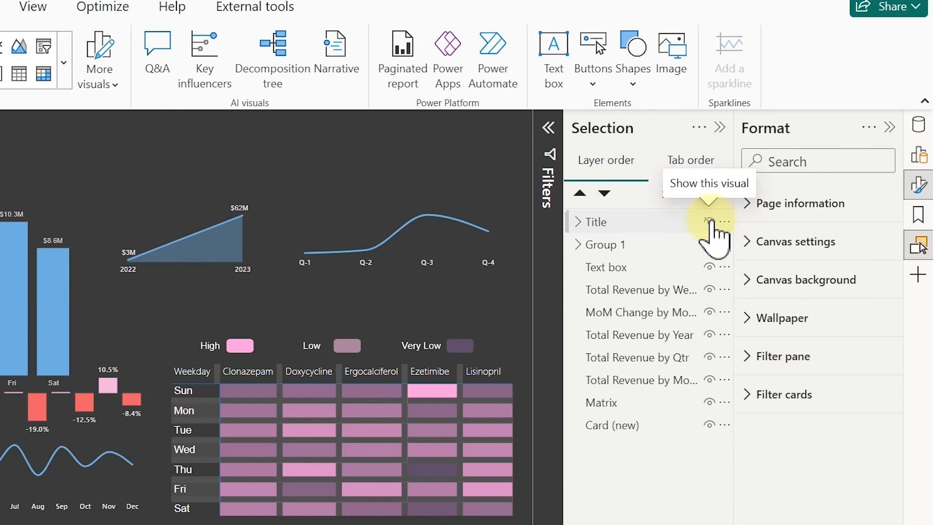
{"action": "left_click", "coordinate": [710, 222]}
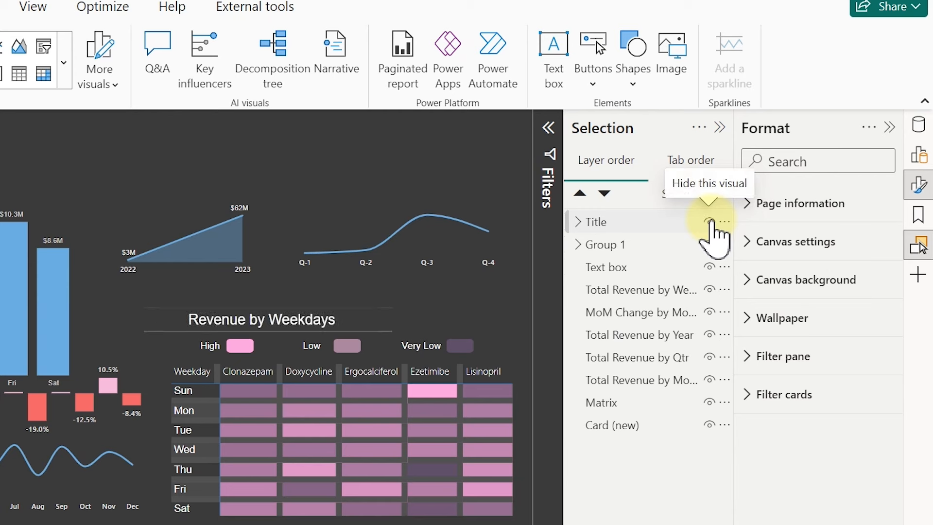
{"action": "left_click", "coordinate": [578, 222]}
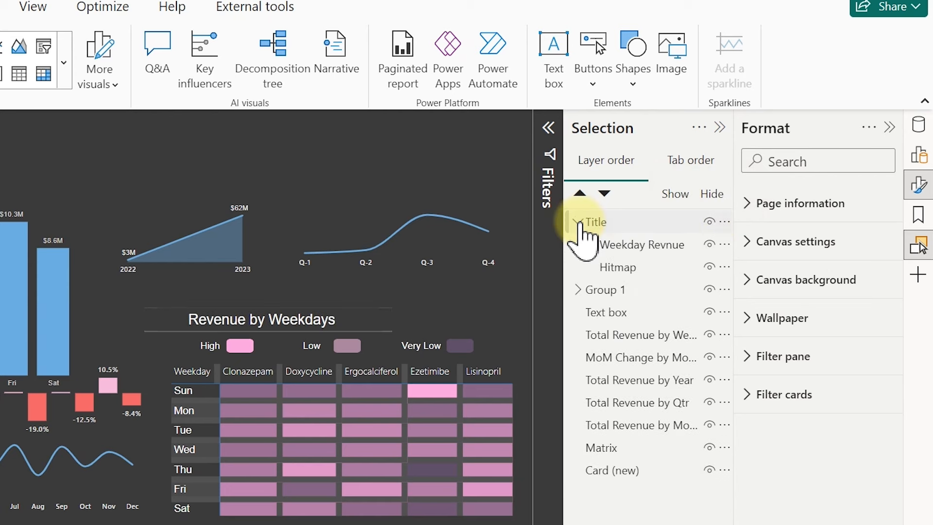
{"action": "left_click", "coordinate": [578, 222]}
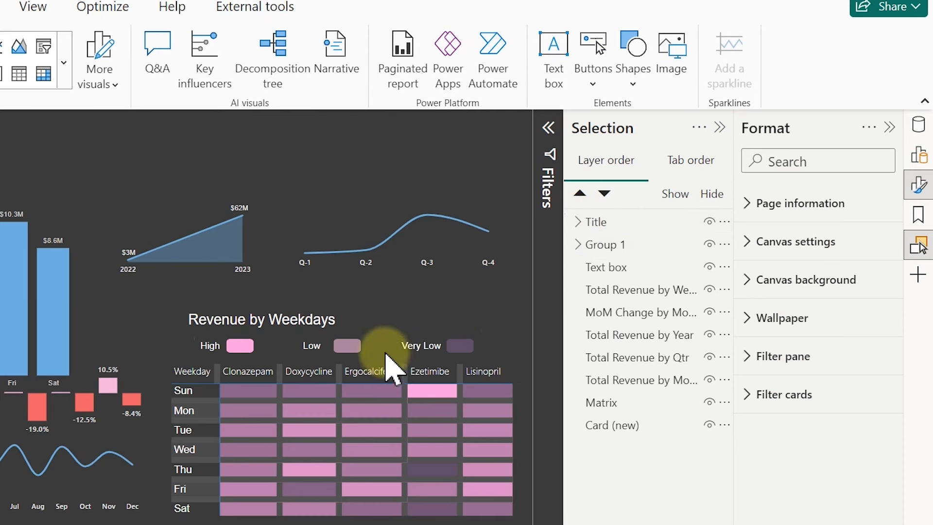
Step: Identify the legend group by hiding and reshowing it, and rename the group as "Lengend"
{"action": "left_click", "coordinate": [638, 255]}
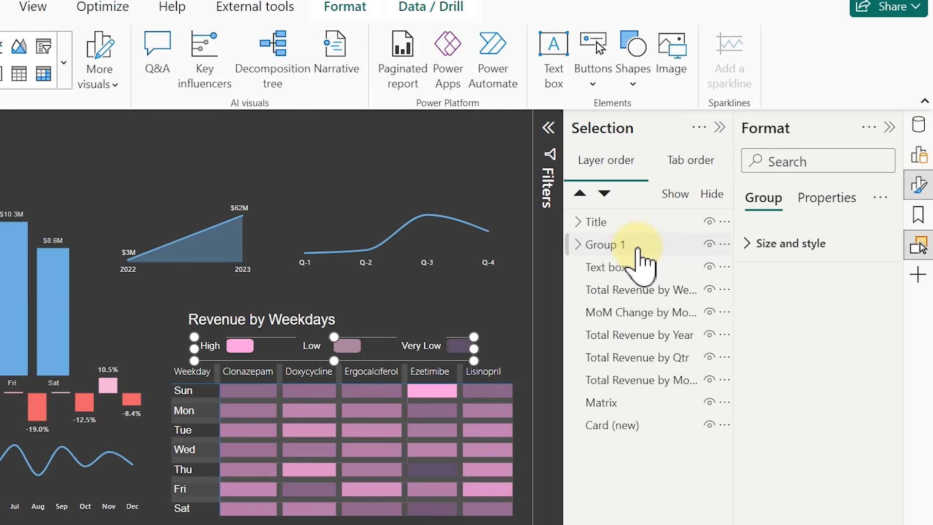
{"action": "left_click", "coordinate": [710, 245]}
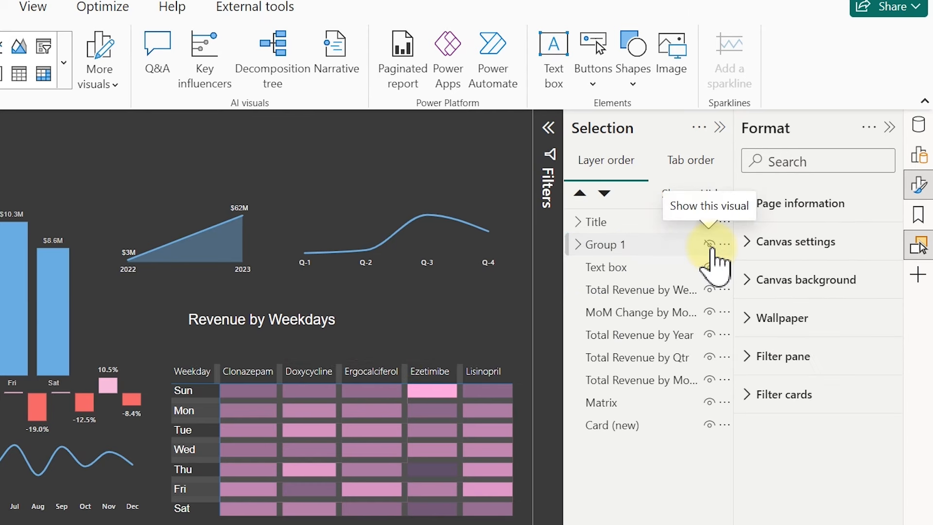
{"action": "left_click", "coordinate": [710, 245]}
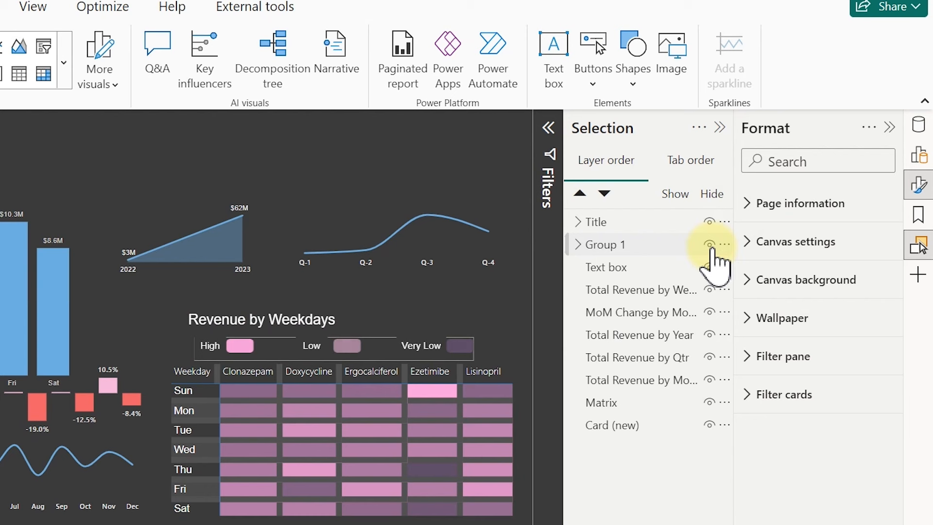
{"action": "double_click", "coordinate": [623, 245]}
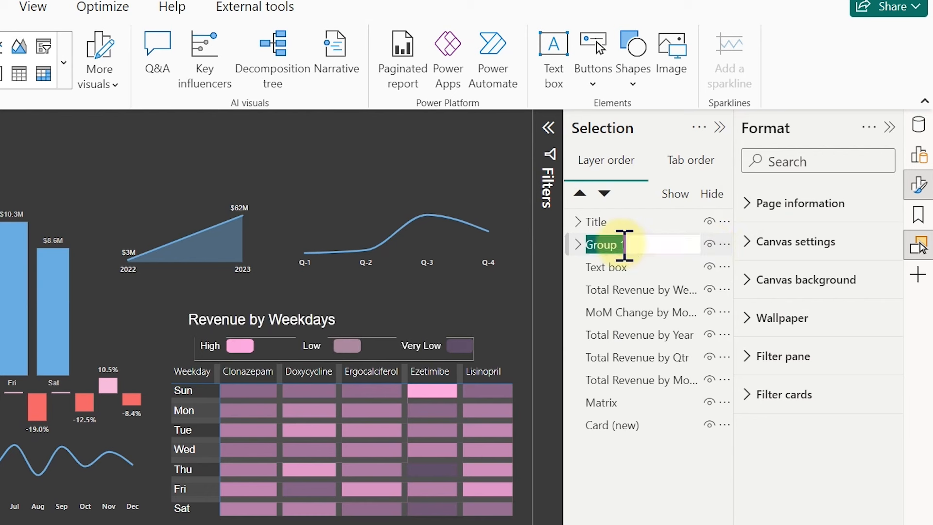
{"action": "type", "text": "Lengend"}
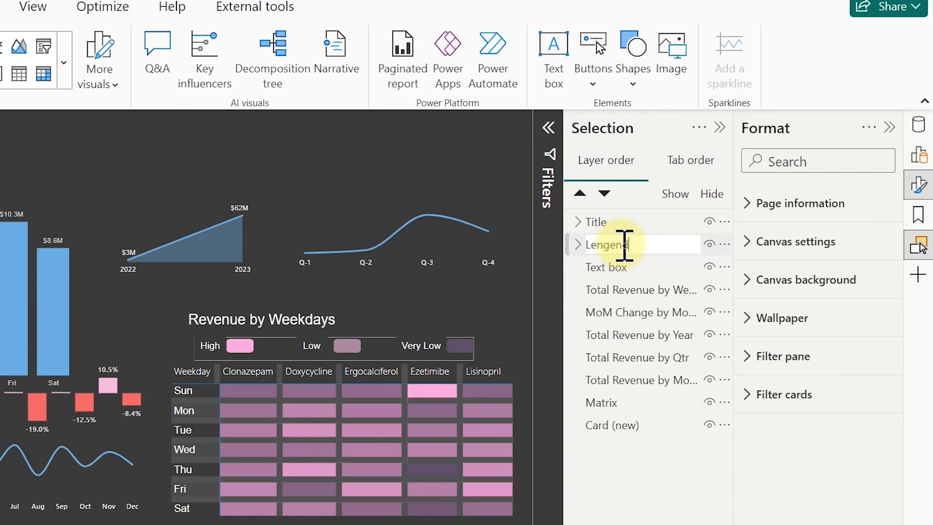
{"action": "key", "text": "Return"}
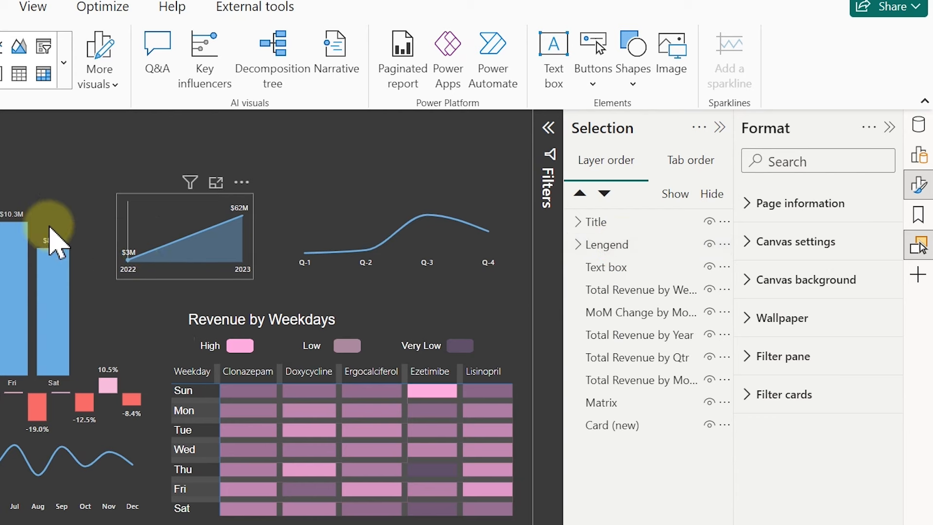
Step: Move the weekday revenue column chart over the heatmap and resize it to fit the heatmap's width, below the legend
{"action": "left_click", "coordinate": [28, 210]}
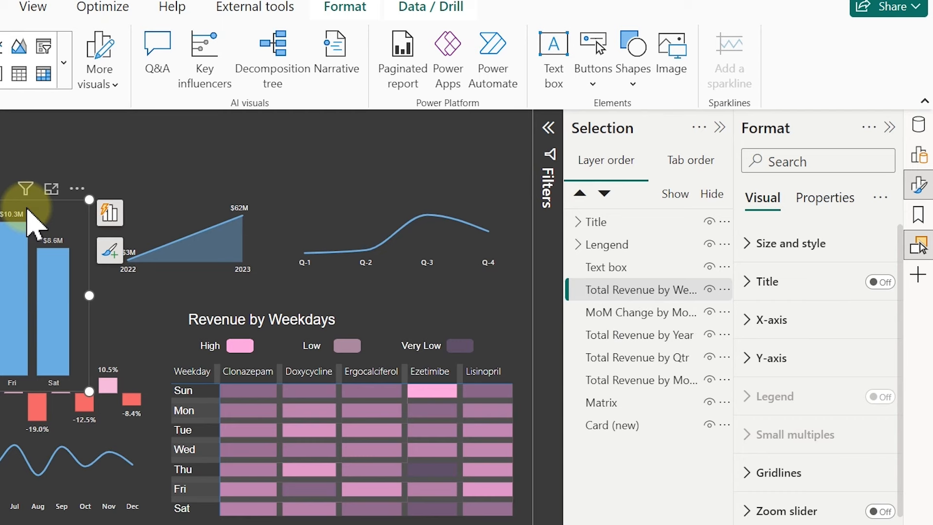
{"action": "left_click_drag", "start_coordinate": [28, 211], "coordinate": [458, 344]}
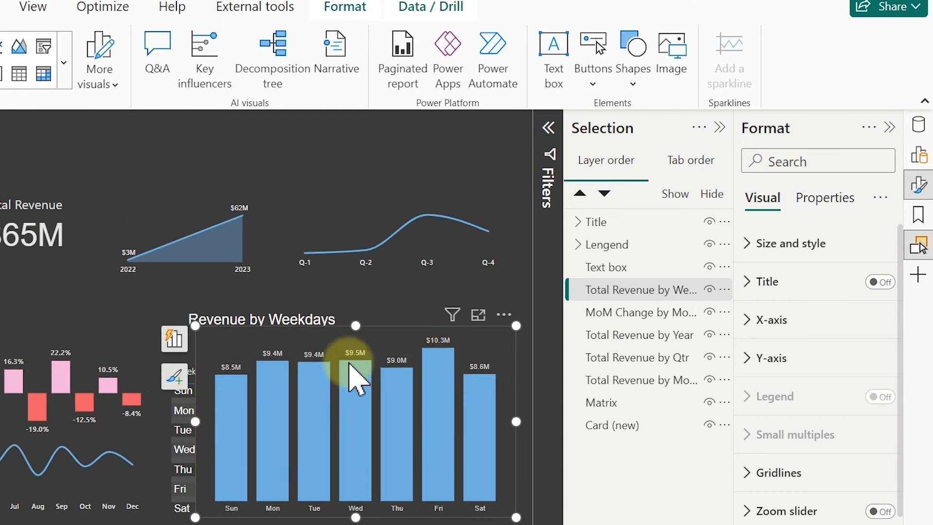
{"action": "left_click_drag", "start_coordinate": [195, 422], "coordinate": [168, 422]}
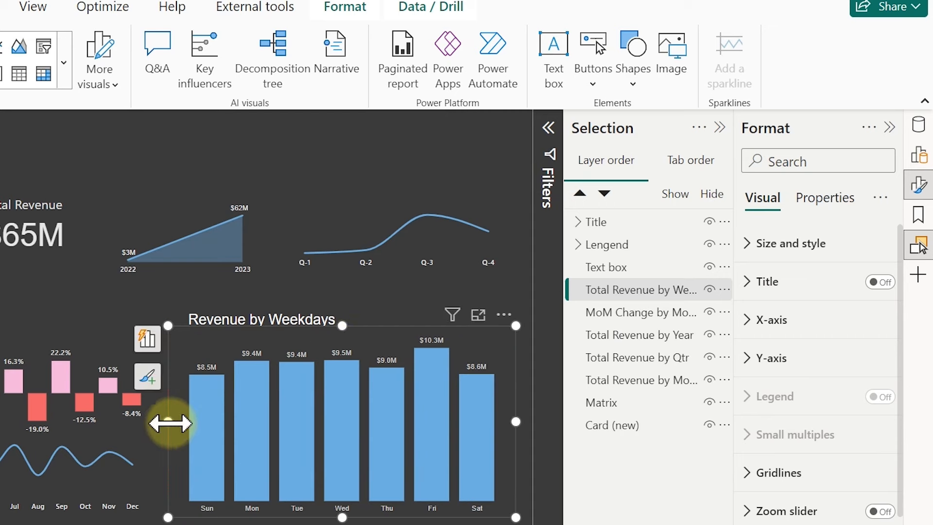
{"action": "left_click_drag", "start_coordinate": [342, 325], "coordinate": [347, 357]}
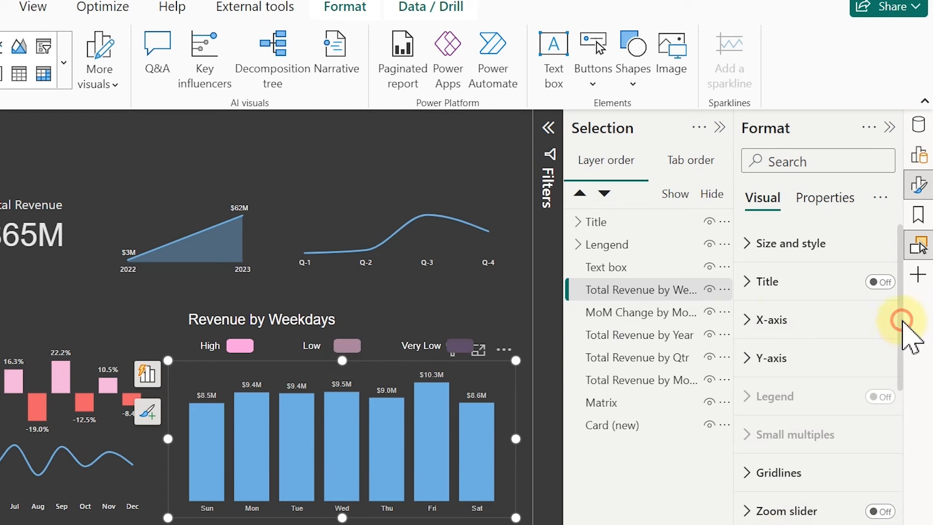
Step: Recolor all columns of the weekday revenue chart to the mauve matching the legend's Low swatch, and deselect the chart
{"action": "left_click_drag", "start_coordinate": [908, 320], "coordinate": [905, 438]}
{"action": "scroll", "coordinate": [906, 437], "scroll_direction": "down", "scroll_amount": 2}
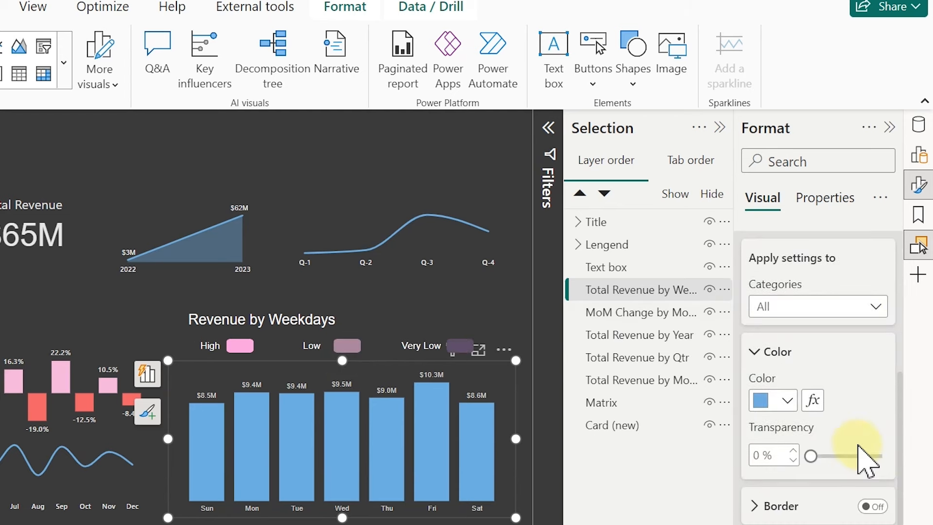
{"action": "left_click", "coordinate": [781, 403]}
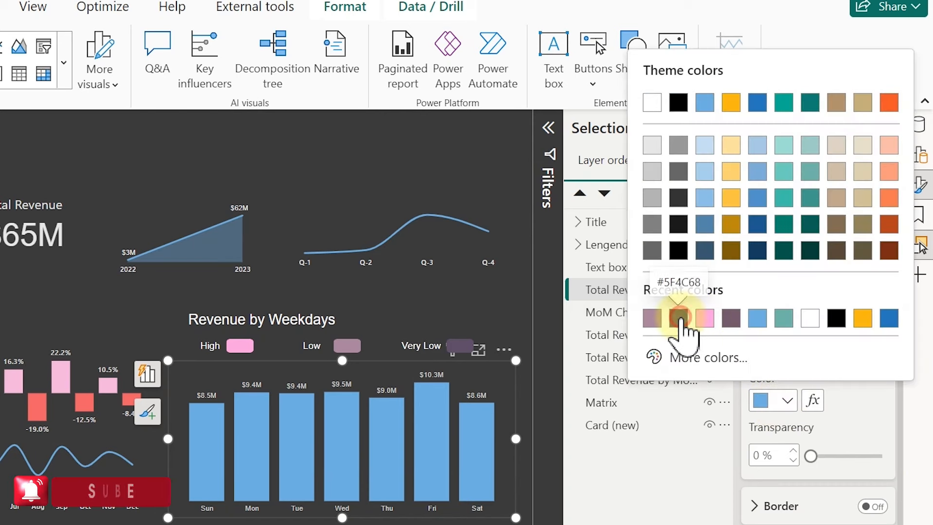
{"action": "left_click", "coordinate": [680, 318]}
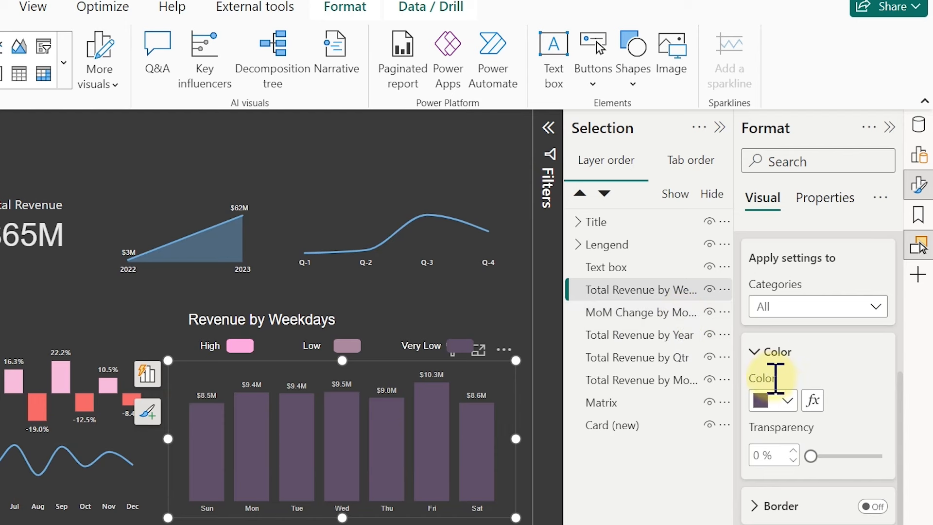
{"action": "left_click", "coordinate": [787, 402]}
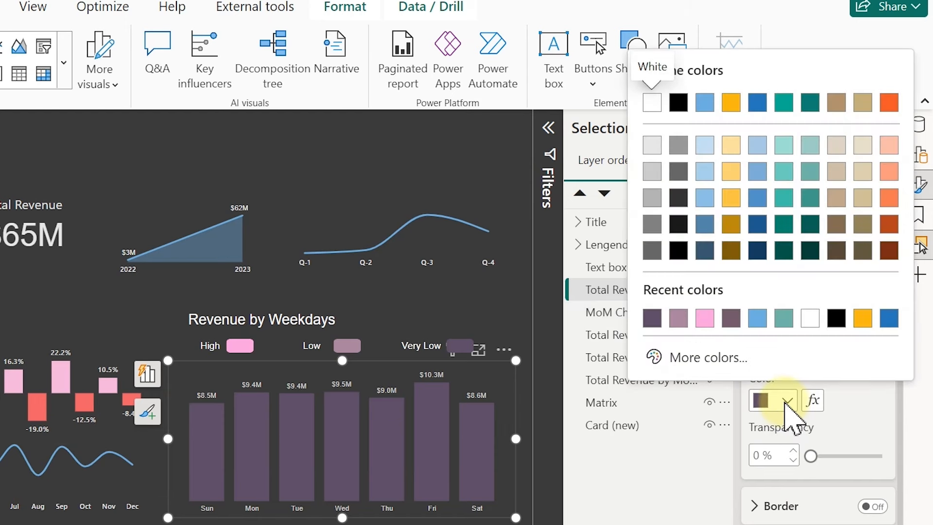
{"action": "left_click", "coordinate": [685, 318]}
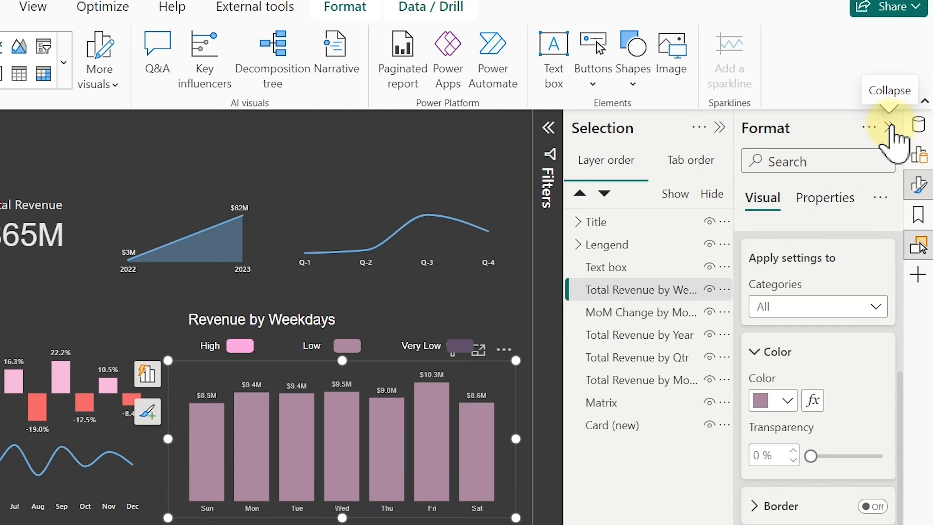
{"action": "left_click", "coordinate": [350, 130]}
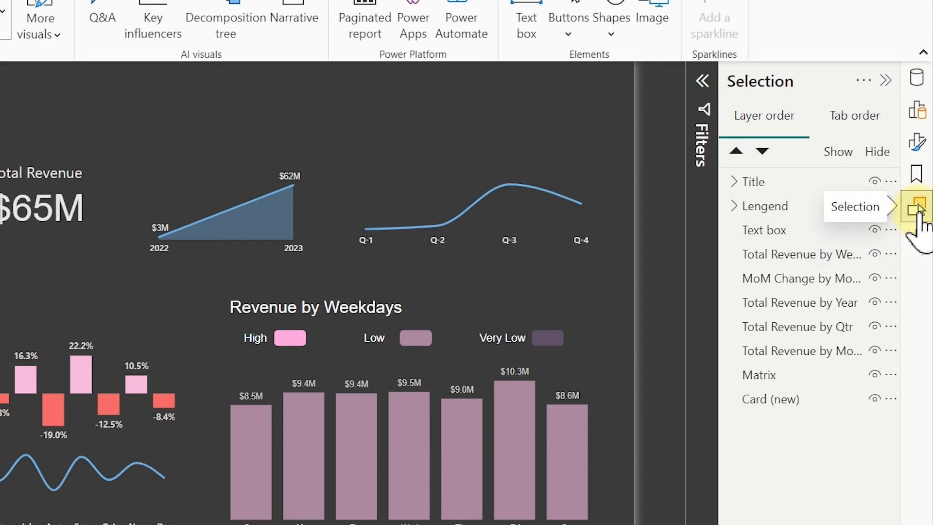
Step: Replace the Selection pane with the Bookmarks pane and briefly view the bookmarks in the Country group
{"action": "left_click", "coordinate": [918, 210]}
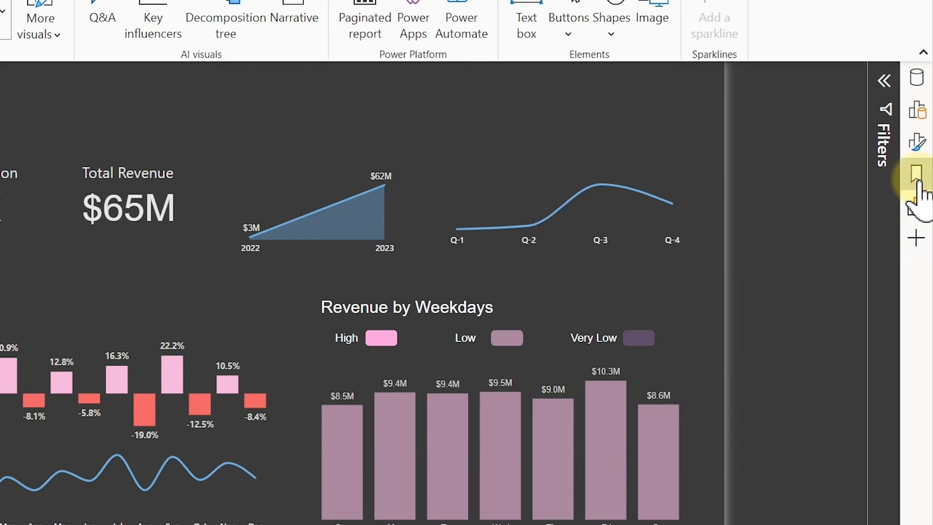
{"action": "left_click", "coordinate": [919, 181]}
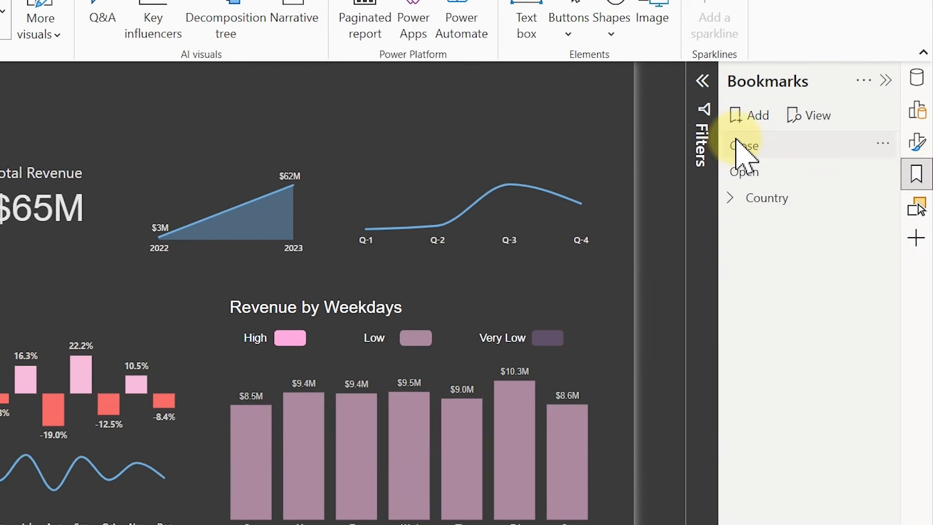
{"action": "left_click", "coordinate": [728, 198]}
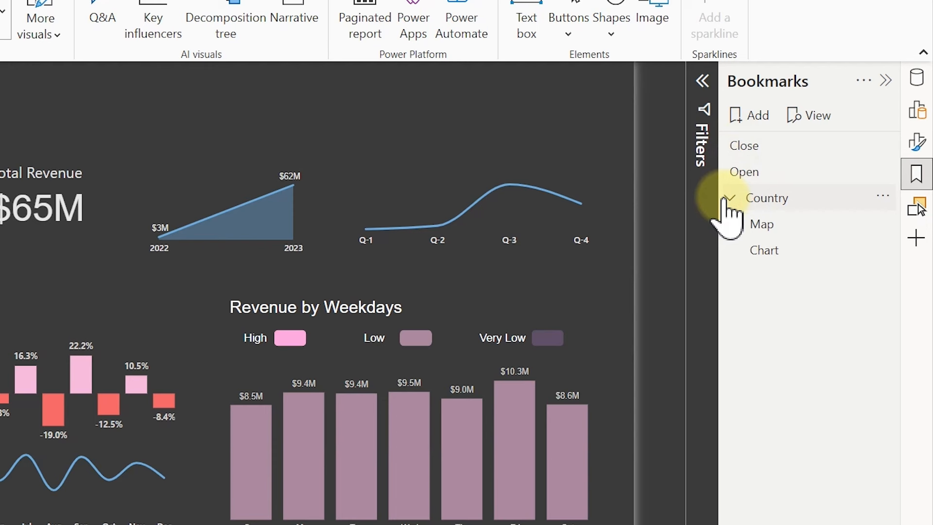
{"action": "left_click", "coordinate": [727, 198]}
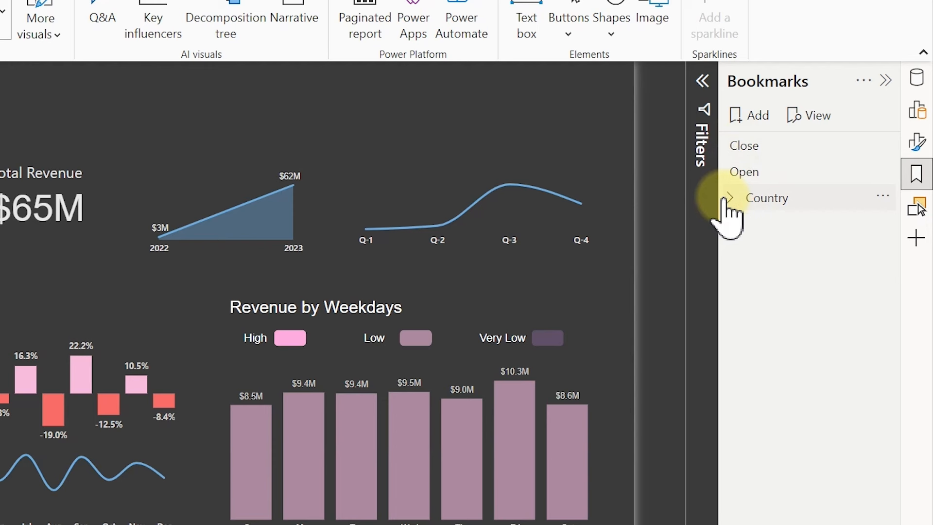
Step: Add a bookmark for the weekday chart view and name it "Chart"
{"action": "left_click", "coordinate": [759, 118]}
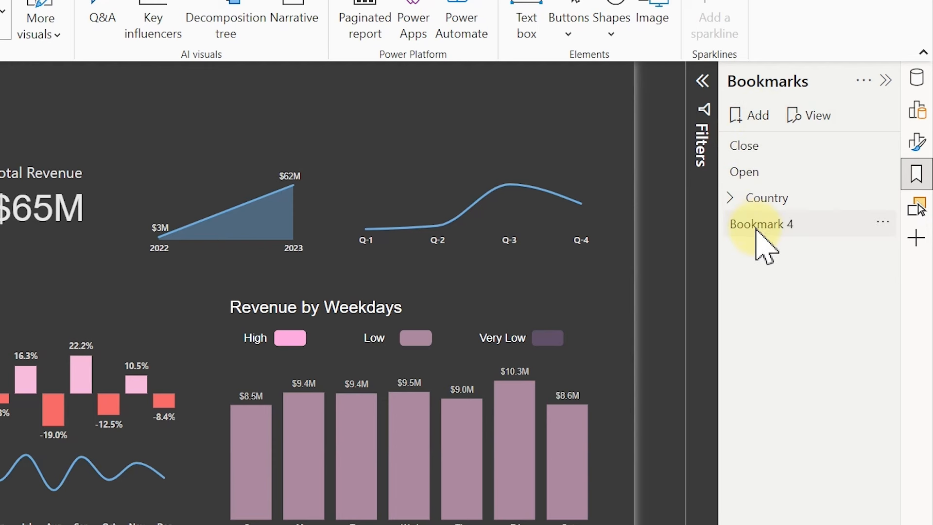
{"action": "double_click", "coordinate": [757, 228]}
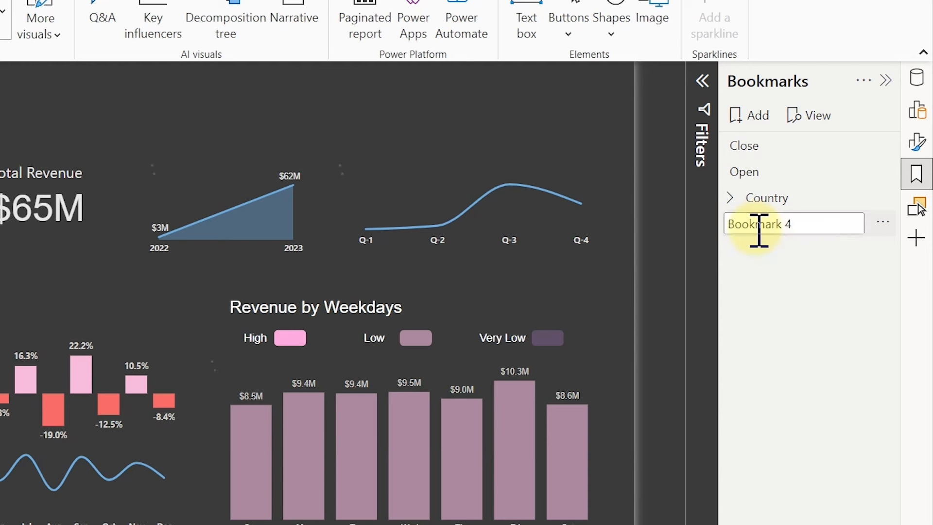
{"action": "key", "text": "ctrl+a"}
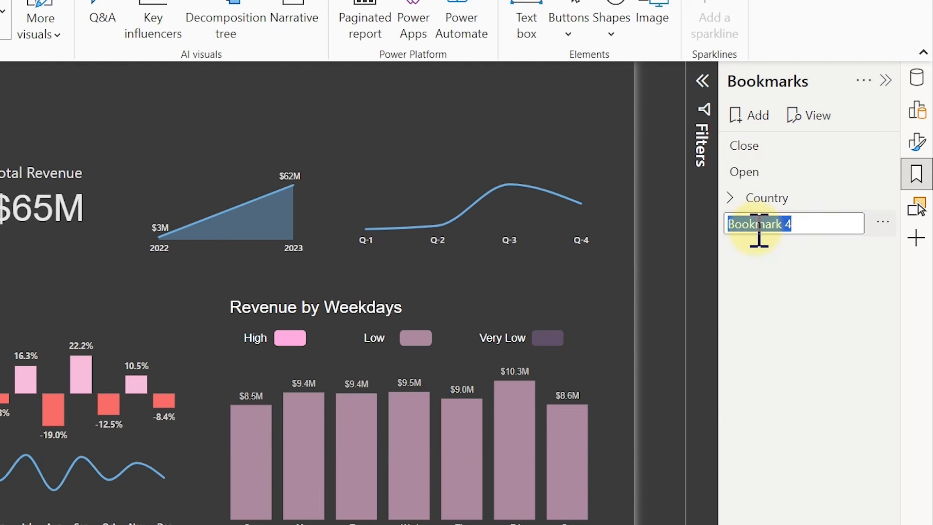
{"action": "type", "text": "C"}
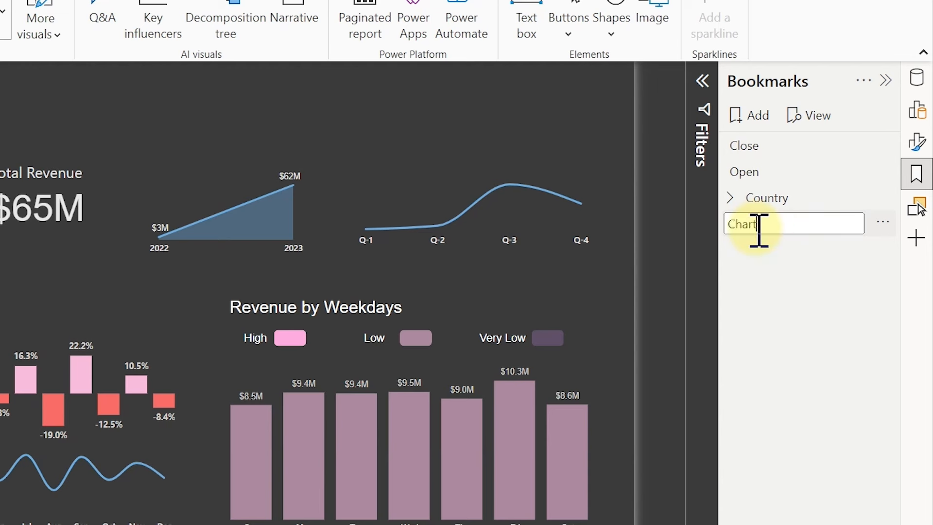
{"action": "type", "text": "hart"}
{"action": "key", "text": "Return"}
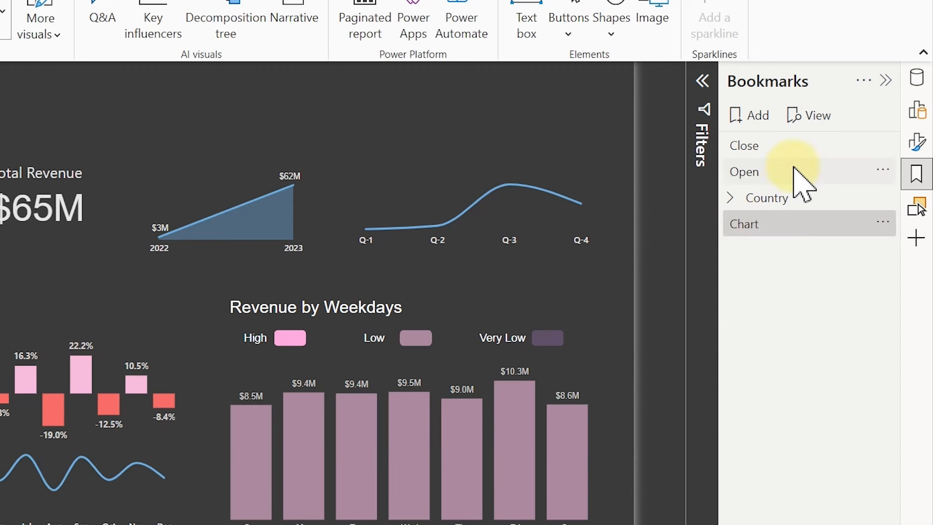
Step: Add a second bookmark and name it "HitMap"
{"action": "left_click", "coordinate": [755, 119]}
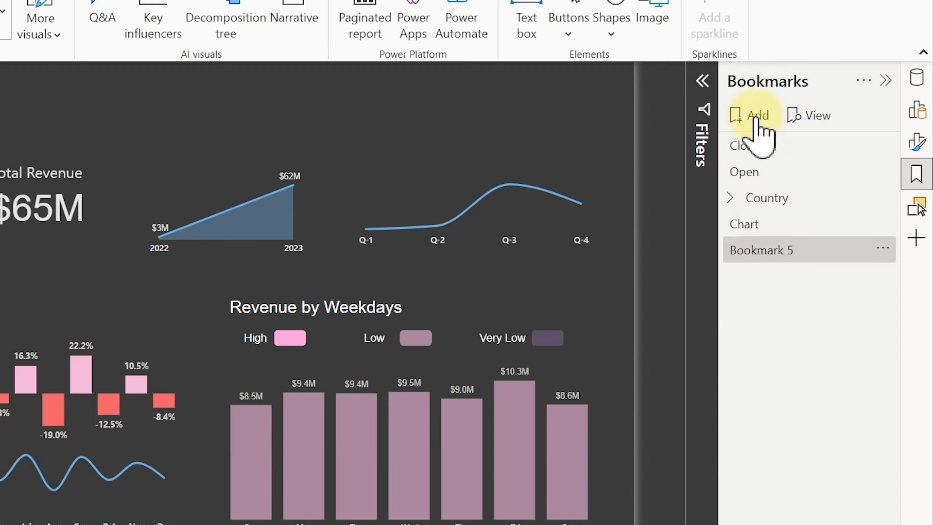
{"action": "double_click", "coordinate": [761, 249]}
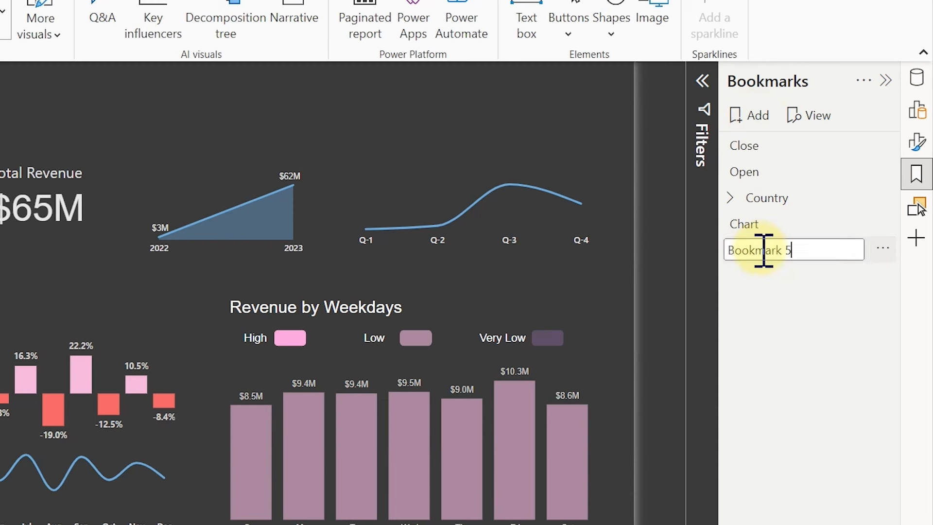
{"action": "key", "text": "ctrl+a"}
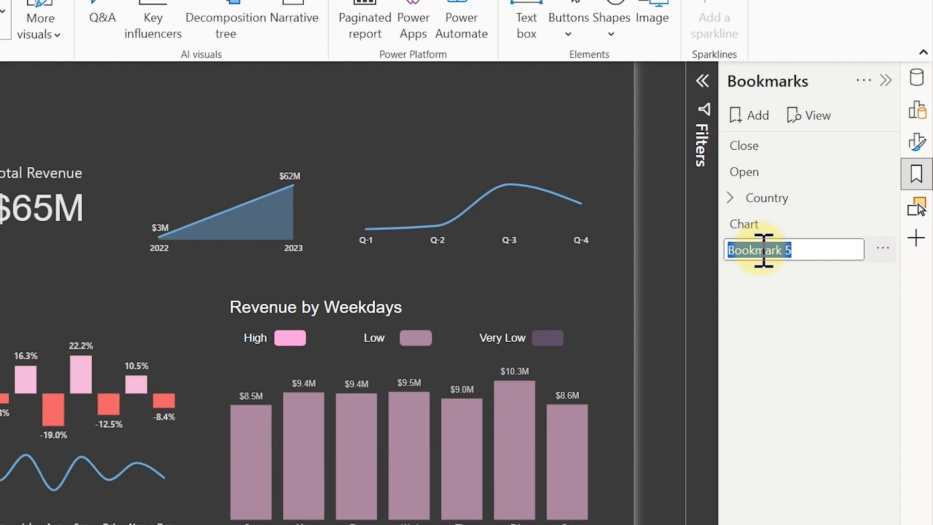
{"action": "type", "text": "HitMap"}
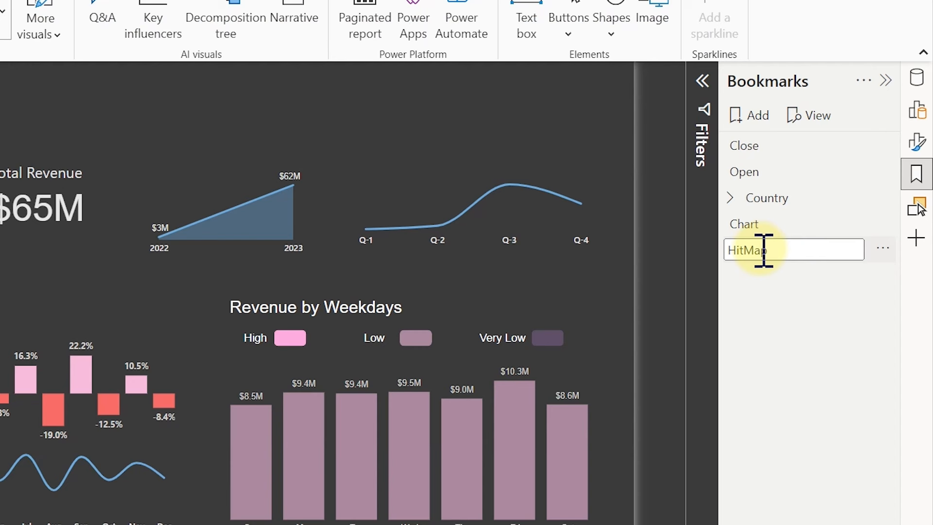
{"action": "key", "text": "Return"}
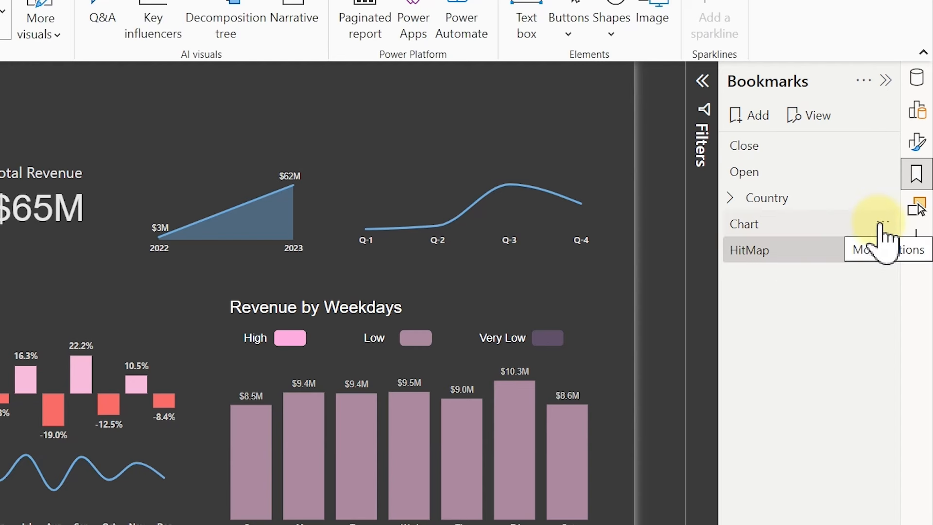
Step: Turn off the Data and Current page options for the ungrouped Chart bookmark and reopen its options
{"action": "left_click", "coordinate": [883, 225]}
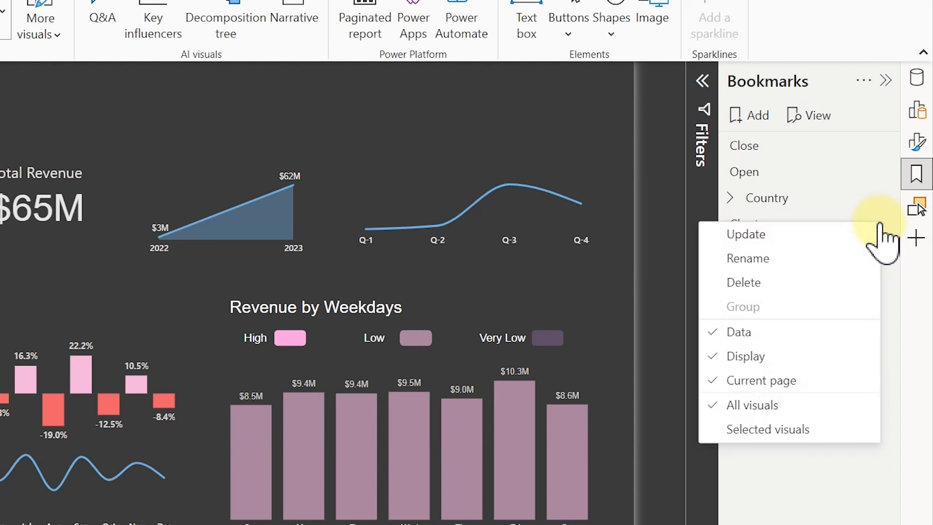
{"action": "left_click", "coordinate": [751, 332]}
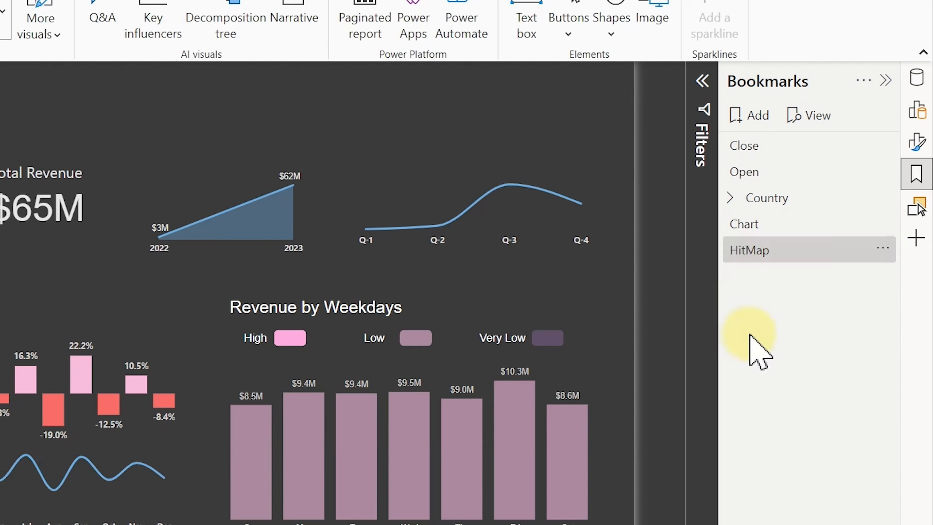
{"action": "left_click", "coordinate": [882, 235]}
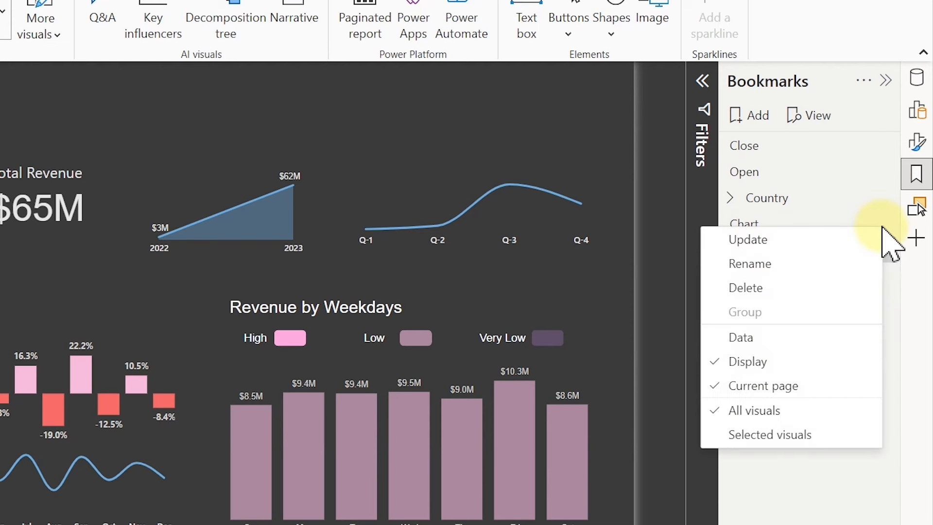
{"action": "left_click", "coordinate": [751, 386]}
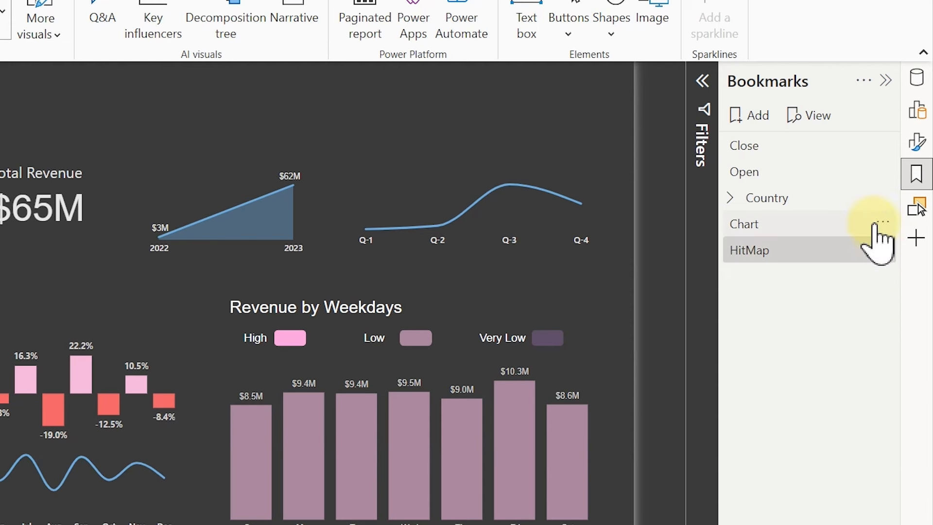
{"action": "left_click", "coordinate": [879, 226]}
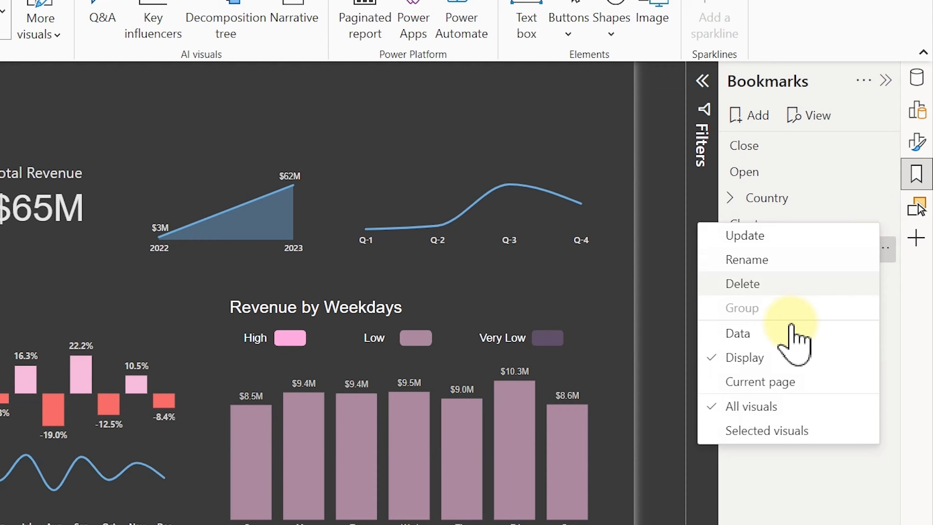
Step: Make the Chart bookmark apply to selected visuals only and check its options
{"action": "left_click", "coordinate": [739, 429]}
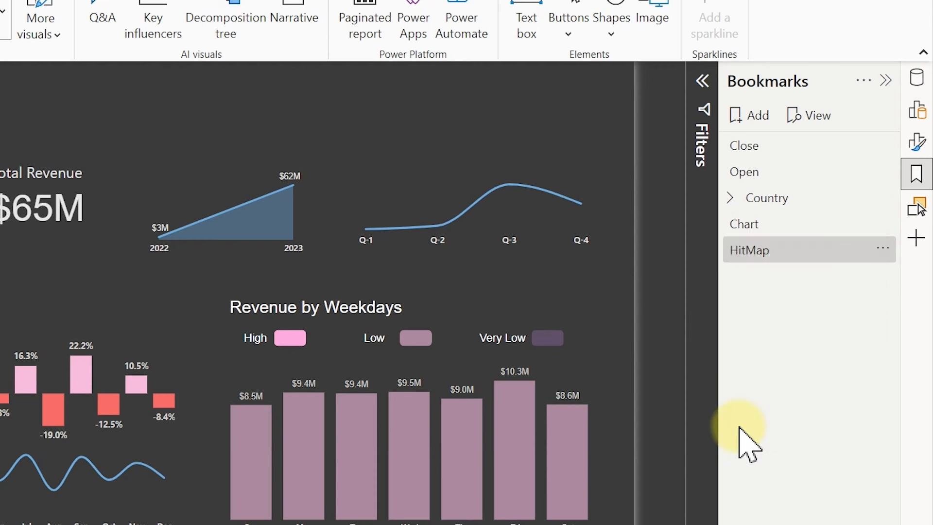
{"action": "left_click", "coordinate": [882, 226]}
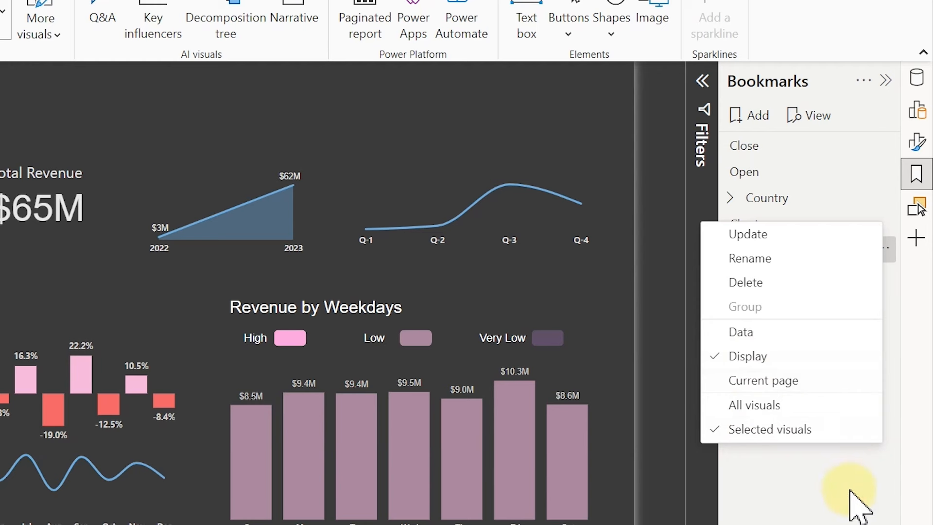
{"action": "left_click", "coordinate": [883, 248]}
Step: Turn off the Data and Current page options for the HitMap bookmark and apply it to selected visuals only
{"action": "left_click", "coordinate": [883, 249]}
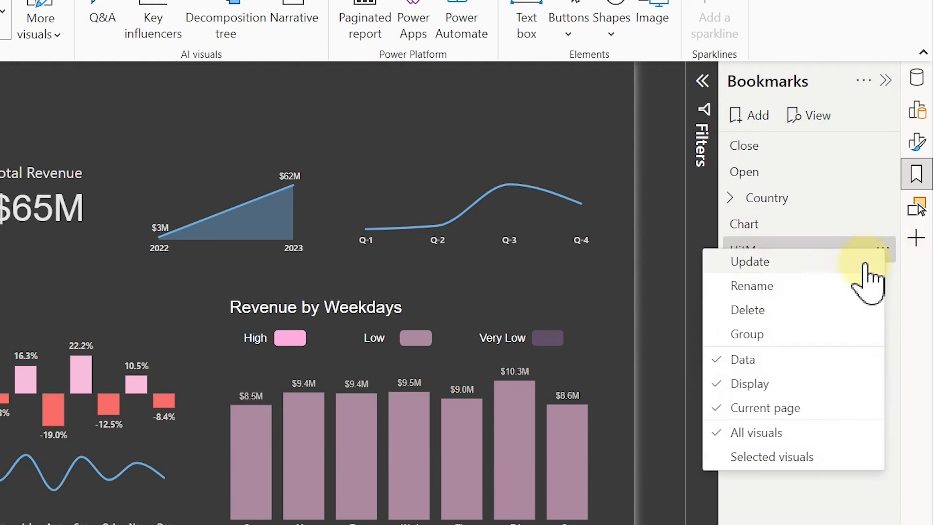
{"action": "left_click", "coordinate": [768, 359]}
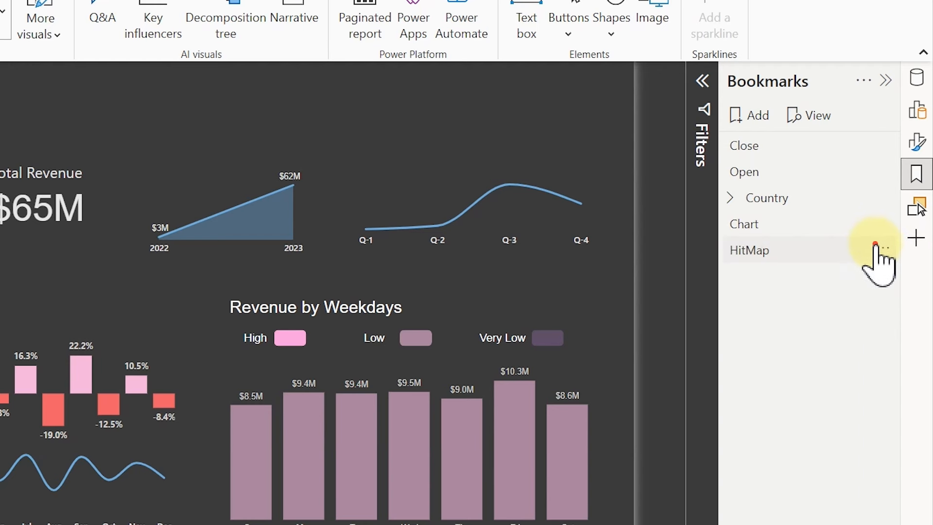
{"action": "left_click", "coordinate": [883, 249]}
{"action": "left_click", "coordinate": [759, 404]}
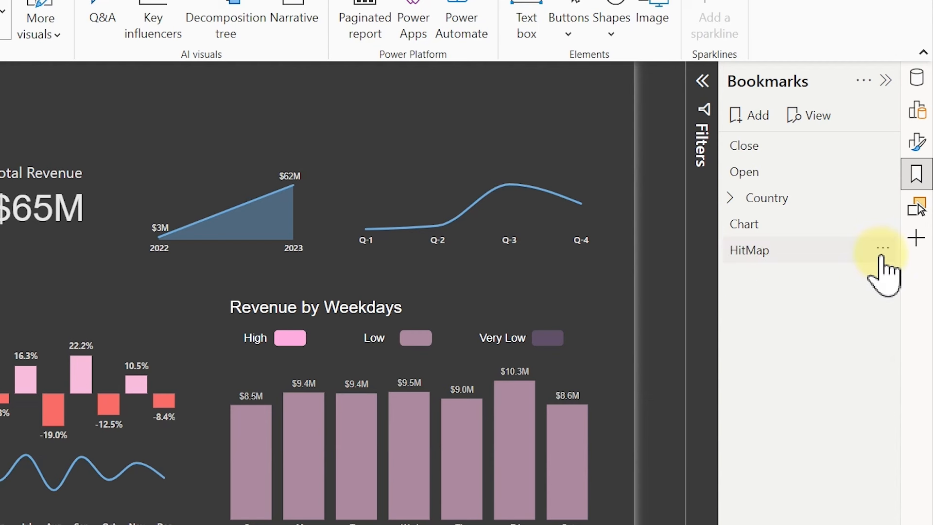
{"action": "left_click", "coordinate": [883, 248]}
{"action": "left_click", "coordinate": [766, 461]}
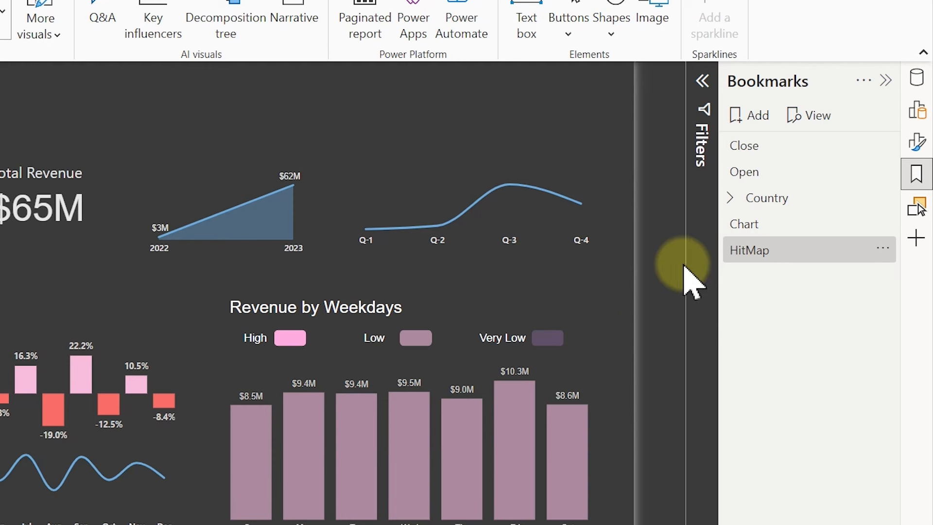
{"action": "left_click", "coordinate": [752, 250]}
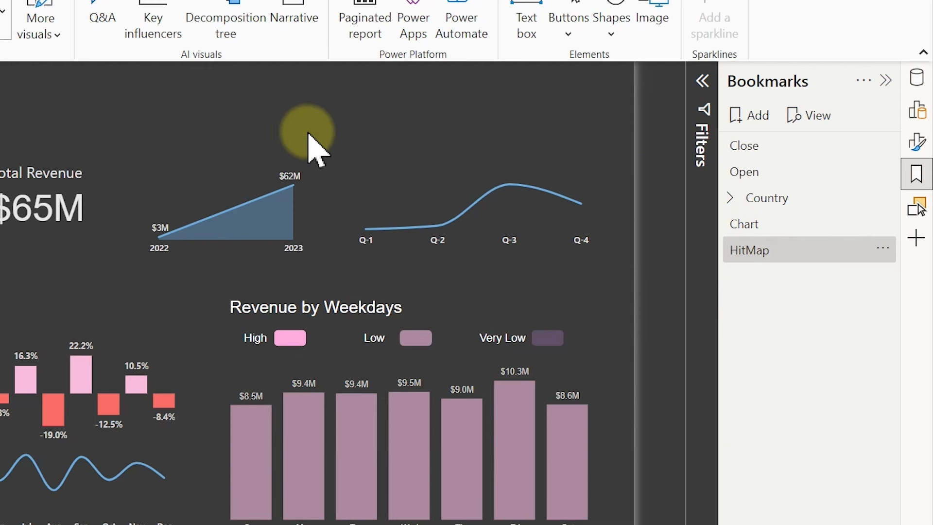
{"action": "left_click", "coordinate": [235, 123]}
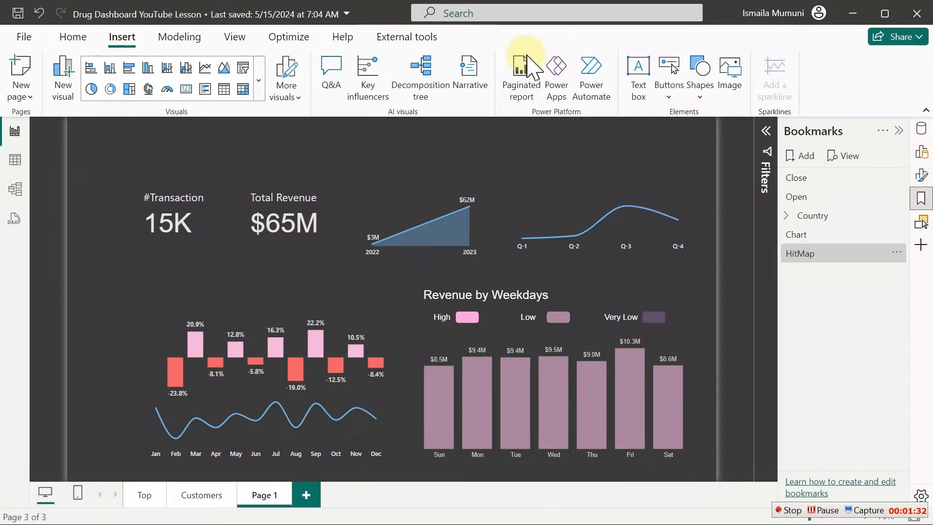
Step: Insert a bookmark navigator and place it just above the Total Revenue card and the yearly revenue chart
{"action": "left_click", "coordinate": [666, 97]}
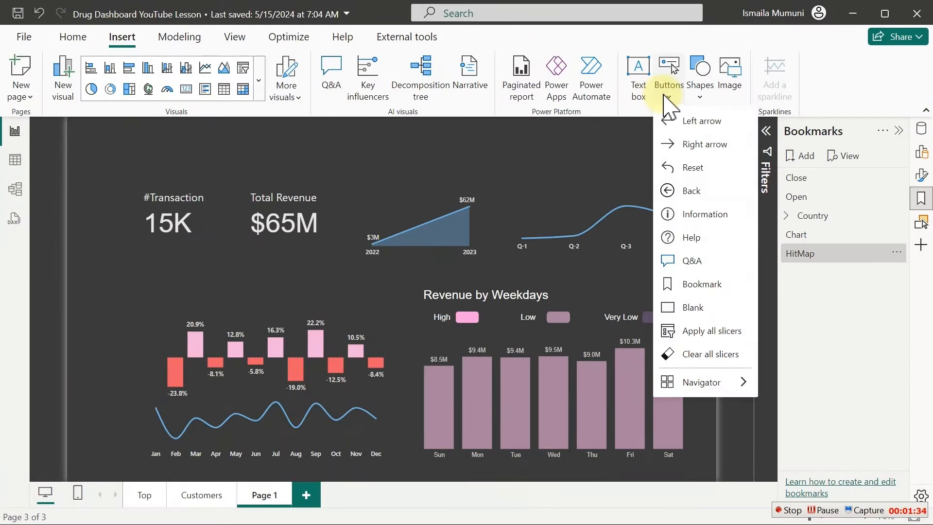
{"action": "mouse_move", "coordinate": [732, 389]}
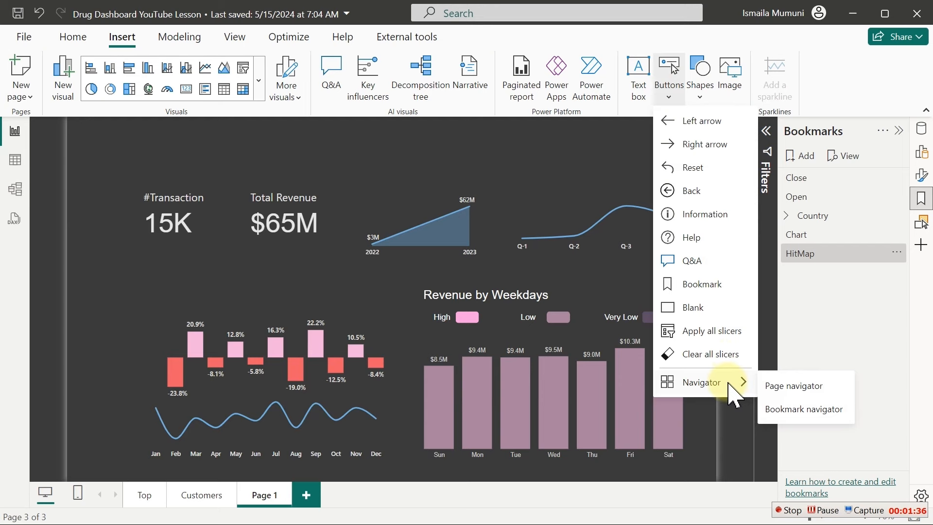
{"action": "left_click", "coordinate": [791, 411]}
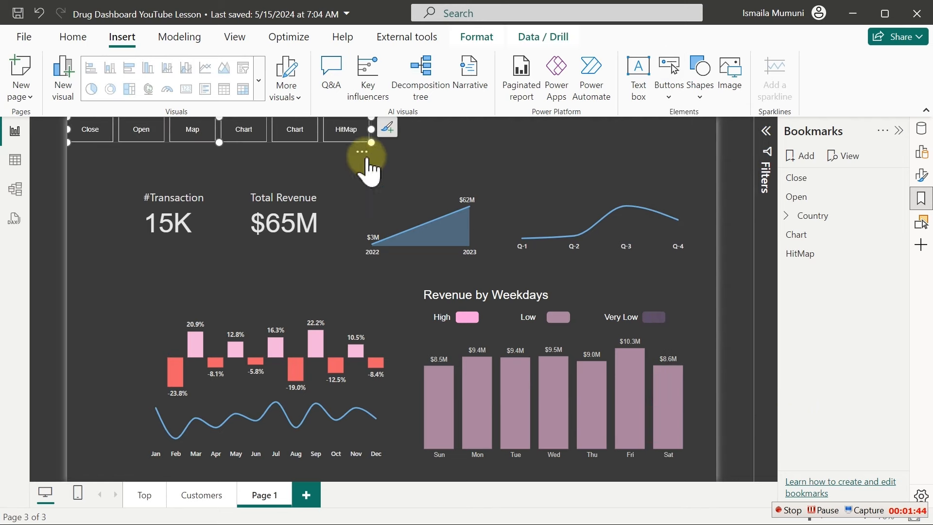
{"action": "left_click_drag", "start_coordinate": [363, 154], "coordinate": [489, 176]}
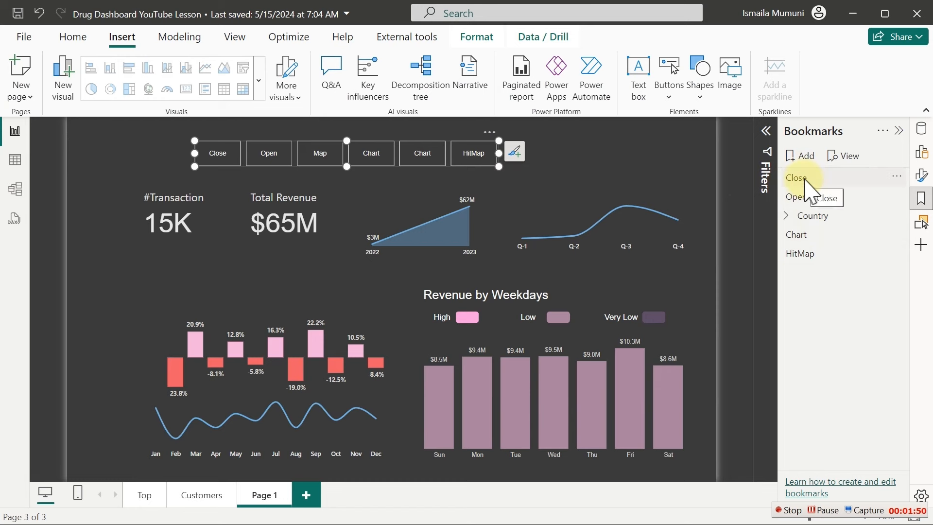
Step: Group the ungrouped Chart and HitMap bookmarks and name the group "Hitmap"
{"action": "left_click", "coordinate": [807, 236]}
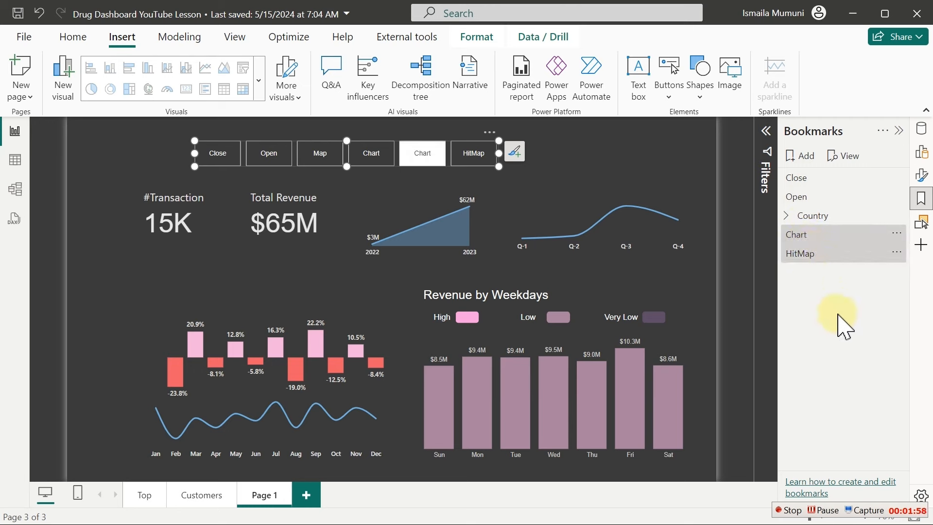
{"action": "right_click", "coordinate": [845, 256]}
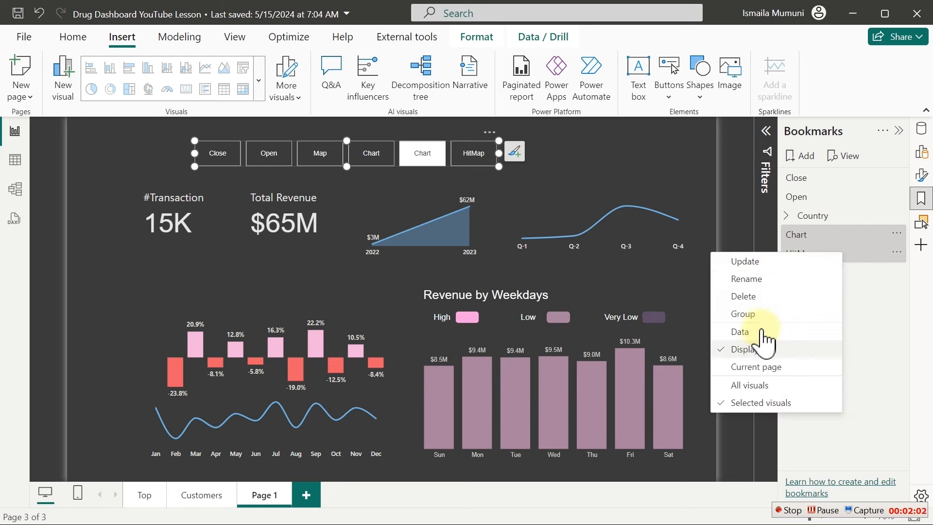
{"action": "left_click", "coordinate": [757, 314]}
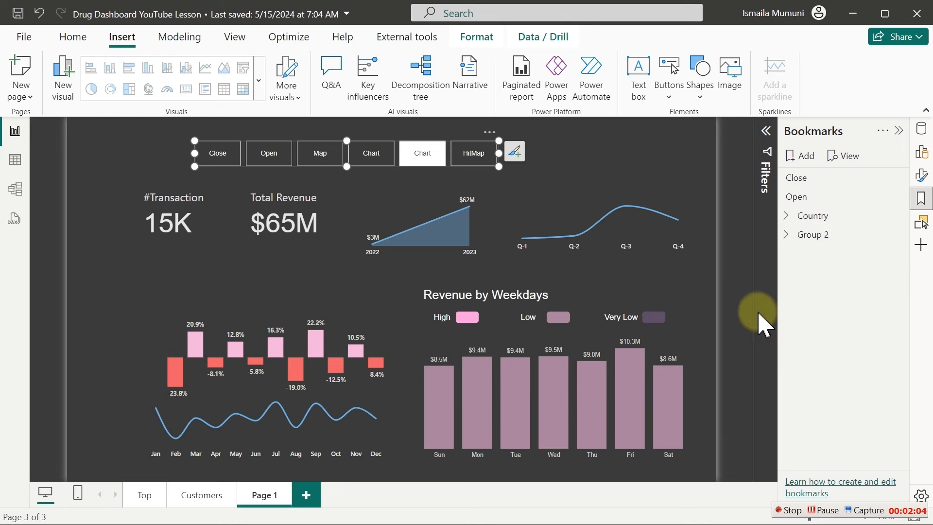
{"action": "double_click", "coordinate": [829, 237]}
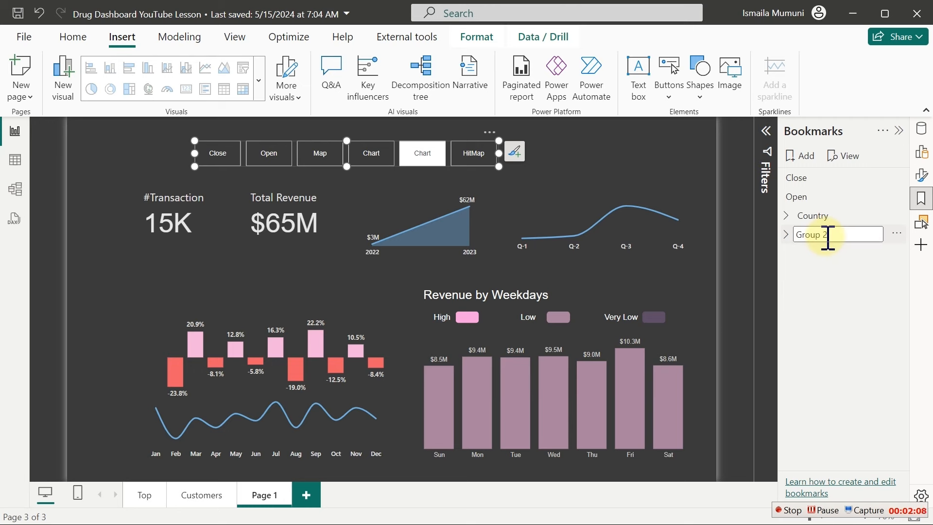
{"action": "key", "text": "ctrl+a"}
{"action": "type", "text": "Hi"}
{"action": "key", "text": "Return"}
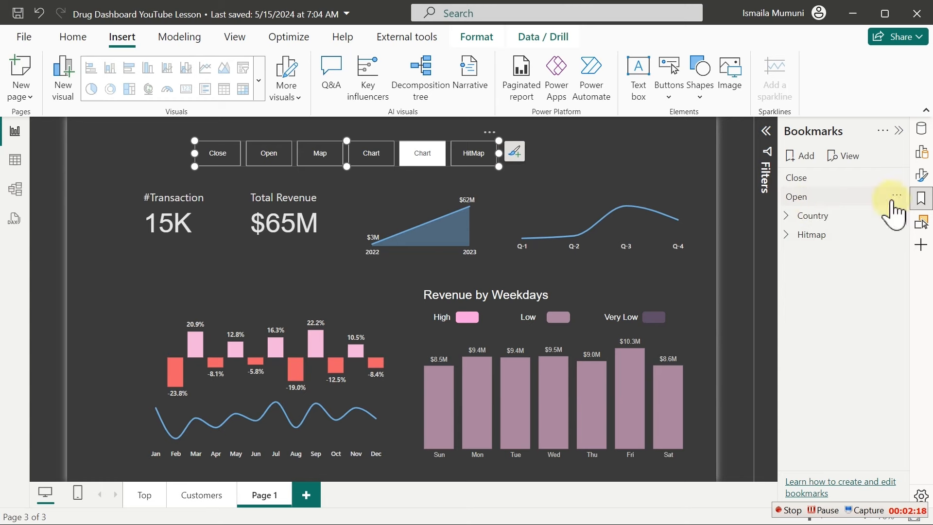
Step: Replace the Bookmarks pane with the navigator's format options and expand its Bookmarks settings
{"action": "left_click", "coordinate": [924, 199]}
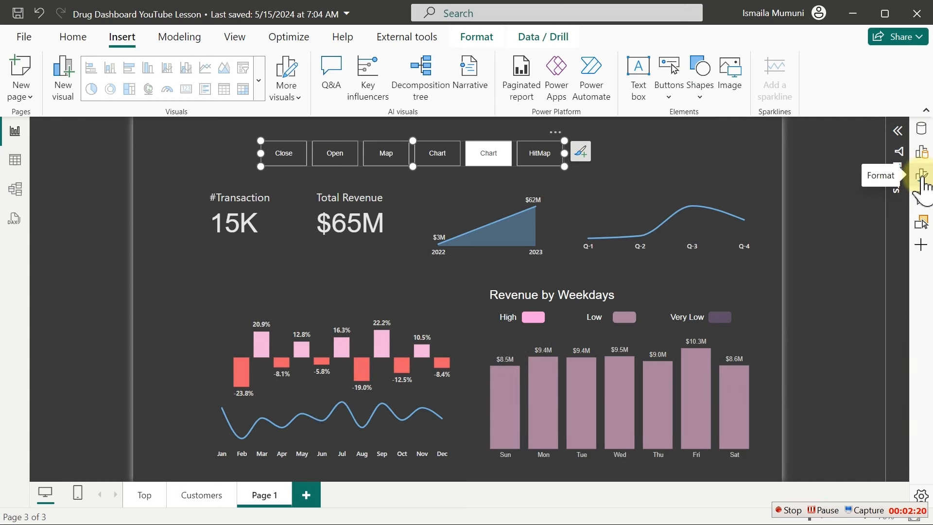
{"action": "left_click", "coordinate": [924, 181]}
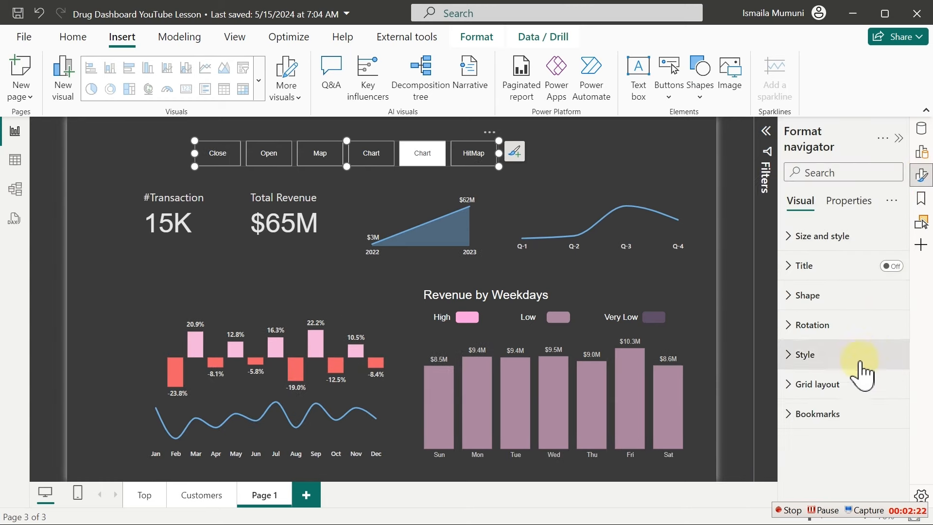
{"action": "left_click", "coordinate": [797, 418]}
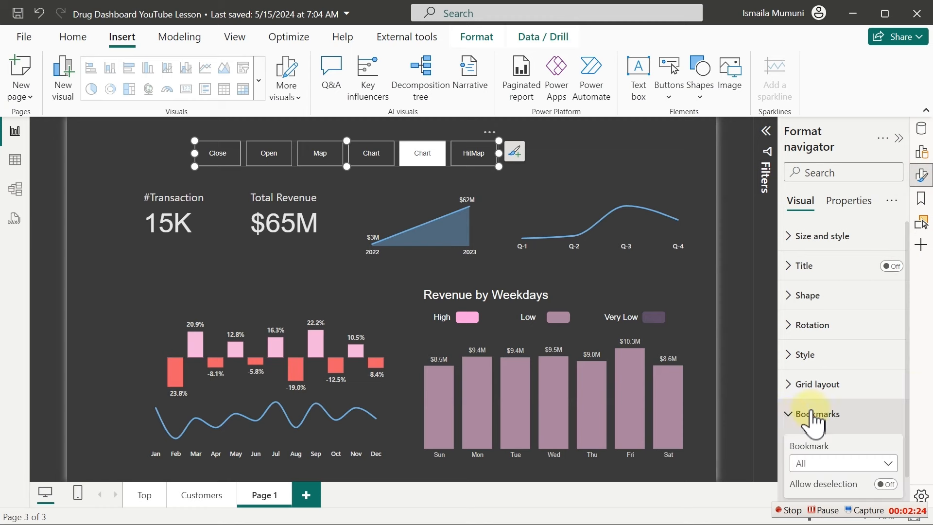
{"action": "scroll", "coordinate": [908, 335], "scroll_direction": "down", "scroll_amount": 1}
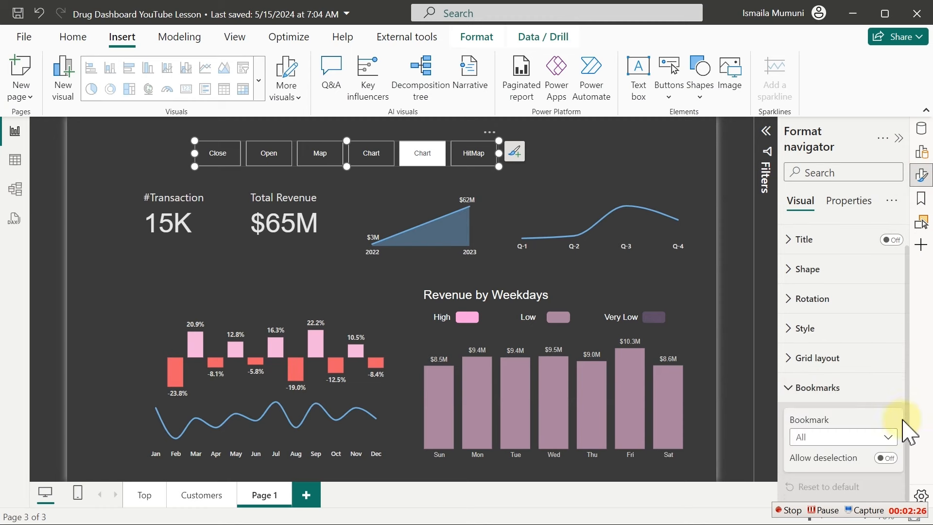
Step: Try limiting the navigator to the Country bookmark group and allowing deselection, and set both options back to All and off
{"action": "left_click", "coordinate": [886, 437]}
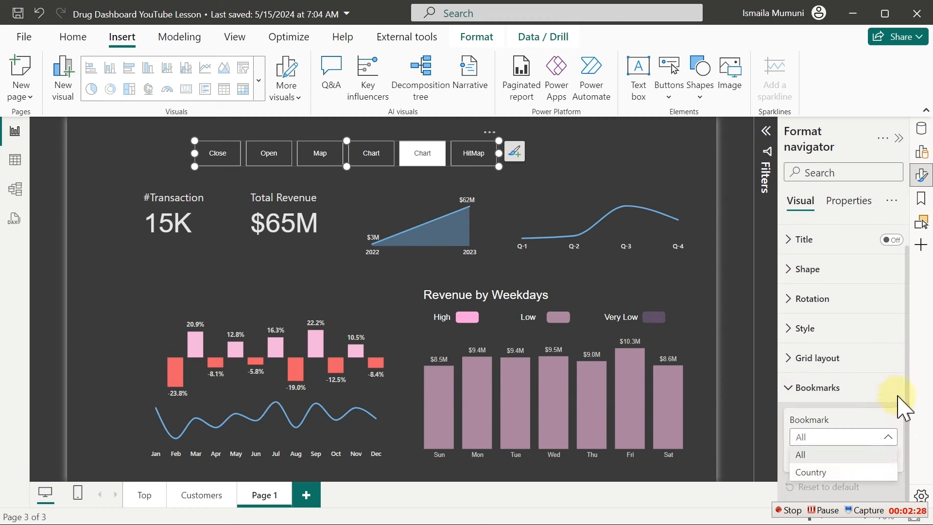
{"action": "left_click", "coordinate": [904, 452]}
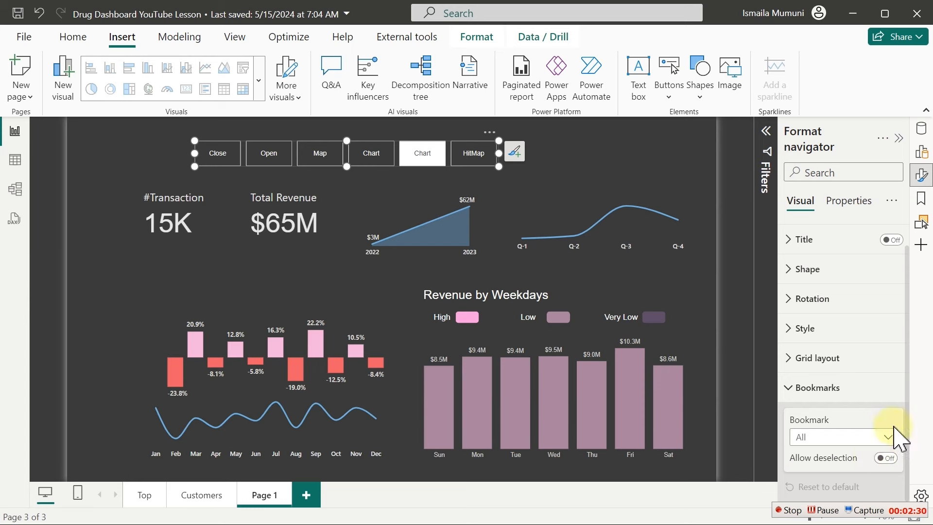
{"action": "left_click", "coordinate": [889, 438]}
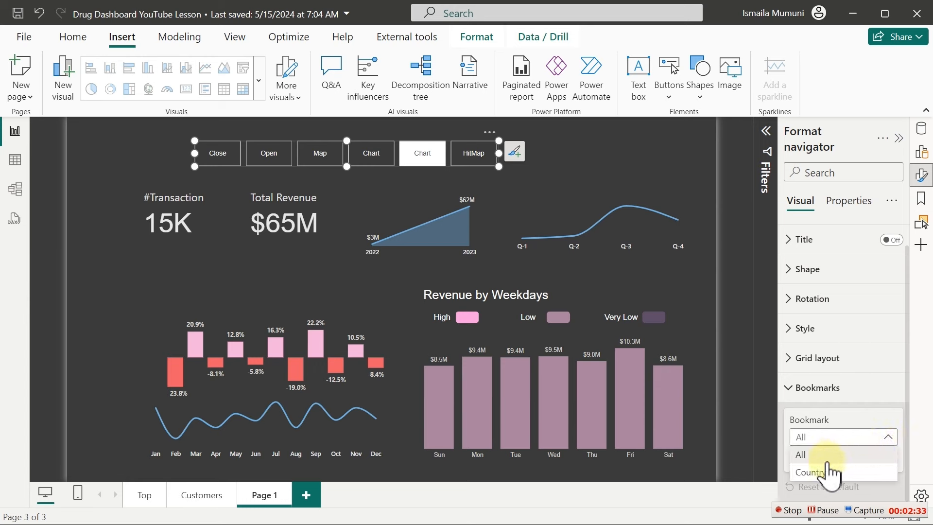
{"action": "left_click", "coordinate": [810, 472]}
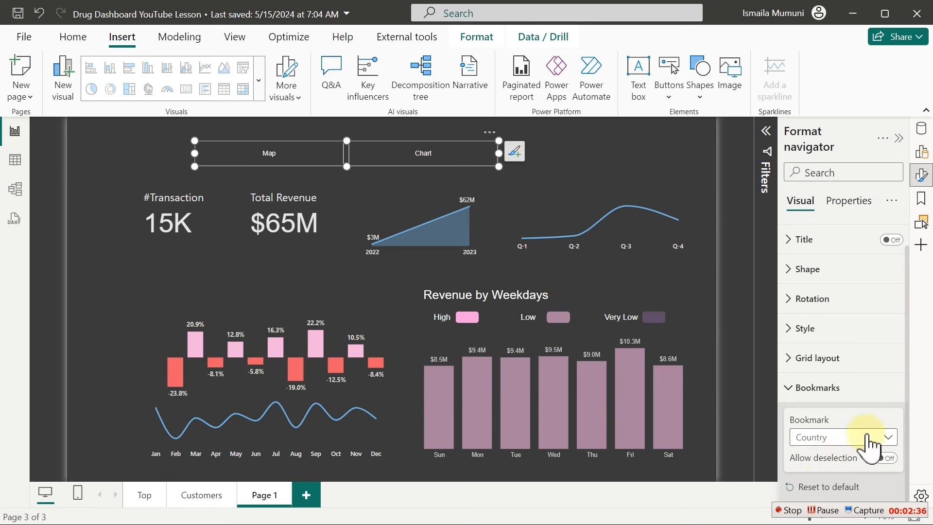
{"action": "left_click", "coordinate": [886, 459]}
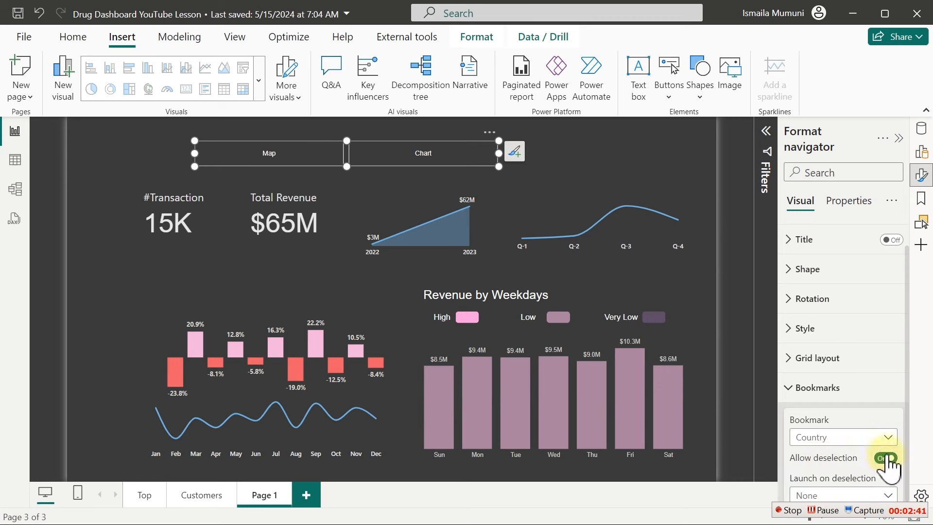
{"action": "left_click", "coordinate": [889, 435]}
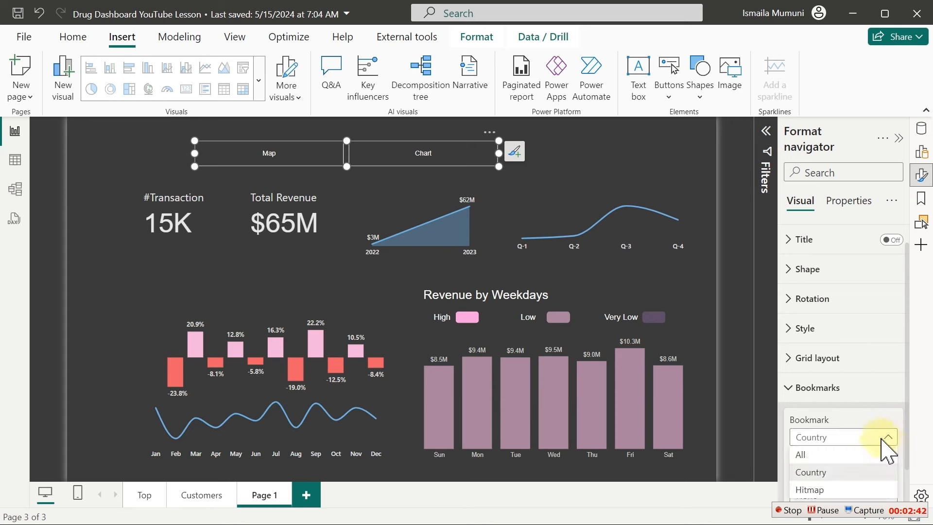
{"action": "left_click", "coordinate": [837, 456]}
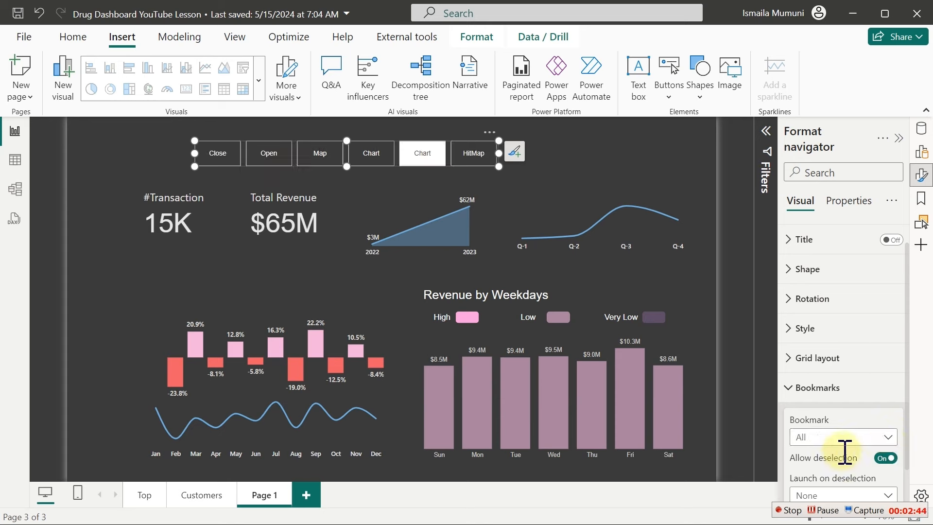
{"action": "left_click", "coordinate": [873, 437]}
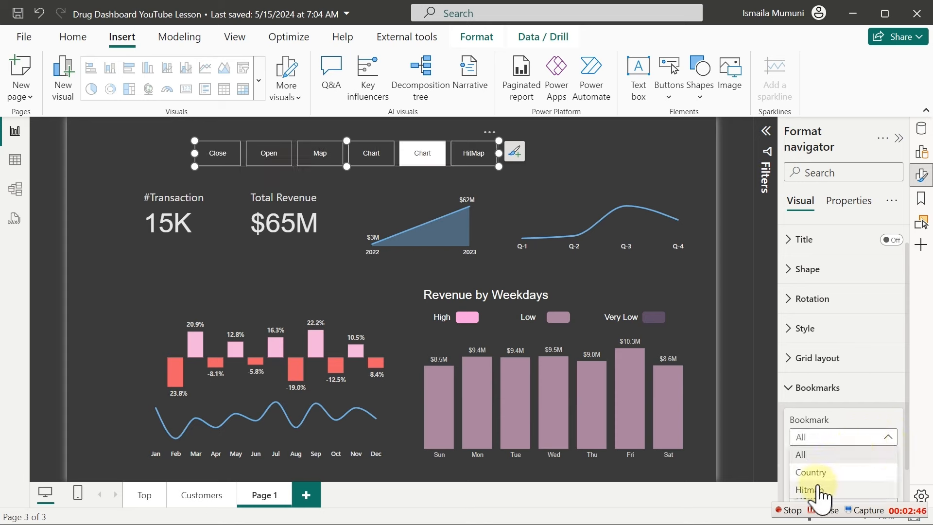
{"action": "left_click", "coordinate": [872, 438]}
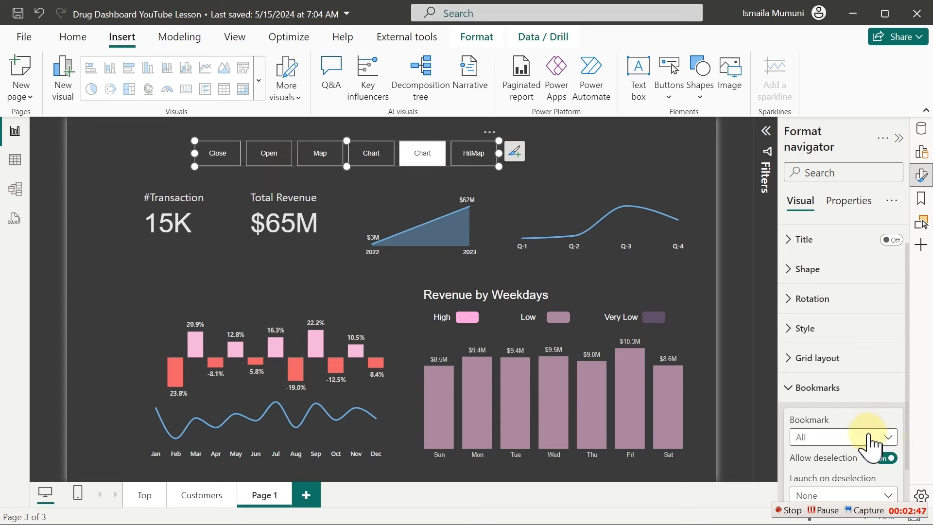
{"action": "left_click", "coordinate": [885, 457]}
{"action": "left_click", "coordinate": [889, 436]}
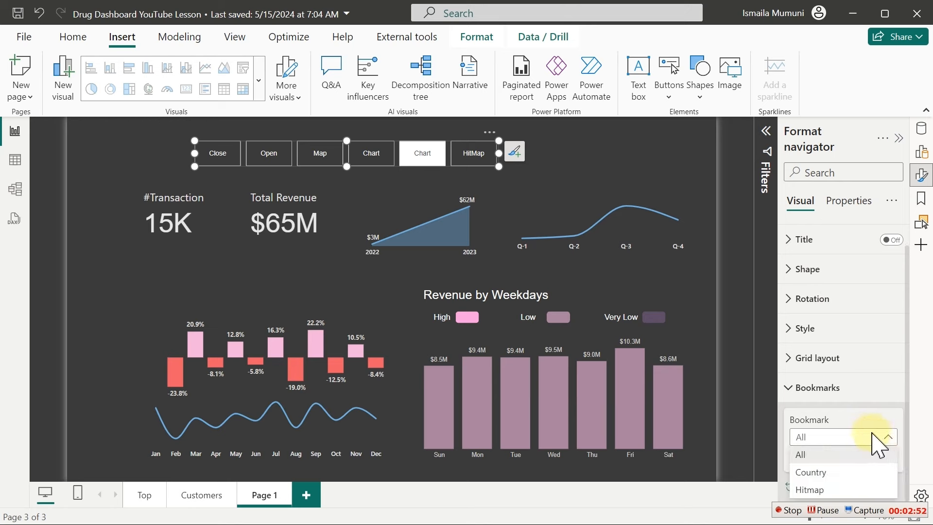
{"action": "left_click", "coordinate": [875, 437]}
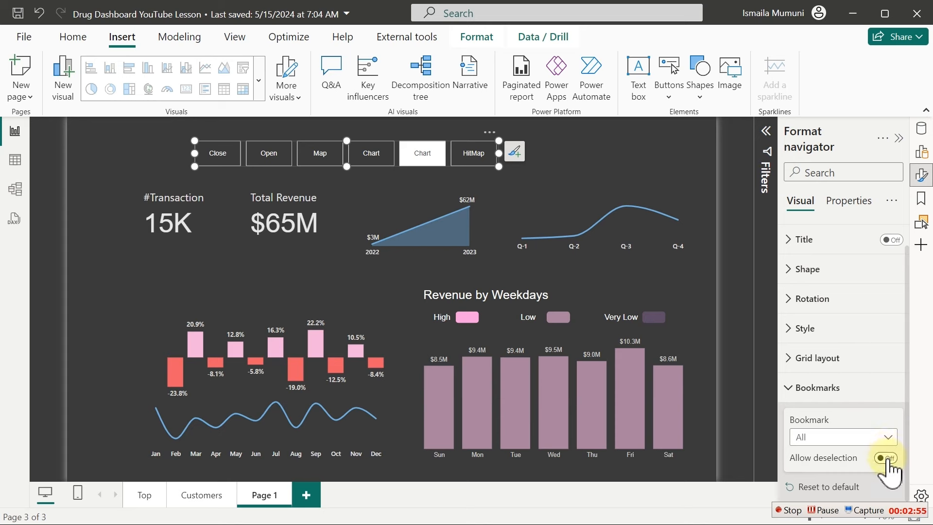
Step: Turn on Allow deselection for the navigator and set its bookmark group to Hitmap
{"action": "left_click", "coordinate": [888, 458]}
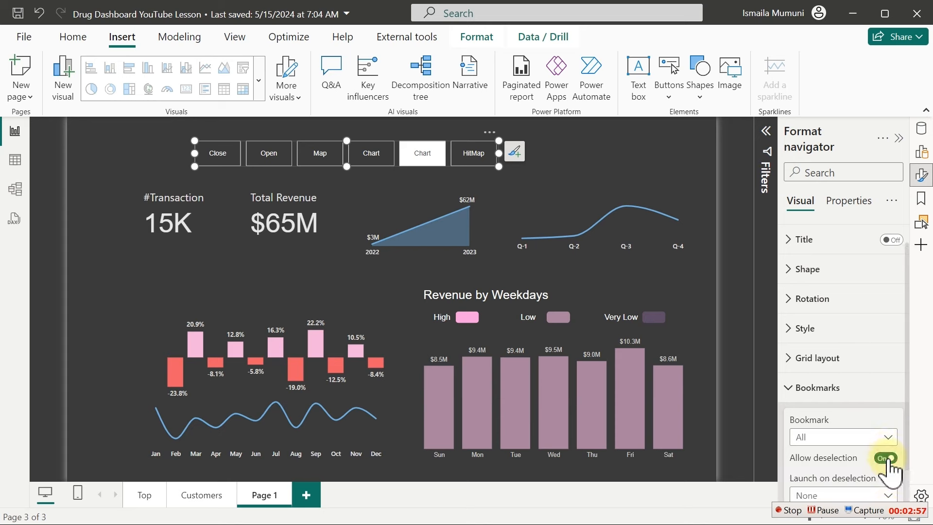
{"action": "left_click", "coordinate": [880, 439]}
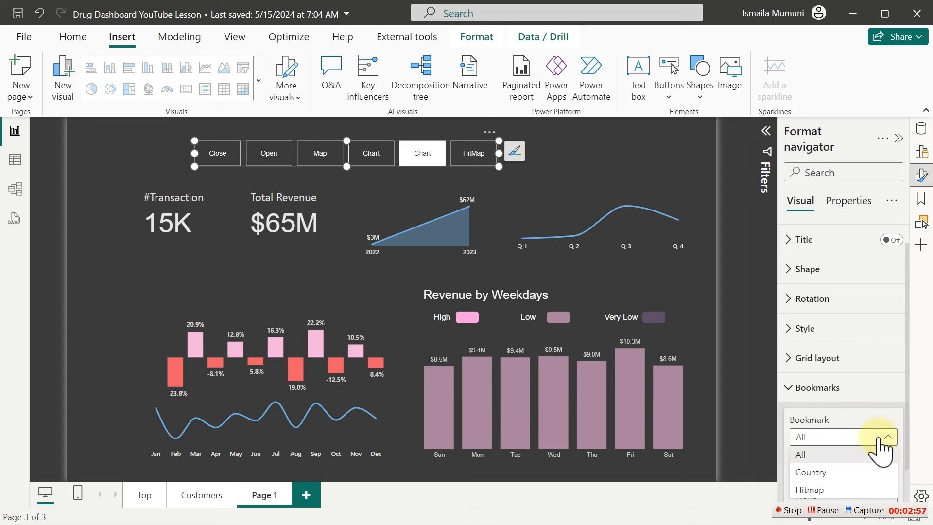
{"action": "left_click", "coordinate": [815, 488]}
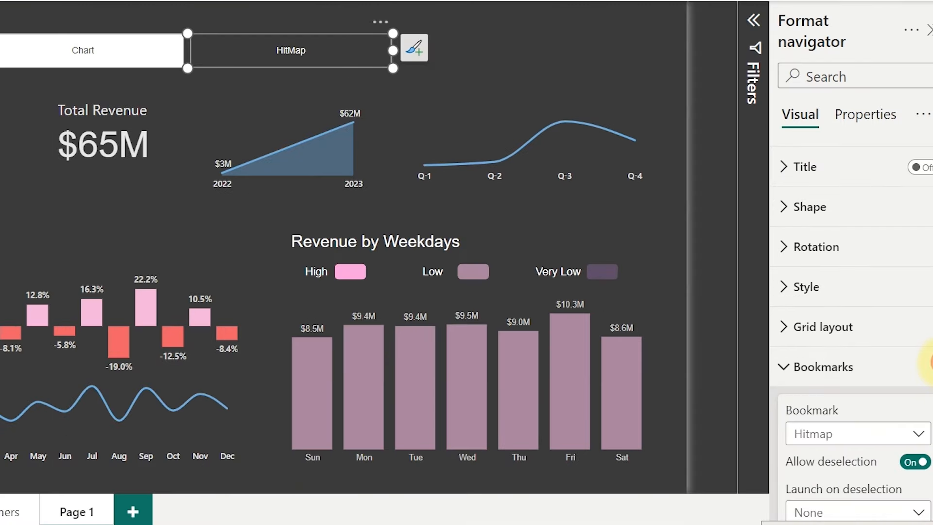
Step: Try HitMap as the navigator's Launch on deselection bookmark, and set the option back to None
{"action": "scroll", "coordinate": [929, 437], "scroll_direction": "down", "scroll_amount": 2}
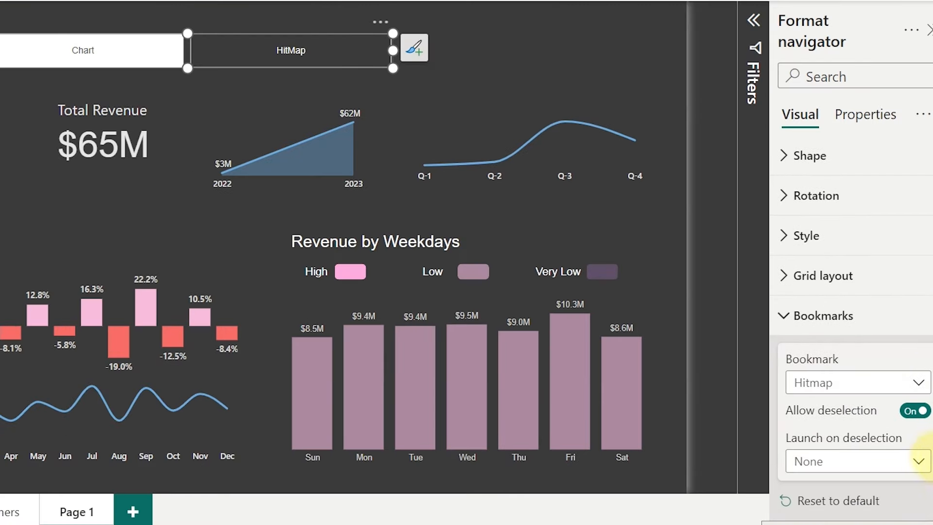
{"action": "left_click", "coordinate": [907, 461]}
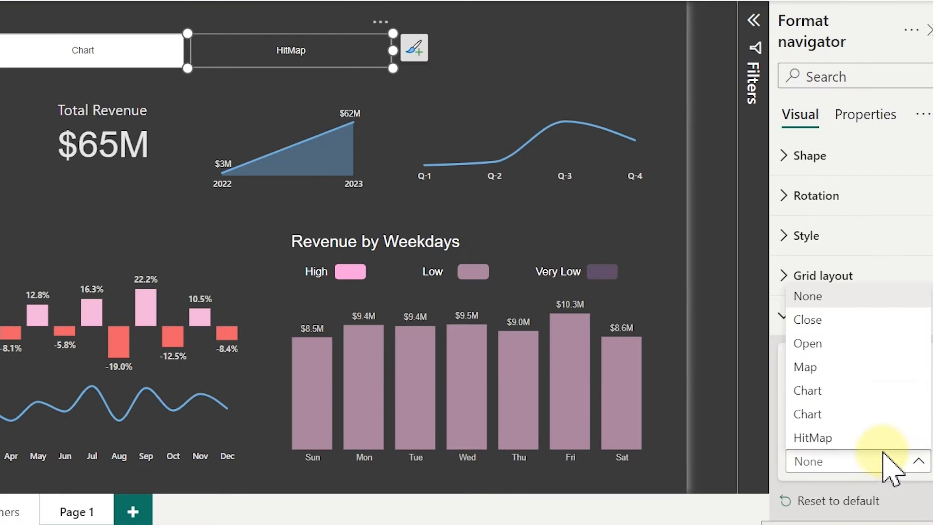
{"action": "left_click", "coordinate": [830, 440]}
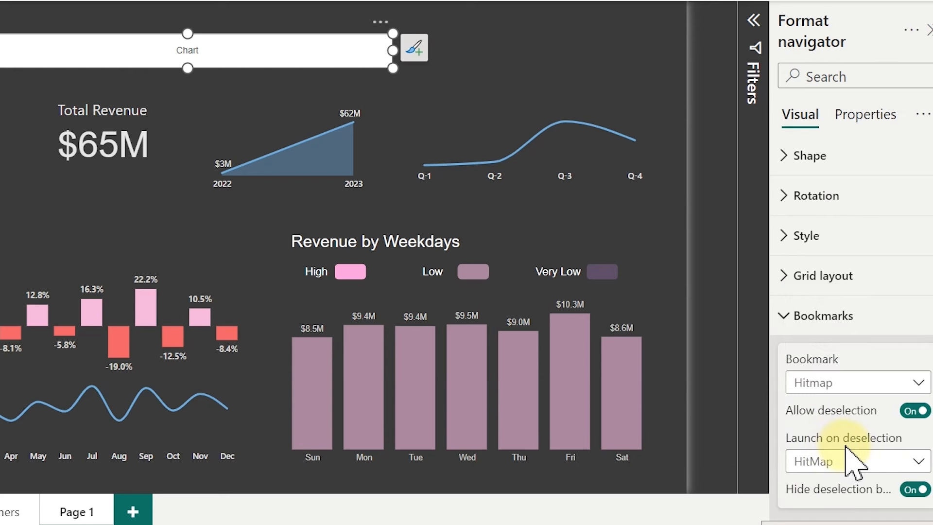
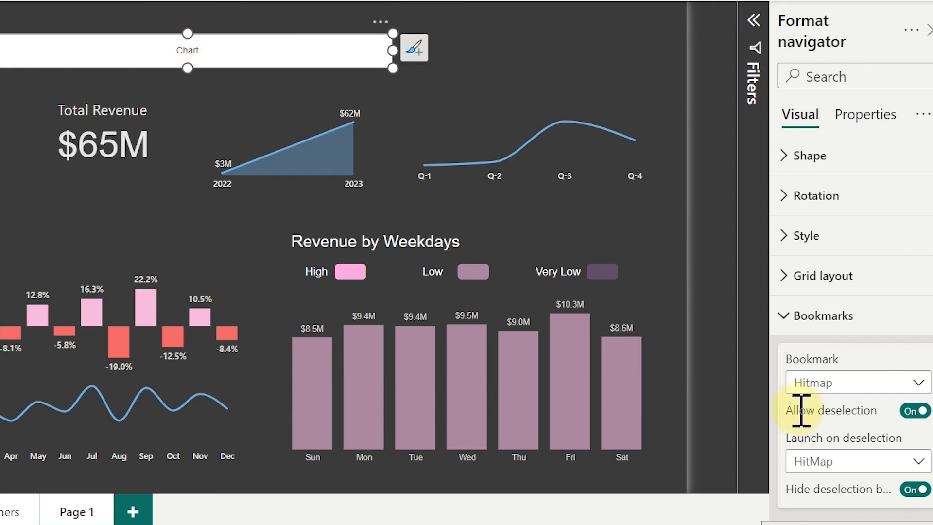
{"action": "left_click", "coordinate": [869, 469]}
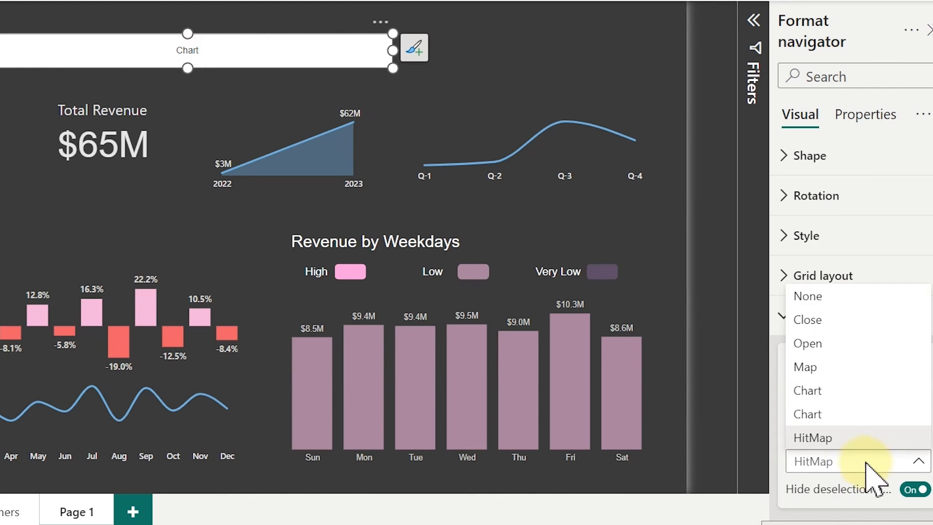
{"action": "left_click", "coordinate": [826, 304]}
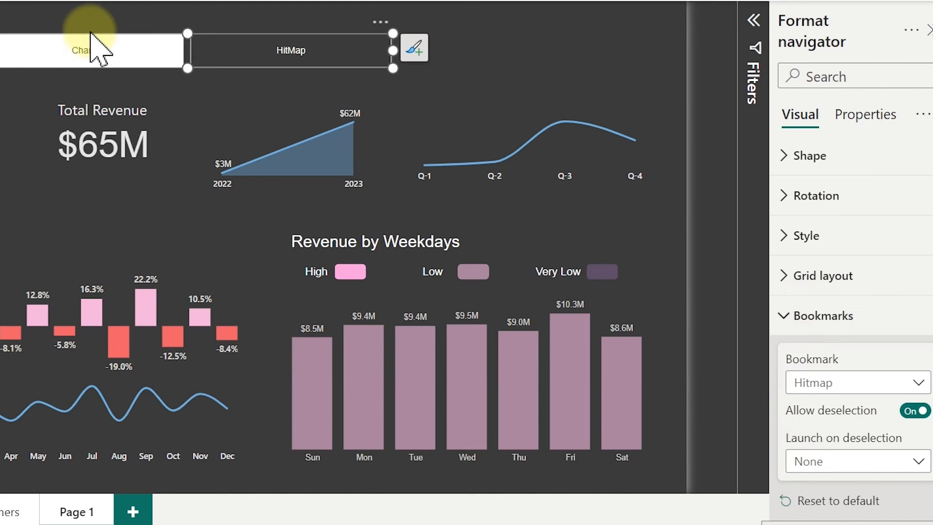
Step: Shrink the bookmark navigator and place it beside the Revenue by Weekdays title, aligned with the chart's last column
{"action": "left_click_drag", "start_coordinate": [391, 67], "coordinate": [92, 63]}
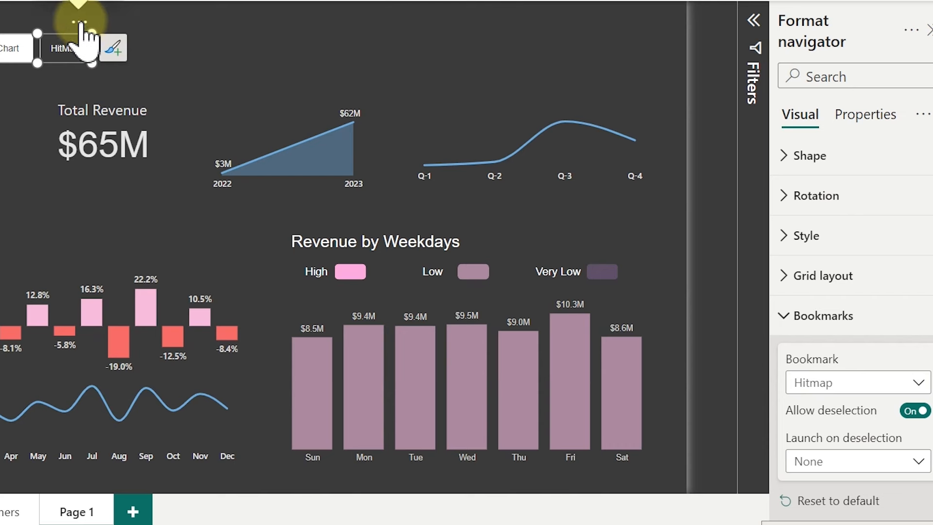
{"action": "left_click_drag", "start_coordinate": [80, 27], "coordinate": [637, 212]}
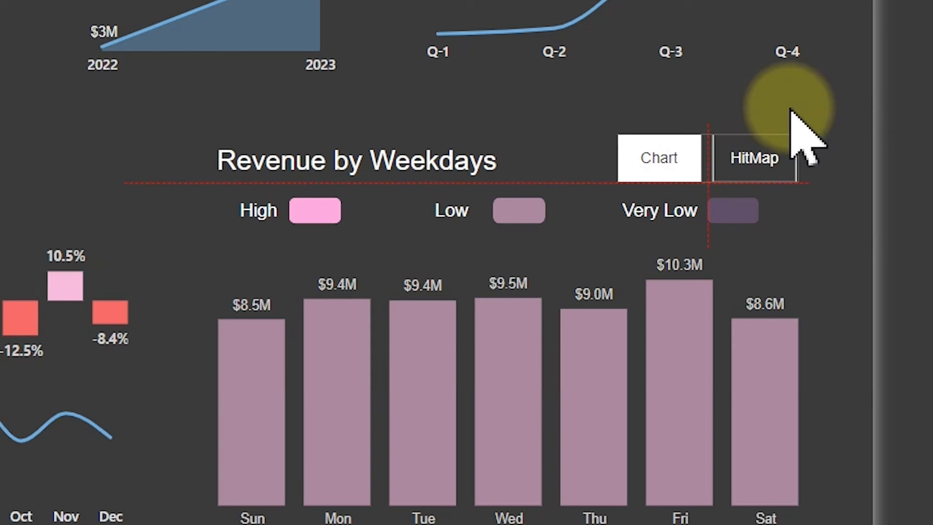
{"action": "left_click_drag", "start_coordinate": [791, 112], "coordinate": [793, 114]}
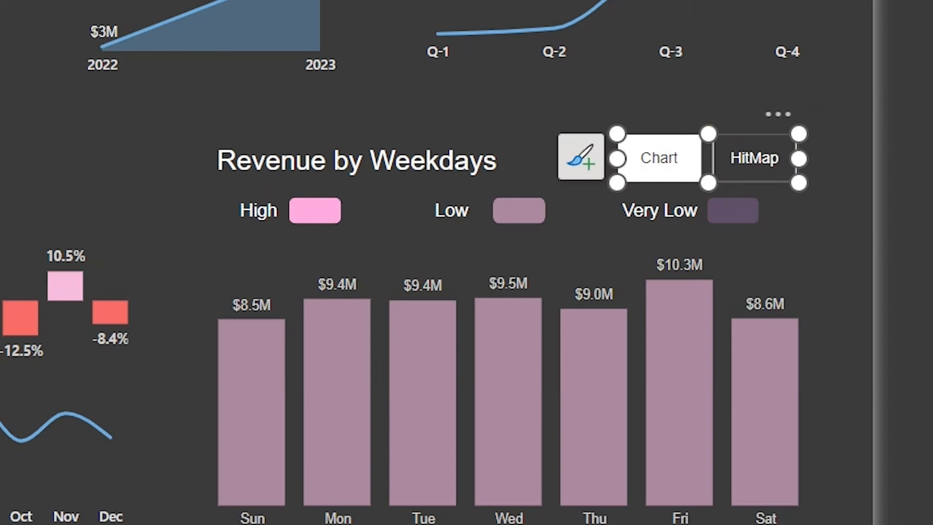
{"action": "key", "text": "Escape"}
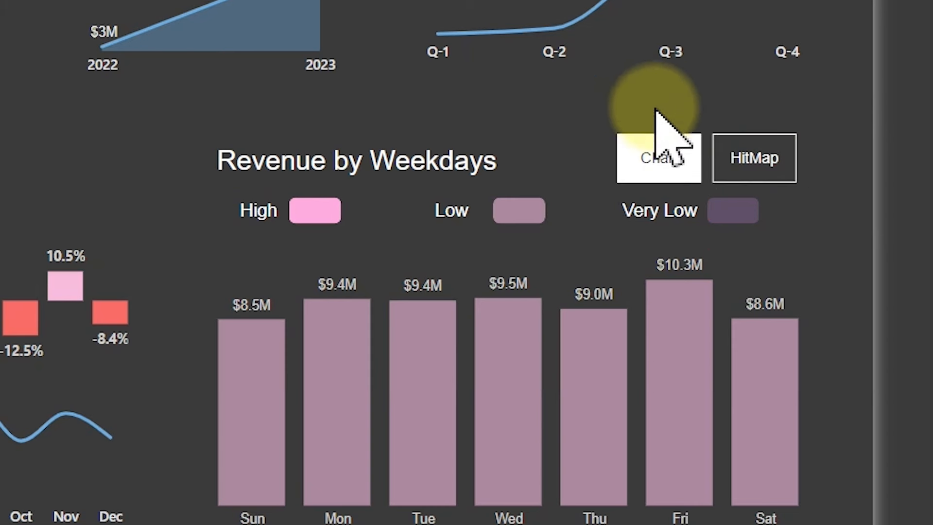
Step: Test switching between the Chart and HitMap bookmarks with the repositioned navigator
{"action": "left_click", "coordinate": [660, 160]}
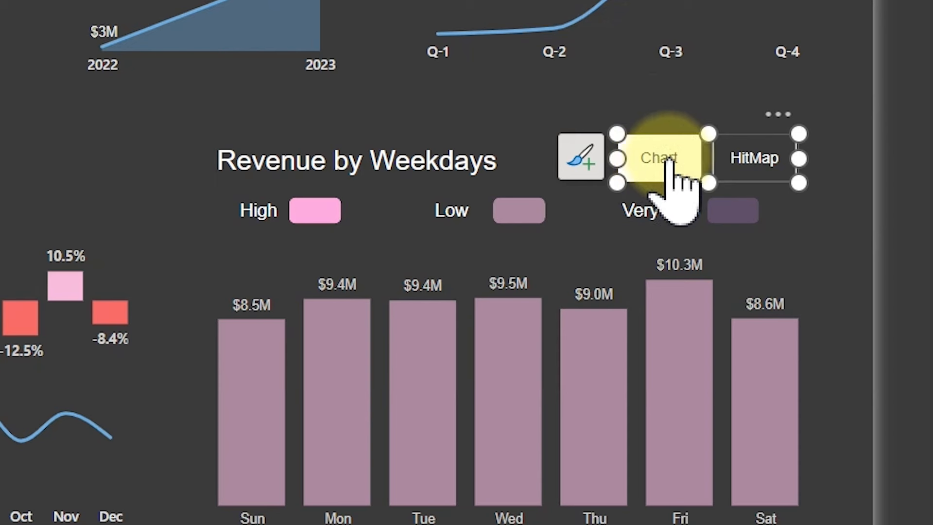
{"action": "key", "text": "Escape"}
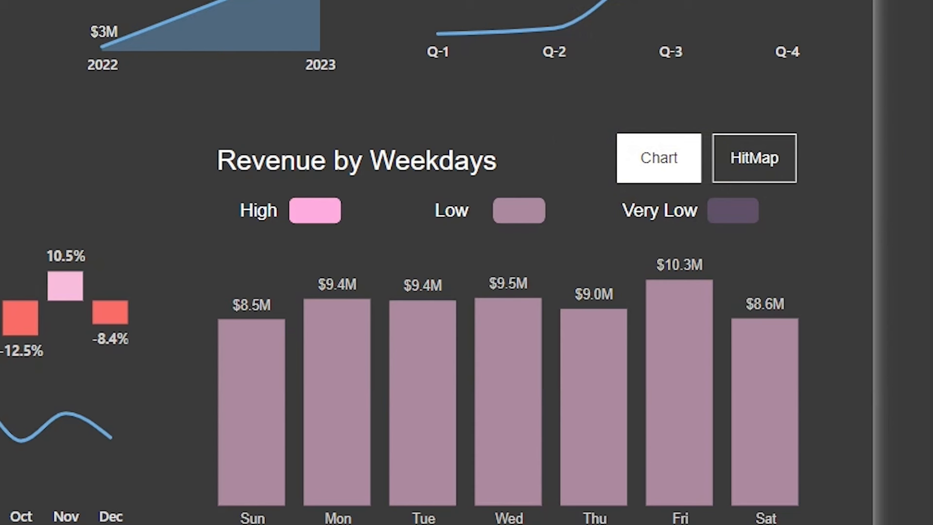
{"action": "left_click", "coordinate": [760, 163]}
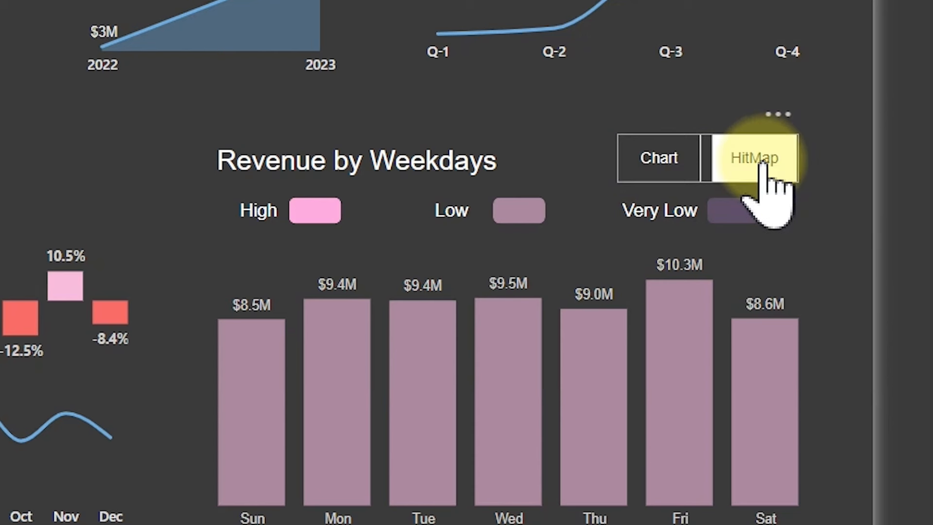
{"action": "left_click", "coordinate": [640, 162]}
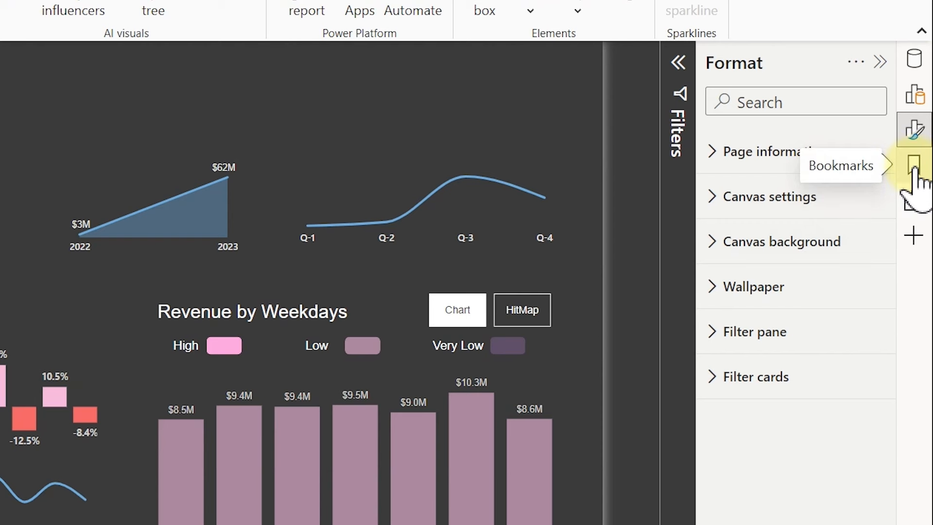
Step: Replace the Format pane with the Selection pane, and identify the Title and Lengend groups by hiding and showing each
{"action": "left_click", "coordinate": [916, 199]}
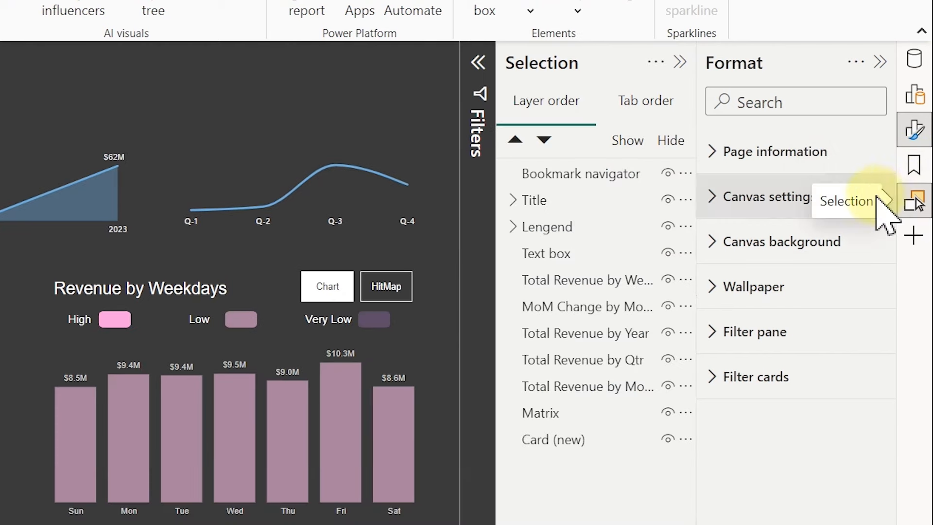
{"action": "left_click", "coordinate": [915, 129]}
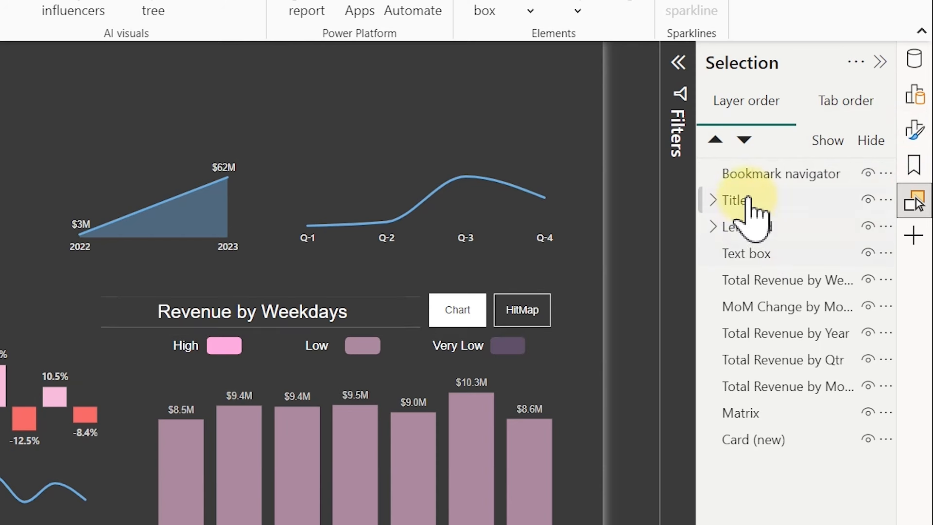
{"action": "left_click", "coordinate": [868, 200]}
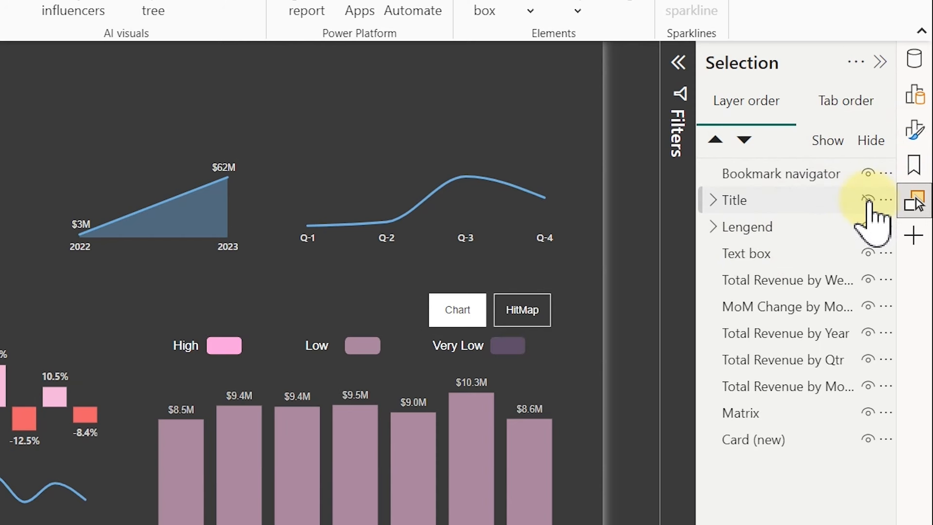
{"action": "left_click", "coordinate": [868, 200]}
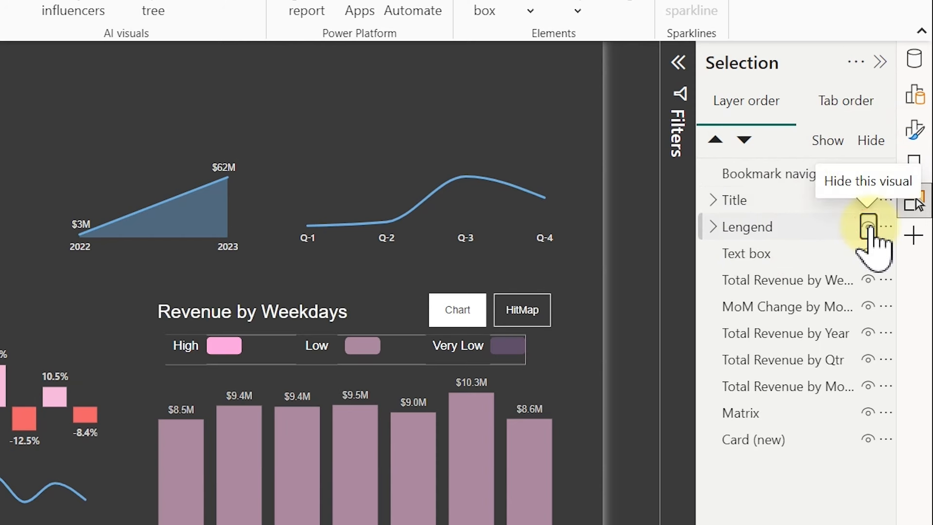
{"action": "left_click", "coordinate": [868, 226]}
{"action": "left_click", "coordinate": [869, 227]}
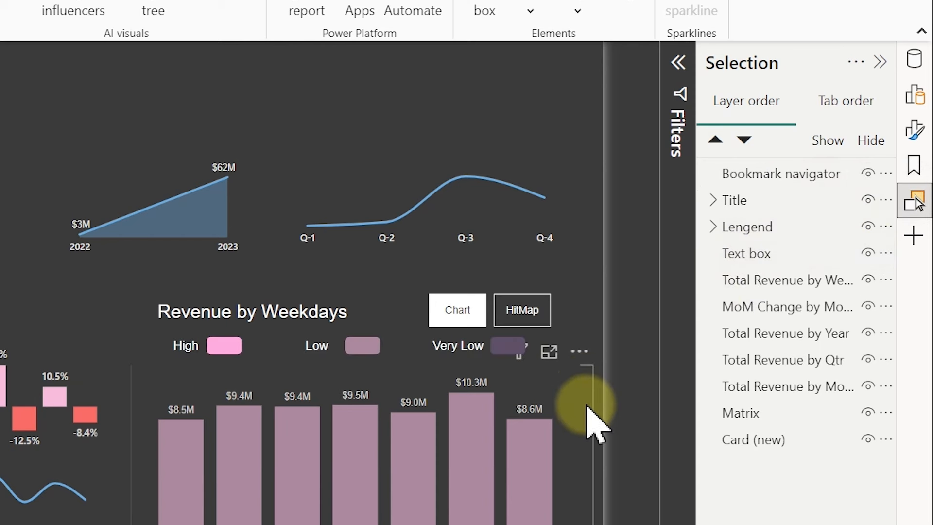
Step: Rename the weekday revenue column chart's layer to "Weekday Chart"
{"action": "left_click", "coordinate": [570, 443]}
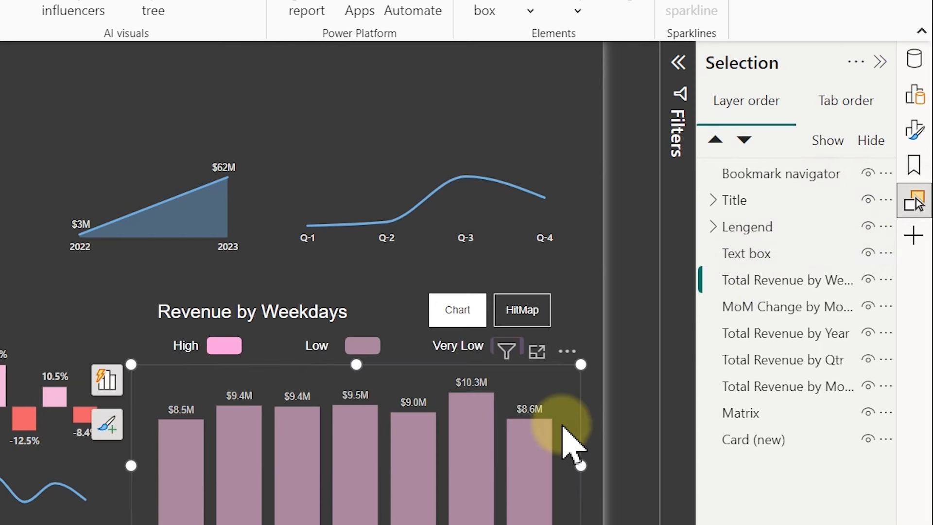
{"action": "double_click", "coordinate": [812, 281]}
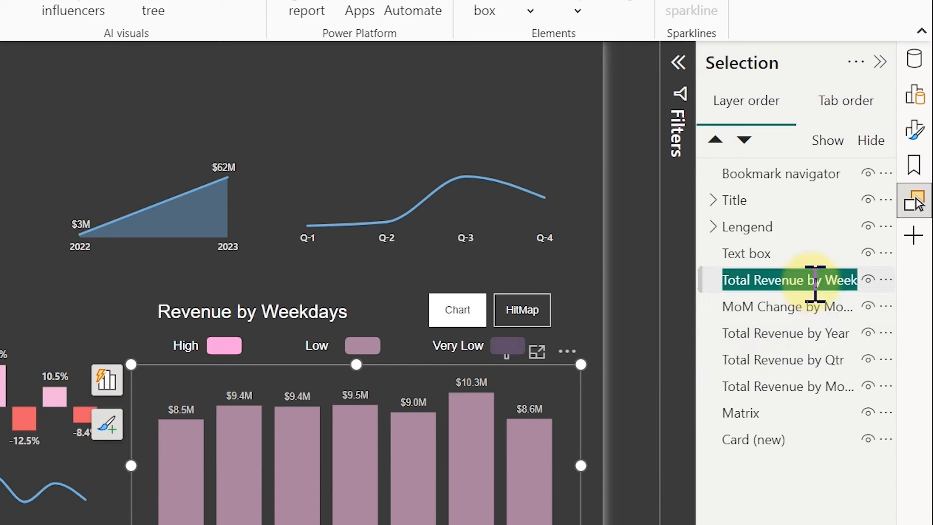
{"action": "type", "text": "Weekday Char"}
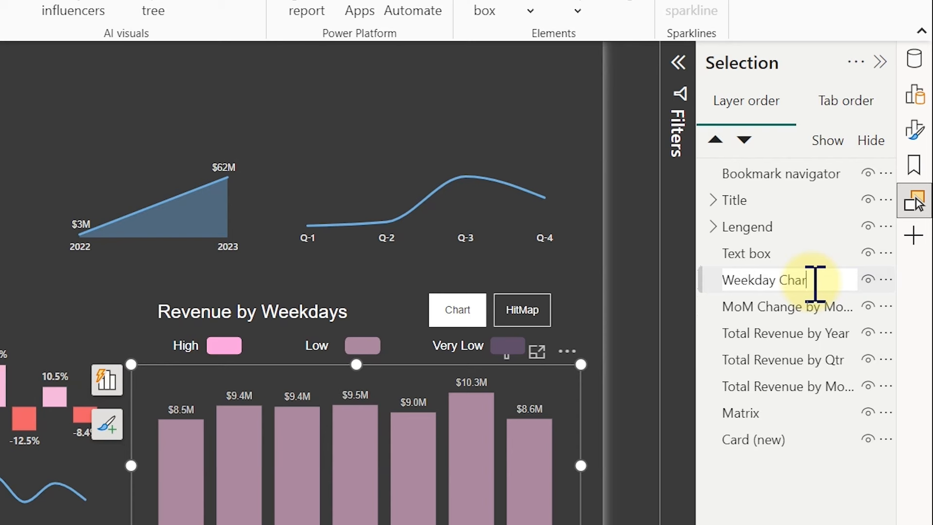
{"action": "type", "text": "t"}
{"action": "key", "text": "Return"}
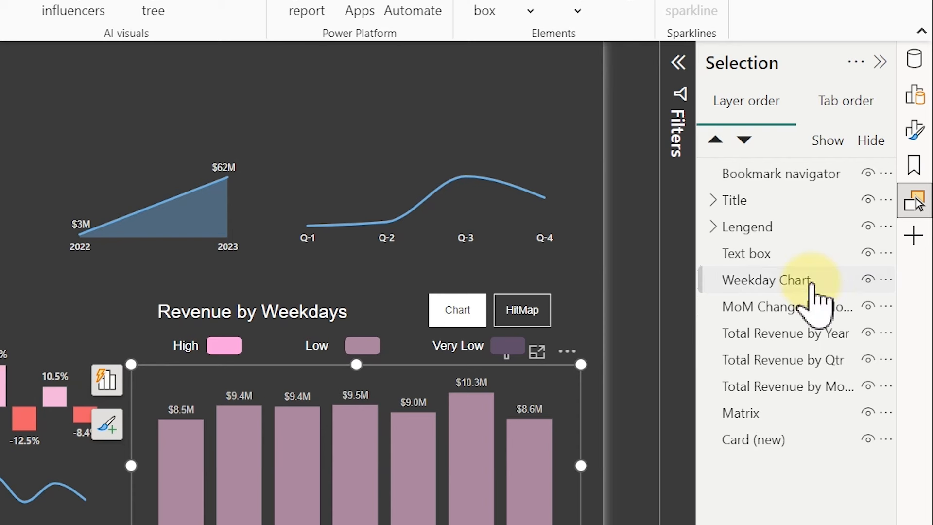
Step: Group the Weekday Chart and Matrix layers and name the group "Charts"
{"action": "left_click", "coordinate": [797, 289]}
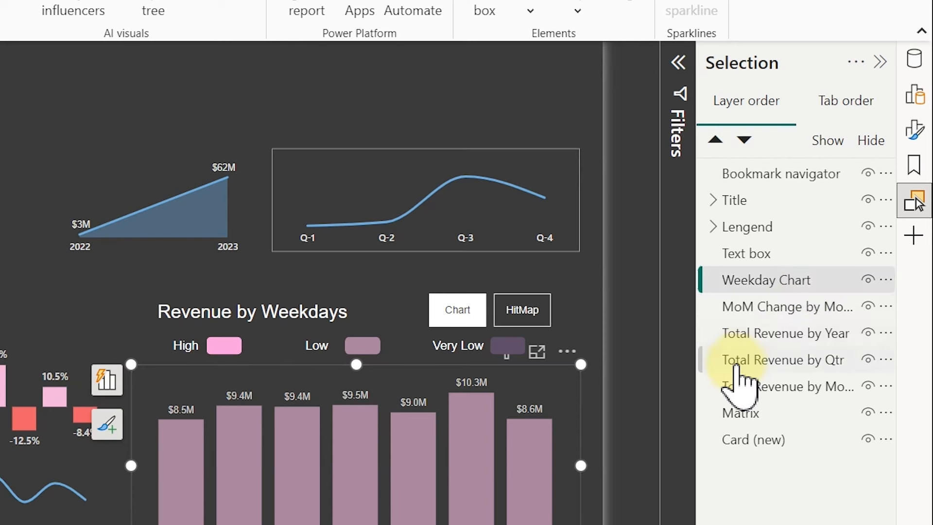
{"action": "left_click", "coordinate": [758, 414]}
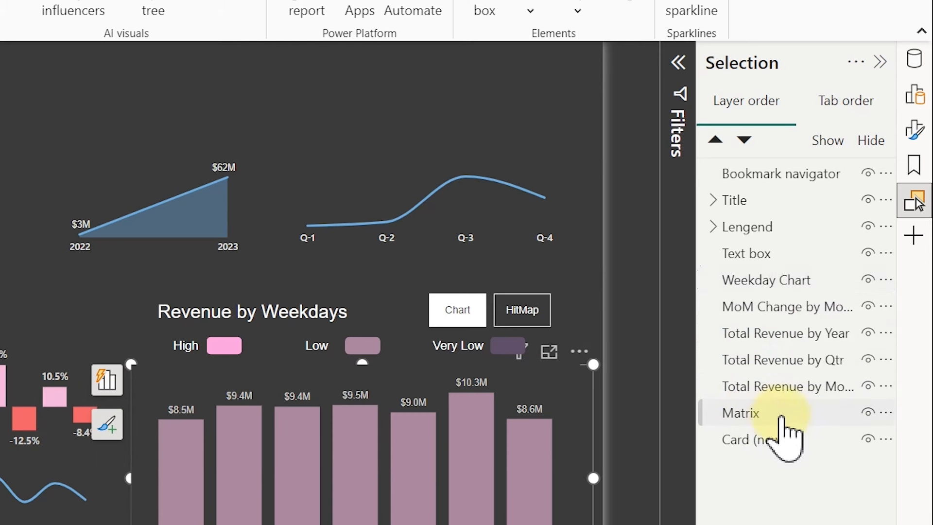
{"action": "left_click", "coordinate": [795, 281], "text": "ctrl"}
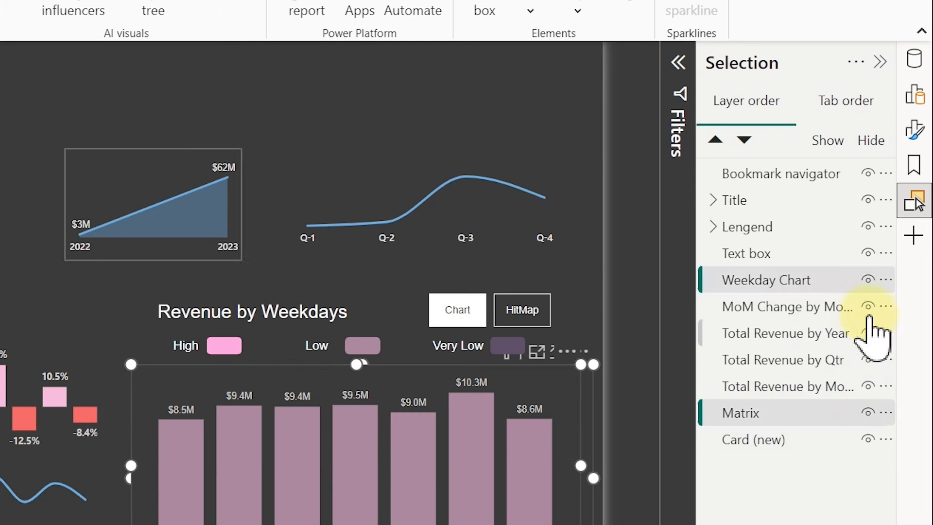
{"action": "left_click", "coordinate": [812, 280], "text": "ctrl"}
{"action": "right_click", "coordinate": [812, 282]}
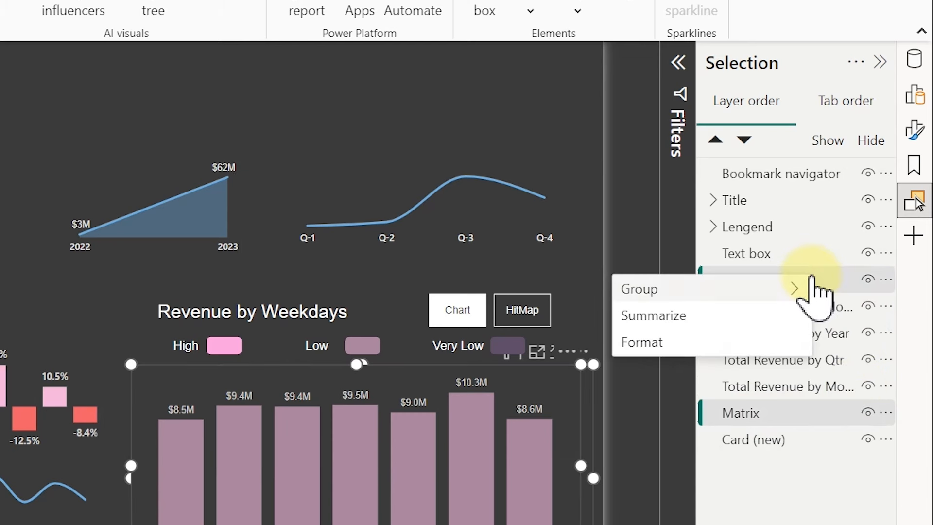
{"action": "mouse_move", "coordinate": [764, 292]}
{"action": "left_click", "coordinate": [507, 288]}
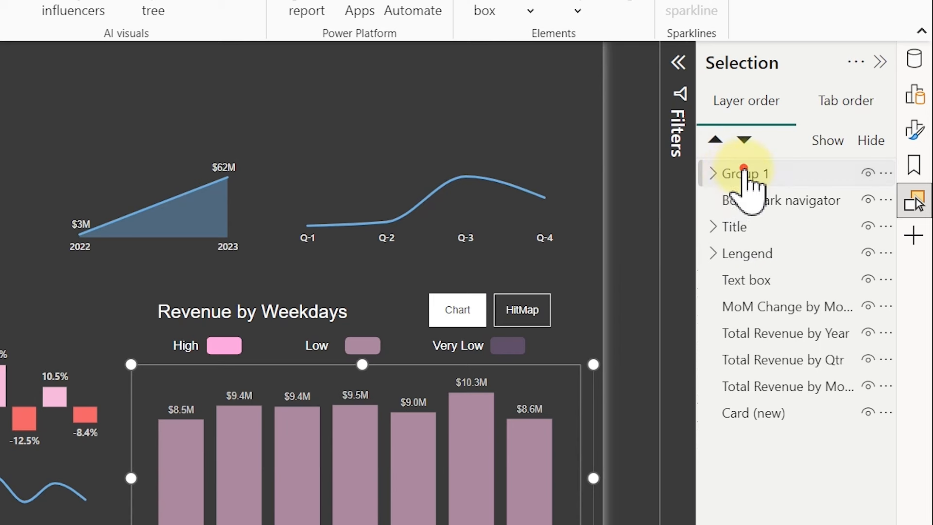
{"action": "double_click", "coordinate": [747, 173]}
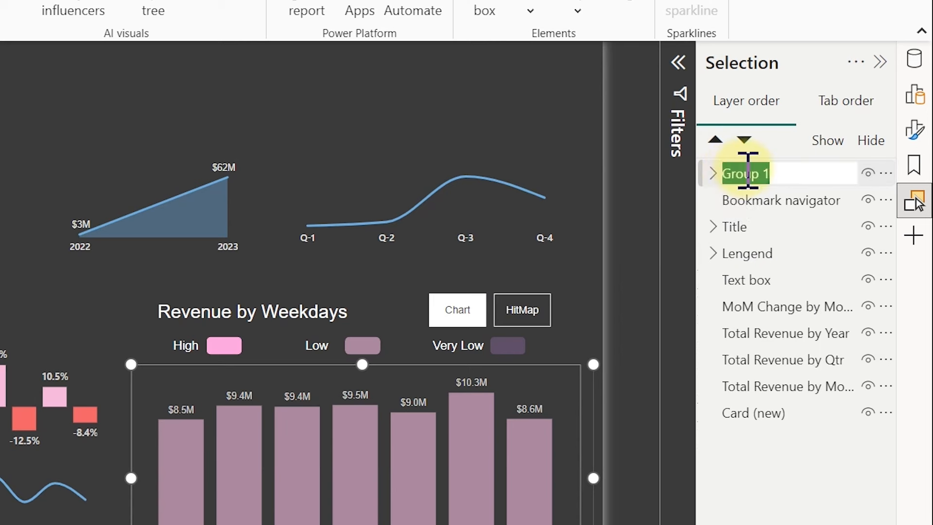
{"action": "type", "text": "Charts"}
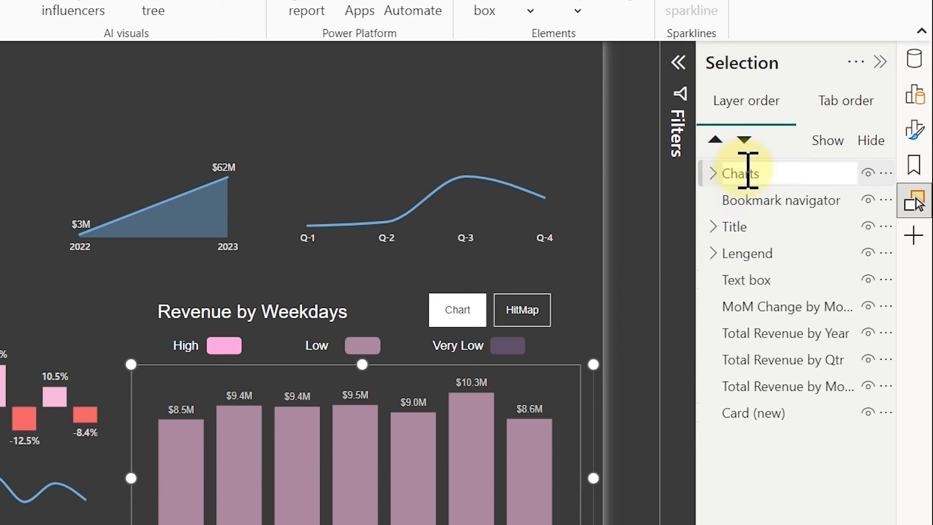
{"action": "key", "text": "Return"}
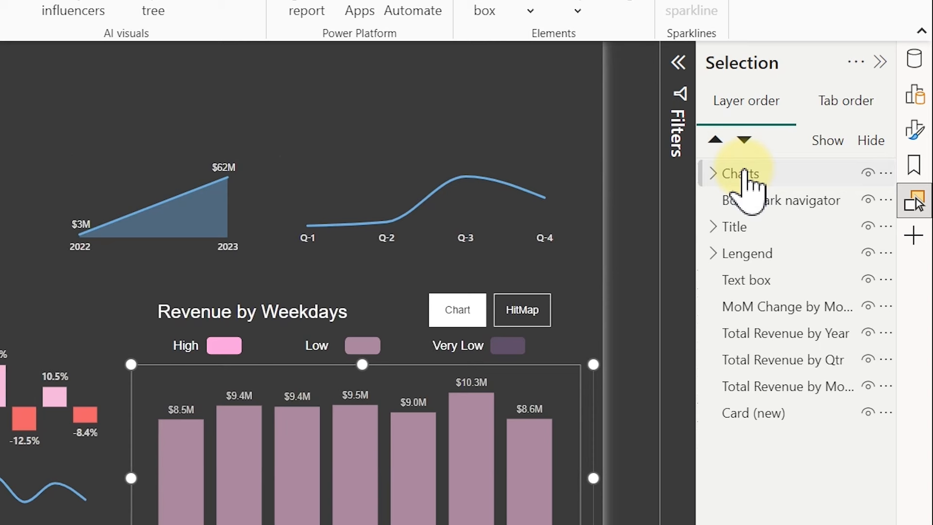
Step: Check the Charts group by hiding and showing it, expand its members, and toggle the Bookmark navigator's visibility
{"action": "left_click", "coordinate": [868, 174]}
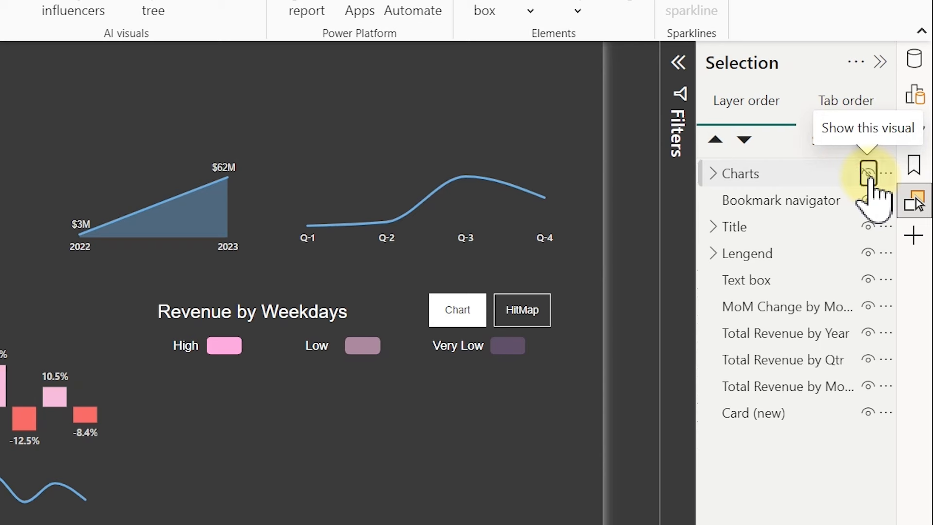
{"action": "left_click", "coordinate": [869, 175]}
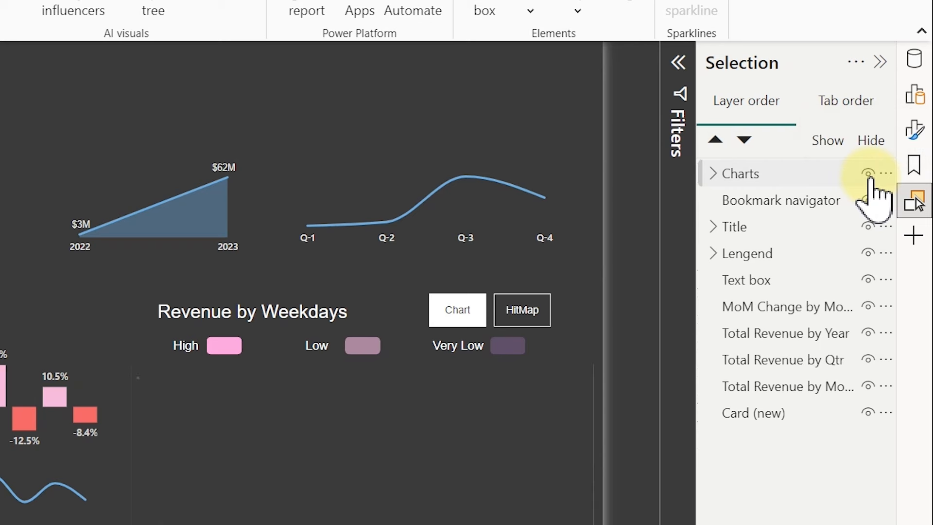
{"action": "left_click", "coordinate": [712, 174]}
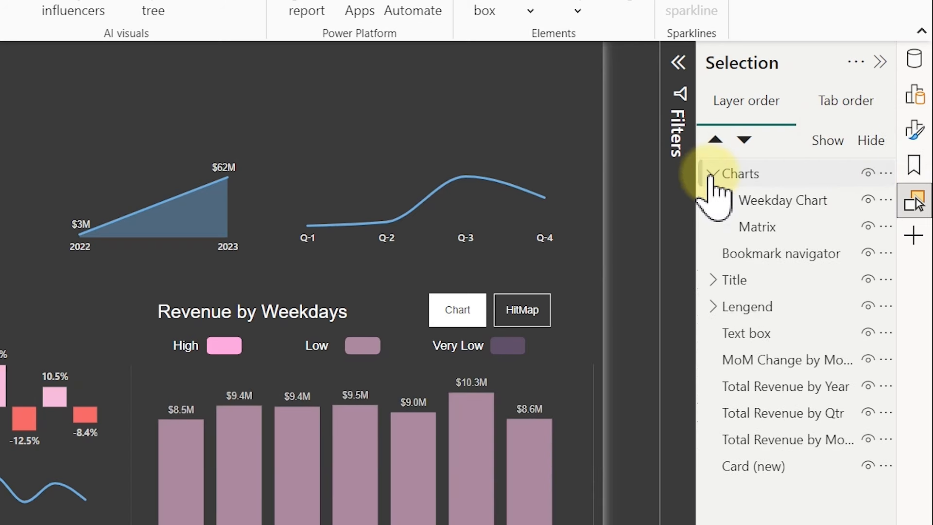
{"action": "left_click", "coordinate": [869, 256]}
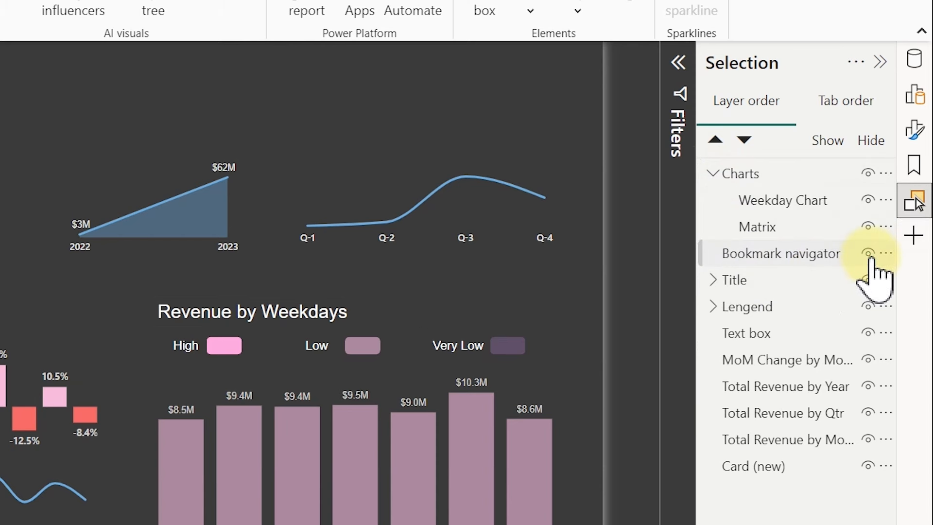
Step: Show the Bookmark navigator again, expand the Title group, and hide the Weekday Chart and Weekday Revnue layers
{"action": "left_click", "coordinate": [869, 256]}
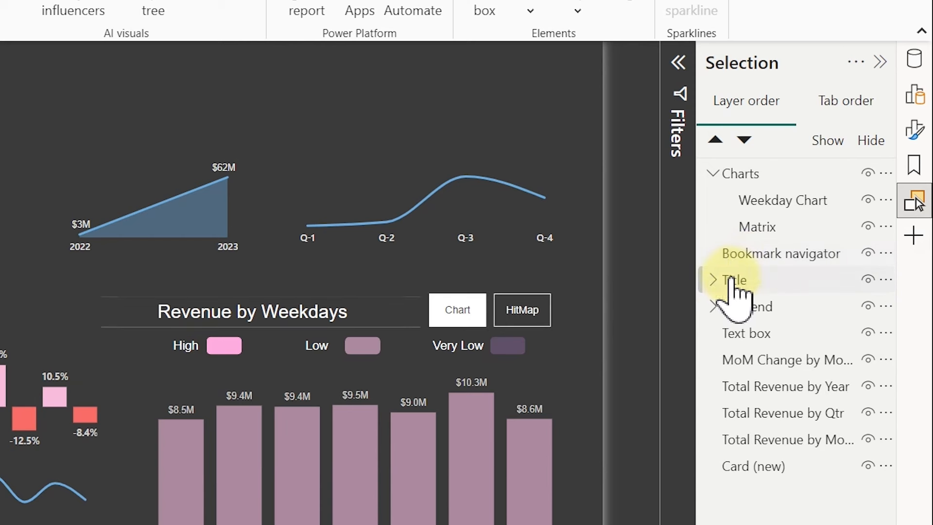
{"action": "left_click", "coordinate": [713, 280]}
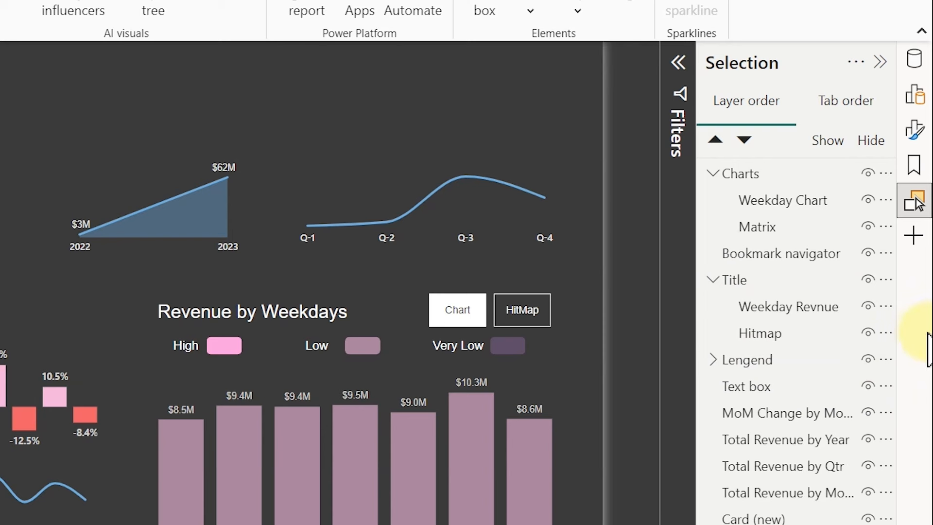
{"action": "left_click", "coordinate": [868, 199]}
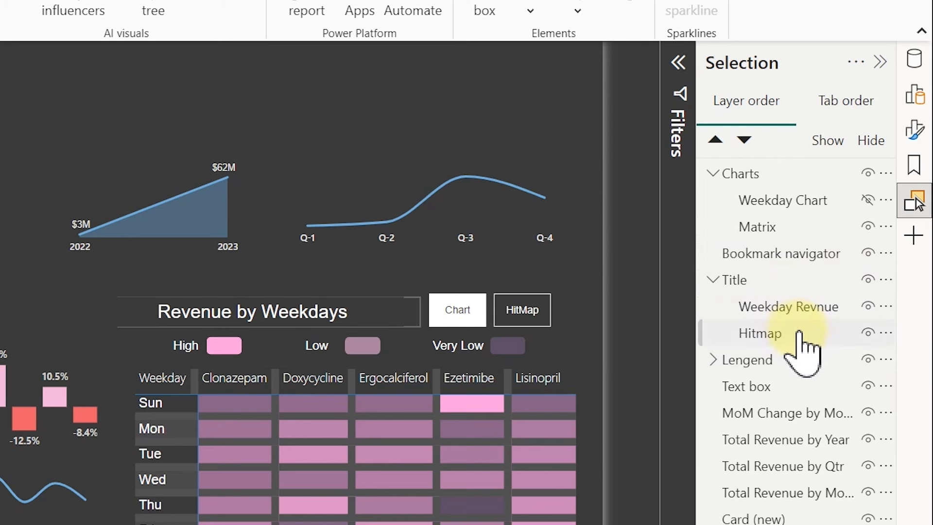
{"action": "left_click", "coordinate": [868, 307]}
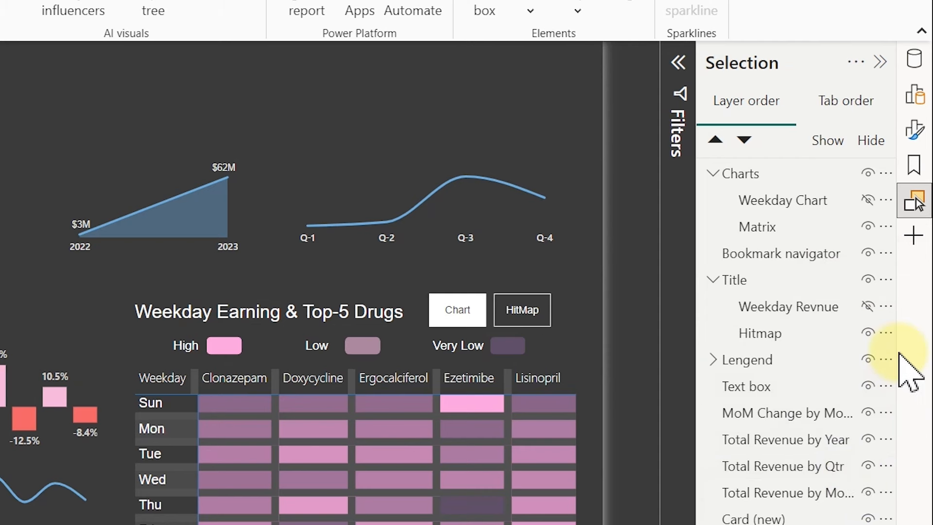
Step: Select the Lengend, Title and Charts groups together and update the HitMap bookmark in the Hitmap group with this view
{"action": "left_click", "coordinate": [784, 367]}
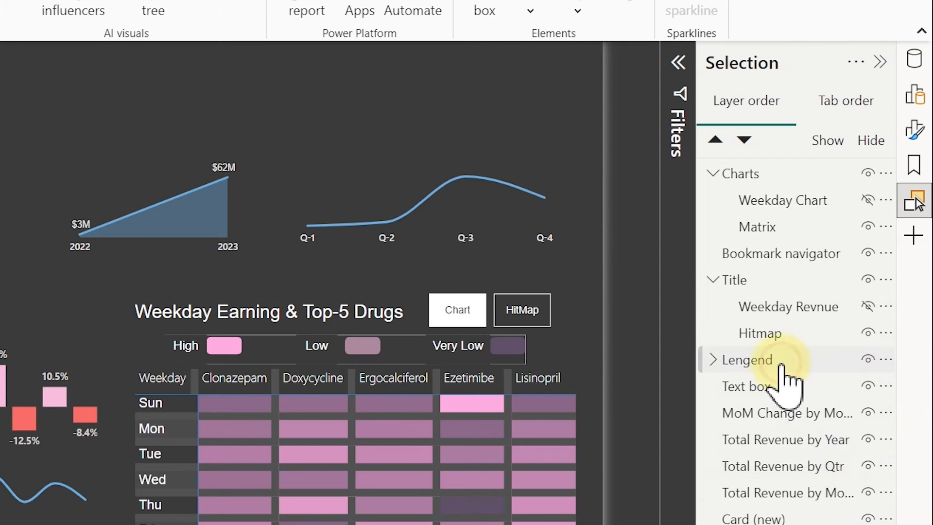
{"action": "left_click", "coordinate": [792, 275], "text": "ctrl"}
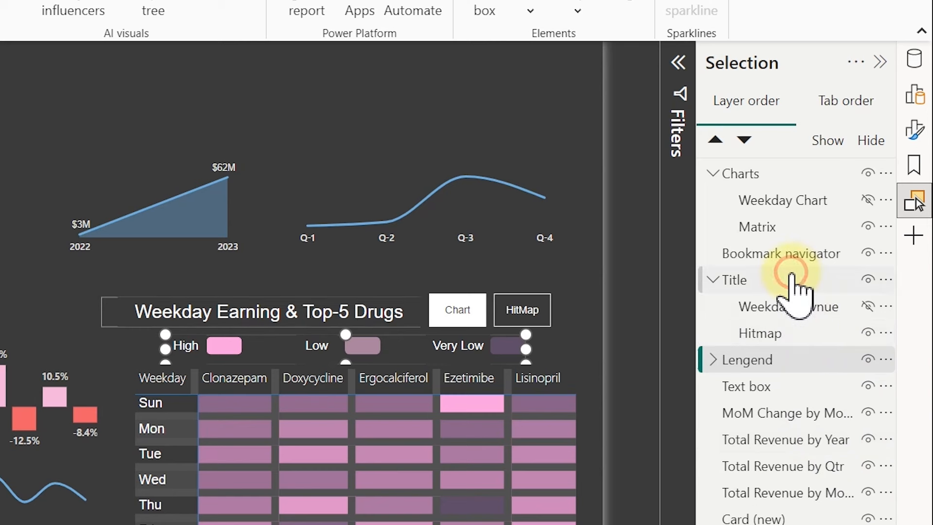
{"action": "left_click", "coordinate": [766, 169], "text": "ctrl"}
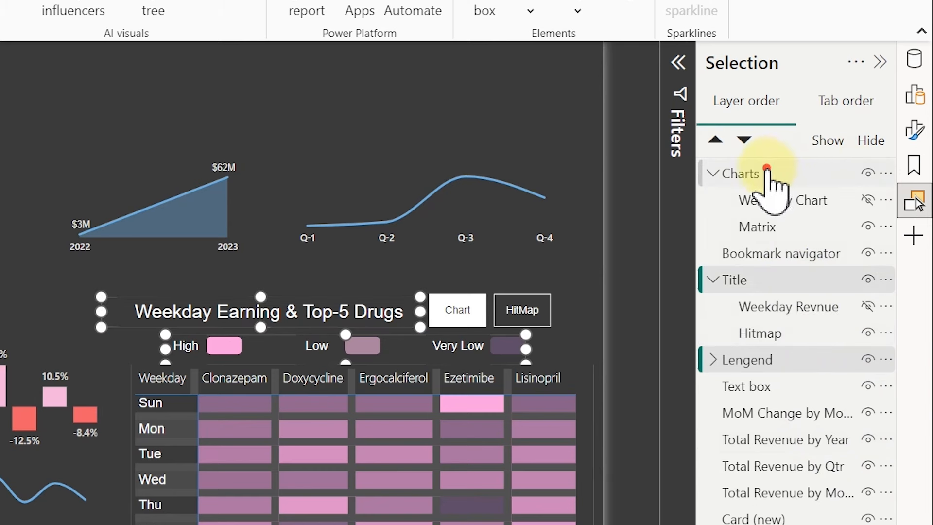
{"action": "left_click", "coordinate": [852, 362], "text": "ctrl"}
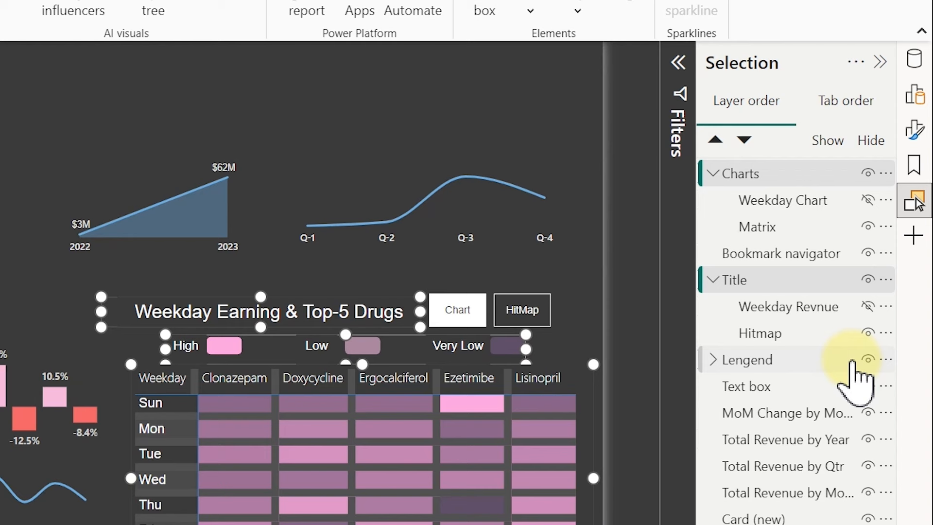
{"action": "left_click", "coordinate": [914, 167]}
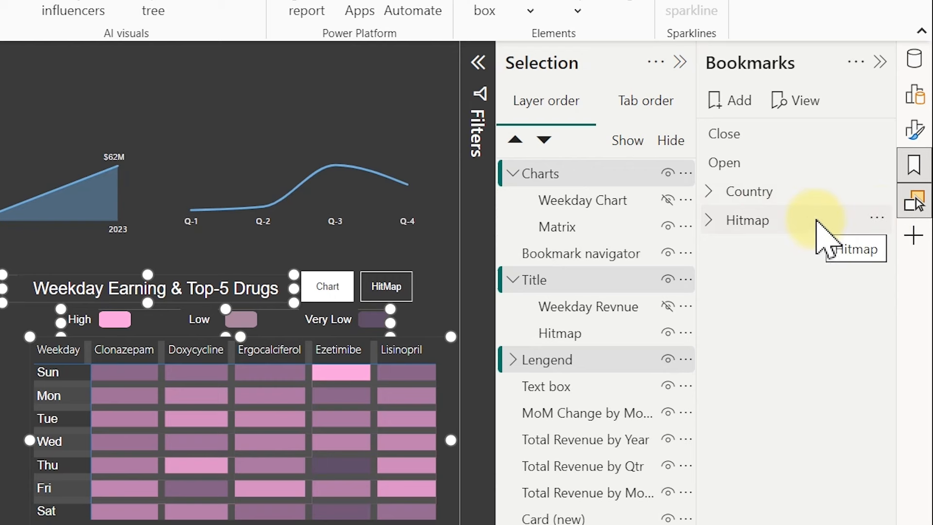
{"action": "left_click", "coordinate": [719, 222]}
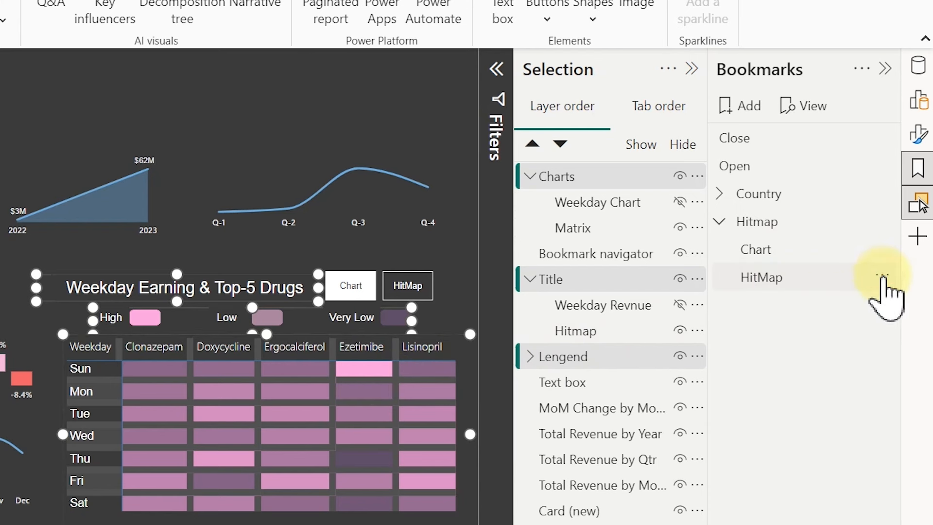
{"action": "left_click", "coordinate": [882, 276]}
{"action": "left_click", "coordinate": [809, 290]}
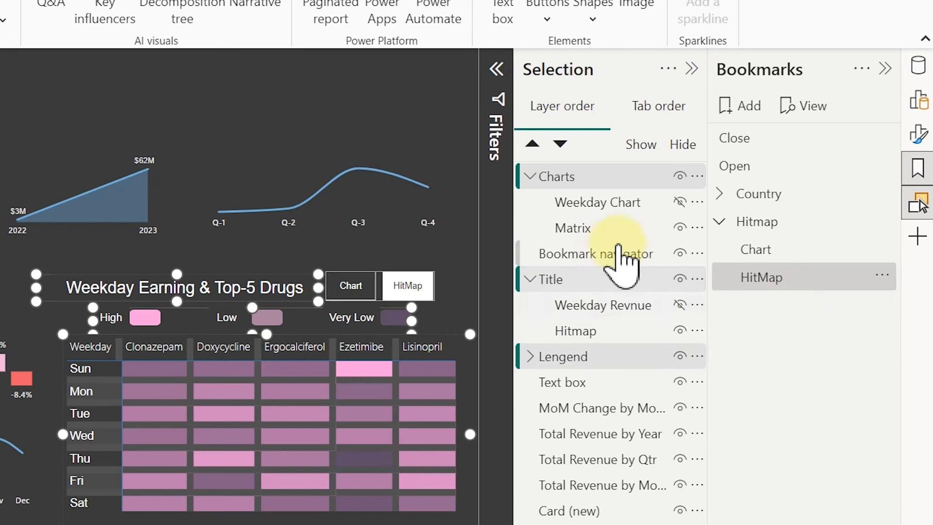
Step: Show the Weekday Chart and Weekday Revnue layers, and hide the Matrix, the Hitmap title and the Lengend group
{"action": "left_click", "coordinate": [680, 203]}
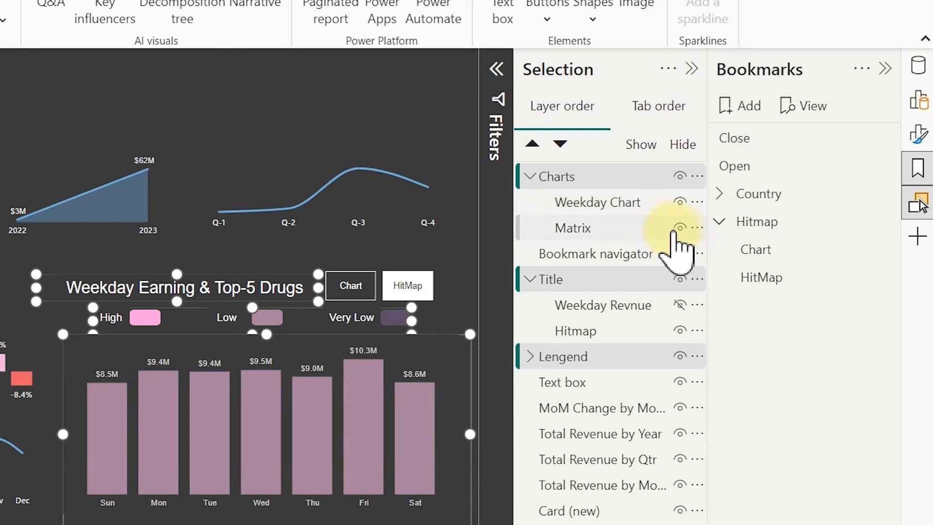
{"action": "left_click", "coordinate": [681, 229]}
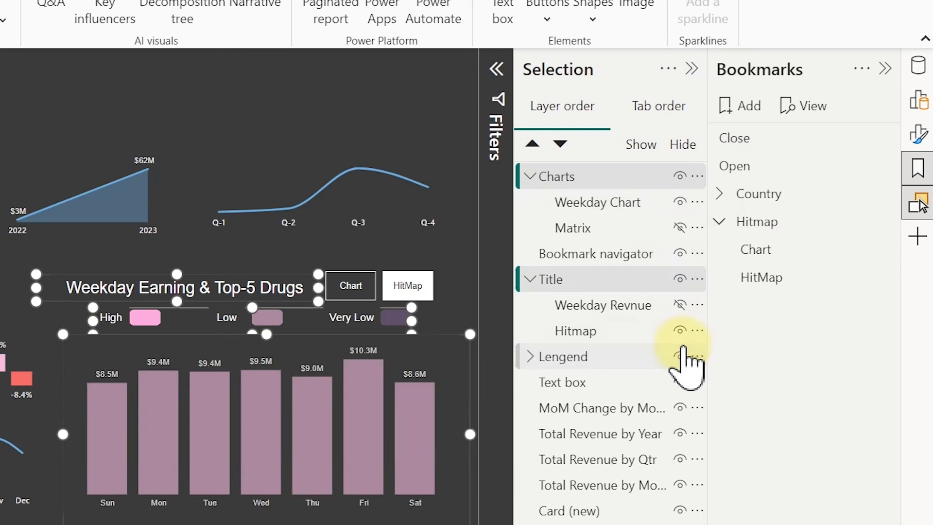
{"action": "left_click", "coordinate": [582, 178], "text": "ctrl"}
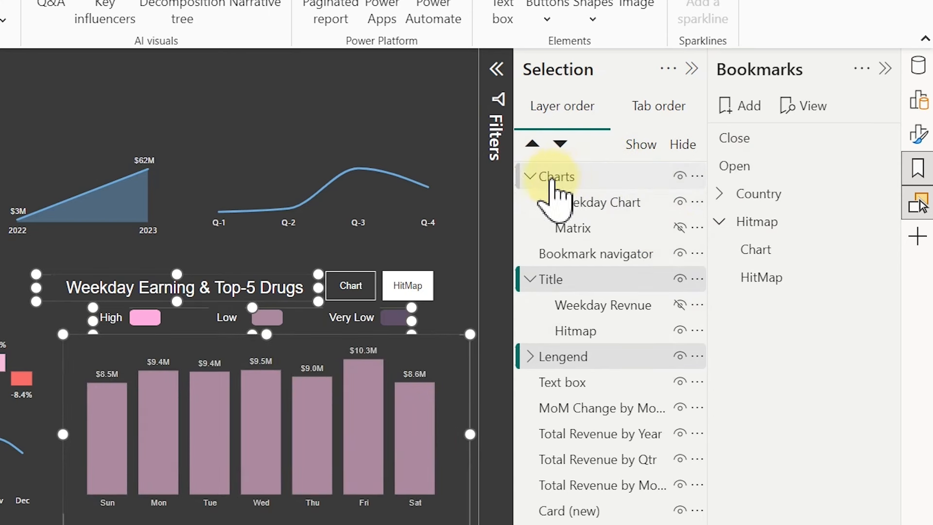
{"action": "left_click", "coordinate": [682, 306]}
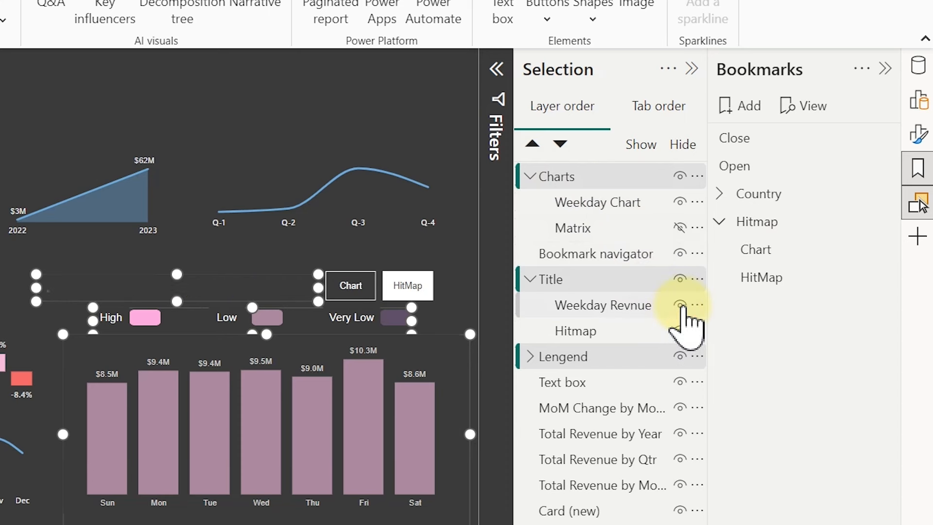
{"action": "left_click", "coordinate": [680, 331]}
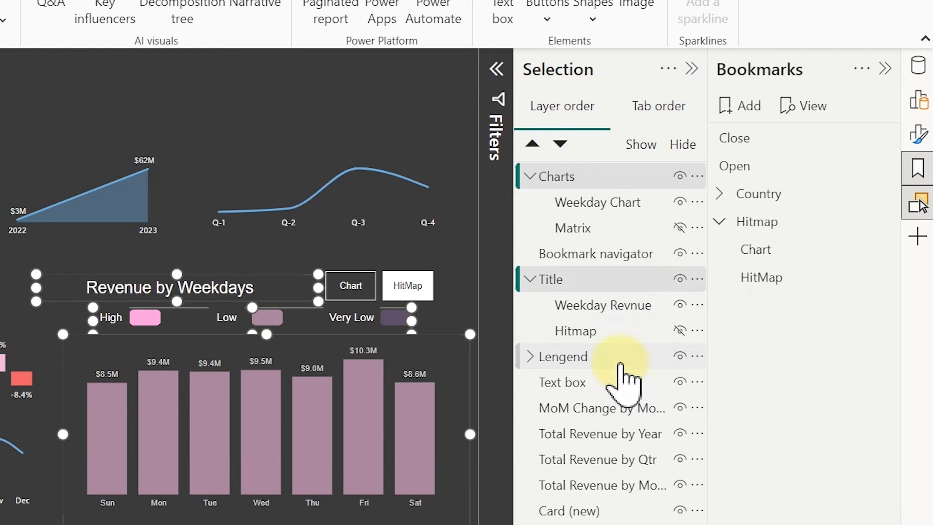
{"action": "left_click", "coordinate": [681, 357]}
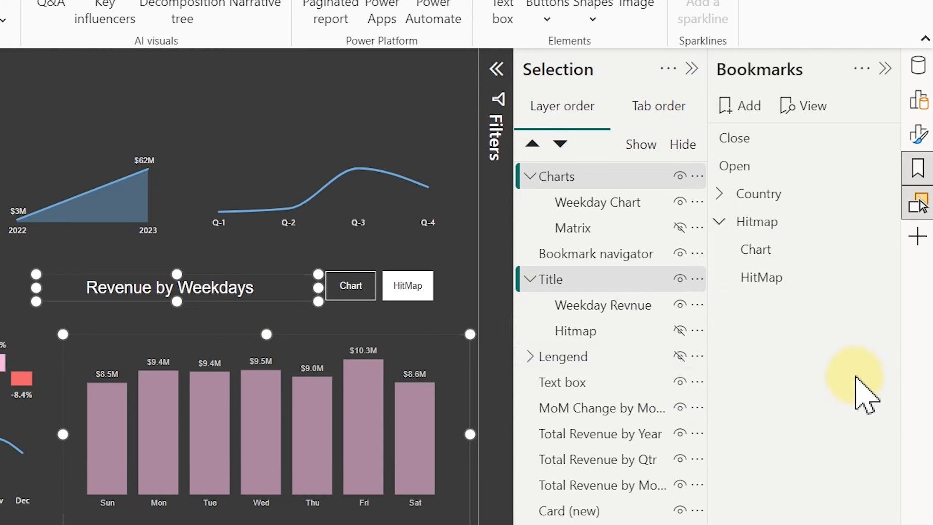
Step: Add the Lengend group to the selection and update the Chart bookmark with the current view
{"action": "left_click", "coordinate": [610, 358]}
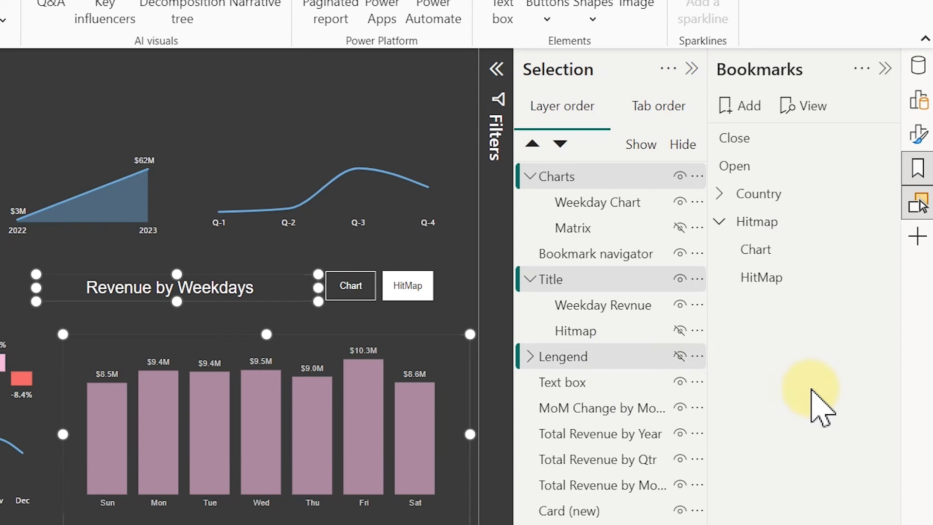
{"action": "left_click", "coordinate": [882, 247]}
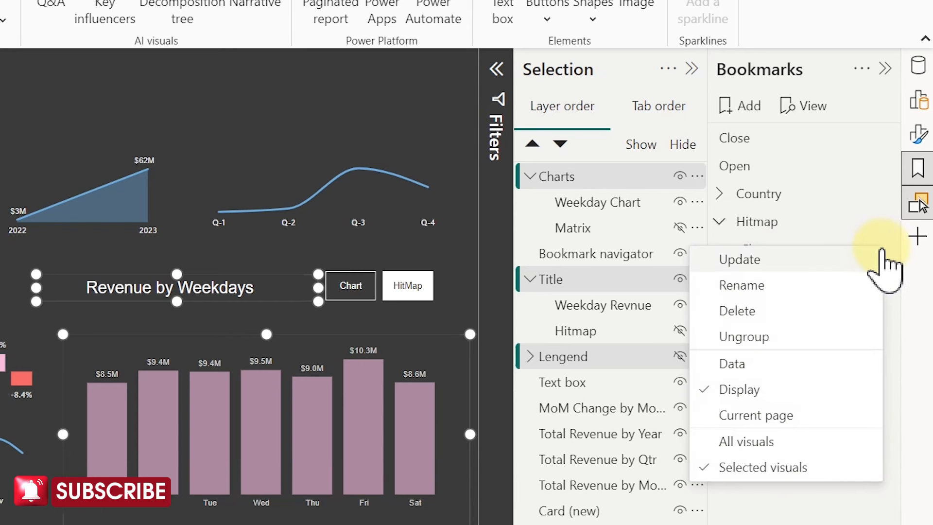
{"action": "left_click", "coordinate": [791, 258]}
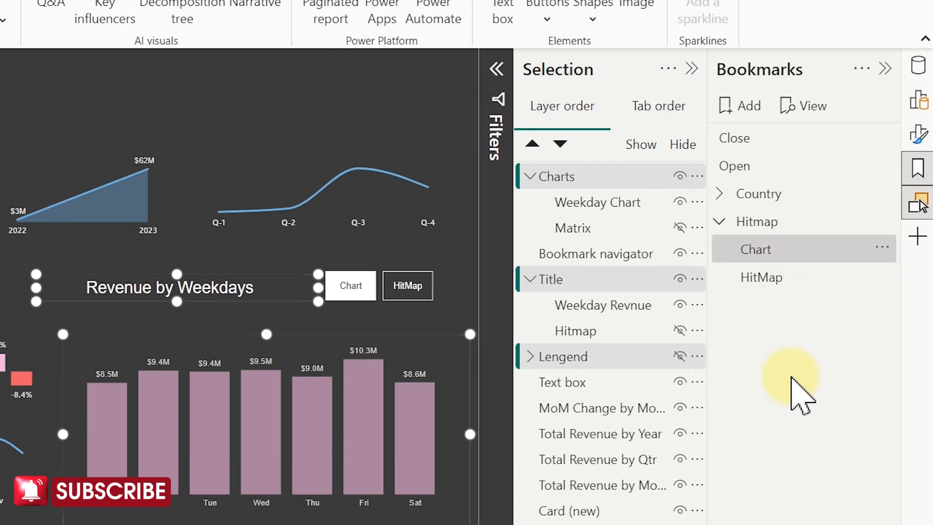
Step: Test the updated bookmarks by applying HitMap, Chart and HitMap in turn
{"action": "left_click", "coordinate": [791, 282]}
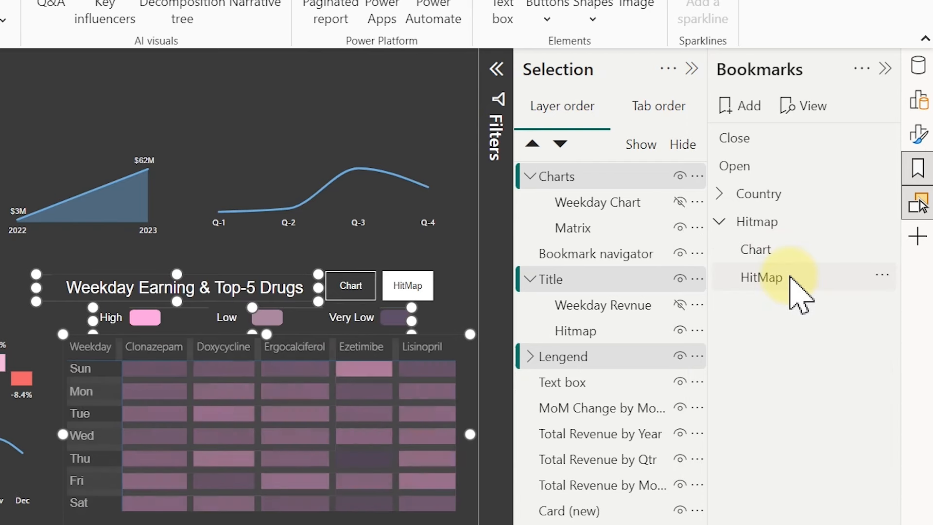
{"action": "left_click", "coordinate": [771, 251]}
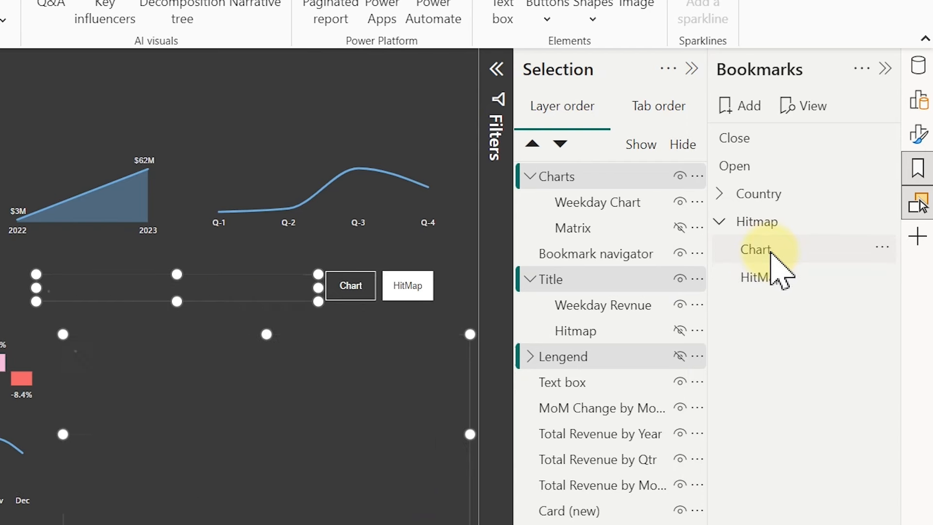
{"action": "left_click", "coordinate": [772, 277]}
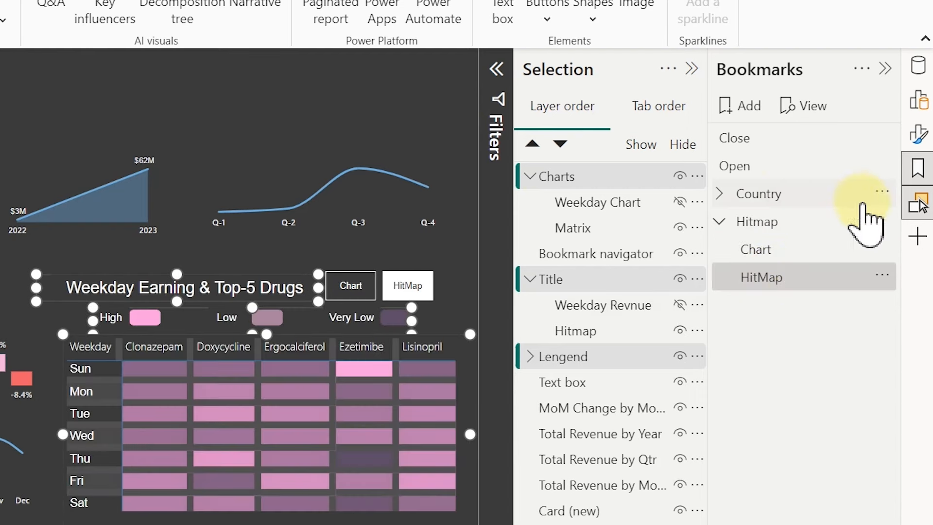
Step: Remove the Bookmarks and Selection panes through the pane customization settings, and close those settings
{"action": "left_click", "coordinate": [917, 236]}
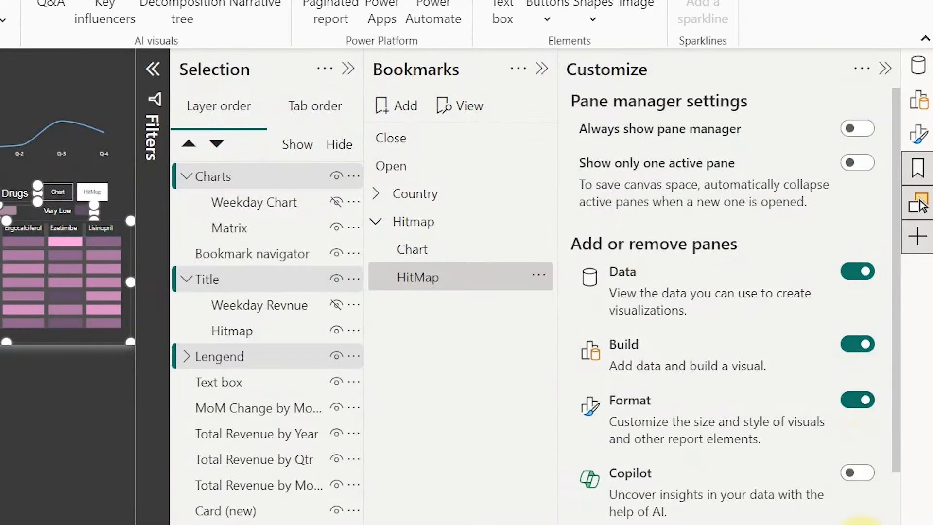
{"action": "left_click", "coordinate": [858, 524]}
{"action": "scroll", "coordinate": [899, 452], "scroll_direction": "down", "scroll_amount": 2}
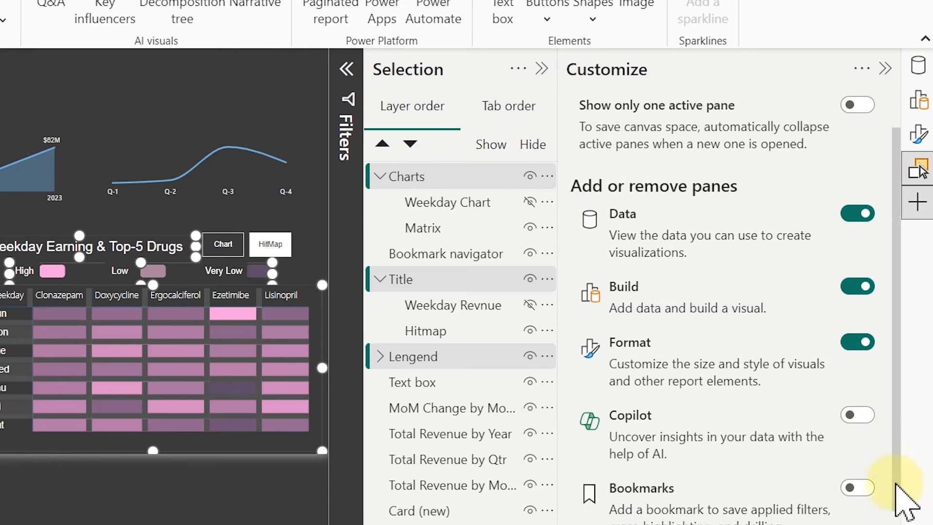
{"action": "scroll", "coordinate": [897, 486], "scroll_direction": "down", "scroll_amount": 3}
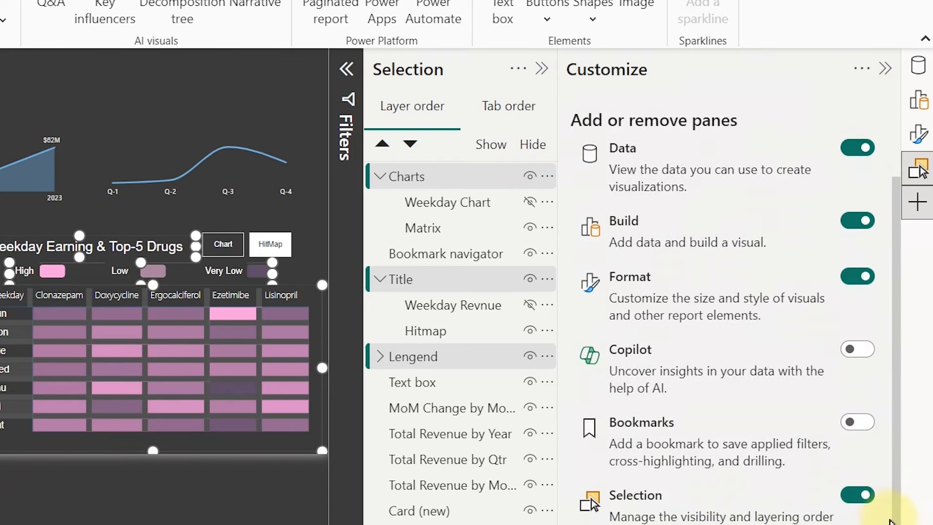
{"action": "left_click", "coordinate": [860, 495]}
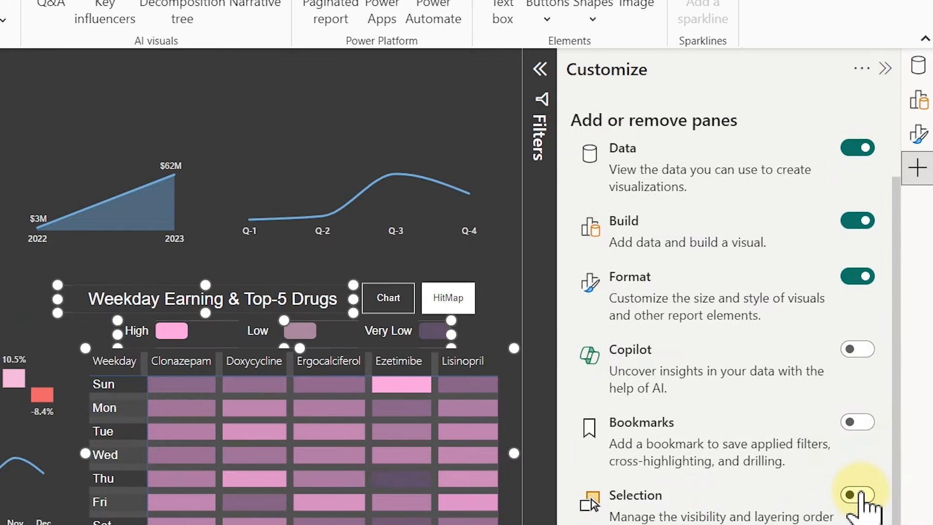
{"action": "left_click", "coordinate": [918, 169]}
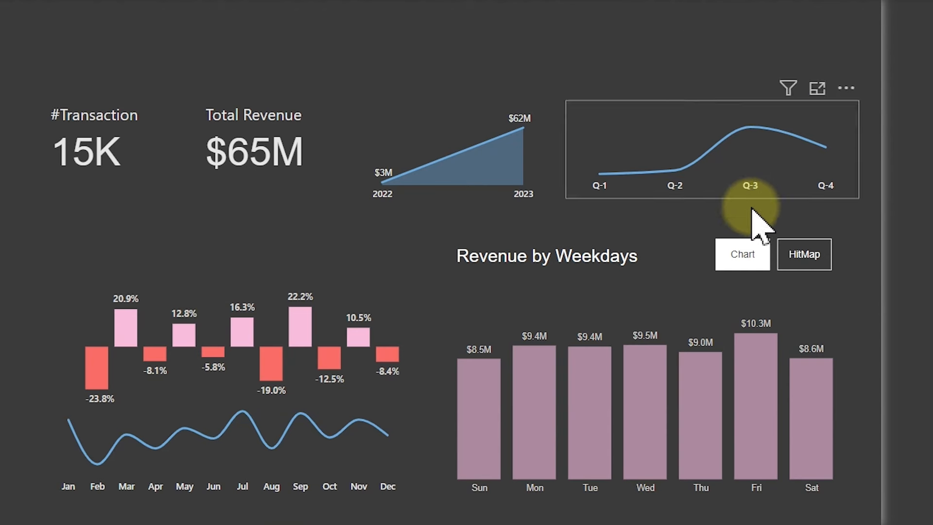
Step: Test the bookmark navigator on the report page by switching to HitMap and back to Chart
{"action": "left_click", "coordinate": [814, 265]}
{"action": "left_click", "coordinate": [746, 258]}
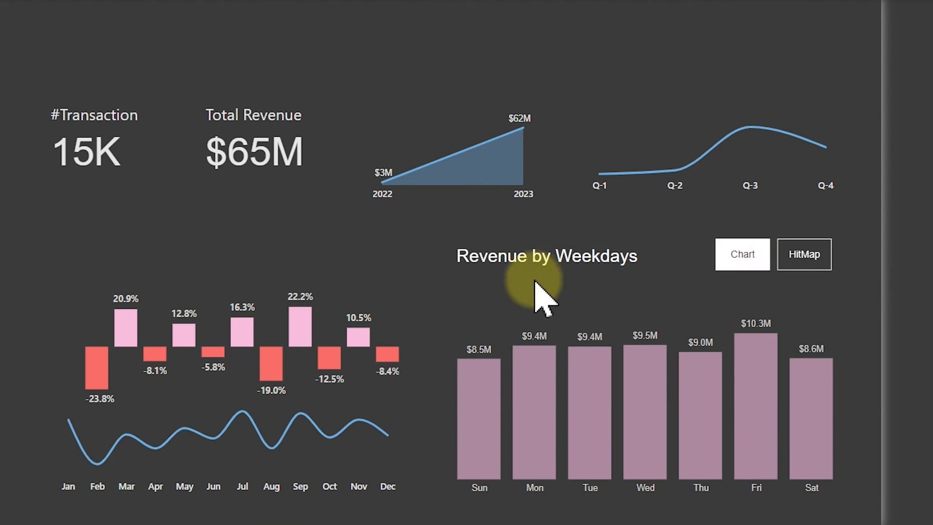
Step: Duplicate the Revenue by Weekdays title above the monthly charts and change its text to "Revenue Monthly Trend vs MoM Change"
{"action": "left_click", "coordinate": [535, 247]}
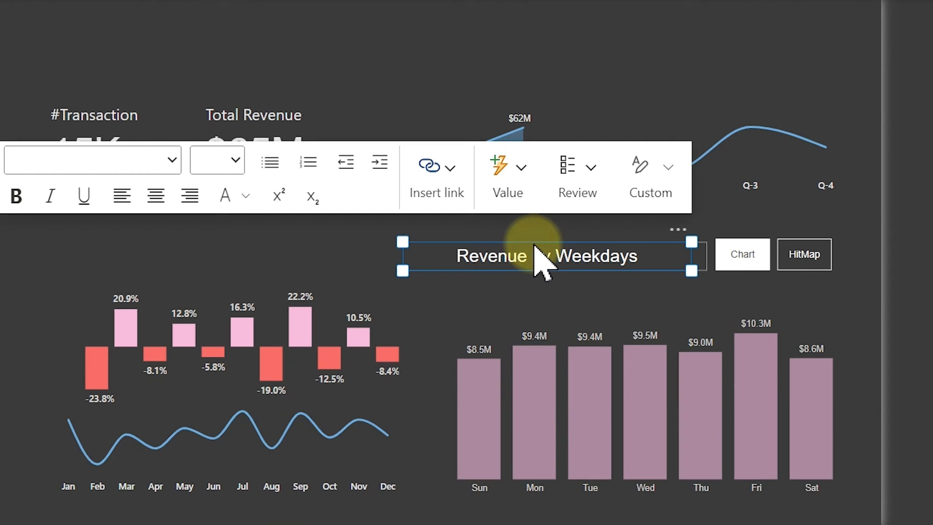
{"action": "key", "text": "ctrl+v"}
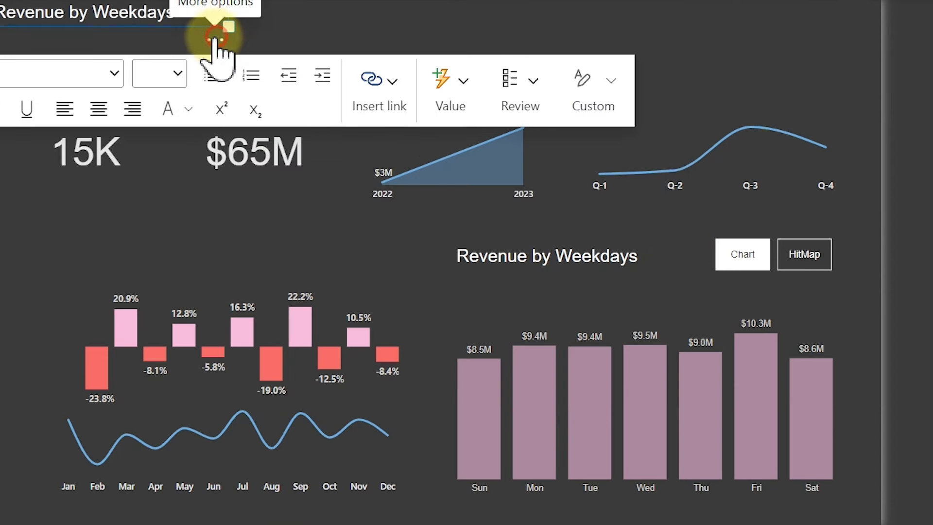
{"action": "left_click_drag", "start_coordinate": [217, 52], "coordinate": [308, 282]}
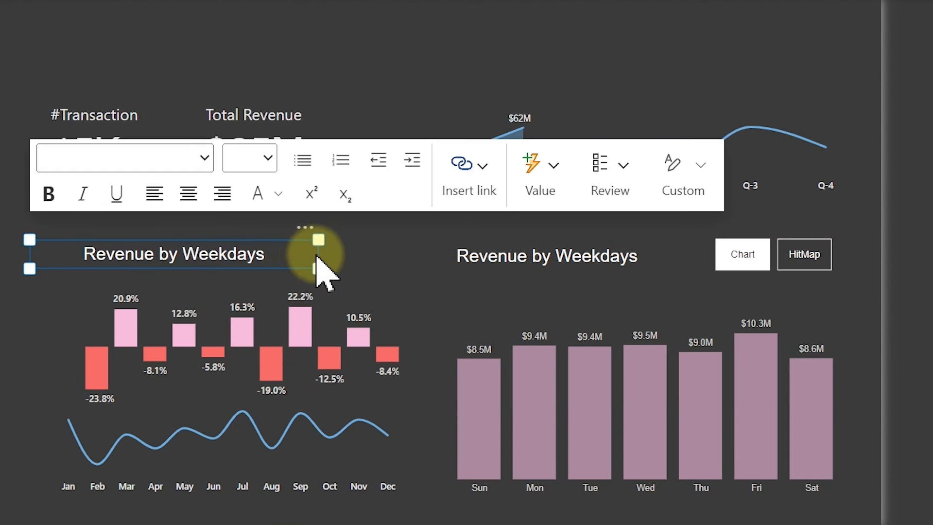
{"action": "left_click", "coordinate": [362, 53]}
{"action": "left_click", "coordinate": [318, 254]}
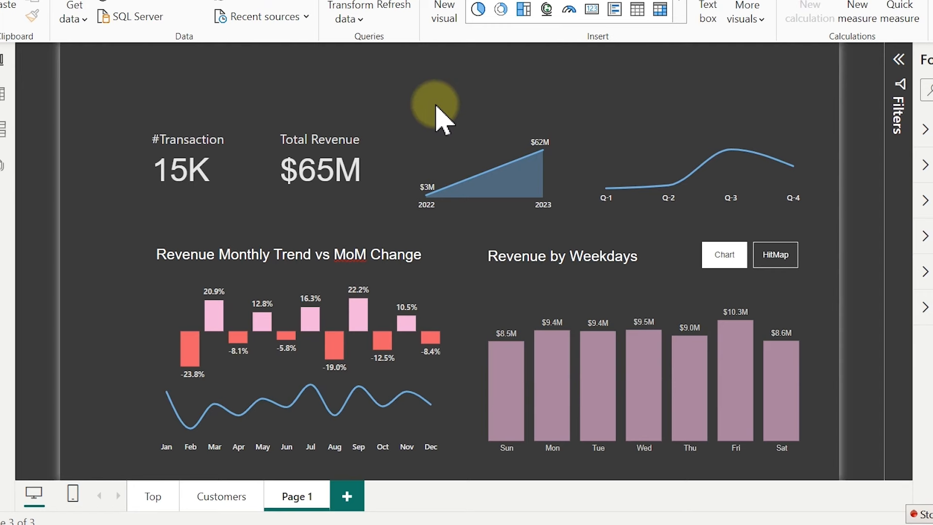
Step: Capture a screenshot of the whole report page area
{"action": "key", "text": "super+shift+s"}
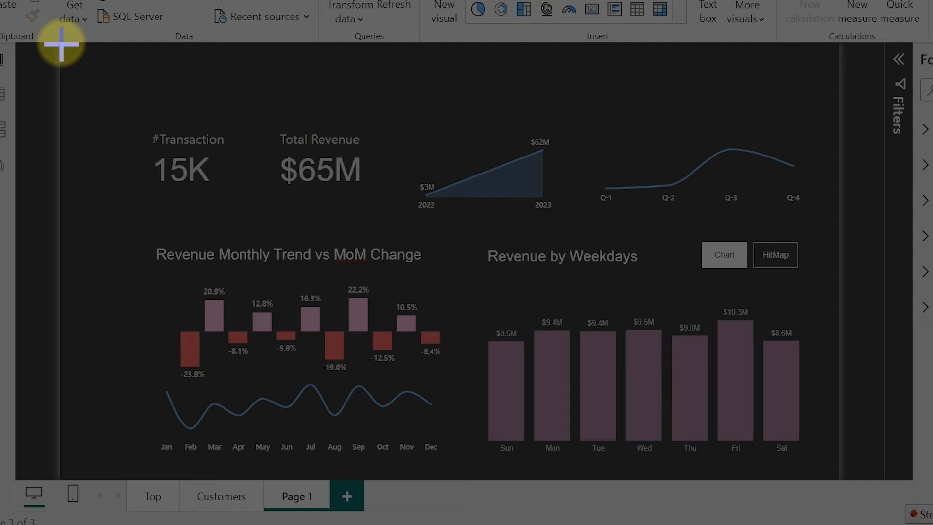
{"action": "left_click_drag", "start_coordinate": [62, 44], "coordinate": [840, 479]}
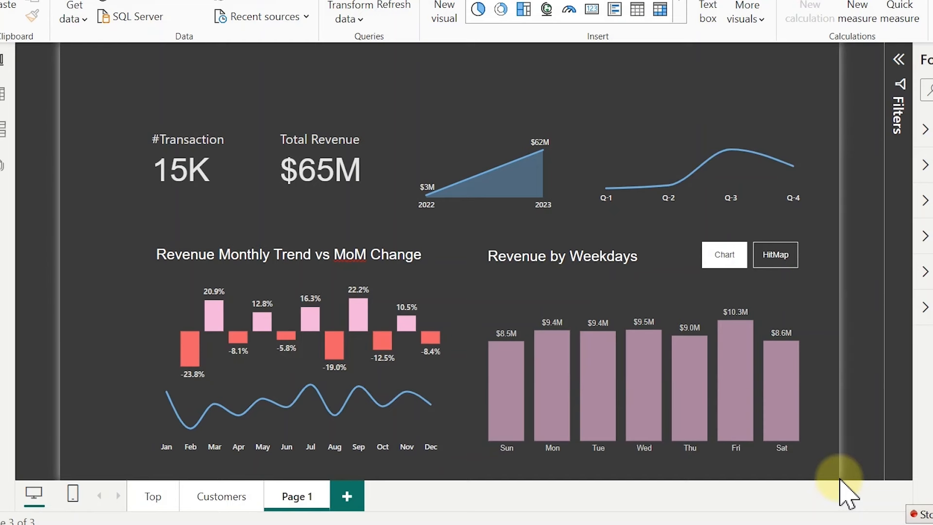
Step: Switch to the Editable BG presentation in PowerPoint, look over slides 1 and 2, and select slide 3
{"action": "key", "text": "super"}
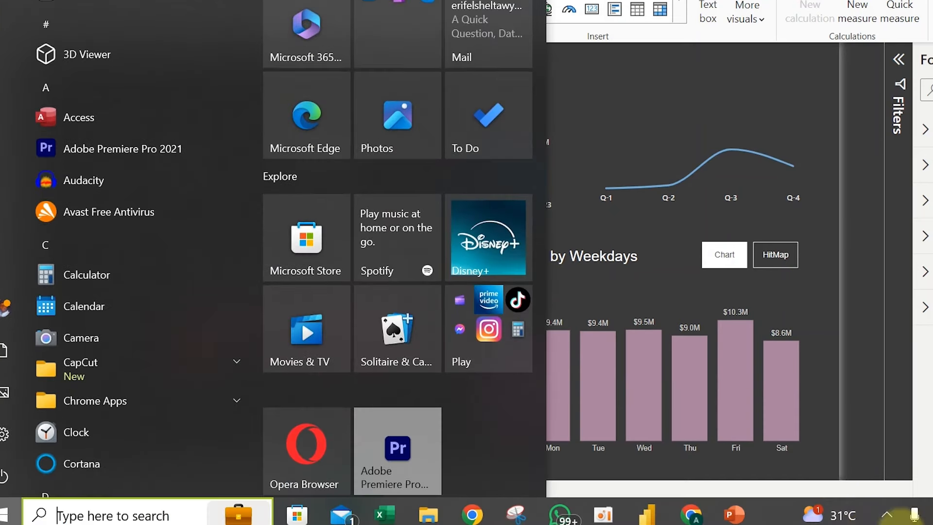
{"action": "left_click", "coordinate": [629, 510]}
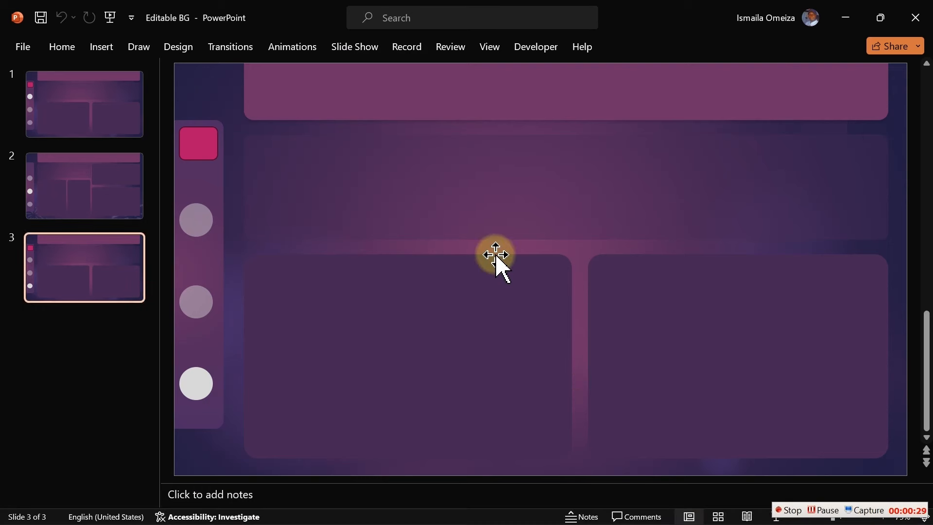
{"action": "left_click", "coordinate": [73, 132]}
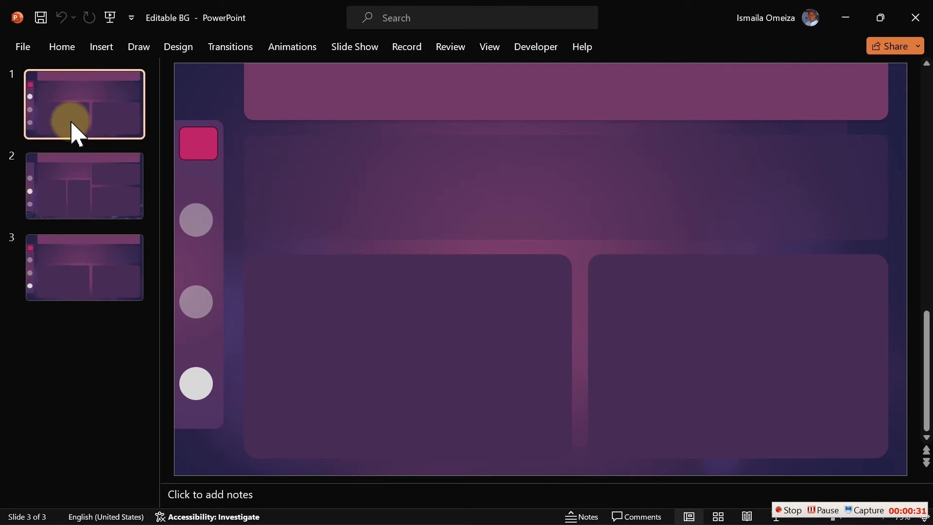
{"action": "left_click", "coordinate": [82, 190]}
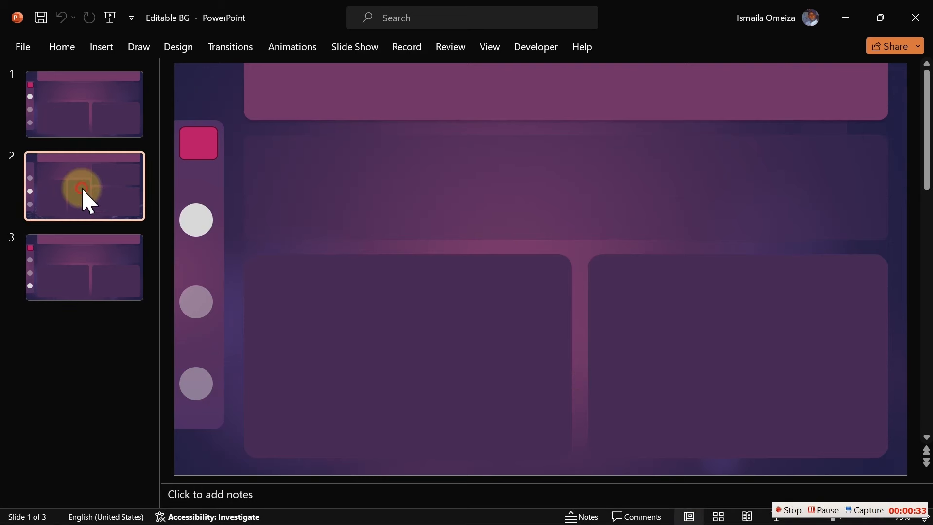
{"action": "left_click", "coordinate": [96, 271]}
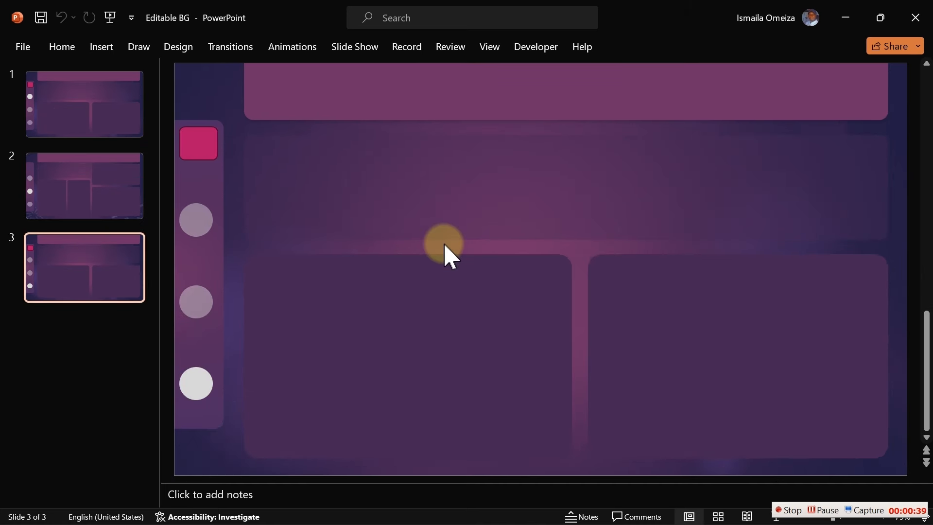
Step: Paste the captured report page screenshot onto slide 3 and send it behind the background shapes
{"action": "key", "text": "ctrl+v"}
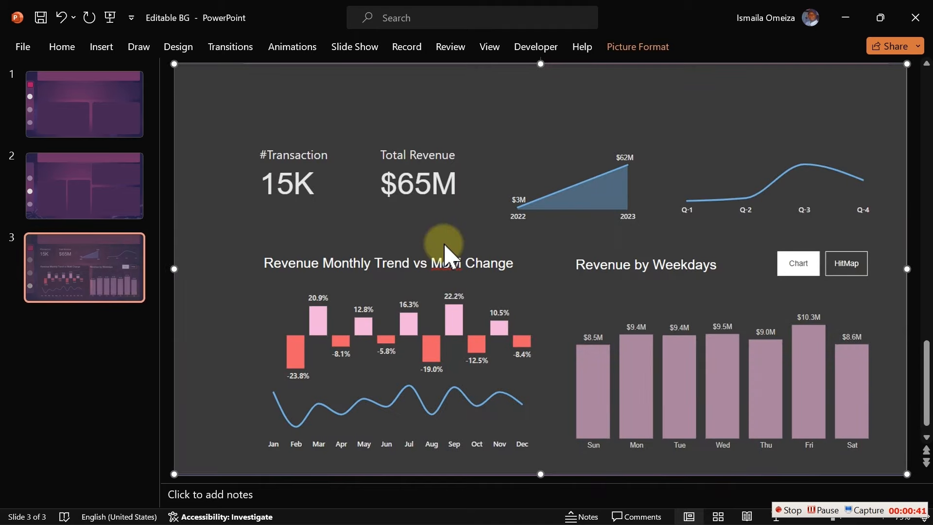
{"action": "right_click", "coordinate": [466, 205]}
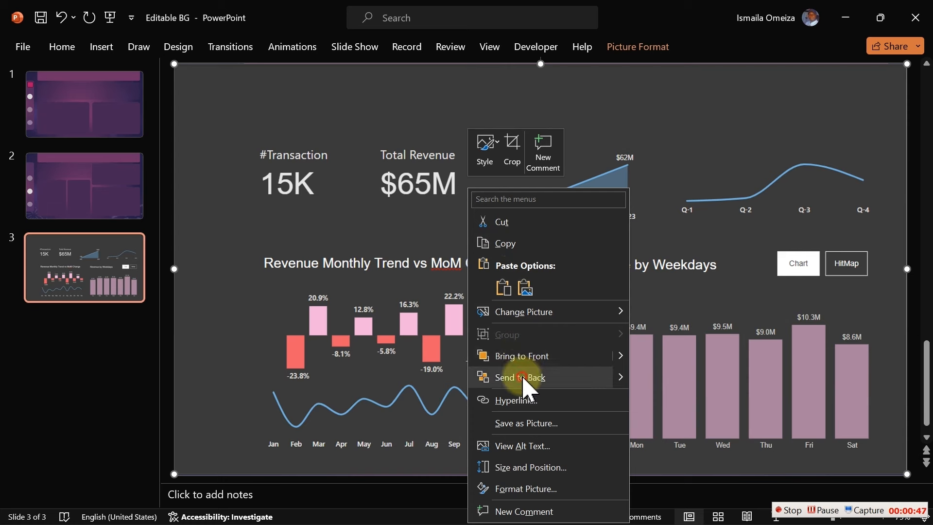
{"action": "left_click", "coordinate": [522, 379]}
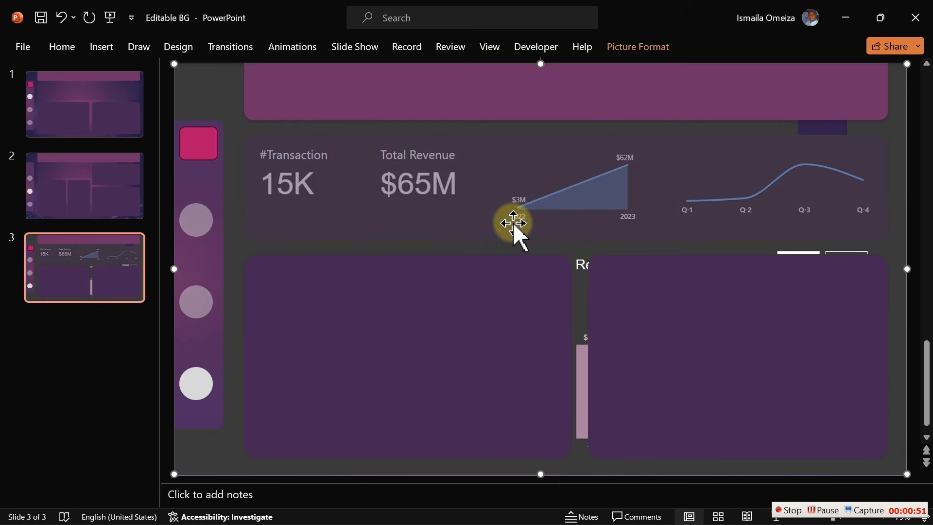
Step: Narrow the upper translucent panel to cover only the two KPI cards, and place a copy sized to the 2022–2023 area chart
{"action": "left_click", "coordinate": [519, 186]}
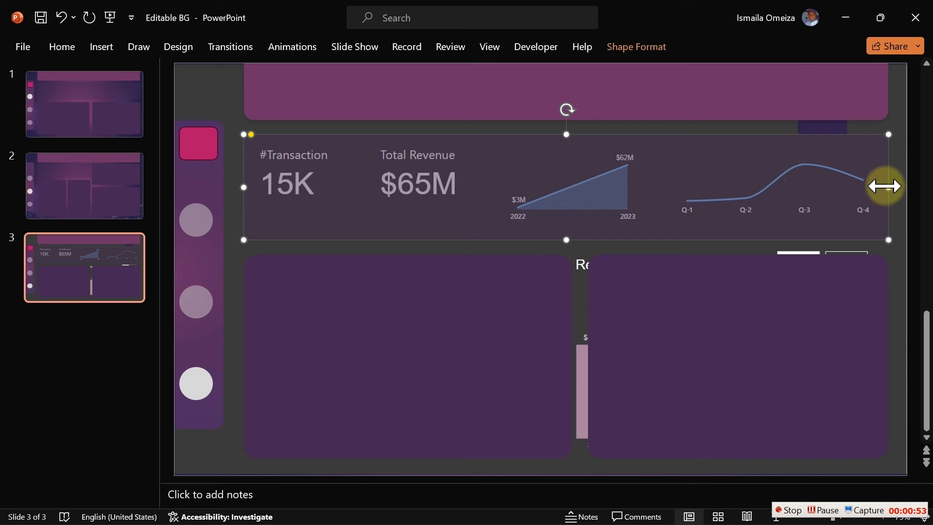
{"action": "left_click_drag", "start_coordinate": [884, 187], "coordinate": [476, 187]}
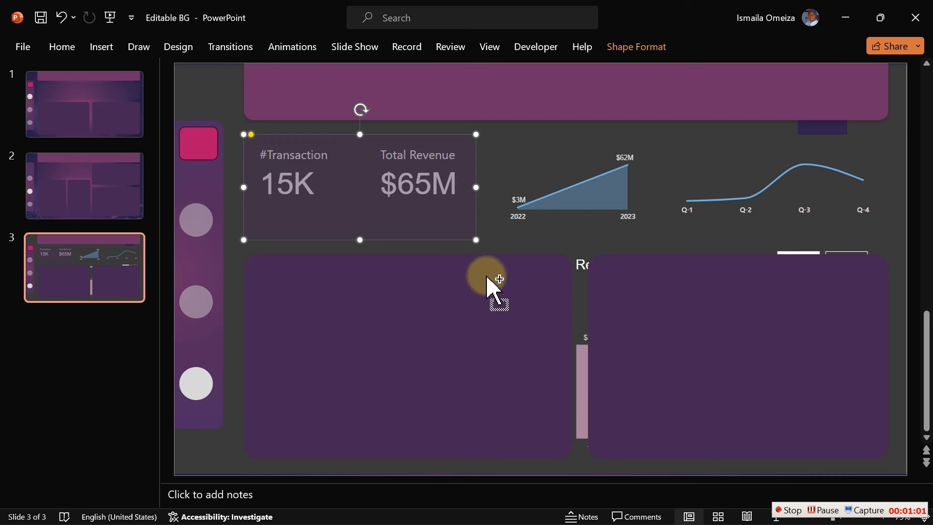
{"action": "left_click_drag", "start_coordinate": [402, 223], "coordinate": [636, 208]}
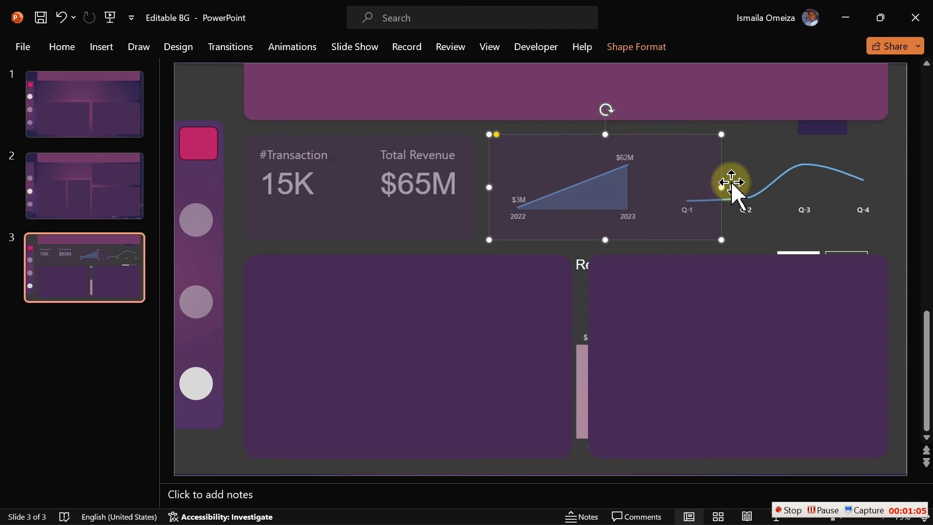
{"action": "left_click_drag", "start_coordinate": [720, 188], "coordinate": [659, 195]}
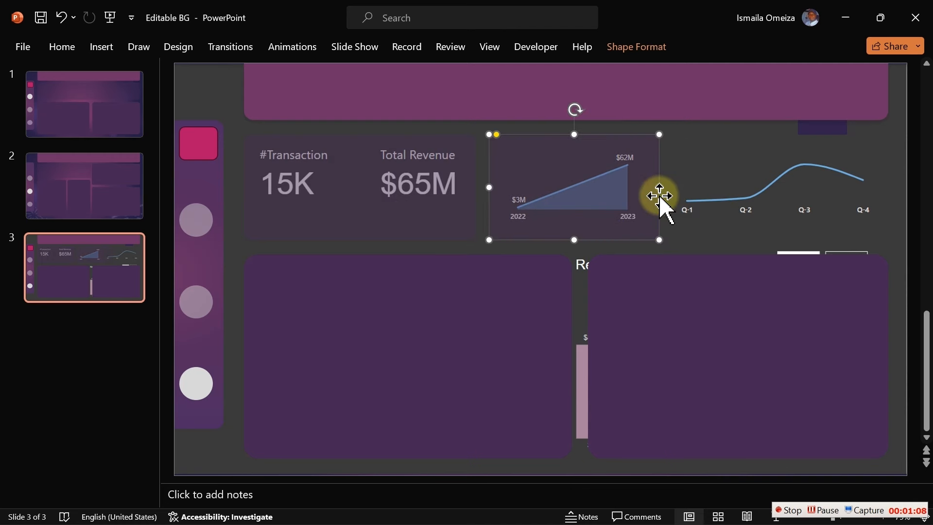
Step: Set the solid fill transparency of the panel over the 2022–2023 area chart to 0%
{"action": "right_click", "coordinate": [603, 185]}
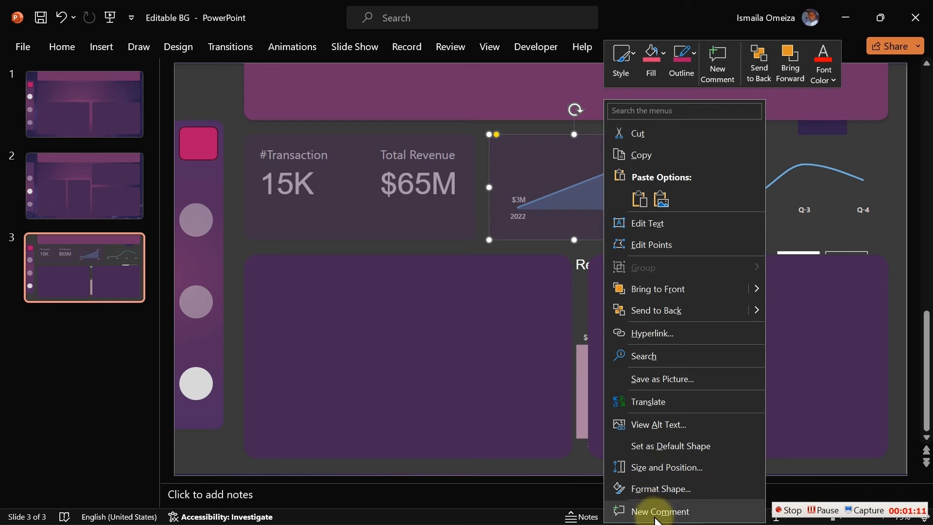
{"action": "key", "text": "Escape"}
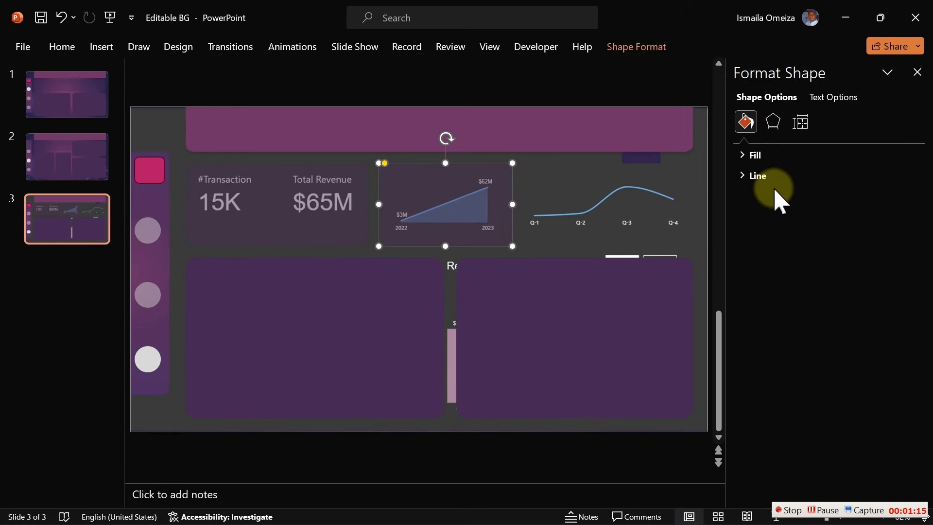
{"action": "left_click", "coordinate": [751, 156]}
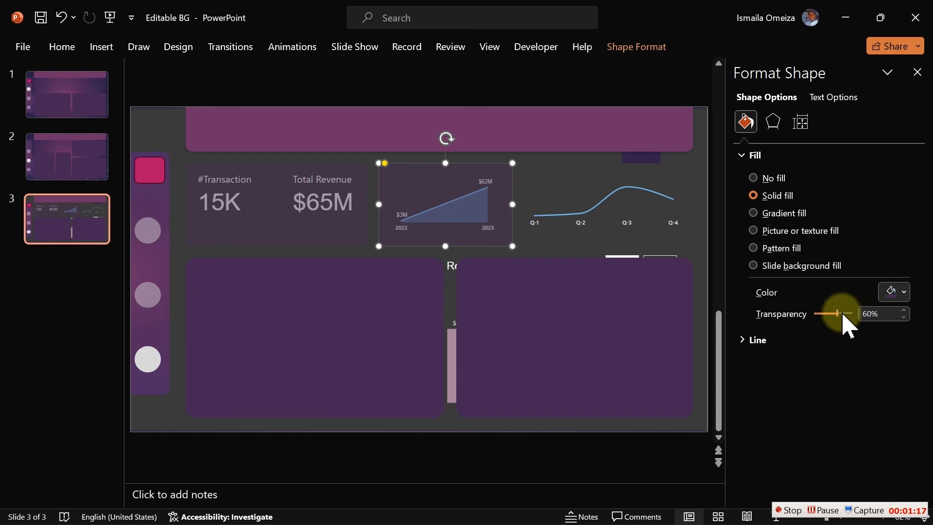
{"action": "left_click_drag", "start_coordinate": [844, 315], "coordinate": [802, 315]}
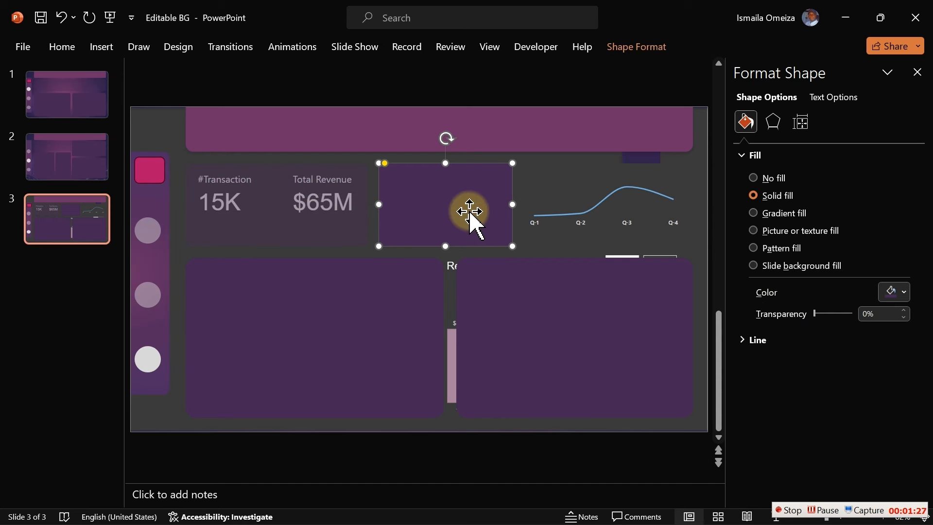
Step: Trim the area chart's panel slightly and place a copy over the quarterly line chart, widened to the header's outer edge
{"action": "key", "text": "Delete"}
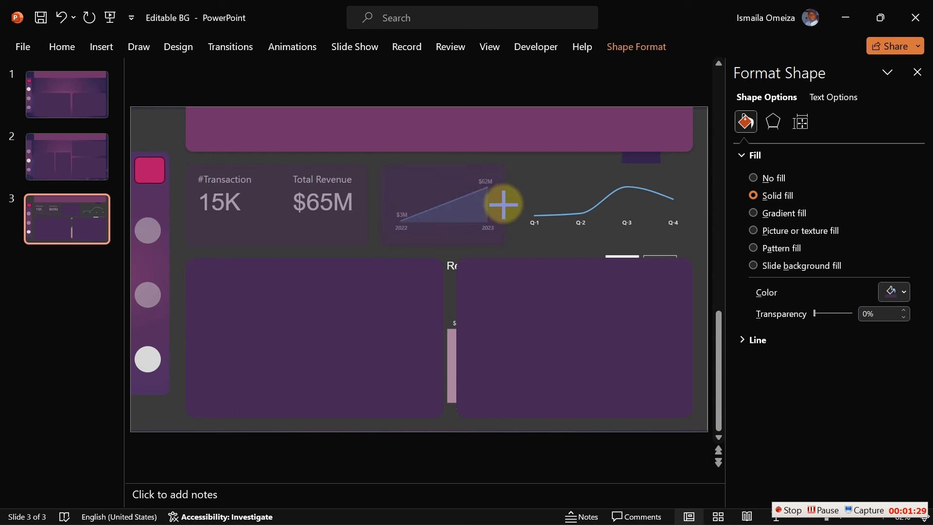
{"action": "key", "text": "ctrl+z"}
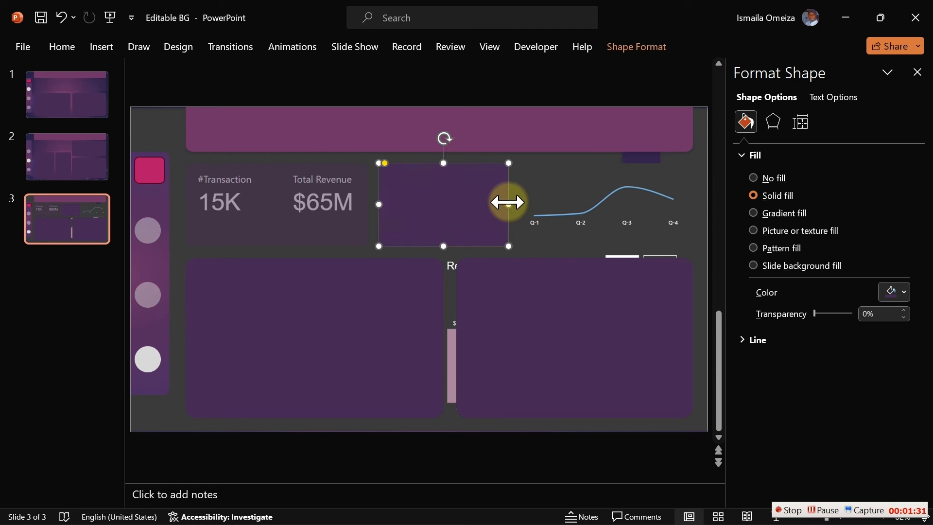
{"action": "key", "text": "ctrl+z"}
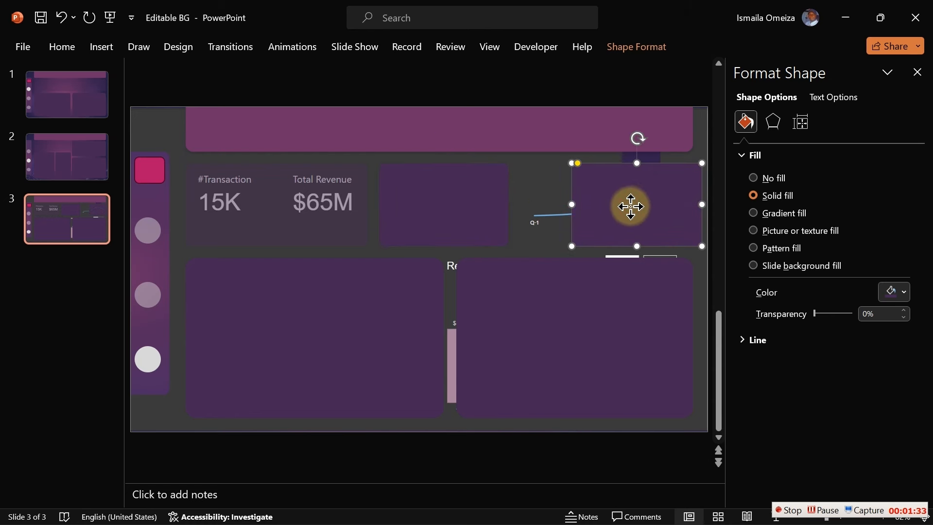
{"action": "left_click_drag", "start_coordinate": [630, 208], "coordinate": [578, 214]}
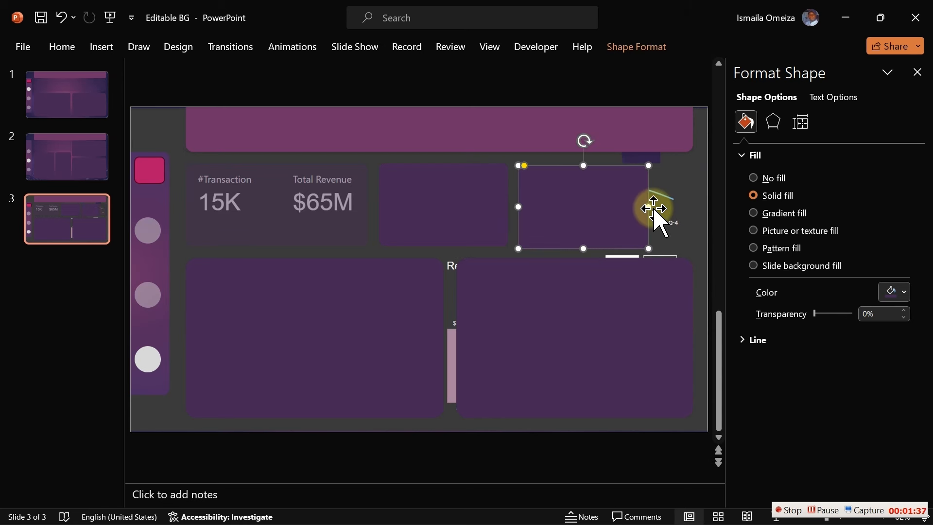
{"action": "left_click_drag", "start_coordinate": [650, 208], "coordinate": [693, 208]}
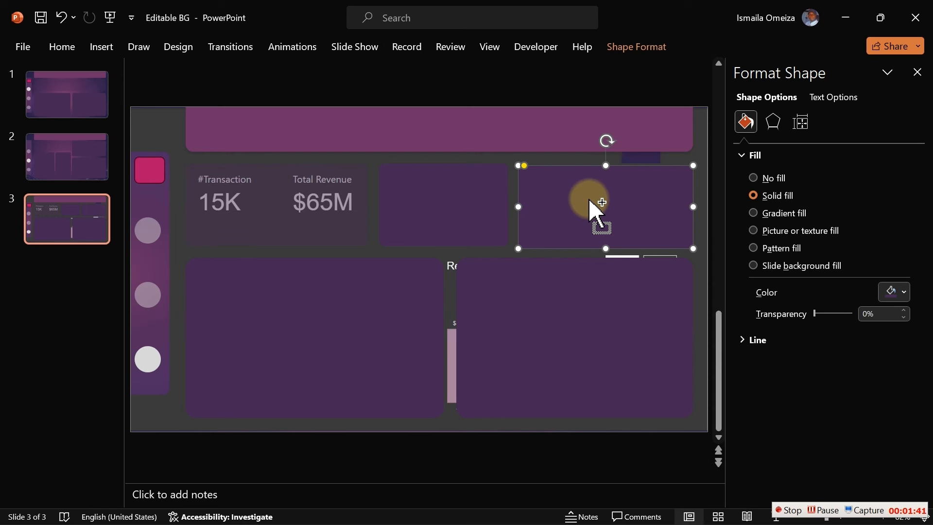
Step: Distribute the three upper panels horizontally so the gaps between them are equal
{"action": "left_click", "coordinate": [456, 212], "text": "ctrl"}
{"action": "left_click", "coordinate": [339, 204], "text": "ctrl"}
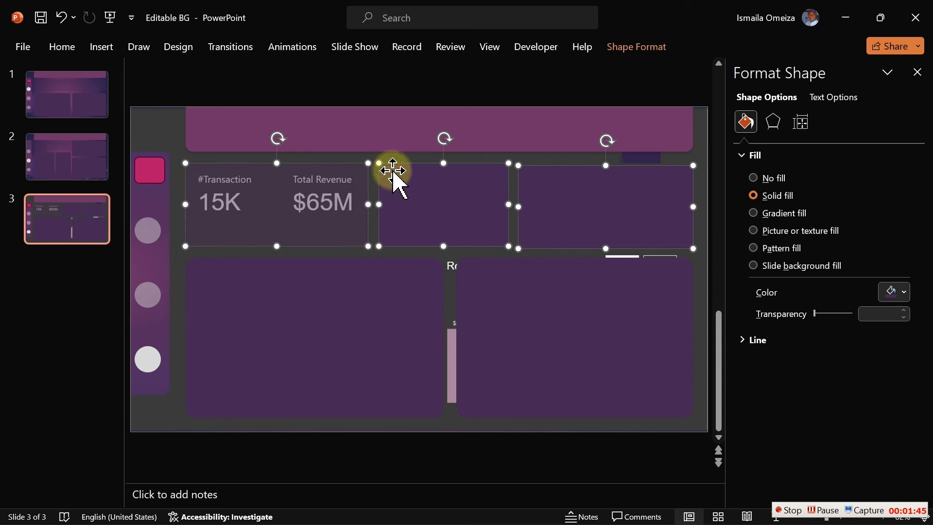
{"action": "left_click", "coordinate": [642, 50]}
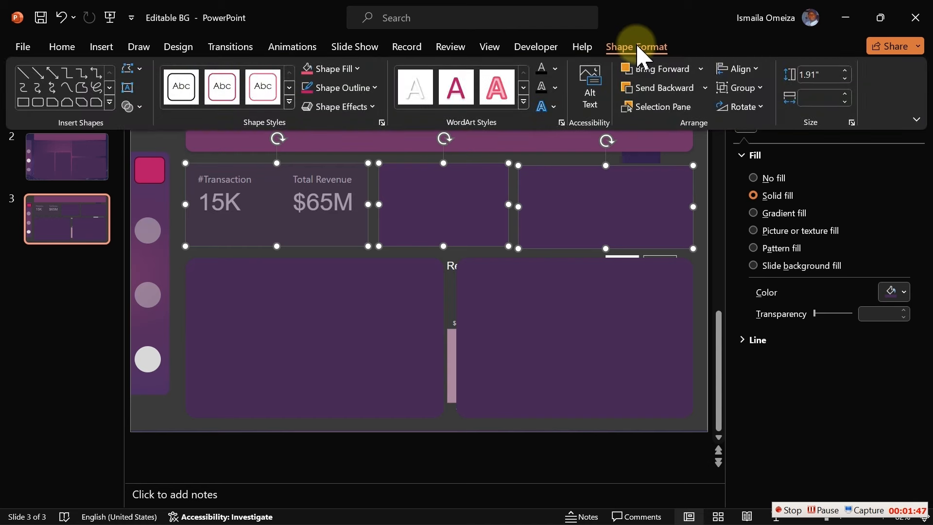
{"action": "left_click", "coordinate": [751, 70]}
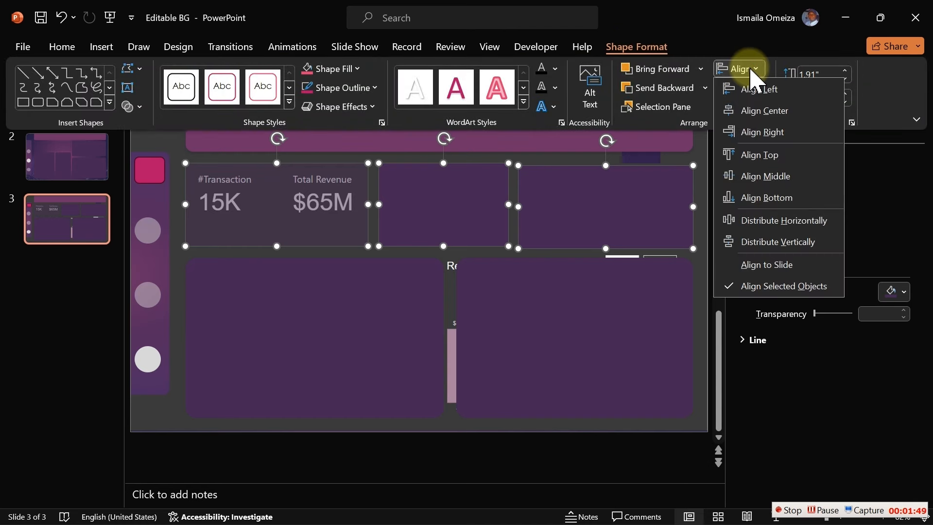
{"action": "left_click", "coordinate": [797, 220]}
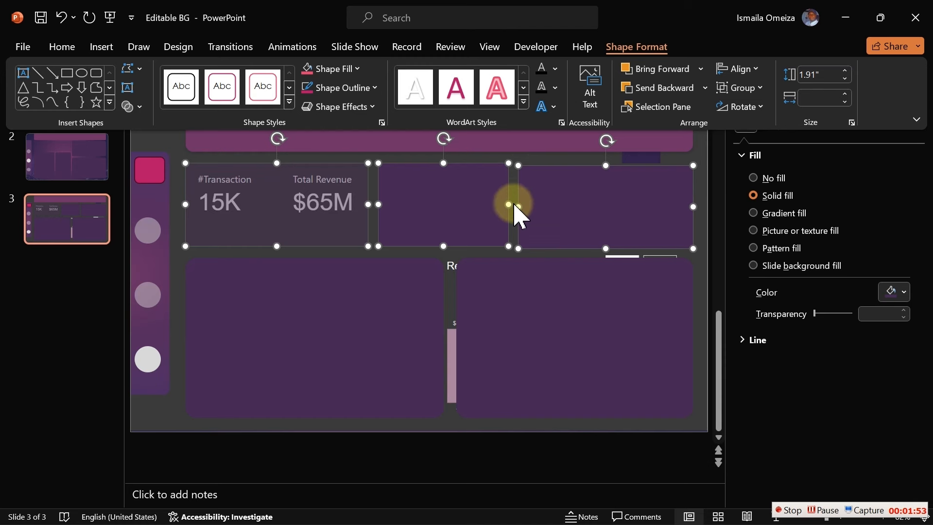
{"action": "key", "text": "Escape"}
Step: Narrow the panel over the monthly trend charts and widen the neighbouring weekday panel to cover its whole chart
{"action": "left_click", "coordinate": [344, 325]}
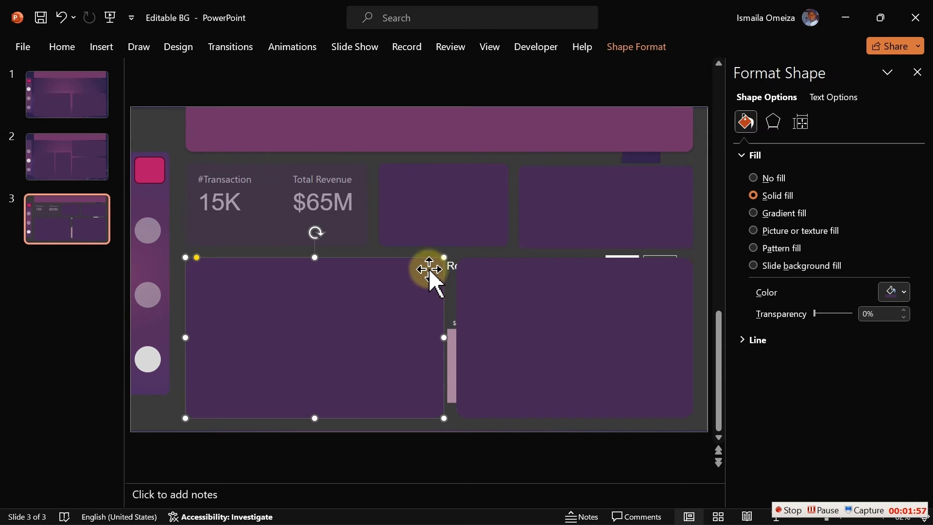
{"action": "left_click_drag", "start_coordinate": [444, 258], "coordinate": [416, 259]}
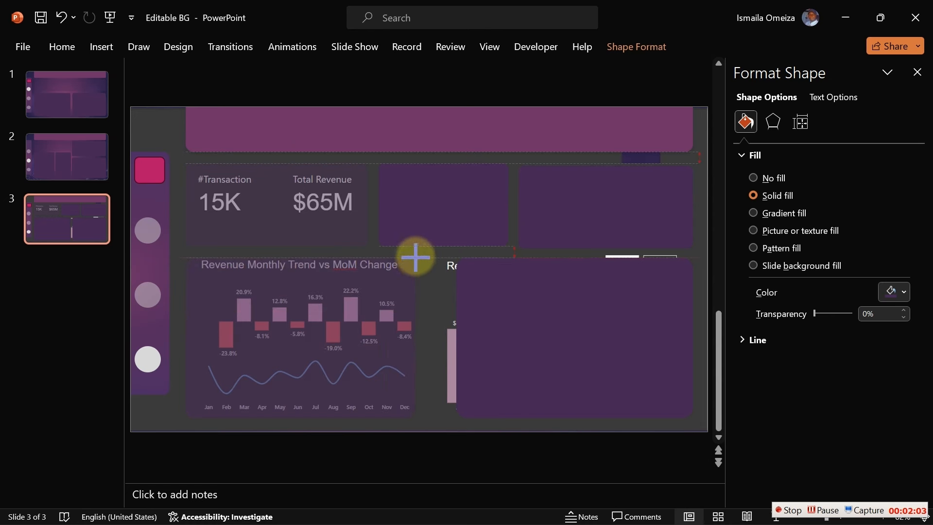
{"action": "left_click_drag", "start_coordinate": [416, 257], "coordinate": [415, 257]}
{"action": "mouse_move", "coordinate": [415, 337]}
{"action": "left_mouse_down"}
{"action": "mouse_move", "coordinate": [445, 336]}
{"action": "mouse_move", "coordinate": [431, 344]}
{"action": "left_mouse_up"}
{"action": "left_click", "coordinate": [510, 343]}
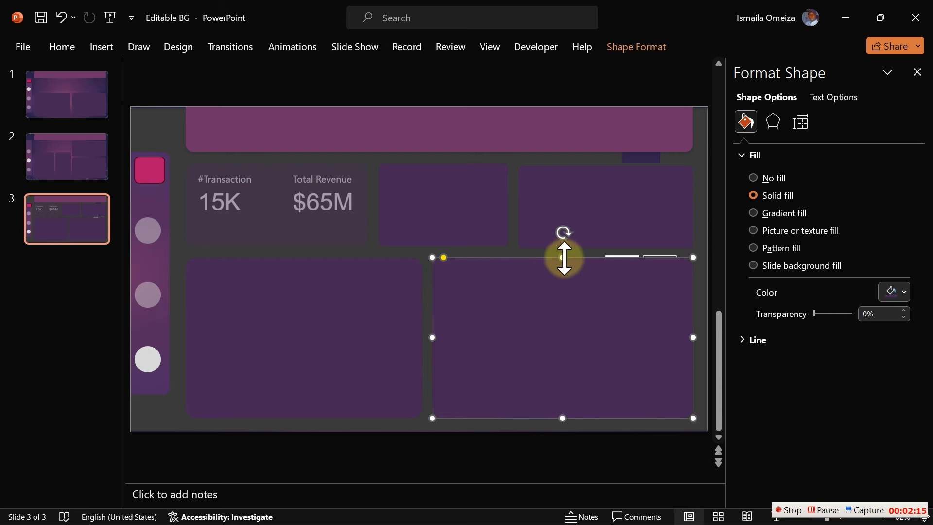
{"action": "left_click", "coordinate": [573, 189]}
{"action": "left_click", "coordinate": [475, 209]}
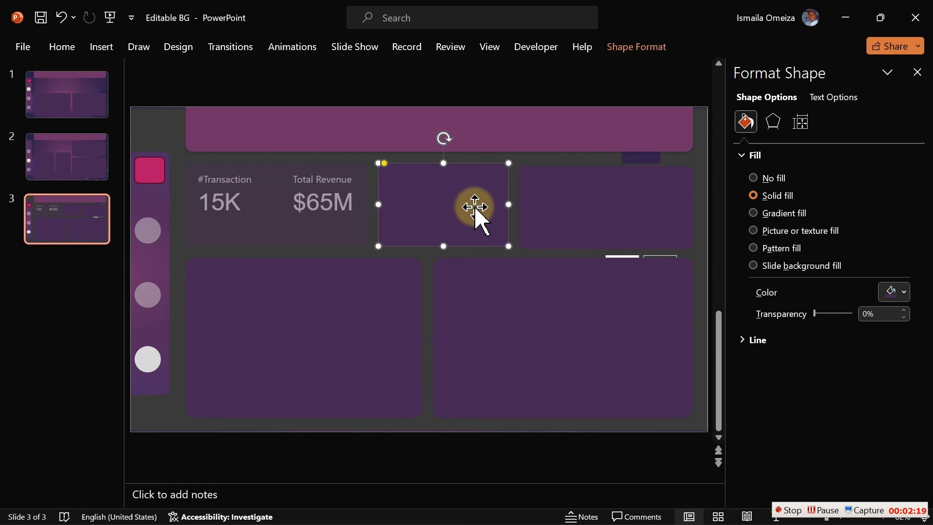
{"action": "left_click", "coordinate": [382, 268]}
{"action": "left_click", "coordinate": [467, 361]}
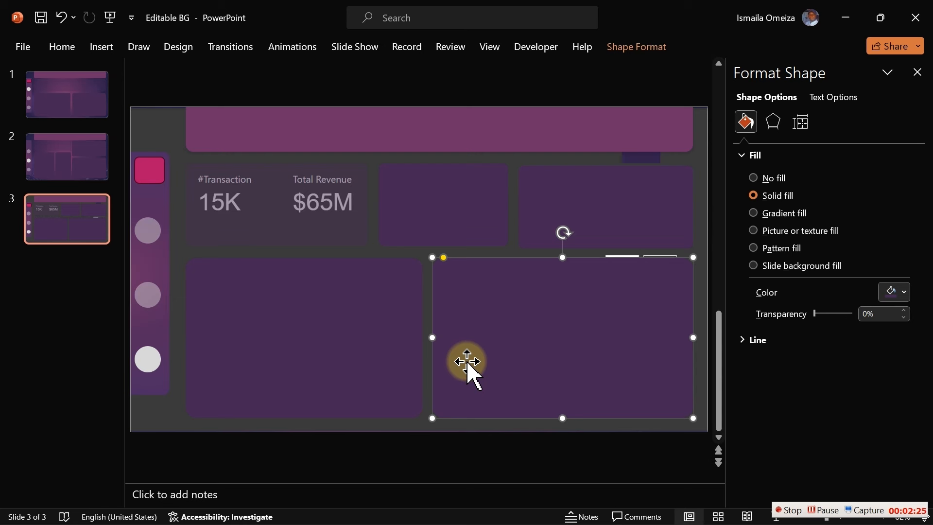
Step: Delete the dashboard screenshot picture that lies behind the card shapes on slide 3
{"action": "left_click", "coordinate": [381, 376]}
{"action": "left_click", "coordinate": [556, 365]}
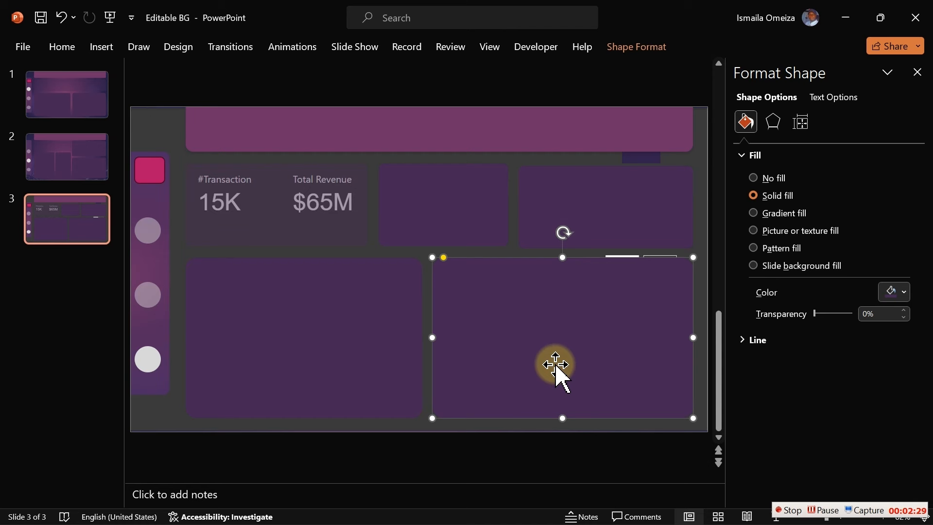
{"action": "left_click", "coordinate": [343, 339]}
{"action": "left_click", "coordinate": [157, 121]}
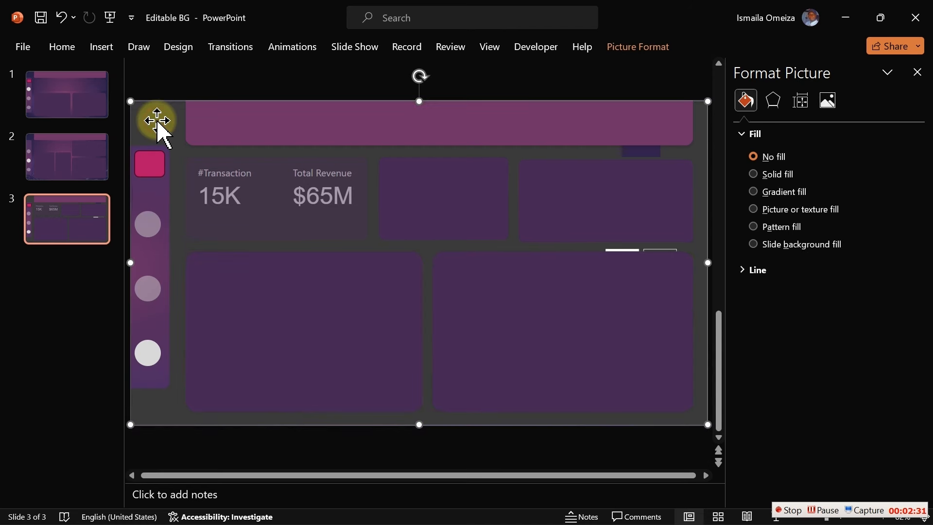
{"action": "key", "text": "Delete"}
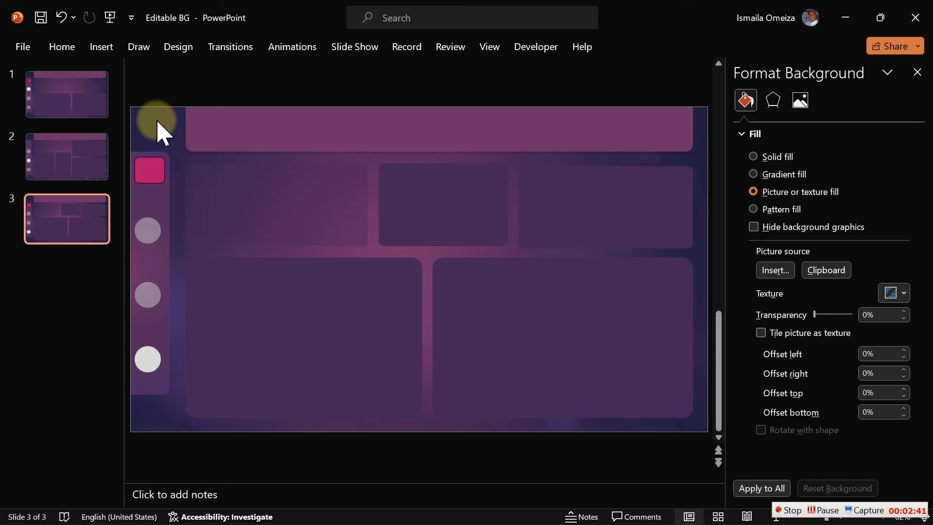
Step: Add a new slide after slide 3
{"action": "left_click", "coordinate": [50, 283]}
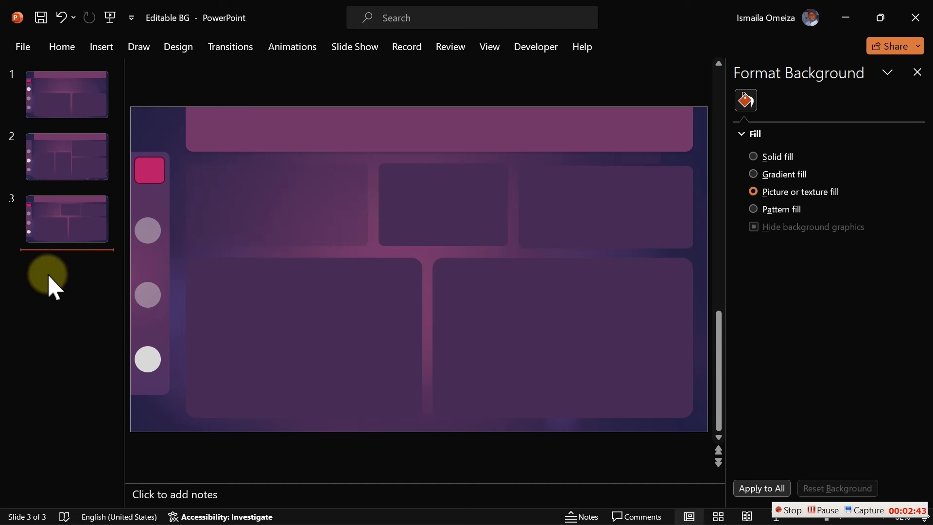
{"action": "right_click", "coordinate": [48, 273]}
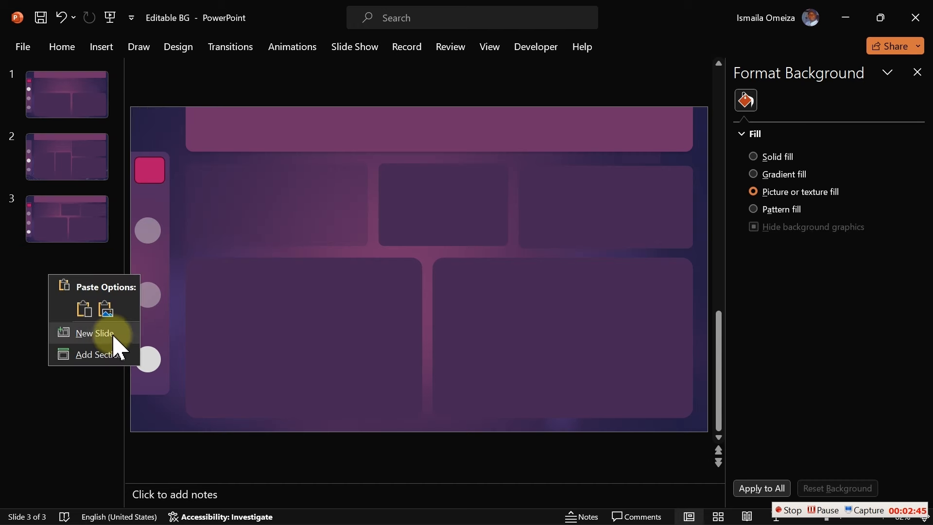
{"action": "left_click", "coordinate": [112, 334]}
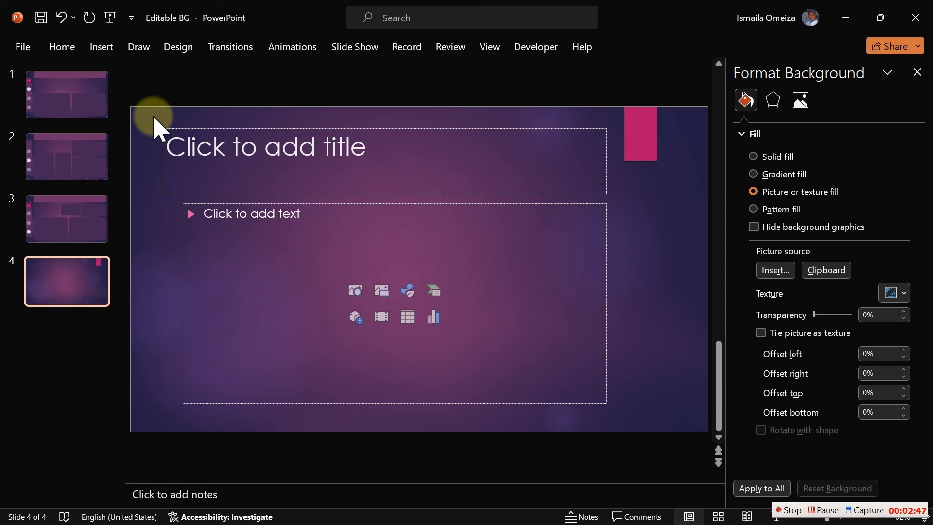
{"action": "left_click_drag", "start_coordinate": [142, 110], "coordinate": [638, 399]}
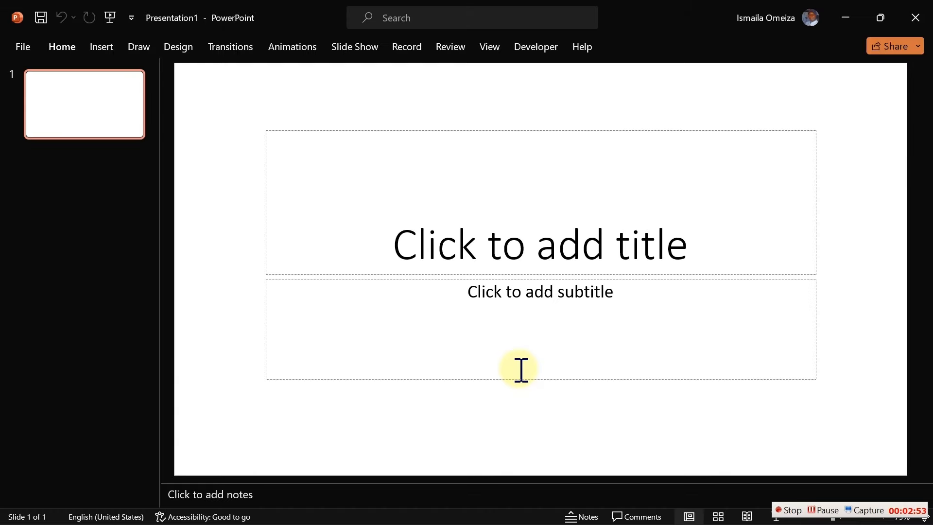
Step: Delete the title and subtitle placeholders from the slide of the blank presentation
{"action": "left_click_drag", "start_coordinate": [239, 105], "coordinate": [896, 432]}
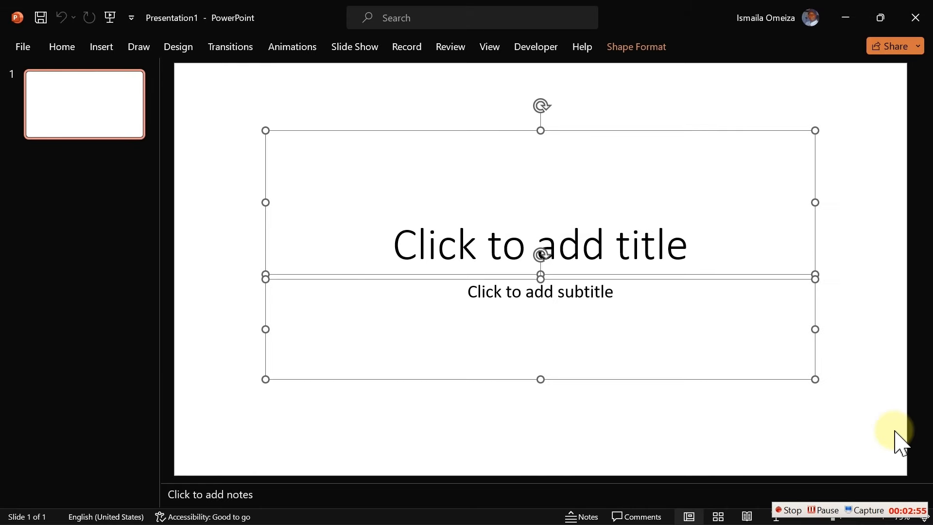
{"action": "key", "text": "Delete"}
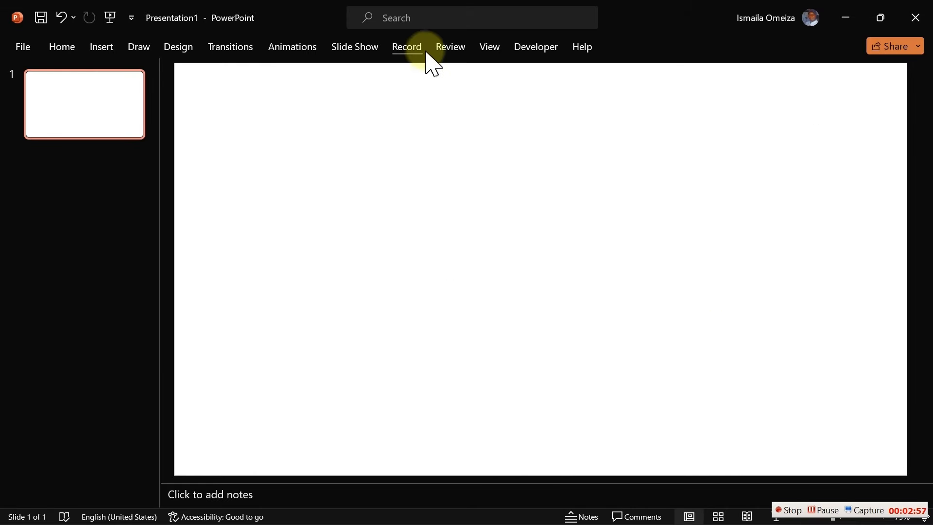
Step: Apply the Ion Boardroom theme to the blank presentation and choose its blue variant
{"action": "left_click", "coordinate": [190, 50]}
{"action": "left_click", "coordinate": [459, 88]}
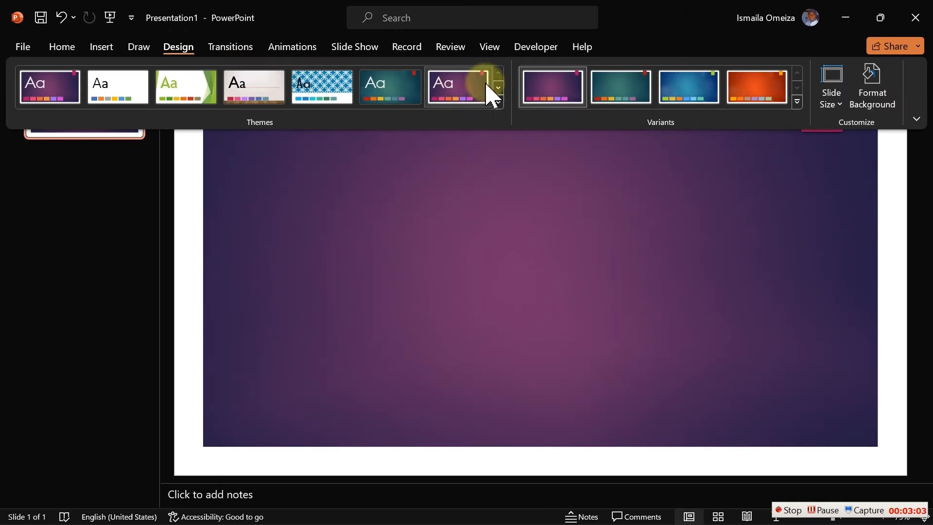
{"action": "left_click", "coordinate": [553, 90]}
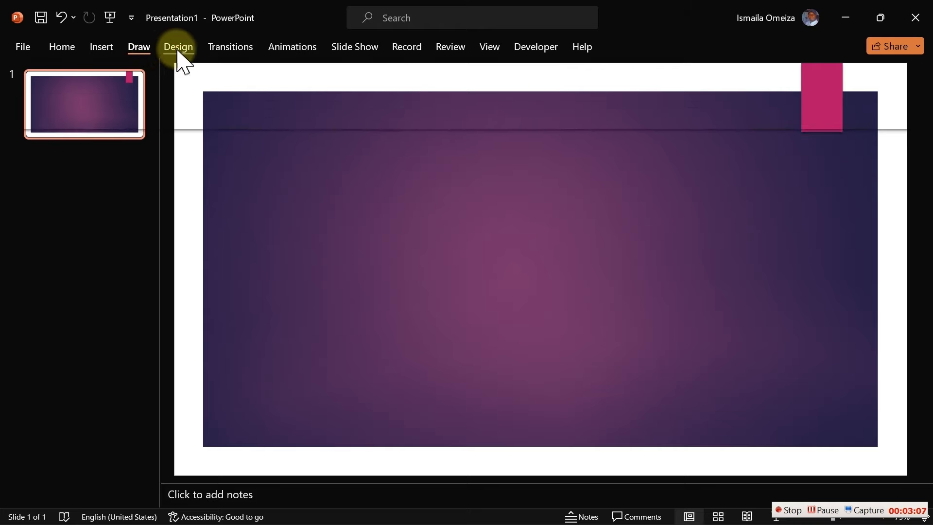
{"action": "left_click", "coordinate": [178, 51]}
{"action": "left_click", "coordinate": [553, 92]}
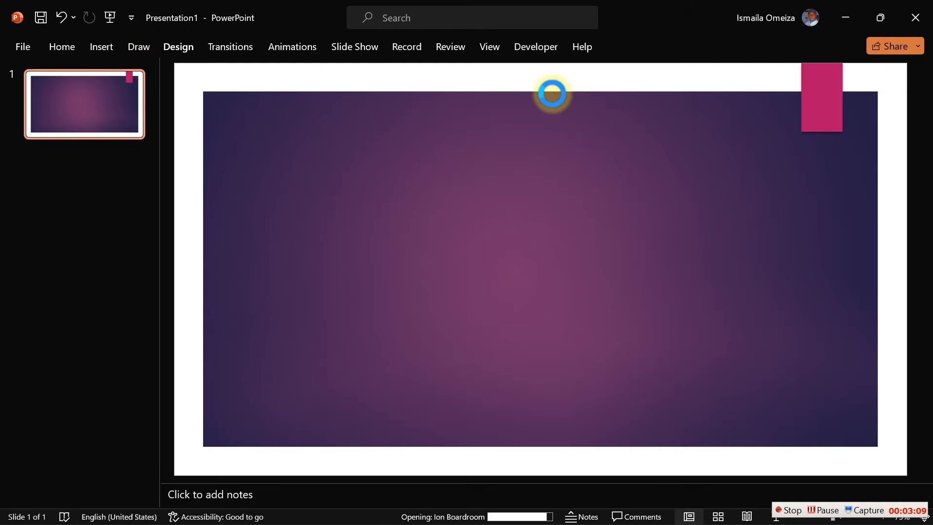
{"action": "left_click", "coordinate": [172, 48]}
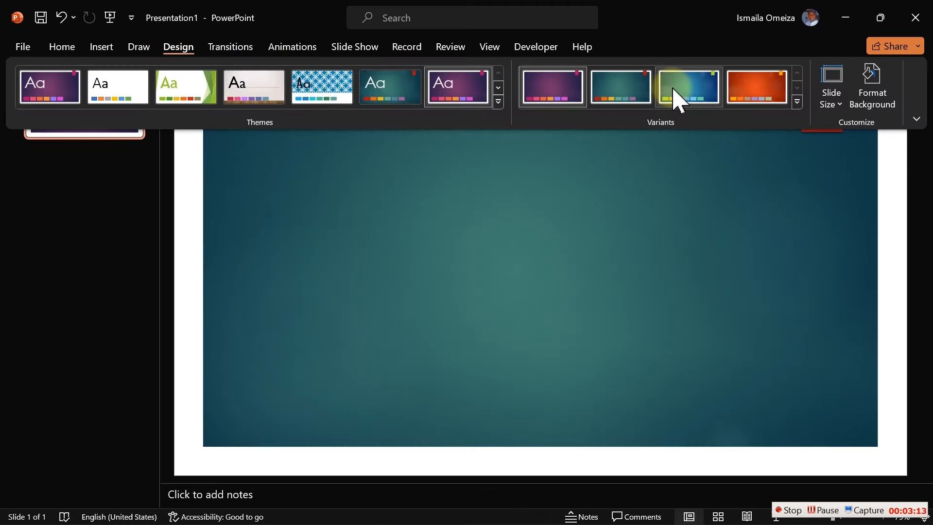
{"action": "left_click", "coordinate": [675, 92]}
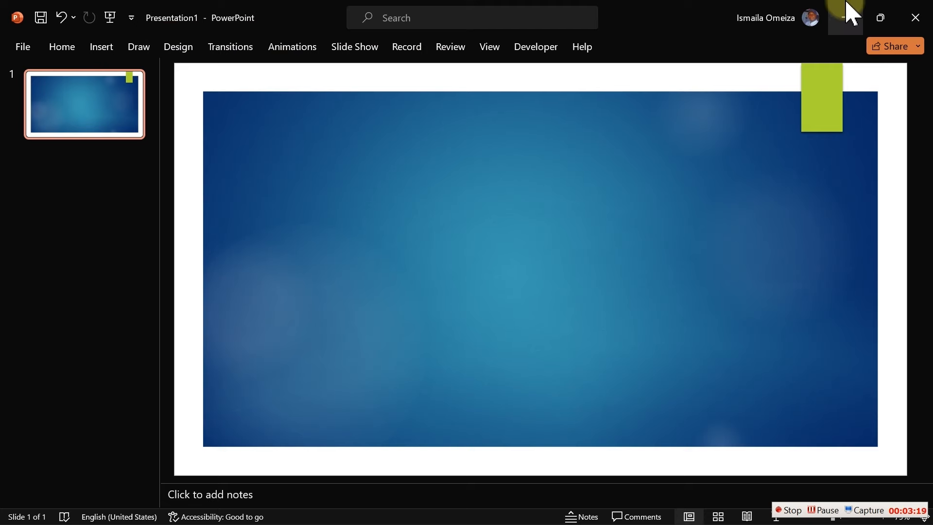
Step: Close the blank trial presentation without saving it
{"action": "left_click", "coordinate": [914, 16]}
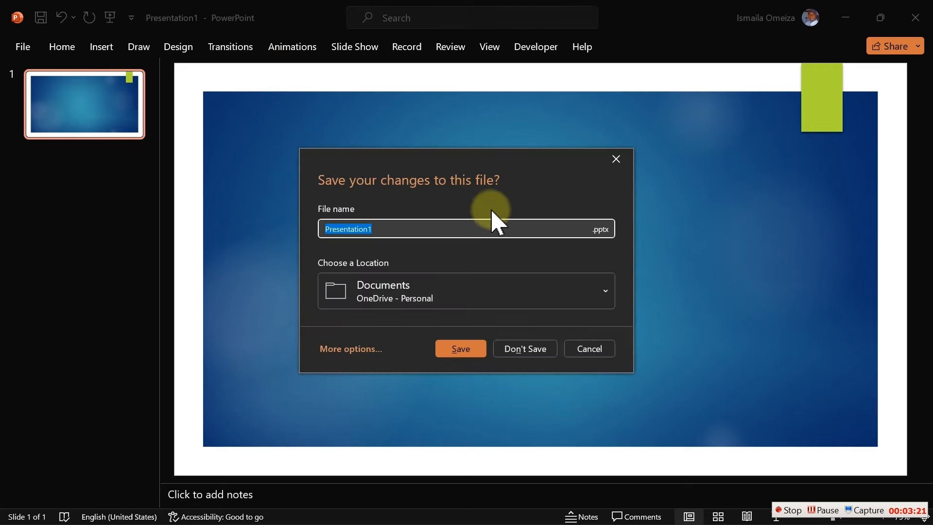
{"action": "left_click", "coordinate": [543, 350]}
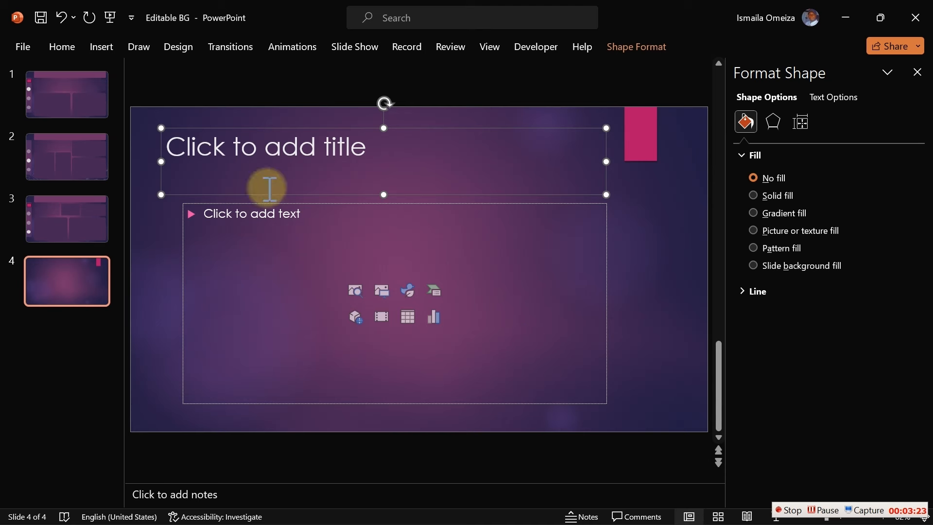
Step: Export slide 3 as a JPEG image named Background 0000 in the Drug Dataset folder
{"action": "left_click", "coordinate": [84, 223]}
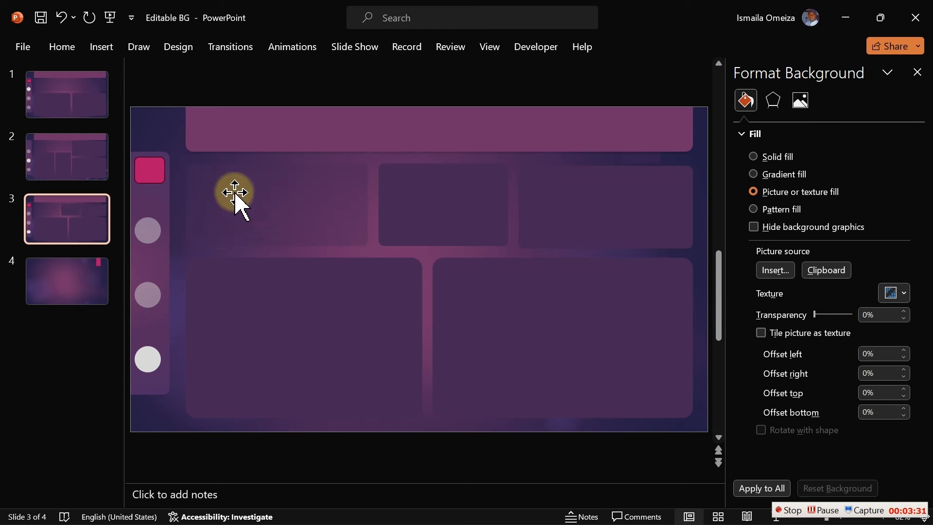
{"action": "left_click", "coordinate": [20, 49]}
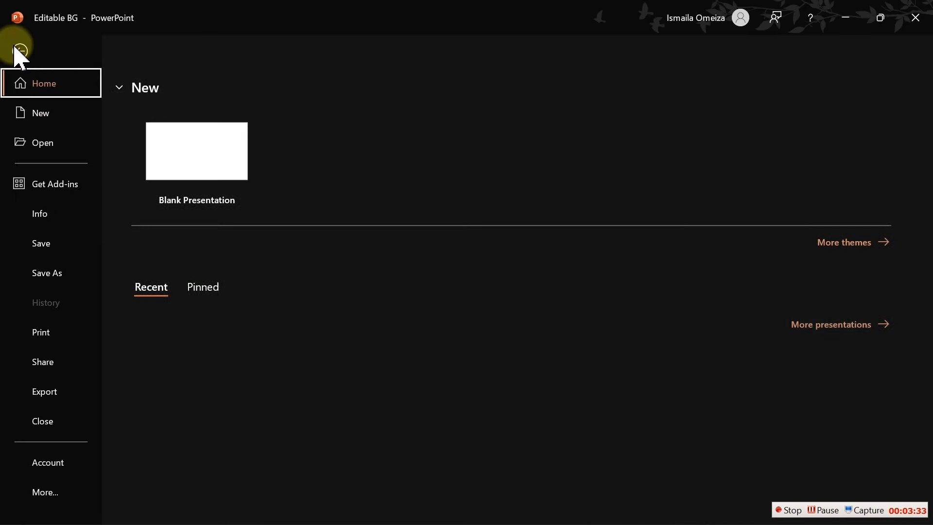
{"action": "left_click", "coordinate": [49, 391]}
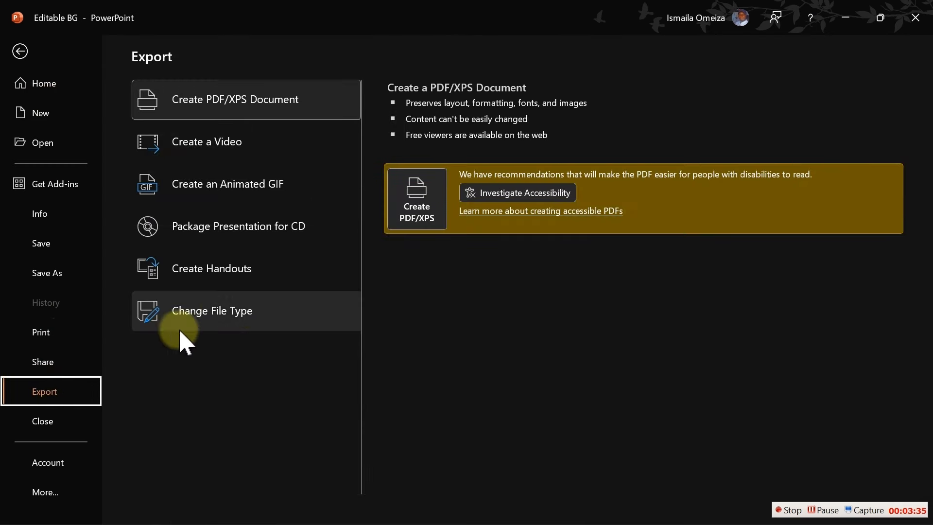
{"action": "left_click", "coordinate": [229, 318]}
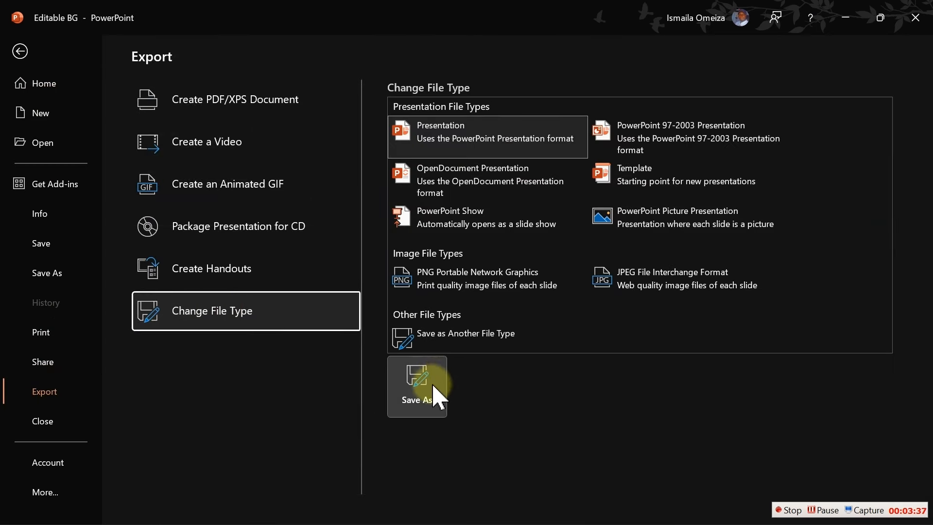
{"action": "left_click", "coordinate": [639, 290]}
{"action": "key", "text": "Escape"}
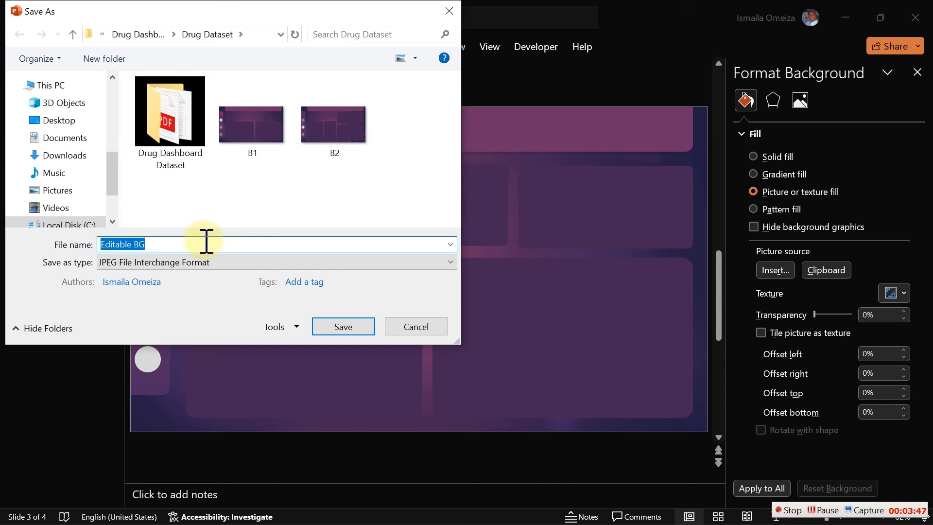
{"action": "type", "text": "Background 0000"}
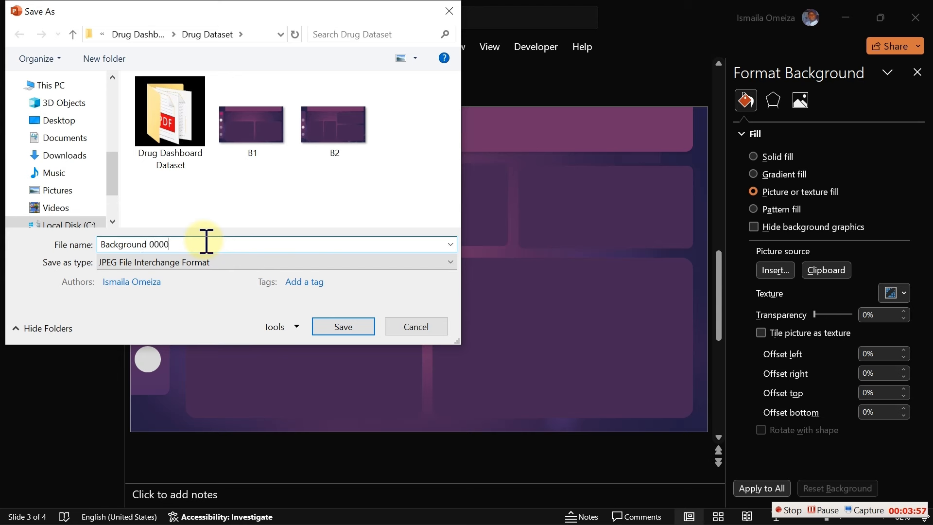
{"action": "left_click", "coordinate": [353, 331]}
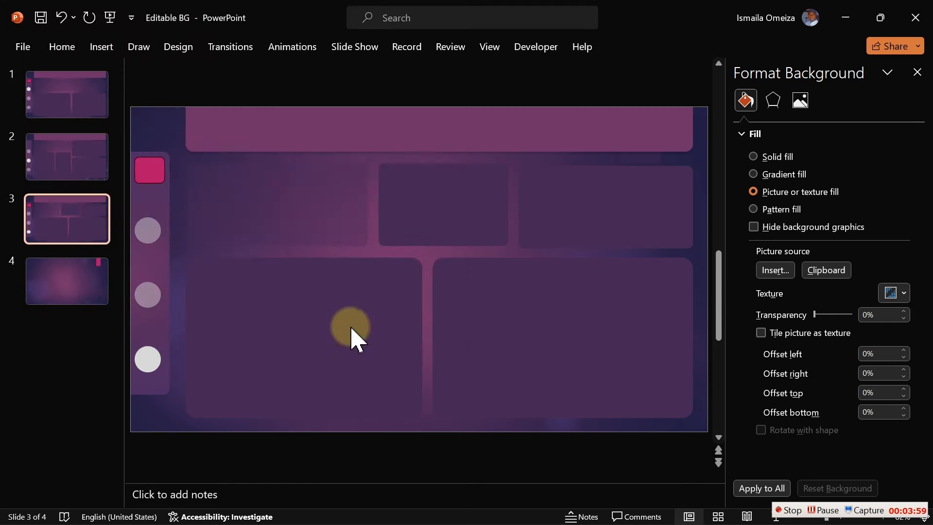
{"action": "left_click", "coordinate": [468, 308]}
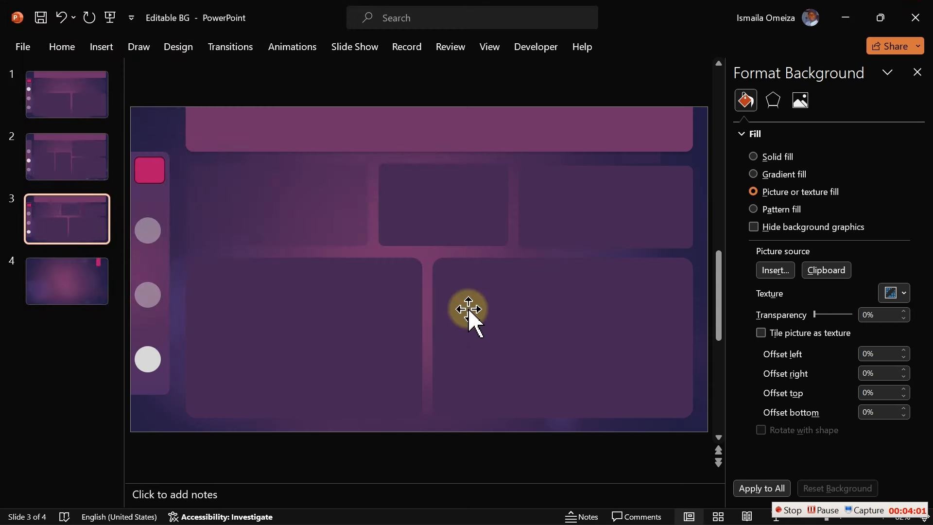
Step: Switch to Power BI and set Background 0000 from the Drug Dashboard's Drug Dataset folder as Page 1's canvas background image
{"action": "left_click", "coordinate": [846, 16]}
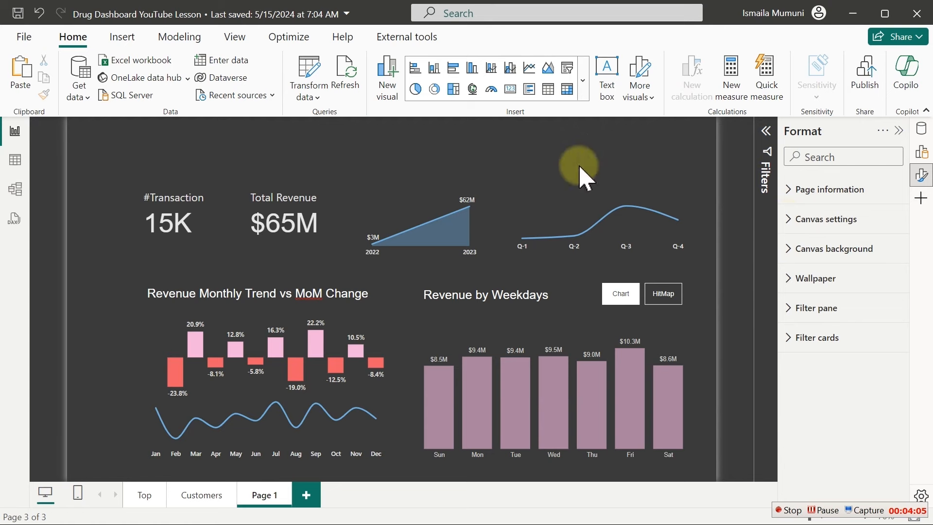
{"action": "left_click", "coordinate": [818, 258]}
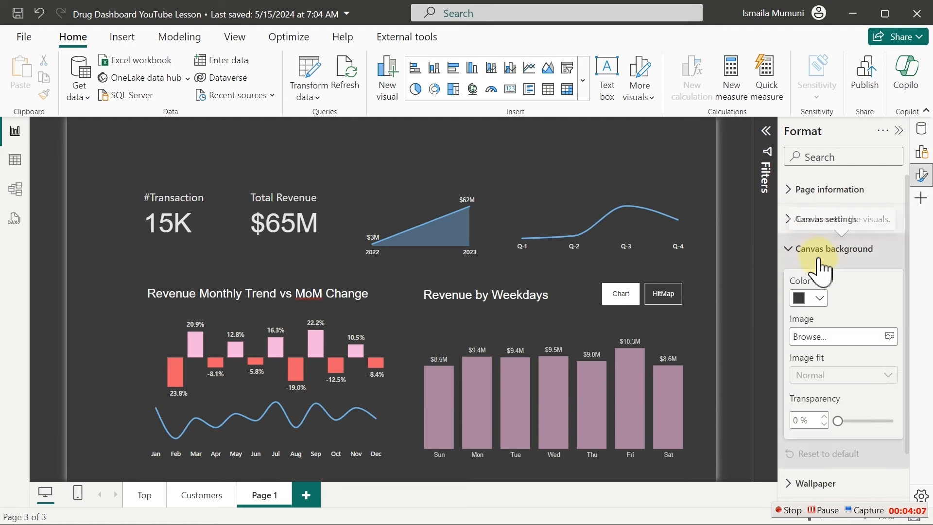
{"action": "left_click", "coordinate": [890, 337]}
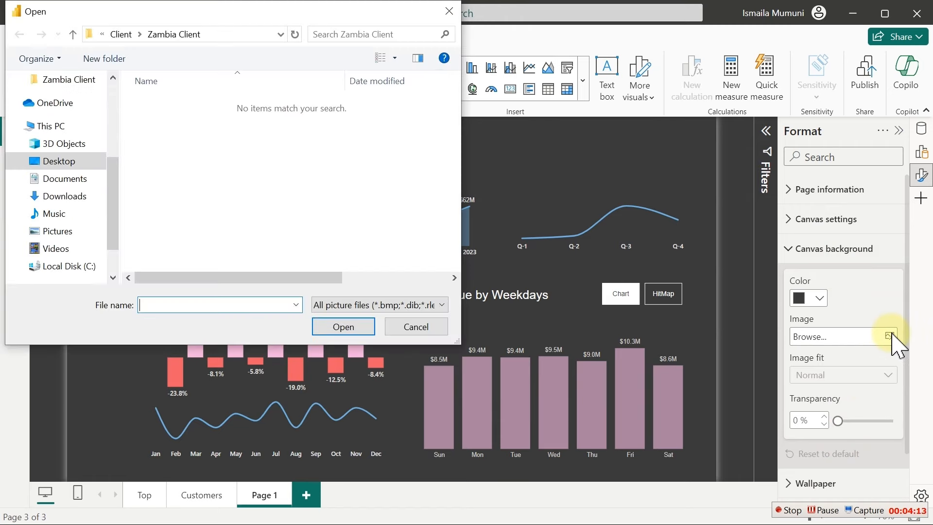
{"action": "left_click", "coordinate": [64, 164]}
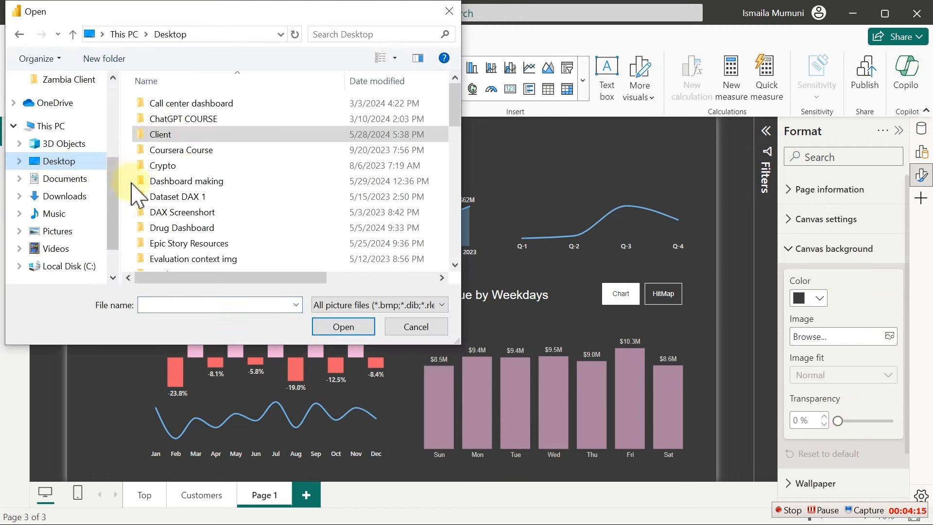
{"action": "double_click", "coordinate": [185, 228]}
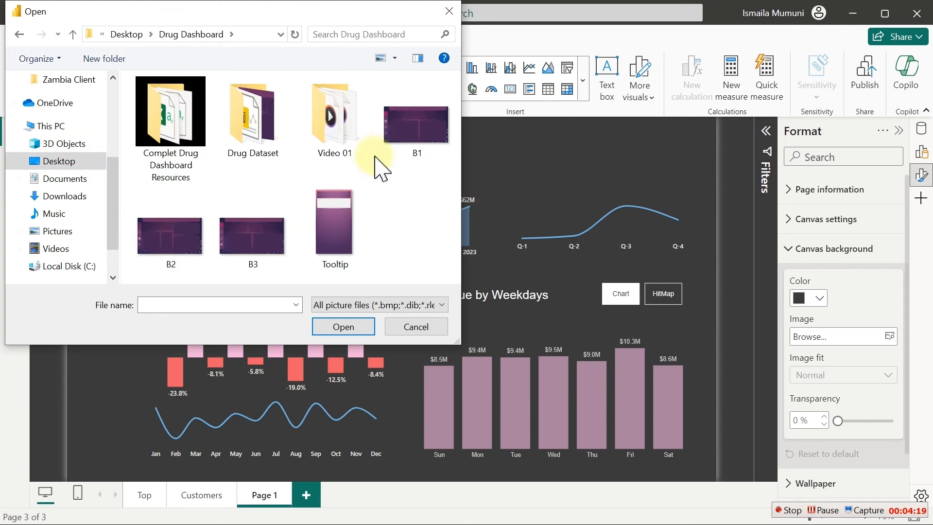
{"action": "double_click", "coordinate": [250, 141]}
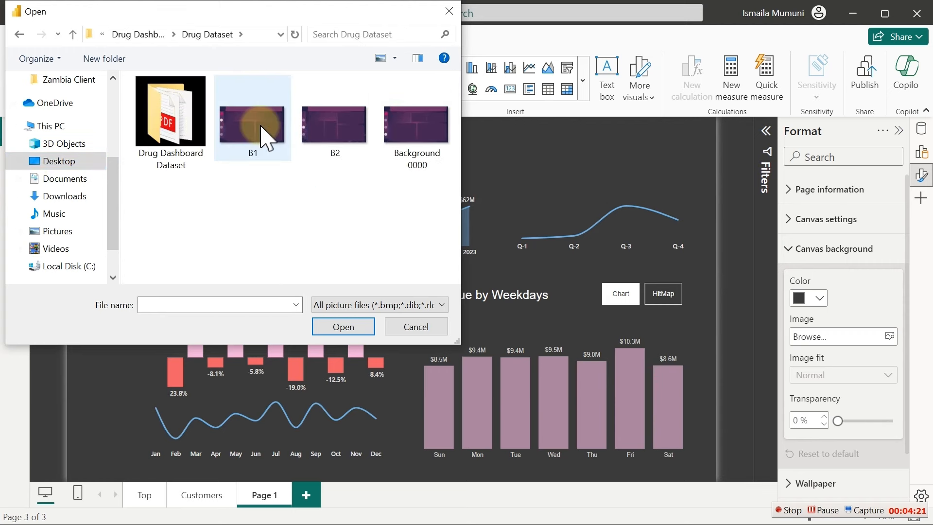
{"action": "double_click", "coordinate": [407, 129]}
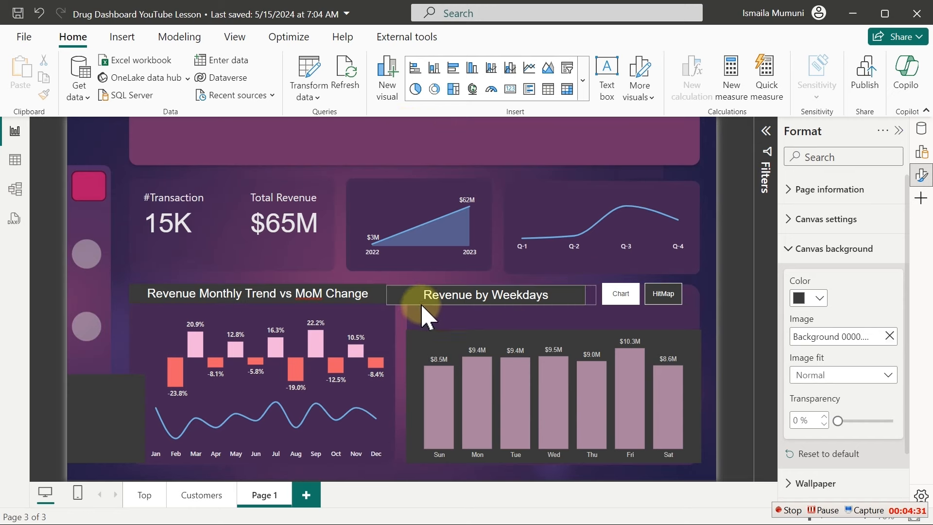
Step: Turn off the background of the "Revenue by Weekdays" title text box
{"action": "left_click", "coordinate": [576, 306]}
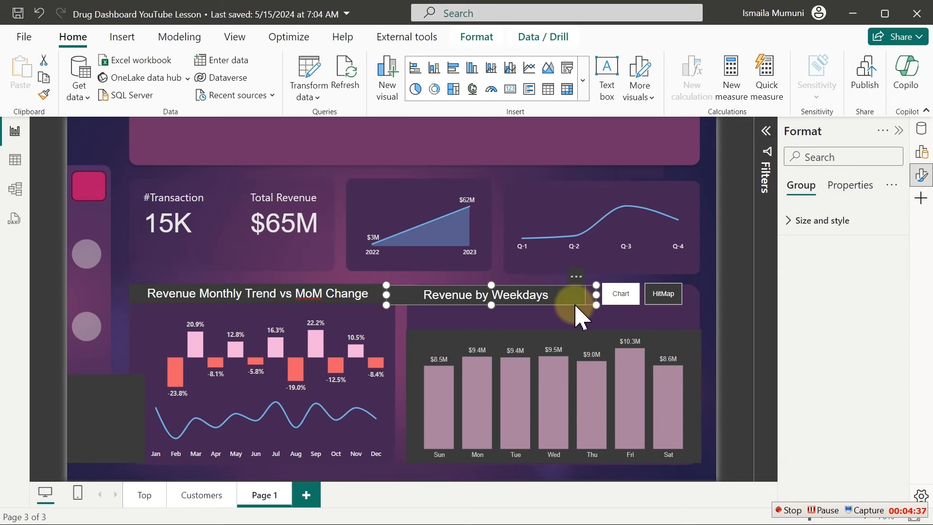
{"action": "left_click", "coordinate": [576, 306]}
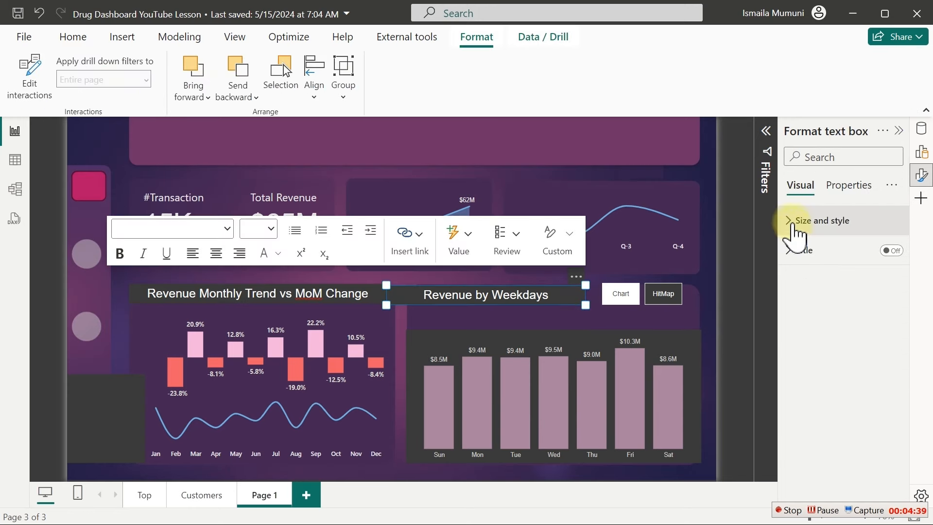
{"action": "left_click", "coordinate": [793, 225]}
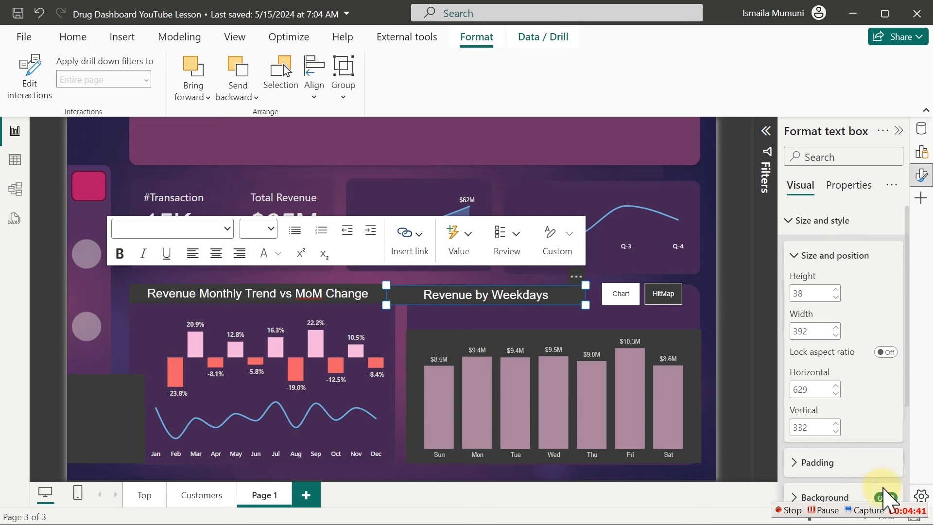
{"action": "left_click_drag", "start_coordinate": [910, 350], "coordinate": [904, 437]}
{"action": "left_click", "coordinate": [886, 366]}
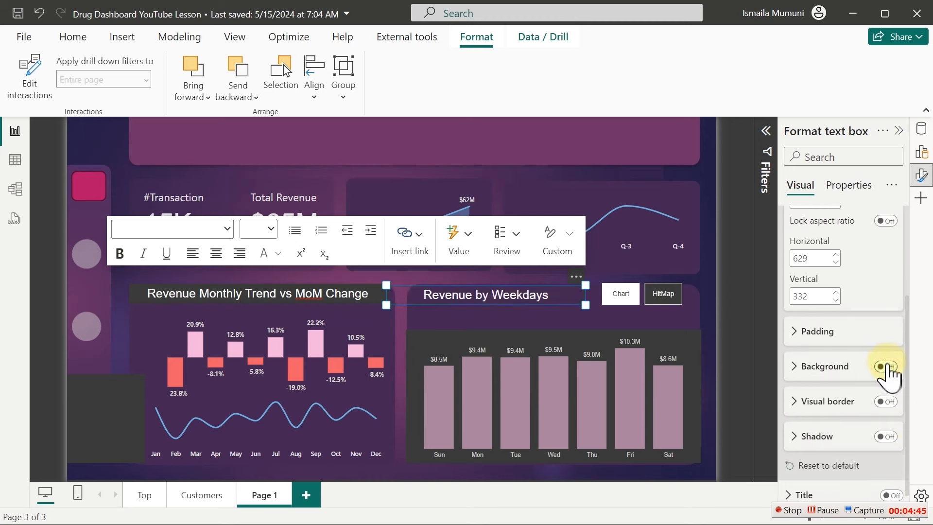
Step: Switch the weekday section to its HitMap view and turn off the background of the "Weekday Earning & Top-5 Drugs" title text box
{"action": "left_click", "coordinate": [624, 297]}
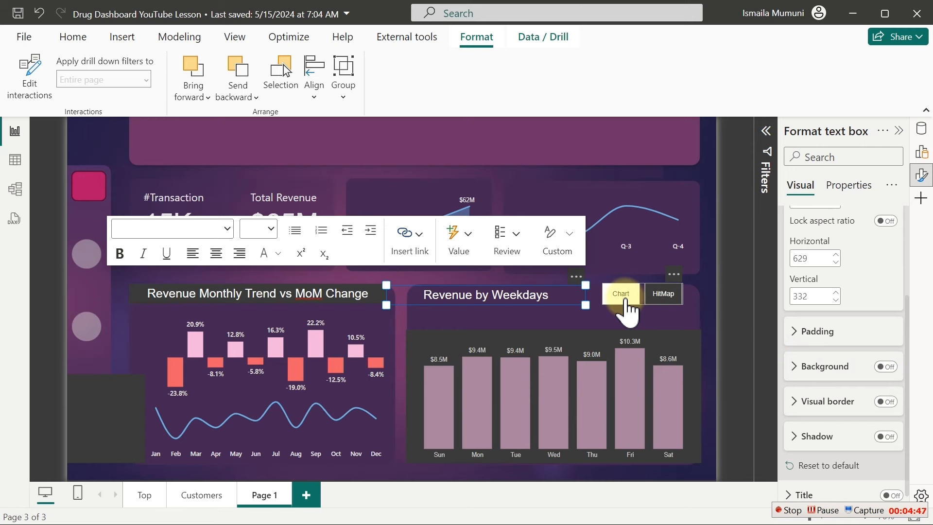
{"action": "left_click", "coordinate": [656, 298]}
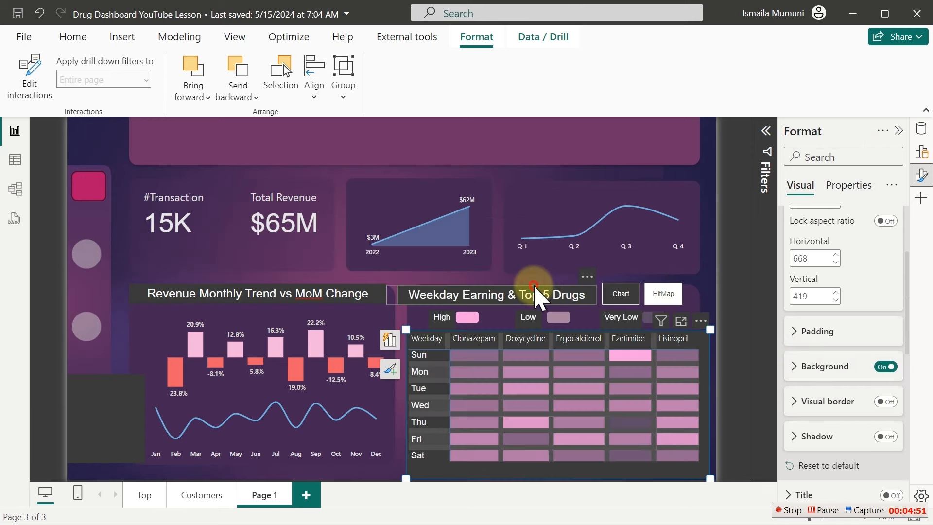
{"action": "left_click", "coordinate": [537, 294]}
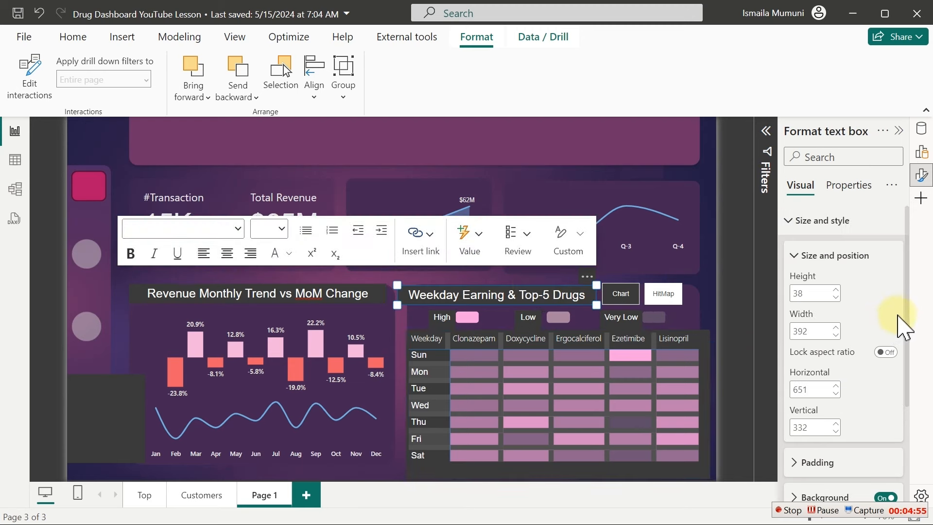
{"action": "scroll", "coordinate": [914, 341], "scroll_direction": "down", "scroll_amount": 3}
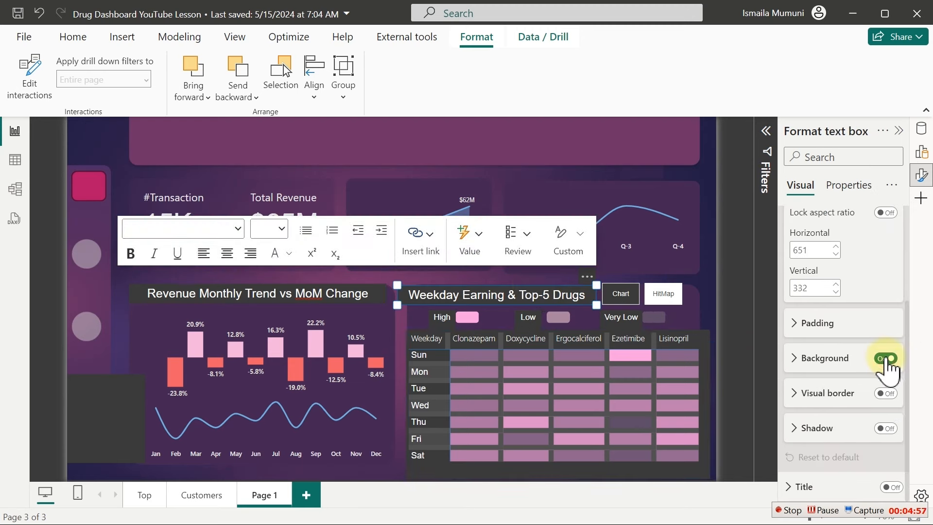
{"action": "left_click", "coordinate": [886, 359]}
{"action": "left_click", "coordinate": [631, 170]}
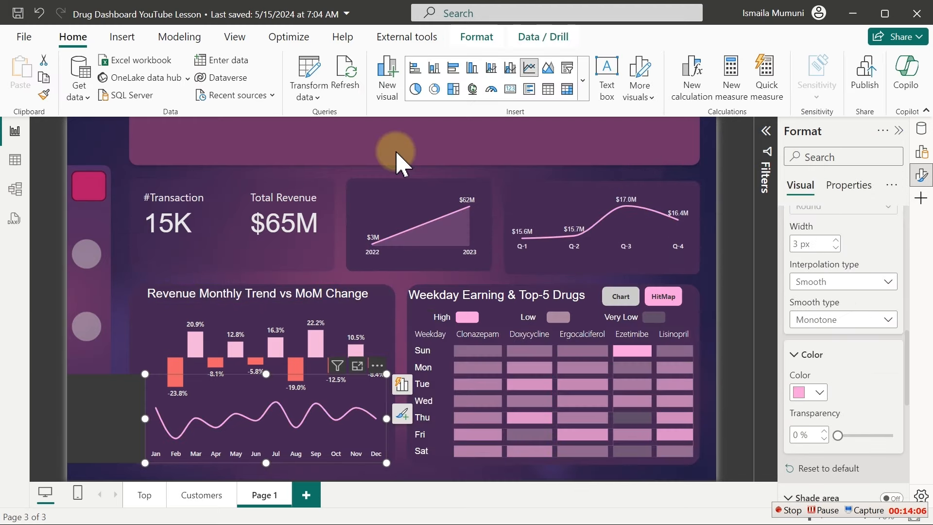
Step: Move the "Revenue Monthly Trend vs MoM Change" title slightly down within its panel
{"action": "left_click", "coordinate": [396, 160]}
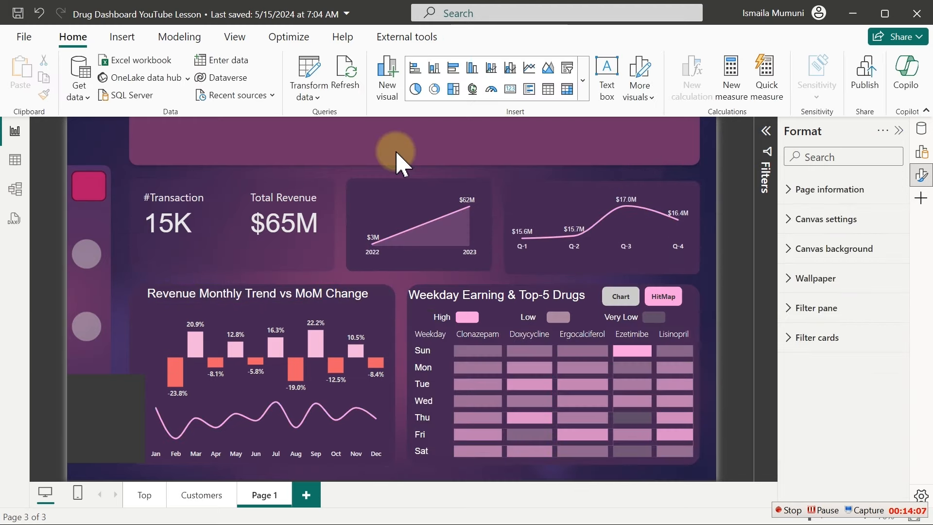
{"action": "left_click", "coordinate": [364, 306]}
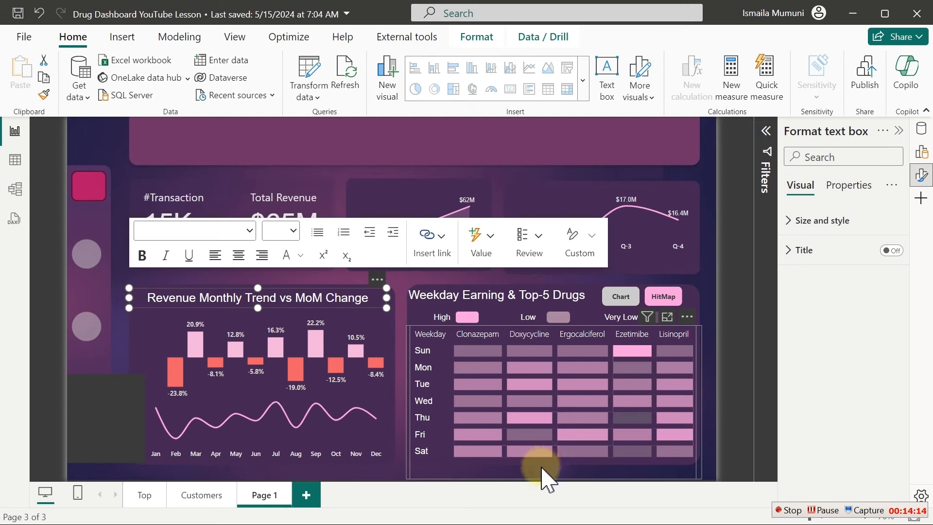
{"action": "left_click", "coordinate": [488, 146]}
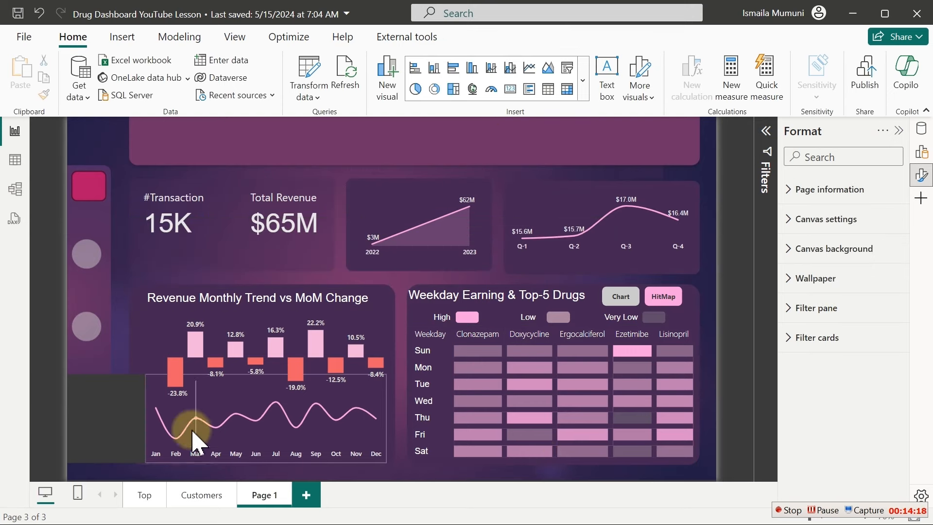
Step: Copy the "Drug Sales Report (Customer Analysis)" title and "Filter by Year:" text boxes from the Customers page to Page 1's header banner
{"action": "left_click", "coordinate": [199, 496]}
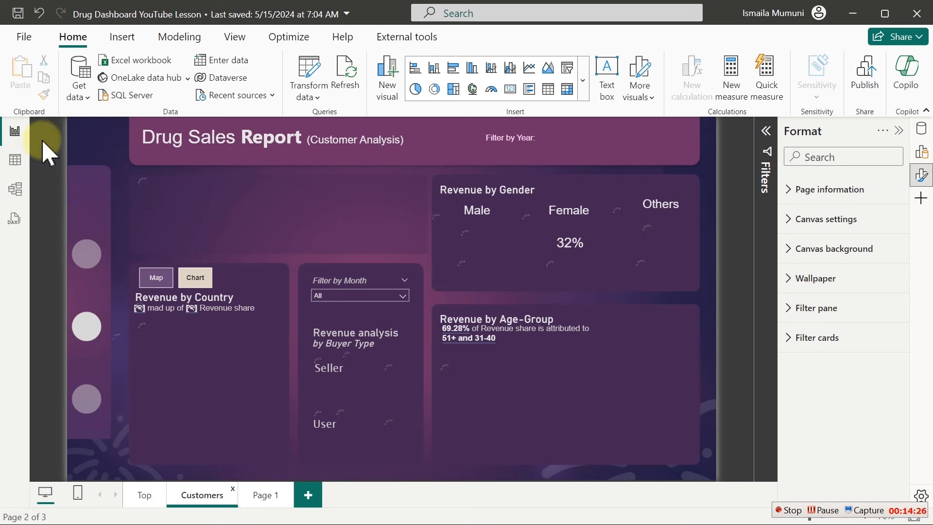
{"action": "left_click", "coordinate": [287, 154]}
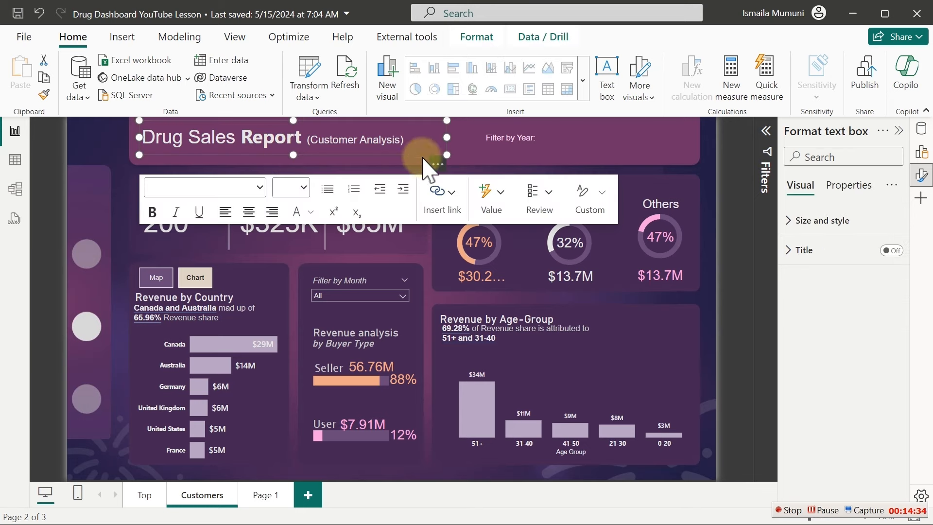
{"action": "left_click", "coordinate": [508, 157], "text": "ctrl"}
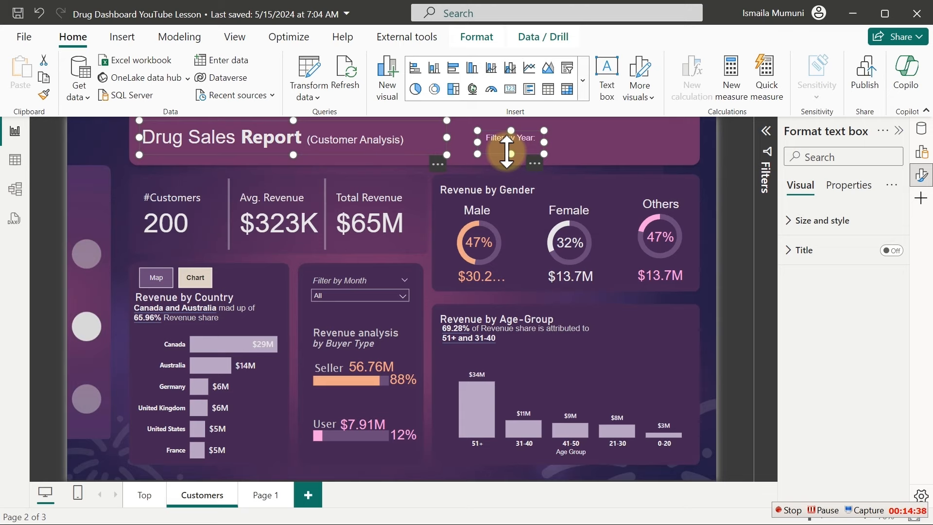
{"action": "left_click", "coordinate": [265, 495]}
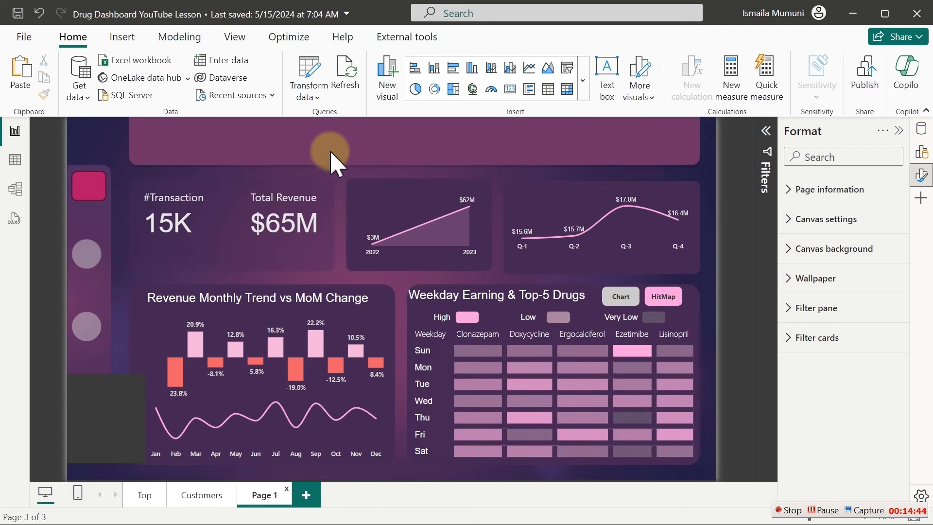
{"action": "left_click", "coordinate": [325, 155]}
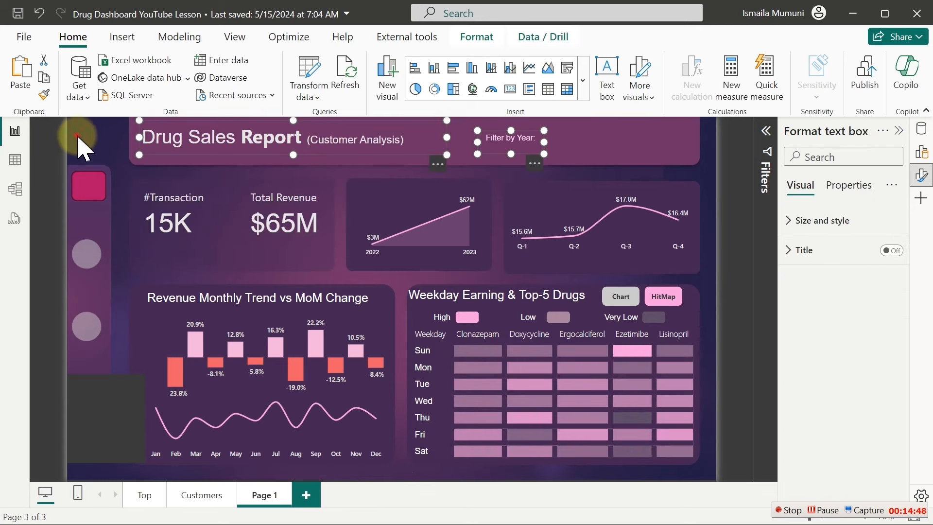
Step: Remove the empty dark text box covering the lowest circle of Page 1's navigation strip
{"action": "left_click", "coordinate": [103, 445]}
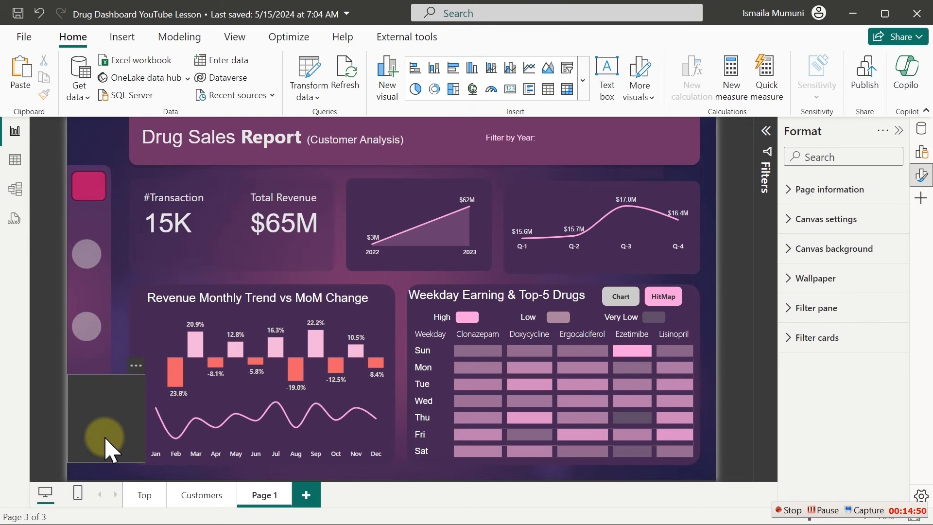
{"action": "left_click", "coordinate": [106, 450]}
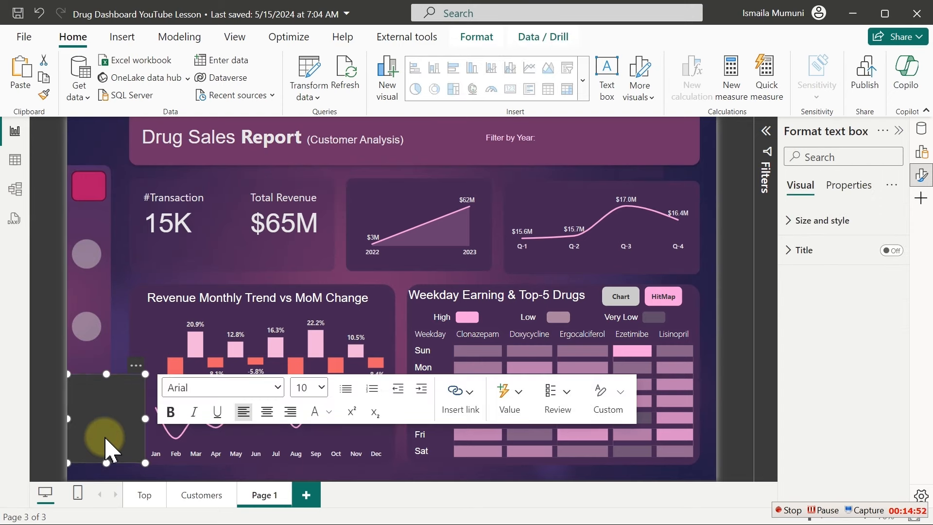
{"action": "left_click", "coordinate": [136, 365]}
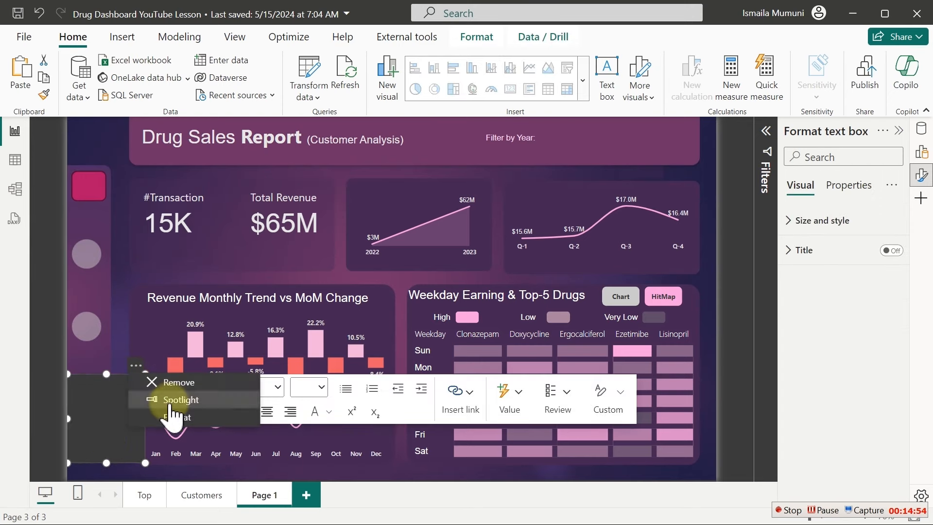
{"action": "left_click", "coordinate": [193, 383]}
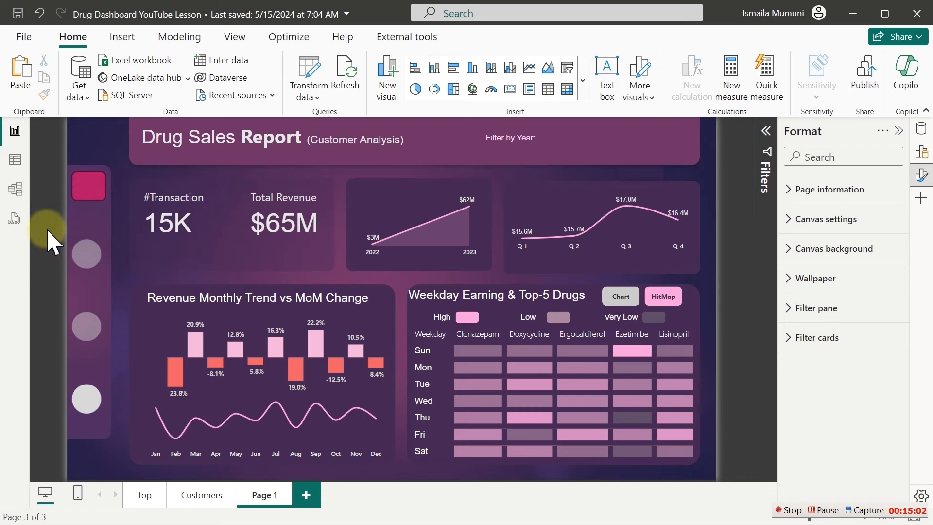
Step: Apply the pink-and-purple theme to the report and set Page 1's canvas background transparency to 0%
{"action": "left_click", "coordinate": [243, 35]}
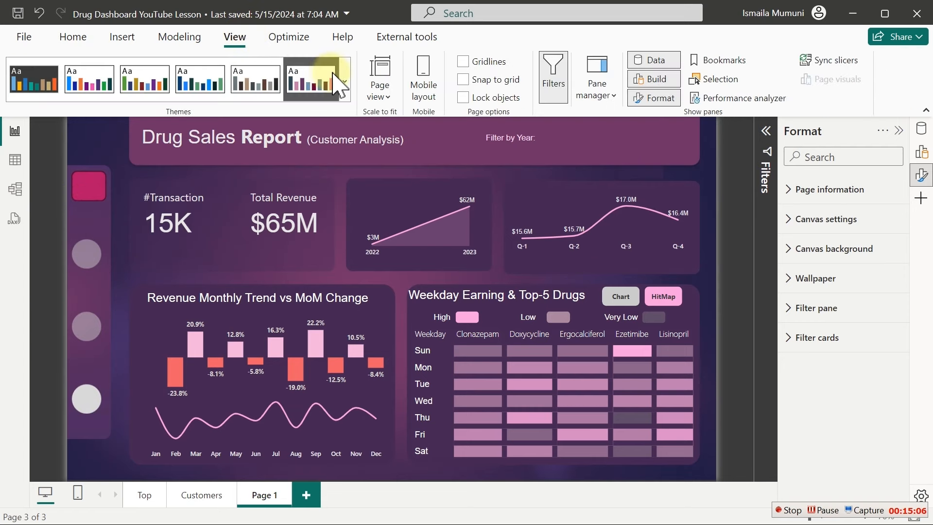
{"action": "left_click", "coordinate": [329, 74]}
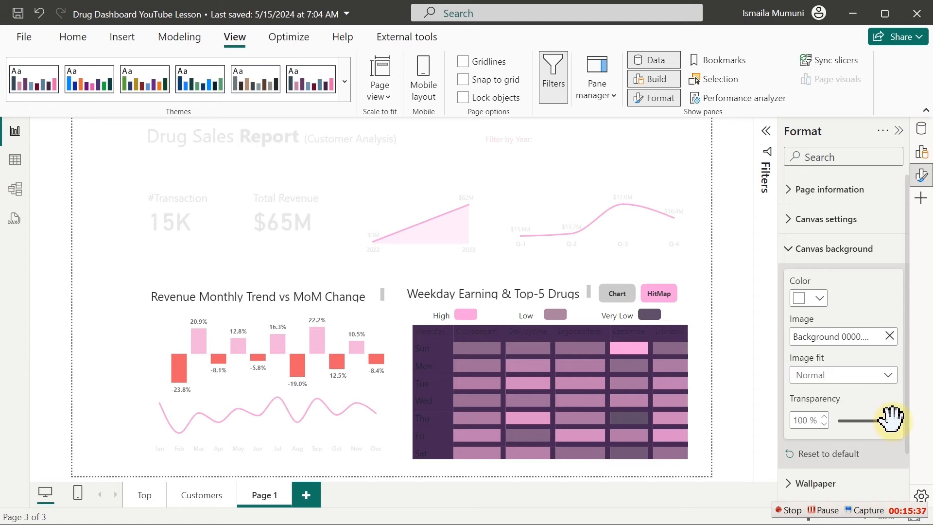
{"action": "left_click_drag", "start_coordinate": [893, 419], "coordinate": [785, 424]}
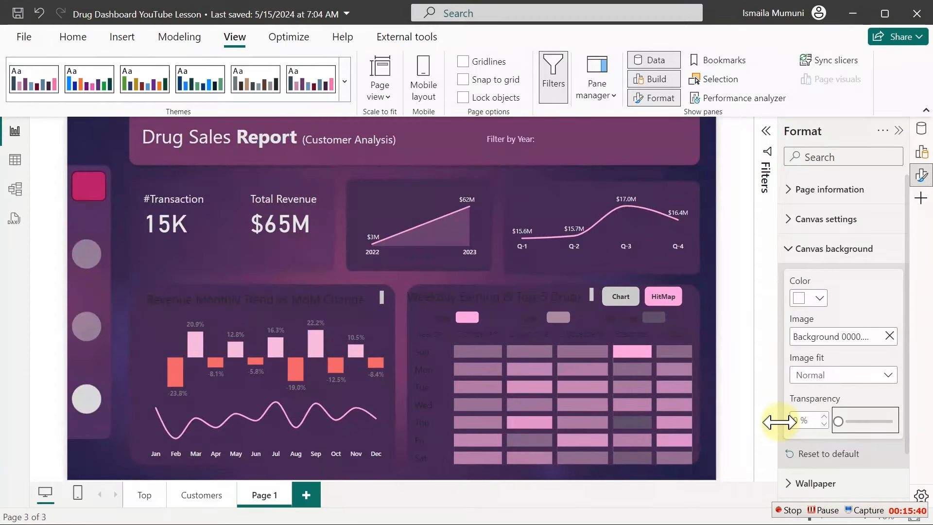
{"action": "left_click", "coordinate": [201, 495]}
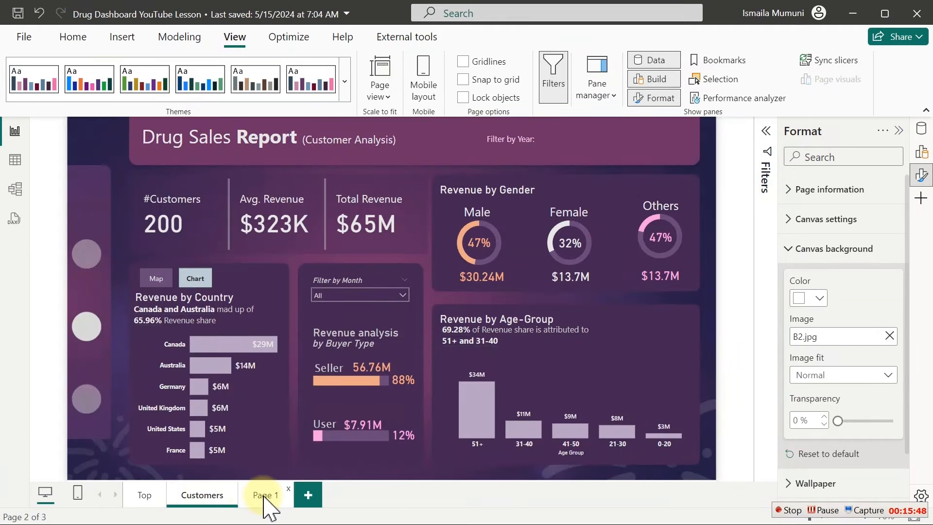
{"action": "left_click", "coordinate": [265, 496]}
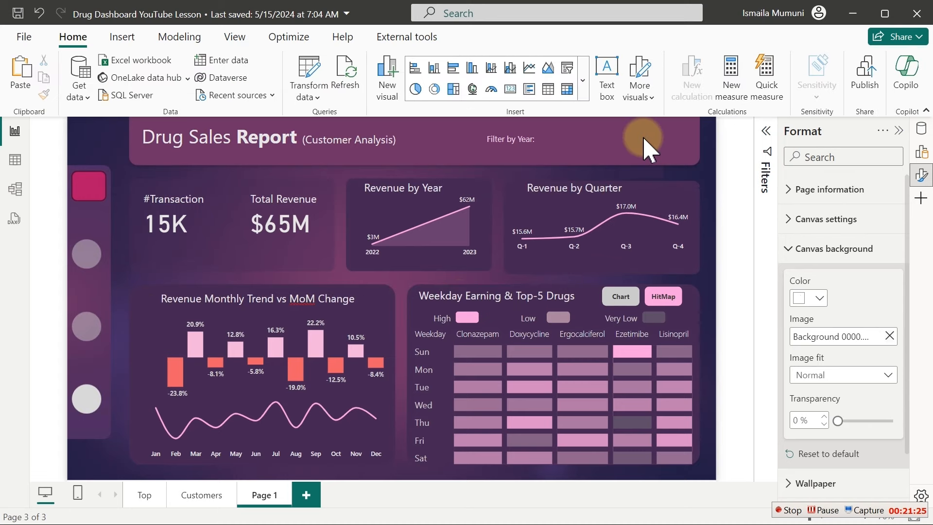
{"action": "left_click", "coordinate": [85, 183]}
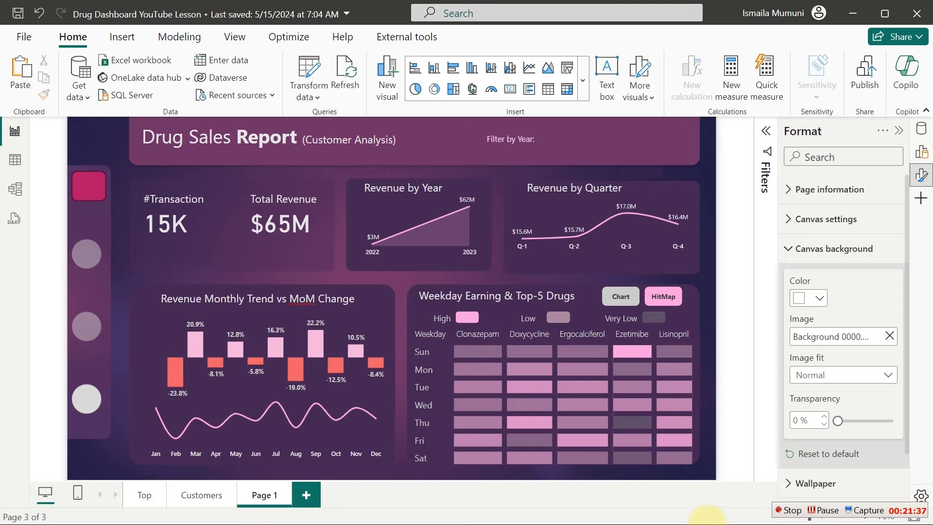
{"action": "left_click", "coordinate": [787, 510]}
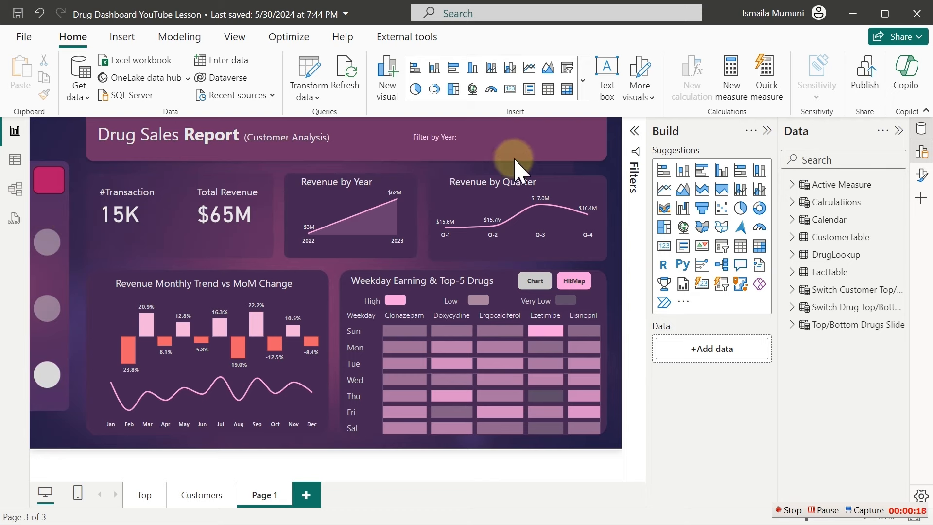
Step: Insert the new-style slicer visual on Page 1, place it below the Total Revenue card and enlarge it
{"action": "left_click", "coordinate": [585, 86]}
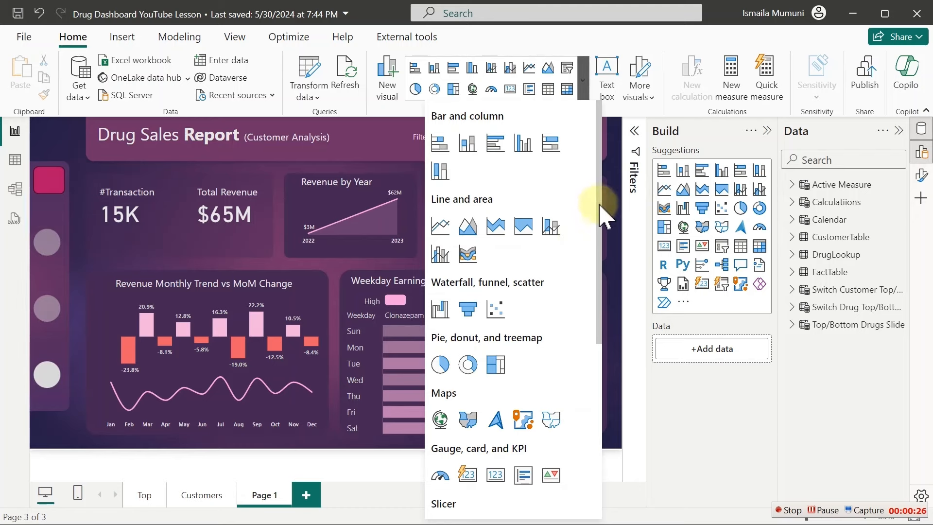
{"action": "left_click_drag", "start_coordinate": [601, 183], "coordinate": [601, 308]}
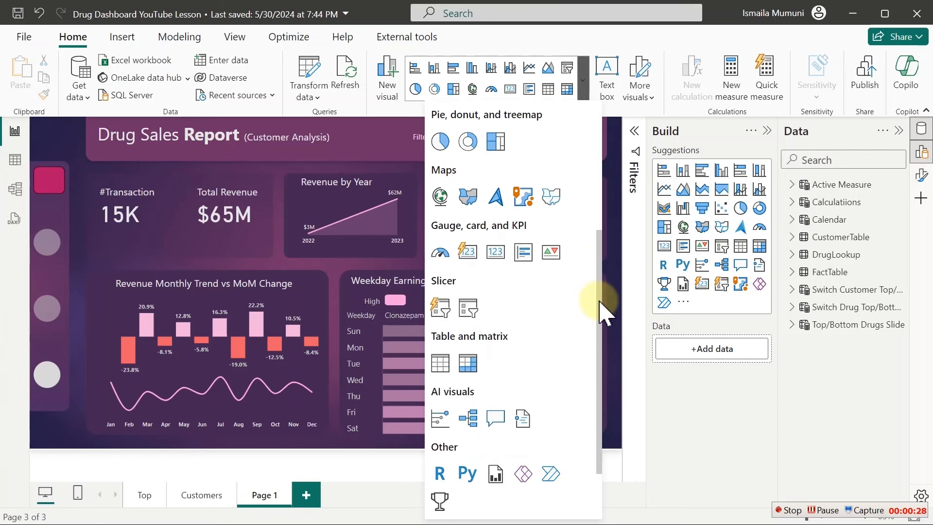
{"action": "left_click", "coordinate": [443, 307]}
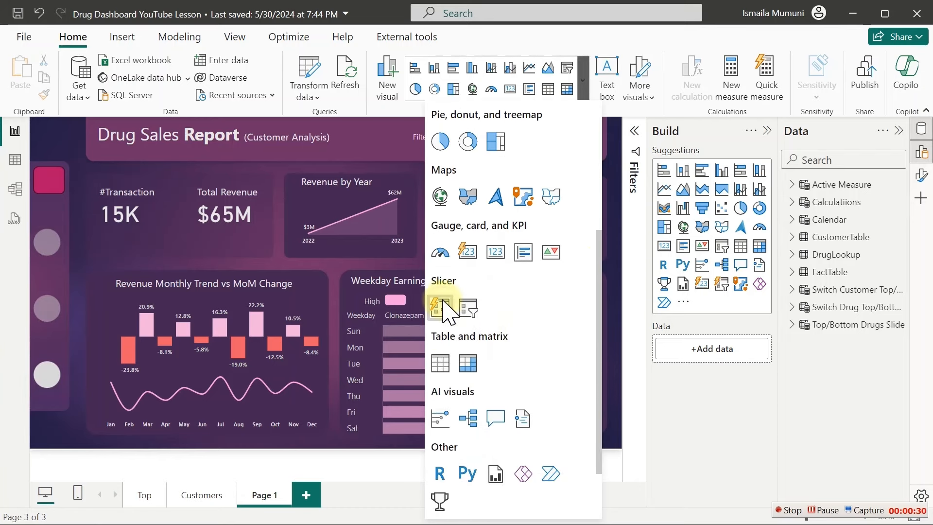
{"action": "left_click", "coordinate": [440, 306]}
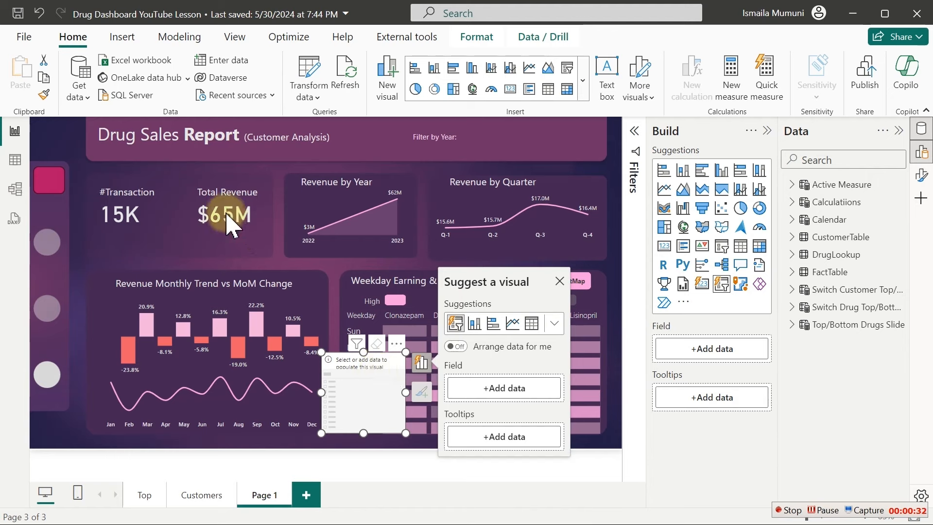
{"action": "left_click_drag", "start_coordinate": [228, 221], "coordinate": [229, 224]}
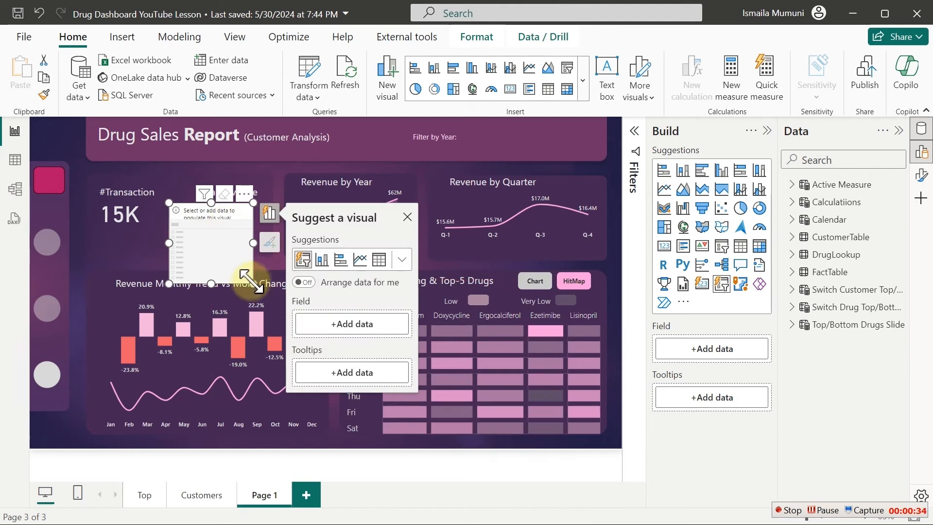
{"action": "left_click_drag", "start_coordinate": [253, 284], "coordinate": [310, 331]}
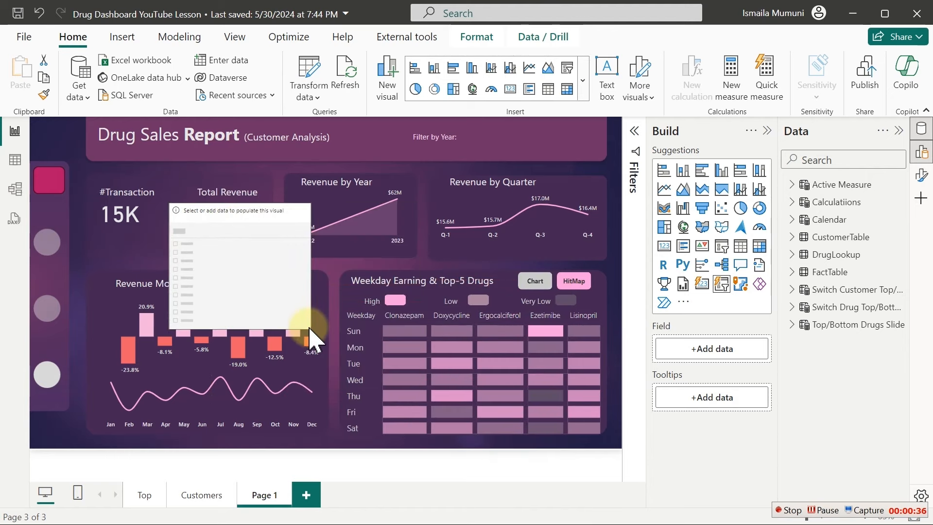
Step: Add CustomerTable's Country field to the new slicer and reshape the slicer narrower and taller
{"action": "left_click", "coordinate": [422, 326]}
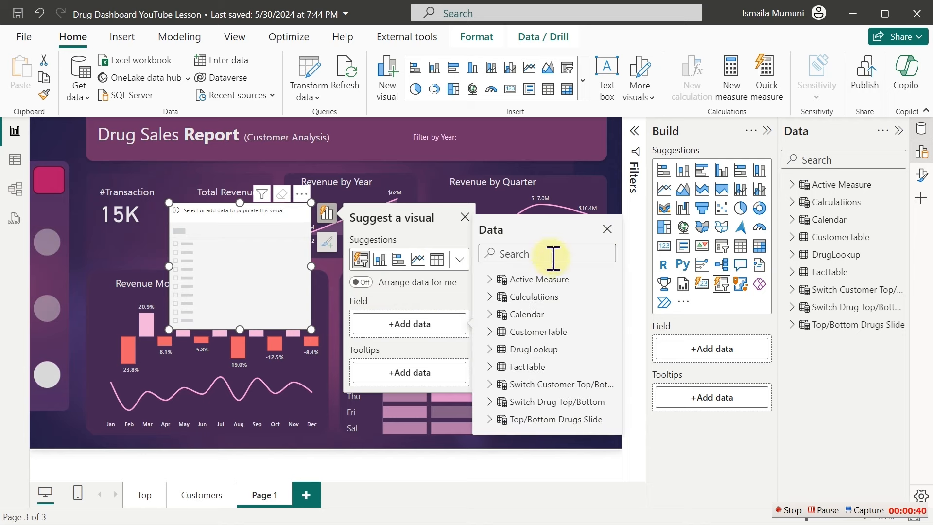
{"action": "type", "text": "countr"}
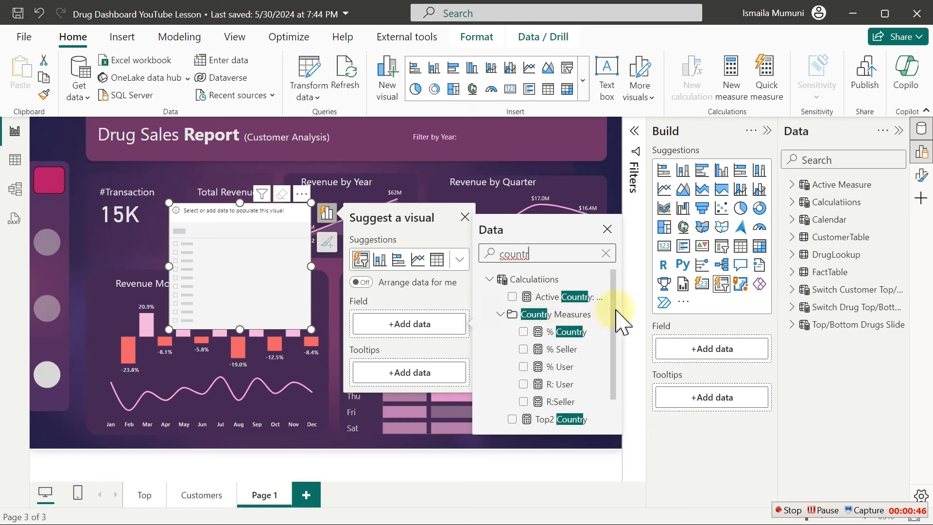
{"action": "scroll", "coordinate": [615, 361], "scroll_direction": "down", "scroll_amount": 2}
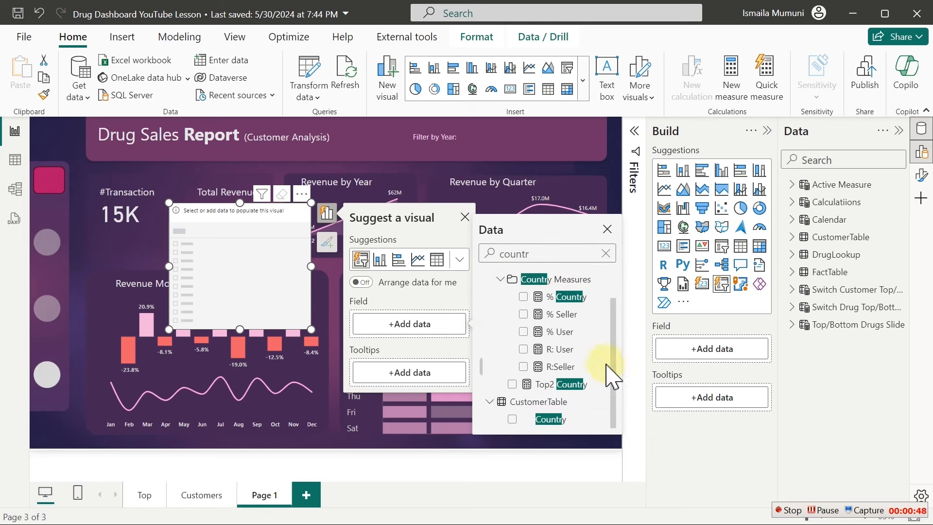
{"action": "left_click", "coordinate": [513, 419]}
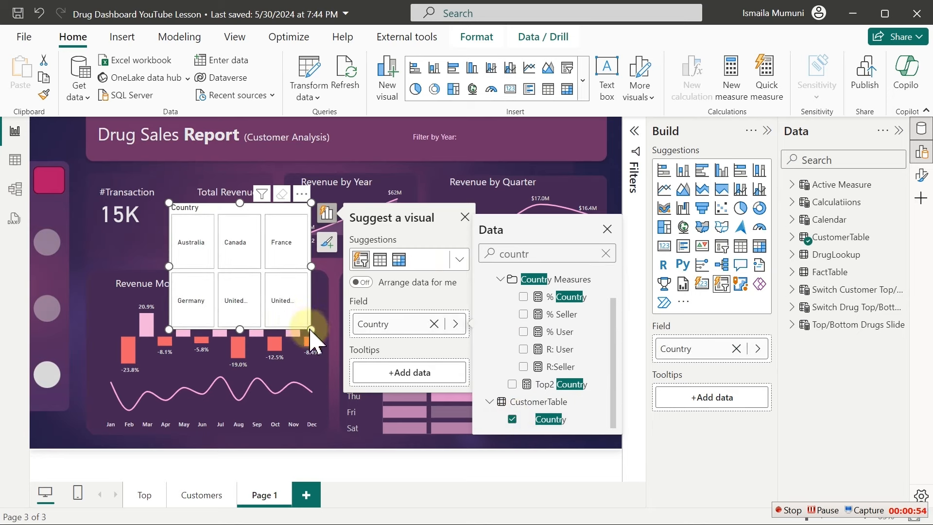
{"action": "left_click_drag", "start_coordinate": [312, 335], "coordinate": [263, 400]}
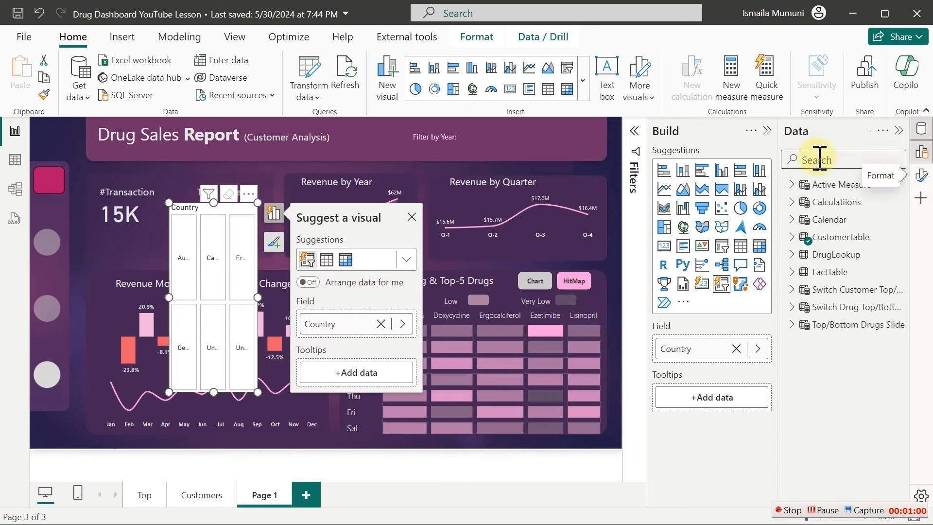
Step: Set the Country slicer's layout to 1 column shown and stretch the slicer upward towards the header
{"action": "left_click", "coordinate": [924, 146]}
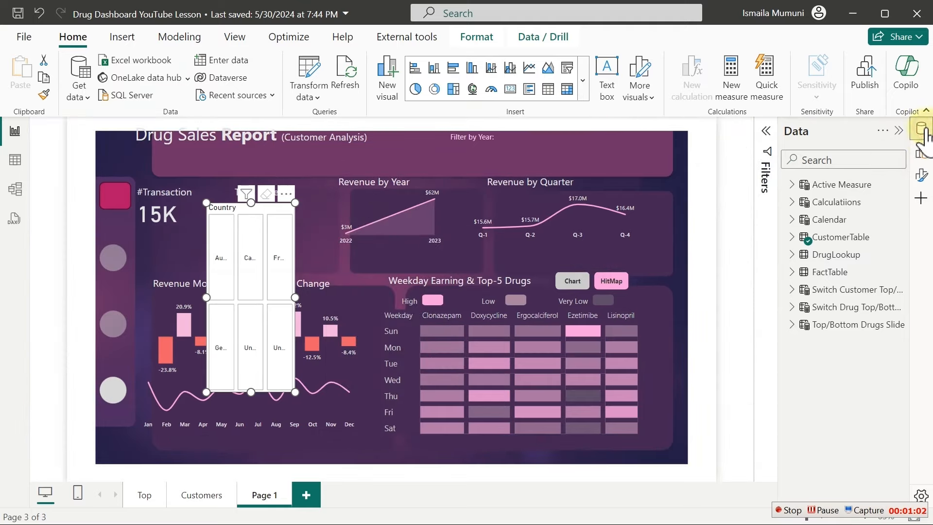
{"action": "left_click", "coordinate": [922, 128]}
{"action": "left_click", "coordinate": [922, 176]}
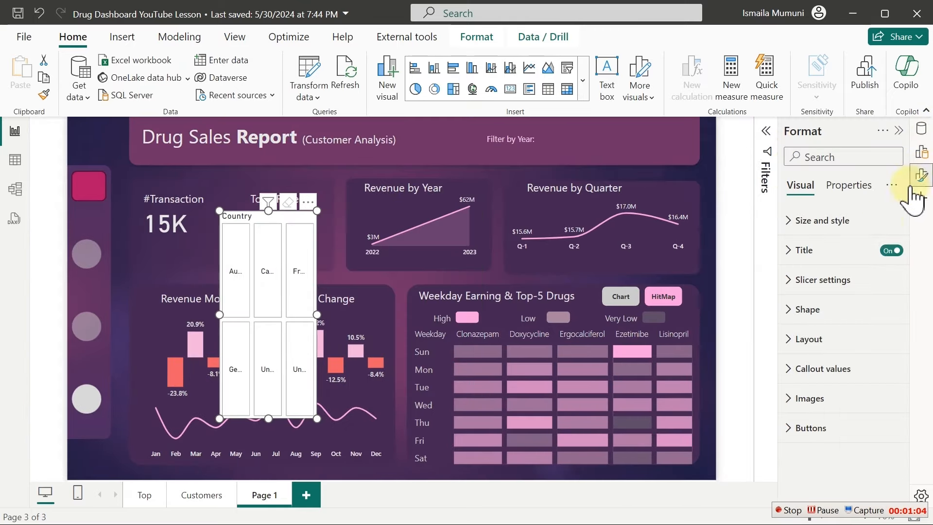
{"action": "left_click", "coordinate": [795, 345]}
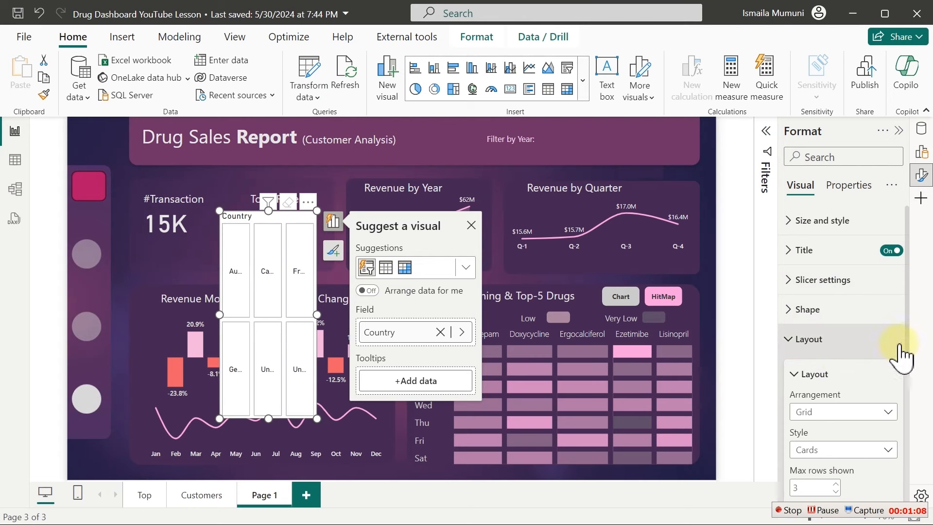
{"action": "left_click_drag", "start_coordinate": [907, 323], "coordinate": [902, 410]}
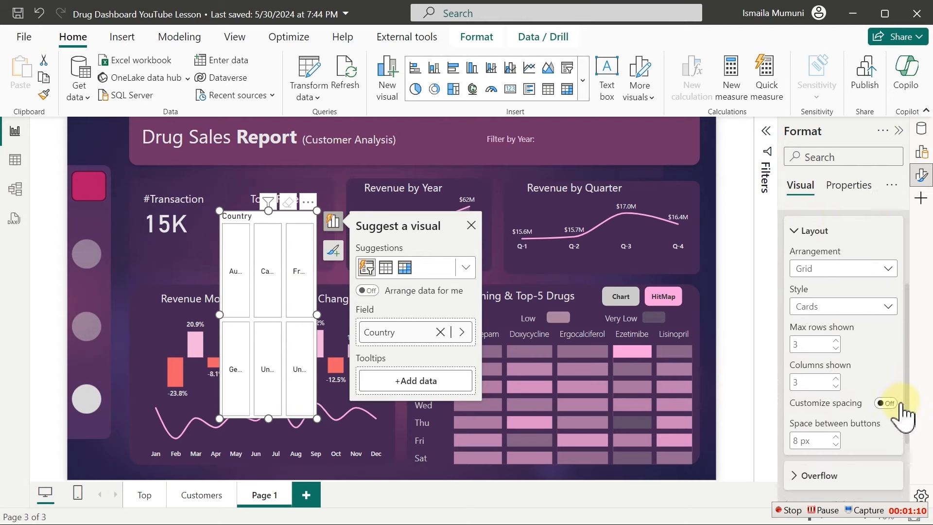
{"action": "left_click", "coordinate": [836, 379]}
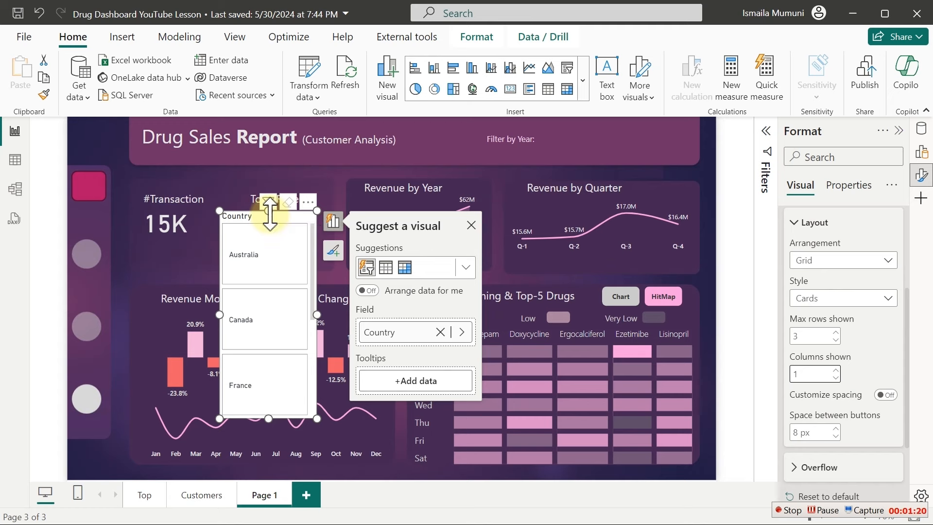
{"action": "left_click_drag", "start_coordinate": [271, 221], "coordinate": [268, 173]}
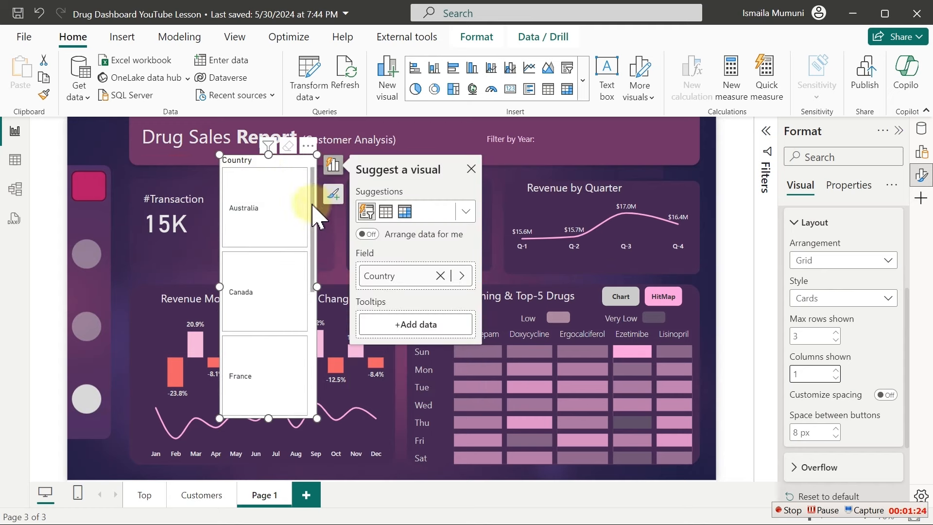
{"action": "left_click_drag", "start_coordinate": [313, 219], "coordinate": [300, 234]}
{"action": "scroll", "coordinate": [300, 233], "scroll_direction": "up", "scroll_amount": 2}
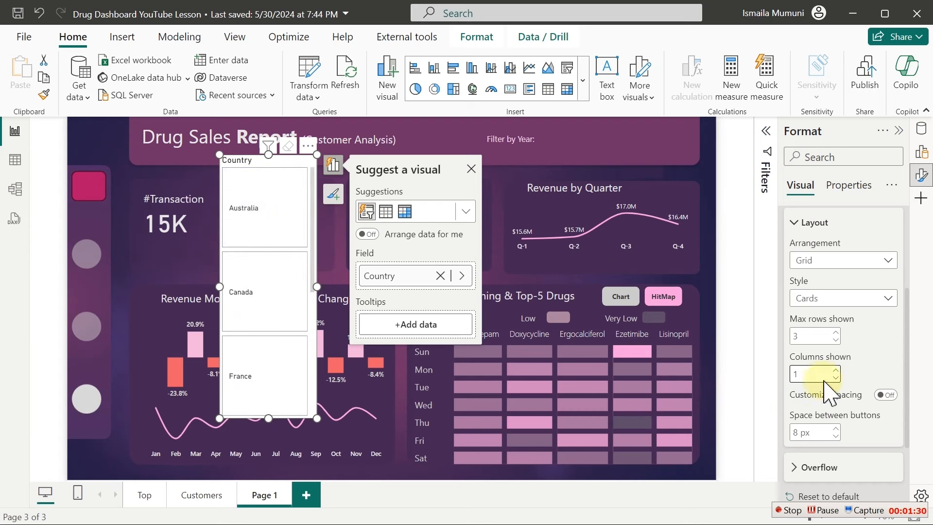
Step: Set the Country slicer's layout to 4 maximum rows and 2 columns, and shorten the slicer from below
{"action": "left_click", "coordinate": [836, 334]}
{"action": "left_click", "coordinate": [836, 371]}
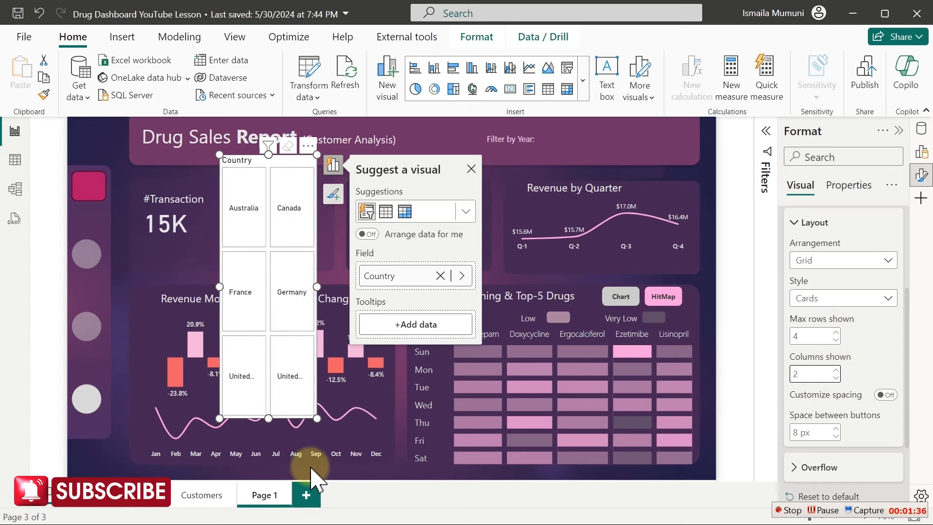
{"action": "left_click_drag", "start_coordinate": [269, 404], "coordinate": [276, 340]}
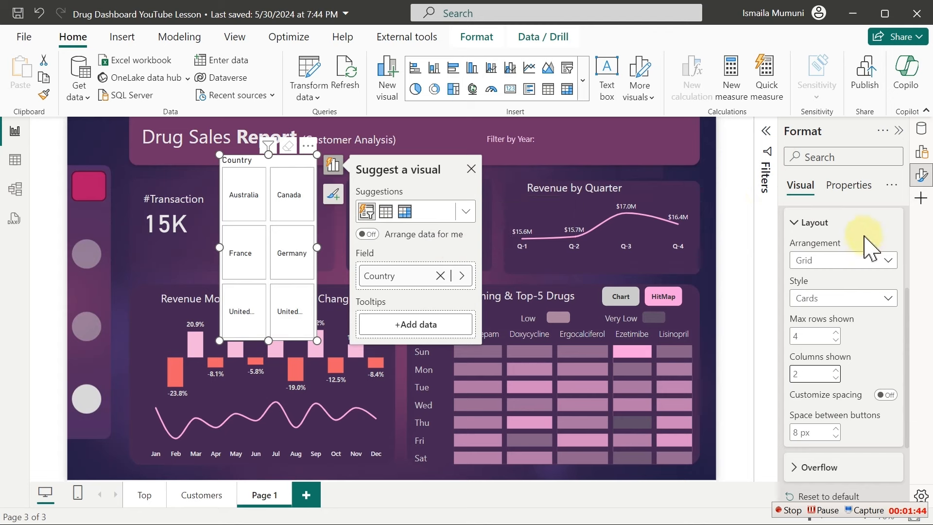
Step: Turn off the Country slicer's title and lower its upper edge to clear the report header
{"action": "left_click_drag", "start_coordinate": [909, 311], "coordinate": [896, 211]}
{"action": "left_click", "coordinate": [891, 251]}
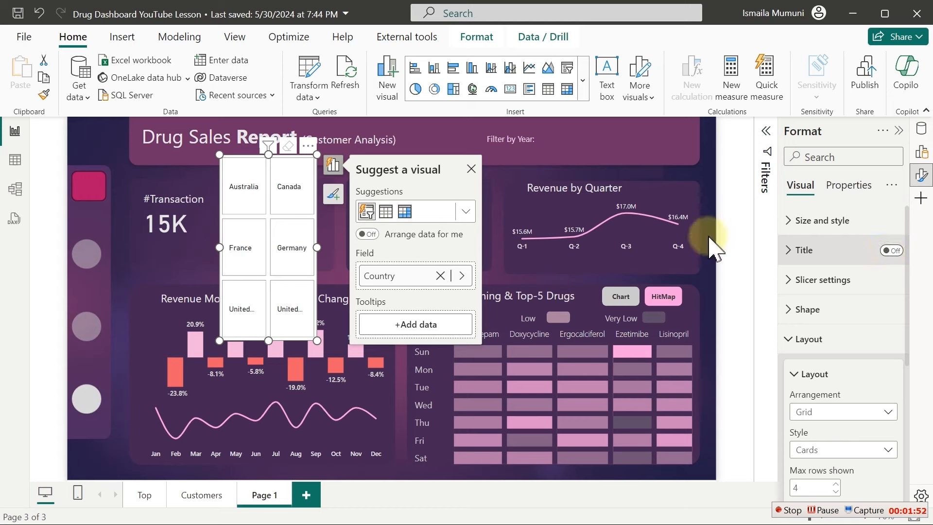
{"action": "left_click_drag", "start_coordinate": [265, 158], "coordinate": [266, 188]}
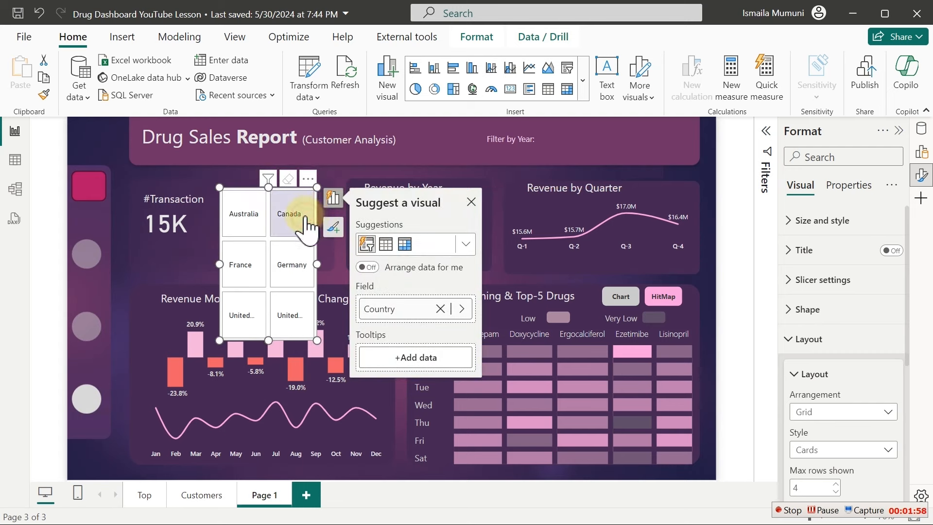
Step: Filter the page to Canada and place a copy of the Country slicer beside the original, over the Revenue by Year chart
{"action": "left_click", "coordinate": [306, 226]}
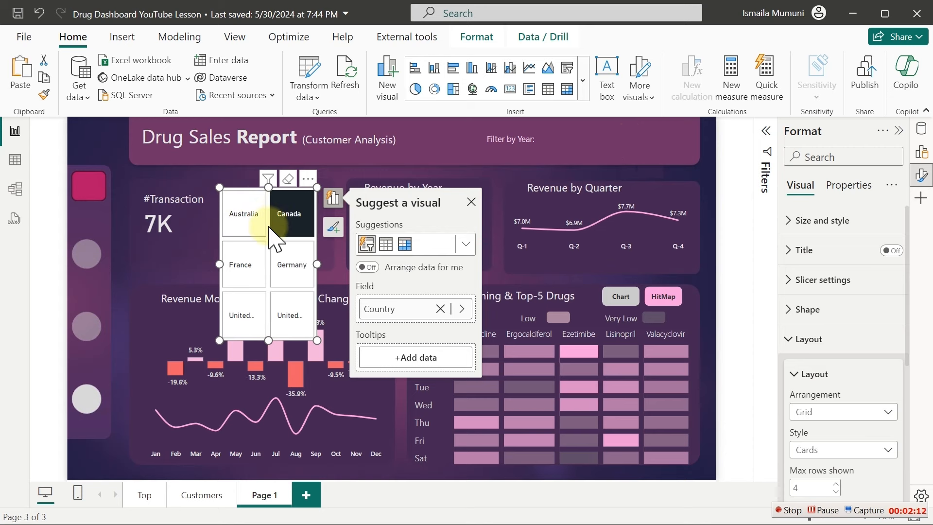
{"action": "key", "text": "ctrl+v"}
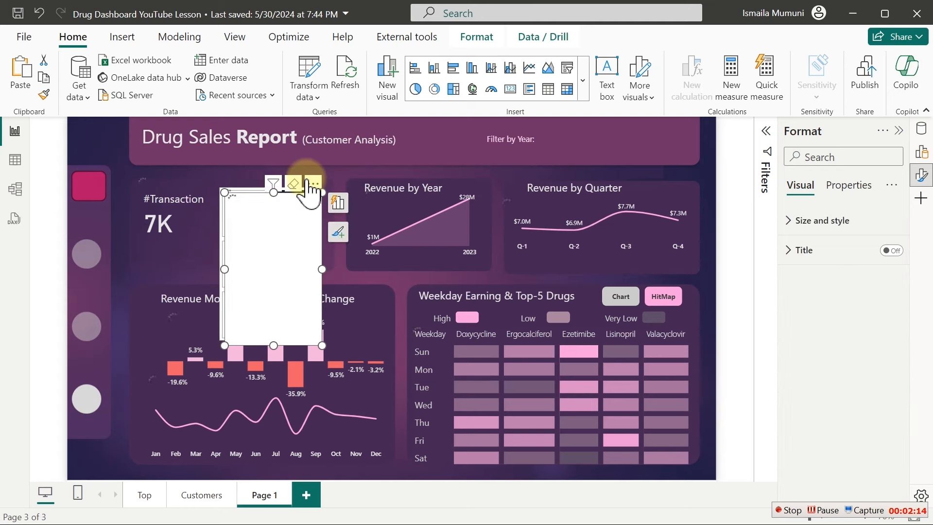
{"action": "left_click_drag", "start_coordinate": [313, 188], "coordinate": [496, 183]}
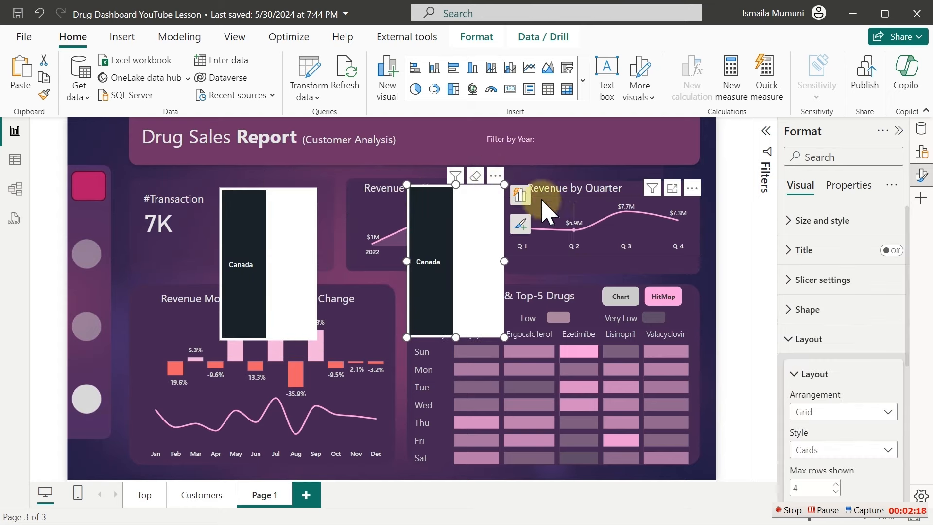
Step: Replace the copied slicer's Country field with CustomerTable's Gender field
{"action": "left_click", "coordinate": [520, 196]}
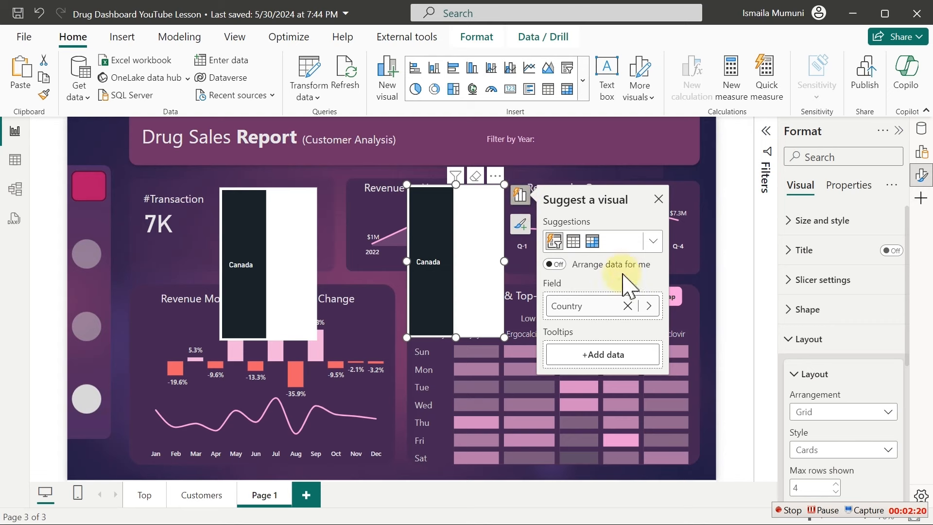
{"action": "left_click", "coordinate": [648, 306]}
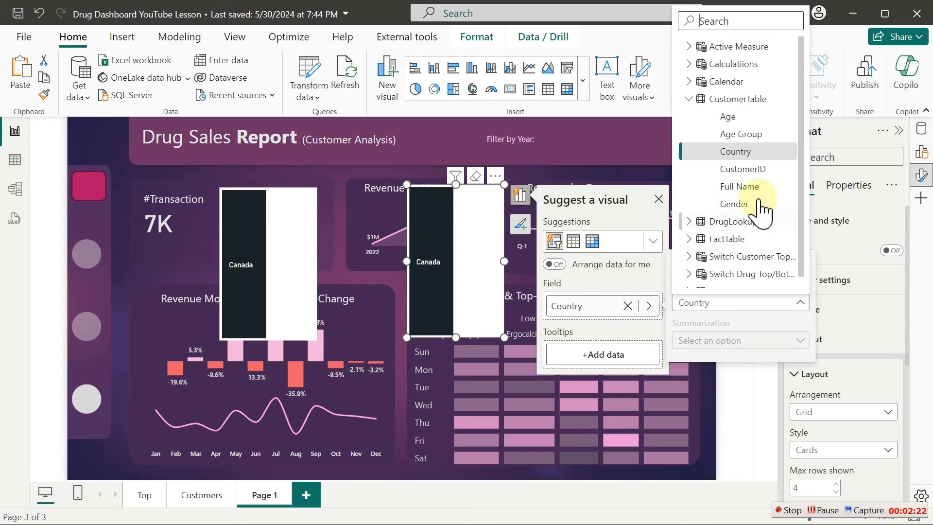
{"action": "left_click", "coordinate": [734, 205]}
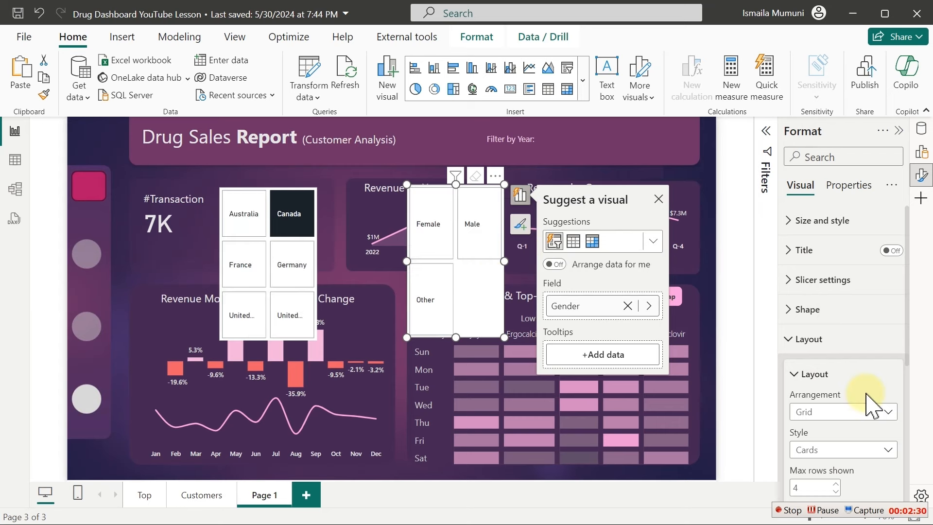
Step: Set the Gender slicer to 1 column shown, shorten it to fit its three options and move it just below the Revenue by Year chart
{"action": "scroll", "coordinate": [912, 355], "scroll_direction": "down", "scroll_amount": 2}
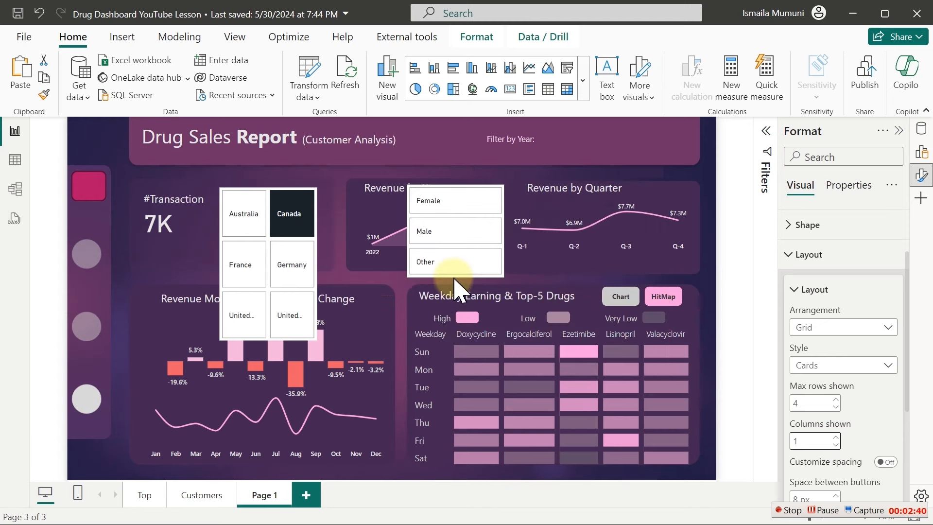
{"action": "left_click", "coordinate": [455, 275]}
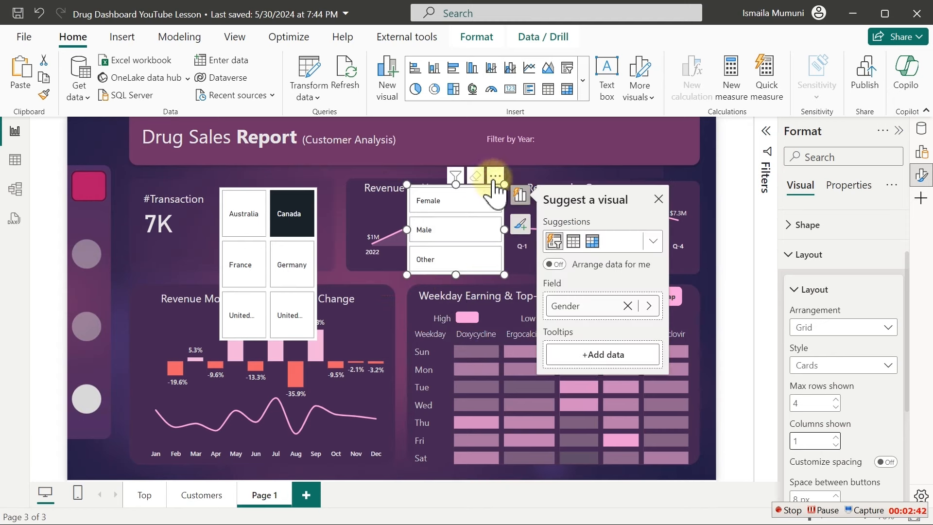
{"action": "left_click_drag", "start_coordinate": [494, 179], "coordinate": [469, 248]}
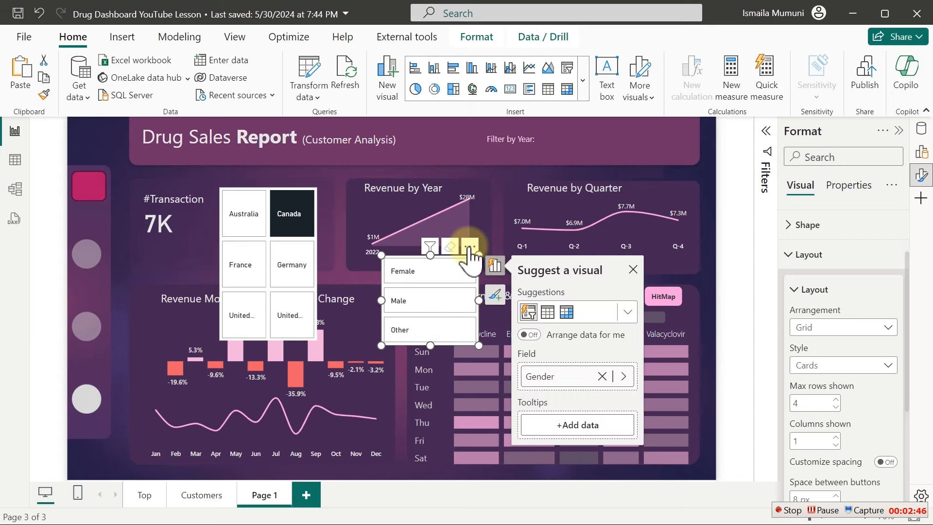
Step: Duplicate the Country slicer again and place the copy over the Revenue by Quarter chart
{"action": "left_click", "coordinate": [306, 204]}
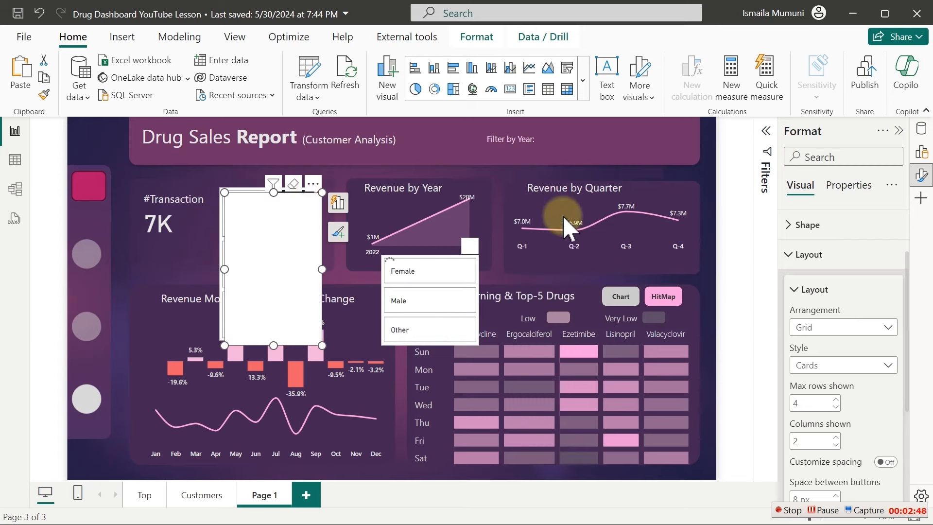
{"action": "key", "text": "ctrl+c"}
{"action": "key", "text": "ctrl+v"}
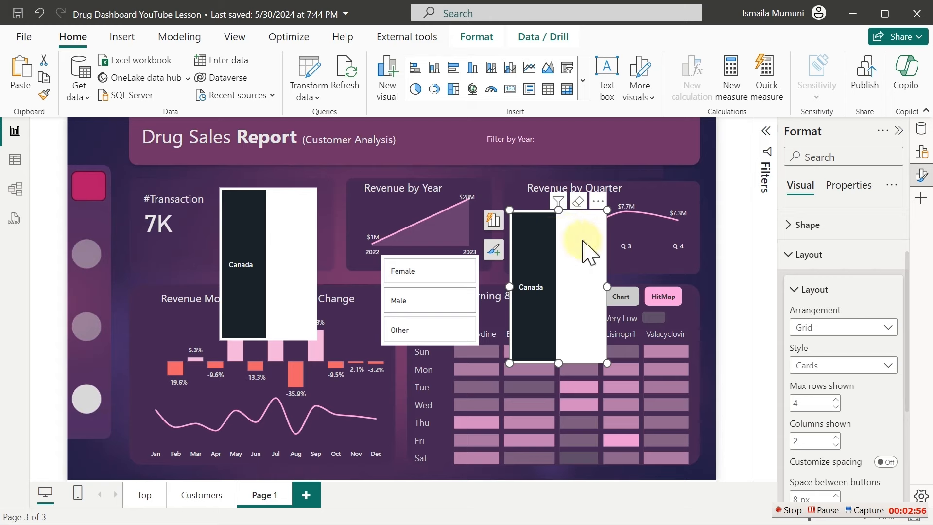
Step: Replace the new slicer copy's Country field with BuyerType from FactTable
{"action": "left_click", "coordinate": [920, 128]}
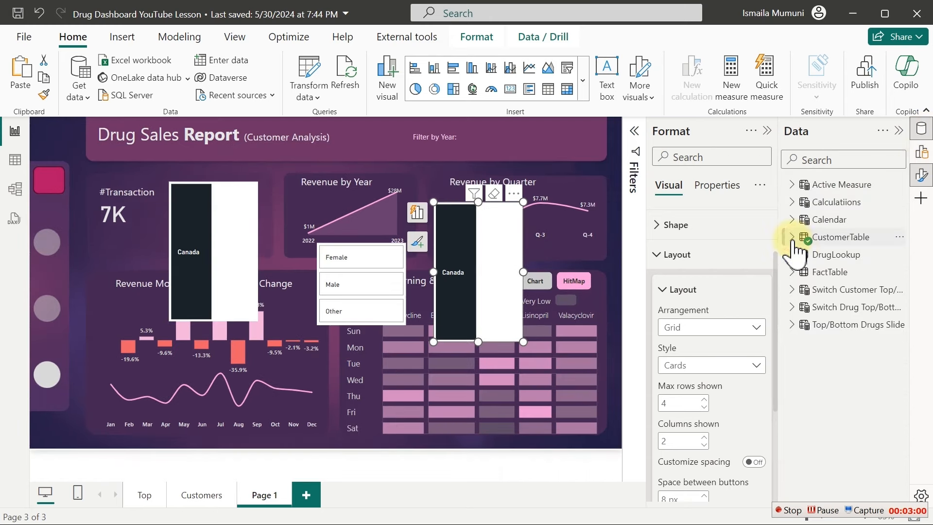
{"action": "left_click", "coordinate": [792, 238]}
{"action": "left_click", "coordinate": [815, 289]}
{"action": "left_click", "coordinate": [815, 290]}
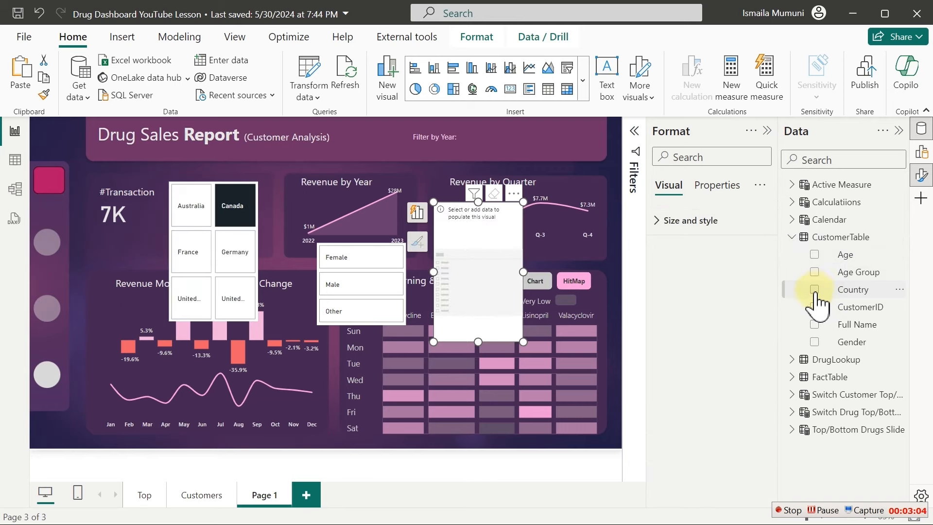
{"action": "left_click", "coordinate": [797, 238]}
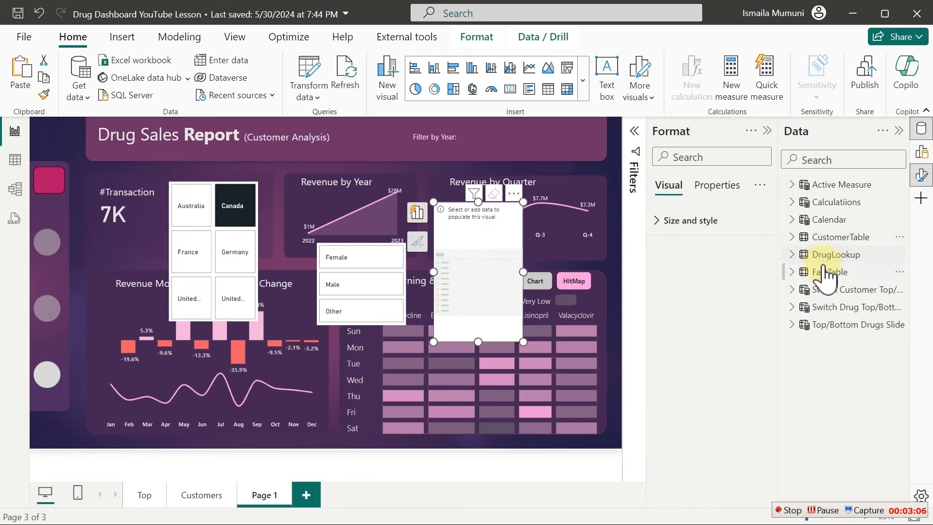
{"action": "left_click", "coordinate": [800, 275]}
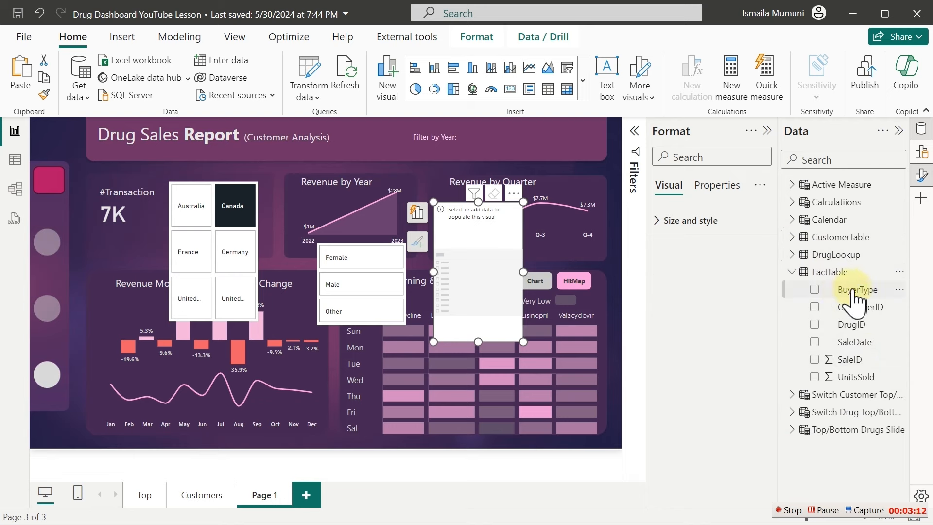
{"action": "left_click", "coordinate": [815, 290]}
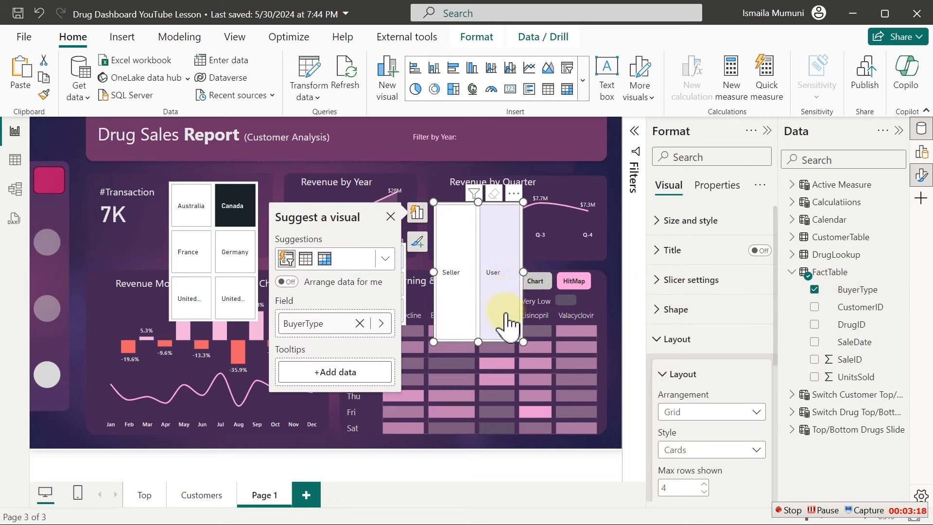
Step: Shorten the BuyerType slicer, move it into the header beside "Filter by Year:" and filter the page to Seller
{"action": "left_click_drag", "start_coordinate": [478, 341], "coordinate": [524, 134]}
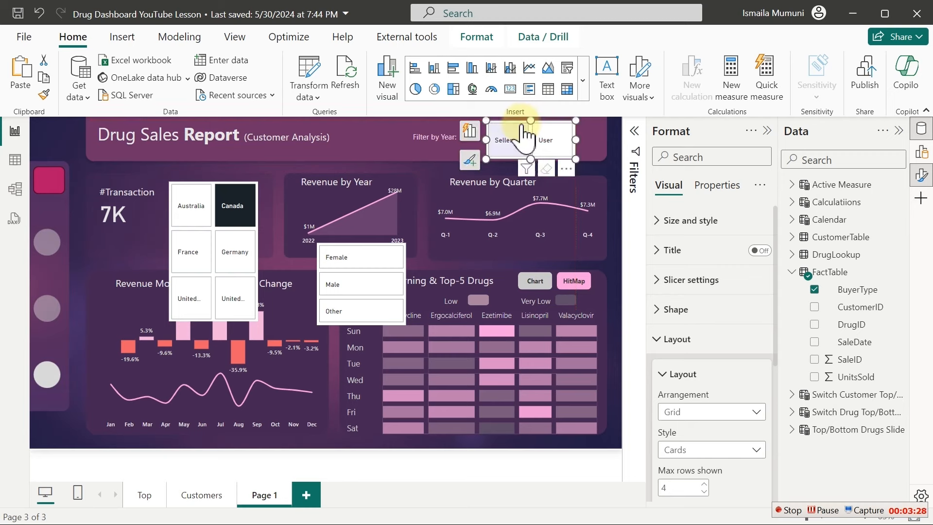
{"action": "left_click", "coordinate": [539, 141]}
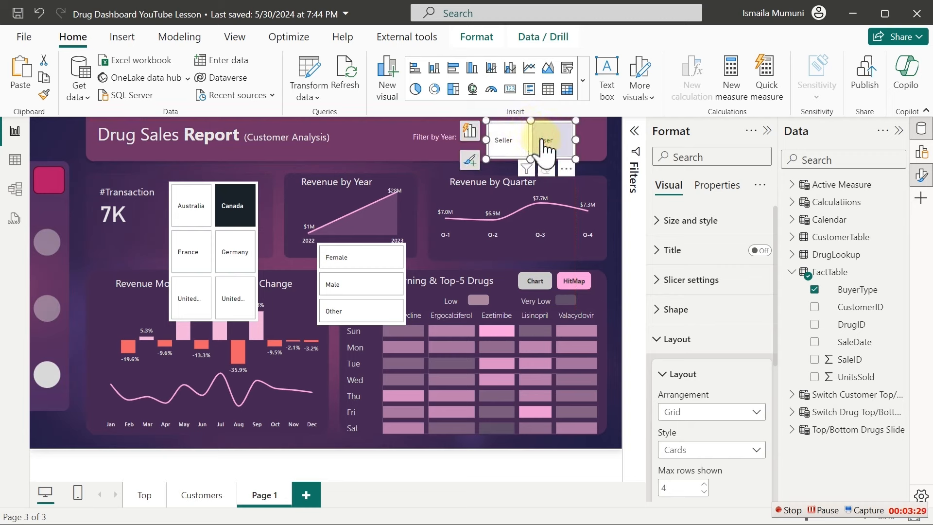
{"action": "left_click", "coordinate": [512, 143]}
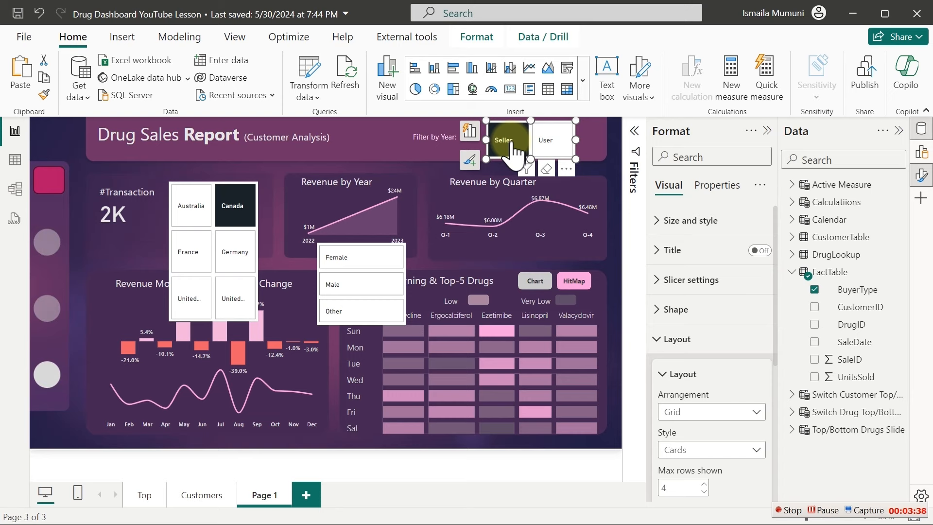
Step: Insert a blank button on Page 1
{"action": "left_click", "coordinate": [371, 146]}
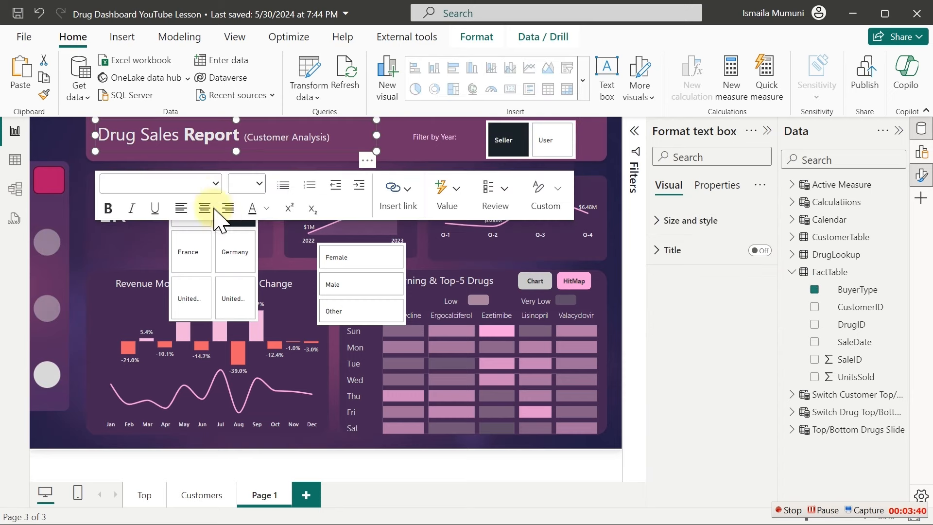
{"action": "left_click", "coordinate": [71, 140]}
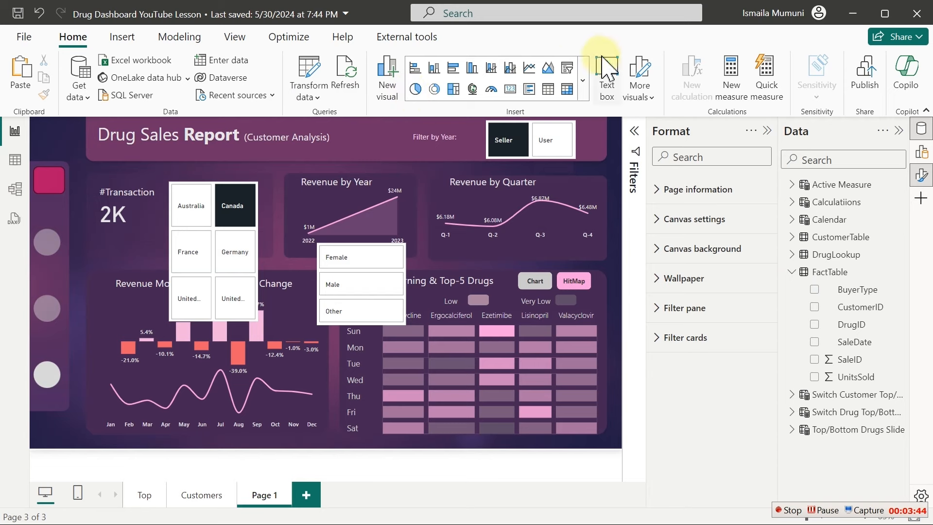
{"action": "left_click", "coordinate": [122, 39]}
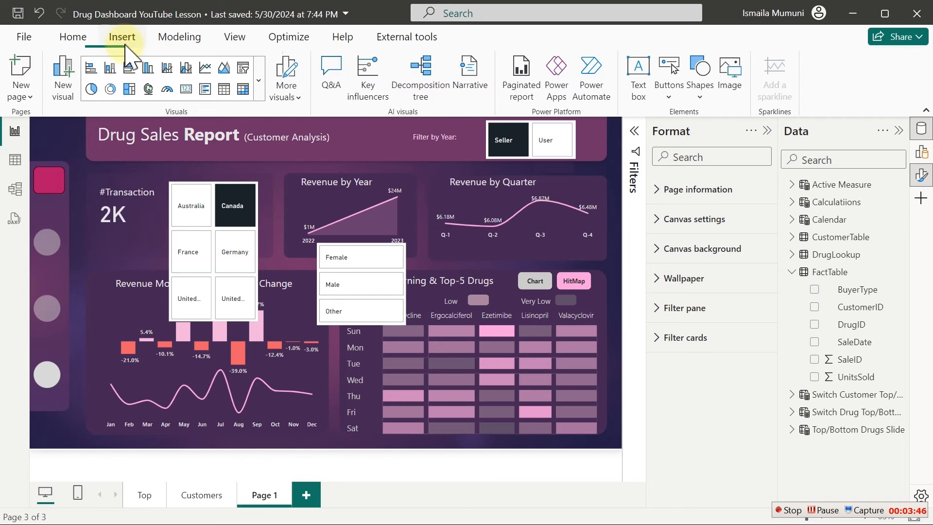
{"action": "left_click", "coordinate": [668, 97]}
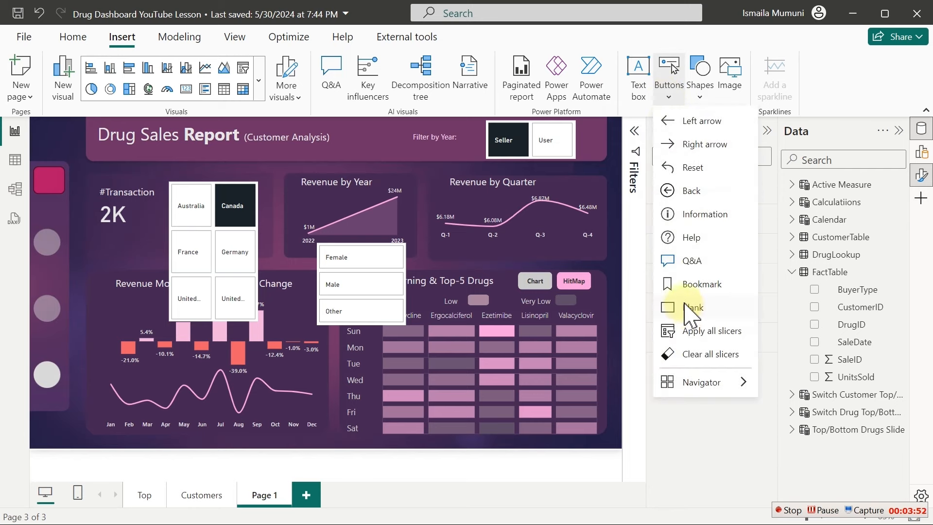
{"action": "left_click", "coordinate": [685, 304]}
{"action": "left_click", "coordinate": [689, 307]}
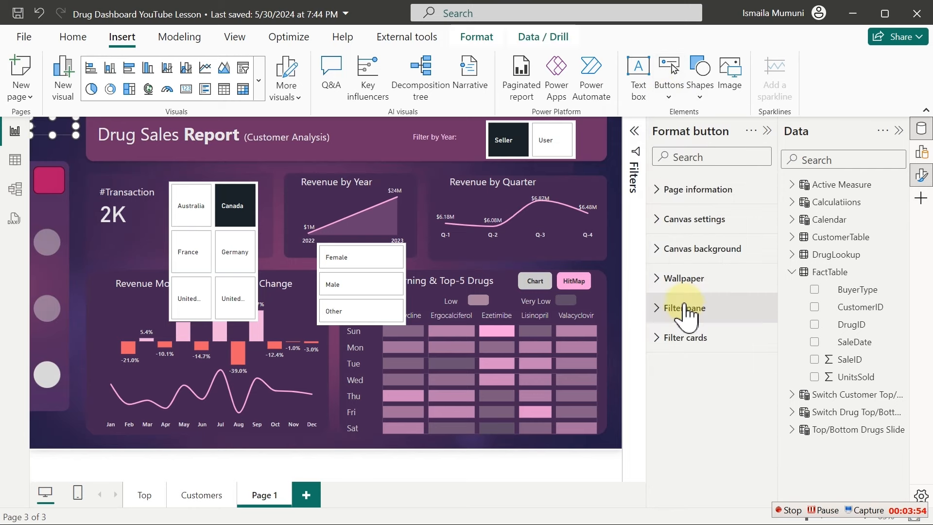
Step: Move the blank button onto the pink square in the dashboard's side panel and size it to fit the square
{"action": "left_click_drag", "start_coordinate": [62, 125], "coordinate": [73, 209]}
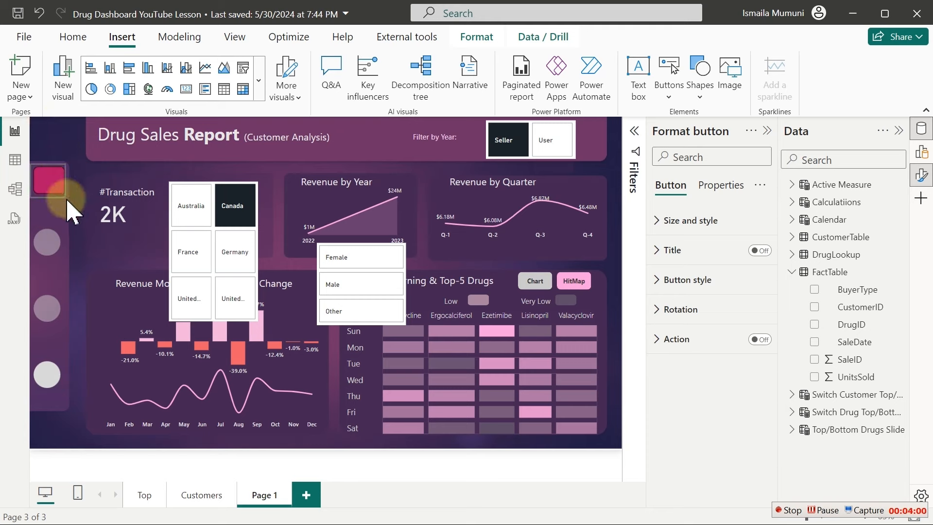
{"action": "left_click", "coordinate": [67, 198]}
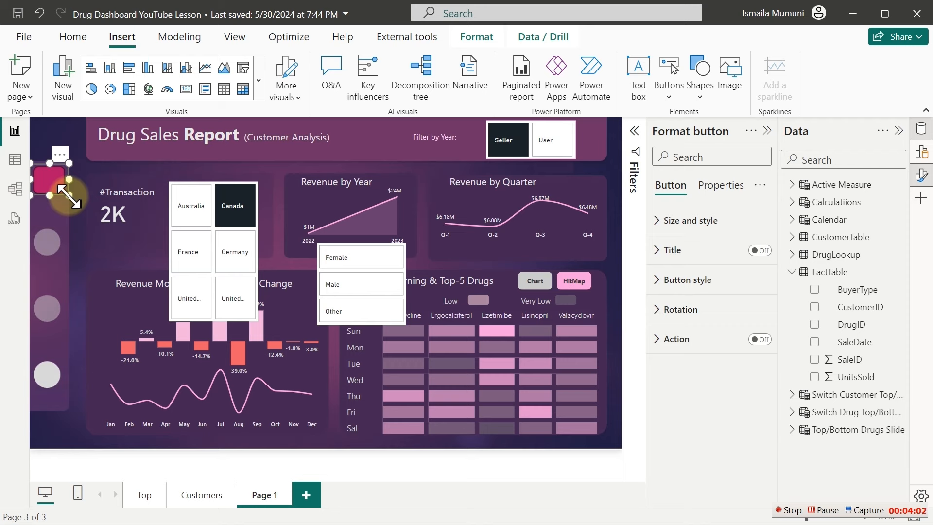
{"action": "left_click", "coordinate": [66, 141]}
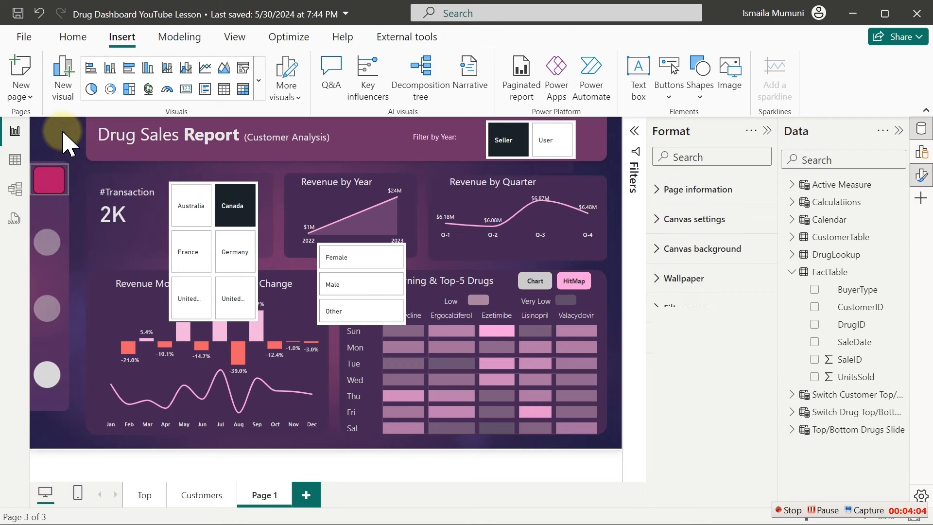
Step: Turn off the border and the icon in the blank button's style
{"action": "left_click", "coordinate": [48, 187]}
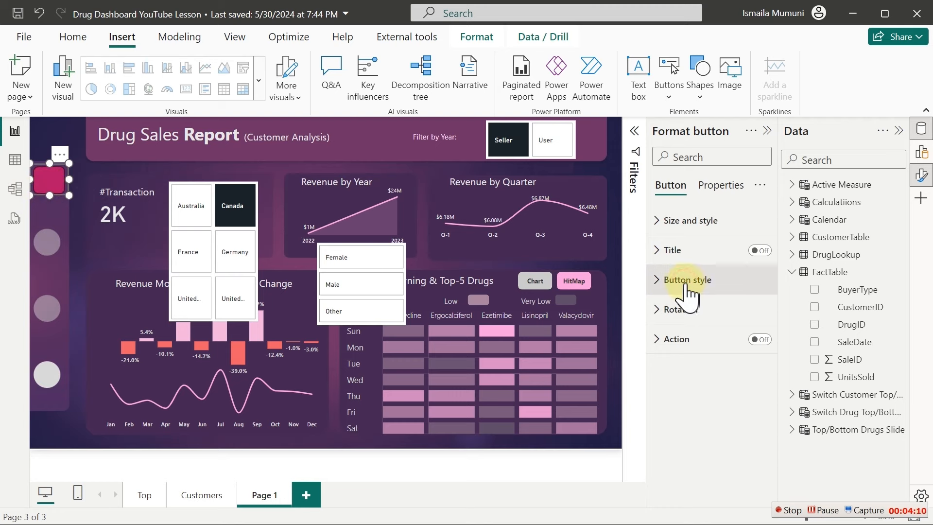
{"action": "left_click", "coordinate": [687, 287]}
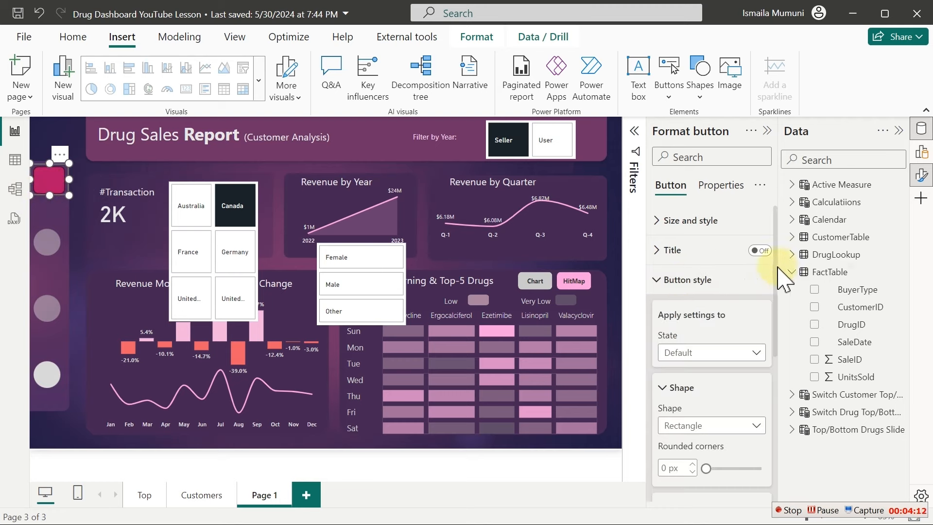
{"action": "scroll", "coordinate": [778, 268], "scroll_direction": "down", "scroll_amount": 5}
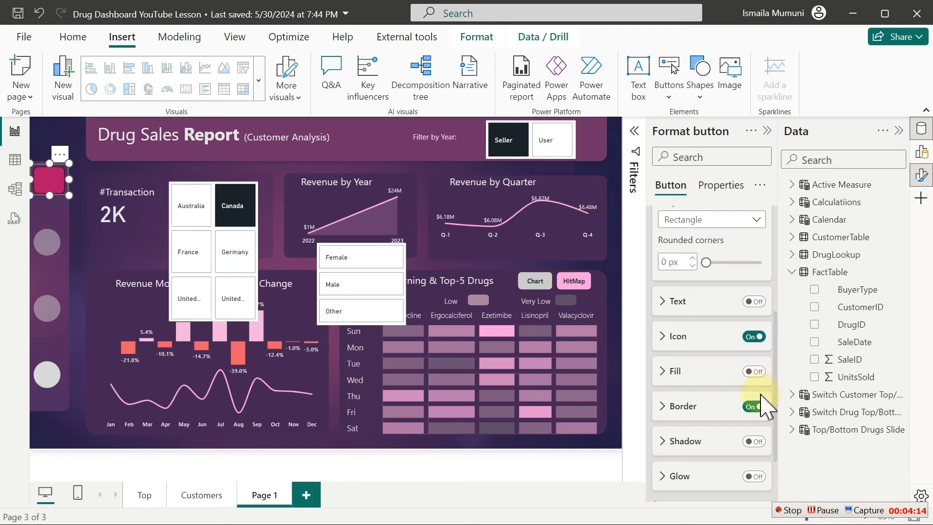
{"action": "left_click", "coordinate": [757, 403]}
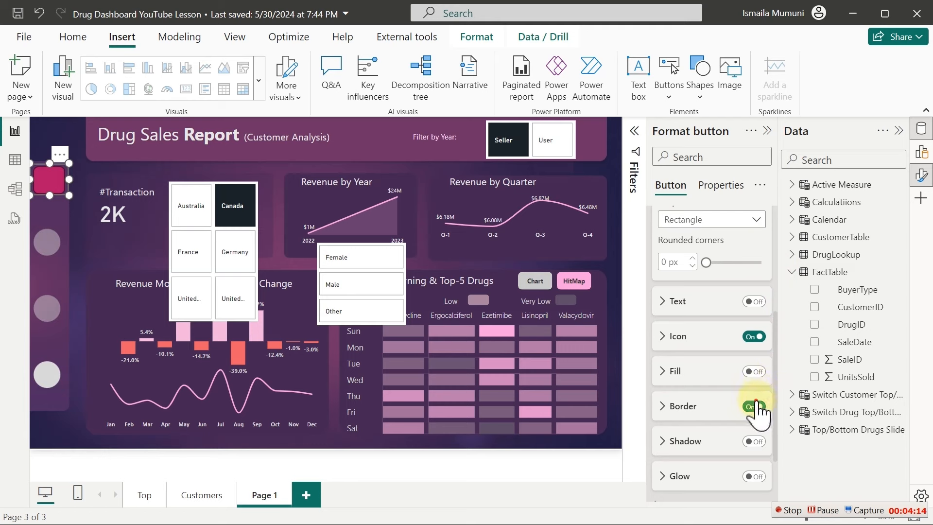
{"action": "left_click", "coordinate": [754, 337]}
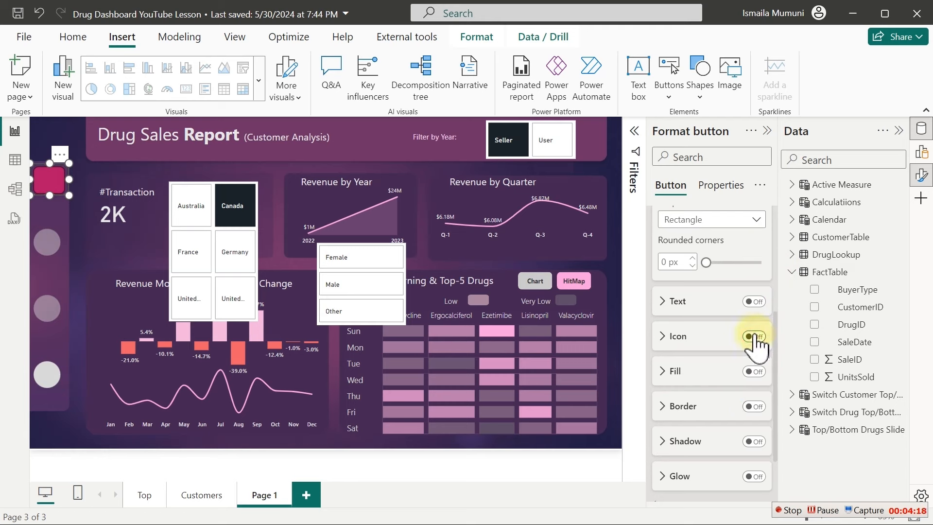
{"action": "left_click", "coordinate": [80, 206]}
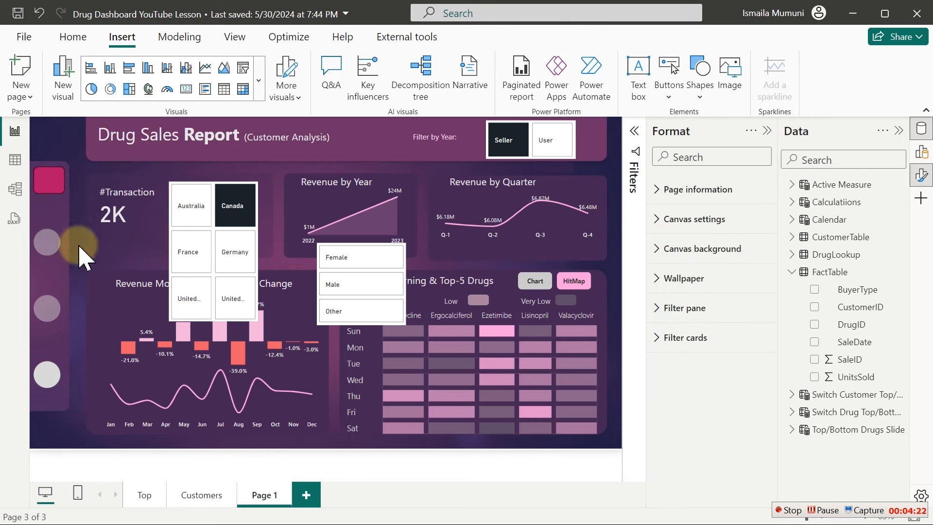
Step: Turn on text for the button over the pink square and enter "Close" as its label
{"action": "left_click", "coordinate": [53, 183]}
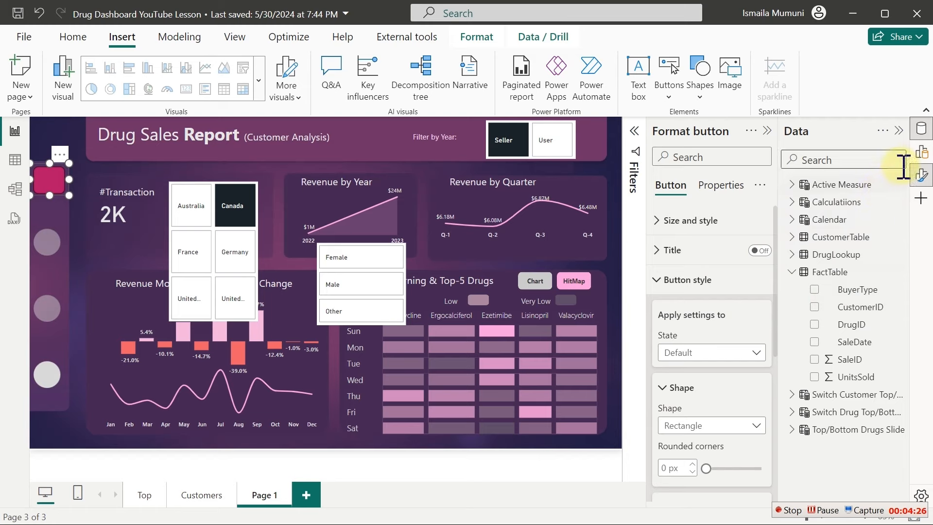
{"action": "left_click", "coordinate": [921, 129]}
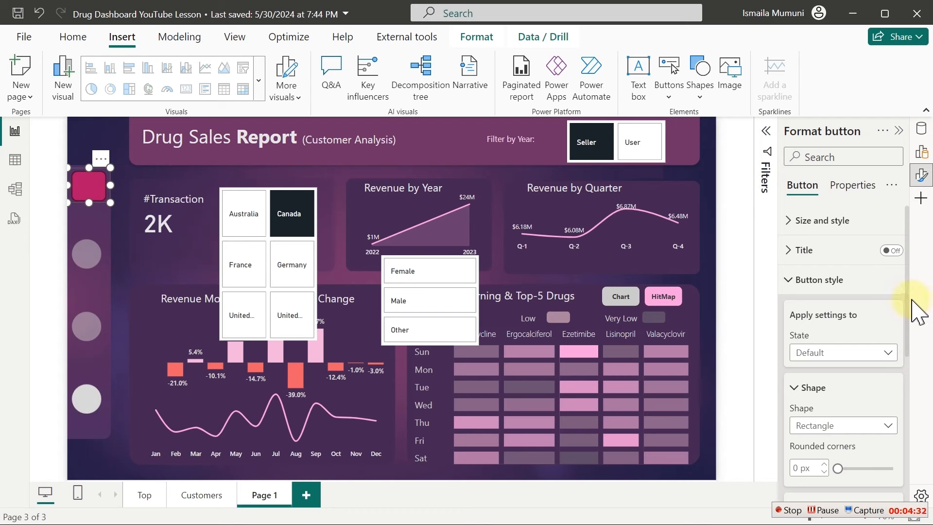
{"action": "left_click_drag", "start_coordinate": [909, 297], "coordinate": [909, 365]}
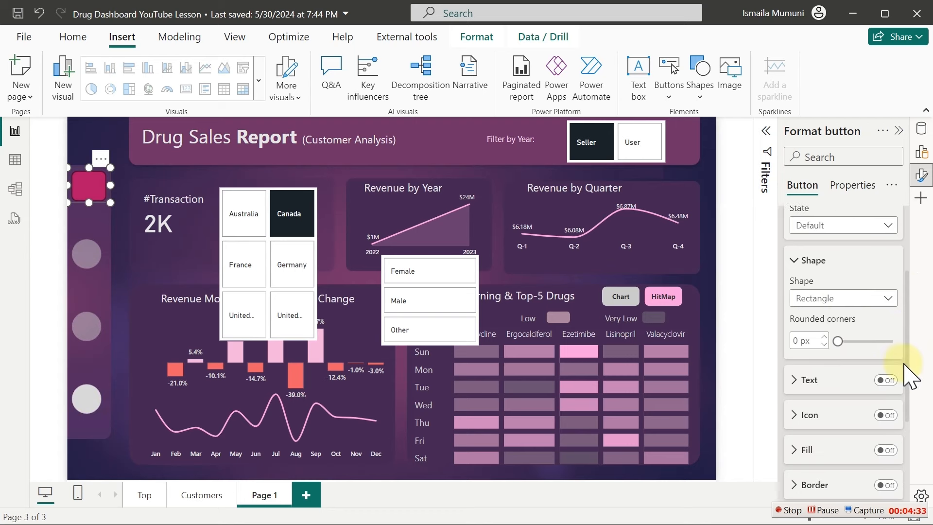
{"action": "left_click", "coordinate": [818, 384]}
{"action": "left_click", "coordinate": [886, 380]}
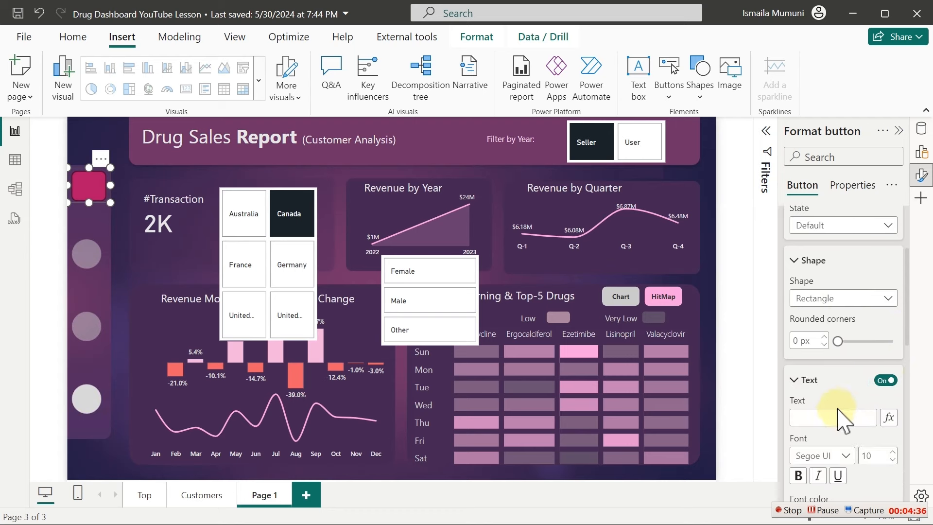
{"action": "left_click", "coordinate": [826, 418]}
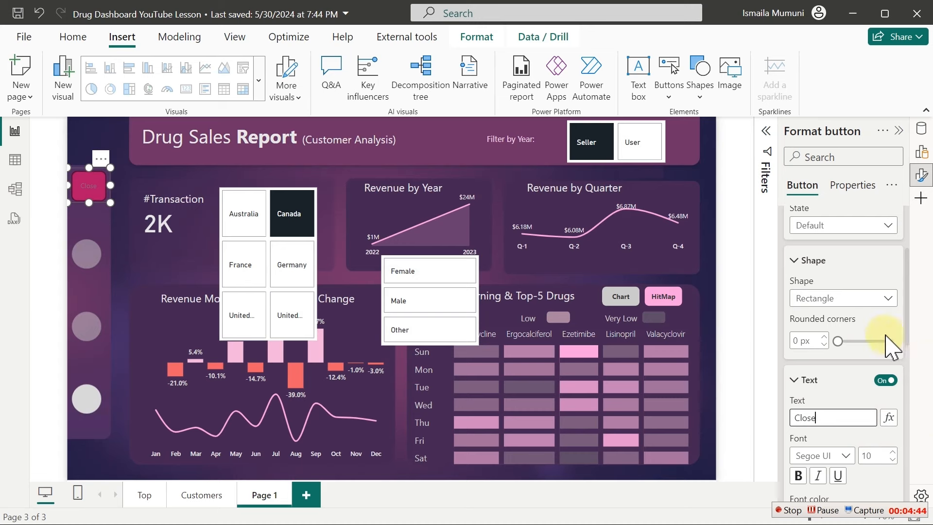
Step: Set the Close button's text to a light grey font color and size 13
{"action": "left_click_drag", "start_coordinate": [907, 319], "coordinate": [910, 358]}
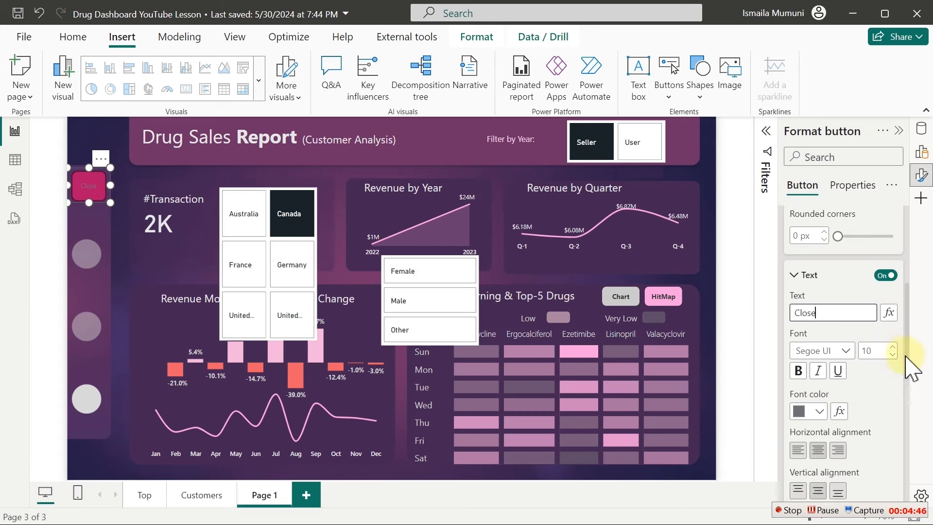
{"action": "left_click", "coordinate": [810, 401]}
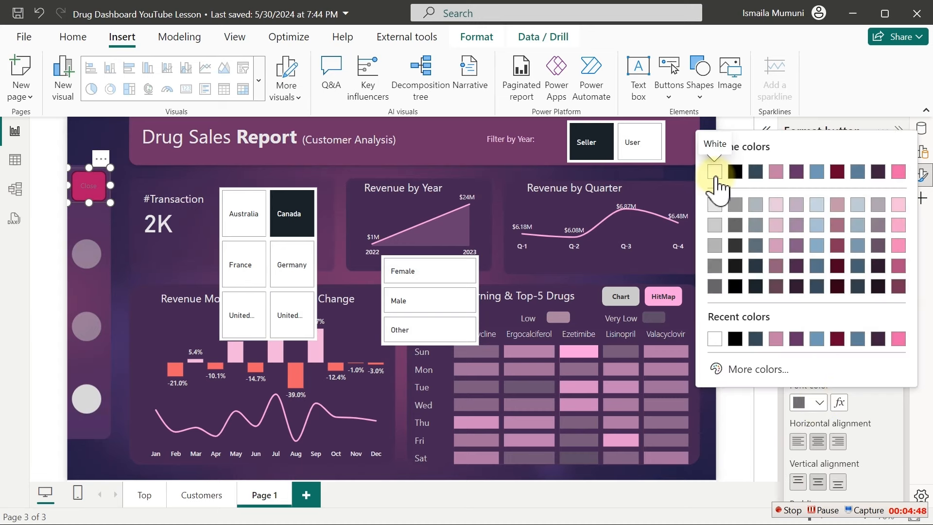
{"action": "left_click", "coordinate": [716, 210]}
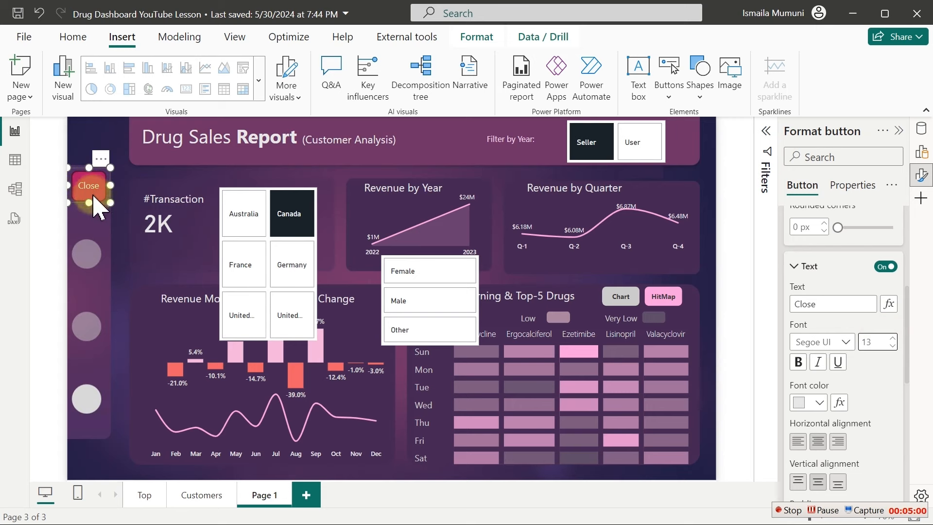
{"action": "left_click", "coordinate": [911, 335]}
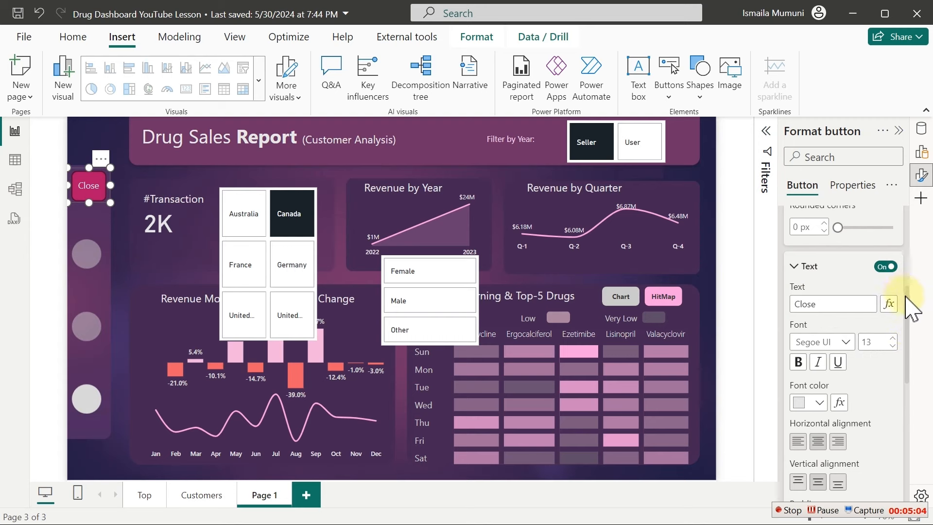
Step: Give the Close button's text a bolder Segoe UI font for the On hover state
{"action": "left_click_drag", "start_coordinate": [906, 297], "coordinate": [908, 250]}
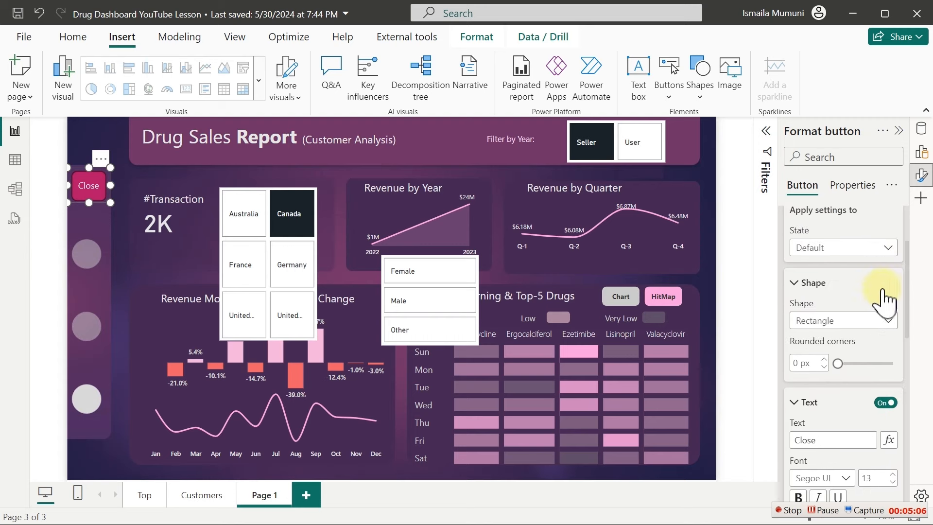
{"action": "left_click", "coordinate": [843, 248]}
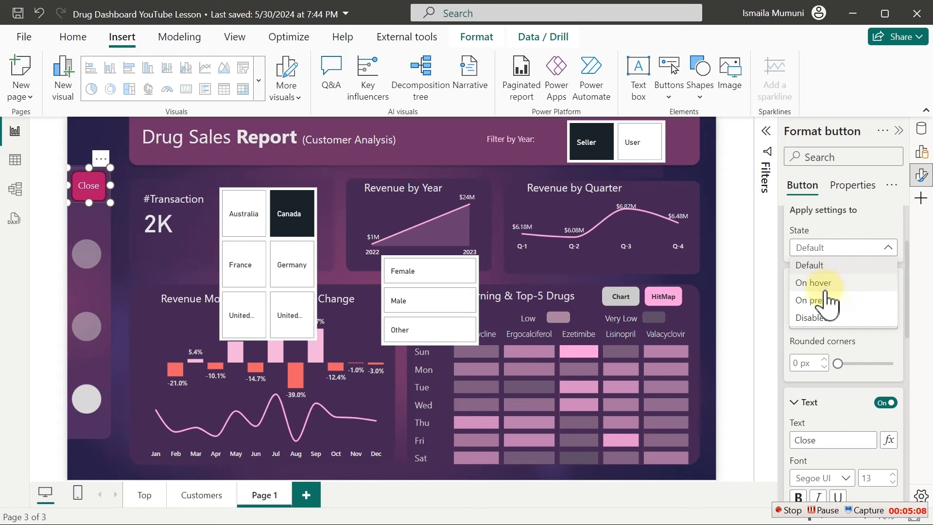
{"action": "left_click", "coordinate": [827, 285]}
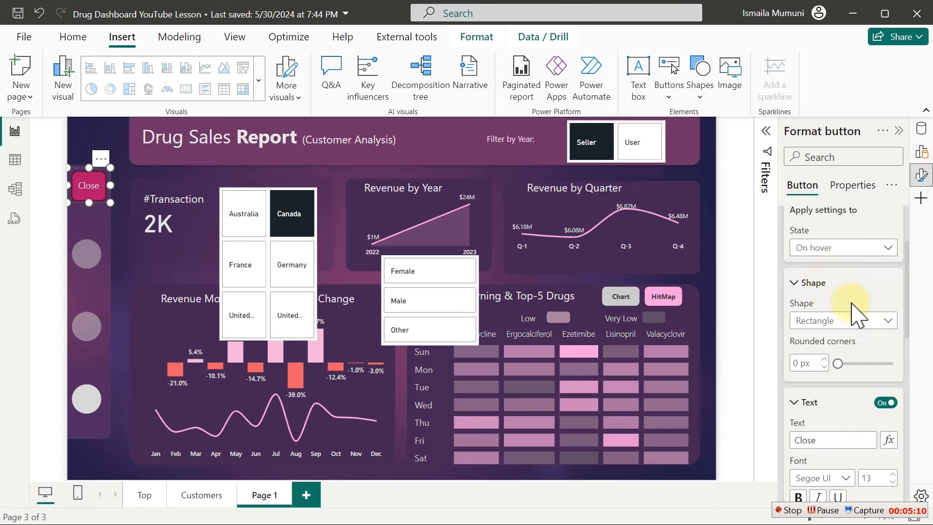
{"action": "left_click_drag", "start_coordinate": [906, 287], "coordinate": [906, 333]}
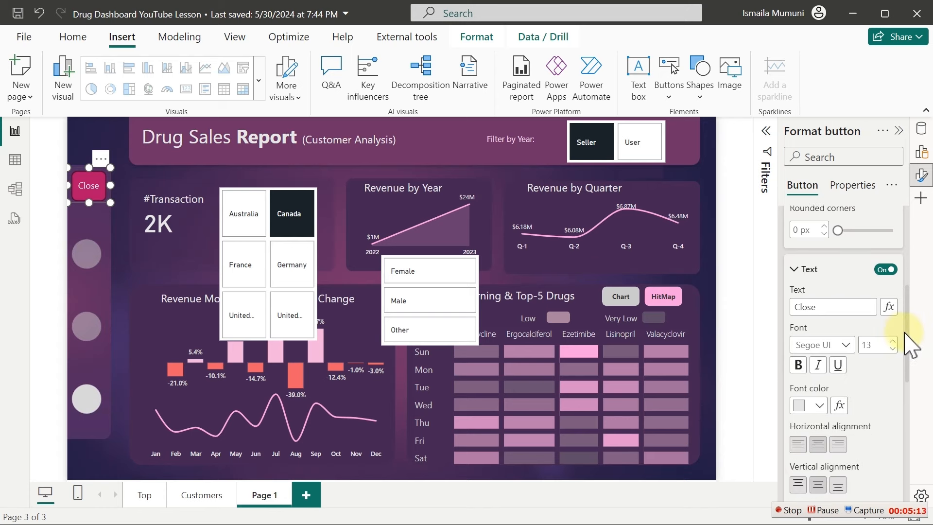
{"action": "left_click", "coordinate": [848, 346]}
{"action": "left_click", "coordinate": [840, 272]}
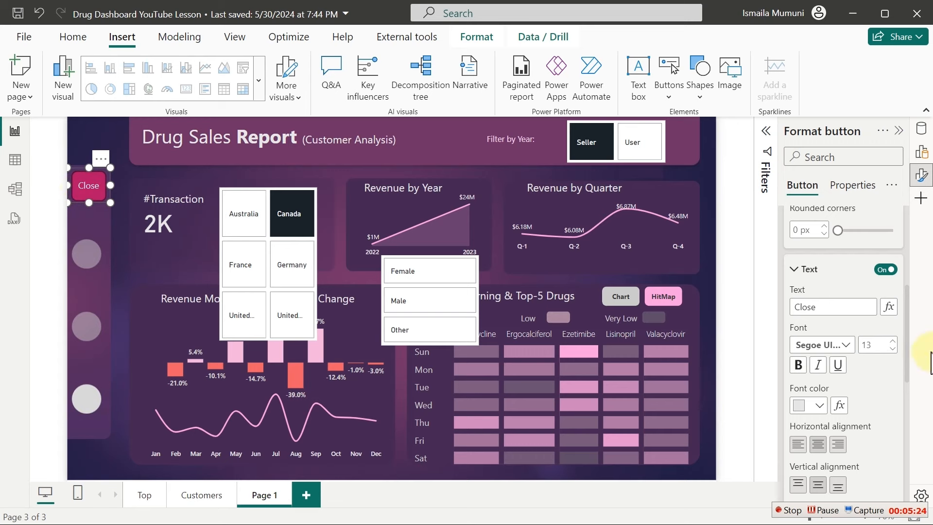
Step: Set the Close button's text size to 14 for the Default state
{"action": "left_click_drag", "start_coordinate": [907, 346], "coordinate": [909, 305]}
{"action": "left_click", "coordinate": [877, 265]}
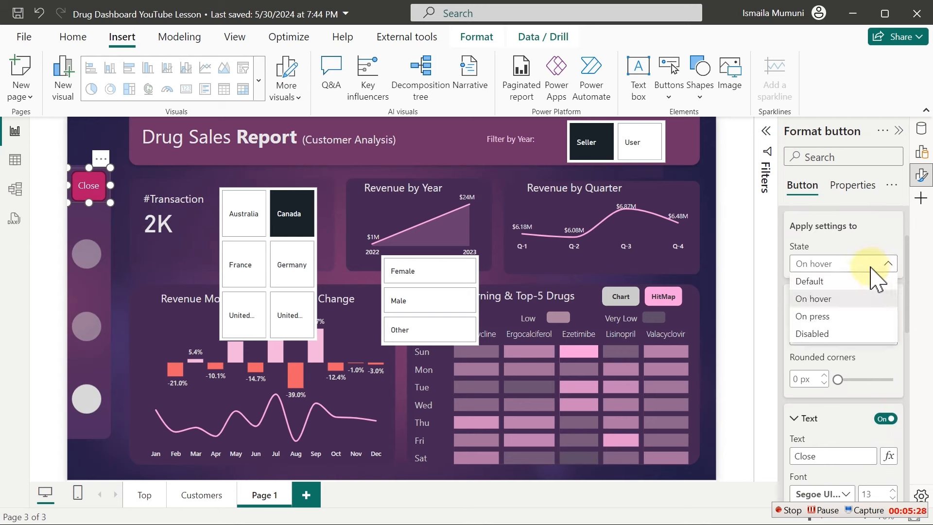
{"action": "left_click", "coordinate": [814, 282]}
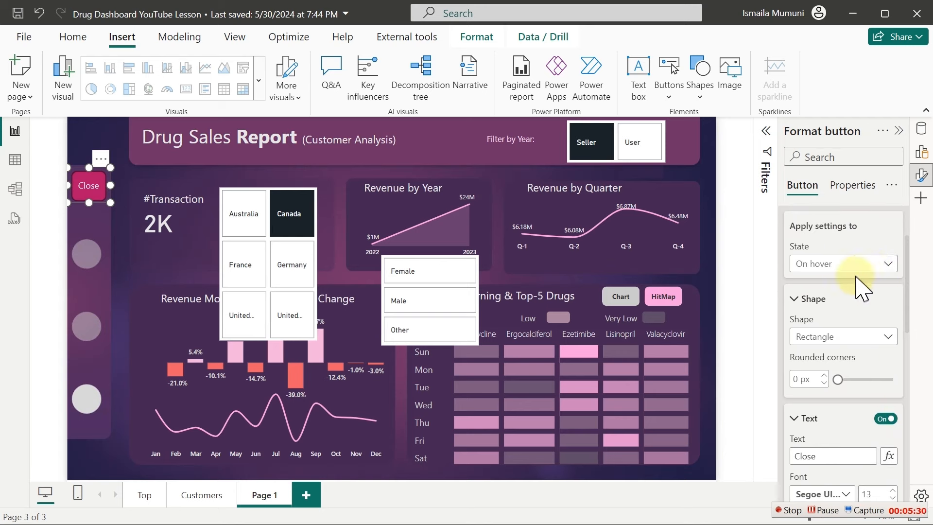
{"action": "left_click_drag", "start_coordinate": [908, 269], "coordinate": [906, 328]}
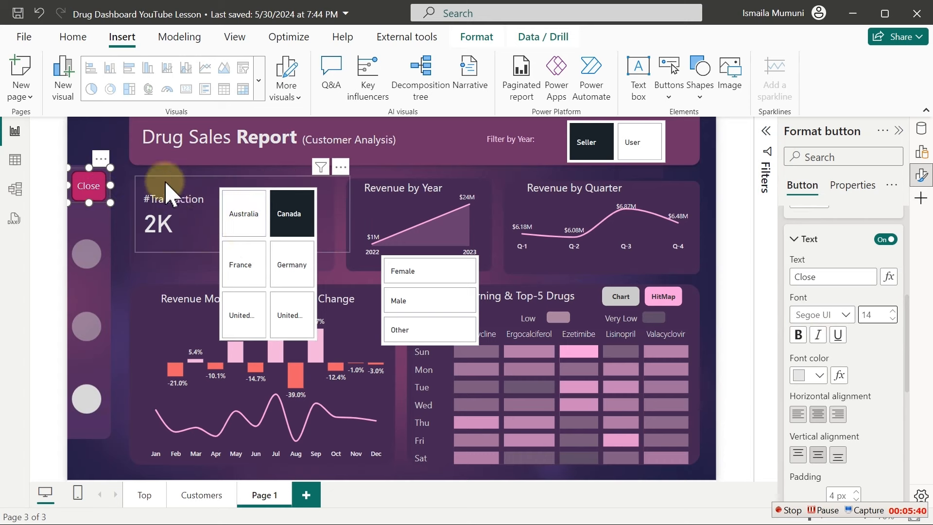
Step: Duplicate the Close button just above the original and change the copy's text to "Open Filter"
{"action": "left_click", "coordinate": [125, 189]}
{"action": "left_click", "coordinate": [98, 191]}
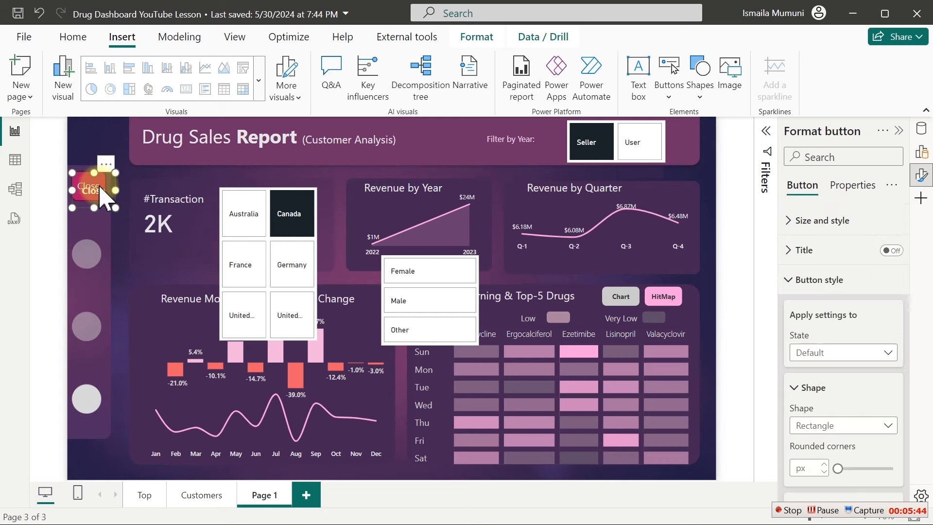
{"action": "left_click_drag", "start_coordinate": [94, 191], "coordinate": [101, 152]}
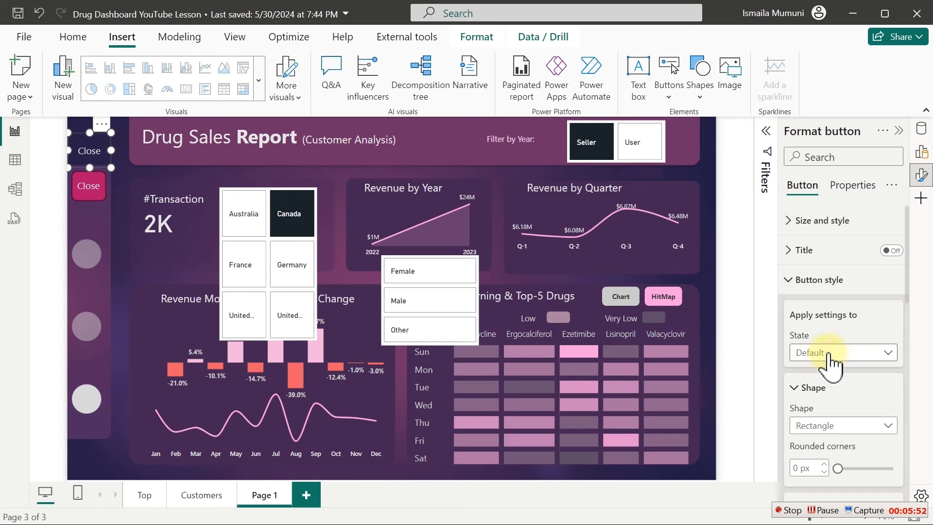
{"action": "left_click_drag", "start_coordinate": [908, 282], "coordinate": [904, 332]}
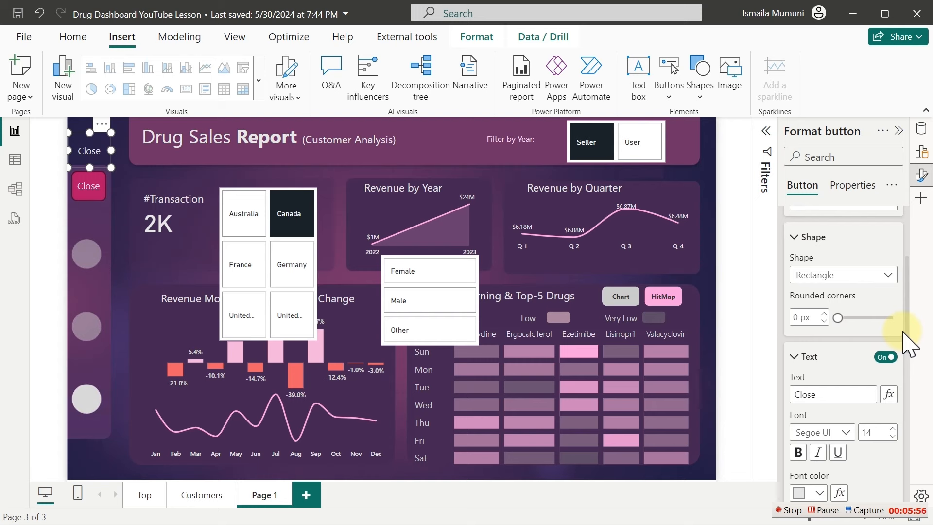
{"action": "left_click_drag", "start_coordinate": [824, 392], "coordinate": [776, 399]}
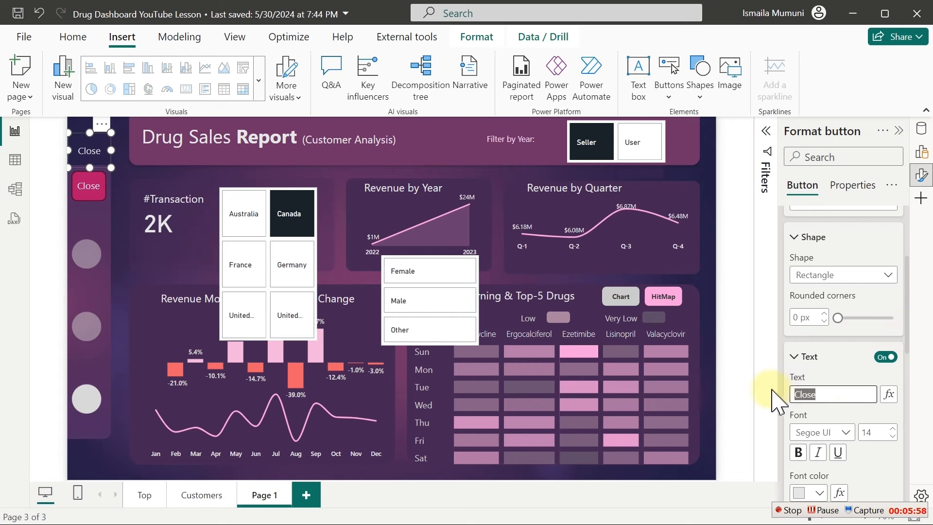
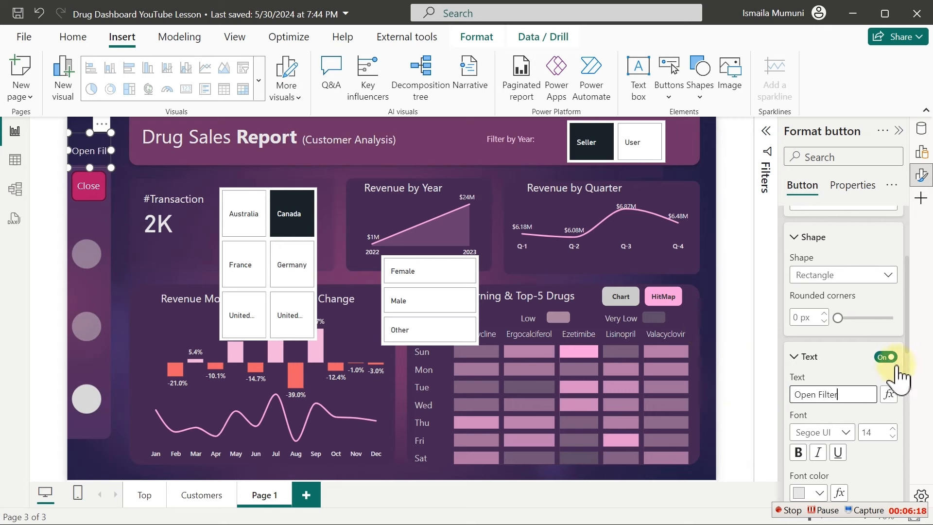
Step: Place the Open Filter button directly over the Close button on the pink square and select the overlapping buttons
{"action": "left_click_drag", "start_coordinate": [85, 157], "coordinate": [87, 184]}
{"action": "left_click", "coordinate": [100, 141]}
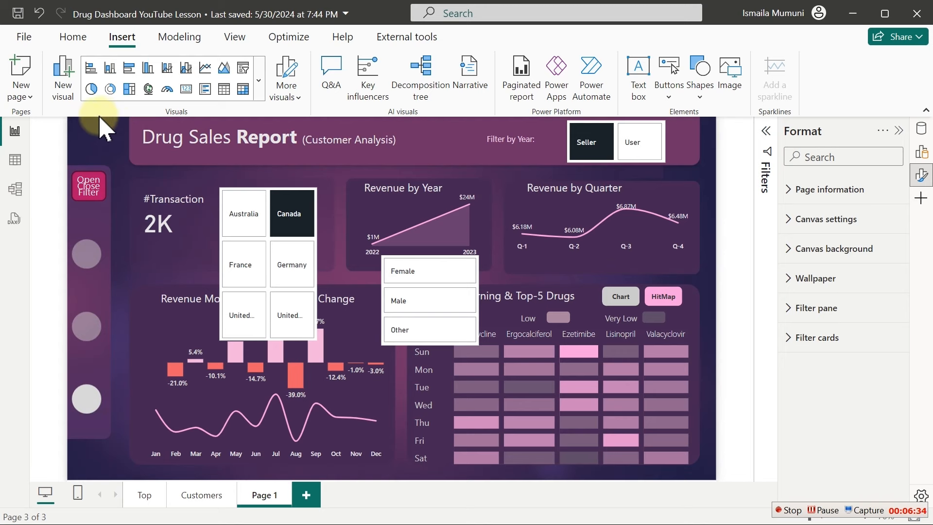
{"action": "left_click", "coordinate": [126, 126]}
{"action": "left_click_drag", "start_coordinate": [126, 125], "coordinate": [49, 228]}
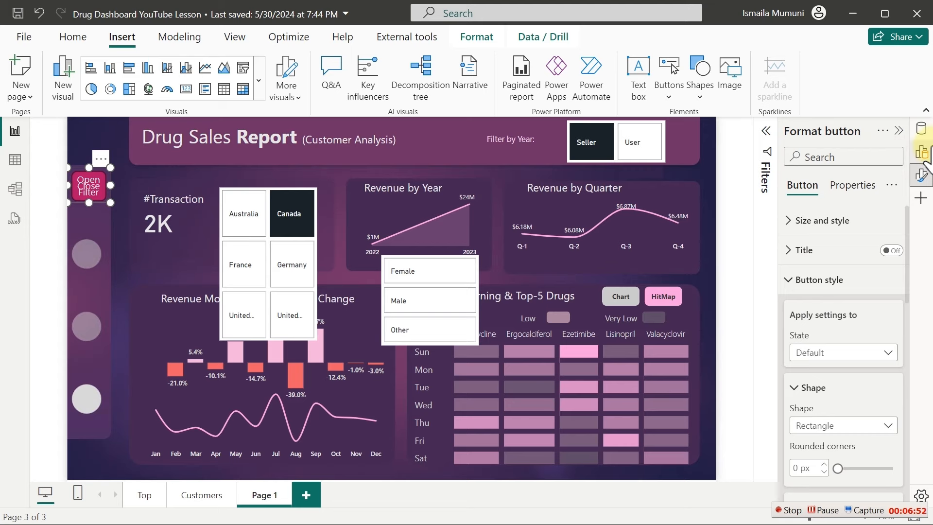
Step: Enable the Bookmarks and Selection panes in the pane manager settings
{"action": "left_click", "coordinate": [922, 194]}
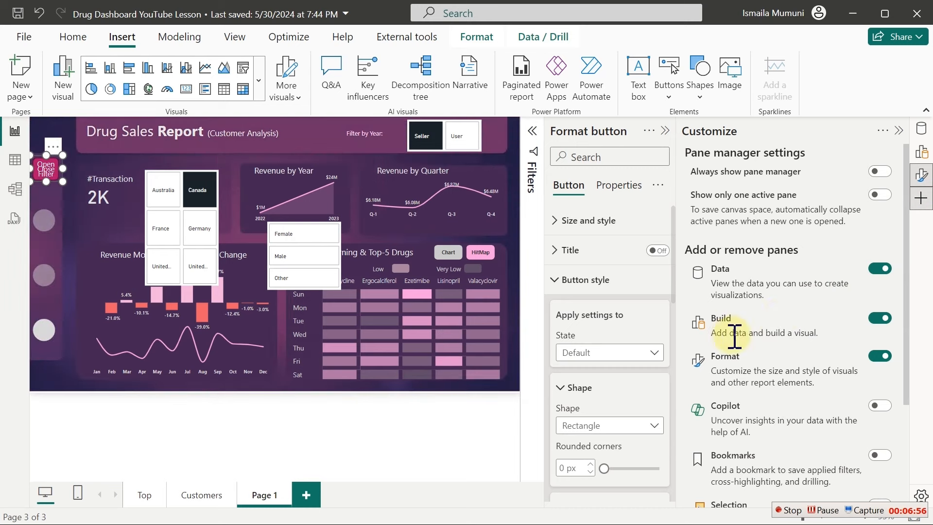
{"action": "left_click_drag", "start_coordinate": [907, 348], "coordinate": [908, 442]}
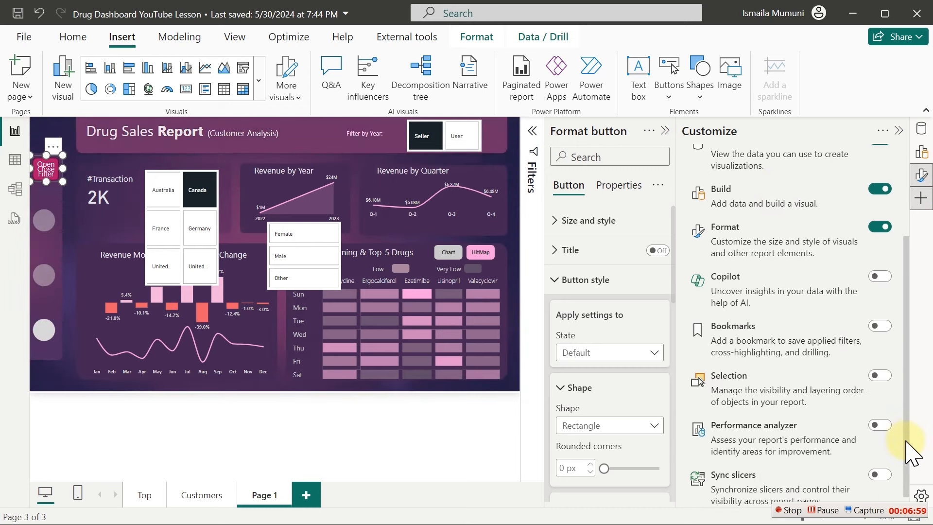
{"action": "left_click", "coordinate": [879, 325]}
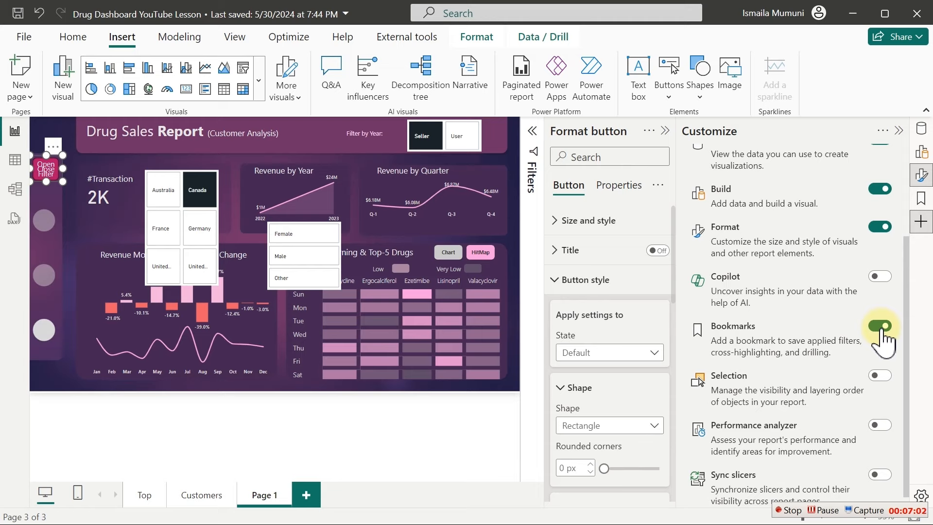
{"action": "left_click", "coordinate": [878, 377]}
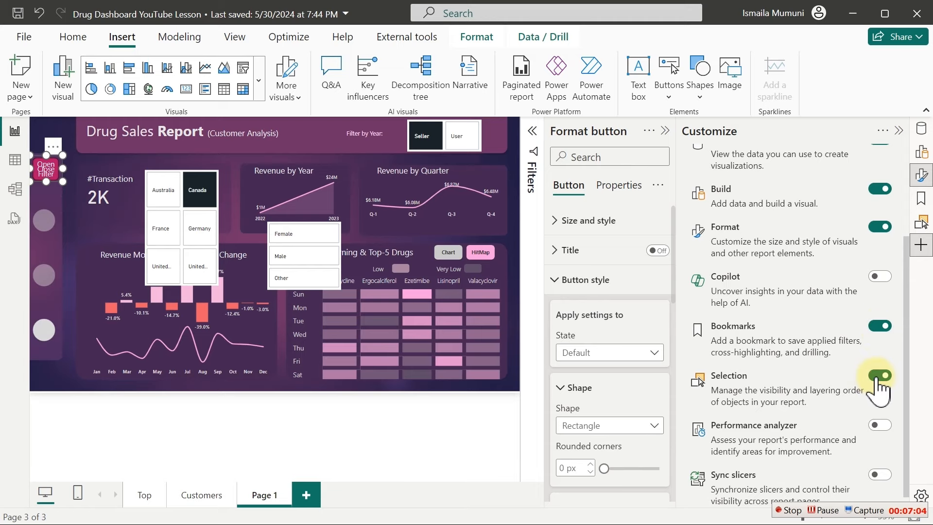
{"action": "left_click", "coordinate": [921, 244]}
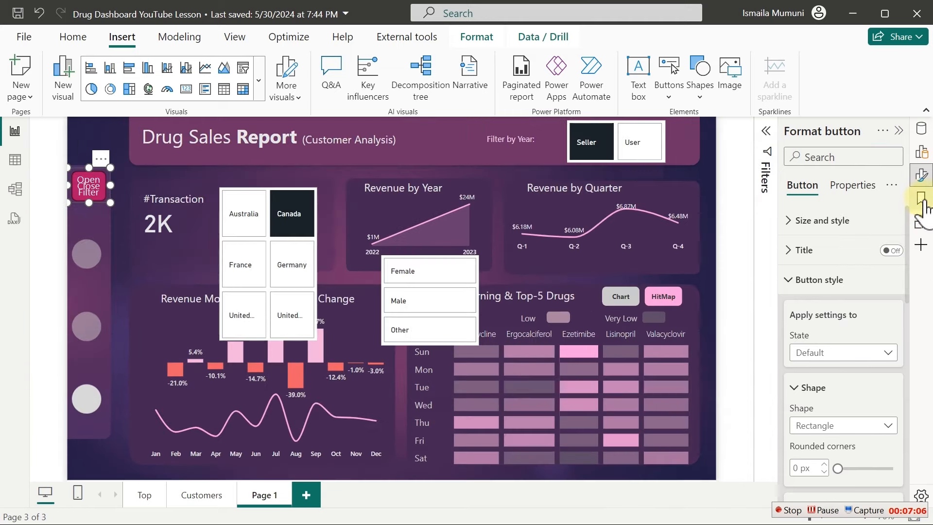
Step: Group the two overlapping Open Filter and Close buttons in the object list and name the group OpenCloseBtn
{"action": "left_click", "coordinate": [922, 199]}
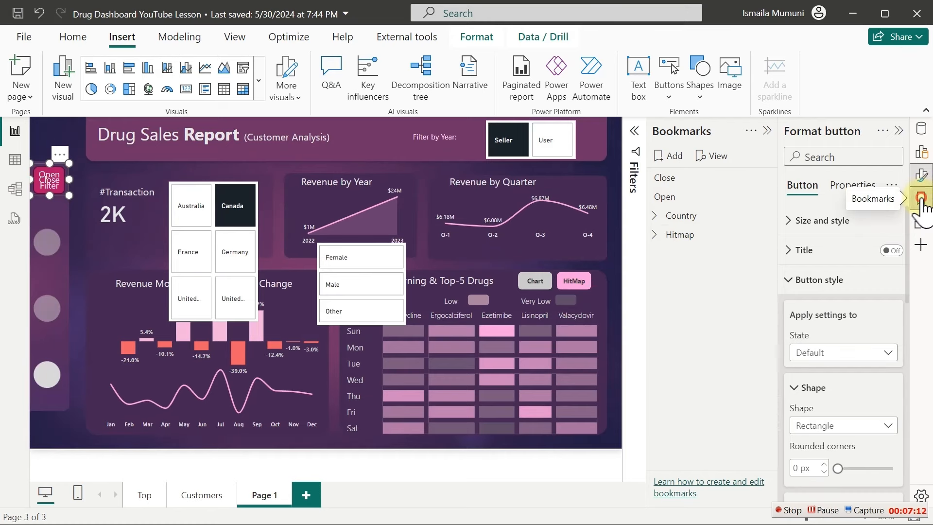
{"action": "left_click", "coordinate": [921, 200]}
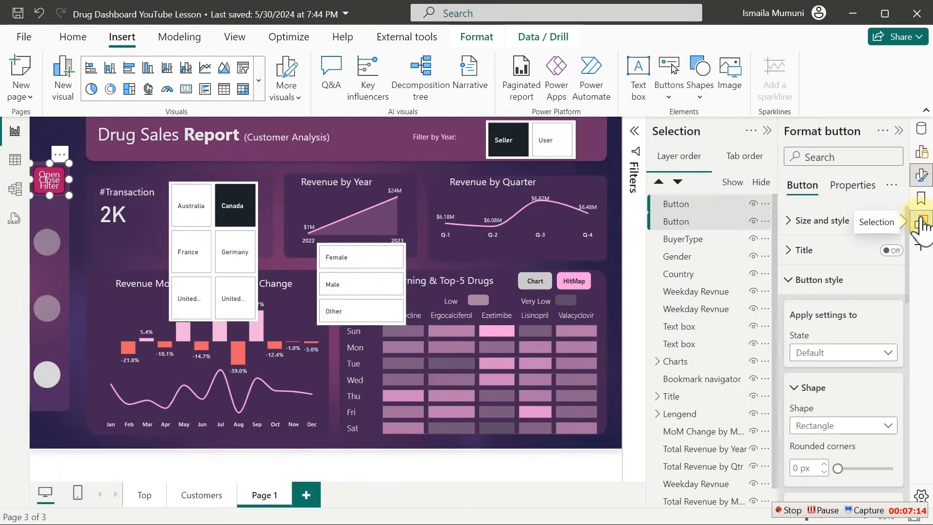
{"action": "right_click", "coordinate": [686, 204]}
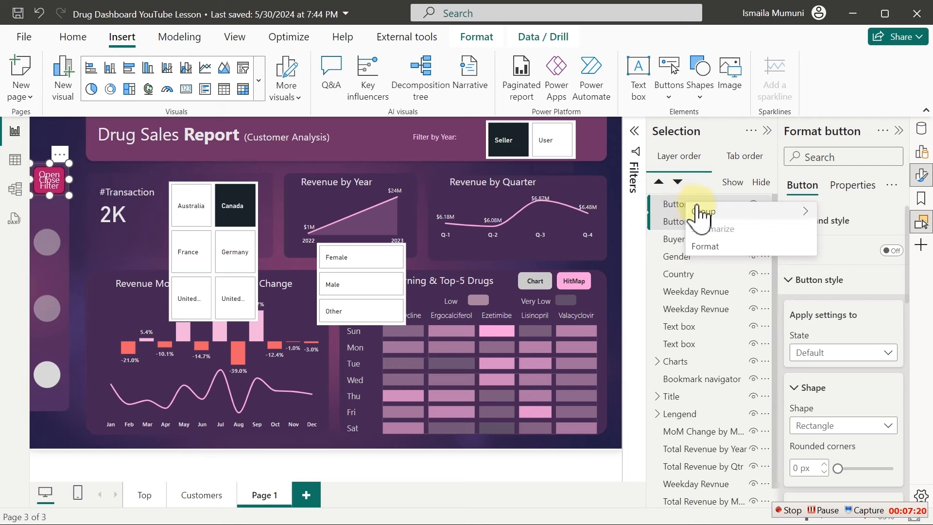
{"action": "mouse_move", "coordinate": [701, 206]}
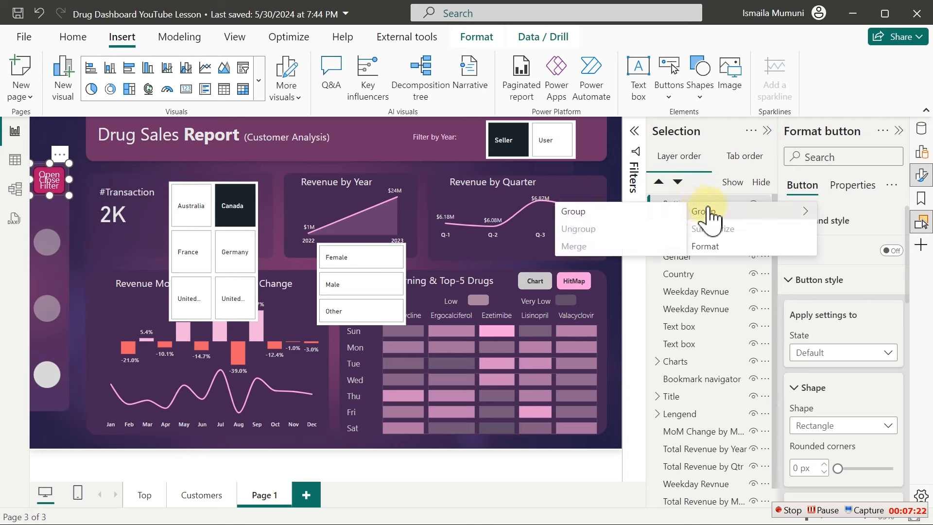
{"action": "left_click", "coordinate": [647, 212]}
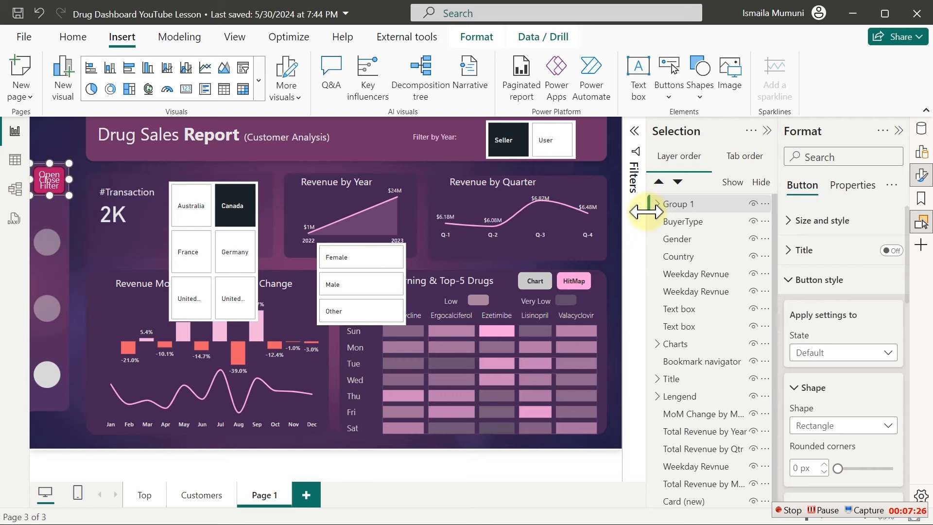
{"action": "double_click", "coordinate": [687, 204]}
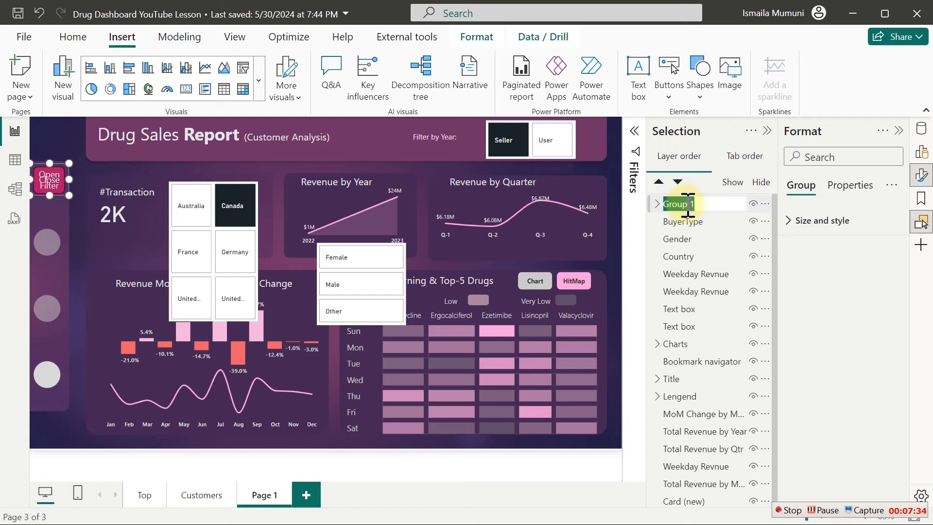
{"action": "type", "text": "OpenCloseBtn"}
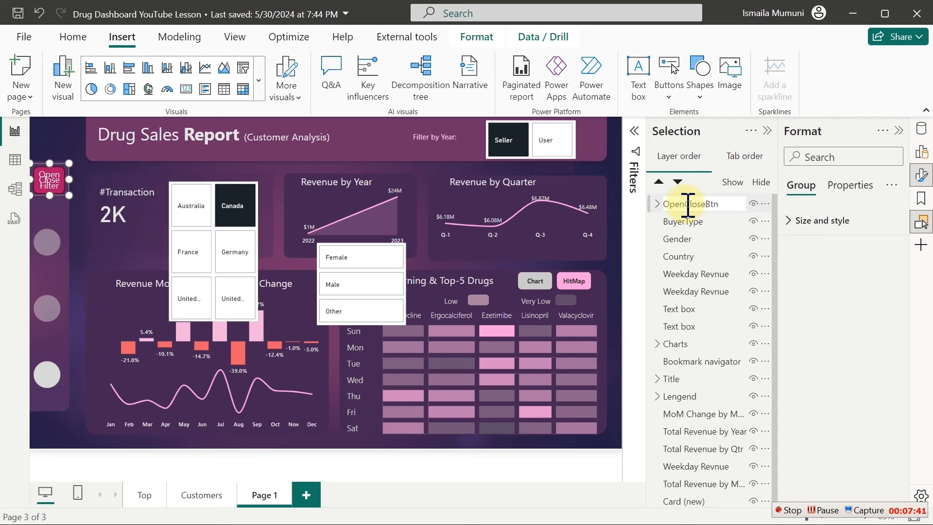
{"action": "key", "text": "Return"}
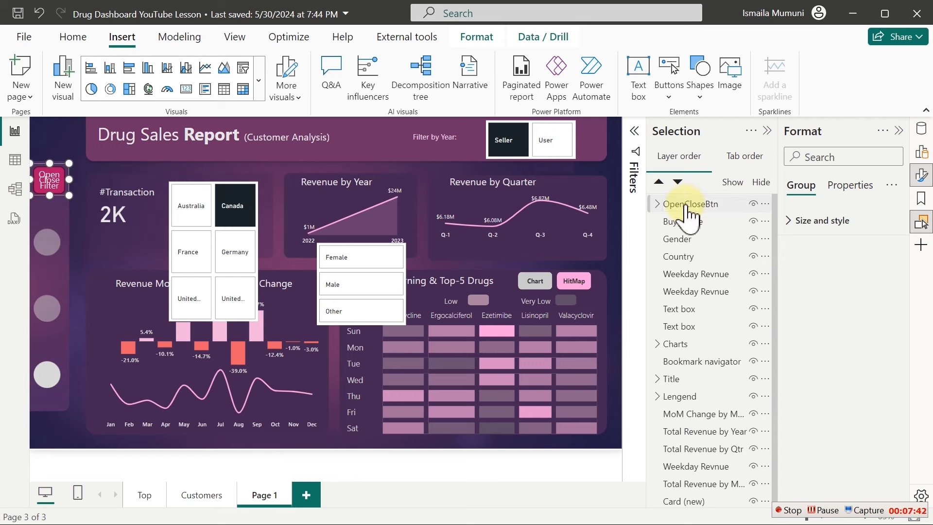
Step: Hide the upper button in the OpenCloseBtn group and rename the lower one Close in the layer list
{"action": "left_click", "coordinate": [657, 204]}
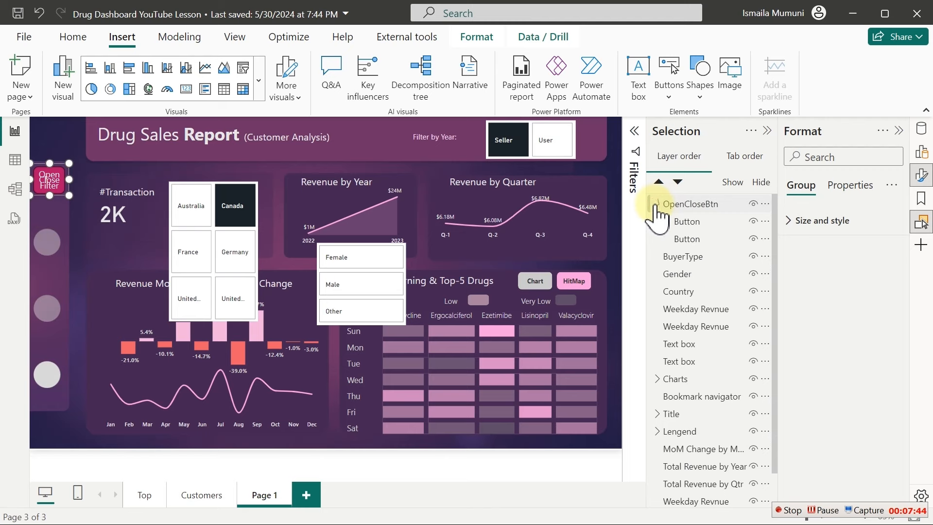
{"action": "left_click", "coordinate": [753, 221]}
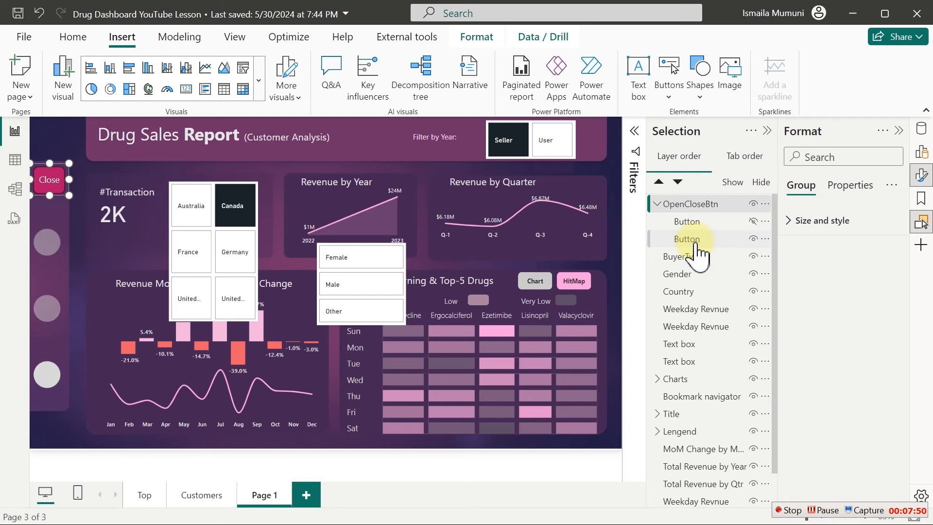
{"action": "double_click", "coordinate": [697, 240]}
{"action": "double_click", "coordinate": [696, 240]}
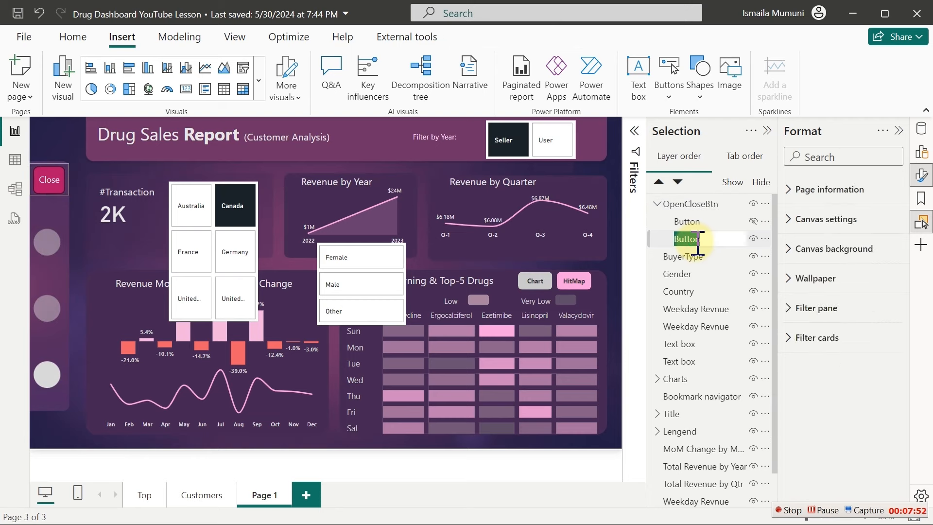
{"action": "type", "text": "Close"}
{"action": "key", "text": "Return"}
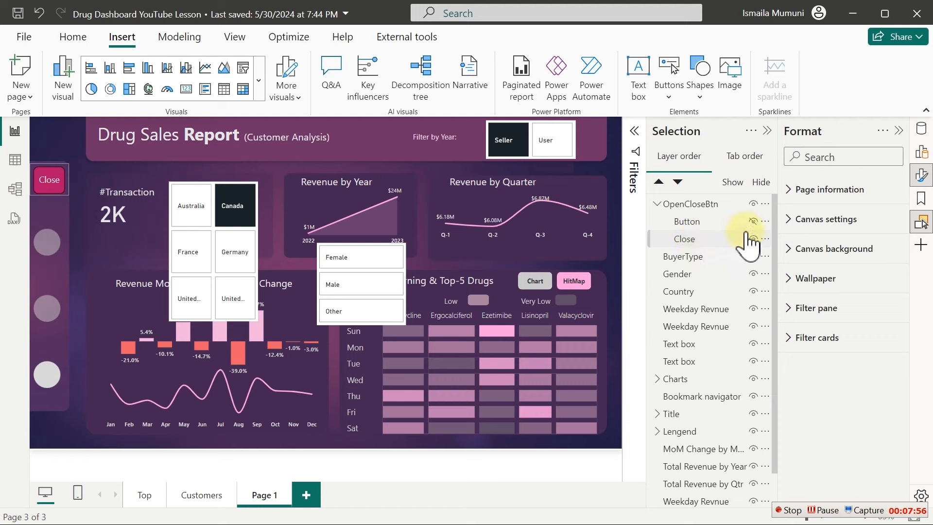
Step: Show the hidden button in the OpenCloseBtn group again, rename it Open and collapse the group
{"action": "left_click", "coordinate": [753, 222]}
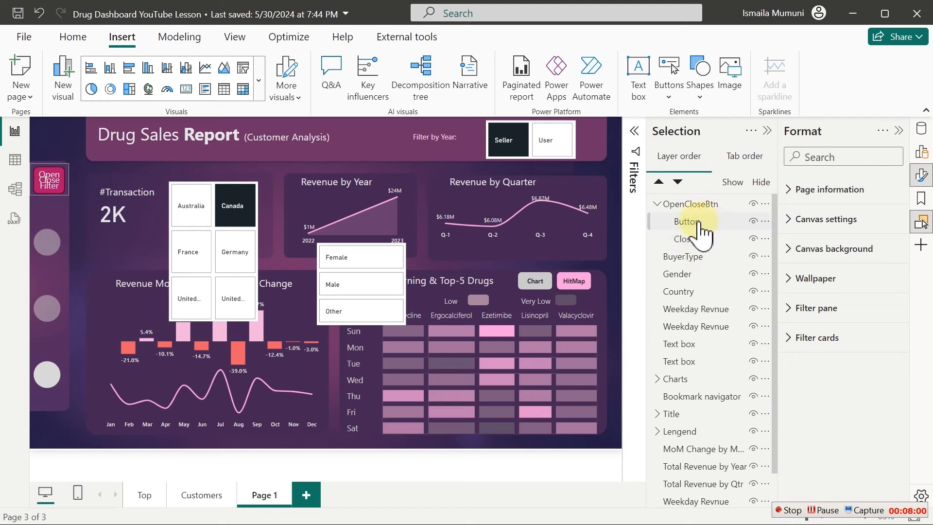
{"action": "double_click", "coordinate": [692, 221]}
{"action": "type", "text": "Open"}
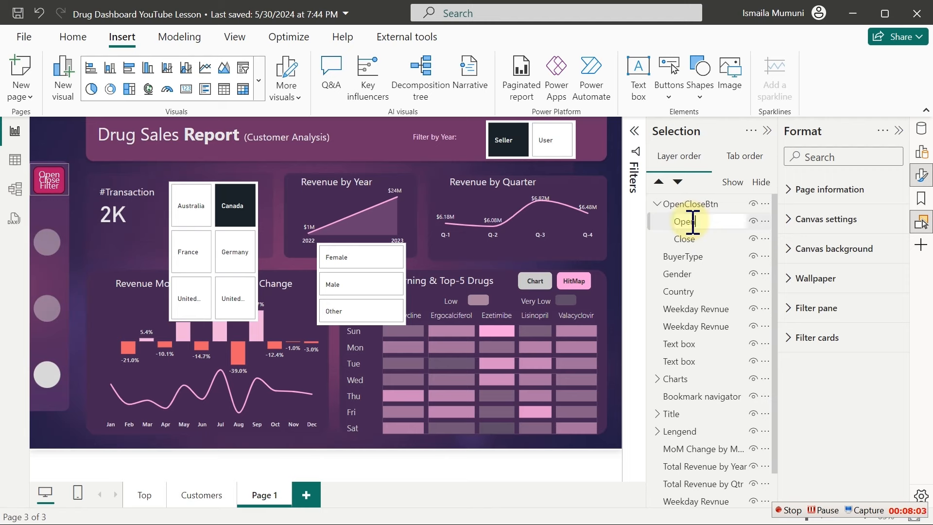
{"action": "key", "text": "Return"}
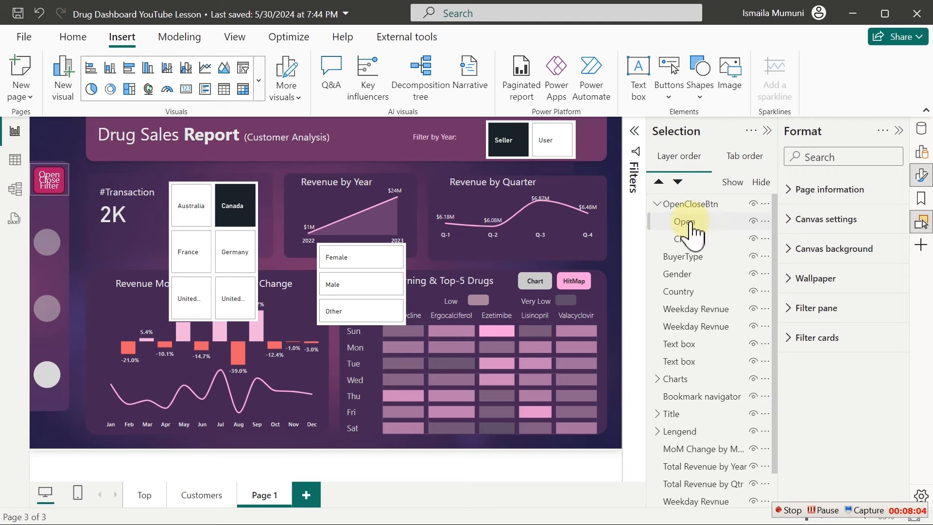
{"action": "left_click", "coordinate": [657, 207]}
{"action": "left_click", "coordinate": [657, 205]}
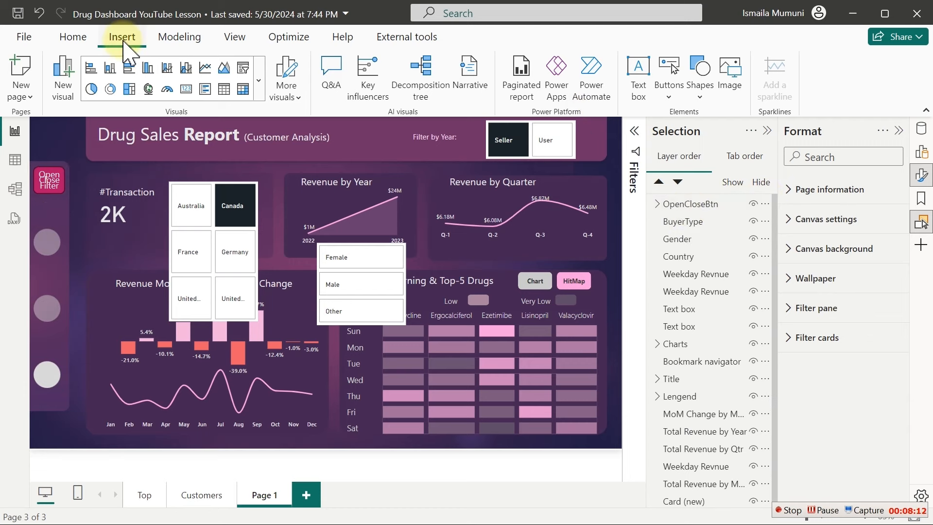
Step: Insert a rectangle with both top corners rounded and place it at the page's left edge, just below the Open Filter button
{"action": "left_click", "coordinate": [698, 95]}
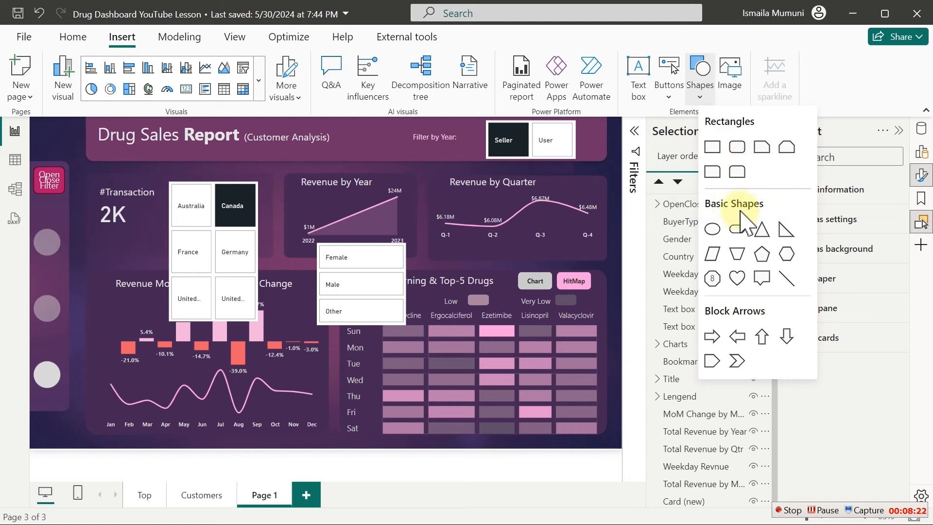
{"action": "left_click", "coordinate": [737, 172]}
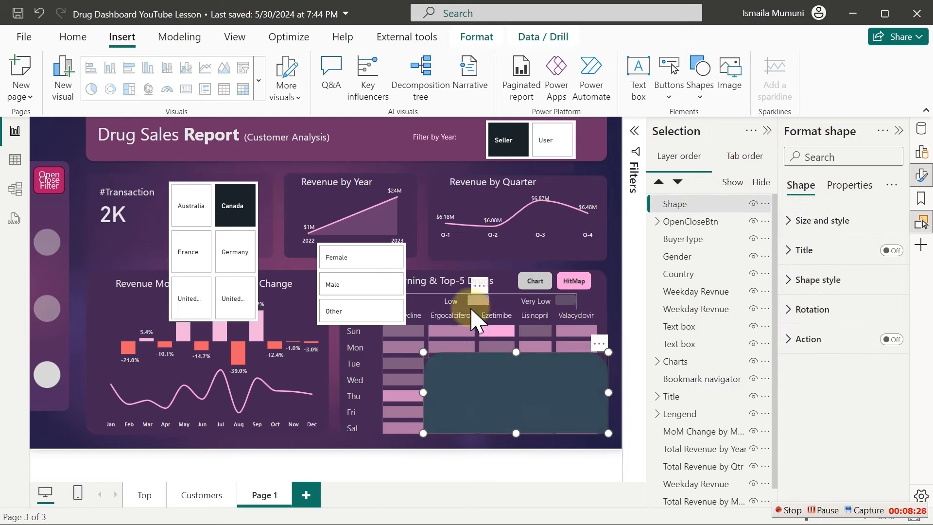
{"action": "left_click", "coordinate": [480, 390]}
{"action": "left_click_drag", "start_coordinate": [480, 390], "coordinate": [53, 235]}
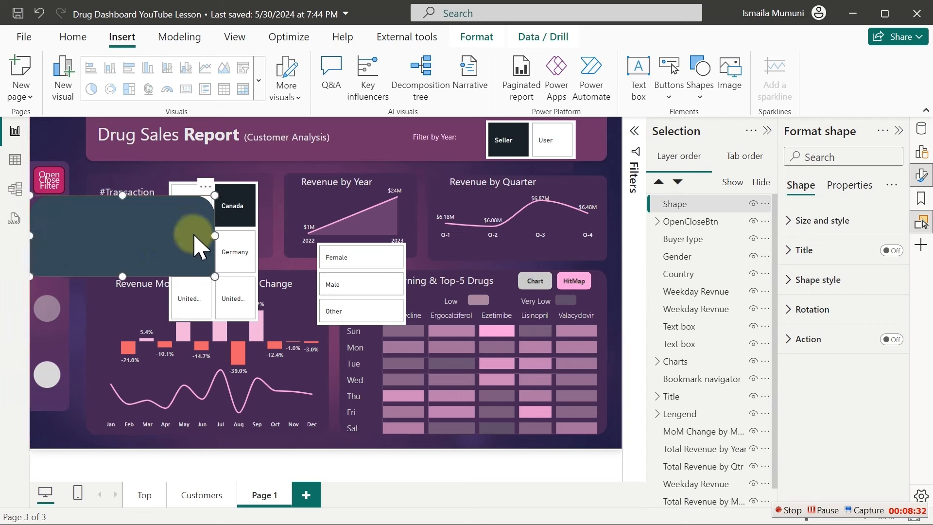
{"action": "mouse_move", "coordinate": [216, 233]}
{"action": "left_mouse_down"}
{"action": "mouse_move", "coordinate": [188, 248]}
{"action": "mouse_move", "coordinate": [206, 246]}
{"action": "left_mouse_up"}
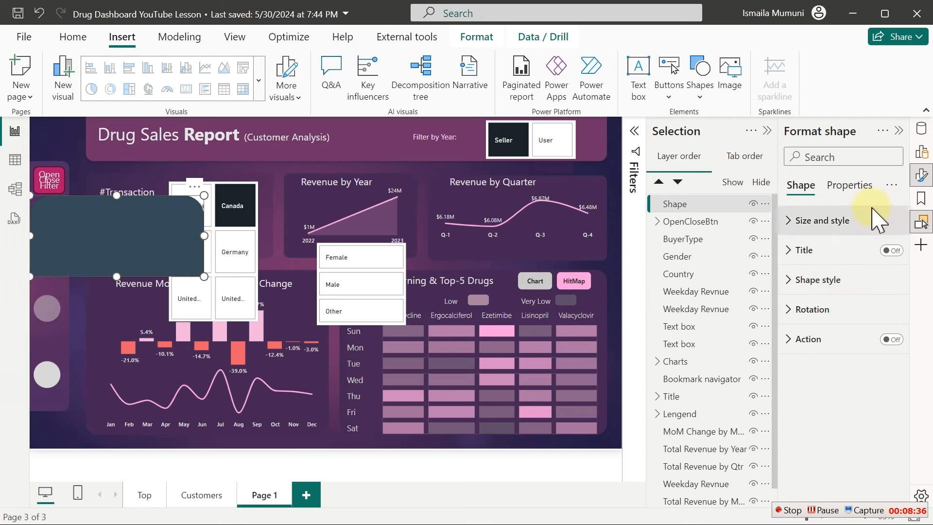
Step: Hide the object list and set the shape's rounded top corners to 11 %
{"action": "left_click", "coordinate": [922, 224]}
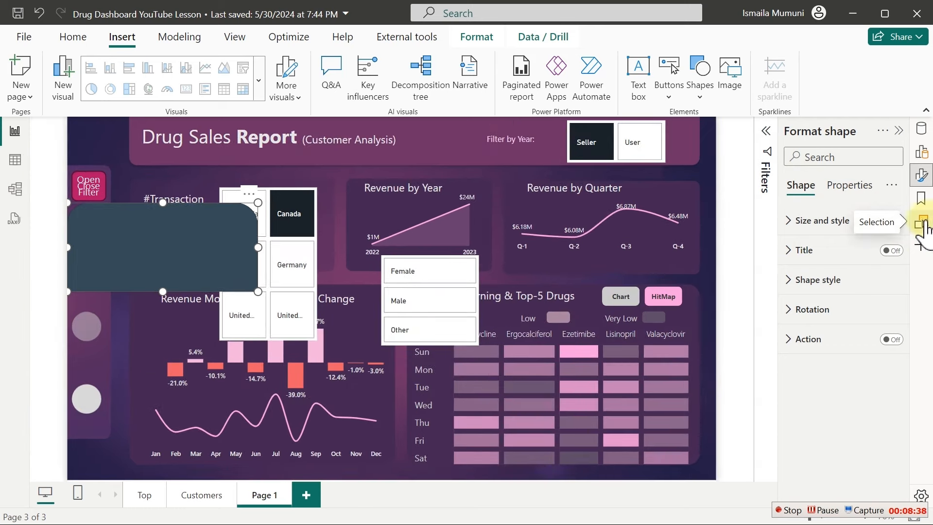
{"action": "left_click", "coordinate": [823, 288]}
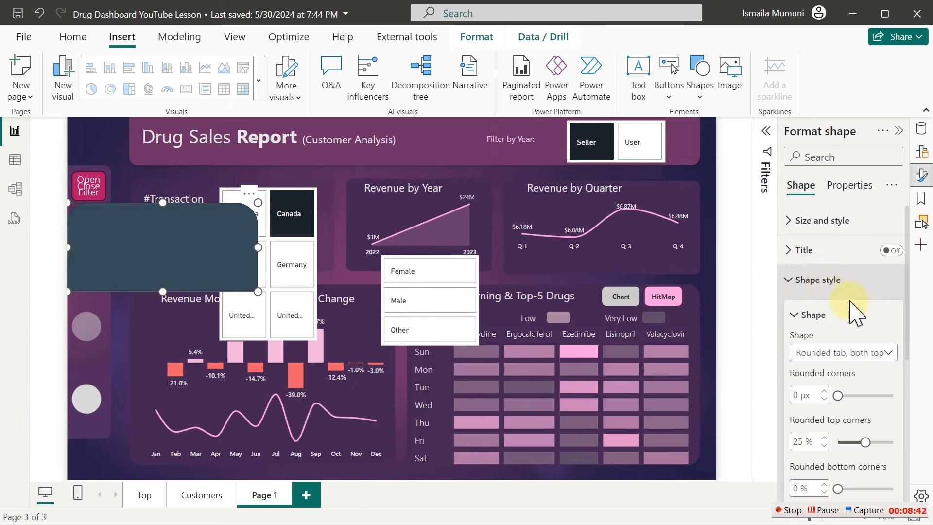
{"action": "mouse_move", "coordinate": [840, 395]}
{"action": "left_mouse_down"}
{"action": "mouse_move", "coordinate": [886, 394]}
{"action": "mouse_move", "coordinate": [824, 395]}
{"action": "mouse_move", "coordinate": [849, 403]}
{"action": "left_mouse_up"}
{"action": "mouse_move", "coordinate": [854, 441]}
{"action": "left_mouse_down"}
{"action": "mouse_move", "coordinate": [878, 442]}
{"action": "mouse_move", "coordinate": [850, 441]}
{"action": "left_mouse_up"}
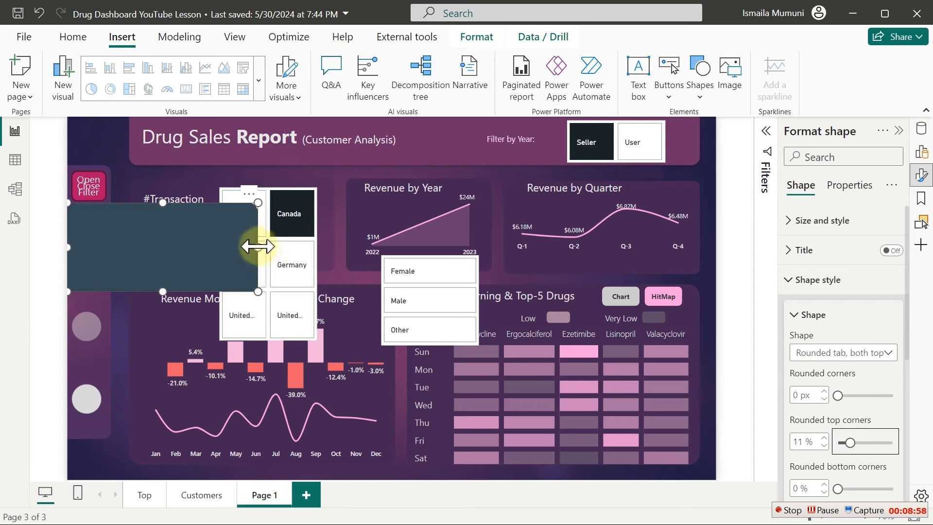
Step: Narrow the shape and stretch it down past the page's side strip to form a tall filter panel, then deselect it
{"action": "left_click_drag", "start_coordinate": [257, 246], "coordinate": [202, 247]}
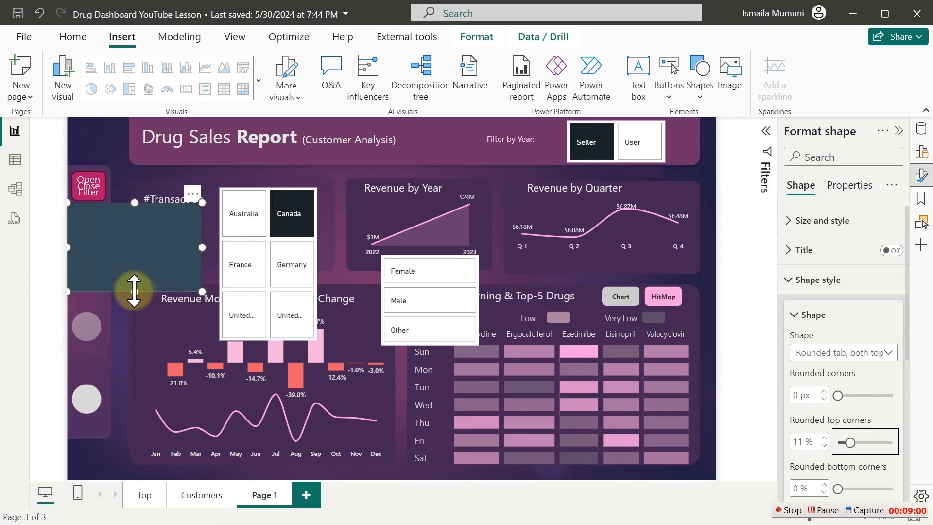
{"action": "left_click_drag", "start_coordinate": [131, 294], "coordinate": [104, 448]}
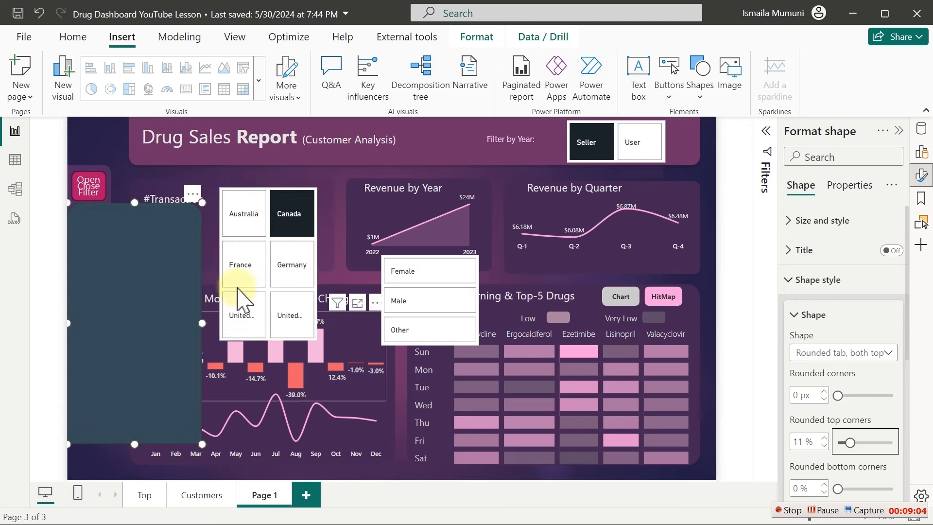
{"action": "left_click", "coordinate": [88, 136]}
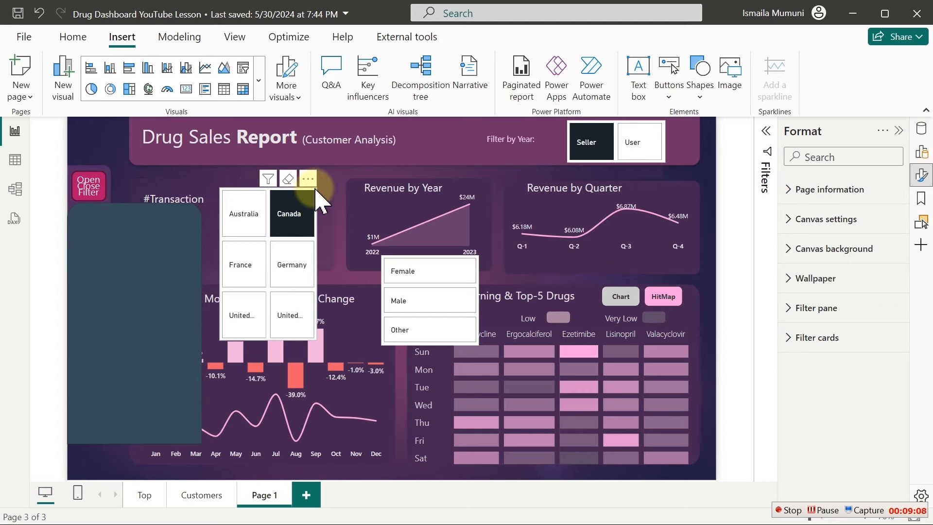
Step: Move the Country slicer onto the dark filter panel, shorten it and widen it so the full country names fit
{"action": "left_click", "coordinate": [315, 192]}
{"action": "left_click_drag", "start_coordinate": [303, 186], "coordinate": [176, 214]}
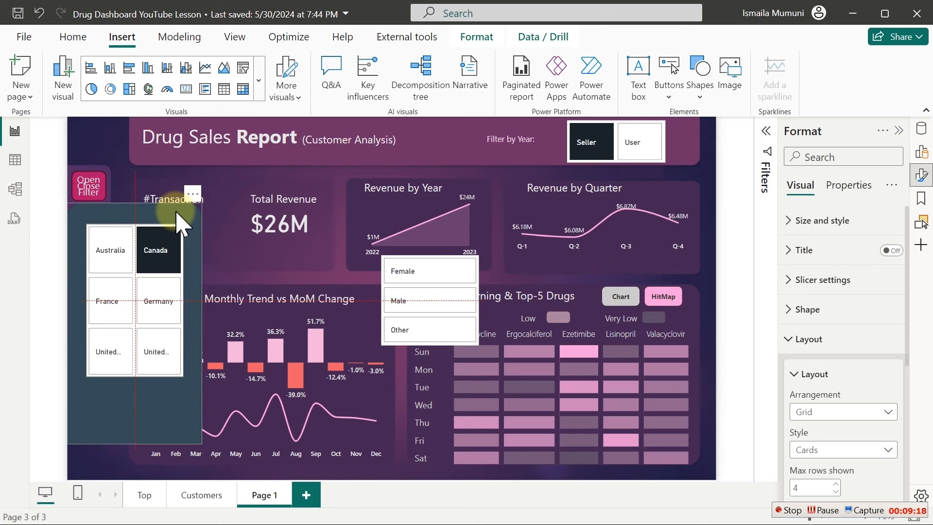
{"action": "left_click_drag", "start_coordinate": [177, 213], "coordinate": [178, 214]}
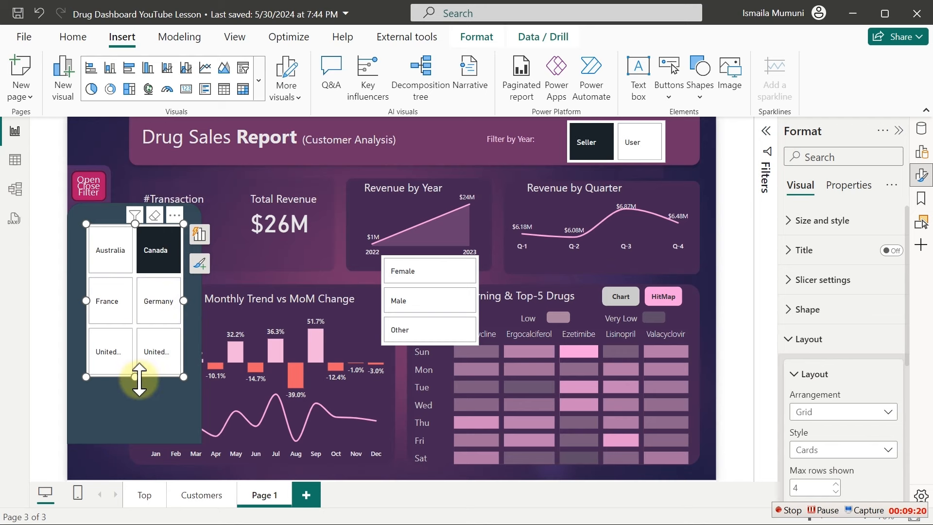
{"action": "left_click_drag", "start_coordinate": [135, 378], "coordinate": [137, 364]}
{"action": "left_click_drag", "start_coordinate": [85, 288], "coordinate": [76, 291]}
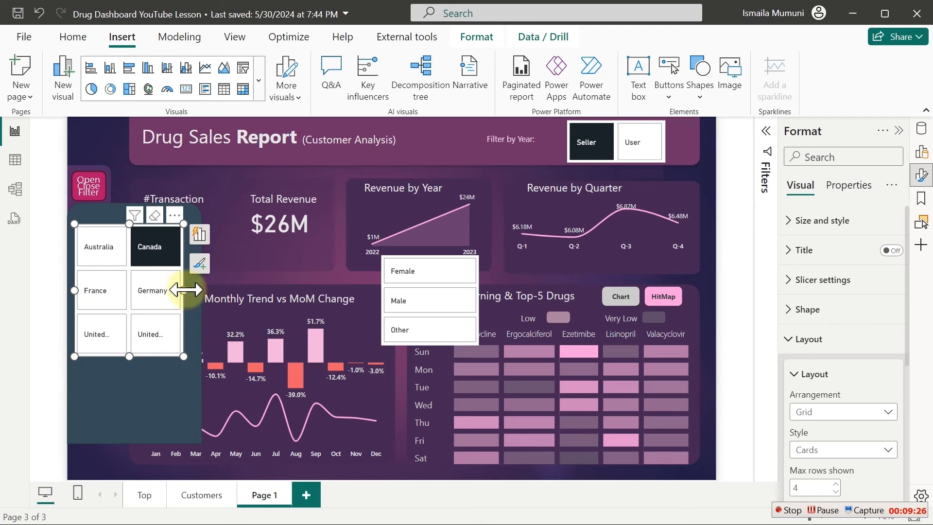
{"action": "left_click_drag", "start_coordinate": [185, 290], "coordinate": [218, 290]}
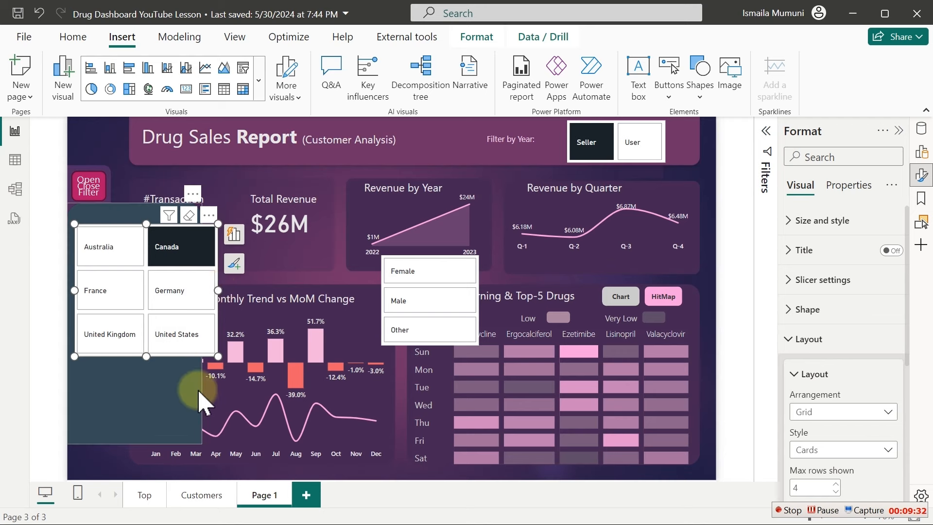
Step: Try widening the dark filter panel beyond the Country slicer, and narrow it again to less than the slicer's width
{"action": "left_click", "coordinate": [201, 327]}
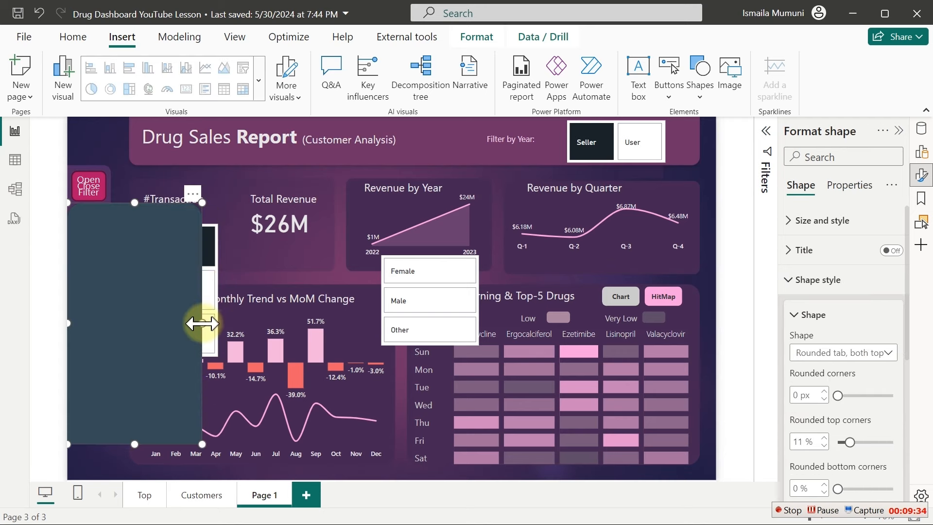
{"action": "left_click_drag", "start_coordinate": [208, 323], "coordinate": [238, 334]}
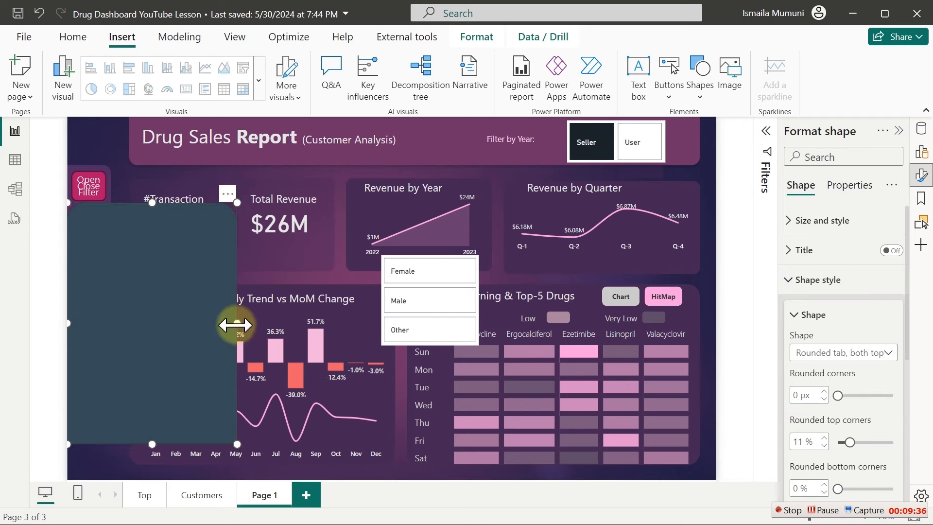
{"action": "left_click", "coordinate": [90, 145]}
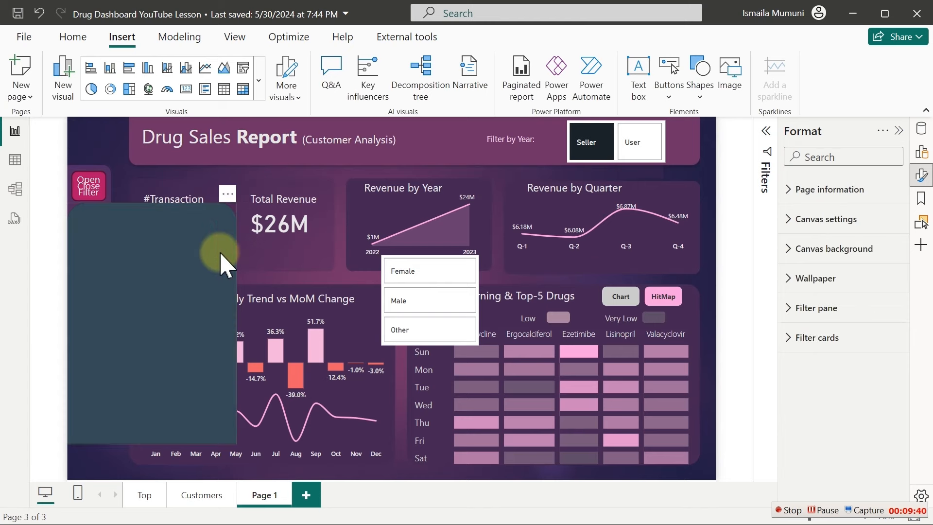
{"action": "left_click", "coordinate": [234, 321]}
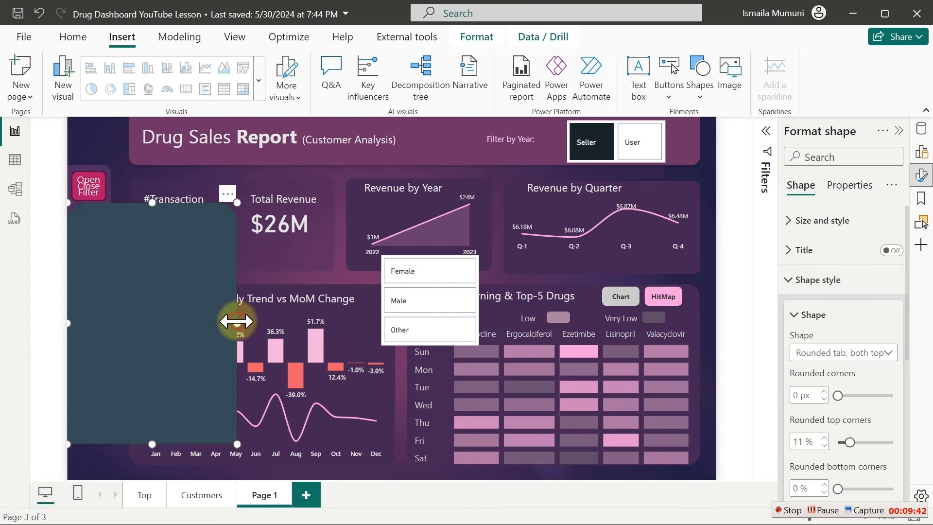
{"action": "left_click_drag", "start_coordinate": [236, 321], "coordinate": [181, 323]}
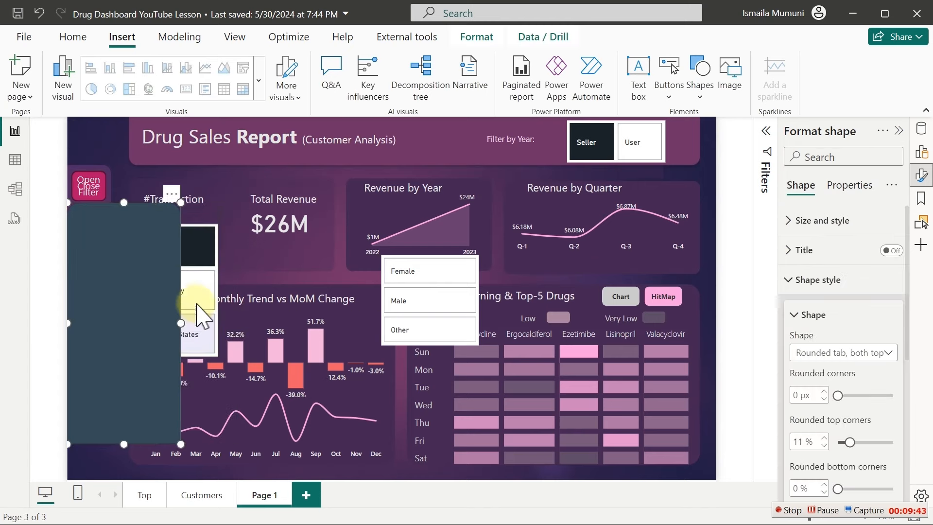
Step: Bring the Country slicer to the front of the filter panel shape
{"action": "left_click", "coordinate": [218, 284]}
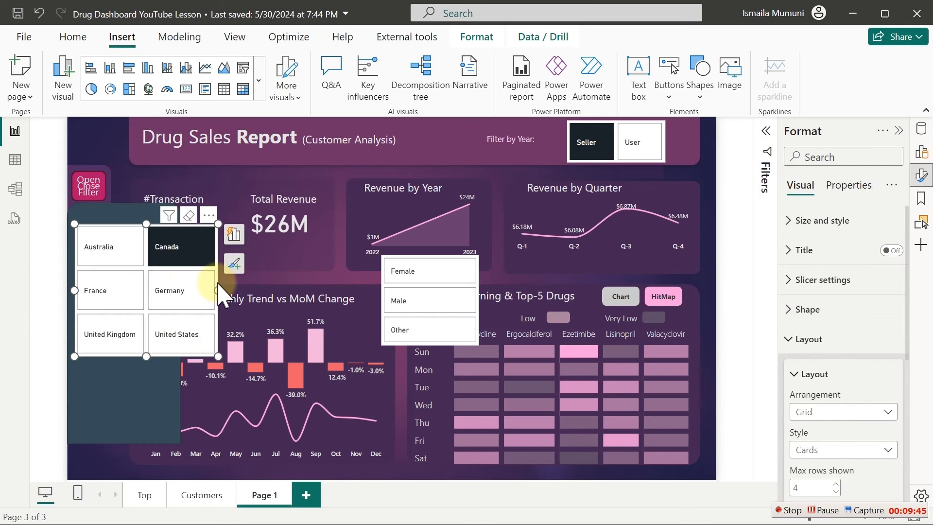
{"action": "left_click", "coordinate": [483, 40]}
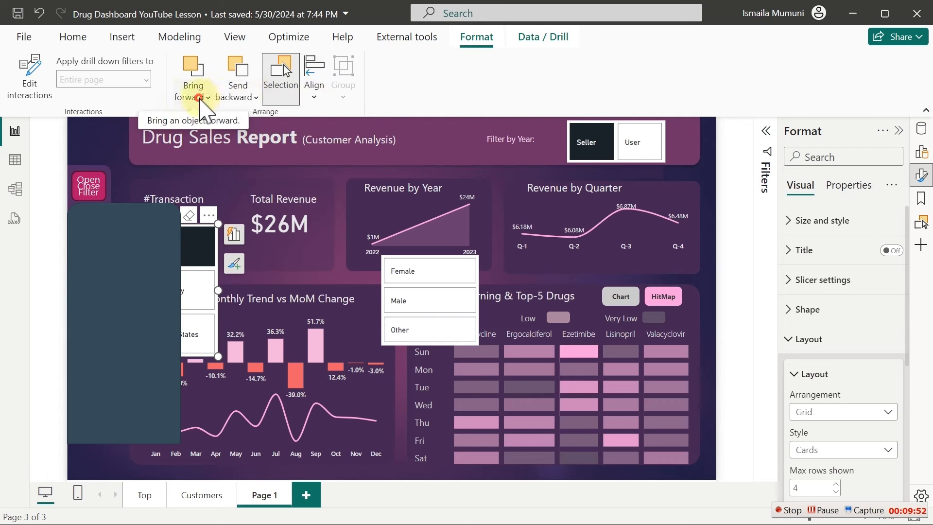
{"action": "left_click", "coordinate": [200, 98]}
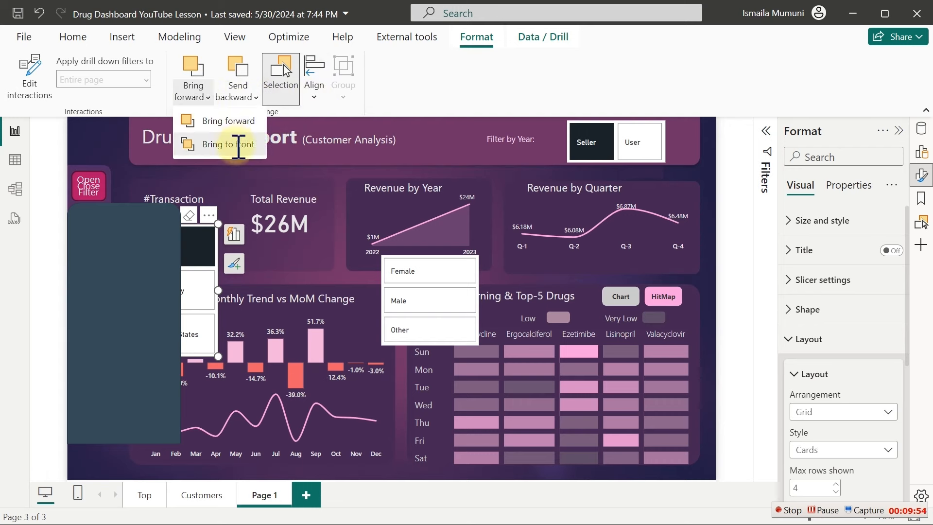
{"action": "left_click", "coordinate": [236, 141]}
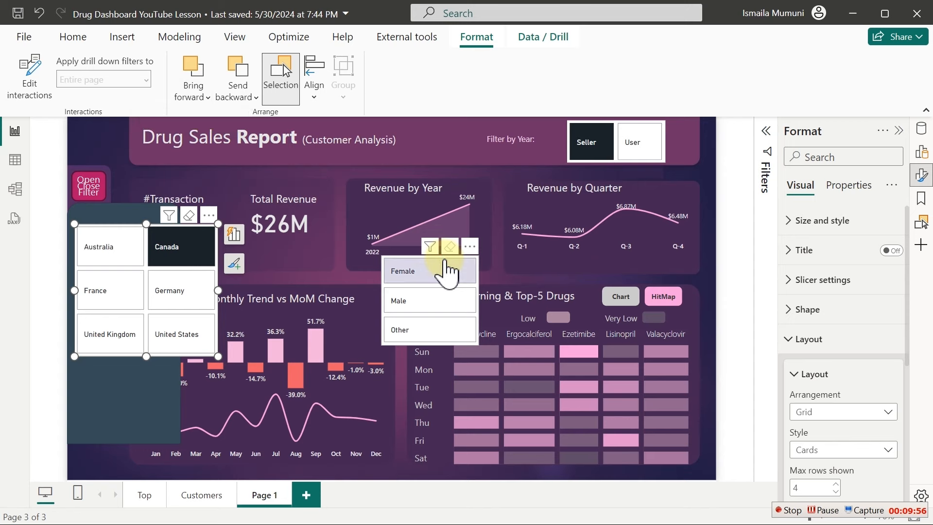
Step: Bring the Gender slicer to the front and place it, slightly shortened, on the filter panel below the Country slicer
{"action": "left_click", "coordinate": [446, 271]}
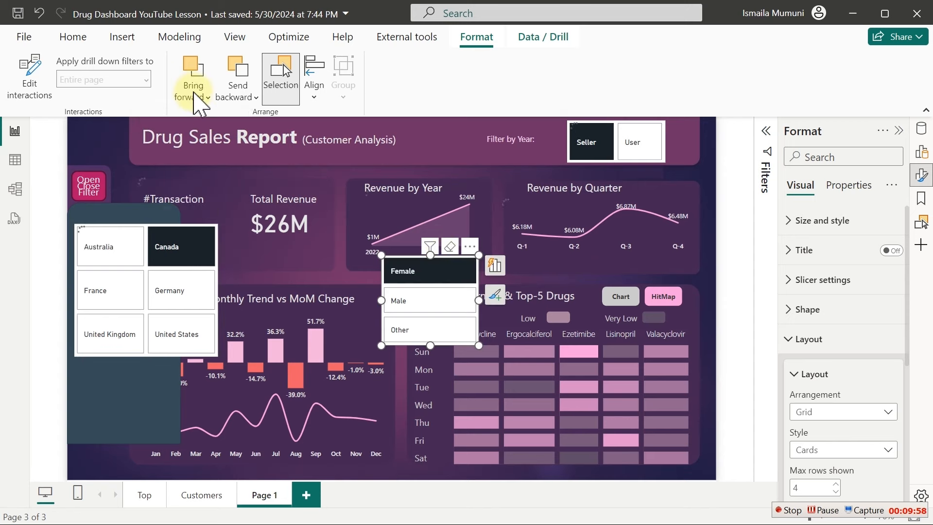
{"action": "left_click", "coordinate": [196, 97]}
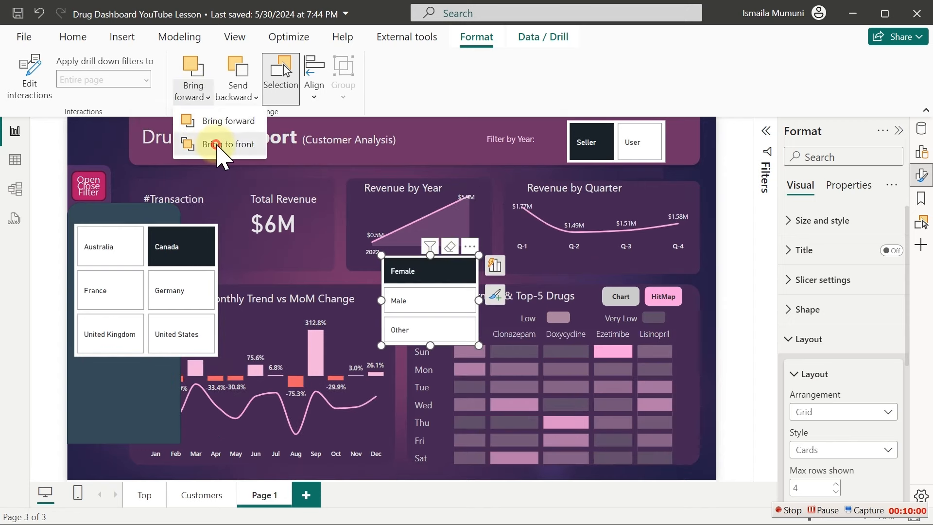
{"action": "left_click", "coordinate": [218, 141]}
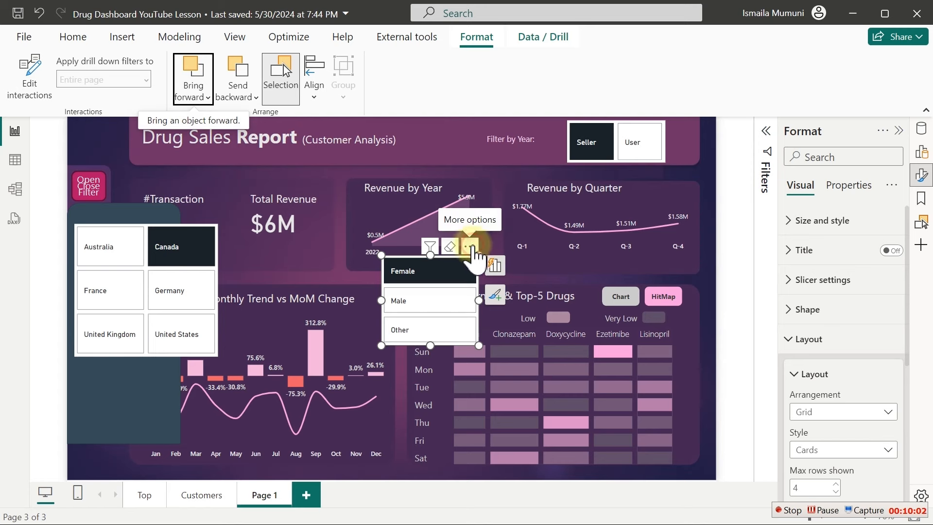
{"action": "left_click_drag", "start_coordinate": [474, 252], "coordinate": [175, 369]}
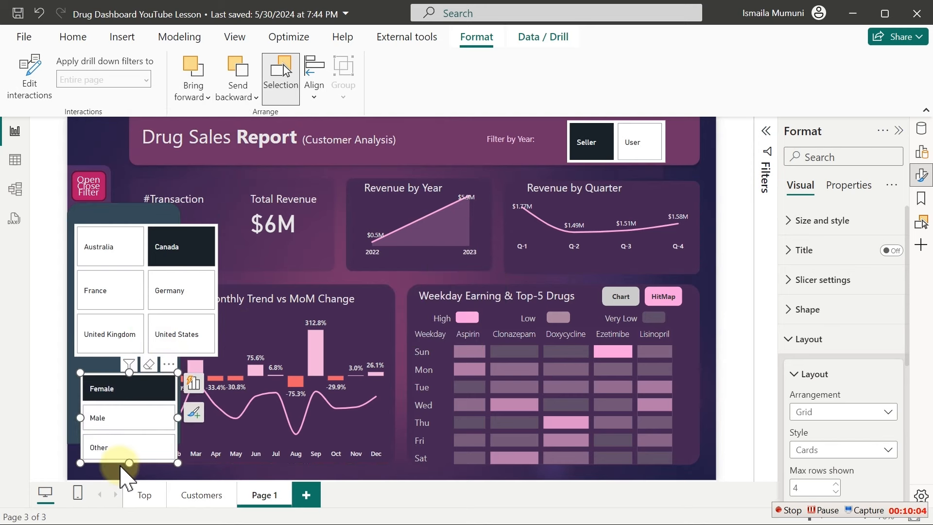
{"action": "mouse_move", "coordinate": [127, 462]}
{"action": "left_mouse_down"}
{"action": "mouse_move", "coordinate": [129, 432]}
{"action": "mouse_move", "coordinate": [126, 451]}
{"action": "left_mouse_up"}
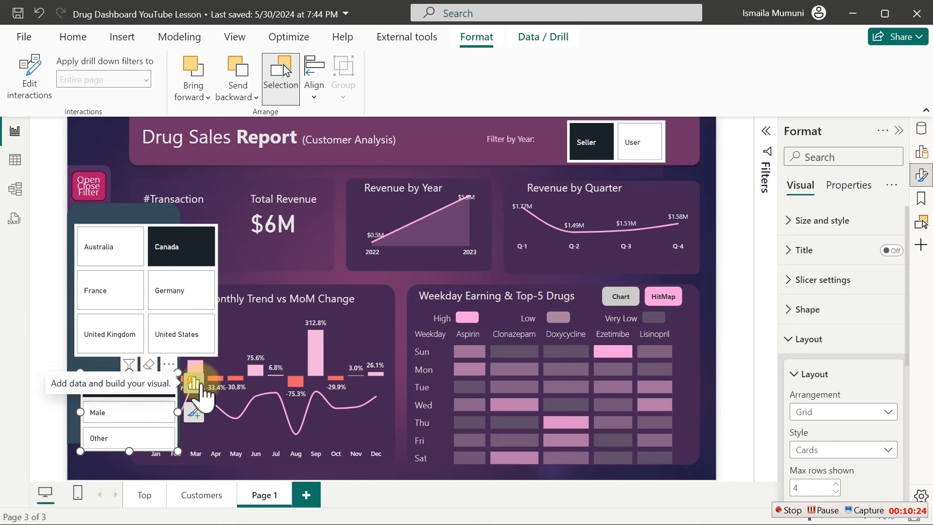
Step: Change the Gender visual's type to the standard Slicer with a checkbox list
{"action": "left_click", "coordinate": [201, 383]}
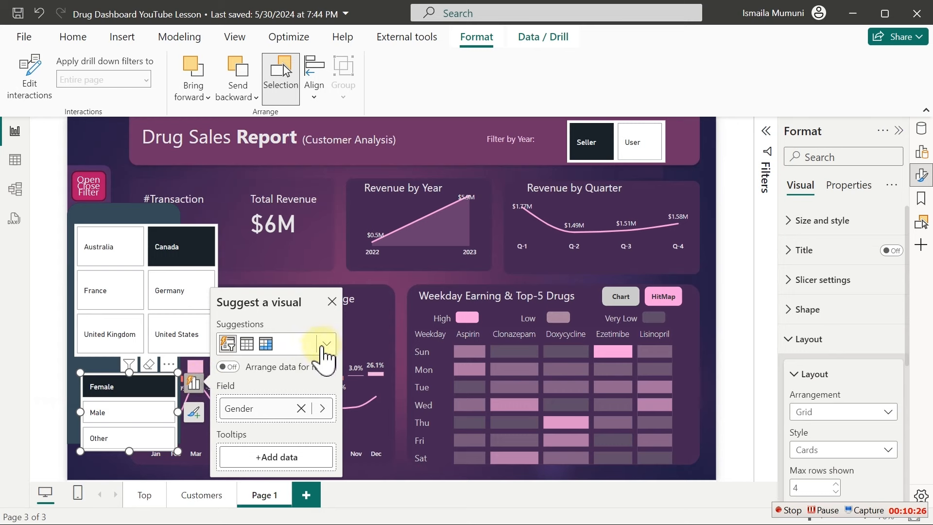
{"action": "left_click", "coordinate": [334, 346]}
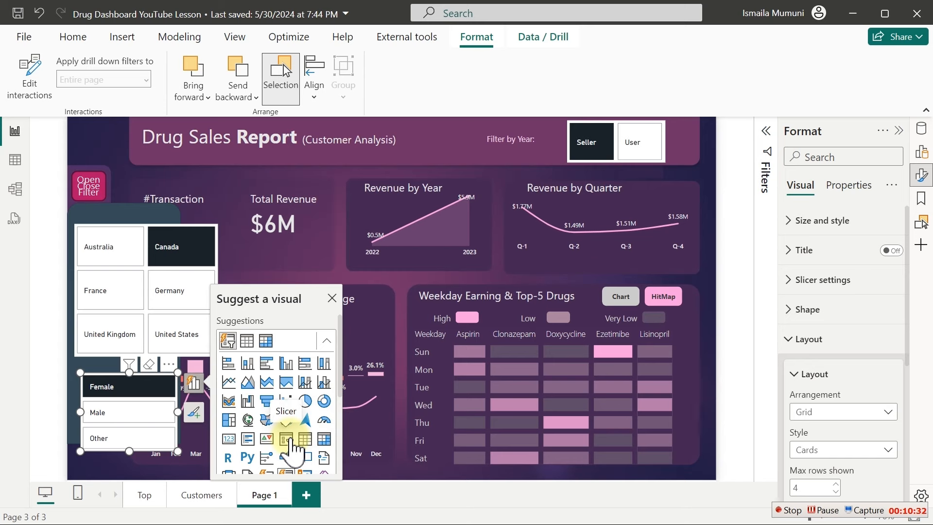
{"action": "left_click", "coordinate": [290, 440]}
{"action": "left_click", "coordinate": [288, 439]}
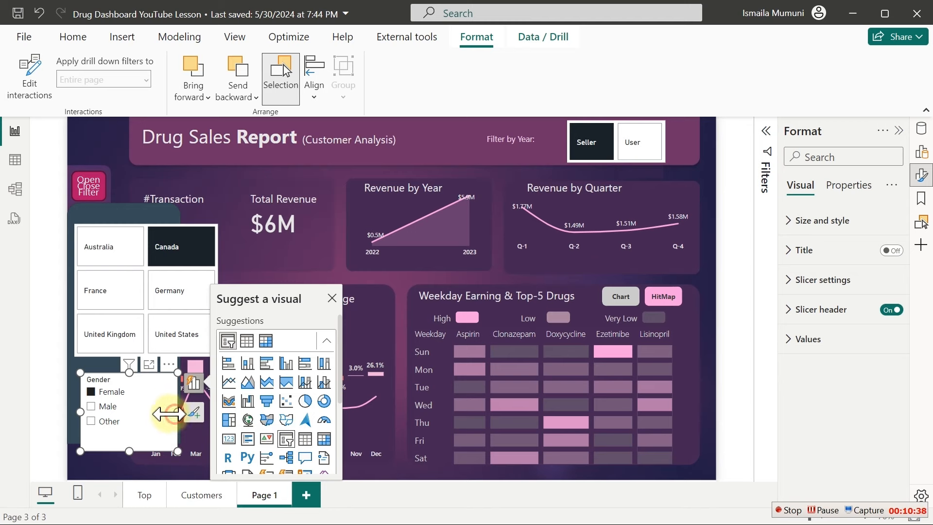
Step: Shrink the Gender slicer to fit its three options and align its left edge with the Country slicer at the panel's lower end
{"action": "left_click_drag", "start_coordinate": [168, 414], "coordinate": [156, 415]}
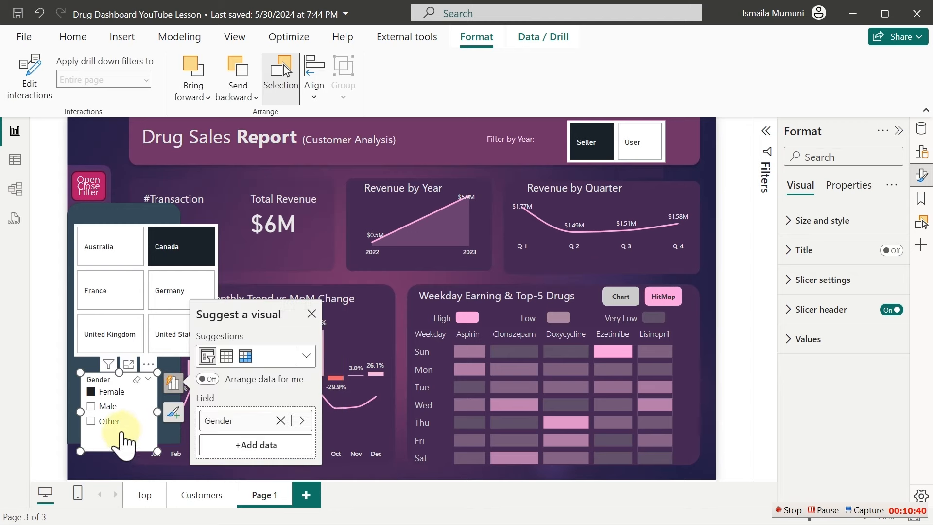
{"action": "left_click_drag", "start_coordinate": [119, 450], "coordinate": [120, 431]}
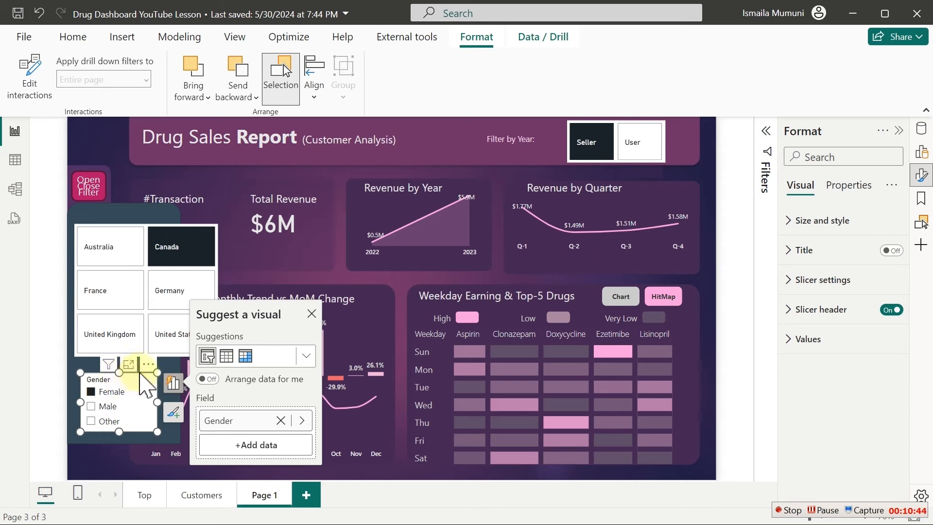
{"action": "left_click_drag", "start_coordinate": [152, 374], "coordinate": [148, 381]}
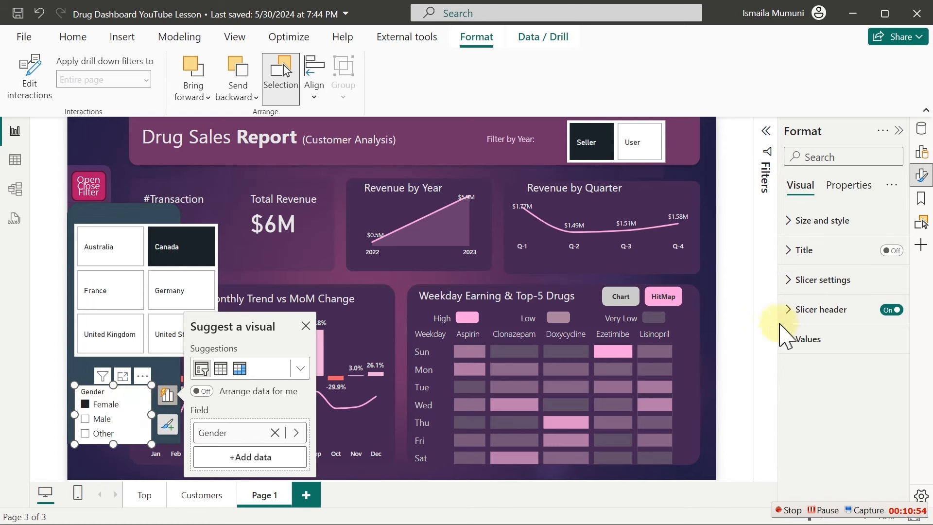
Step: Change the Gender slicer's header text to "Filter by Gender"
{"action": "left_click", "coordinate": [799, 312]}
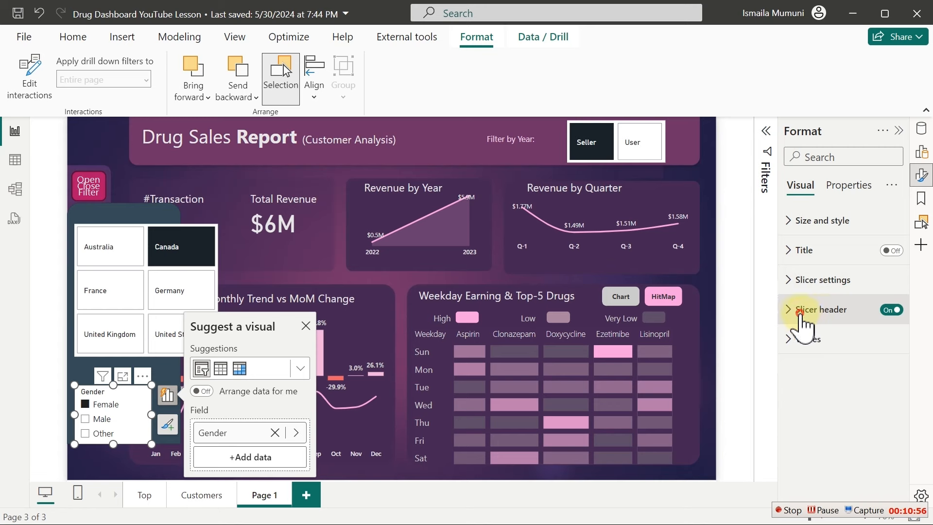
{"action": "left_click", "coordinate": [799, 382]}
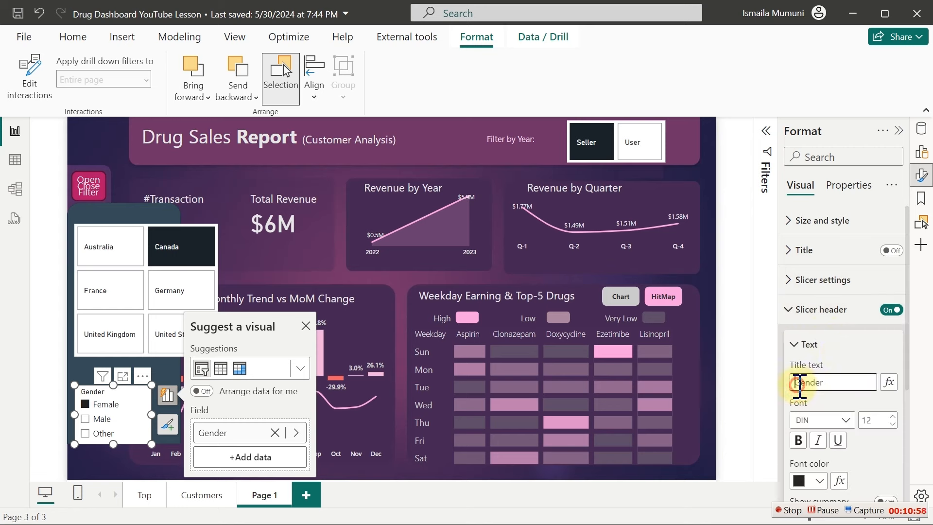
{"action": "type", "text": "Filter by"}
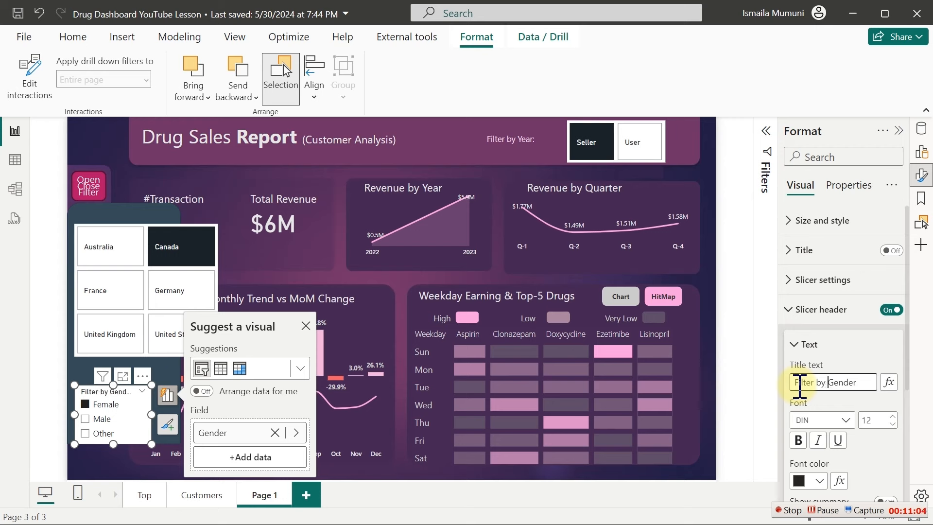
Step: Turn on the Country slicer's title and set its text to "Filter by Country"
{"action": "left_click", "coordinate": [219, 238]}
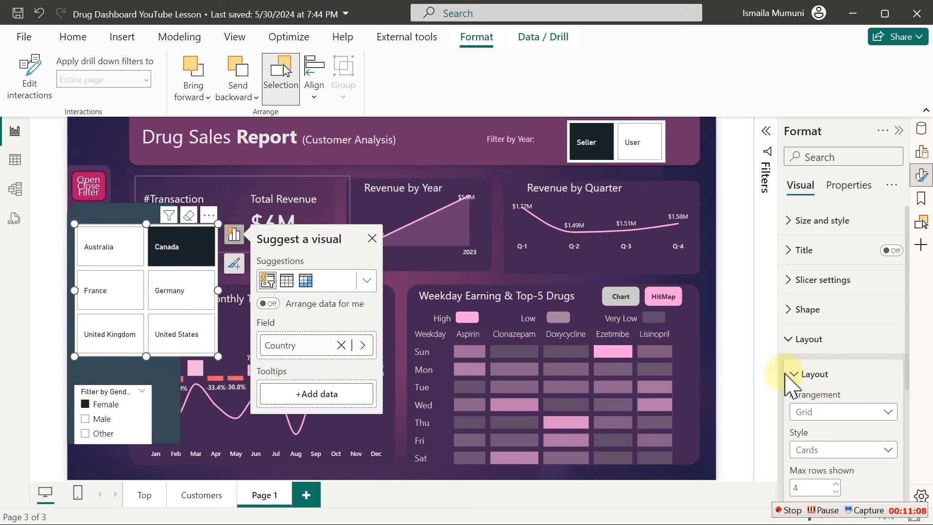
{"action": "left_click", "coordinate": [820, 340]}
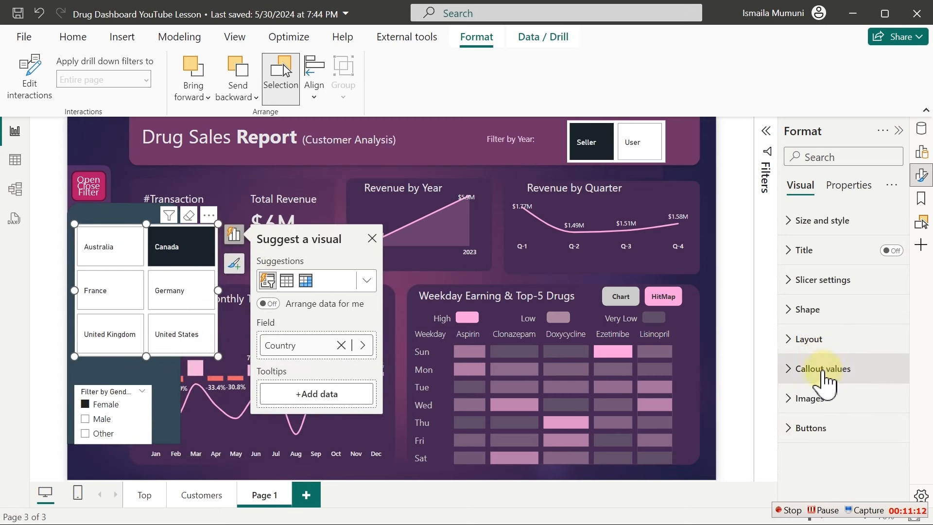
{"action": "left_click", "coordinate": [825, 378]}
{"action": "left_click", "coordinate": [828, 380]}
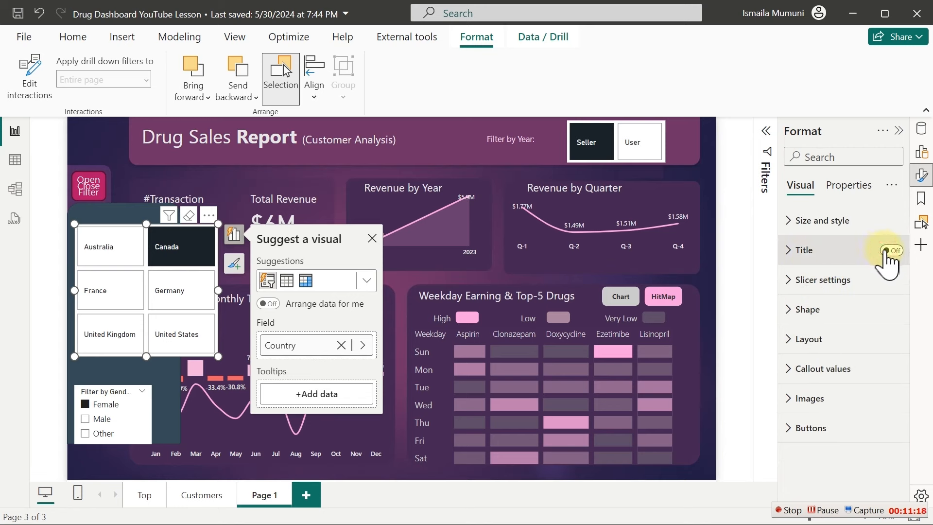
{"action": "left_click", "coordinate": [887, 252]}
{"action": "left_click", "coordinate": [822, 263]}
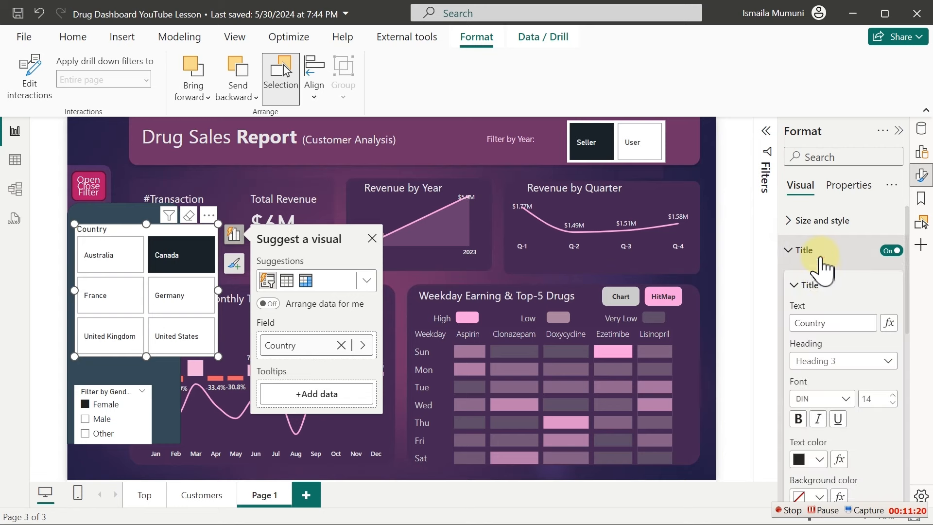
{"action": "left_click", "coordinate": [798, 323]}
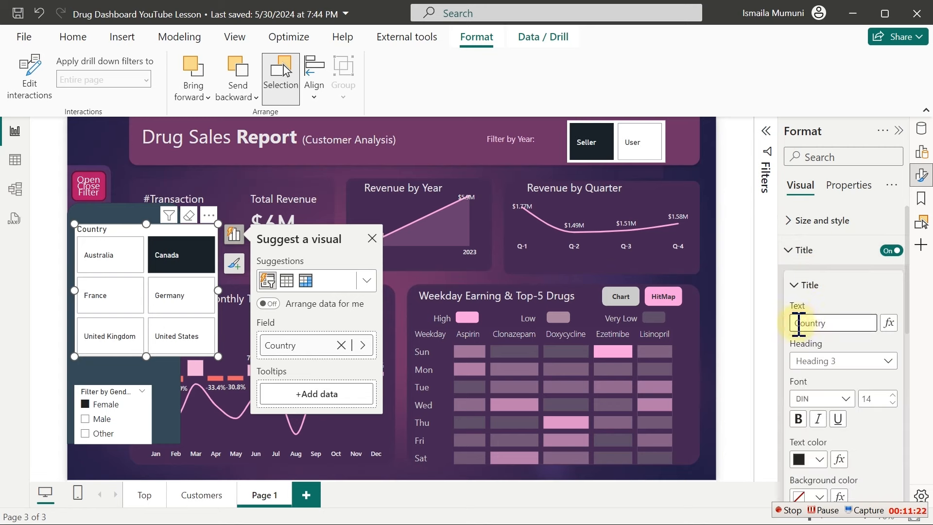
{"action": "type", "text": "Filter by"}
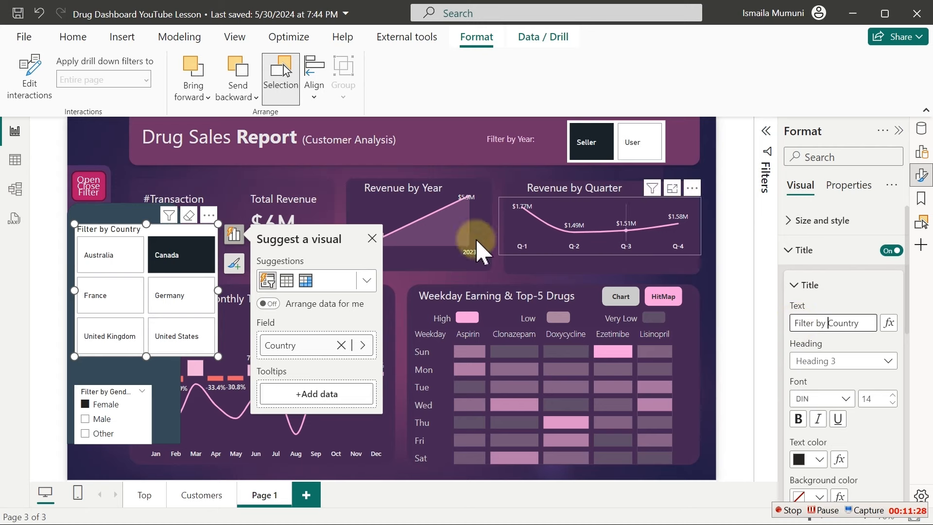
Step: Widen the dark filter panel slightly past the Country slicer's right edge, then deselect it
{"action": "left_click", "coordinate": [95, 131]}
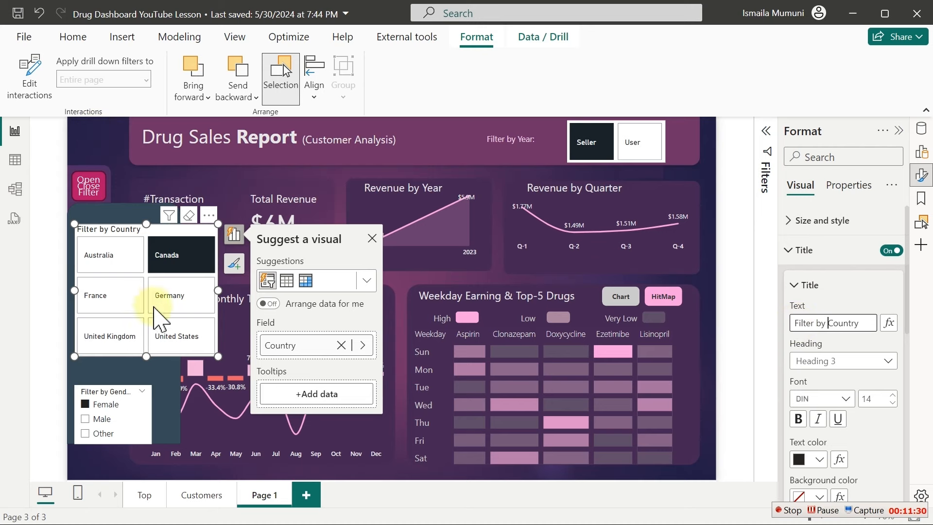
{"action": "left_click", "coordinate": [156, 373]}
{"action": "left_click", "coordinate": [156, 373]}
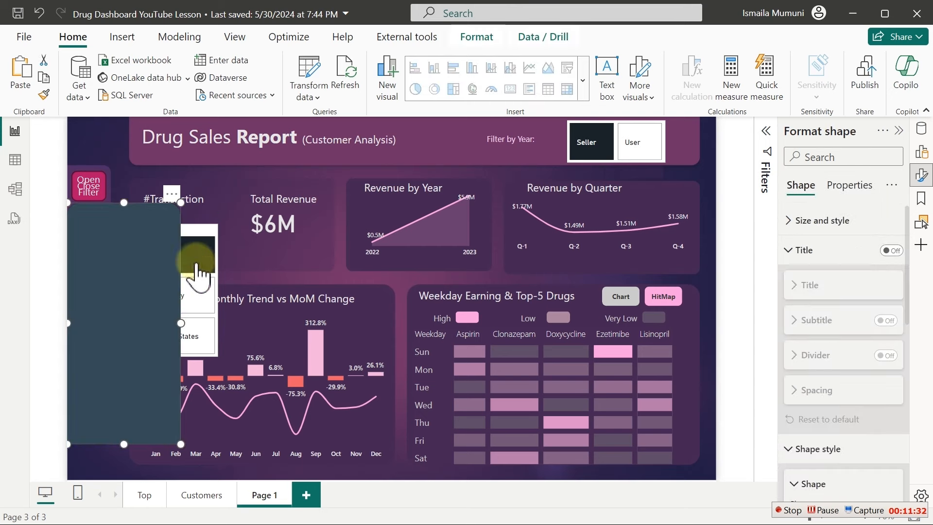
{"action": "left_click_drag", "start_coordinate": [181, 323], "coordinate": [227, 326]}
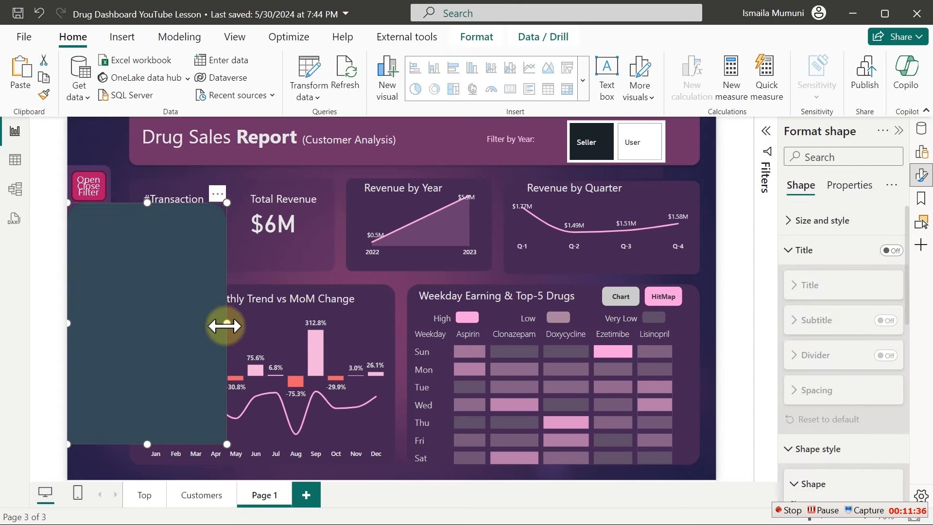
{"action": "left_click", "coordinate": [105, 133]}
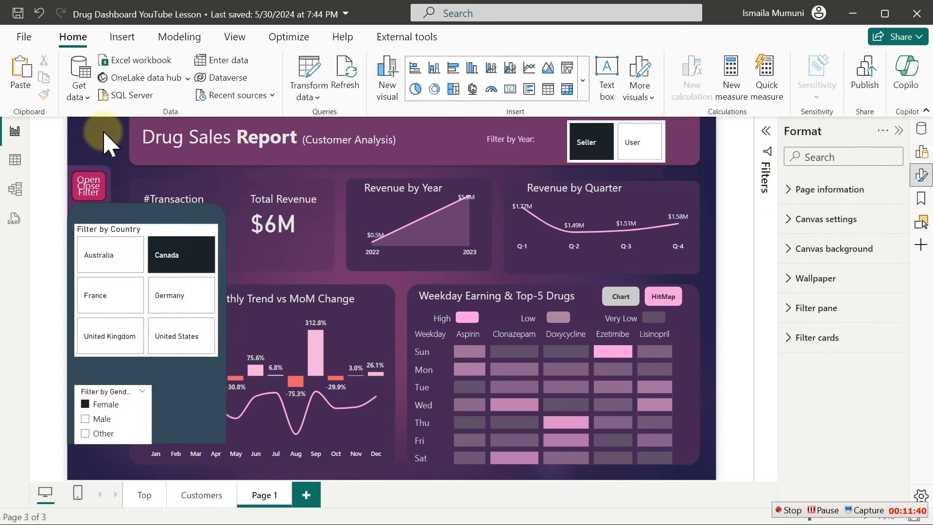
Step: Move the Gender slicer up slightly so it sits inside the panel's lower edge
{"action": "left_click", "coordinate": [90, 187], "text": "ctrl"}
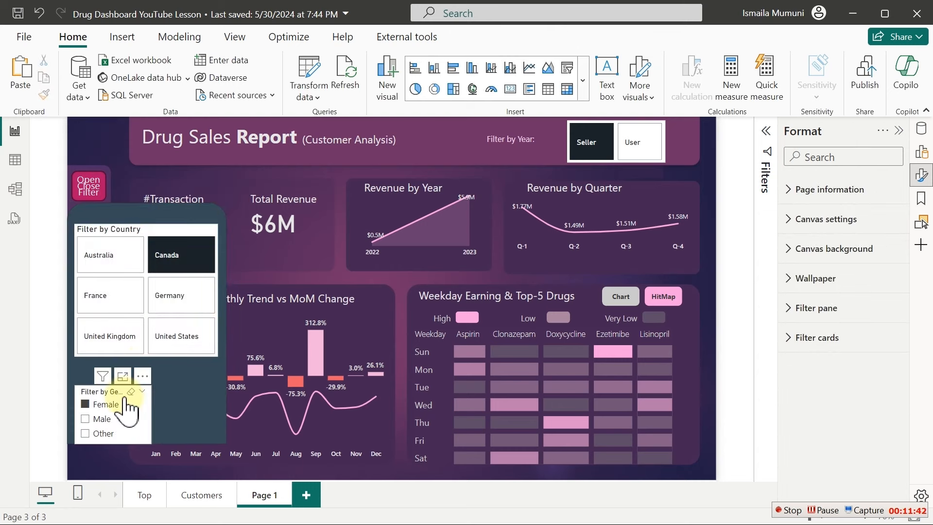
{"action": "left_click_drag", "start_coordinate": [108, 405], "coordinate": [110, 395]}
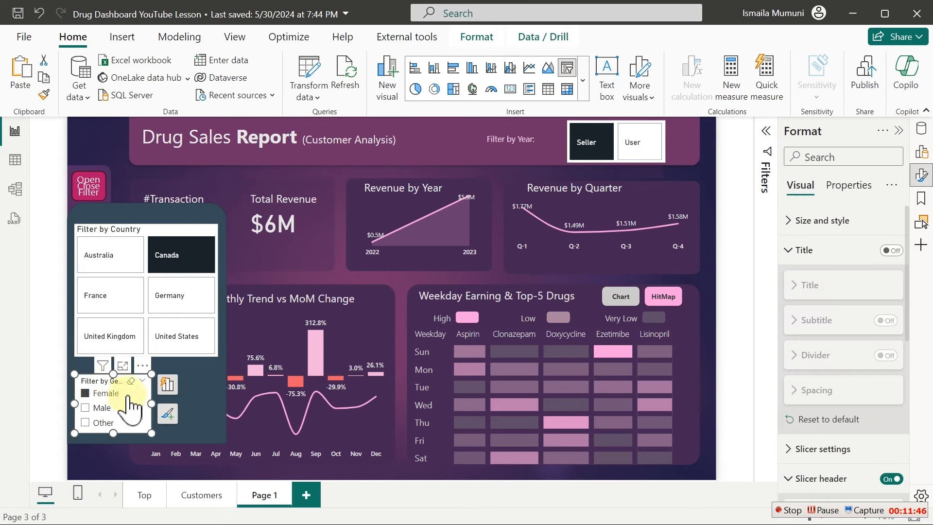
Step: Widen the Gender slicer to match the Country slicer, then group both slicers with the dark background shape
{"action": "left_click_drag", "start_coordinate": [151, 405], "coordinate": [220, 427]}
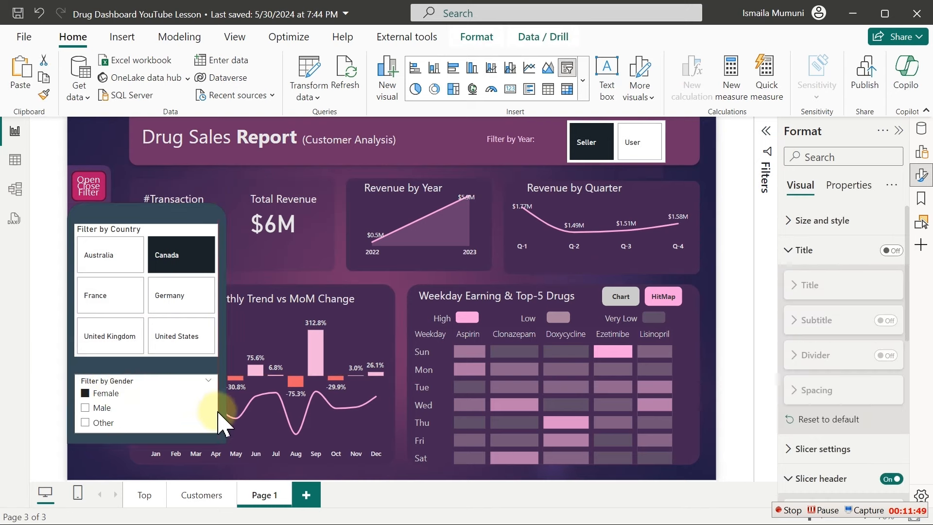
{"action": "left_click", "coordinate": [130, 214], "text": "ctrl"}
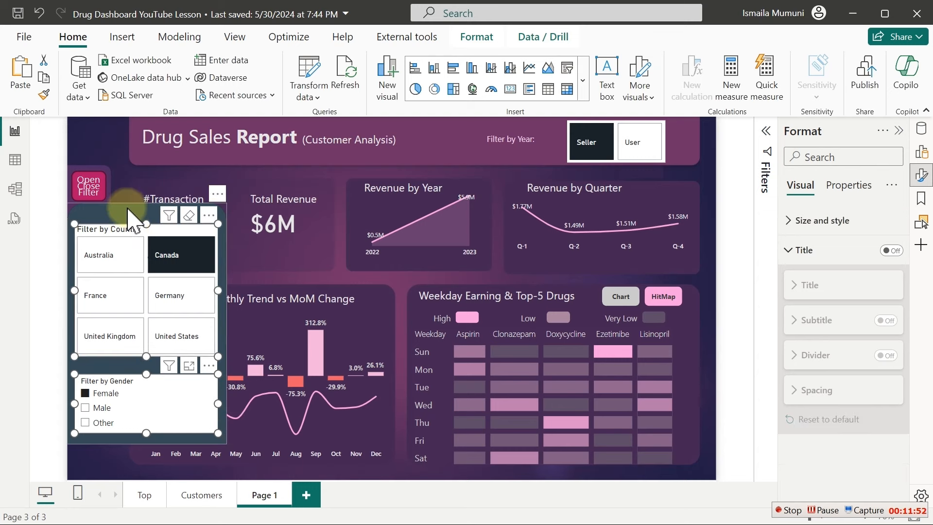
{"action": "key", "text": "ctrl+g"}
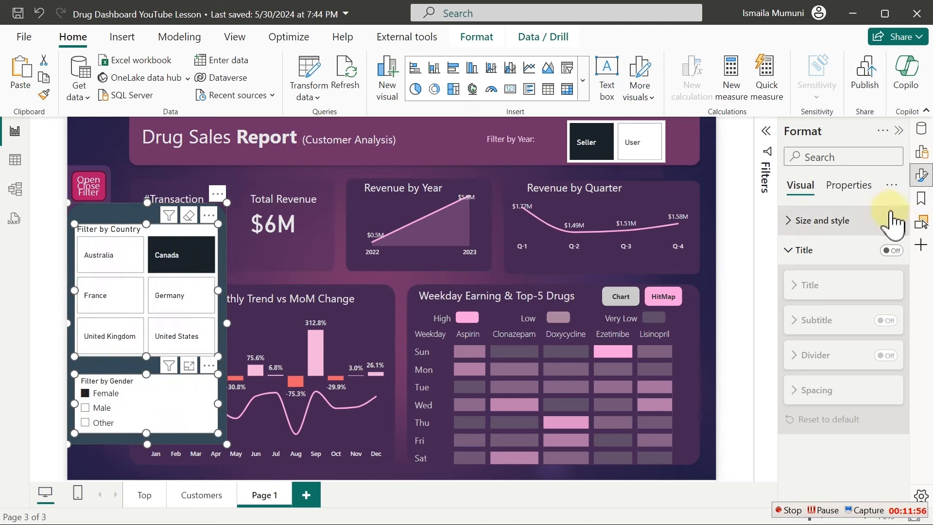
{"action": "left_click", "coordinate": [923, 224]}
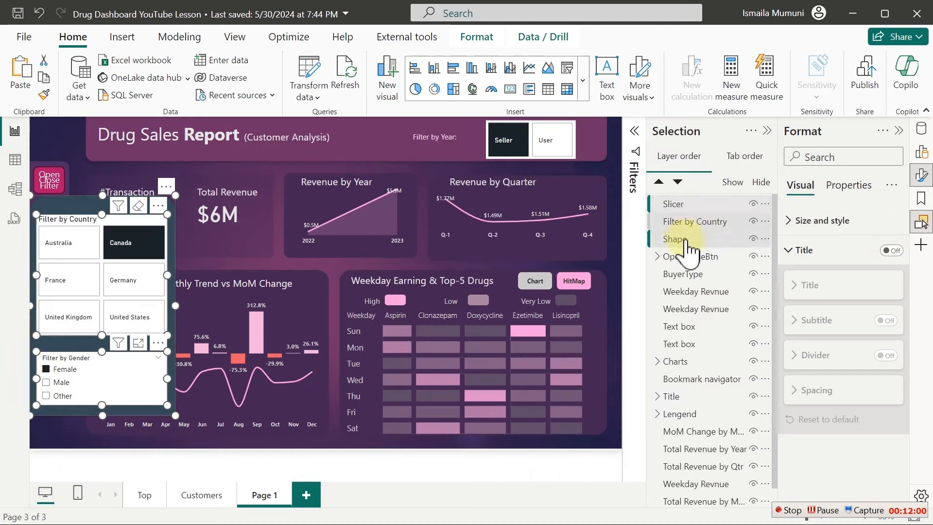
{"action": "left_click", "coordinate": [711, 219]}
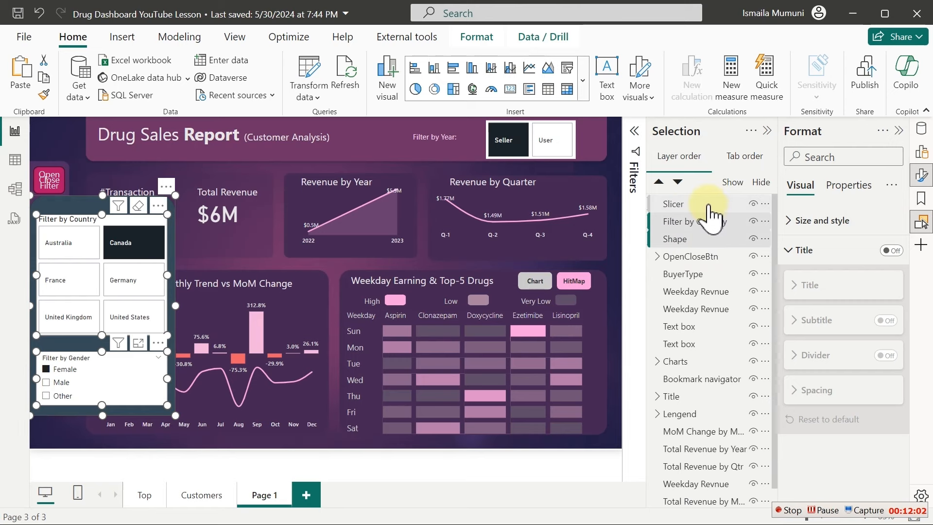
{"action": "right_click", "coordinate": [709, 209]}
{"action": "mouse_move", "coordinate": [719, 214]}
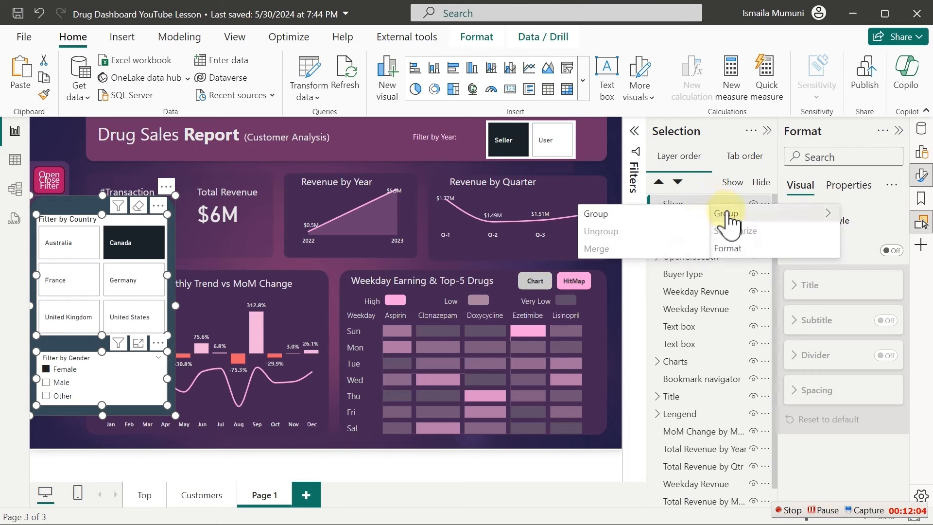
{"action": "left_click", "coordinate": [597, 216]}
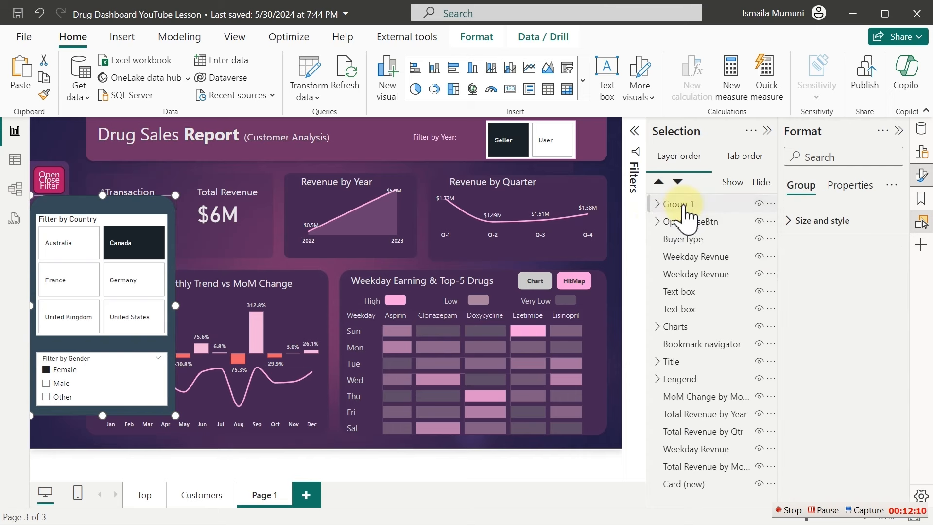
Step: Rename the new slicer group as AllSlicers
{"action": "double_click", "coordinate": [686, 204]}
{"action": "type", "text": "AllSlicers"}
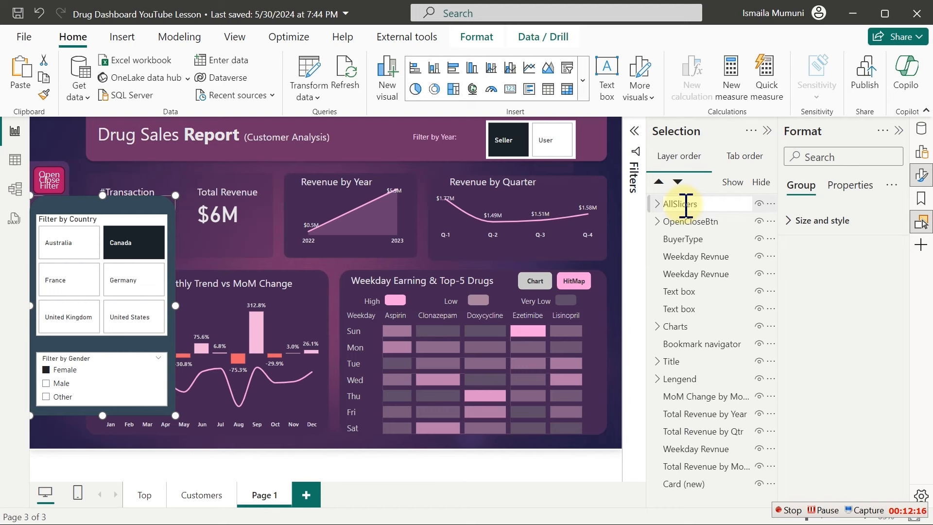
{"action": "key", "text": "Return"}
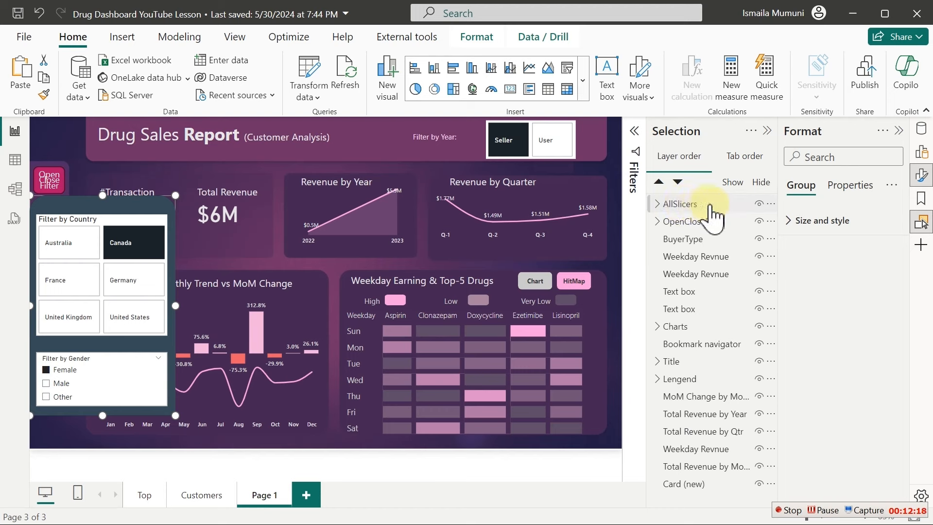
Step: Check what the AllSlicers and OpenCloseBtn groups contain by hiding and reshowing each one
{"action": "left_click", "coordinate": [760, 203]}
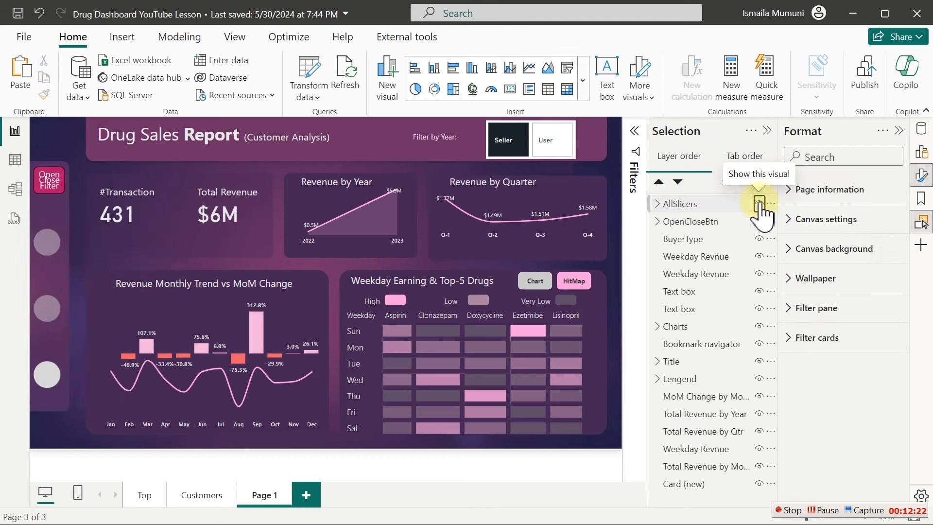
{"action": "left_click", "coordinate": [759, 203]}
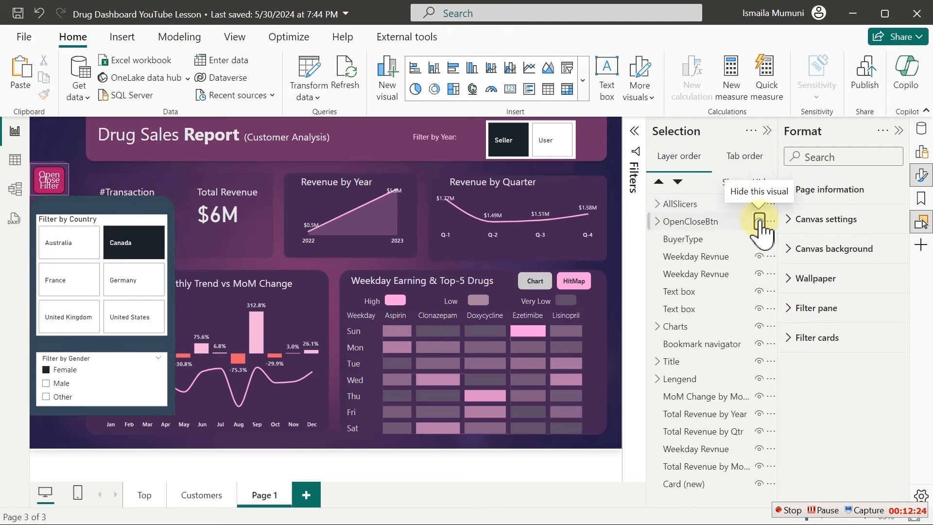
{"action": "left_click", "coordinate": [760, 221]}
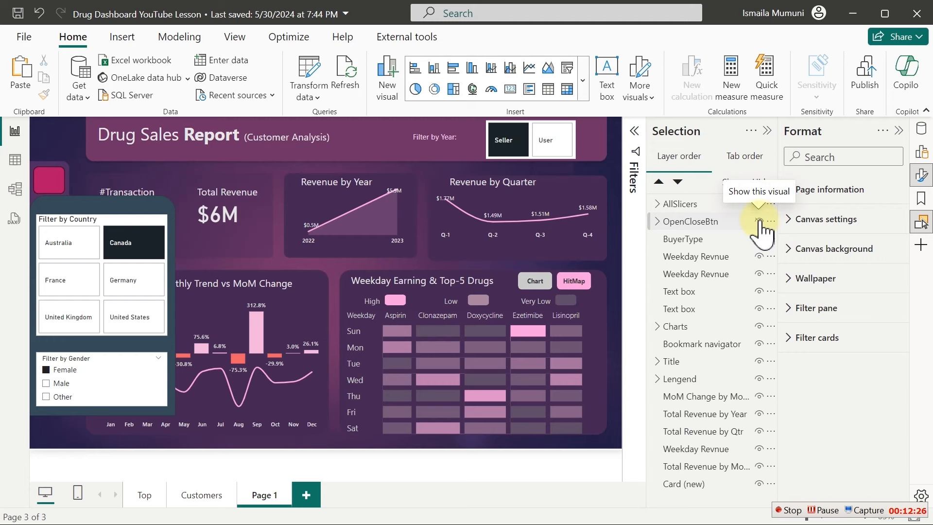
{"action": "left_click", "coordinate": [759, 221]}
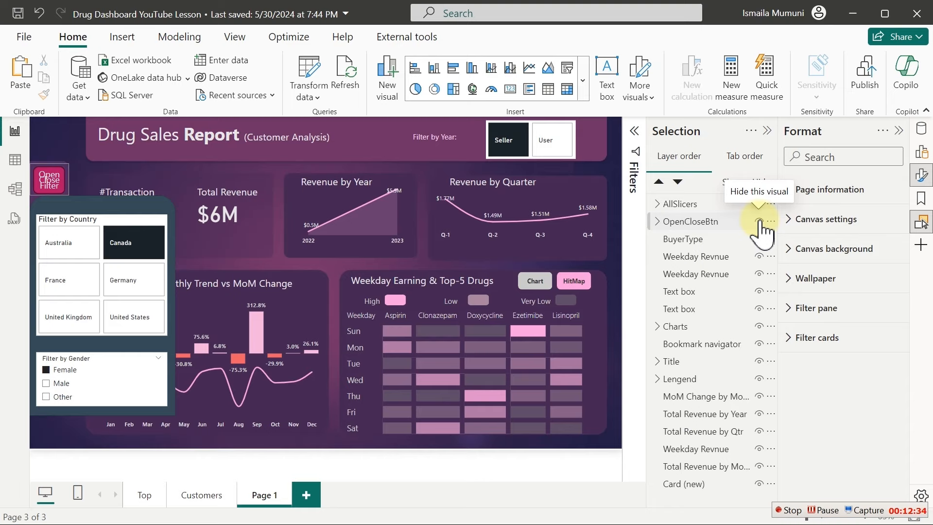
{"action": "left_click", "coordinate": [782, 511]}
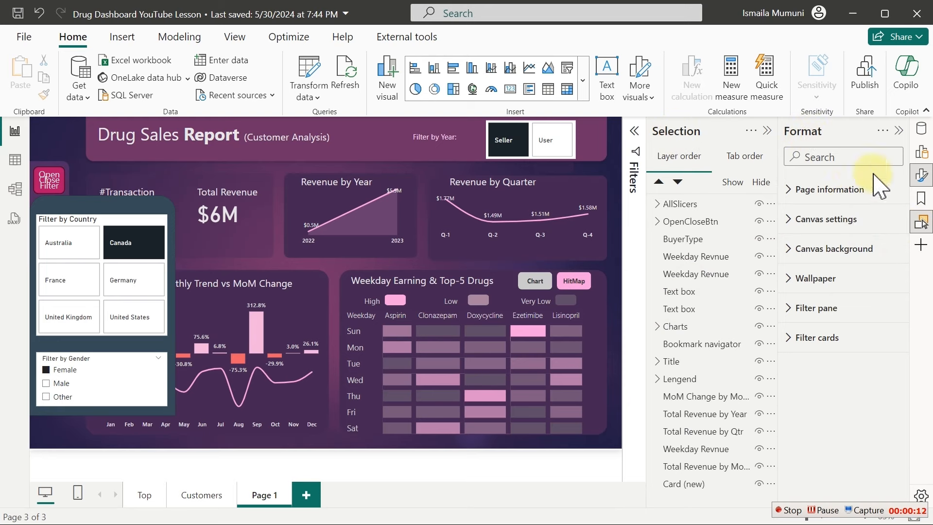
Step: Display the bookmark list beside the layer order, then hide the AllSlicers group and the Close button inside OpenCloseBtn
{"action": "left_click", "coordinate": [922, 175]}
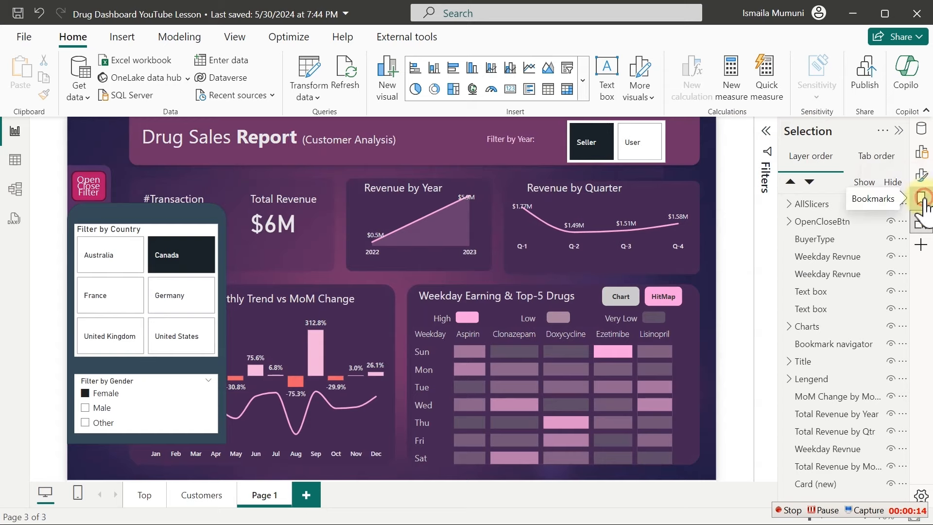
{"action": "left_click", "coordinate": [923, 199]}
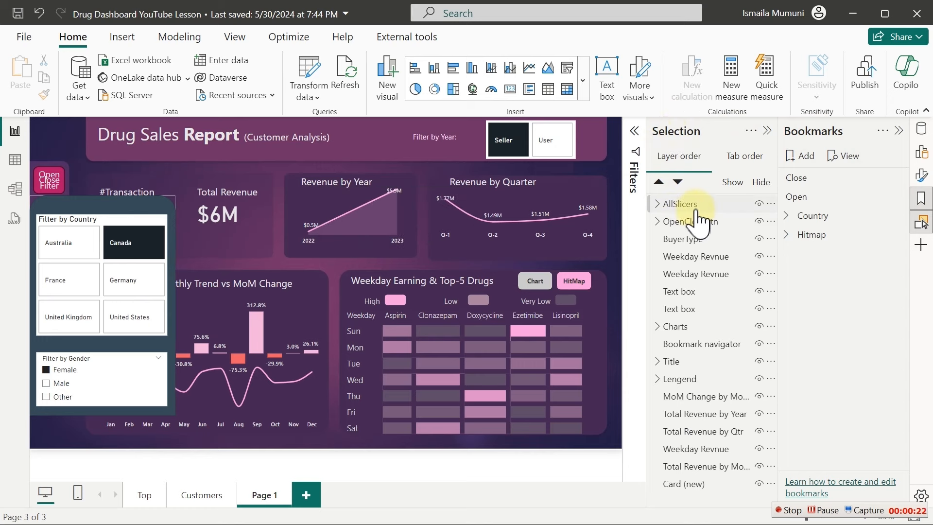
{"action": "left_click", "coordinate": [679, 206]}
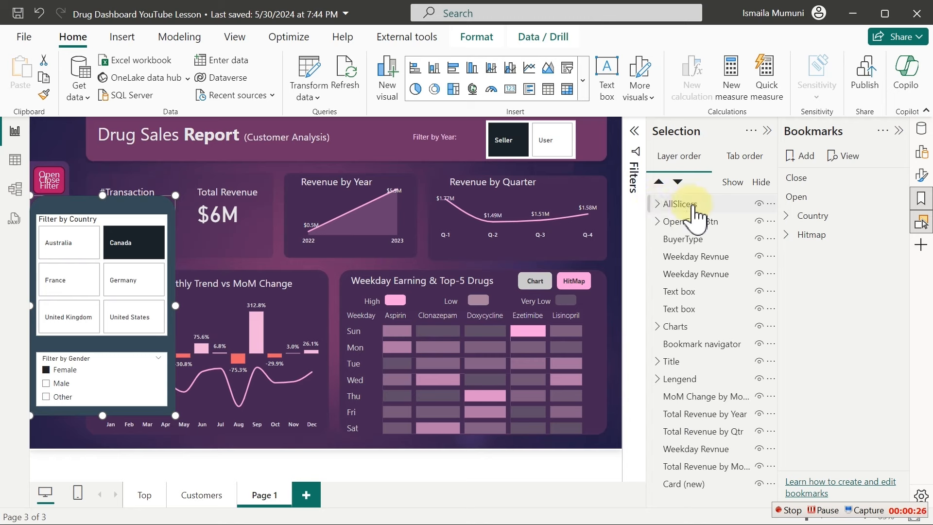
{"action": "left_click", "coordinate": [759, 204]}
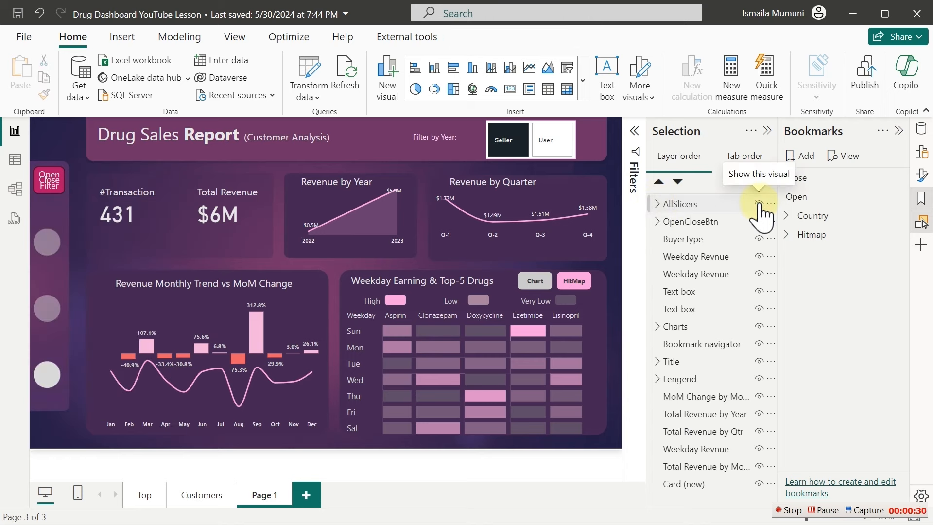
{"action": "left_click", "coordinate": [657, 223]}
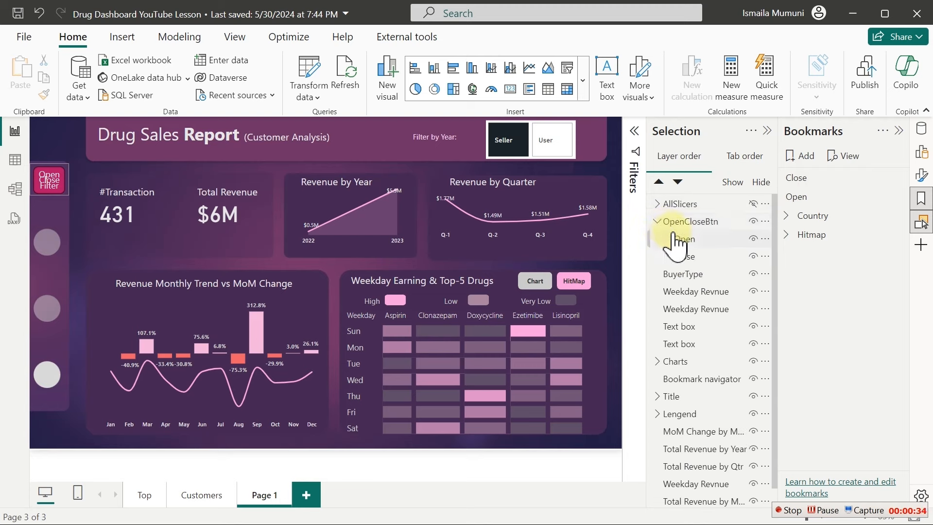
{"action": "left_click", "coordinate": [753, 257]}
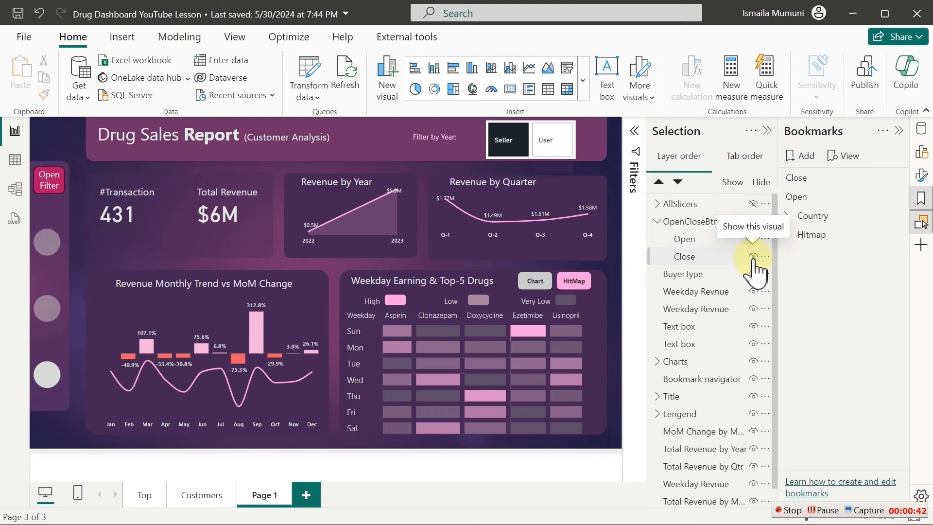
Step: Add a bookmark named "CloseSlisers" with the OpenCloseBtn and AllSlicers groups selected
{"action": "left_click", "coordinate": [701, 226]}
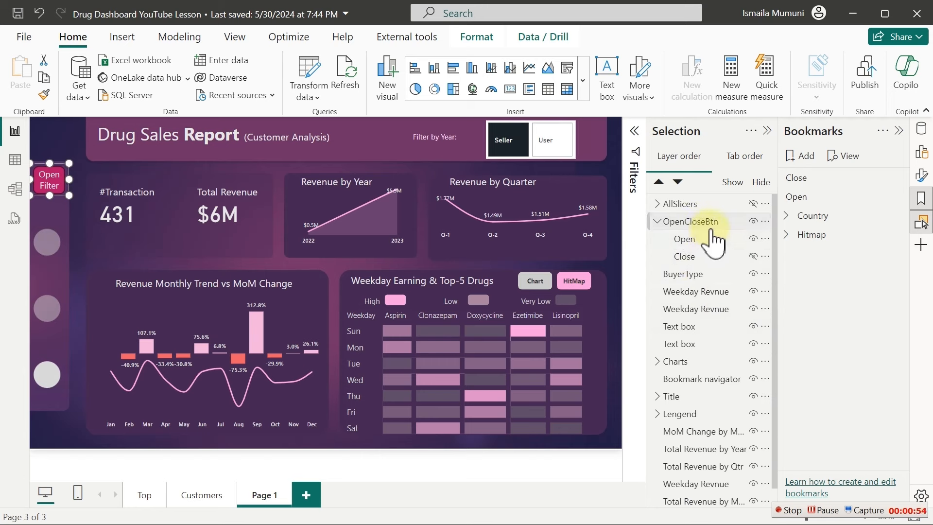
{"action": "left_click", "coordinate": [680, 205], "text": "ctrl"}
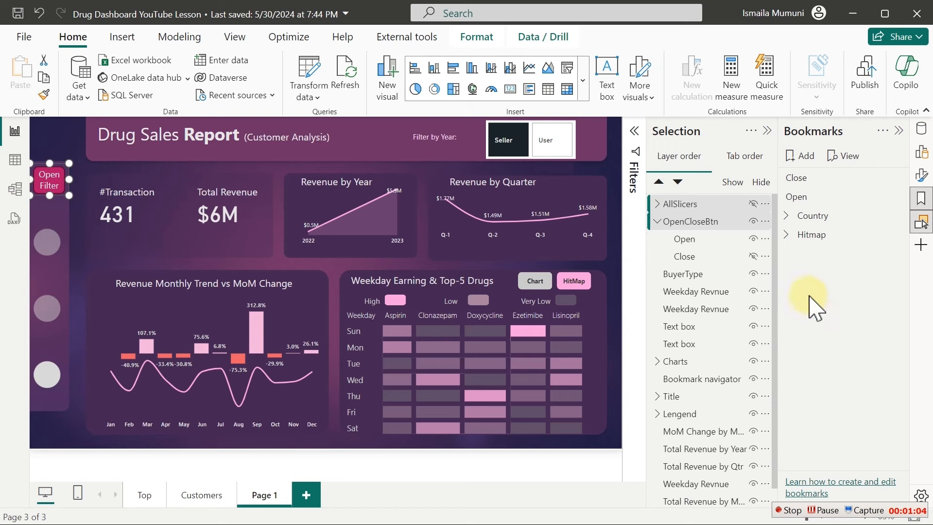
{"action": "left_click", "coordinate": [806, 158]}
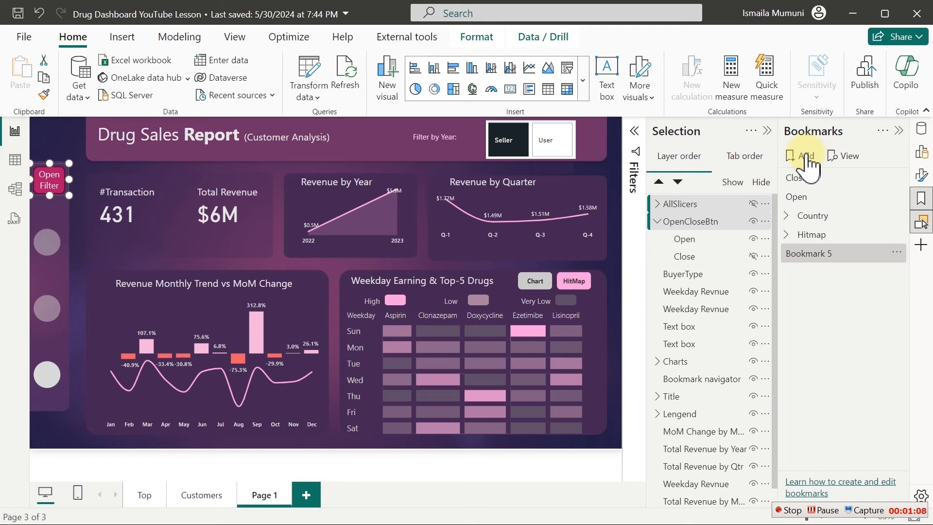
{"action": "double_click", "coordinate": [820, 255]}
{"action": "key", "text": "ctrl+a"}
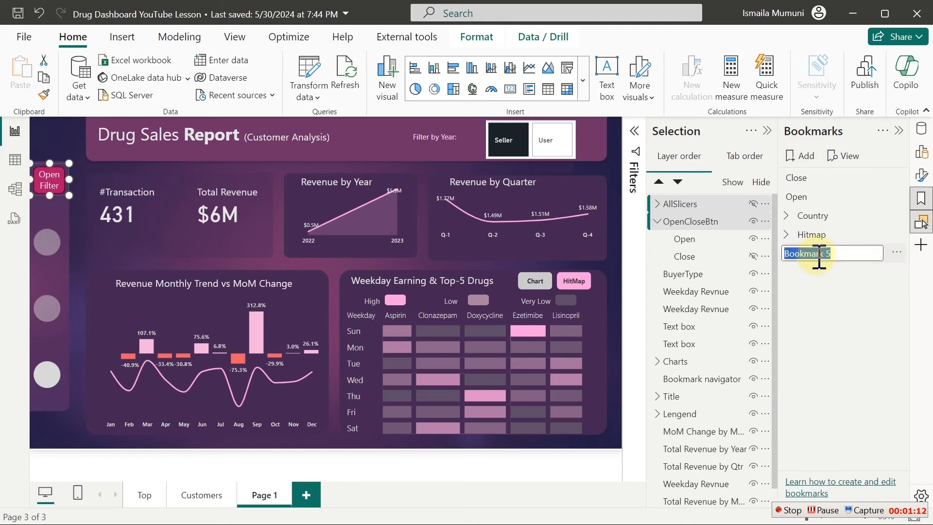
{"action": "type", "text": "CloseSlicers"}
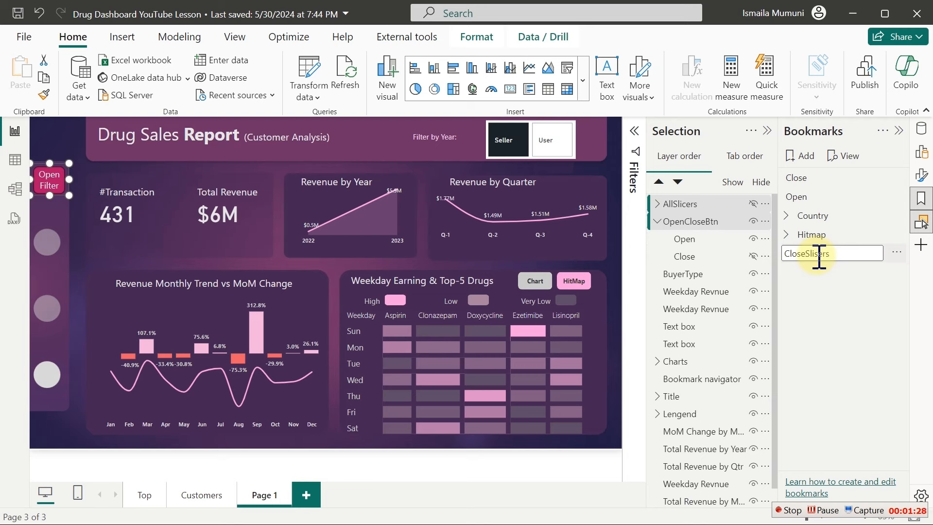
{"action": "key", "text": "Return"}
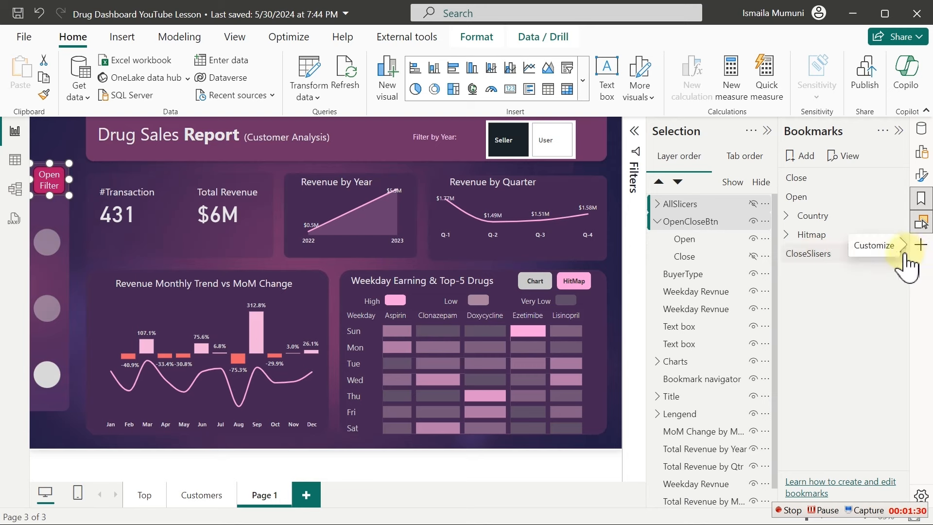
Step: Turn off Data and Current page for the CloseSlisers bookmark, limit it to selected visuals, and update it
{"action": "left_click", "coordinate": [897, 252]}
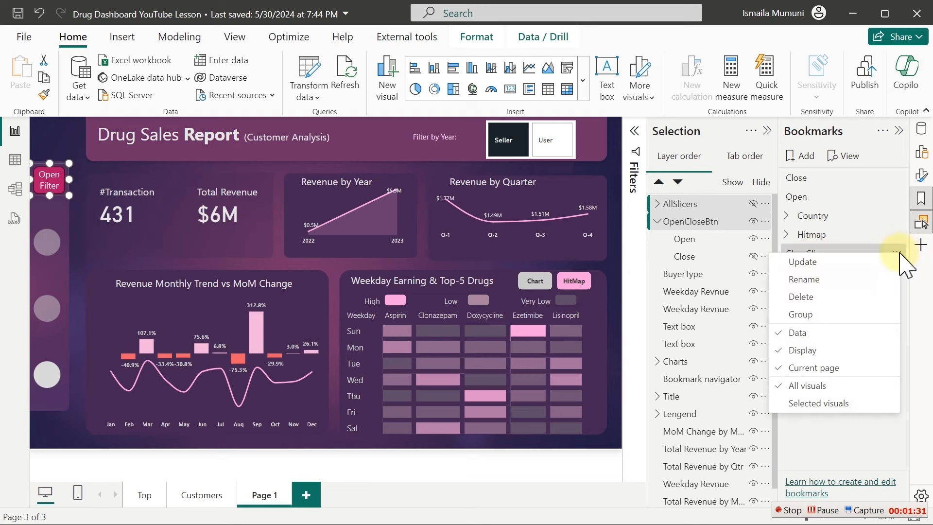
{"action": "left_click", "coordinate": [800, 333]}
{"action": "left_click", "coordinate": [898, 253]}
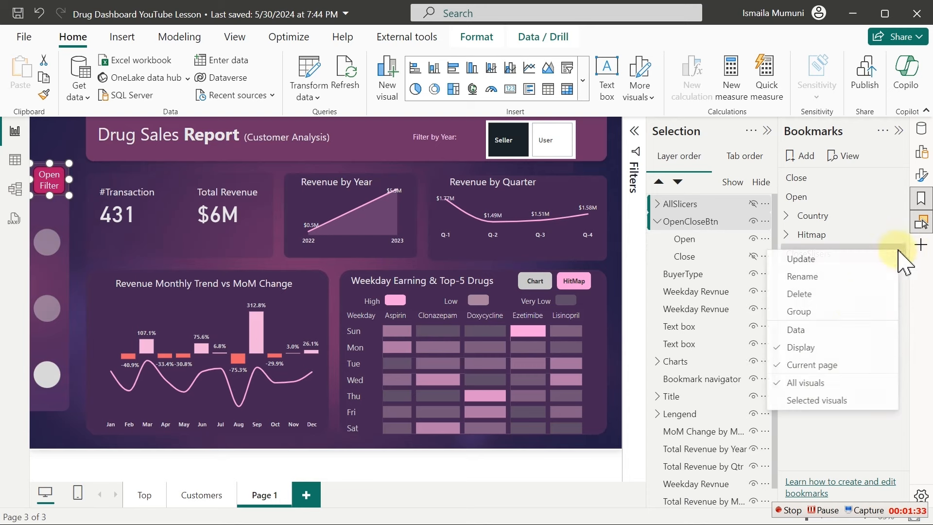
{"action": "left_click", "coordinate": [798, 366]}
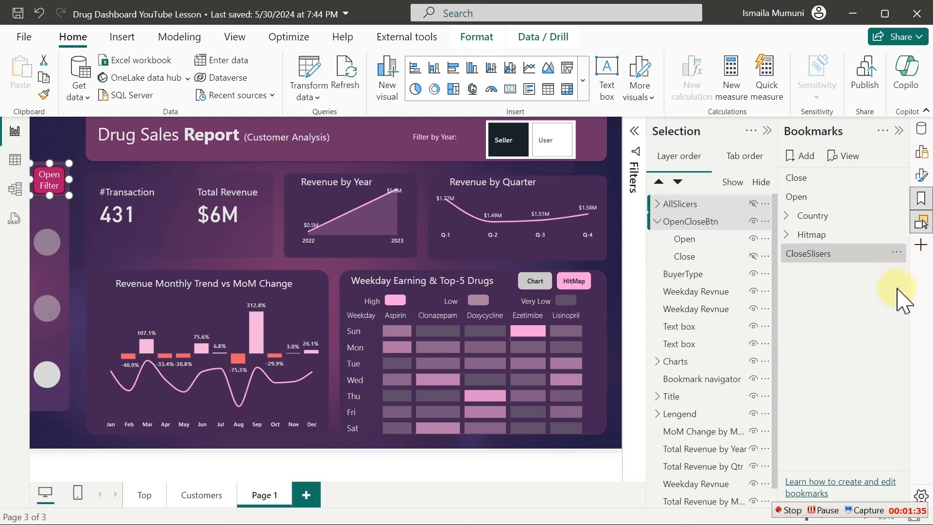
{"action": "left_click", "coordinate": [897, 253]}
{"action": "left_click", "coordinate": [807, 403]}
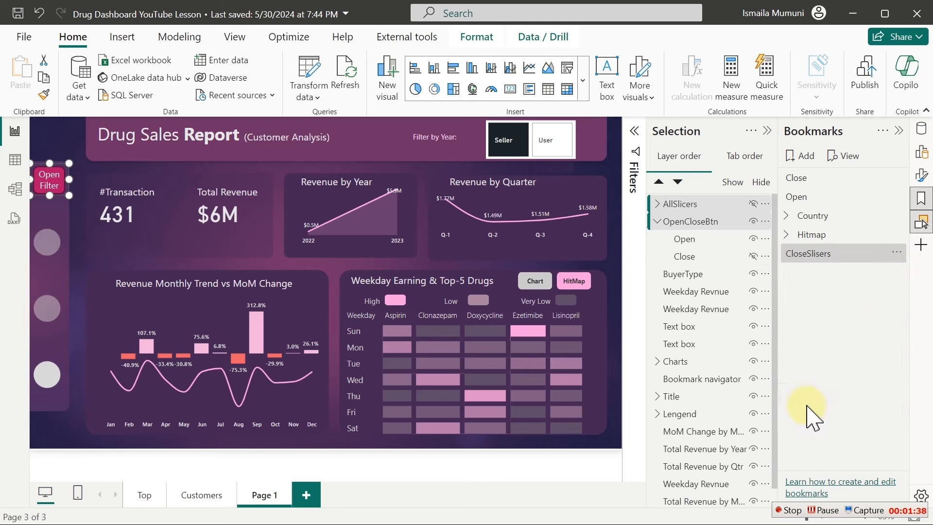
{"action": "left_click", "coordinate": [896, 253]}
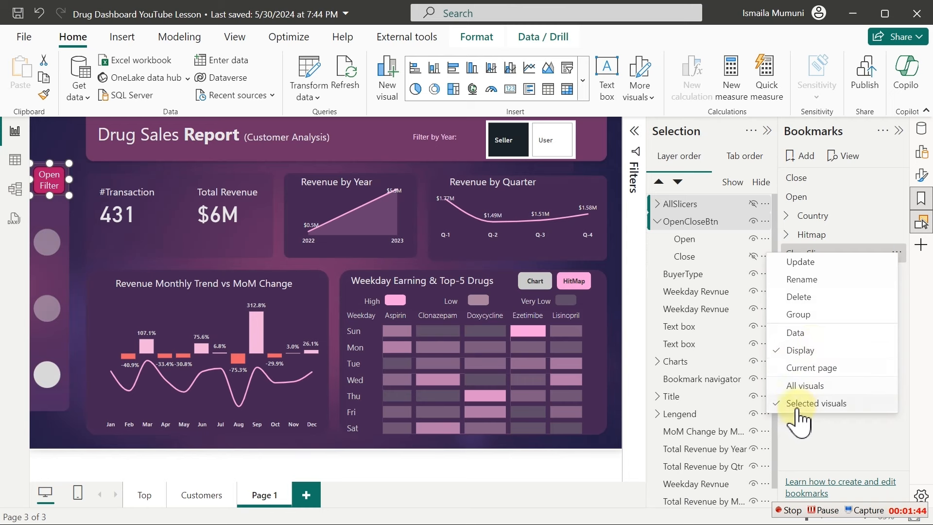
{"action": "left_click", "coordinate": [831, 265]}
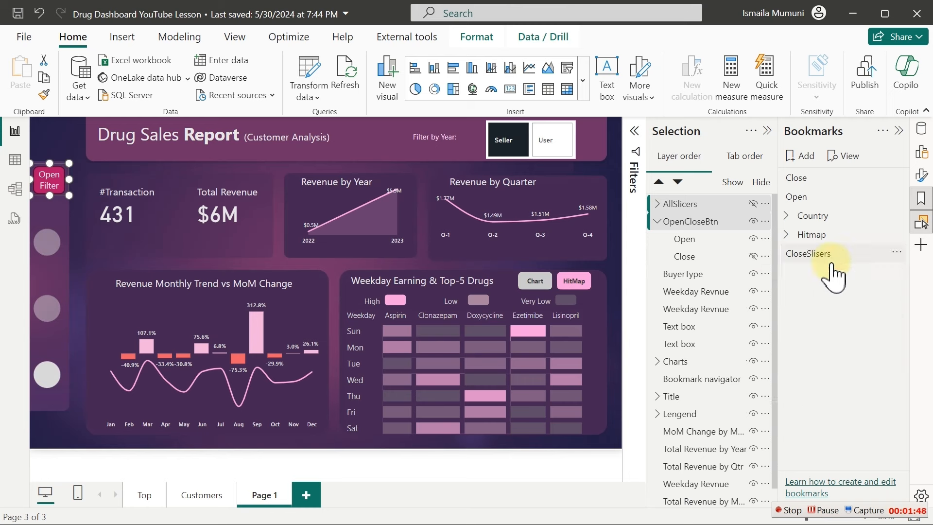
Step: Show the Close button, hide the Open button, and show the AllSlicers group
{"action": "left_click", "coordinate": [754, 256]}
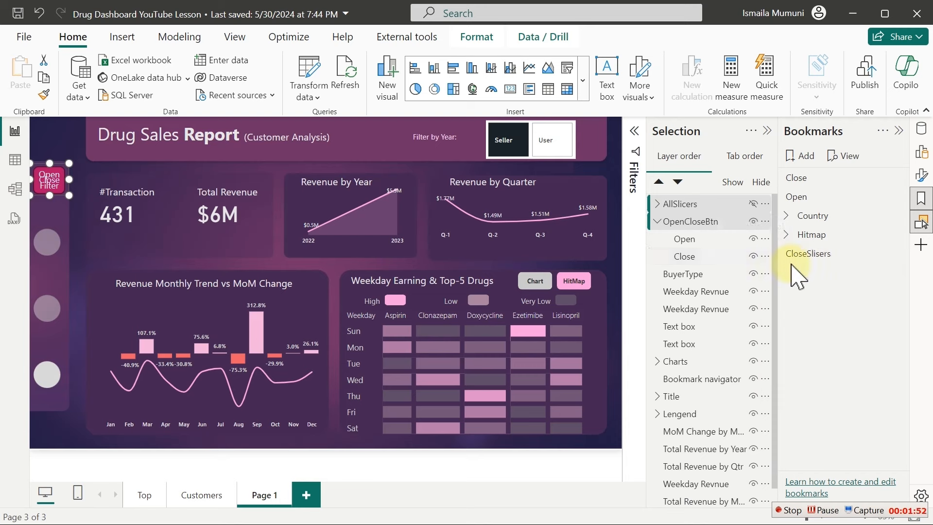
{"action": "left_click", "coordinate": [753, 239]}
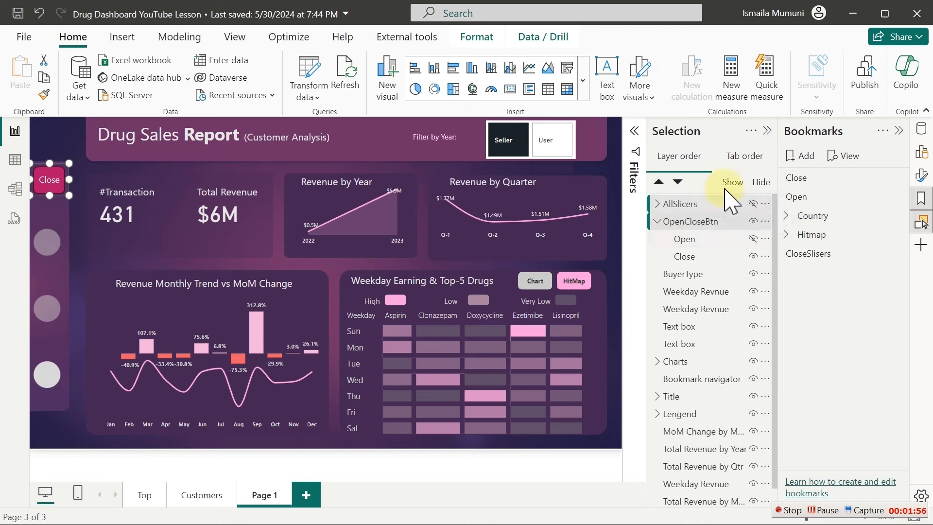
{"action": "left_click", "coordinate": [753, 204]}
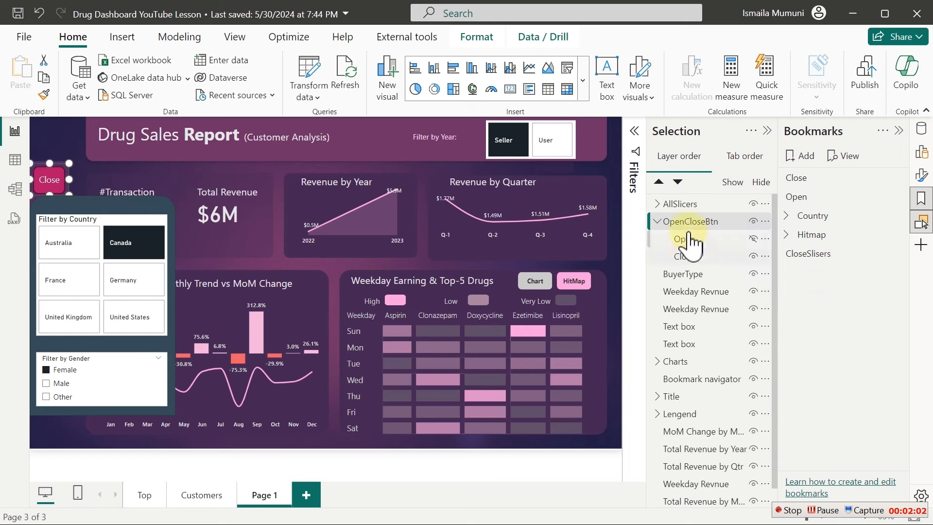
Step: Add a bookmark named "OpenSlicers" with the AllSlicers and OpenCloseBtn groups selected
{"action": "left_click", "coordinate": [689, 206], "text": "ctrl"}
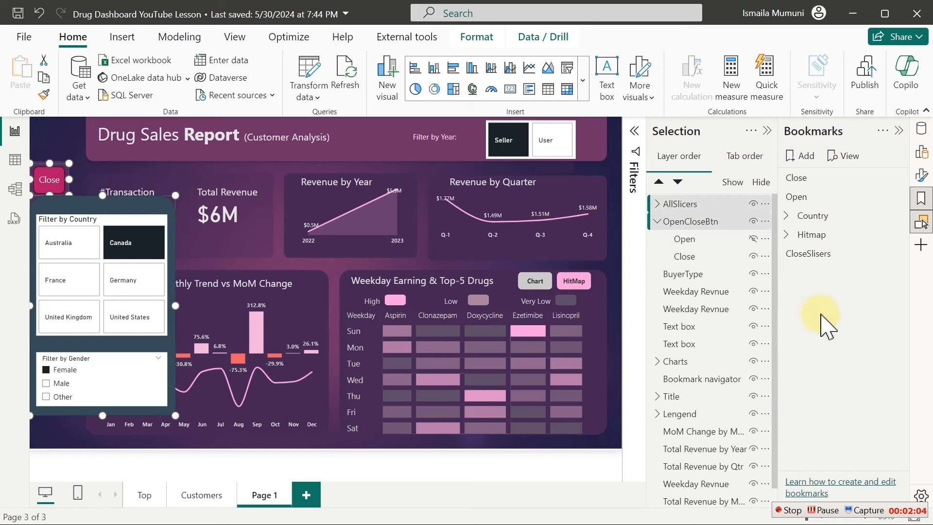
{"action": "left_click", "coordinate": [797, 156]}
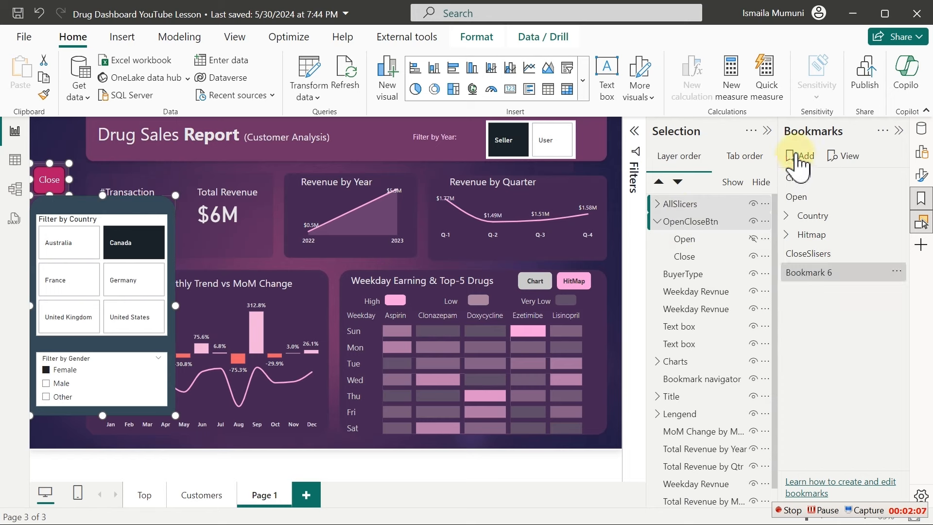
{"action": "double_click", "coordinate": [814, 272]}
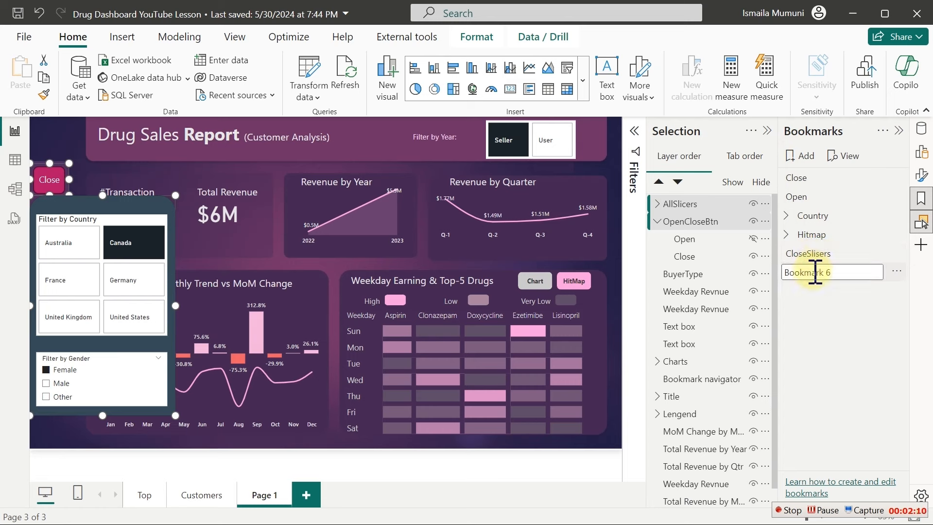
{"action": "key", "text": "ctrl+a"}
{"action": "type", "text": "Ope"}
{"action": "key", "text": "Return"}
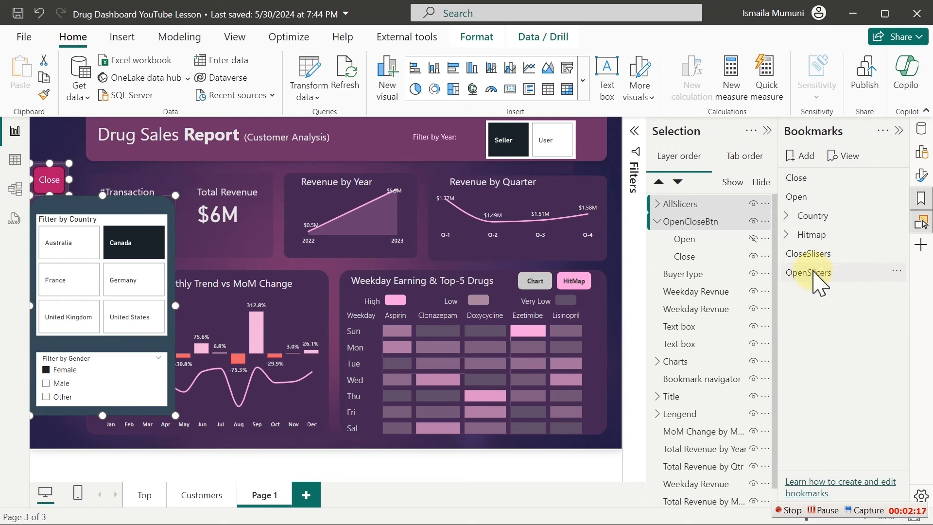
Step: Turn off Data and Current page for the OpenSlicers bookmark, limit it to selected visuals, and update it
{"action": "left_click", "coordinate": [896, 272]}
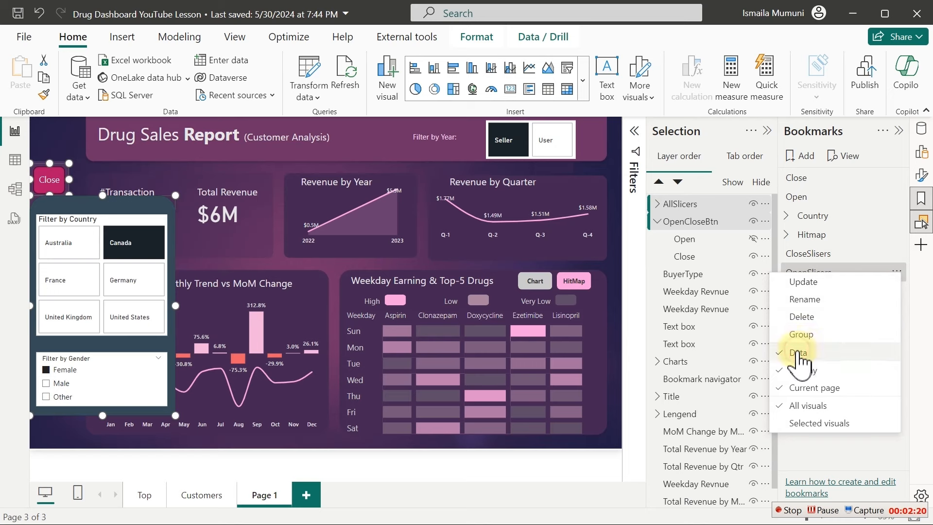
{"action": "left_click", "coordinate": [854, 334]}
{"action": "left_click", "coordinate": [896, 272]}
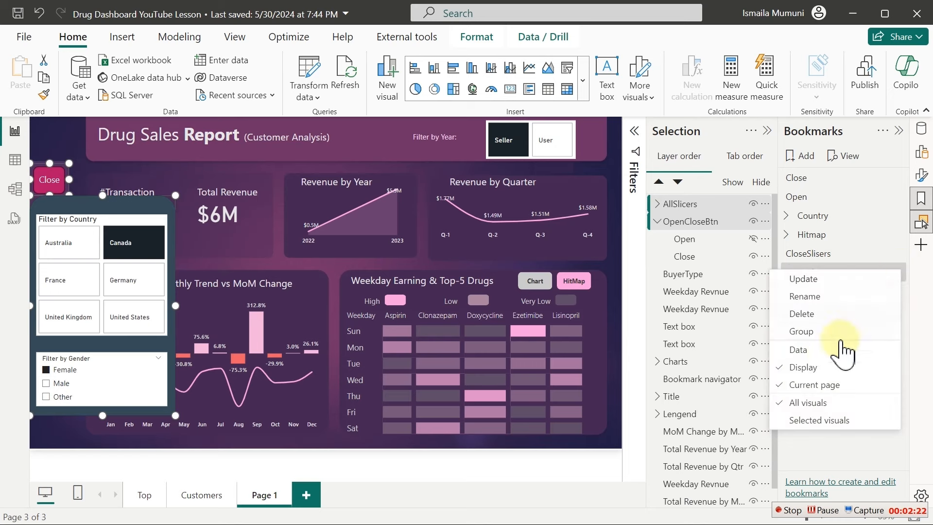
{"action": "left_click", "coordinate": [800, 386]}
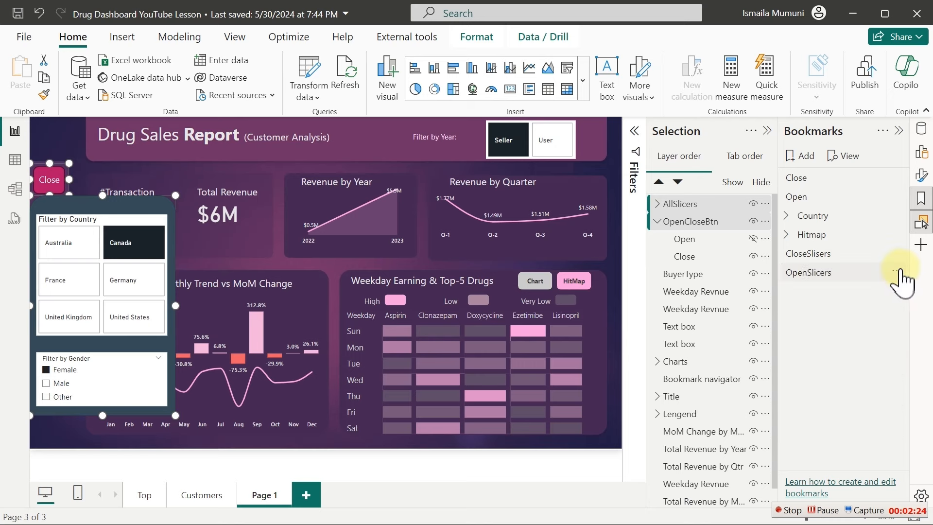
{"action": "left_click", "coordinate": [898, 273]}
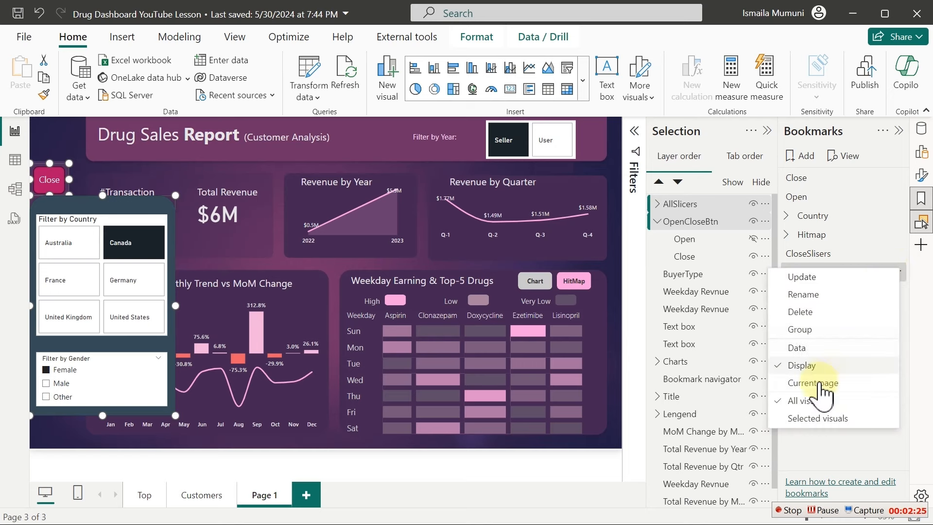
{"action": "left_click", "coordinate": [802, 426]}
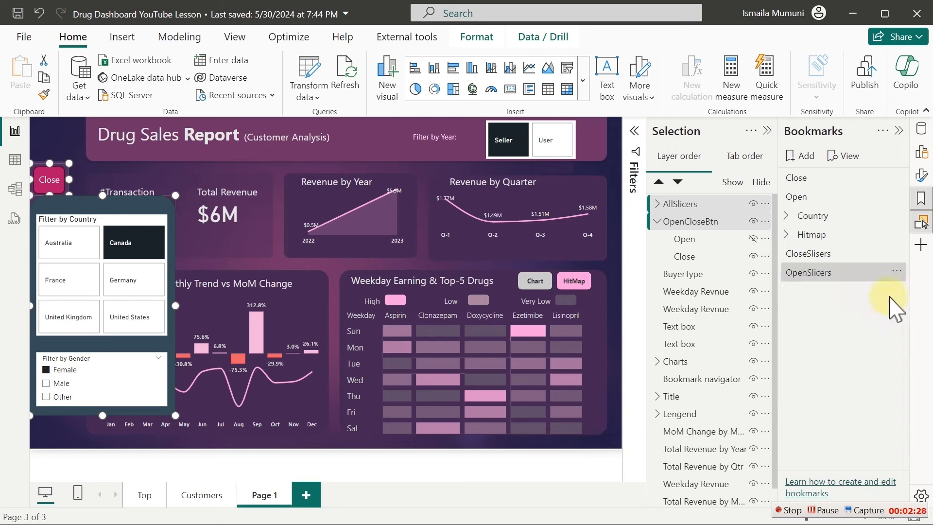
{"action": "left_click", "coordinate": [896, 273]}
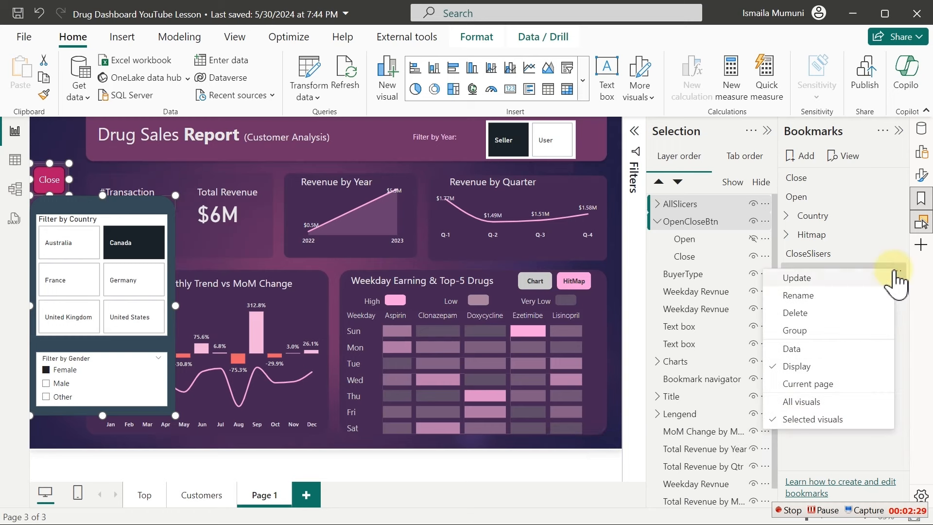
{"action": "left_click", "coordinate": [834, 283]}
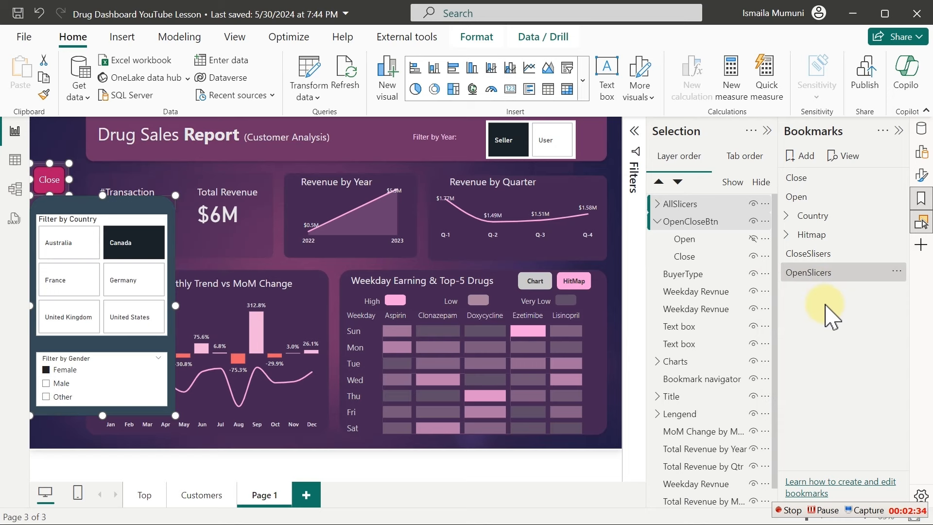
Step: Test the two slicer bookmarks by applying CloseSlisers, OpenSlicers, and CloseSlisers again
{"action": "left_click", "coordinate": [826, 255]}
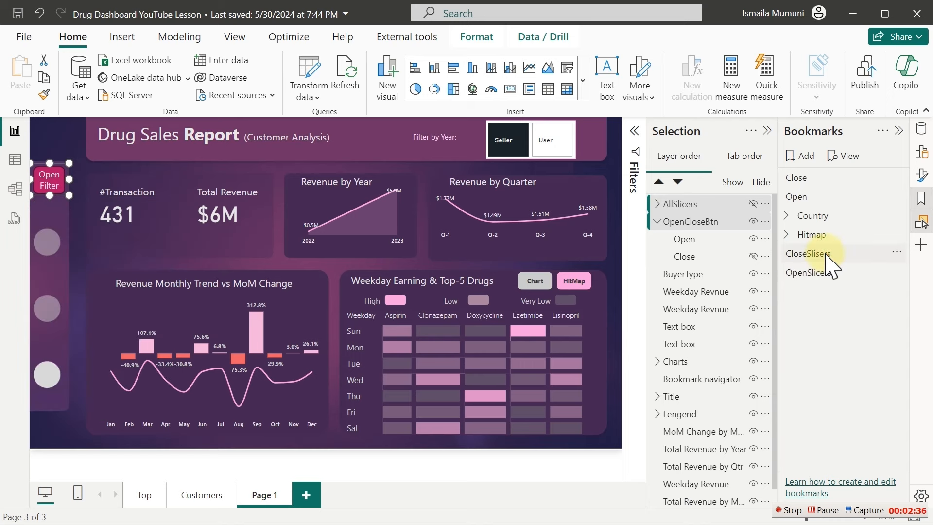
{"action": "left_click", "coordinate": [820, 272]}
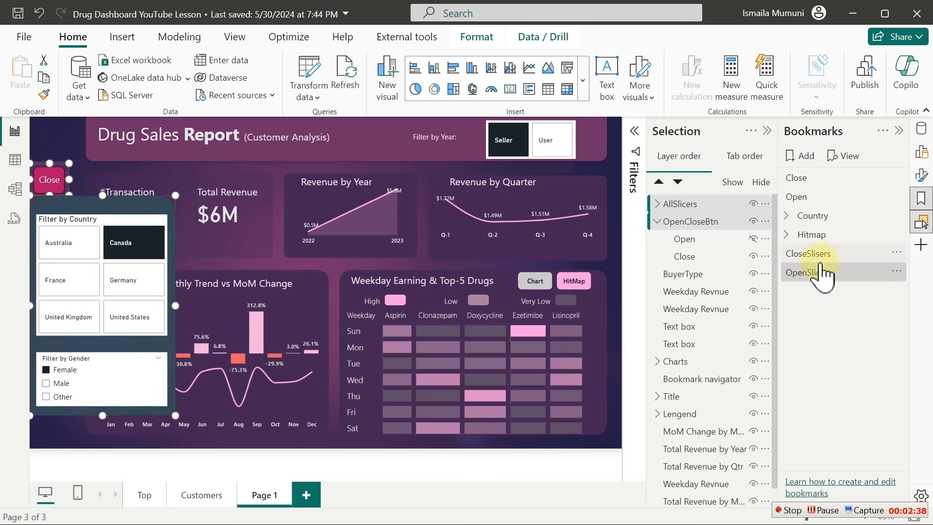
{"action": "left_click", "coordinate": [822, 255]}
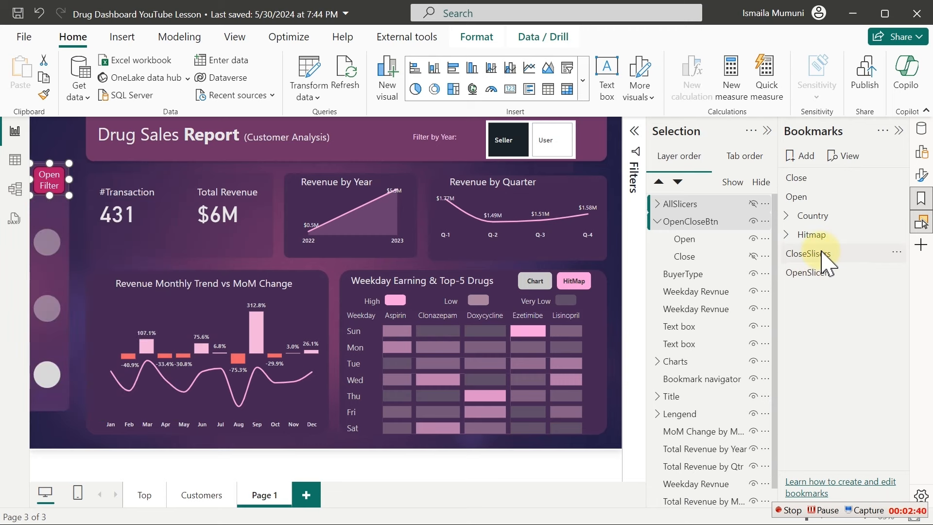
Step: Remove the Selection and Bookmarks panes from the workspace and display the formatting options instead
{"action": "left_click", "coordinate": [922, 247]}
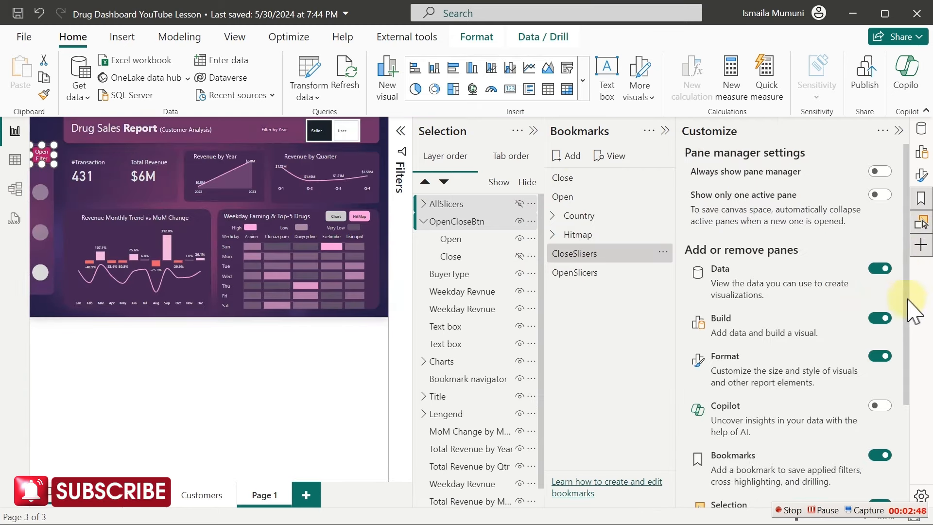
{"action": "scroll", "coordinate": [910, 329], "scroll_direction": "down", "scroll_amount": 3}
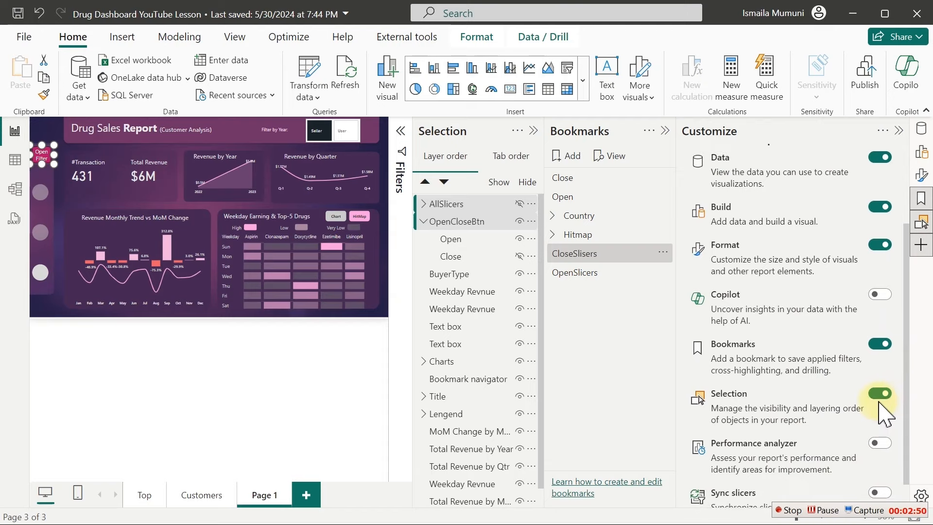
{"action": "left_click", "coordinate": [880, 396]}
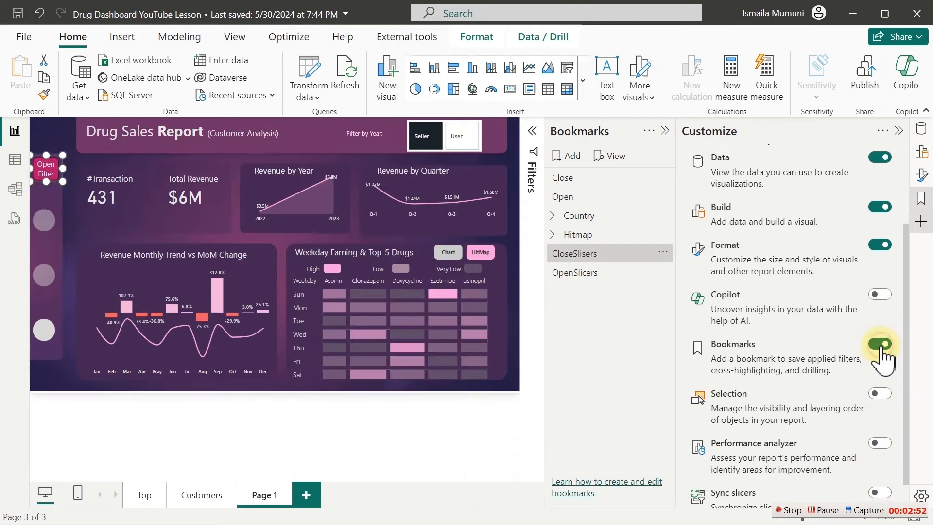
{"action": "left_click", "coordinate": [880, 345]}
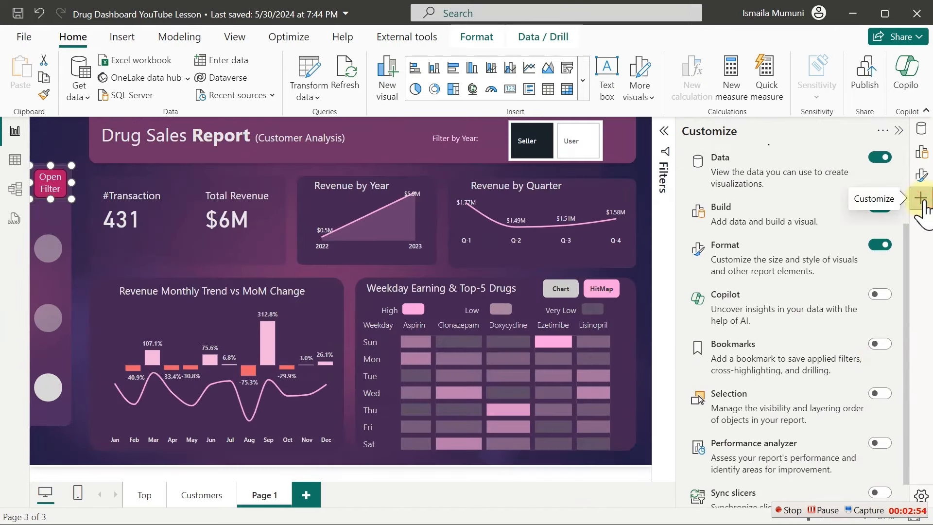
{"action": "left_click", "coordinate": [923, 205]}
{"action": "left_click", "coordinate": [921, 176]}
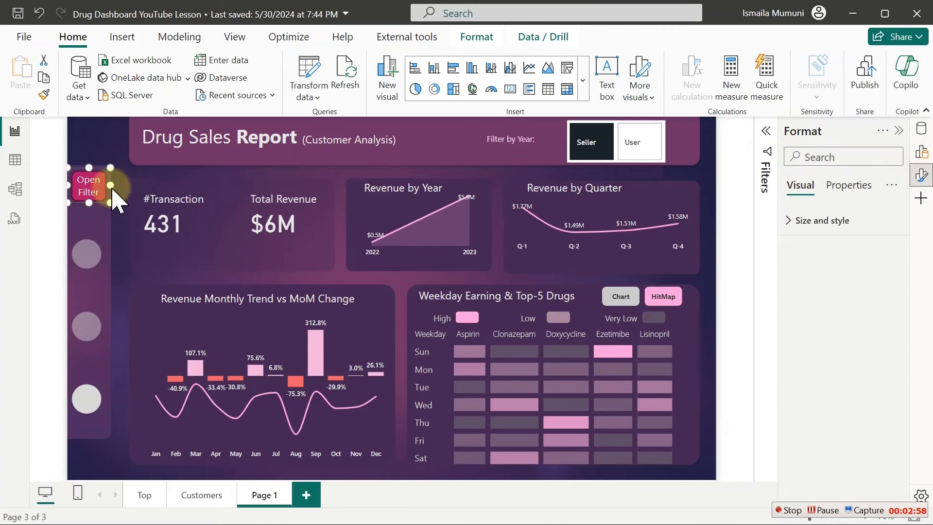
Step: Turn on the action of the Open Filter button inside its group and set the action type to Bookmark
{"action": "left_click", "coordinate": [85, 194]}
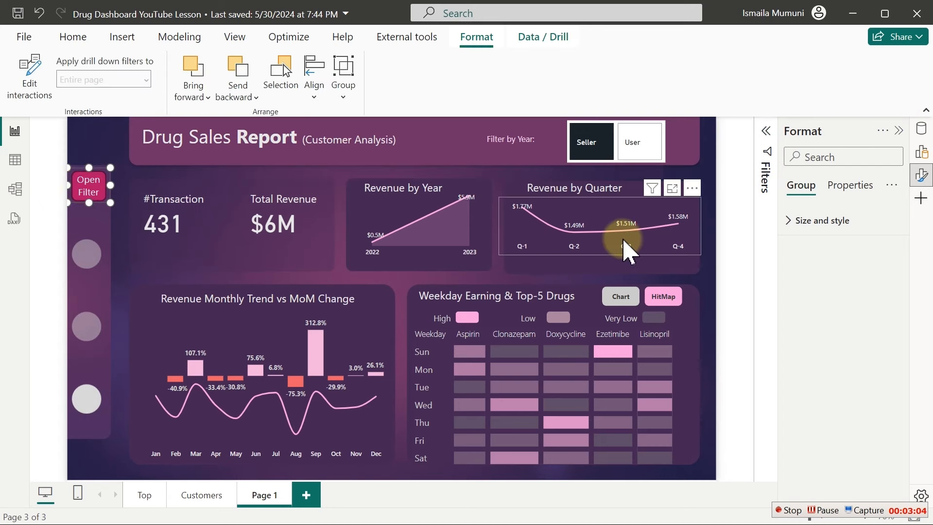
{"action": "left_click", "coordinate": [92, 195]}
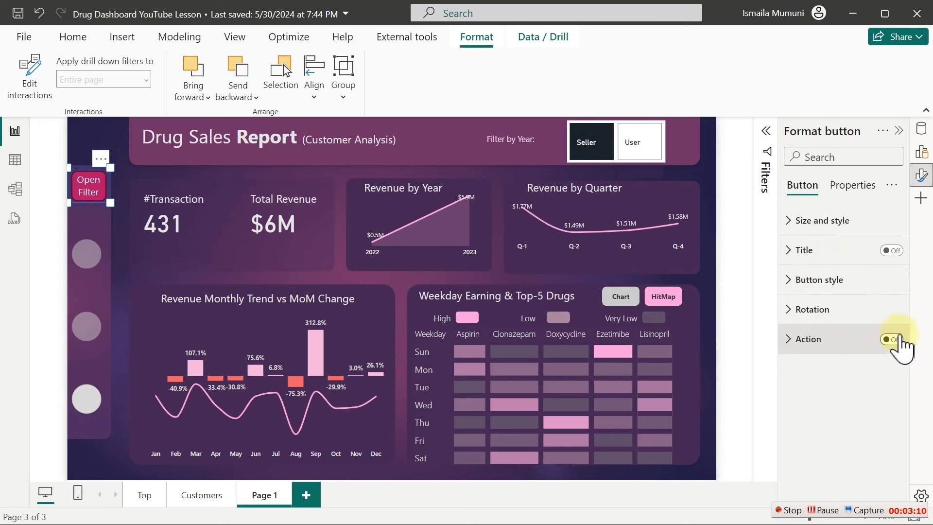
{"action": "left_click", "coordinate": [899, 340]}
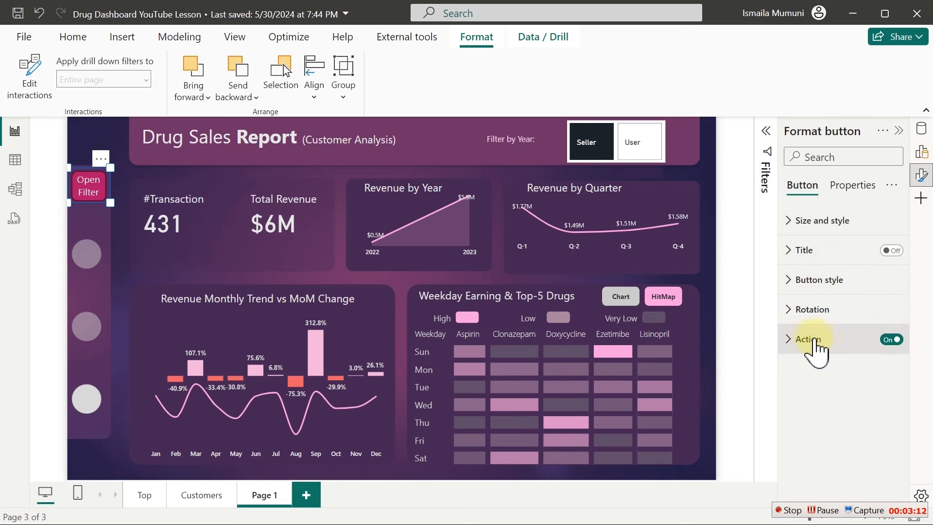
{"action": "left_click", "coordinate": [811, 342]}
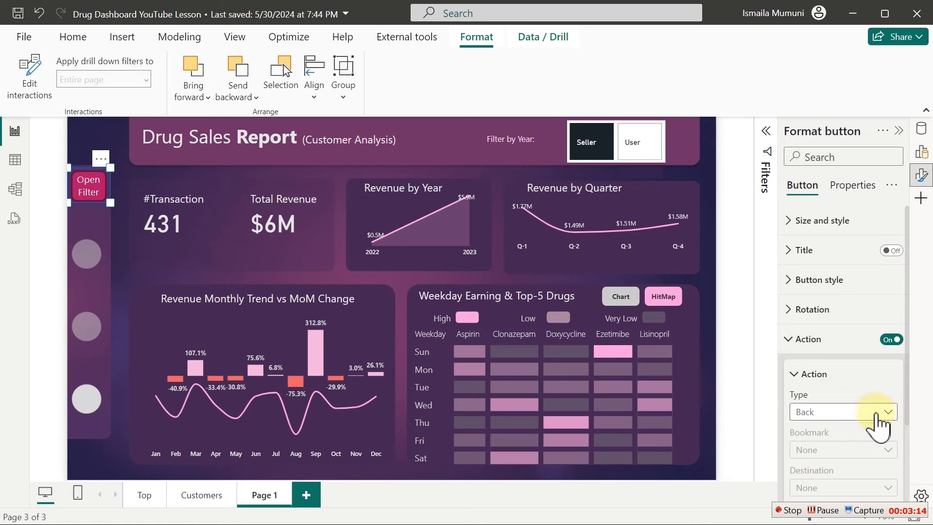
{"action": "left_click", "coordinate": [871, 414]}
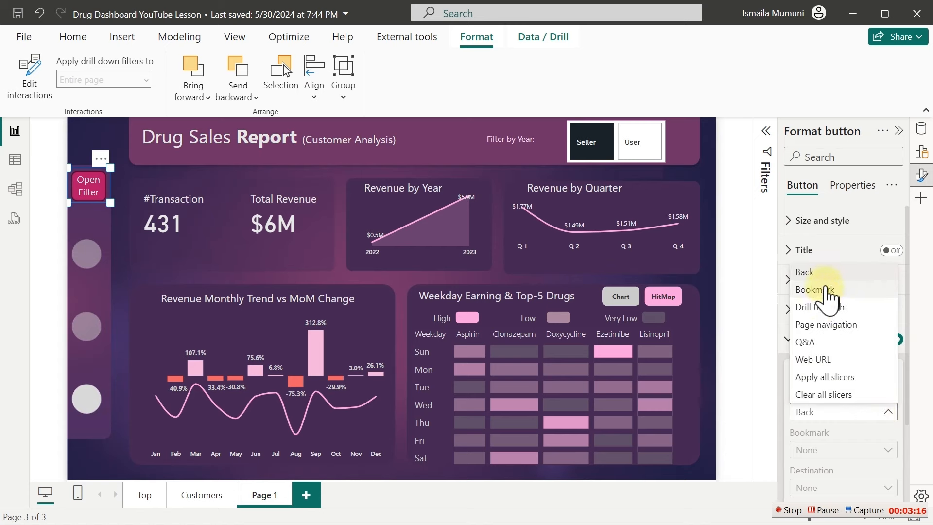
{"action": "left_click", "coordinate": [826, 290]}
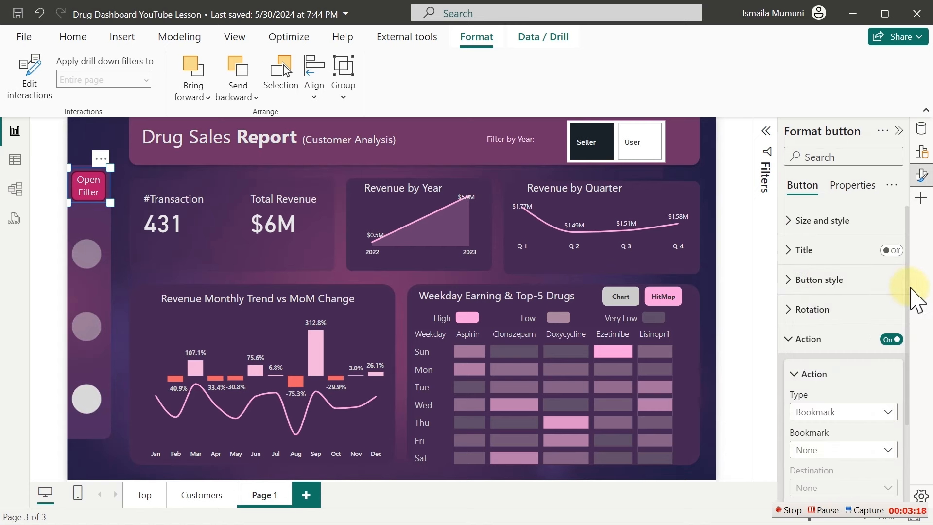
Step: Assign the OpenSlicers bookmark to the Open Filter button's action and run the button to show the slicer panel
{"action": "left_click_drag", "start_coordinate": [907, 288], "coordinate": [907, 358]}
{"action": "left_click", "coordinate": [845, 362]}
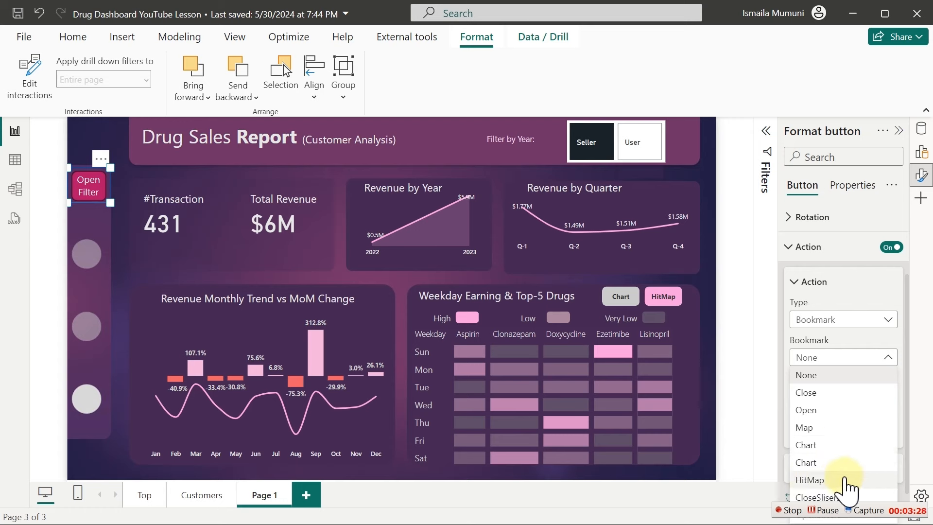
{"action": "left_click", "coordinate": [913, 418]}
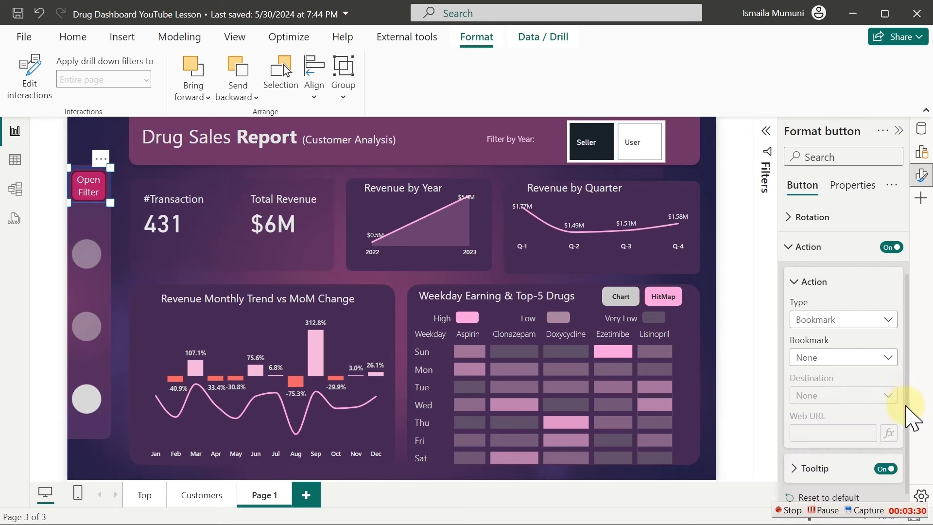
{"action": "scroll", "coordinate": [910, 397], "scroll_direction": "down", "scroll_amount": 1}
{"action": "left_click", "coordinate": [846, 347]}
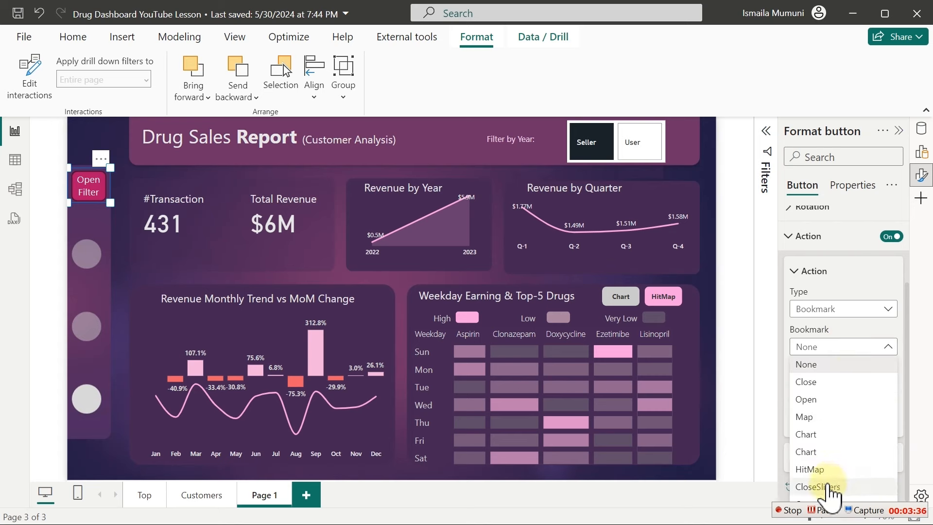
{"action": "left_click", "coordinate": [820, 504]}
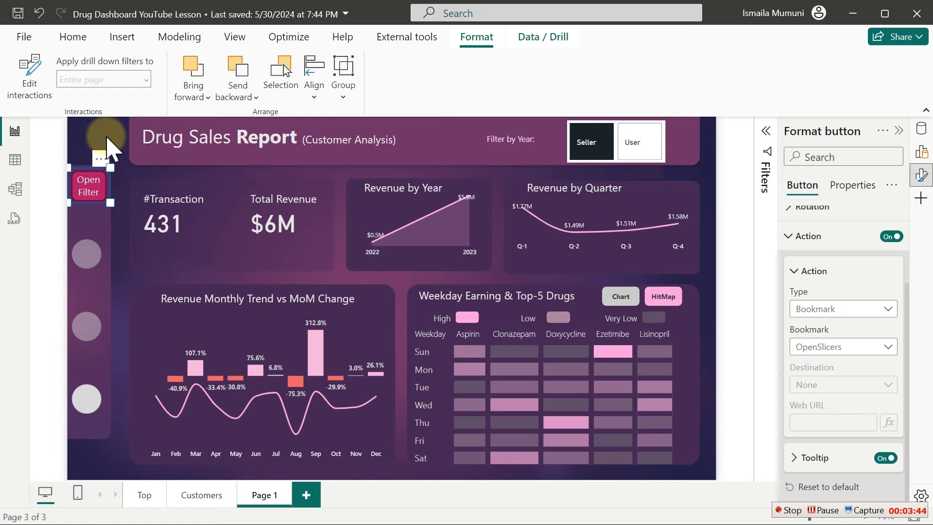
{"action": "left_click", "coordinate": [108, 142]}
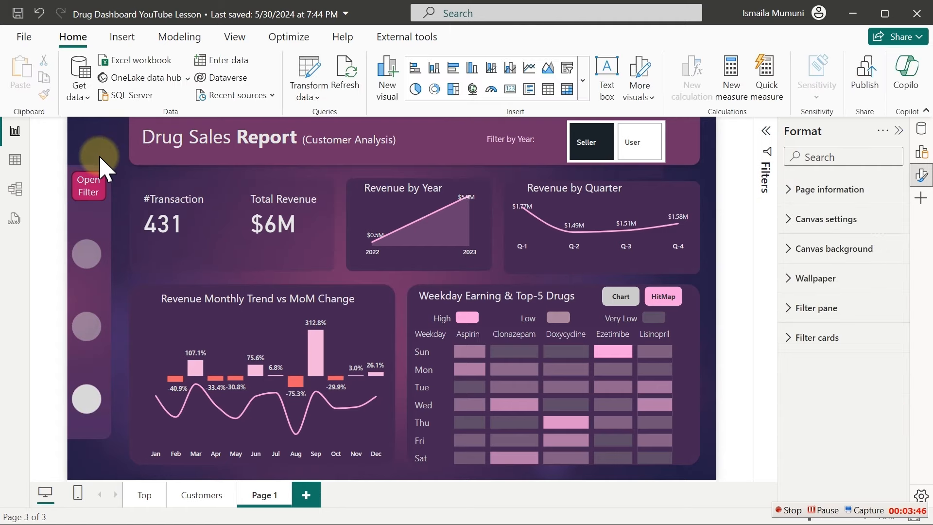
{"action": "left_click", "coordinate": [92, 189], "text": "ctrl"}
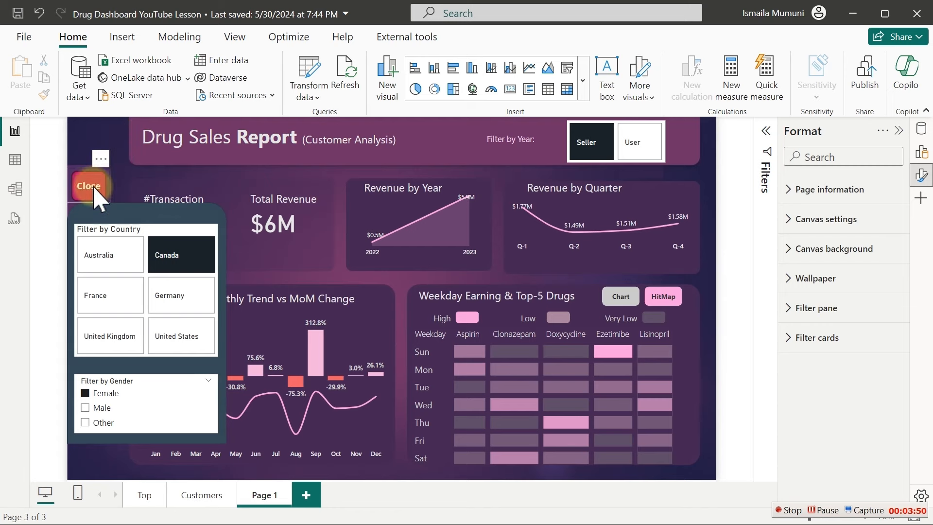
Step: Turn on the action of the Close button inside its group and set the action type to Bookmark
{"action": "left_click", "coordinate": [99, 199]}
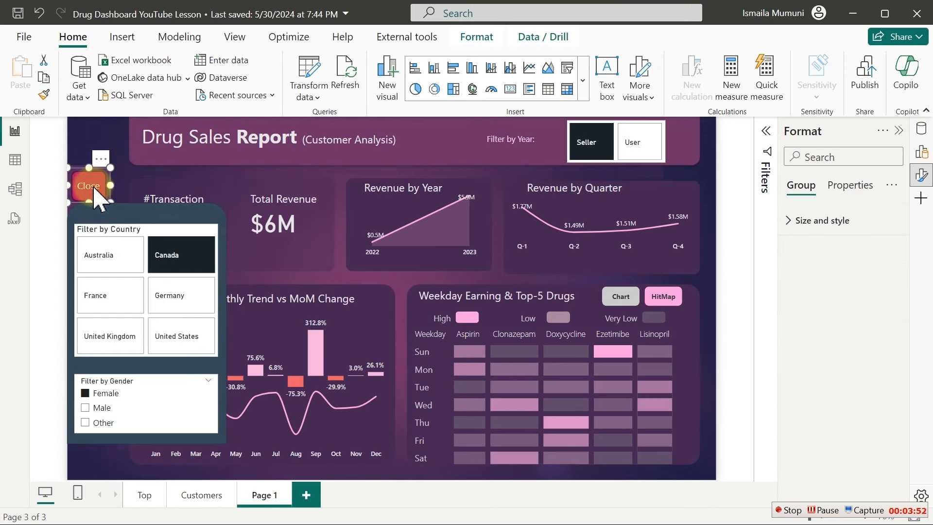
{"action": "left_click", "coordinate": [95, 194]}
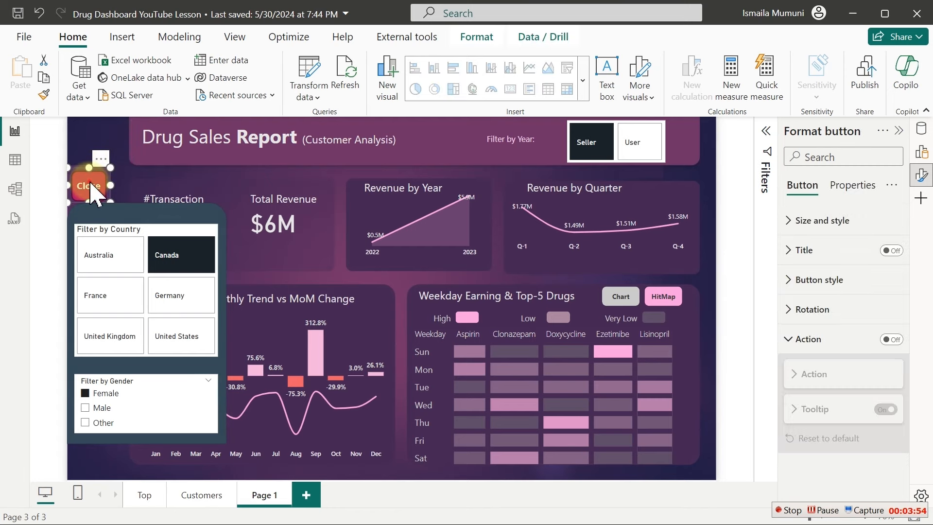
{"action": "key", "text": "Tab"}
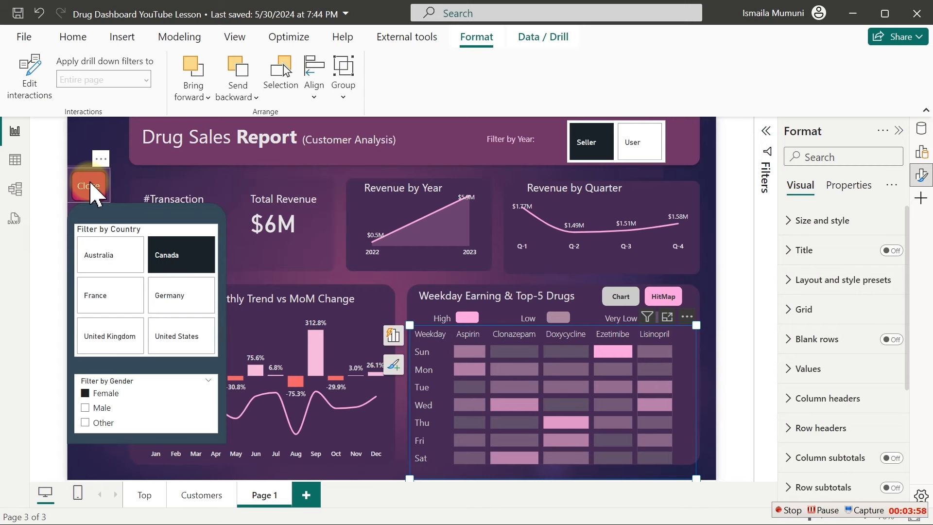
{"action": "left_click", "coordinate": [94, 190]}
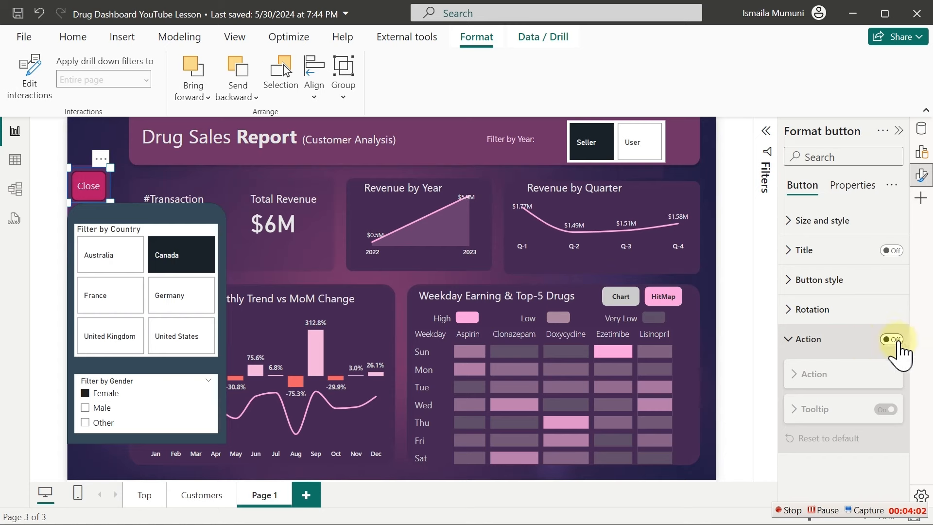
{"action": "left_click", "coordinate": [892, 340]}
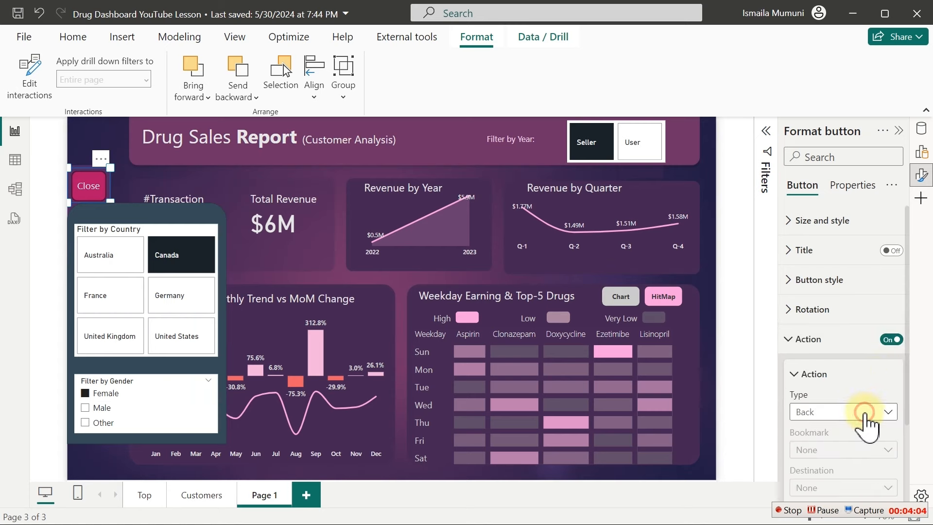
{"action": "left_click", "coordinate": [868, 413]}
{"action": "left_click", "coordinate": [831, 292]}
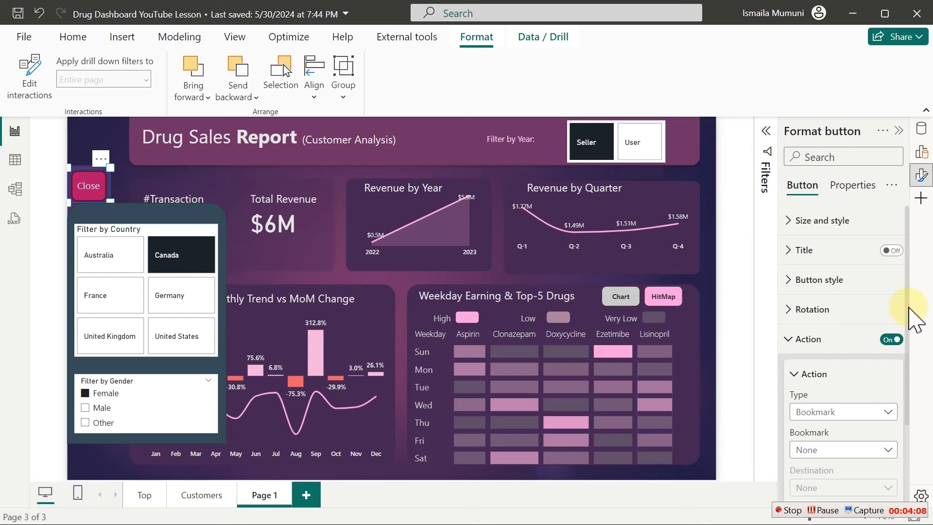
Step: Assign the CloseSlisers bookmark to the Close button's action and run the button to hide the slicer panel
{"action": "left_click_drag", "start_coordinate": [908, 312], "coordinate": [912, 413]}
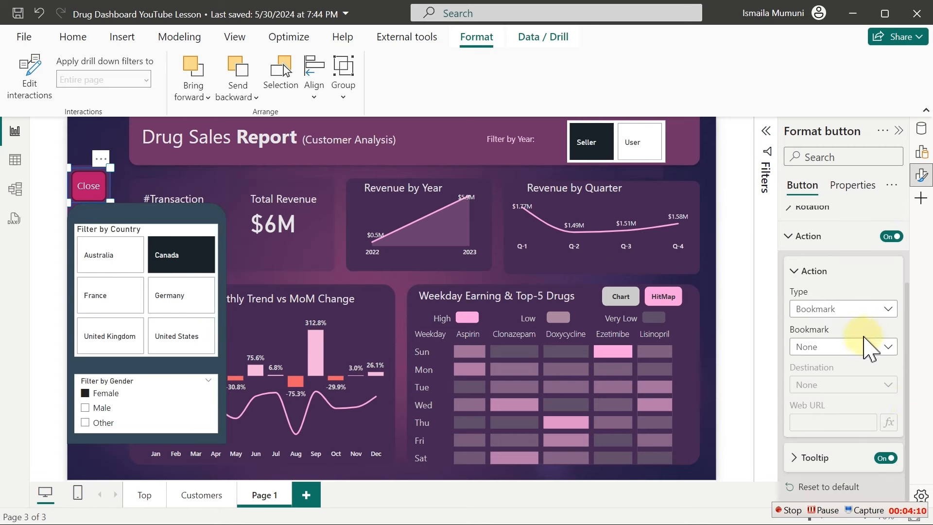
{"action": "left_click", "coordinate": [864, 348]}
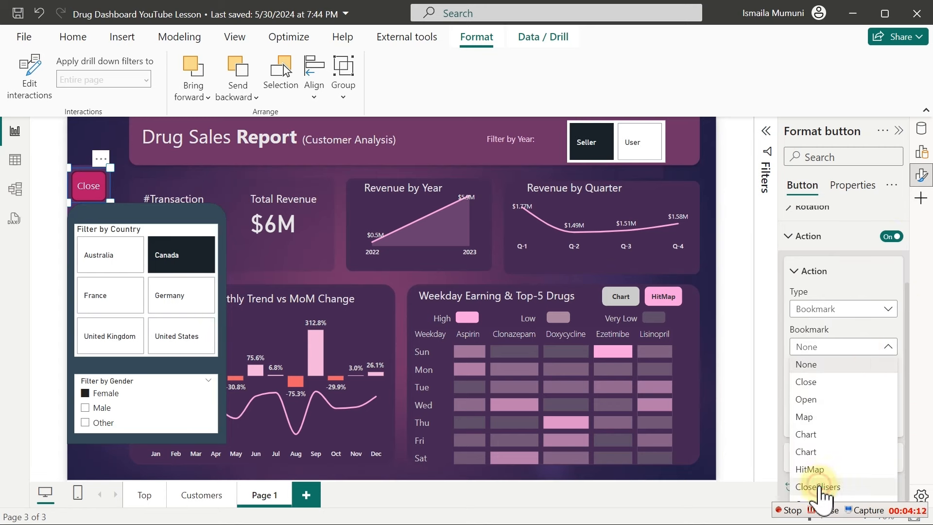
{"action": "left_click", "coordinate": [820, 487]}
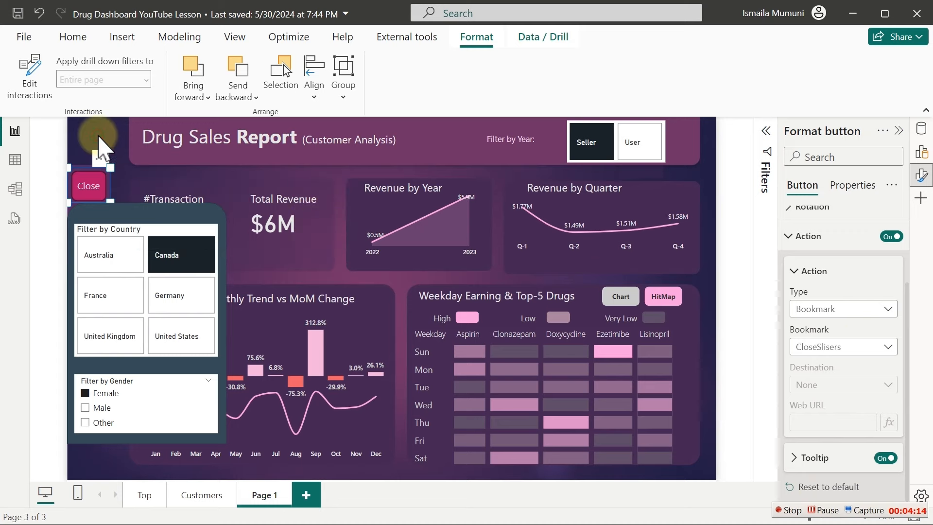
{"action": "left_click", "coordinate": [99, 137]}
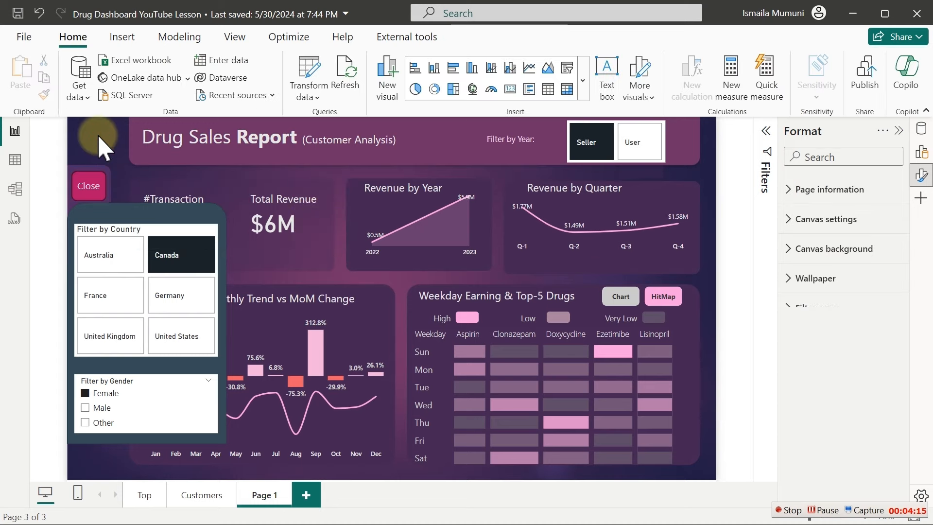
{"action": "left_click", "coordinate": [95, 190], "text": "ctrl"}
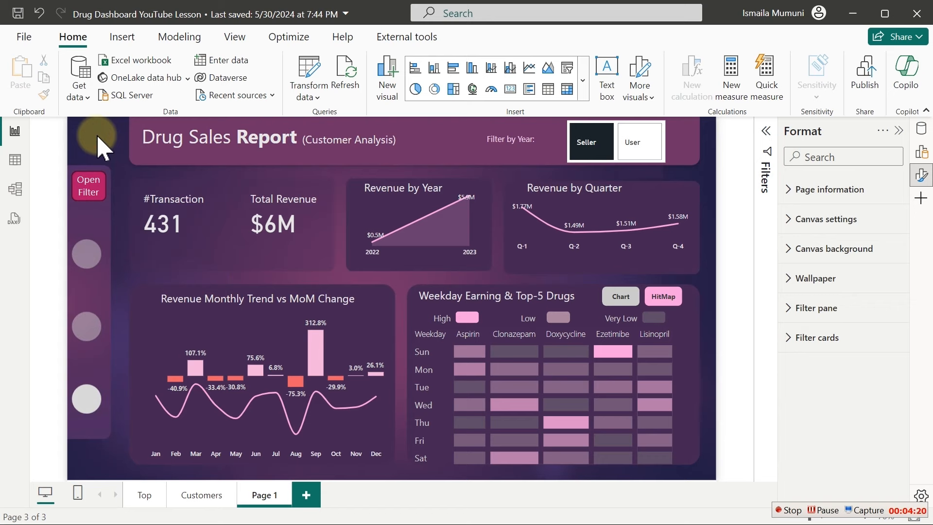
Step: Open the filter panel, filter the report by France and Male, and hide the panel with its Close button
{"action": "left_click", "coordinate": [98, 195]}
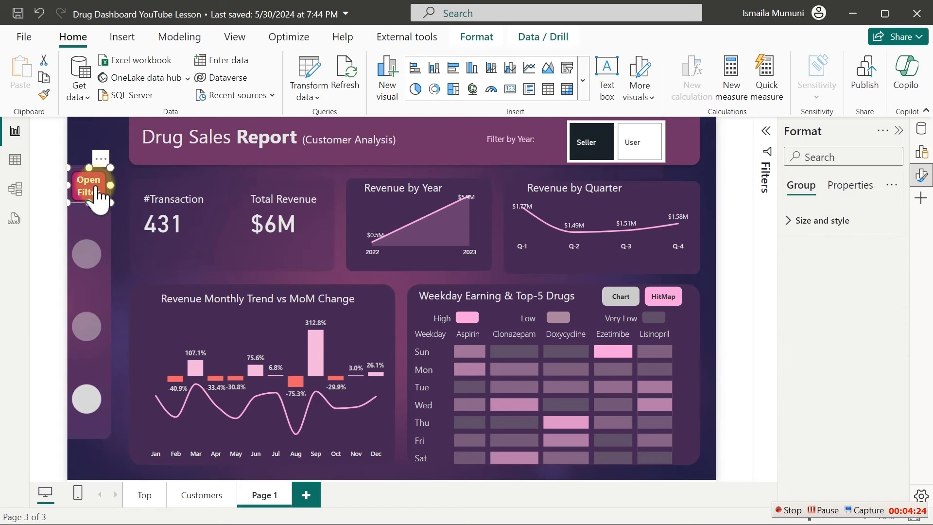
{"action": "left_click", "coordinate": [99, 194], "text": "ctrl"}
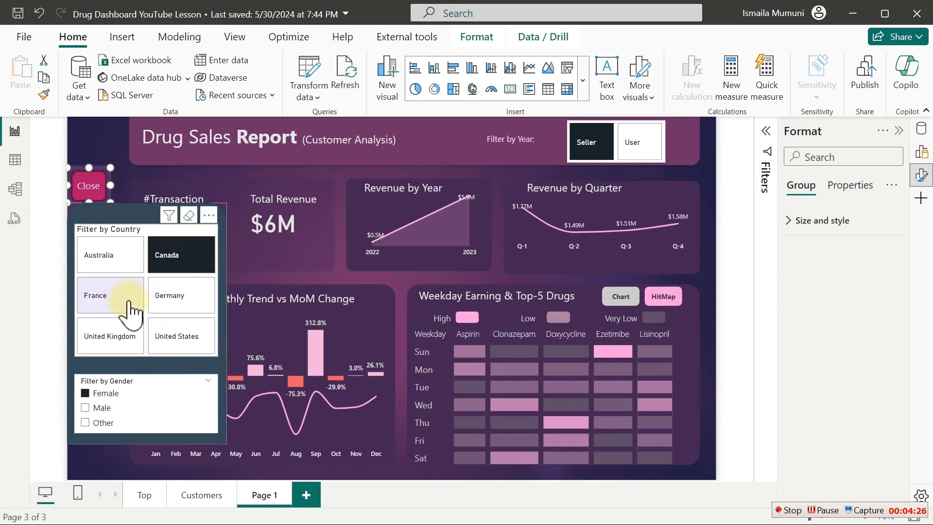
{"action": "left_click", "coordinate": [128, 302]}
{"action": "left_click", "coordinate": [130, 309]}
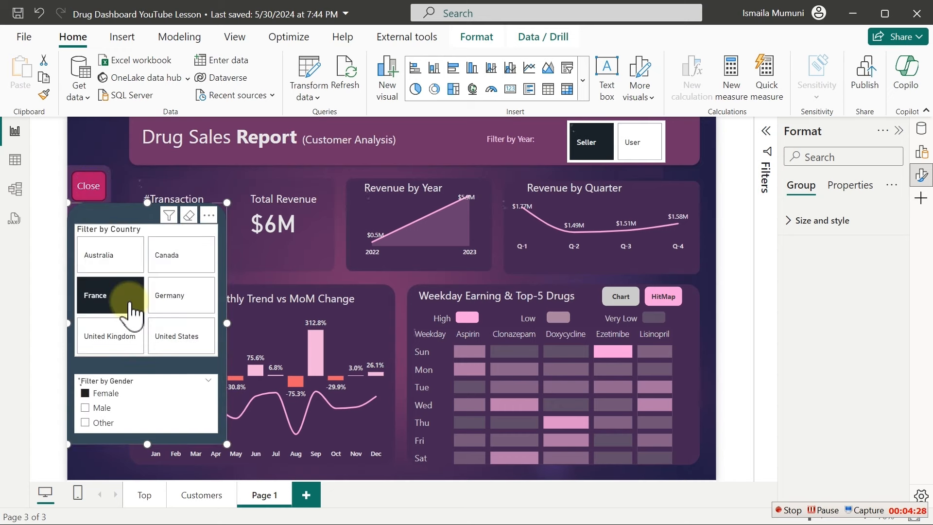
{"action": "left_click", "coordinate": [86, 408]}
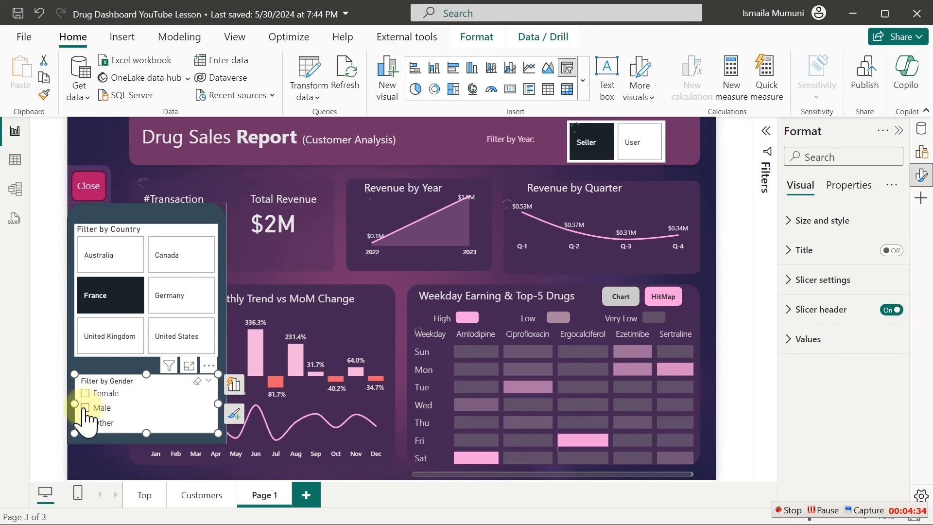
{"action": "left_click", "coordinate": [93, 187]}
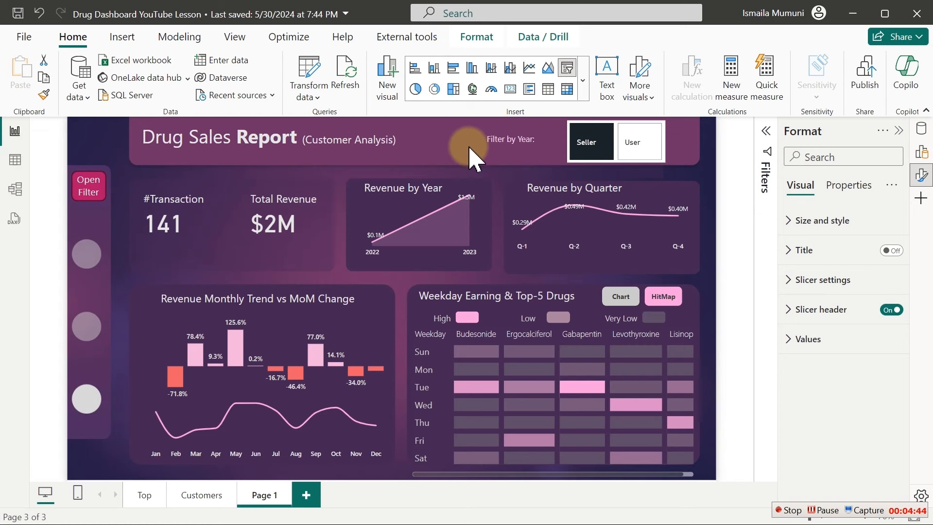
Step: Try the buyer-type slicer in the report header by switching to User and back to Seller
{"action": "left_click", "coordinate": [625, 152]}
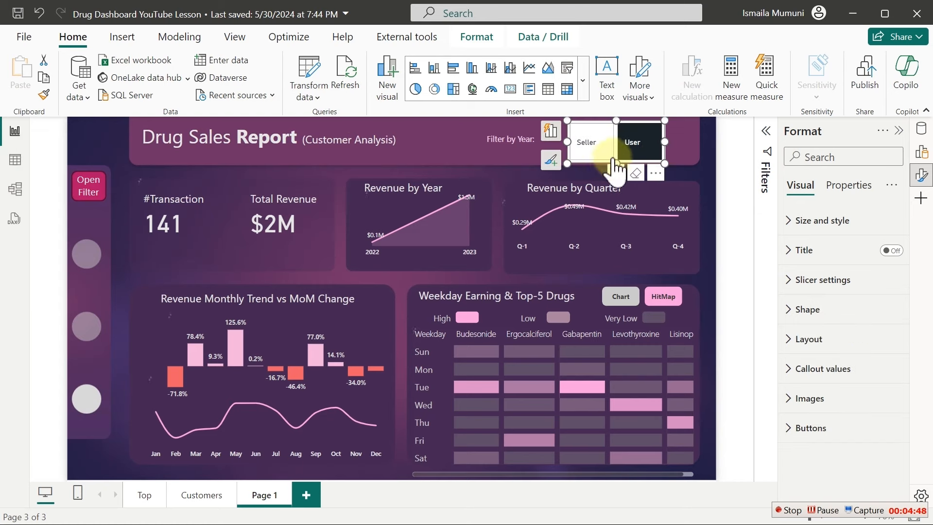
{"action": "left_click", "coordinate": [611, 150]}
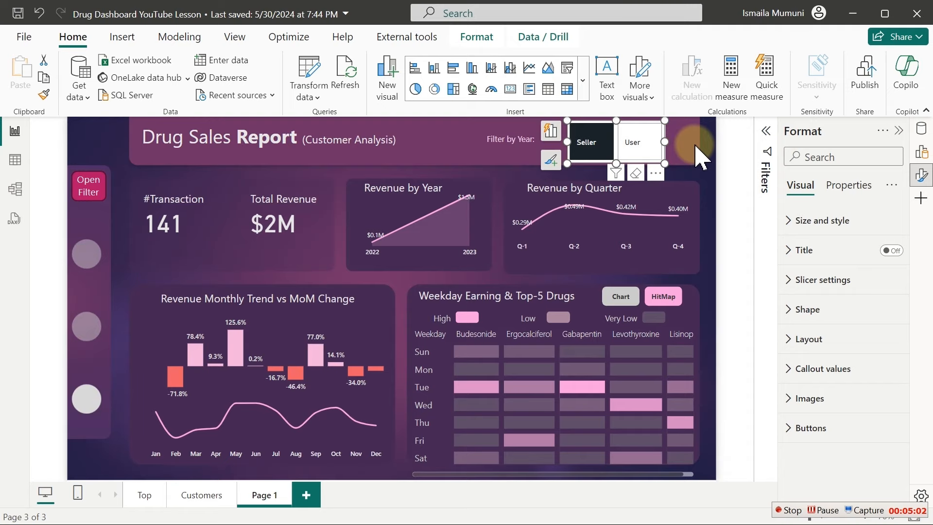
{"action": "left_click", "coordinate": [654, 146]}
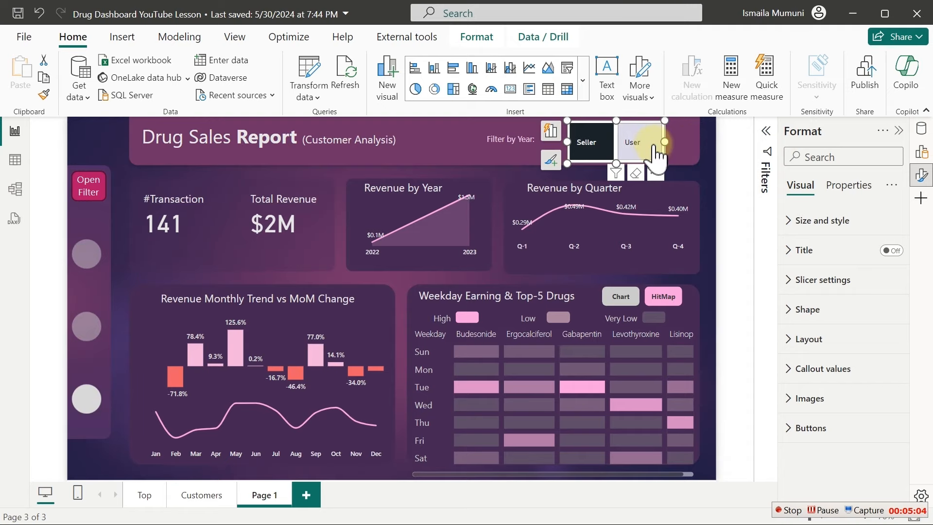
{"action": "left_click", "coordinate": [593, 152]}
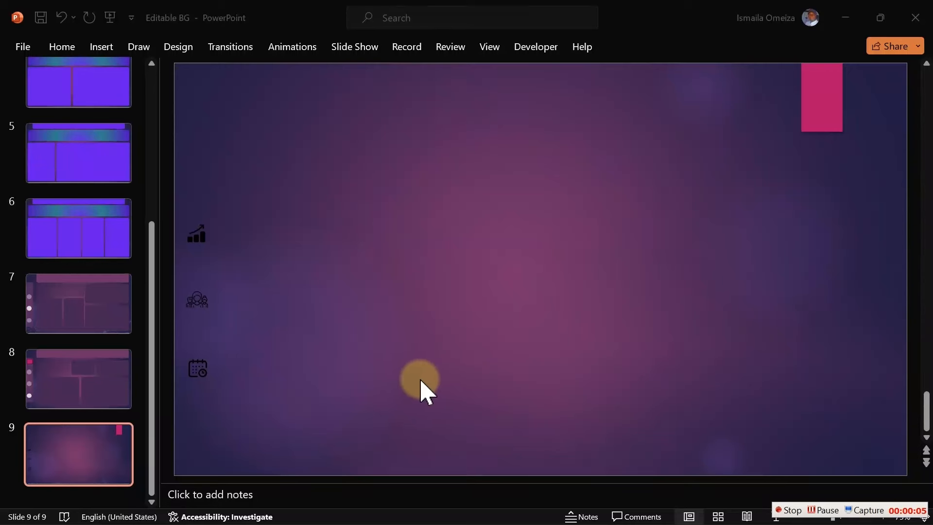
Step: Switch to PowerPoint, copy the three navigation icons from slide 9 and paste them onto slide 7
{"action": "left_click", "coordinate": [235, 164]}
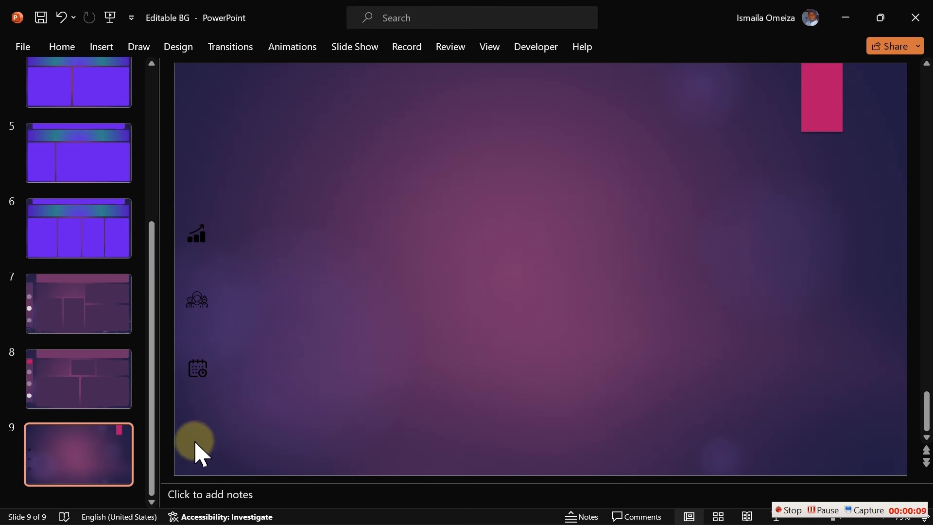
{"action": "left_click_drag", "start_coordinate": [180, 392], "coordinate": [286, 441]}
{"action": "left_click_drag", "start_coordinate": [143, 339], "coordinate": [148, 160]}
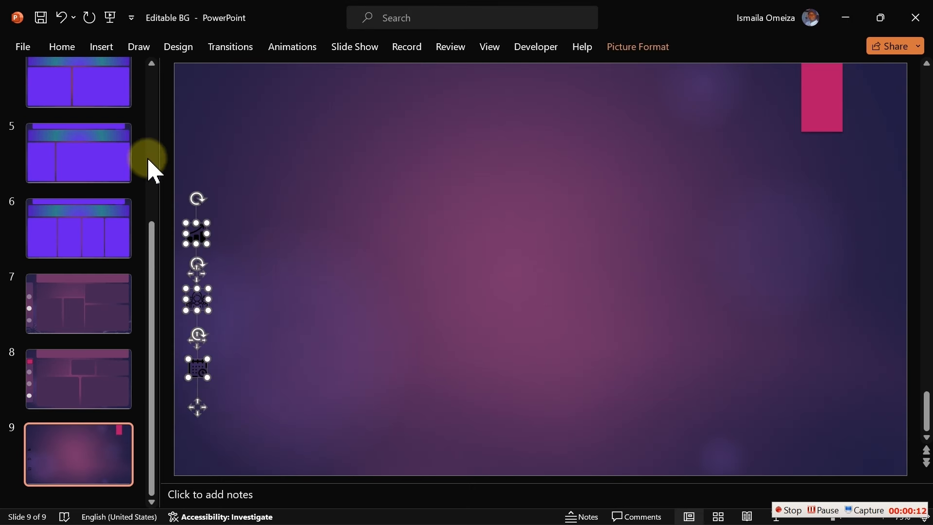
{"action": "left_click", "coordinate": [94, 317]}
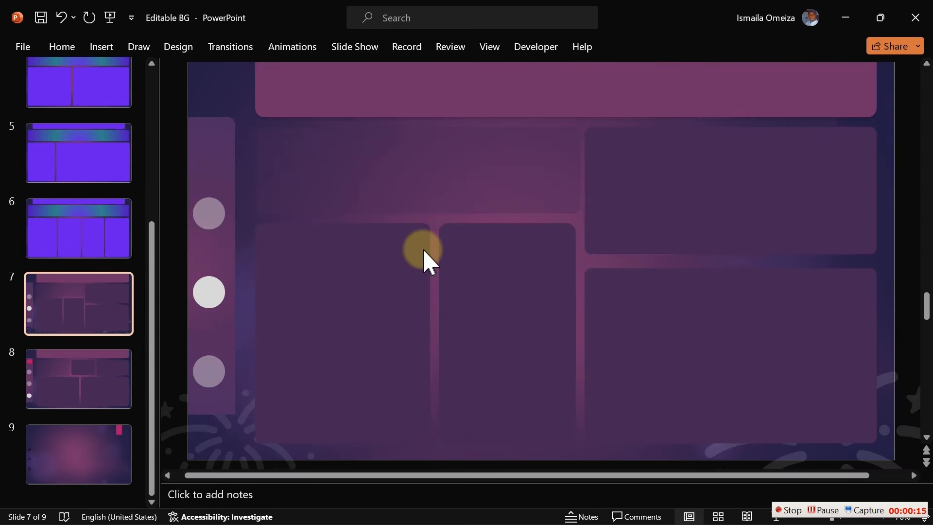
{"action": "key", "text": "ctrl+v"}
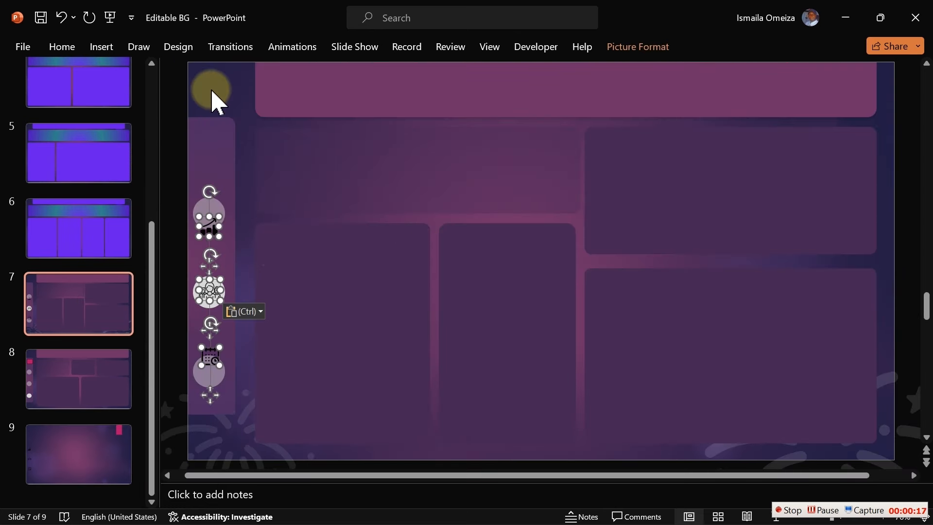
Step: Centre the chart icon in the upper sidebar circle and the calendar icon in the lower one on slide 7
{"action": "left_click", "coordinate": [208, 166]}
{"action": "left_click", "coordinate": [216, 232]}
{"action": "left_click_drag", "start_coordinate": [214, 228], "coordinate": [212, 214]}
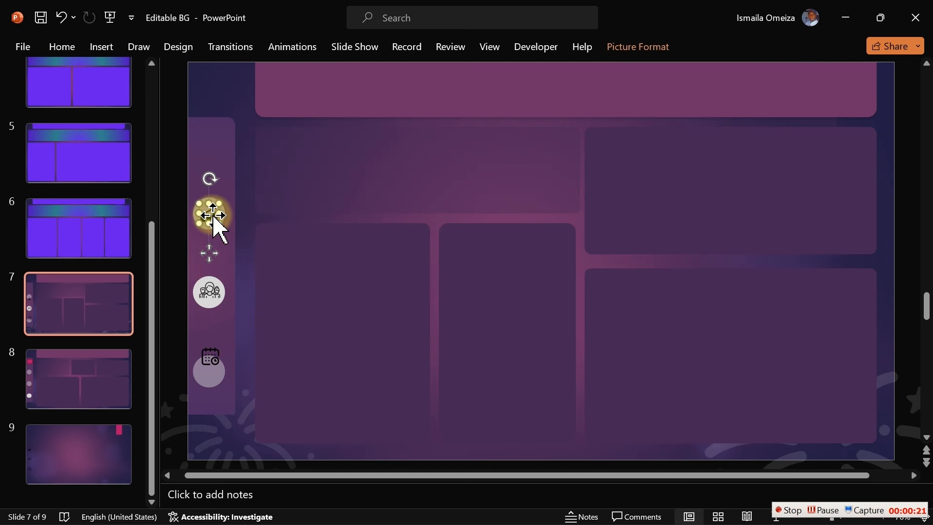
{"action": "left_click", "coordinate": [211, 362]}
{"action": "left_click_drag", "start_coordinate": [210, 358], "coordinate": [210, 372]}
Step: Copy the three aligned icons from slide 7 and paste them onto the sidebar circles of slide 8
{"action": "left_click_drag", "start_coordinate": [209, 292], "coordinate": [213, 298]}
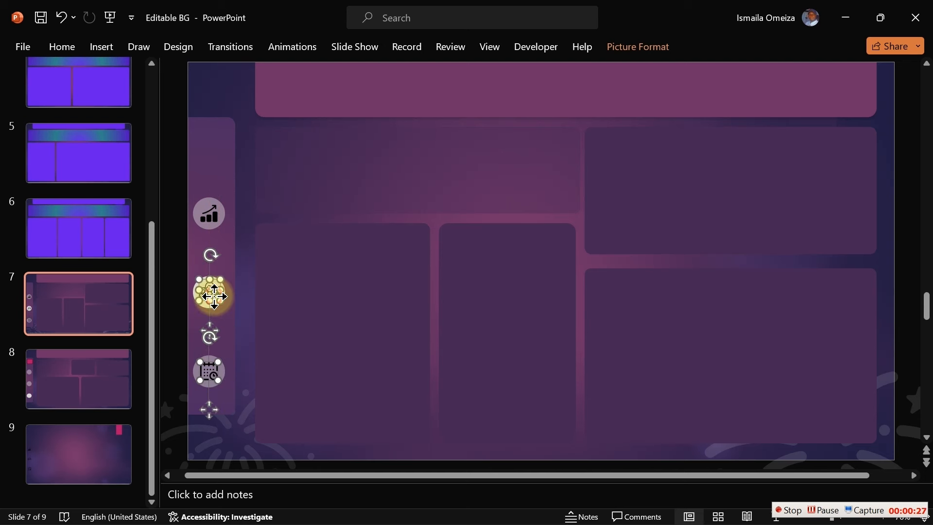
{"action": "left_click_drag", "start_coordinate": [213, 215], "coordinate": [213, 214]}
{"action": "left_click", "coordinate": [77, 377]}
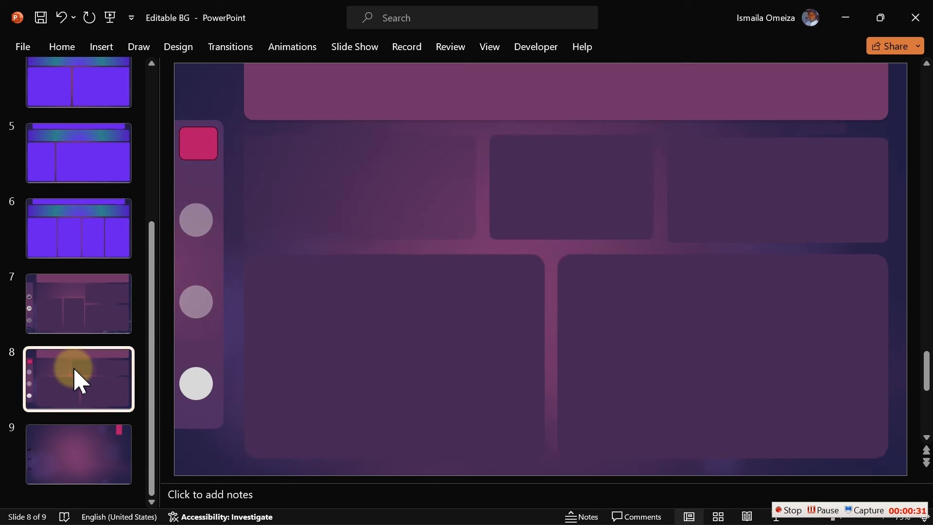
{"action": "left_click", "coordinate": [250, 313]}
{"action": "key", "text": "ctrl+v"}
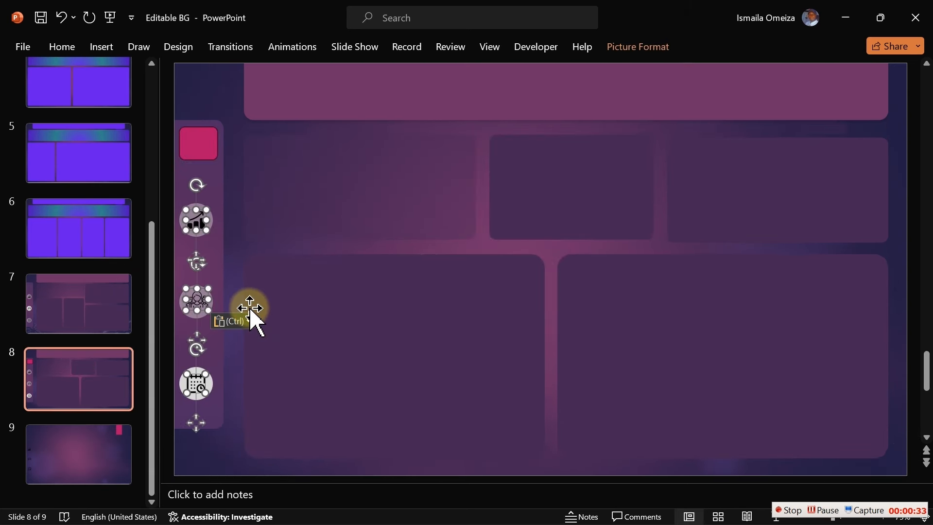
{"action": "left_click", "coordinate": [212, 111]}
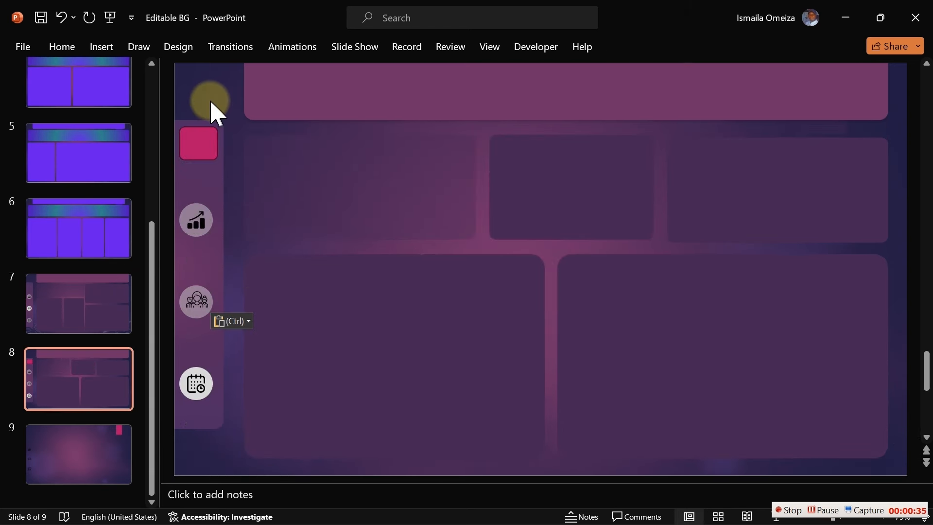
Step: View the stock icon library and close it without inserting an icon
{"action": "left_click", "coordinate": [103, 49]}
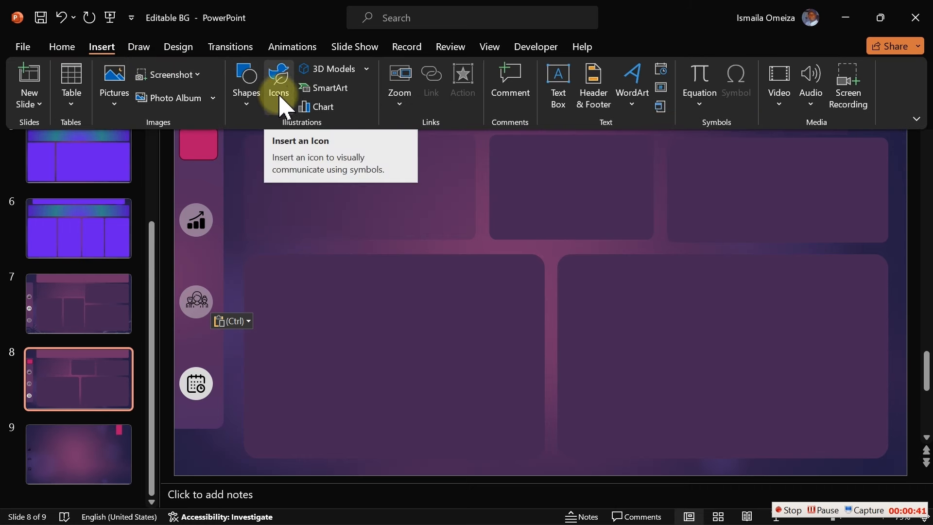
{"action": "left_click", "coordinate": [282, 146]}
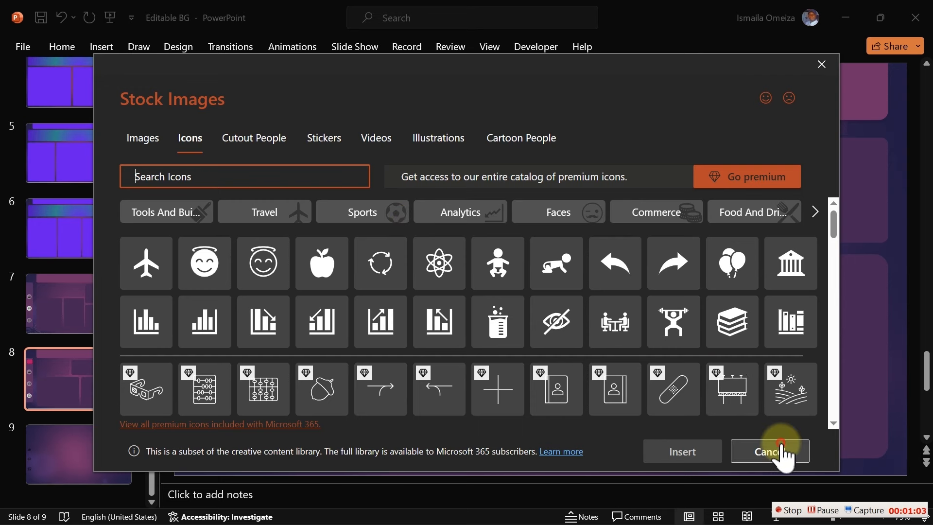
{"action": "left_click", "coordinate": [781, 452]}
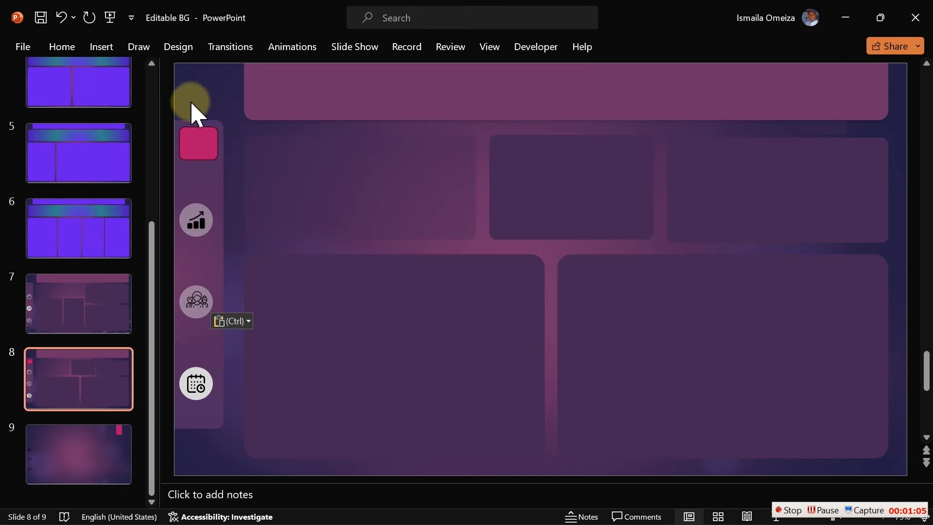
{"action": "left_click", "coordinate": [195, 87]}
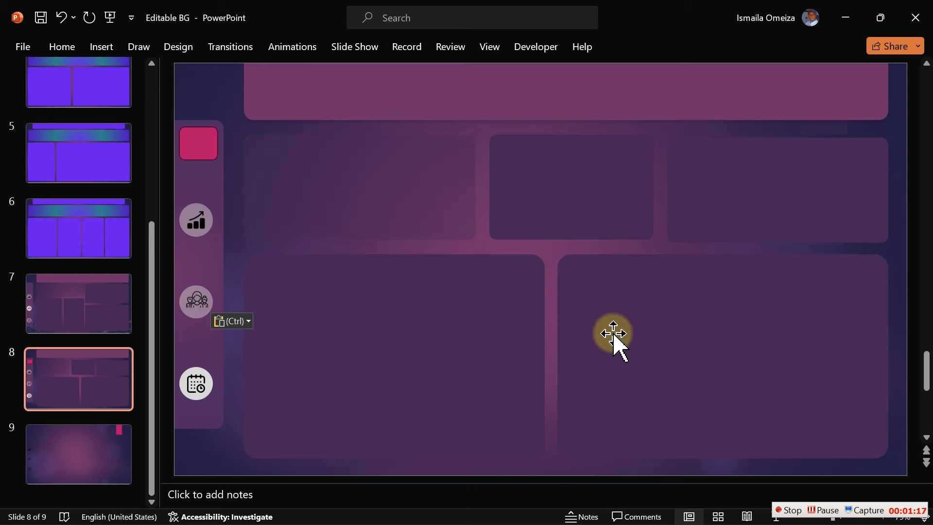
{"action": "left_click", "coordinate": [790, 510]}
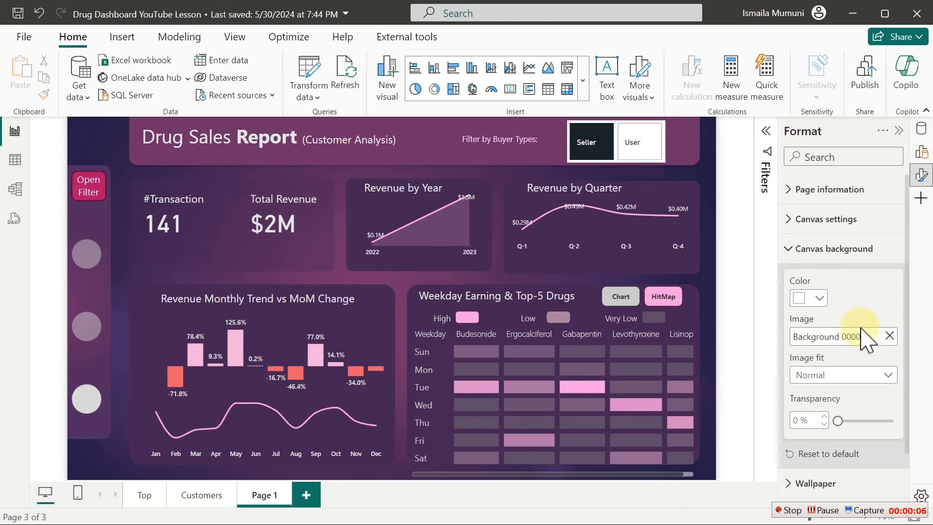
Step: Replace Page 1's canvas background image with the "HitMap bg" picture from the Drug Dataset folder
{"action": "left_click", "coordinate": [890, 336]}
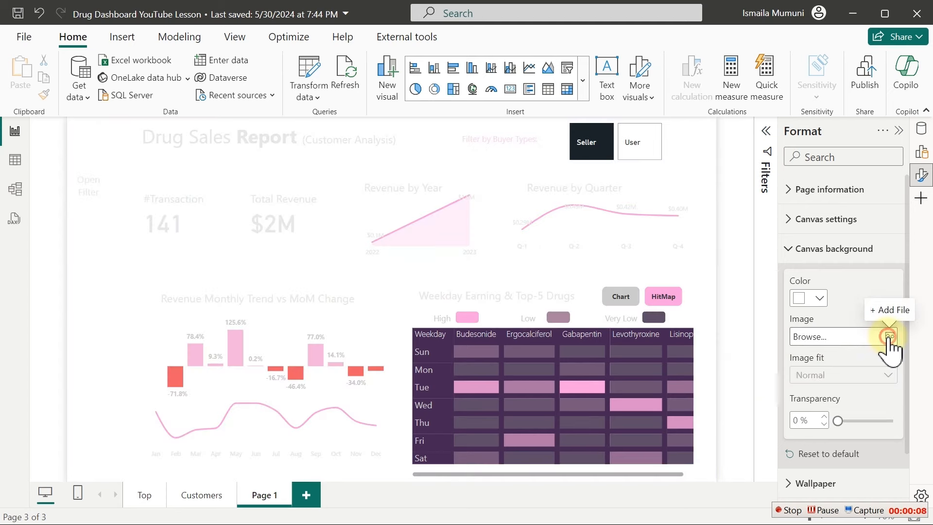
{"action": "left_click", "coordinate": [889, 336]}
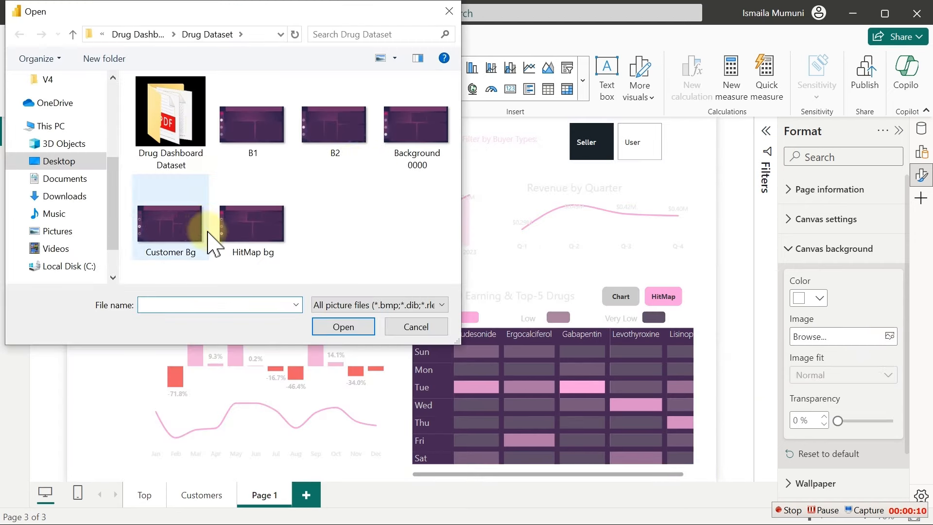
{"action": "double_click", "coordinate": [259, 234]}
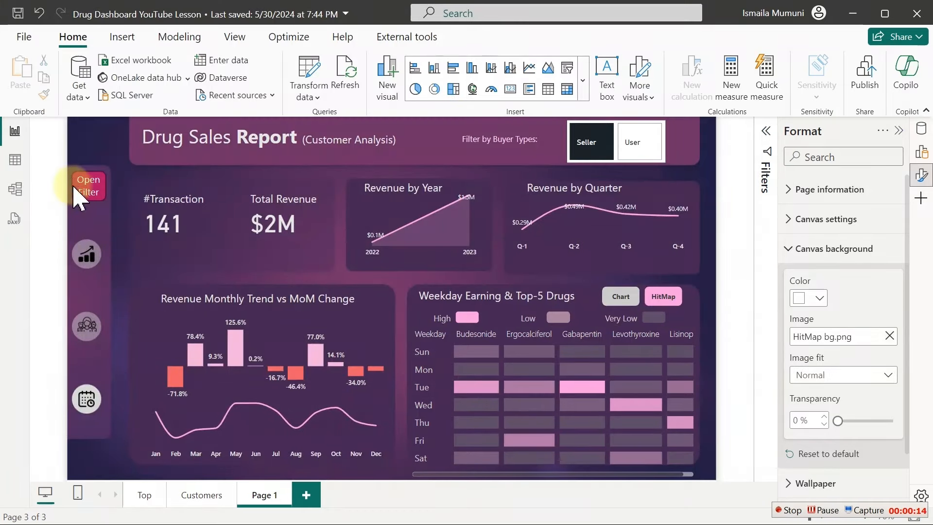
Step: Replace the Customers page's canvas background image with the "Customer Bg" picture from the Drug Dataset folder
{"action": "left_click", "coordinate": [202, 495]}
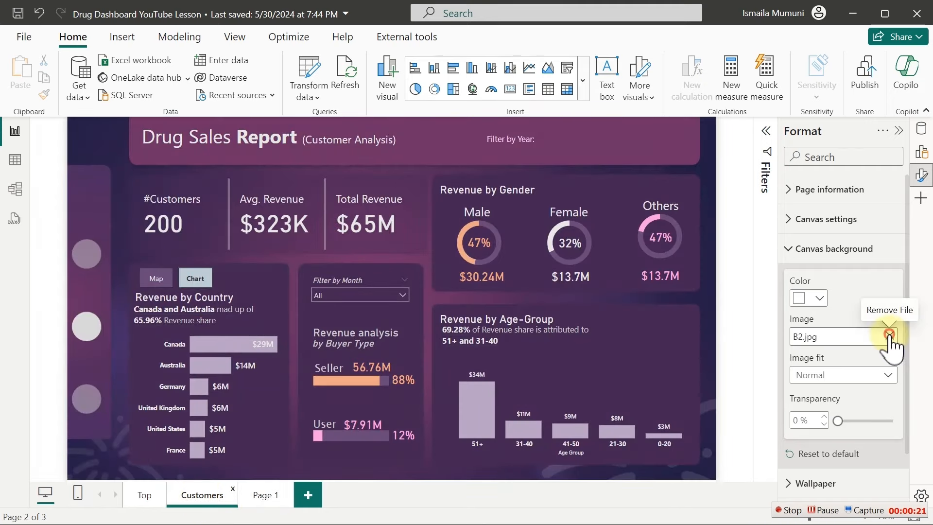
{"action": "left_click", "coordinate": [889, 335]}
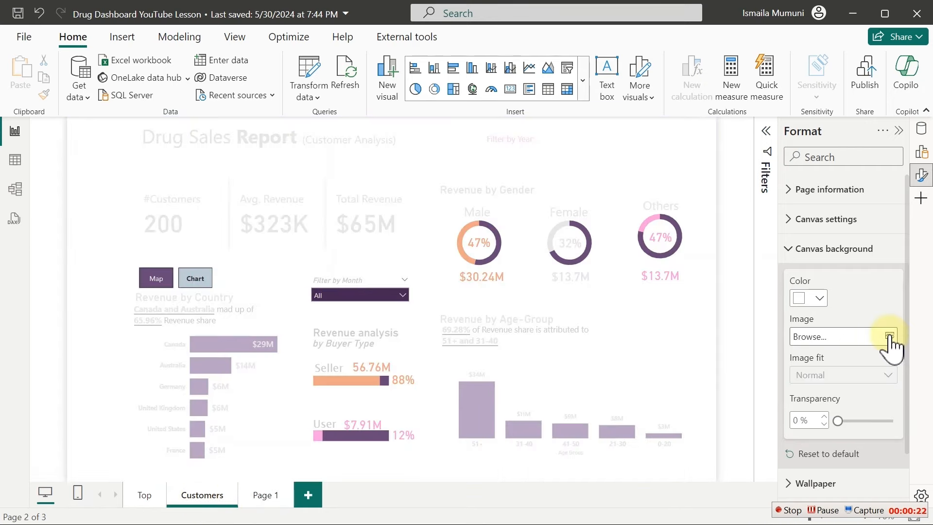
{"action": "left_click", "coordinate": [889, 336]}
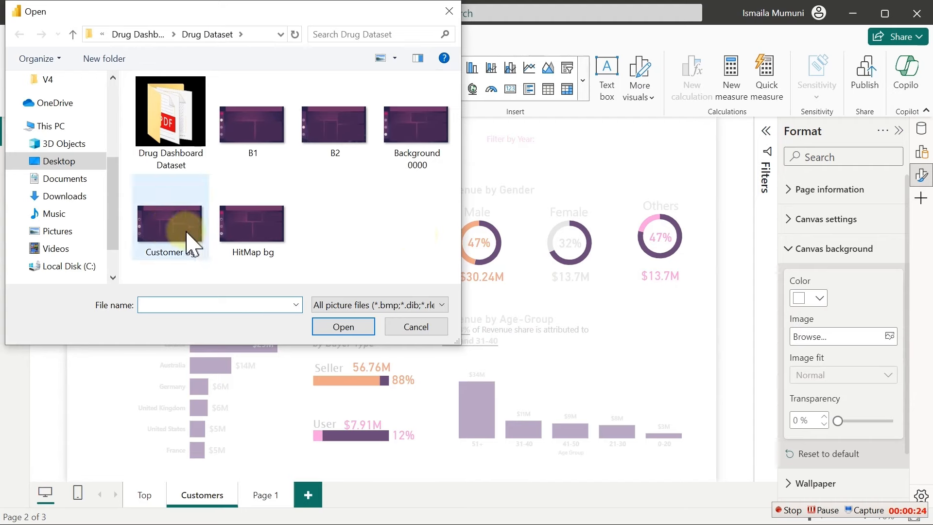
{"action": "double_click", "coordinate": [169, 227]}
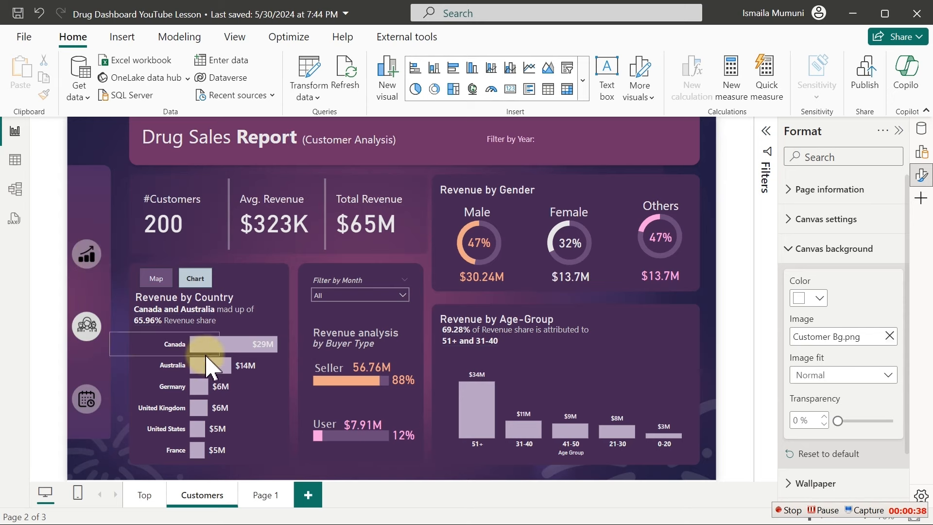
Step: Insert a blank button on the Customers page and fit it over the calendar icon in the sidebar
{"action": "left_click", "coordinate": [265, 496]}
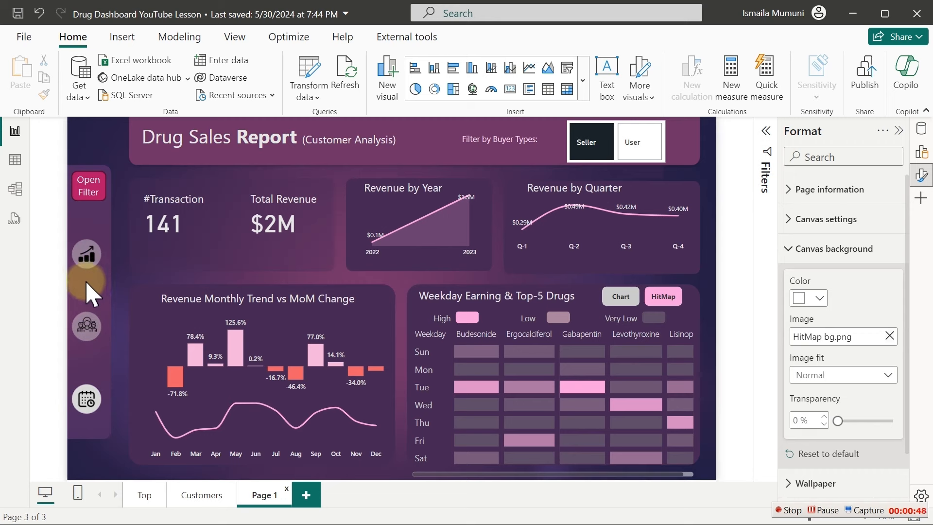
{"action": "left_click", "coordinate": [200, 490]}
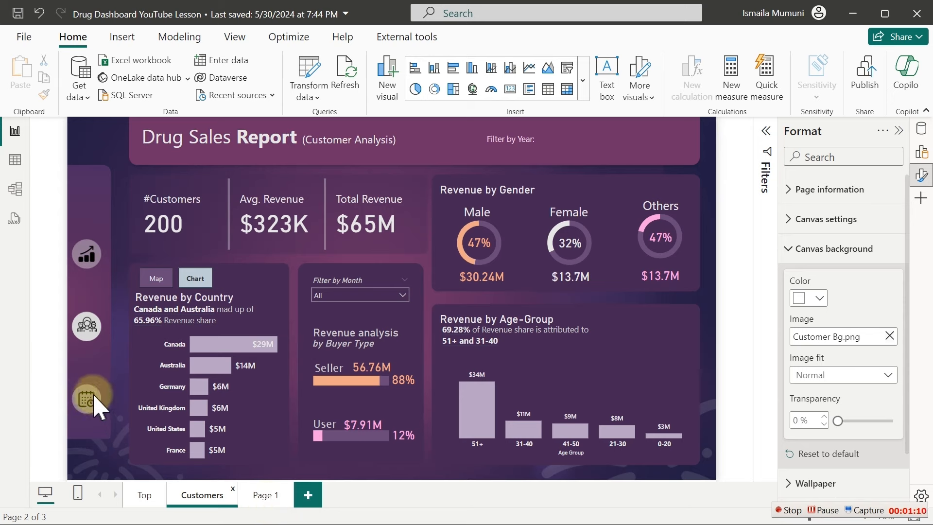
{"action": "left_click", "coordinate": [120, 35]}
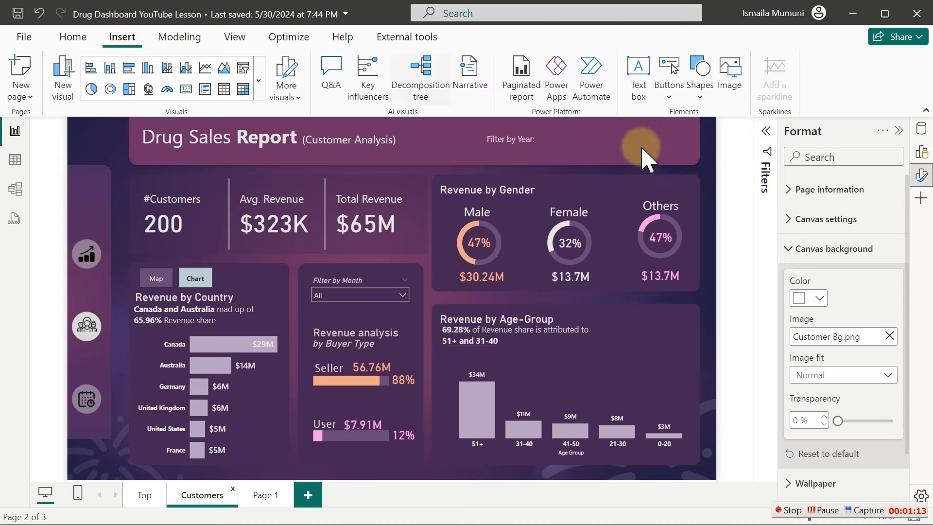
{"action": "left_click", "coordinate": [672, 100]}
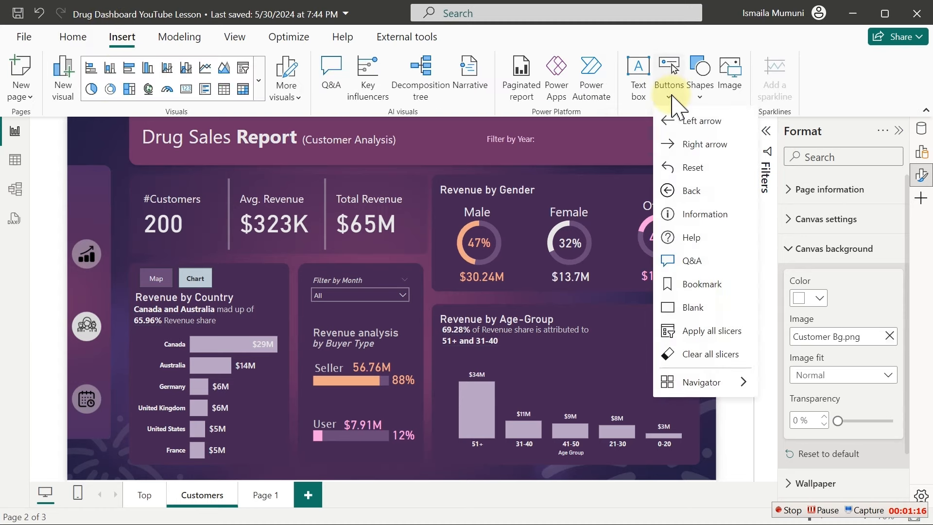
{"action": "left_click", "coordinate": [696, 314]}
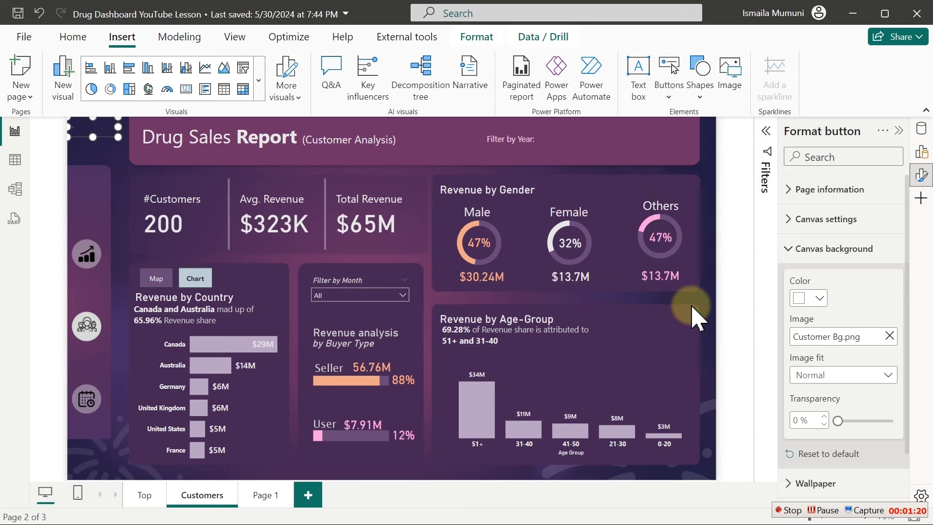
{"action": "left_click_drag", "start_coordinate": [95, 133], "coordinate": [115, 422]}
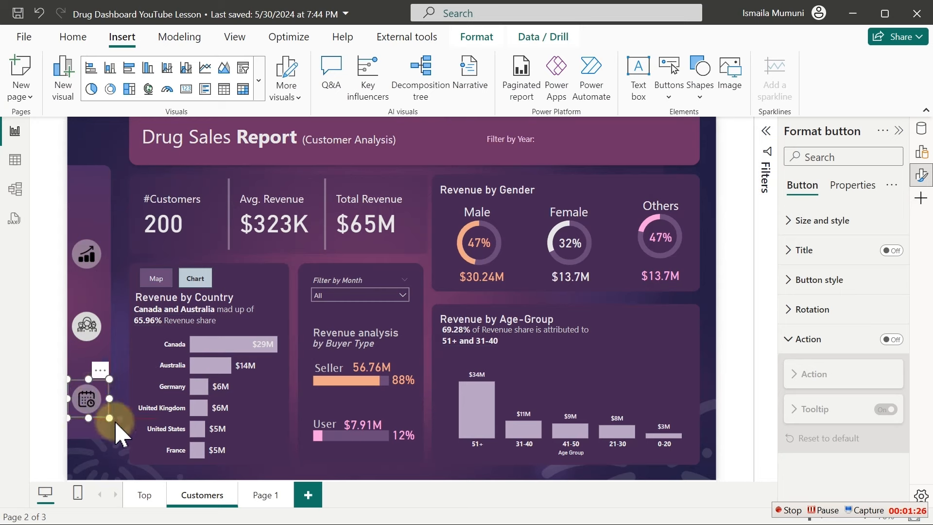
{"action": "left_click", "coordinate": [104, 344]}
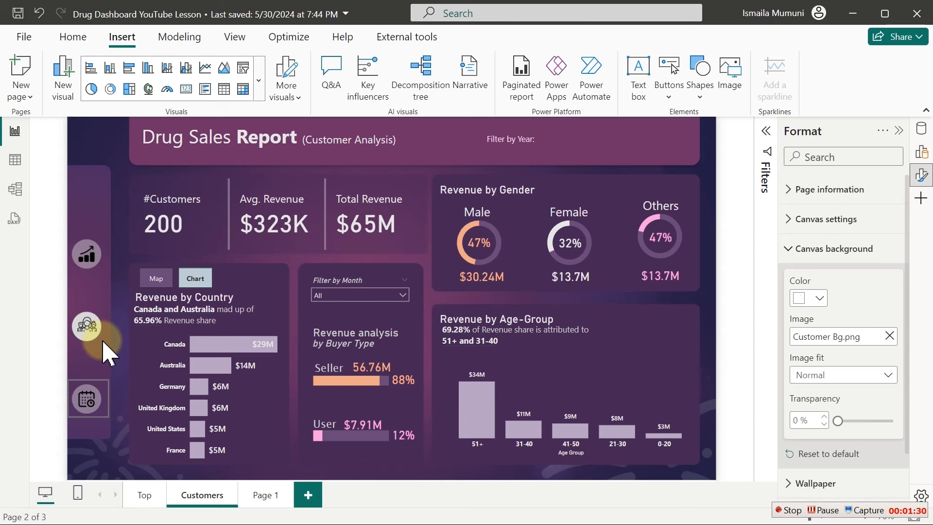
Step: Turn off the icon and the border in the style of the button over the calendar icon
{"action": "left_click", "coordinate": [99, 404]}
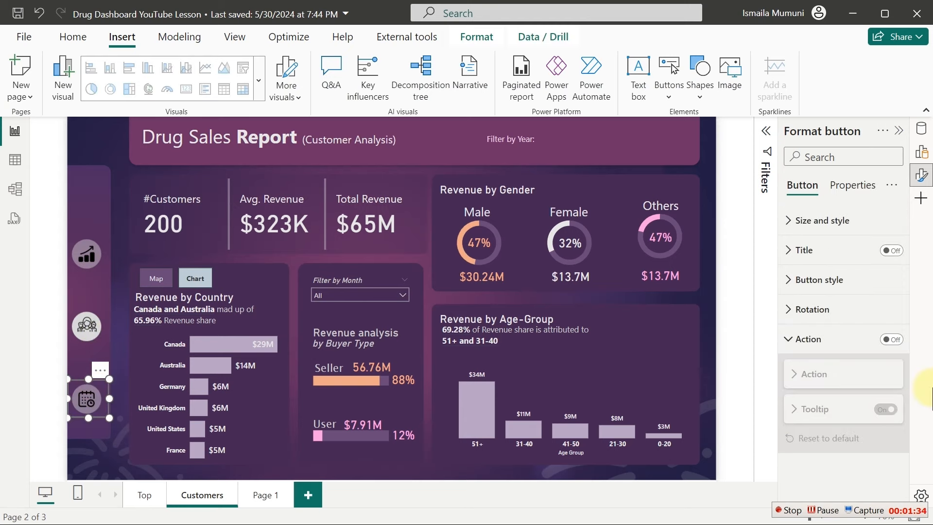
{"action": "left_click", "coordinate": [818, 346]}
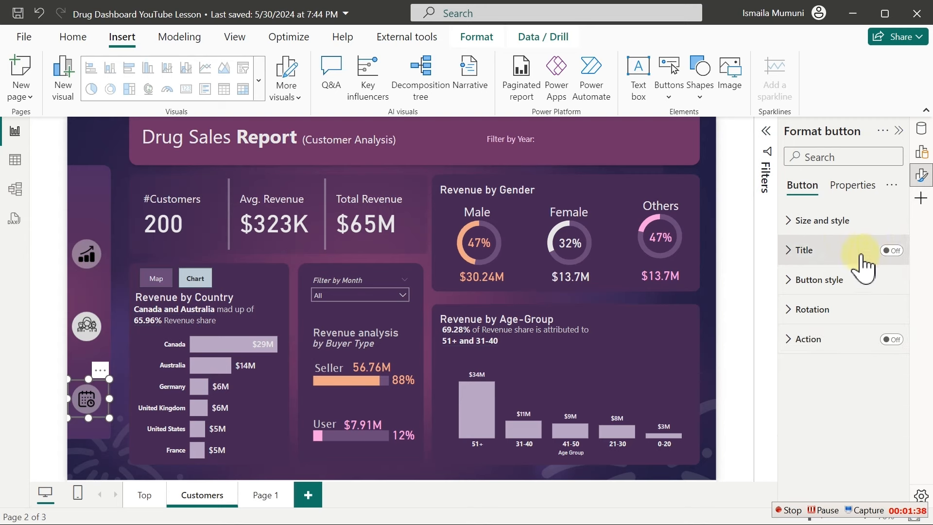
{"action": "left_click", "coordinate": [819, 280]}
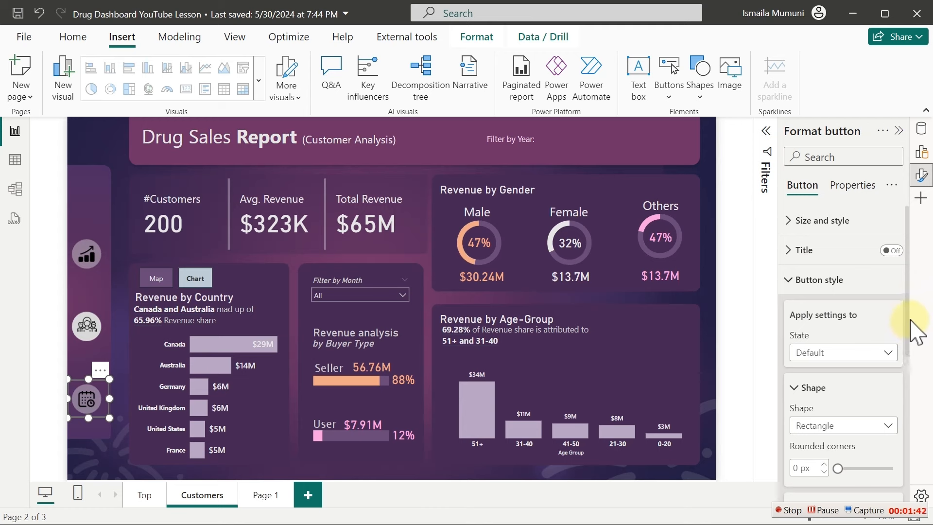
{"action": "left_click_drag", "start_coordinate": [909, 314], "coordinate": [912, 430]}
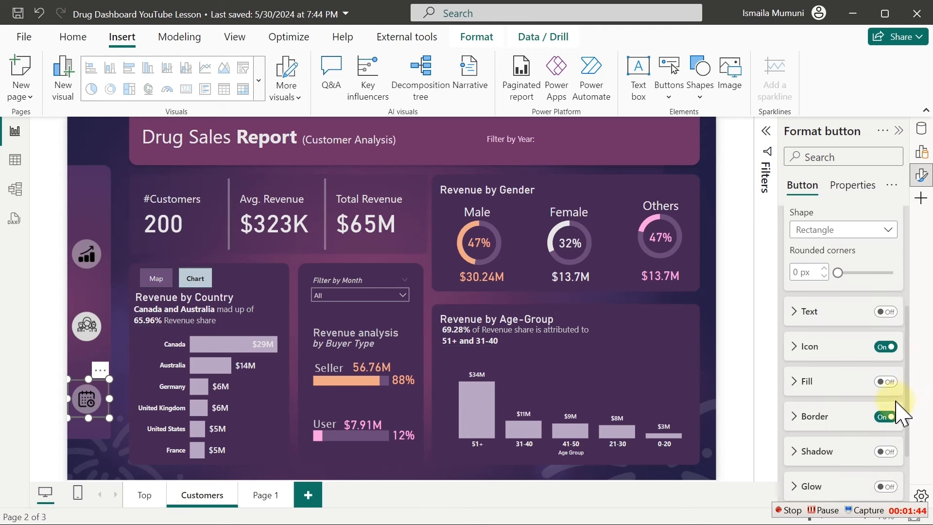
{"action": "left_click", "coordinate": [887, 348]}
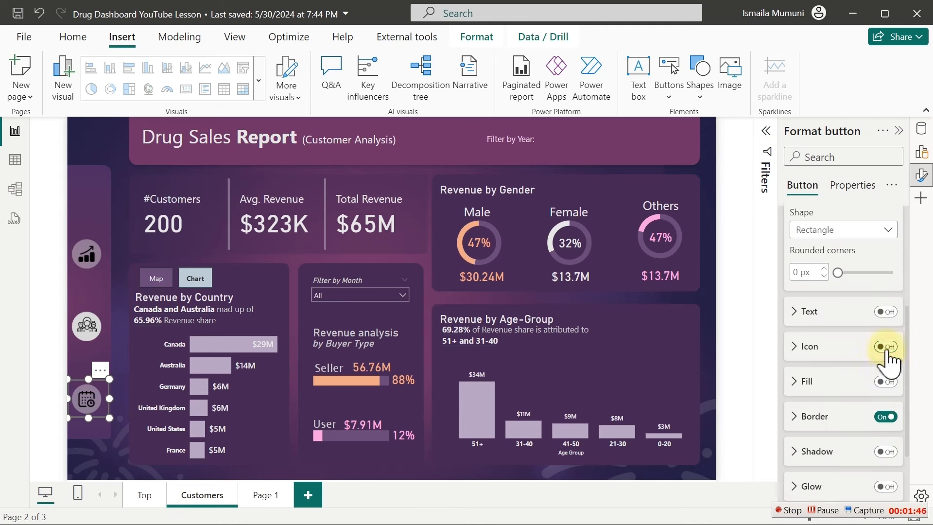
{"action": "left_click", "coordinate": [887, 417]}
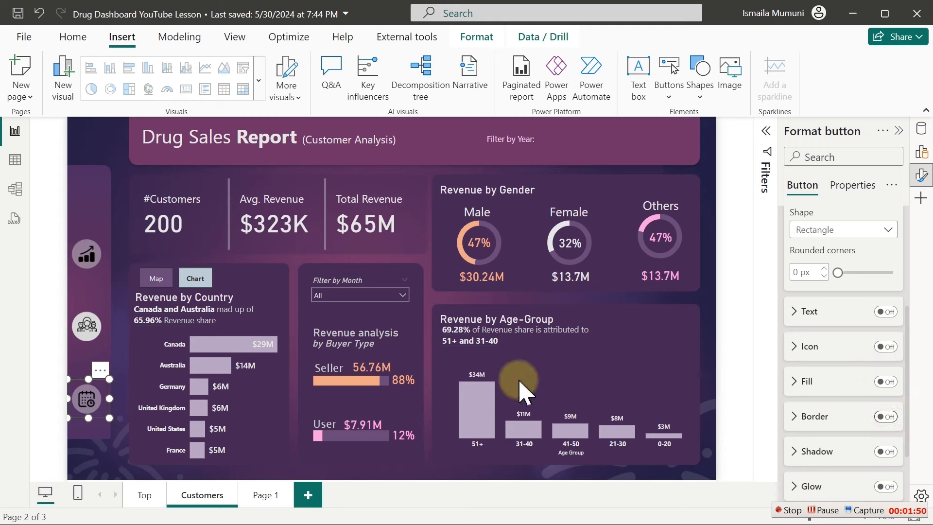
{"action": "left_click", "coordinate": [89, 402]}
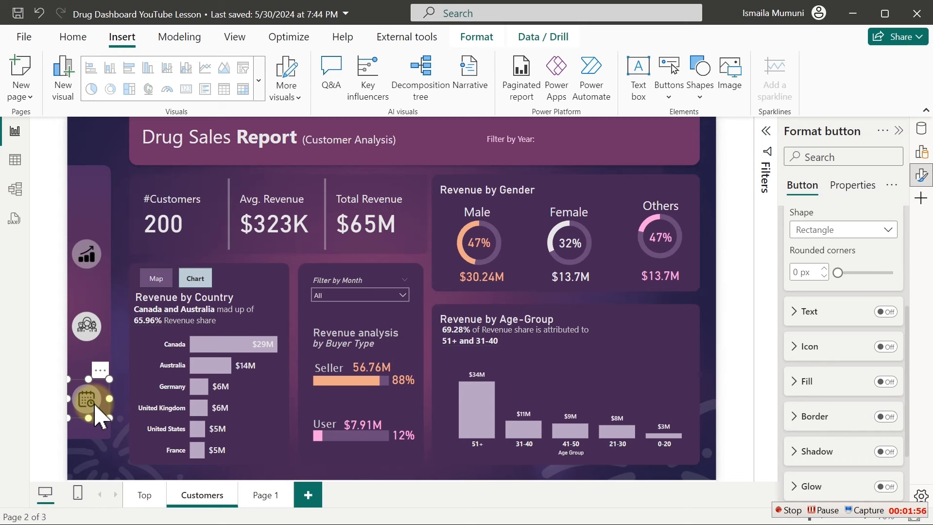
Step: Rename the report page "Page 1" as "Trend"
{"action": "left_click", "coordinate": [260, 497]}
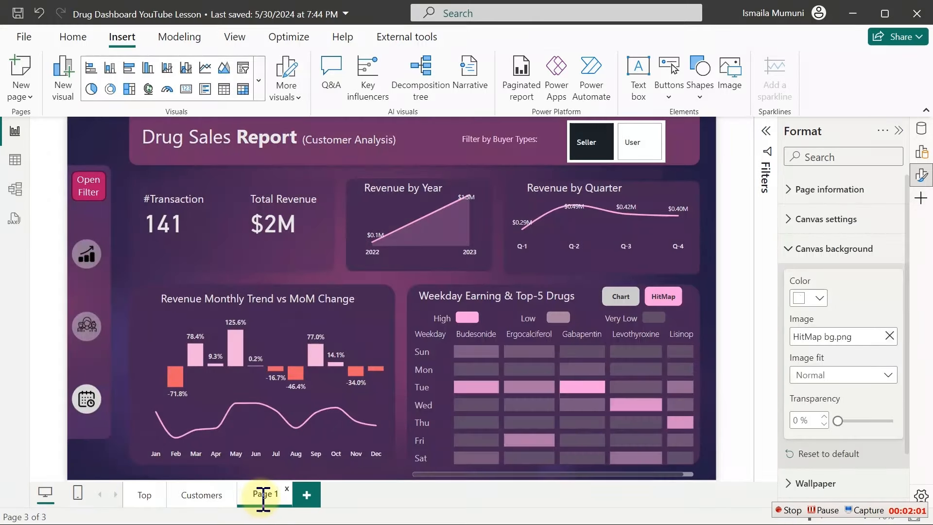
{"action": "double_click", "coordinate": [263, 495]}
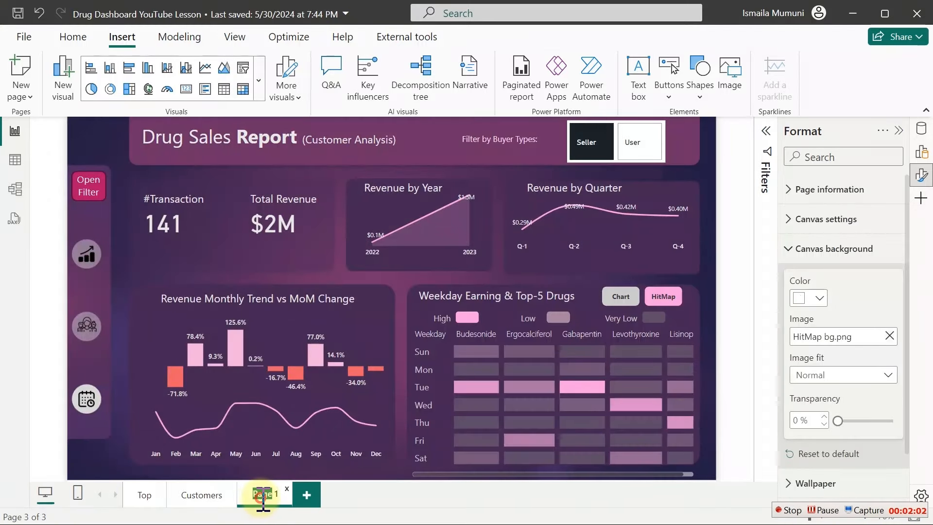
{"action": "type", "text": "Trend"}
{"action": "key", "text": "Return"}
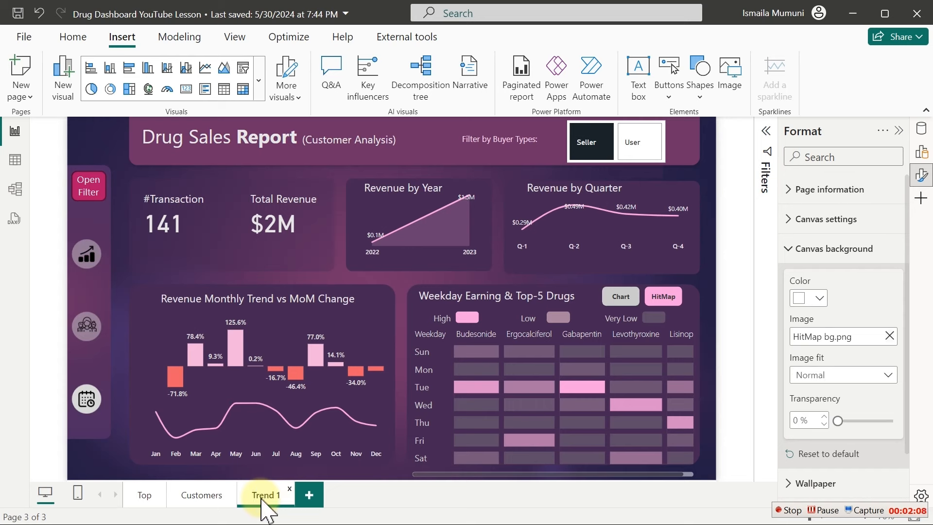
{"action": "double_click", "coordinate": [275, 494]}
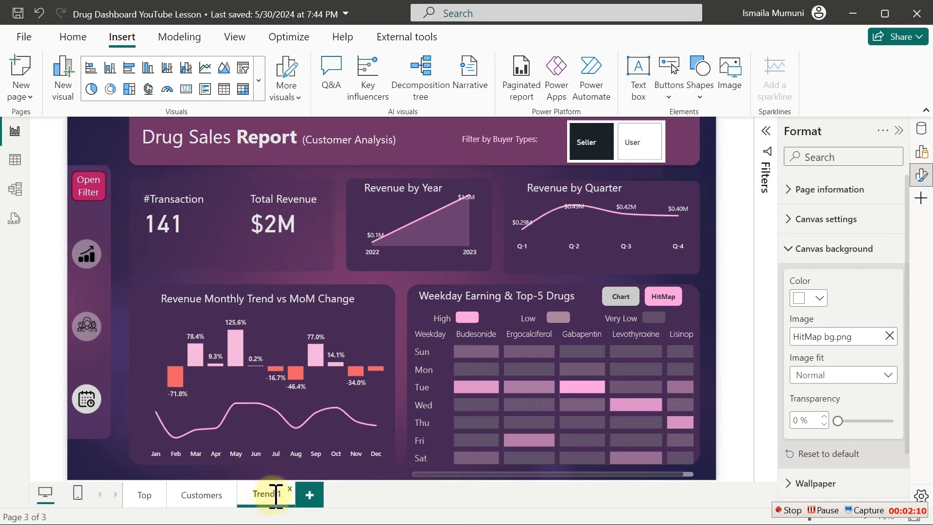
{"action": "key", "text": "BackSpace"}
{"action": "key", "text": "BackSpace"}
{"action": "key", "text": "Return"}
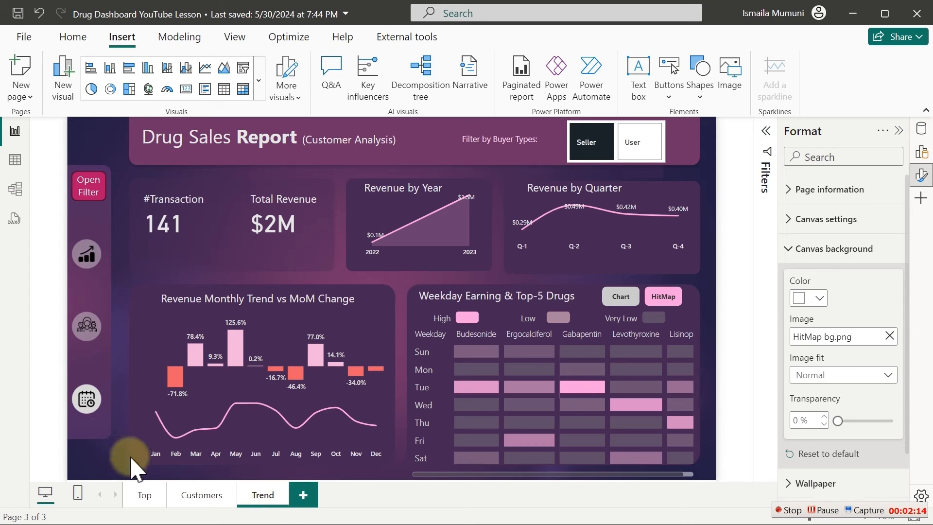
Step: Return to the Customers page, select the button over the calendar icon and collapse its style settings
{"action": "left_click", "coordinate": [201, 495]}
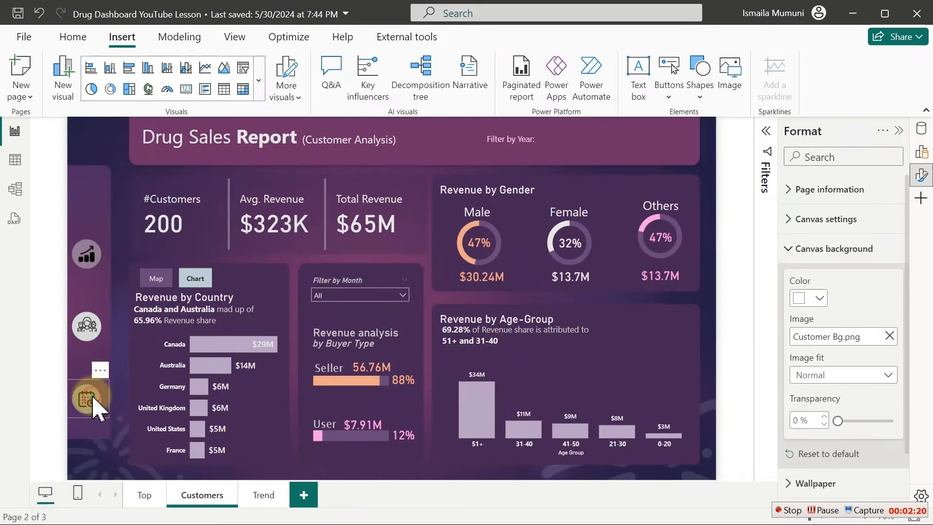
{"action": "left_click", "coordinate": [94, 400]}
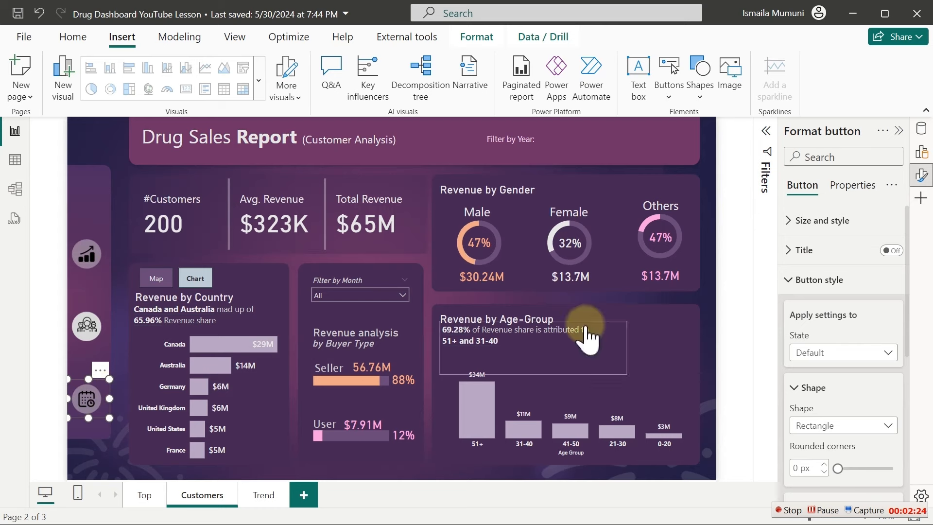
{"action": "left_click", "coordinate": [811, 291]}
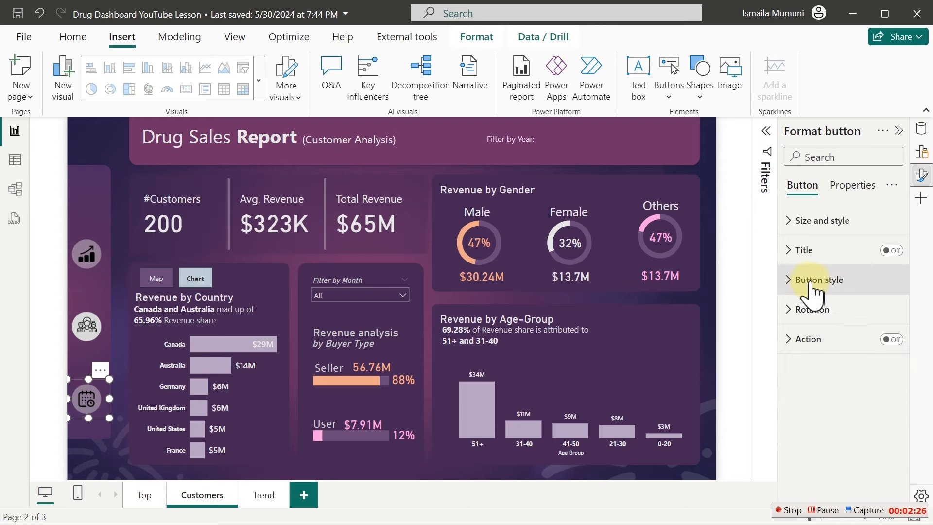
Step: Enable the calendar button's action on the Customers page as page navigation to Trend, and follow the button to that page
{"action": "left_click", "coordinate": [891, 340]}
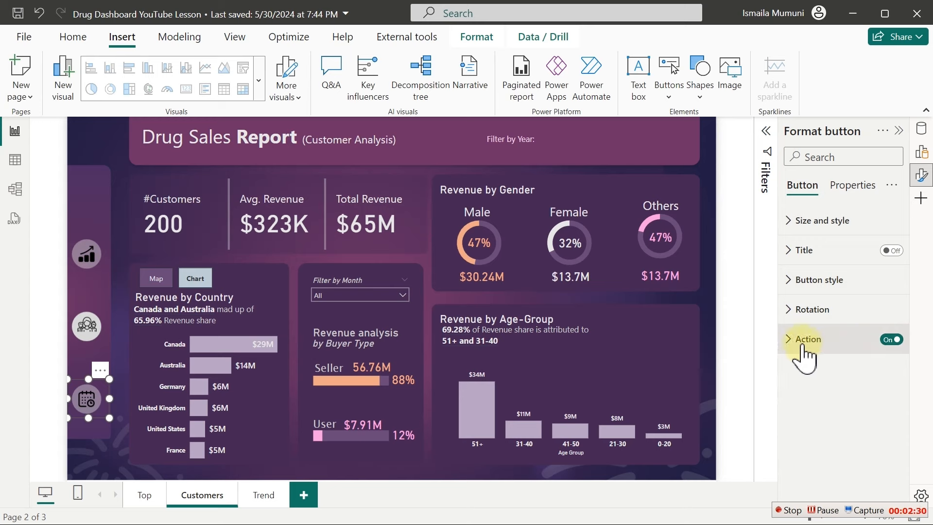
{"action": "left_click", "coordinate": [827, 350]}
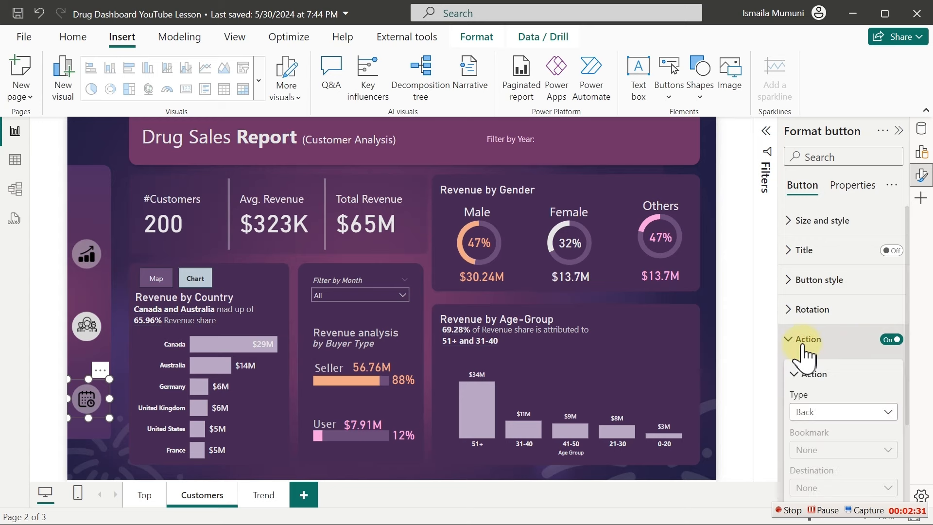
{"action": "left_click", "coordinate": [834, 412]}
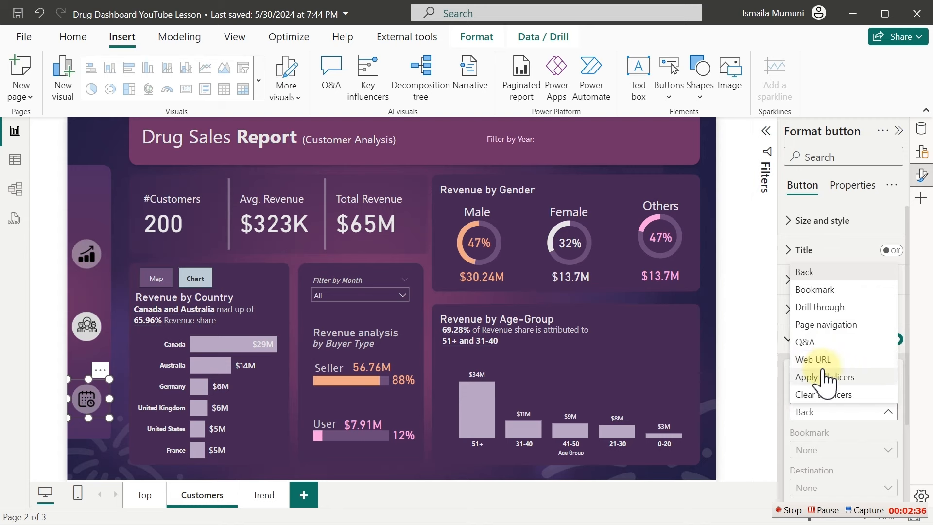
{"action": "left_click", "coordinate": [832, 326]}
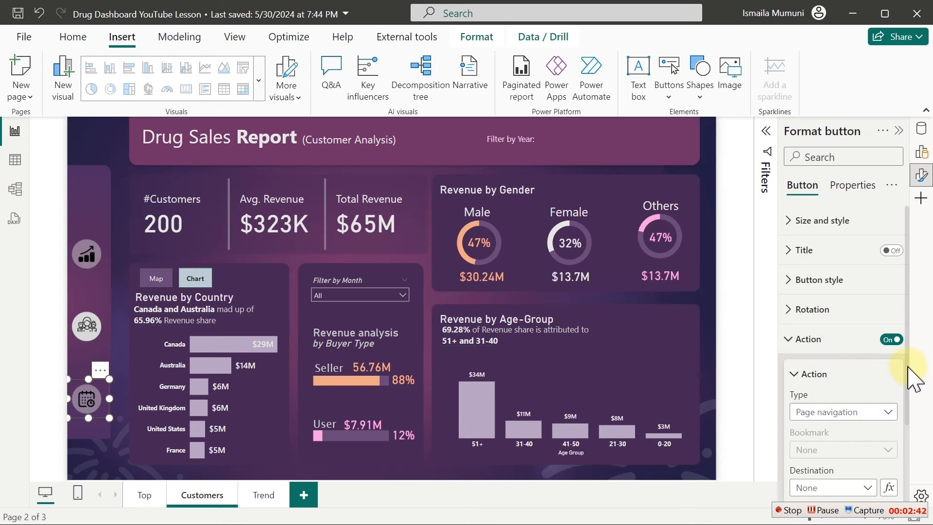
{"action": "left_click_drag", "start_coordinate": [908, 367], "coordinate": [909, 432]}
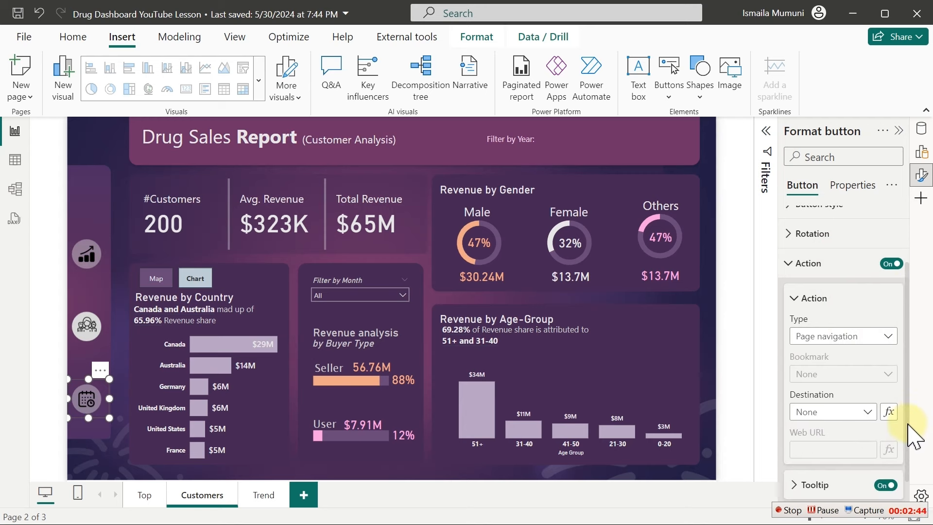
{"action": "left_click", "coordinate": [829, 427]}
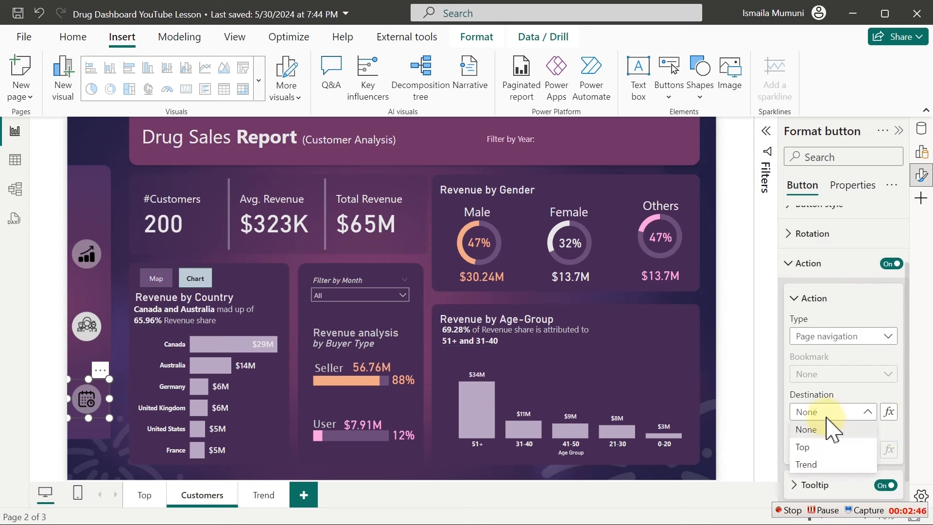
{"action": "left_click", "coordinate": [814, 464]}
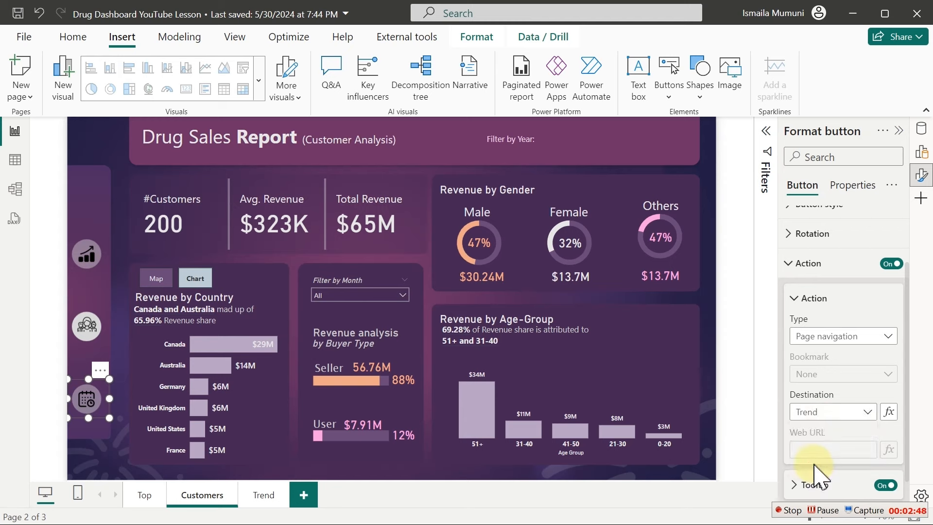
{"action": "left_click", "coordinate": [103, 190]}
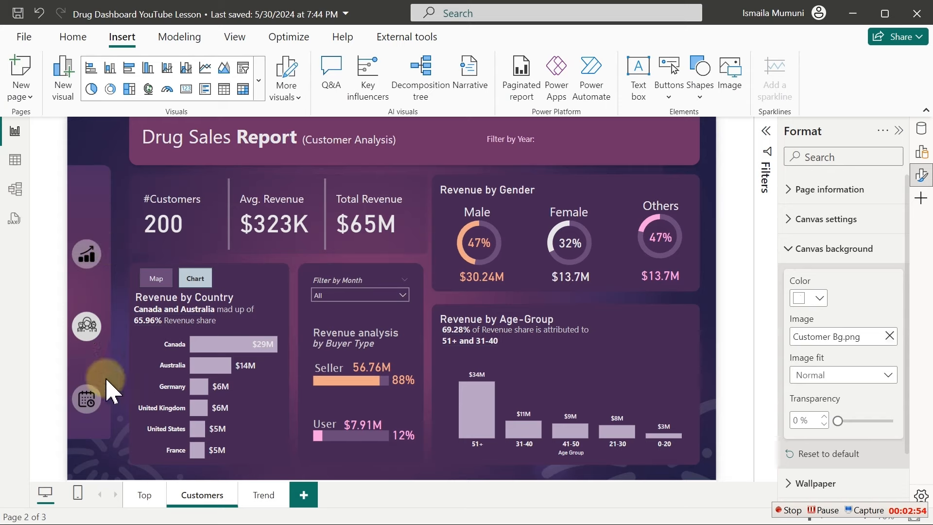
{"action": "left_click", "coordinate": [96, 398], "text": "ctrl"}
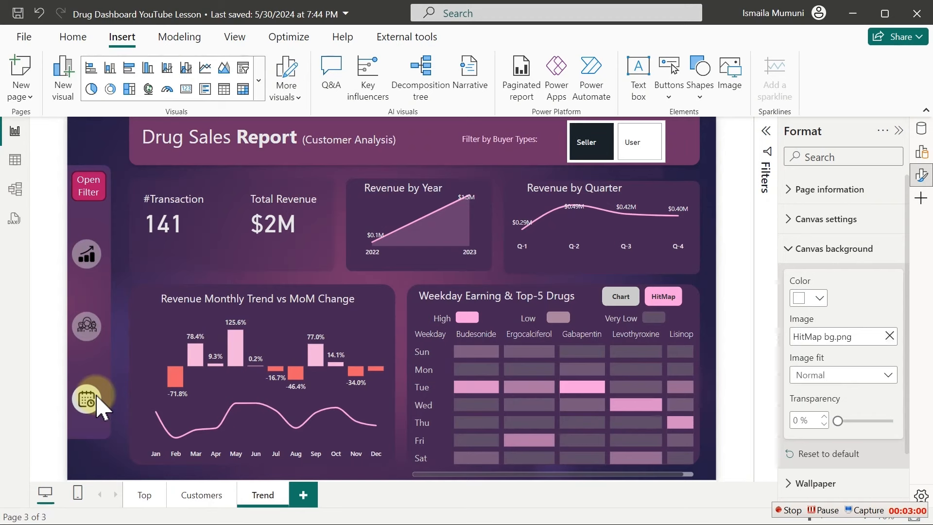
Step: Enable the people button's action on the Trend page, with type Page navigation and destination Customers
{"action": "left_click", "coordinate": [97, 399]}
{"action": "left_click_drag", "start_coordinate": [94, 400], "coordinate": [92, 328]}
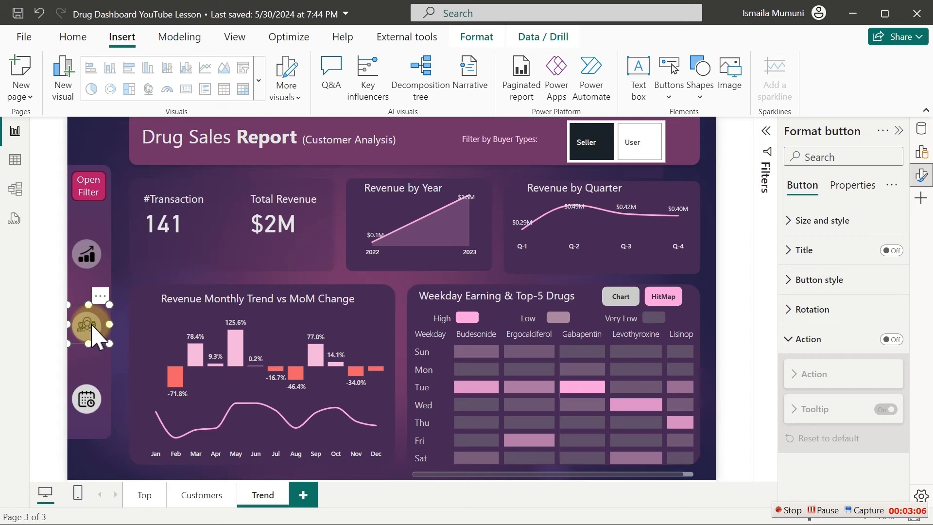
{"action": "left_click", "coordinate": [891, 339]}
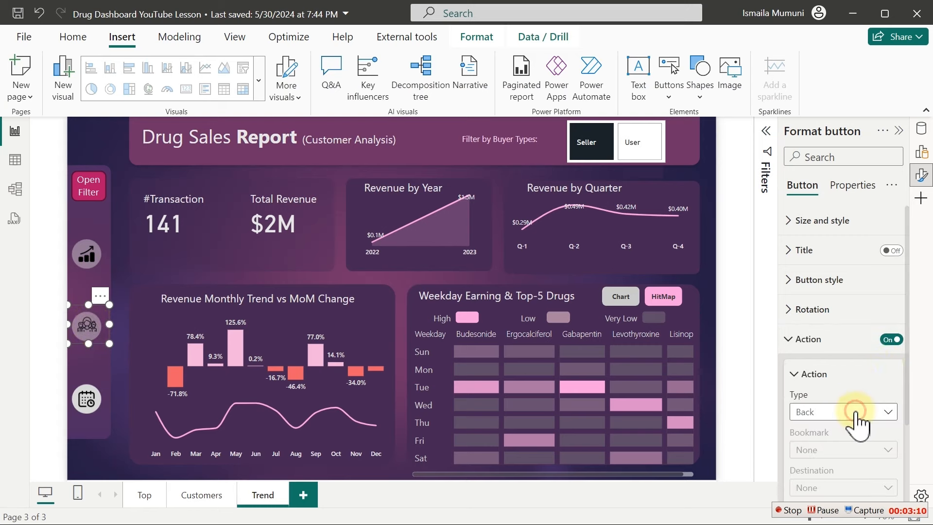
{"action": "left_click", "coordinate": [855, 413]}
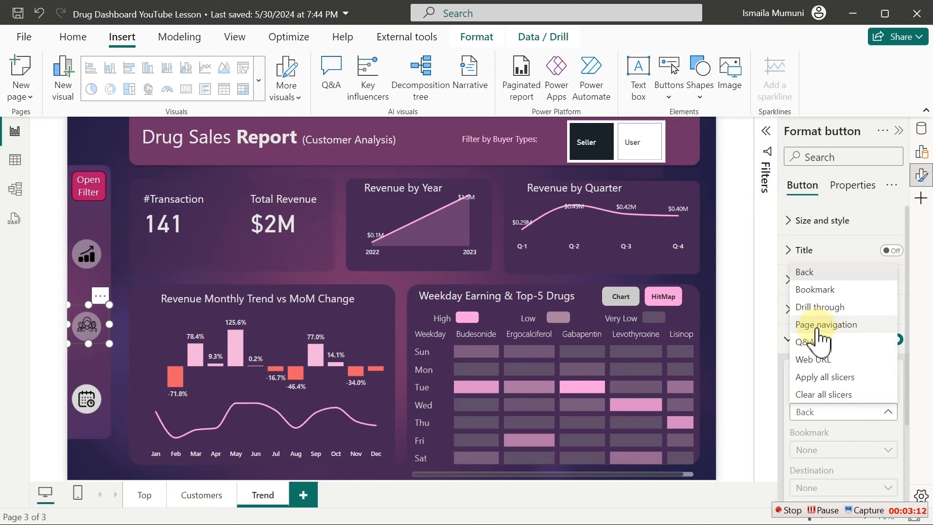
{"action": "key", "text": "Escape"}
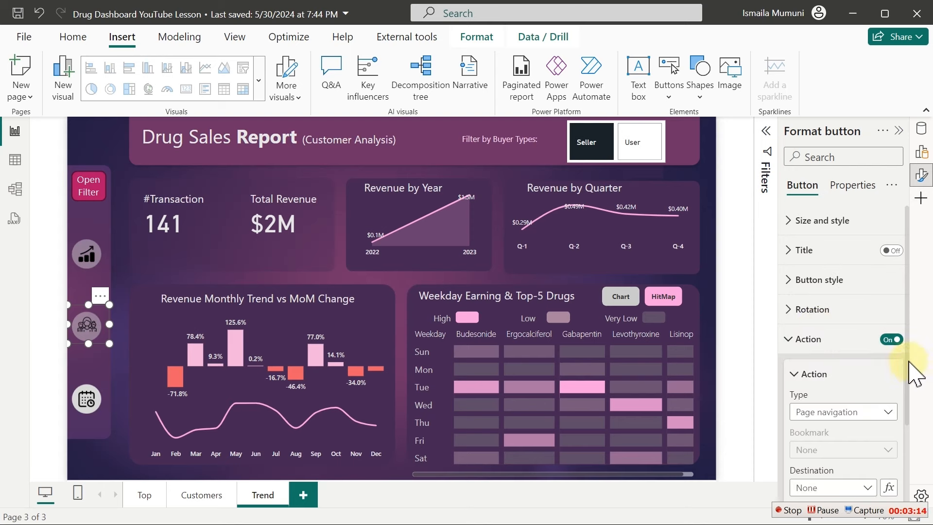
{"action": "left_click_drag", "start_coordinate": [906, 360], "coordinate": [916, 431]}
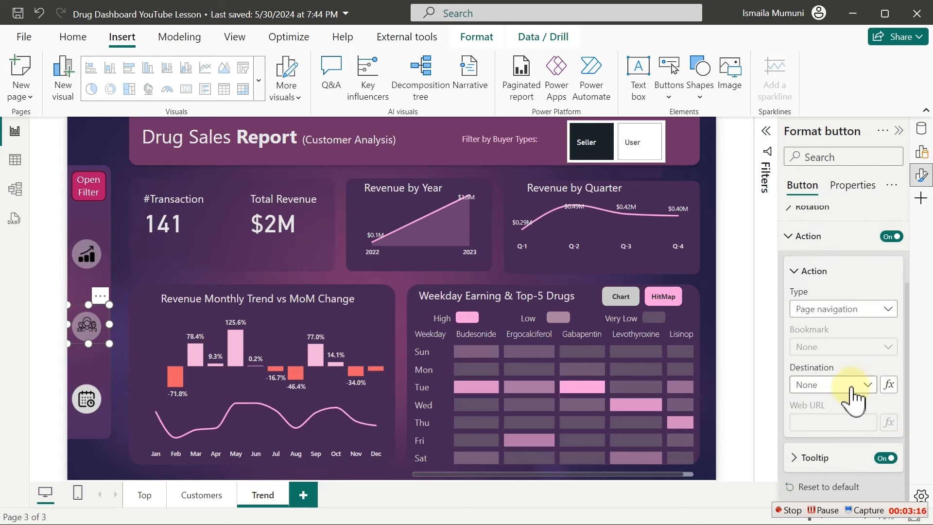
{"action": "left_click", "coordinate": [852, 385]}
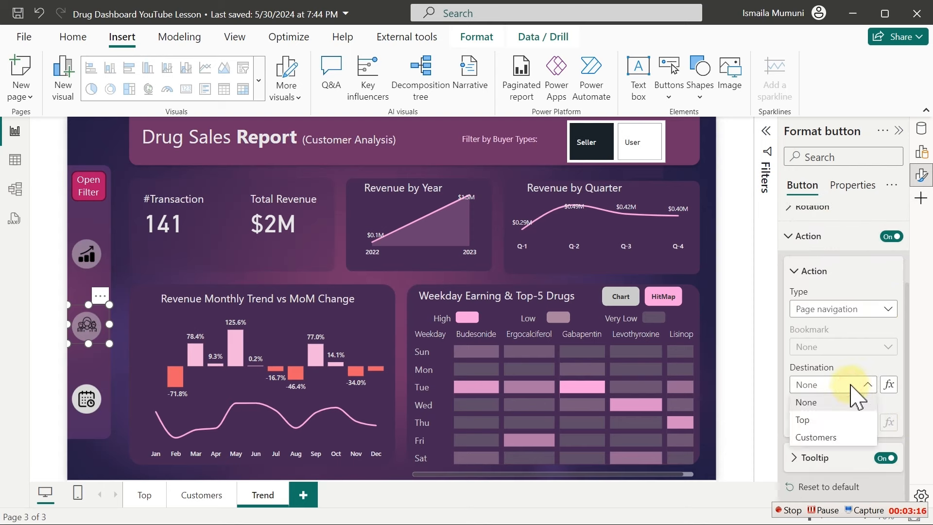
{"action": "left_click", "coordinate": [812, 437]}
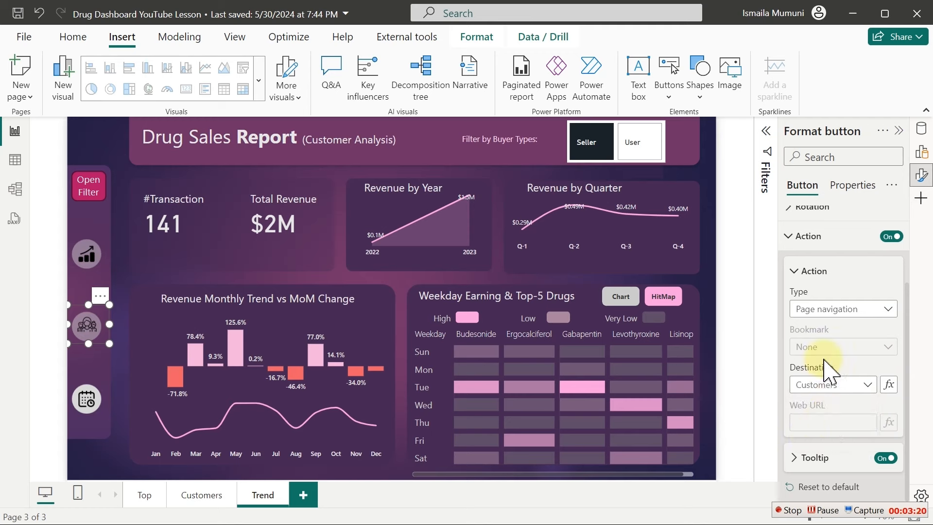
Step: Follow the people button to the Customers page and inspect the tooltips of the Revenue by Country and Revenue by Age-Group bars
{"action": "left_click", "coordinate": [130, 134]}
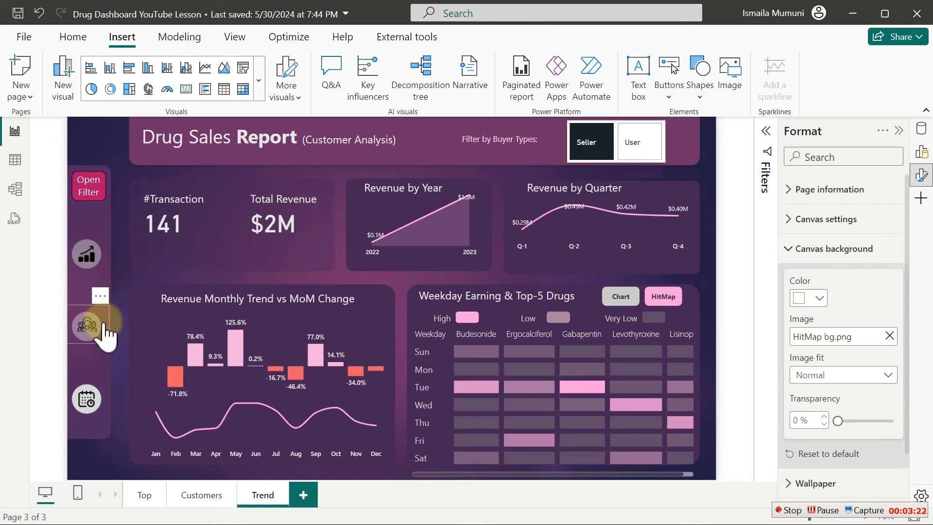
{"action": "left_click", "coordinate": [87, 324], "text": "ctrl"}
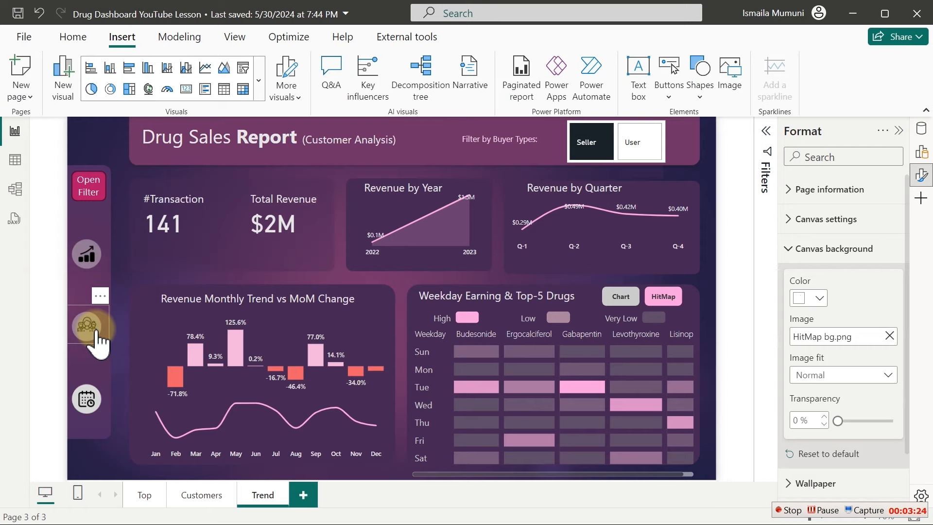
{"action": "left_click", "coordinate": [96, 332], "text": "ctrl"}
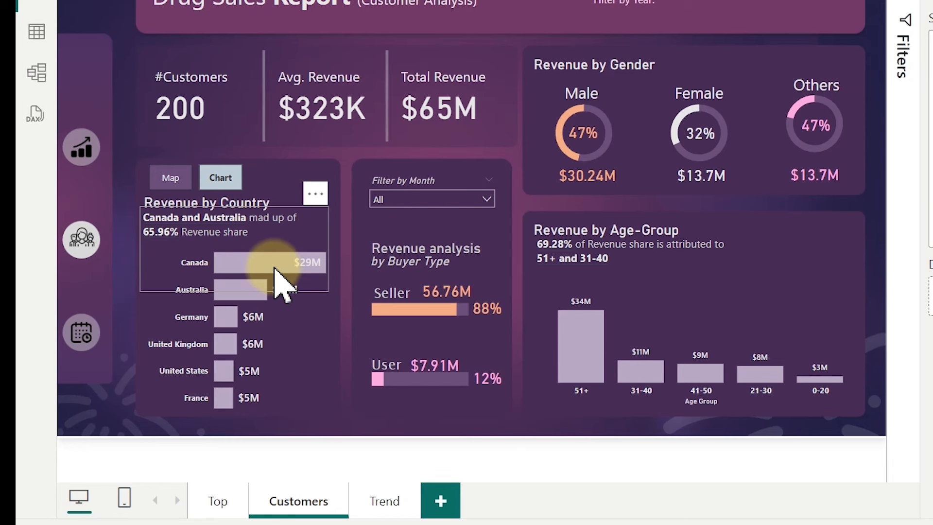
{"action": "mouse_move", "coordinate": [236, 319]}
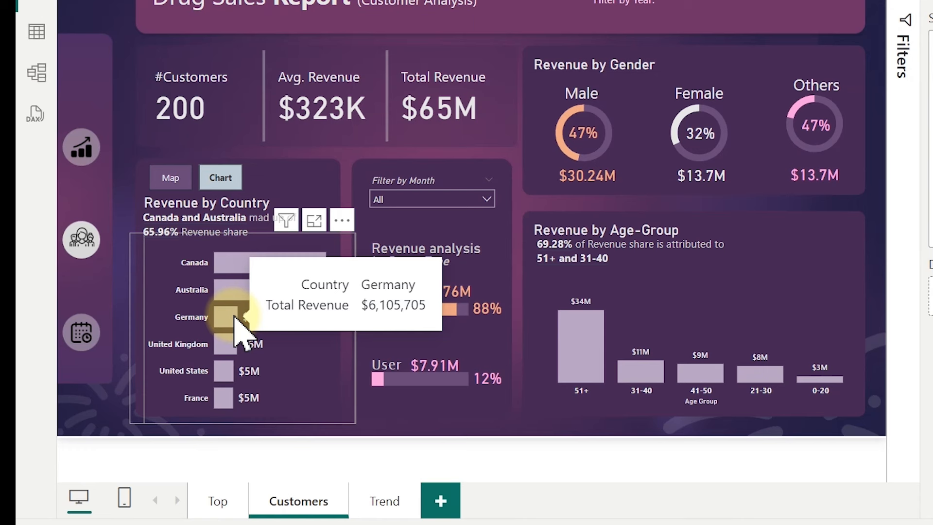
{"action": "mouse_move", "coordinate": [602, 331]}
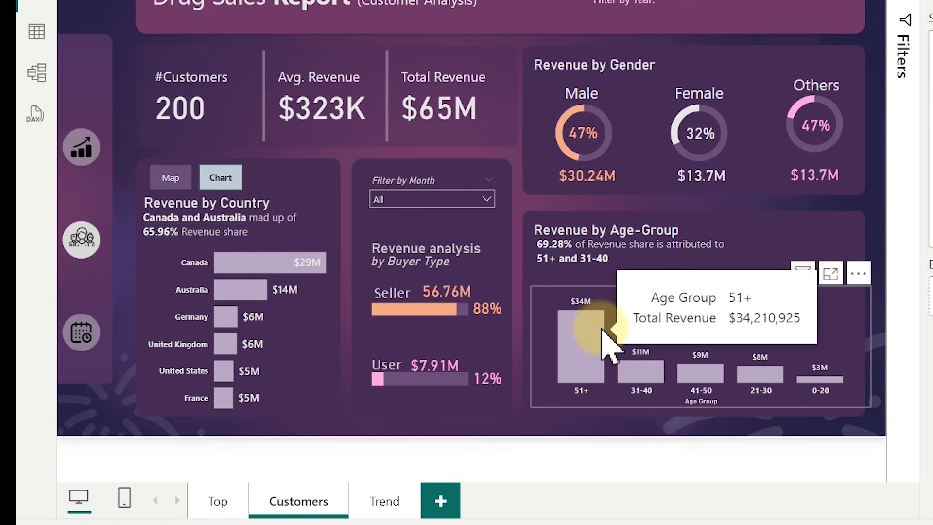
{"action": "mouse_move", "coordinate": [651, 383]}
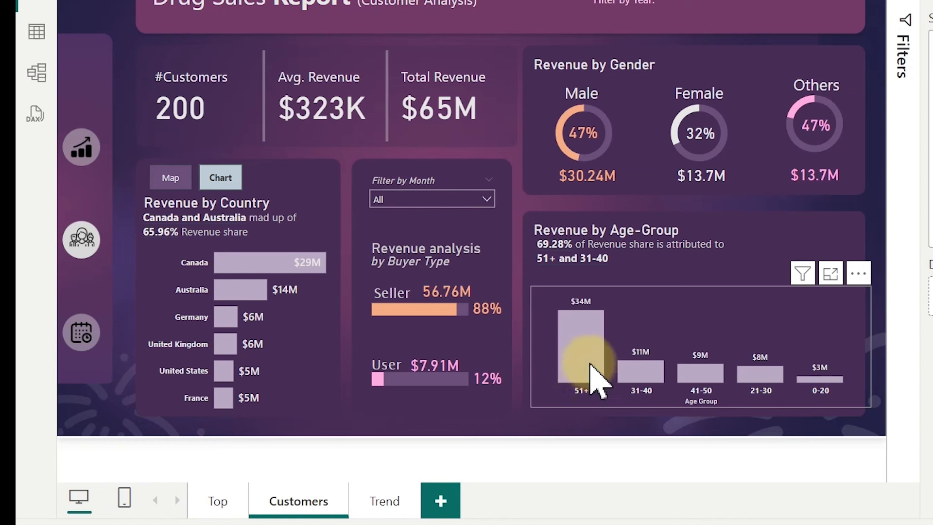
{"action": "mouse_move", "coordinate": [592, 369]}
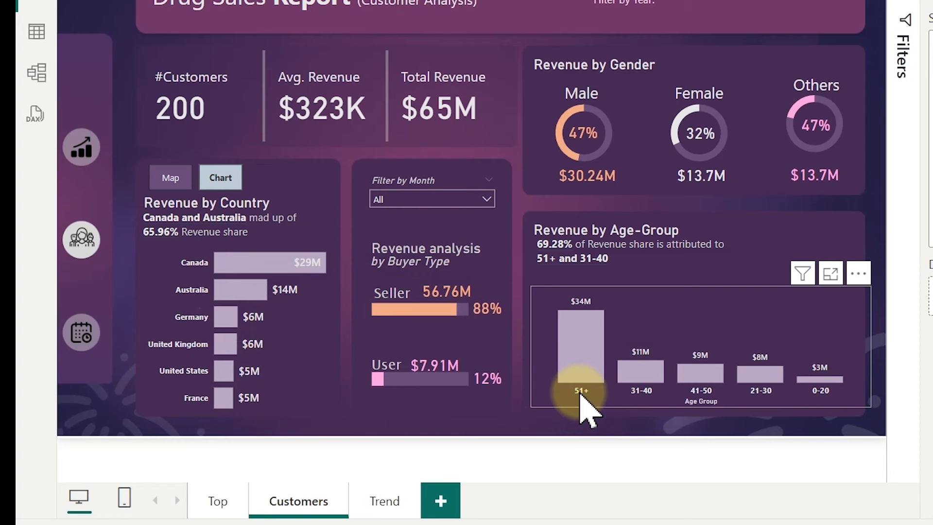
Step: Add a blank report page and replace the data and build options with the page formatting options
{"action": "left_click", "coordinate": [437, 508]}
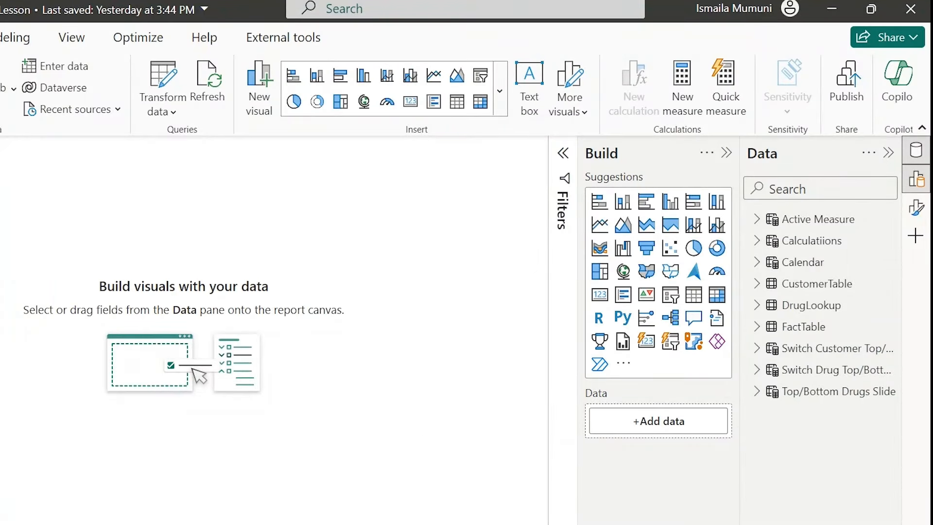
{"action": "left_click", "coordinate": [916, 151]}
{"action": "left_click", "coordinate": [916, 181]}
{"action": "left_click", "coordinate": [917, 209]}
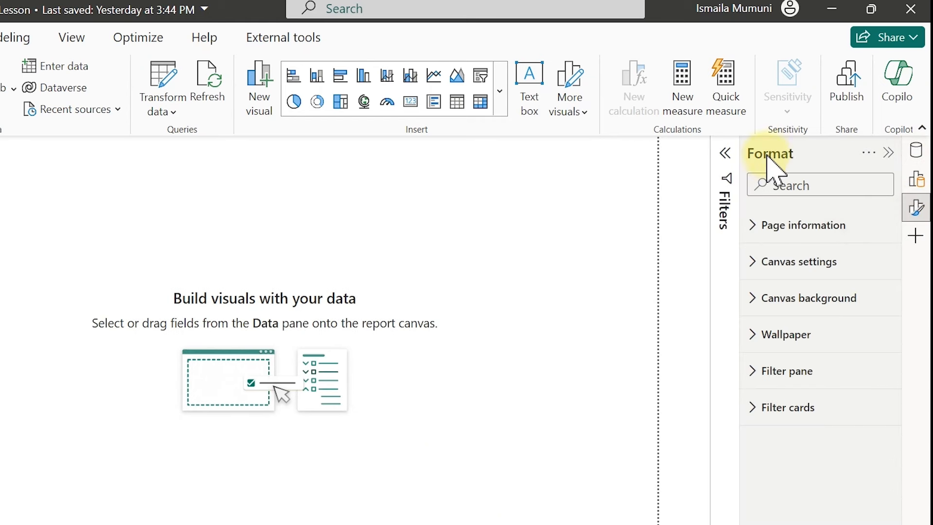
Step: Set the new page's type to Tooltip in its page information
{"action": "left_click", "coordinate": [772, 265]}
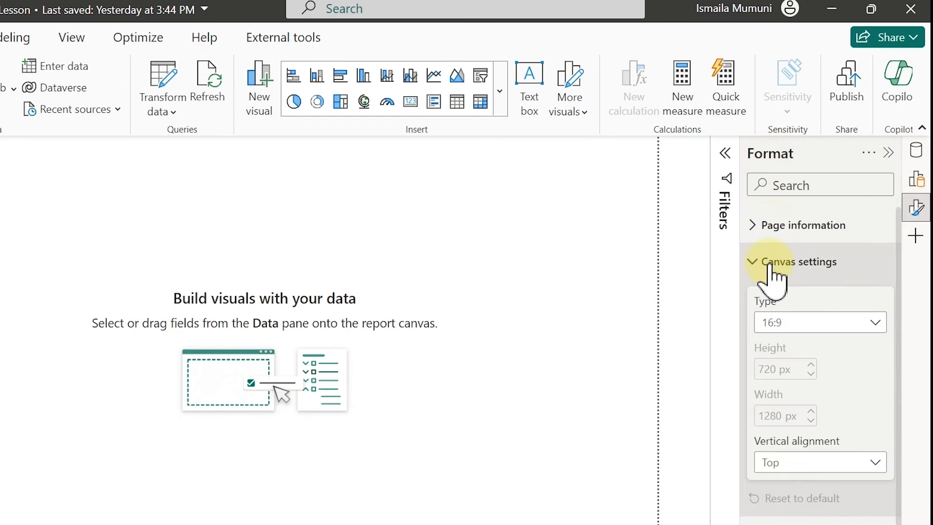
{"action": "left_click", "coordinate": [795, 262]}
{"action": "left_click", "coordinate": [795, 229]}
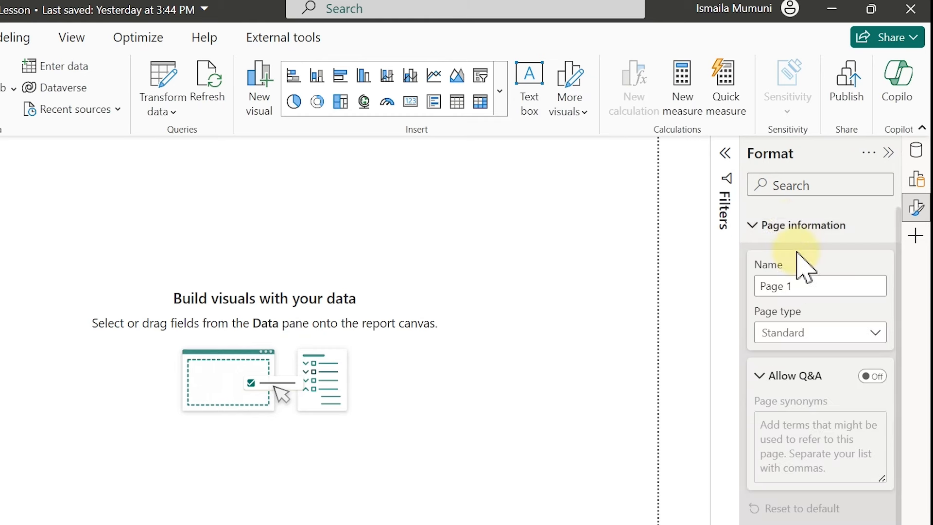
{"action": "left_click", "coordinate": [846, 333]}
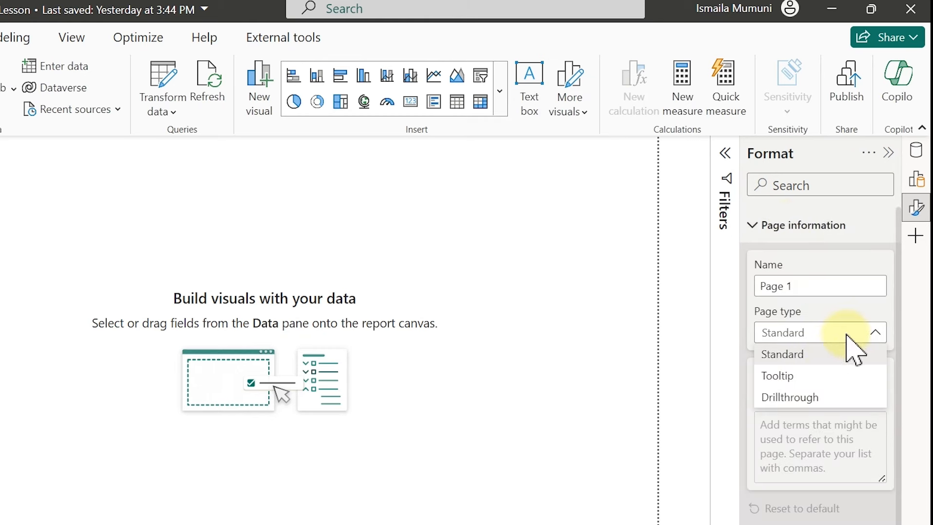
{"action": "left_click", "coordinate": [796, 378]}
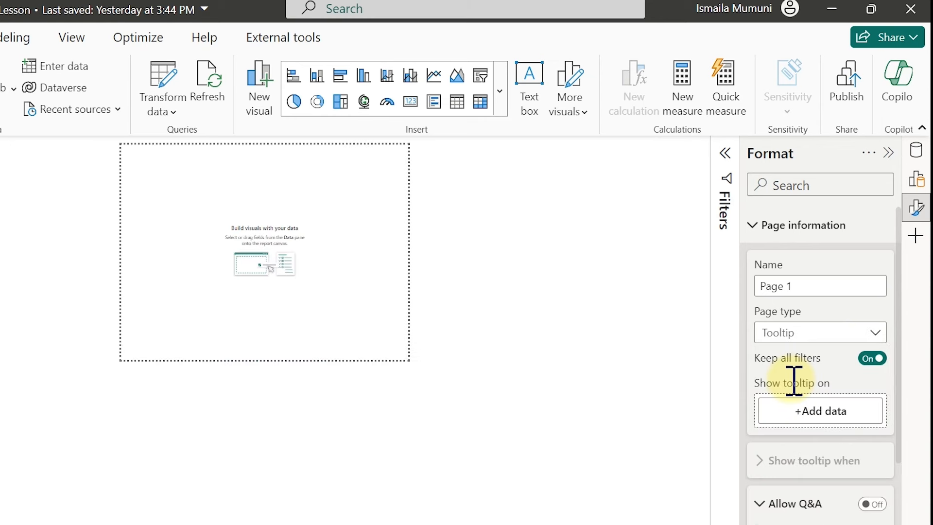
Step: Set the tooltip page's vertical alignment to Middle in the canvas settings
{"action": "left_click", "coordinate": [801, 223]}
{"action": "left_click", "coordinate": [792, 265]}
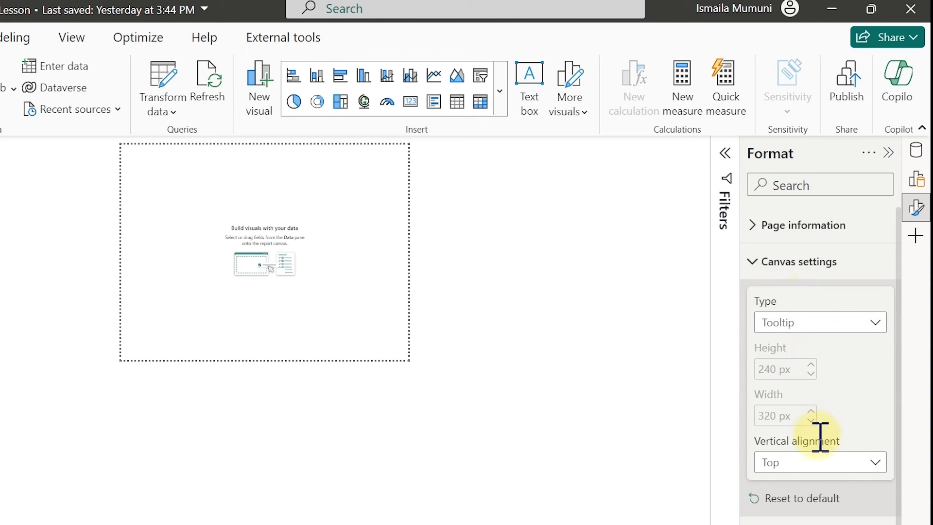
{"action": "left_click", "coordinate": [816, 465]}
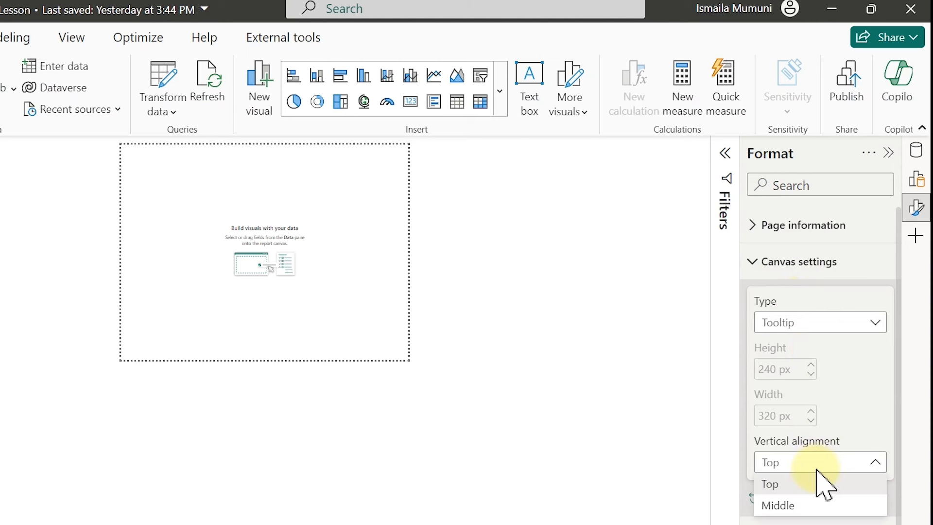
{"action": "left_click", "coordinate": [790, 506]}
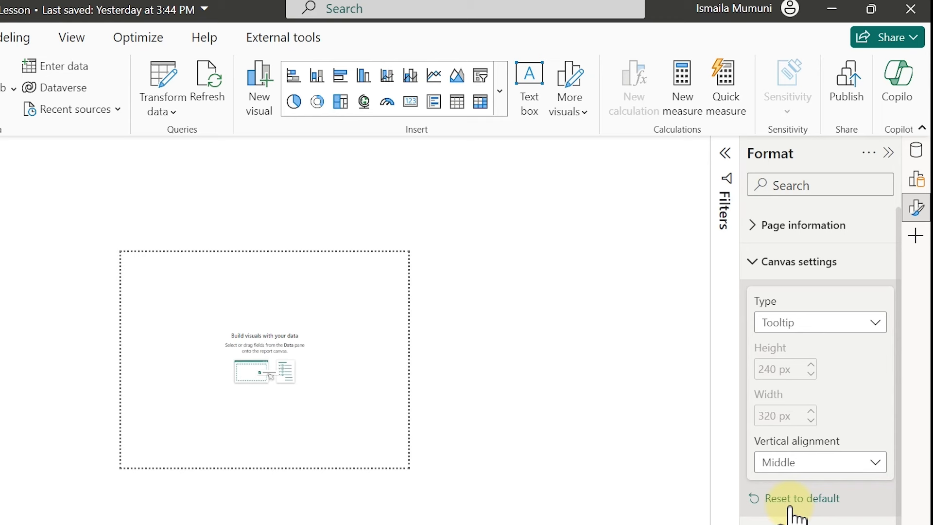
Step: Set the tooltip page's canvas type to Custom with a height of 300 px and a width of 250 px
{"action": "left_click", "coordinate": [809, 325]}
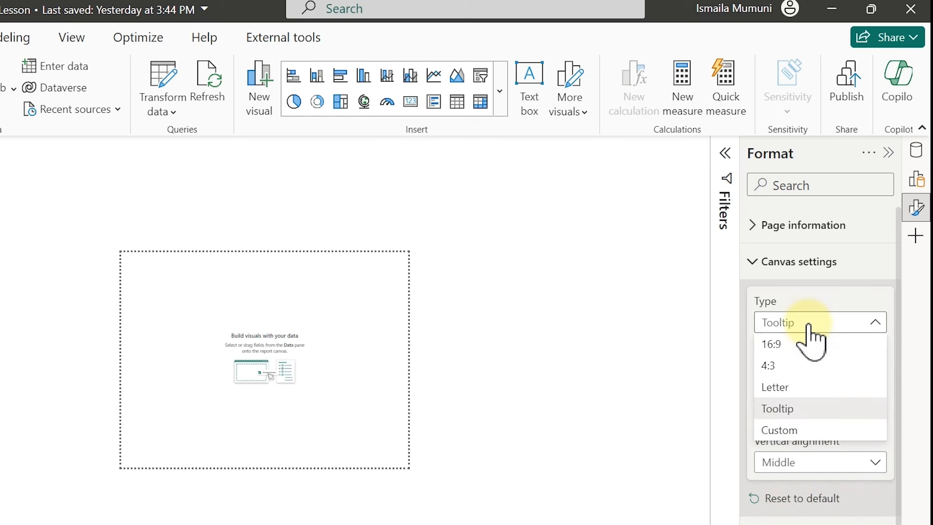
{"action": "left_click", "coordinate": [780, 431]}
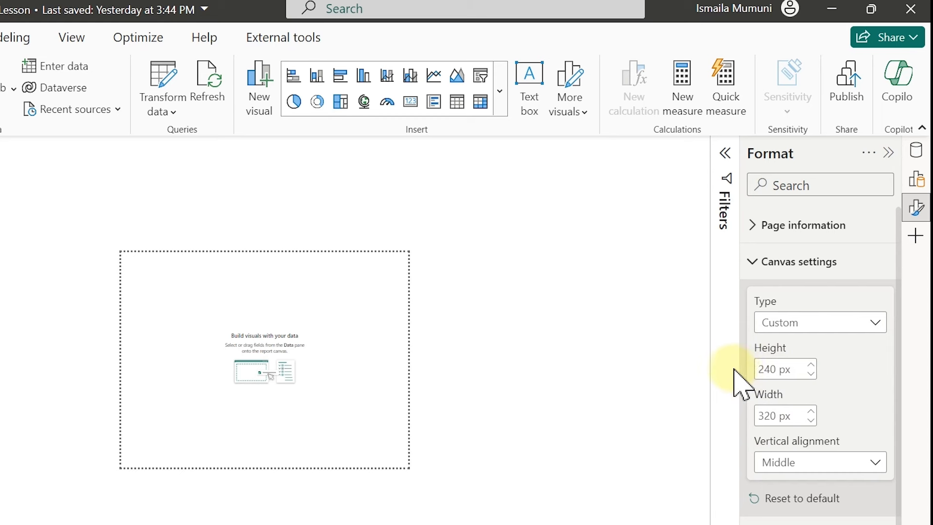
{"action": "double_click", "coordinate": [779, 370]}
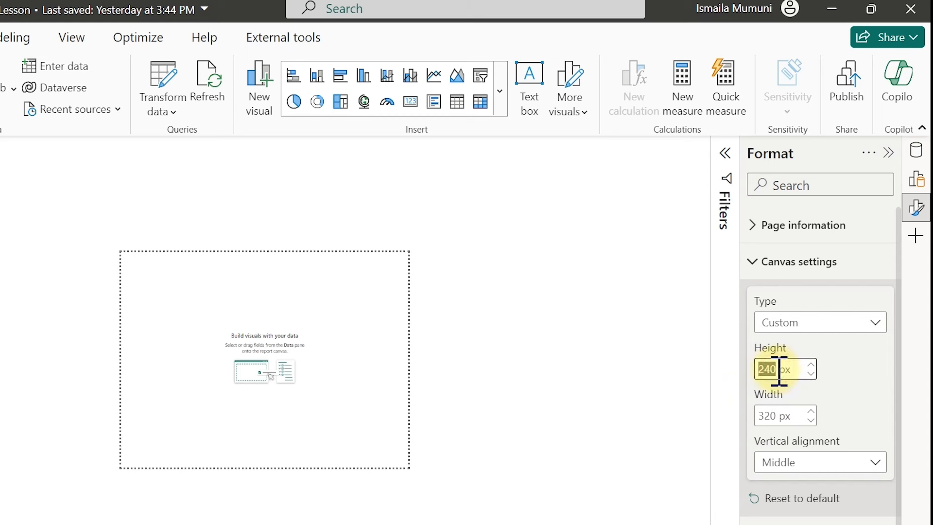
{"action": "type", "text": "300"}
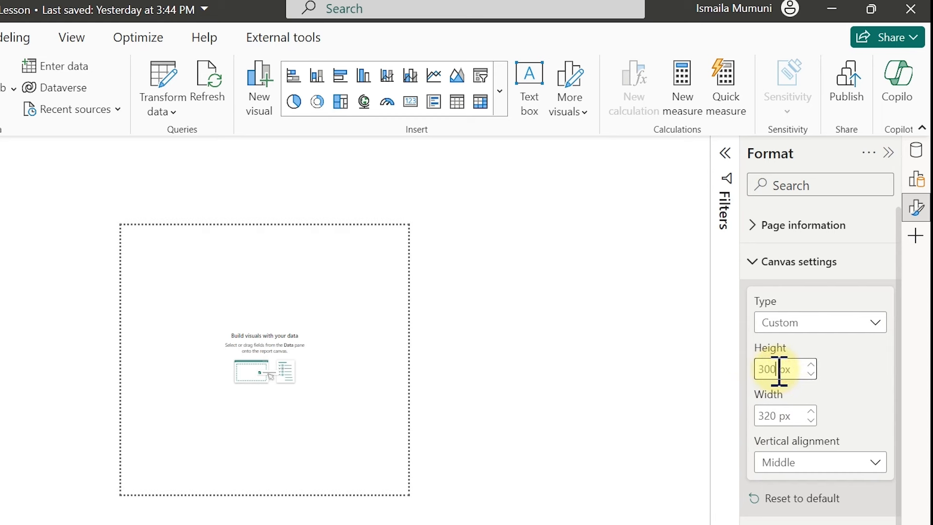
{"action": "double_click", "coordinate": [774, 414]}
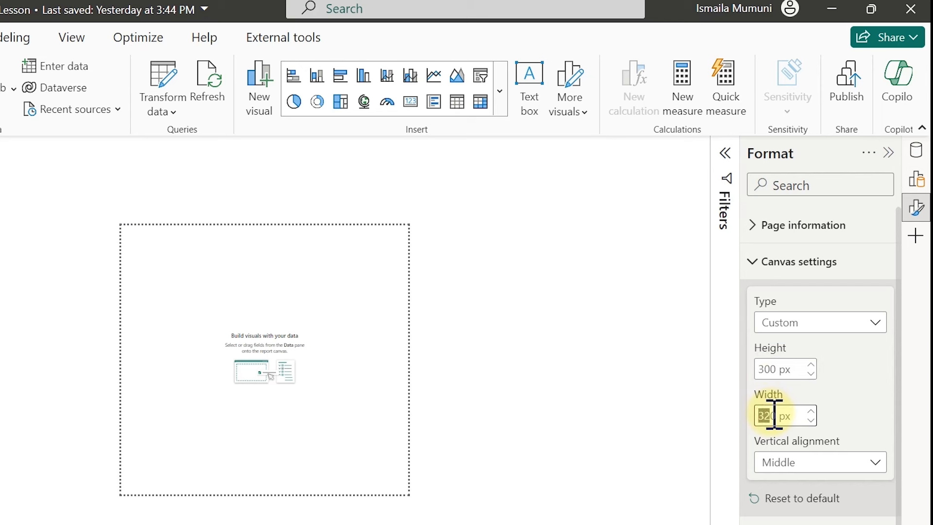
{"action": "key", "text": "BackSpace"}
{"action": "type", "text": "26"}
{"action": "type", "text": "0"}
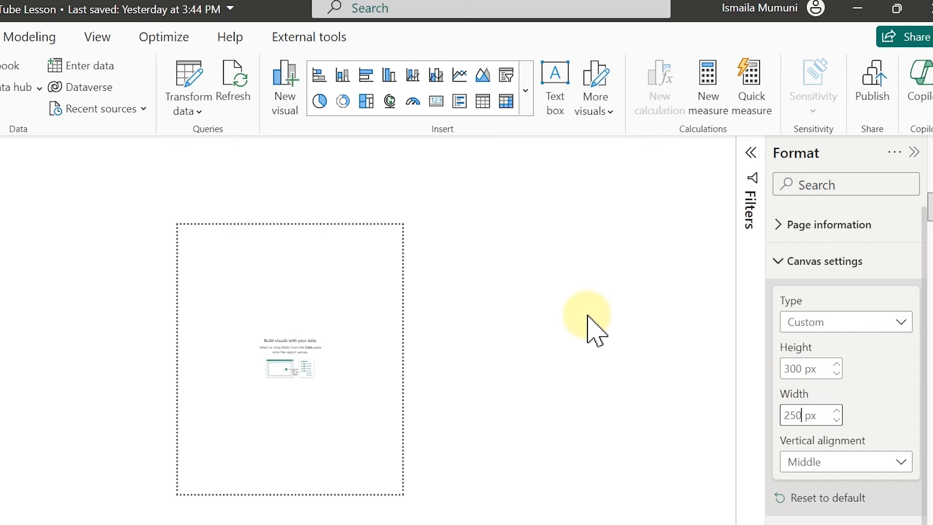
Step: Switch to the tooltip design in PowerPoint and try pulling the pink frame and the two purple gradient panels off the slide
{"action": "key", "text": "super"}
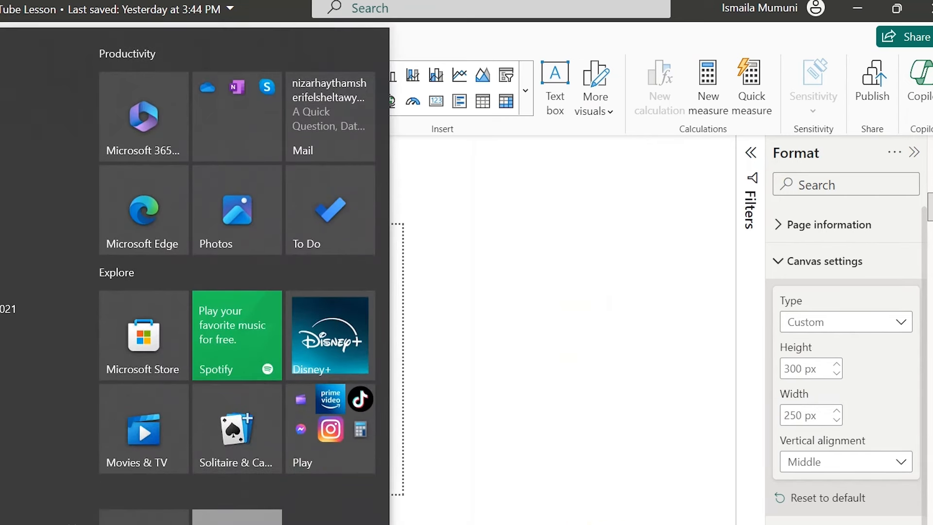
{"action": "key", "text": "super"}
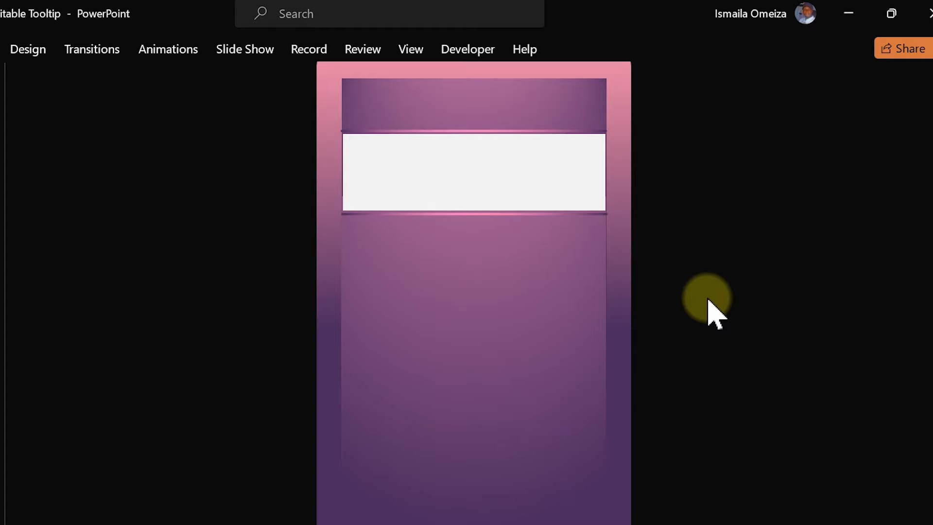
{"action": "left_click", "coordinate": [623, 294]}
{"action": "left_click_drag", "start_coordinate": [623, 295], "coordinate": [856, 358]}
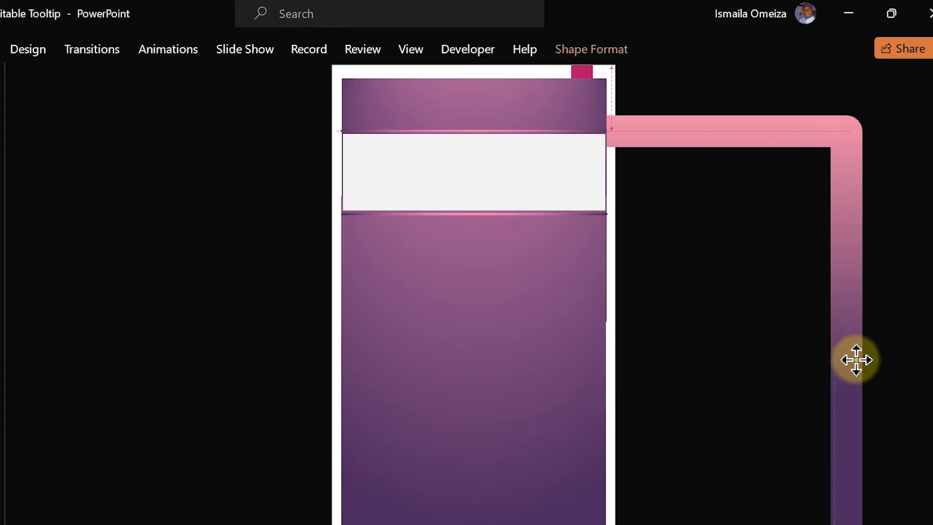
{"action": "left_click", "coordinate": [496, 263]}
{"action": "left_click_drag", "start_coordinate": [487, 265], "coordinate": [35, 322]}
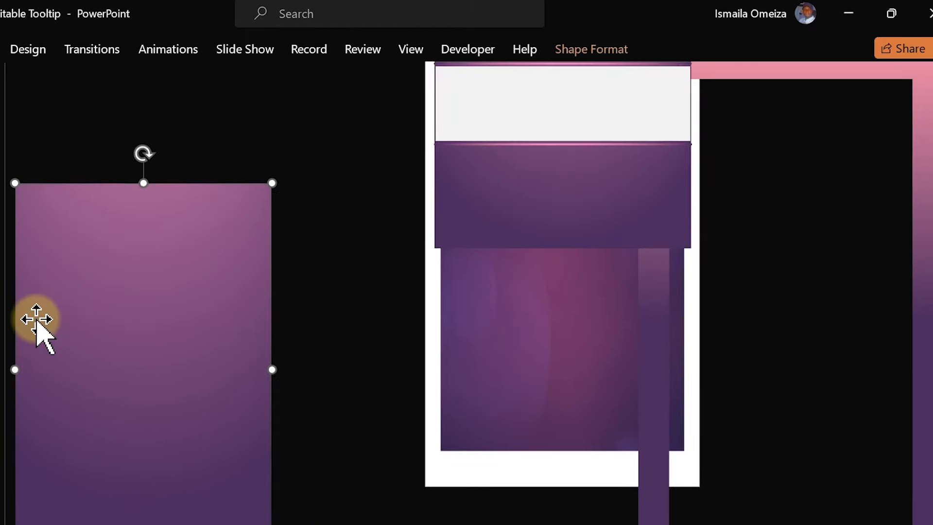
{"action": "left_click", "coordinate": [267, 355]}
{"action": "left_click", "coordinate": [460, 223]}
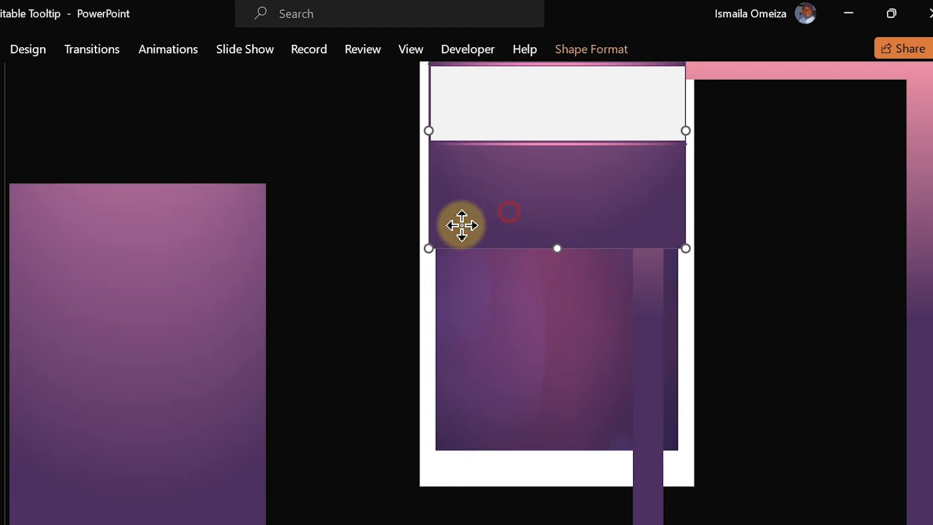
{"action": "left_click_drag", "start_coordinate": [460, 223], "coordinate": [314, 308]}
Step: Undo the moves of the frame and gradient panels and deselect everything
{"action": "key", "text": "ctrl+z"}
{"action": "key", "text": "ctrl+z"}
{"action": "key", "text": "ctrl+z"}
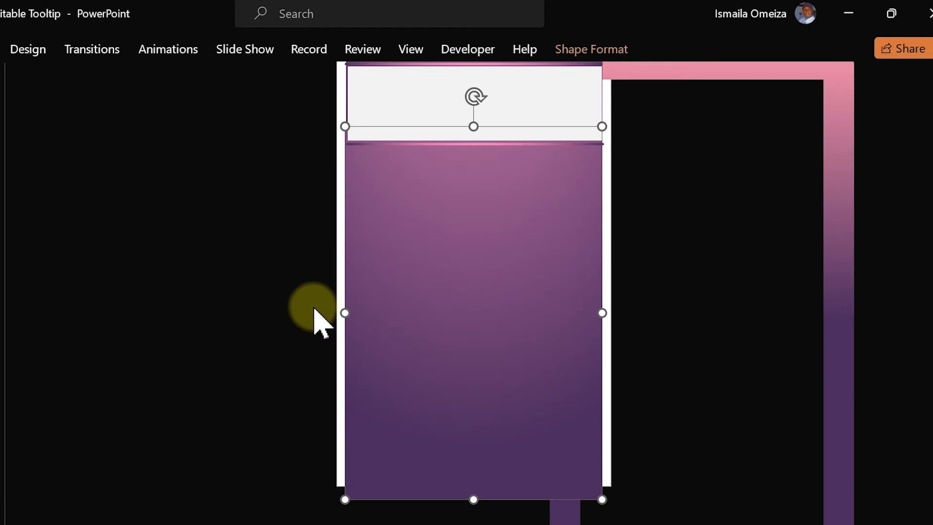
{"action": "left_click", "coordinate": [261, 272]}
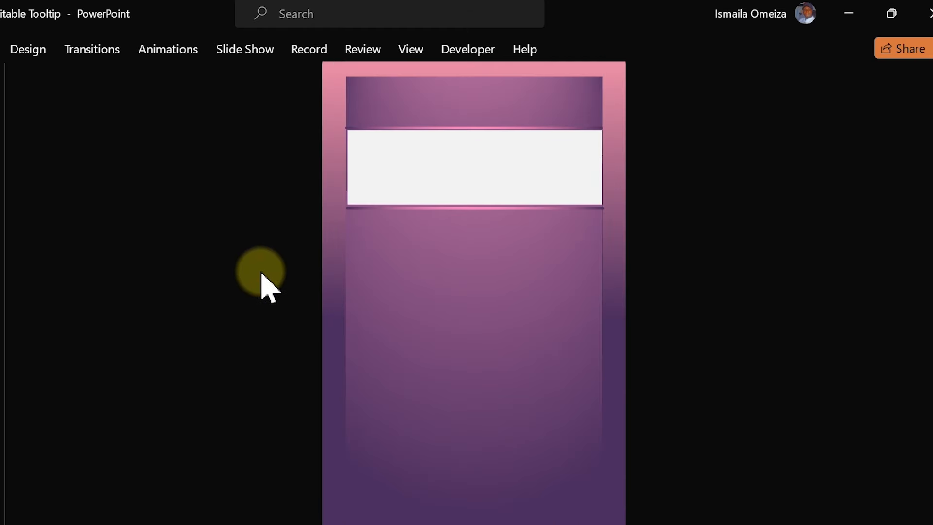
Step: Create a new blank presentation and delete the title and subtitle placeholders from its slide
{"action": "key", "text": "ctrl+n"}
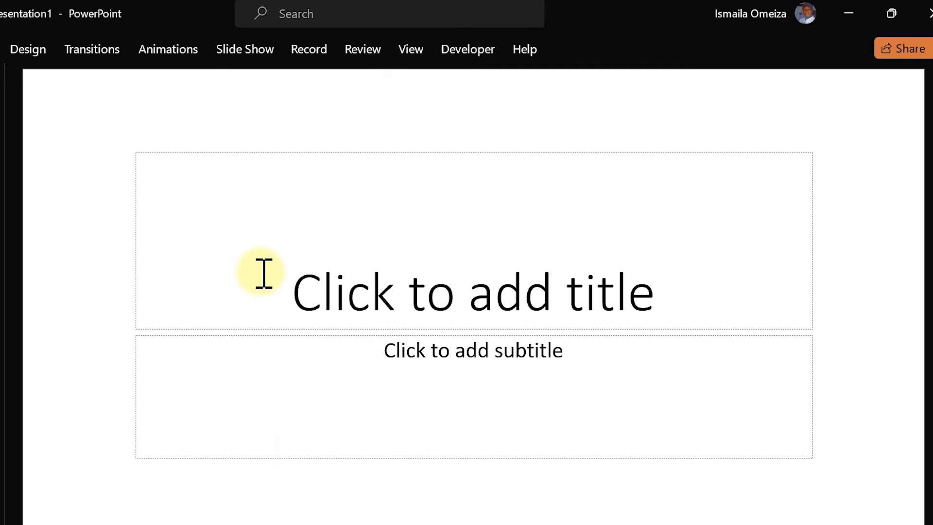
{"action": "left_click_drag", "start_coordinate": [96, 103], "coordinate": [840, 489]}
{"action": "key", "text": "Delete"}
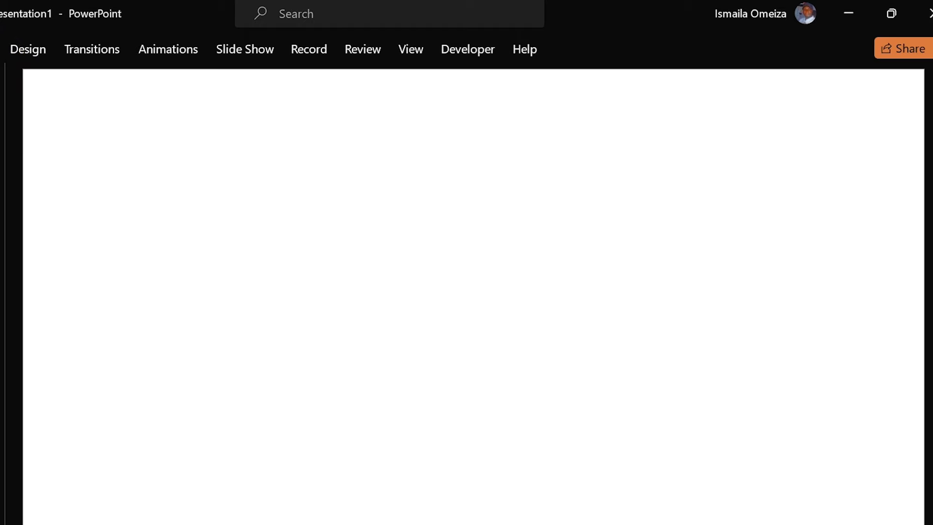
Step: Change the blank presentation's slide orientation to Portrait, scaling the content with Ensure Fit
{"action": "key", "text": "alt+n"}
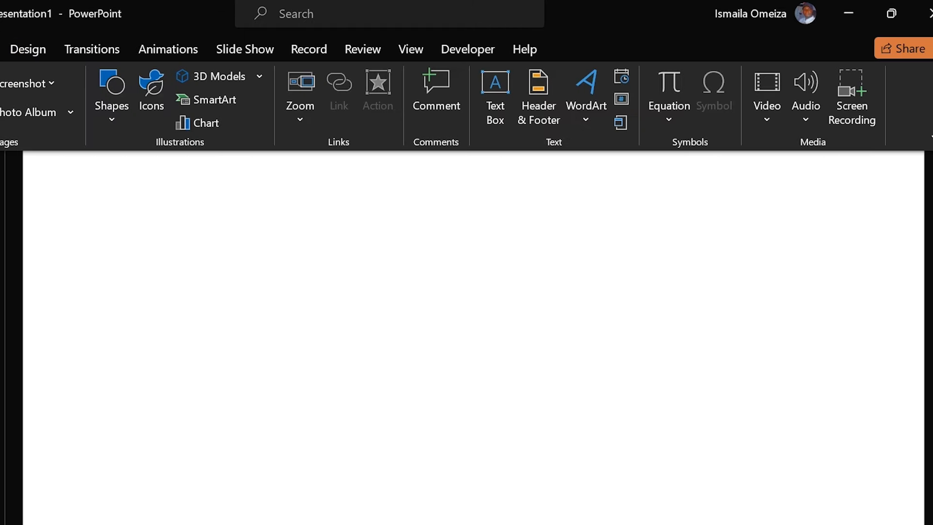
{"action": "left_click", "coordinate": [34, 55]}
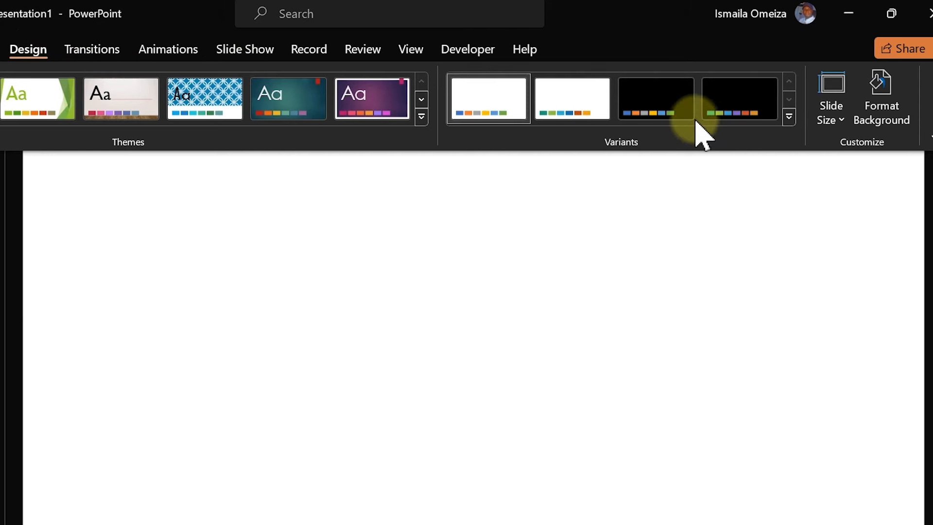
{"action": "left_click", "coordinate": [835, 128]}
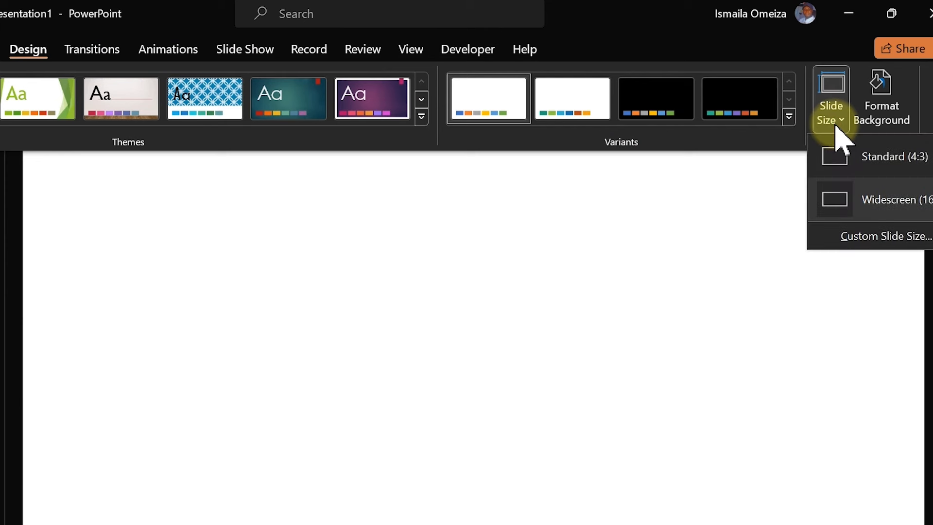
{"action": "left_click", "coordinate": [900, 237]}
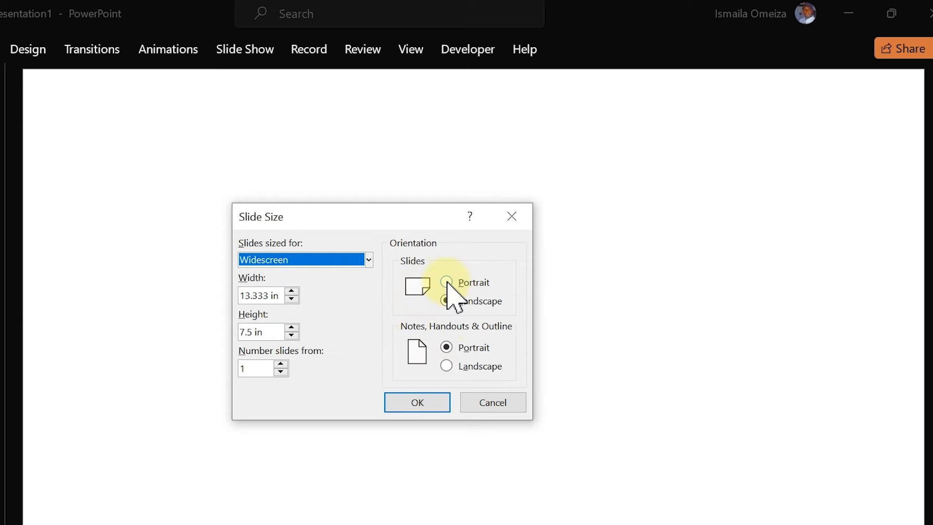
{"action": "left_click", "coordinate": [447, 284]}
{"action": "left_click", "coordinate": [433, 402]}
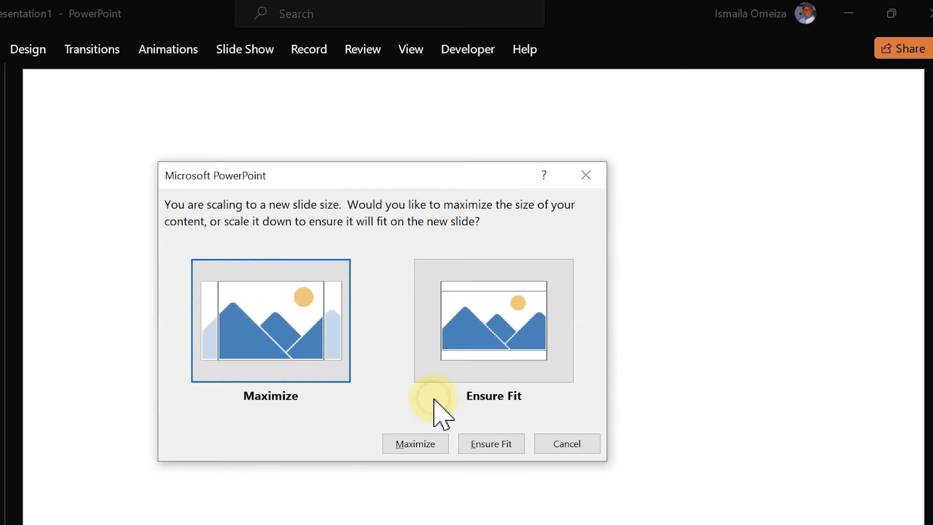
{"action": "left_click", "coordinate": [482, 445]}
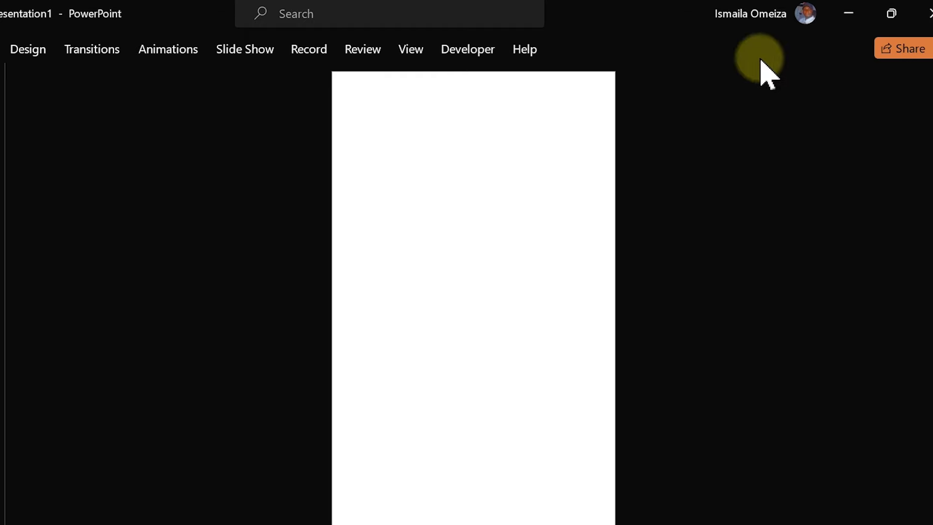
Step: Return to the tooltip design and move the white box and the two glowing pink lines down onto the lower purple panel
{"action": "left_click", "coordinate": [847, 14]}
{"action": "left_click", "coordinate": [473, 179]}
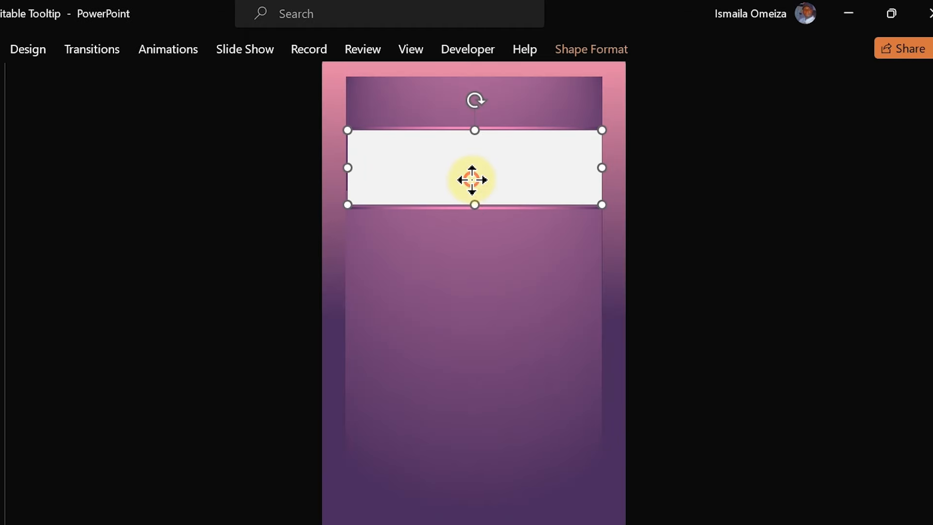
{"action": "left_click_drag", "start_coordinate": [473, 179], "coordinate": [458, 355]}
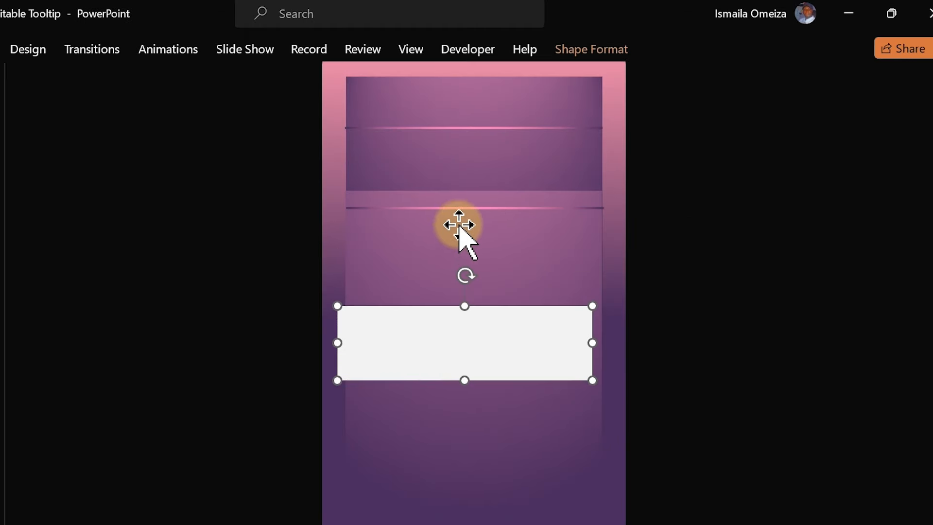
{"action": "left_click", "coordinate": [458, 208]}
{"action": "left_click_drag", "start_coordinate": [458, 208], "coordinate": [466, 291]}
{"action": "left_click", "coordinate": [462, 129]}
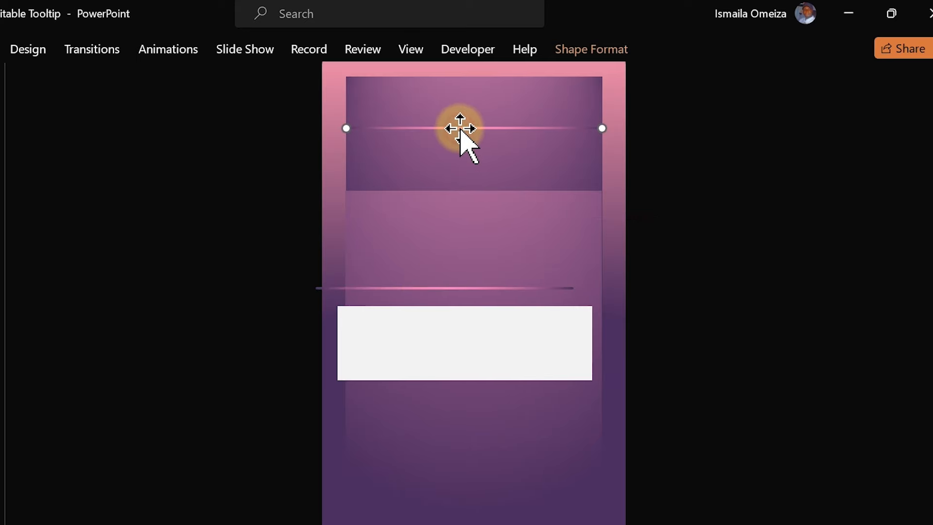
{"action": "left_click_drag", "start_coordinate": [463, 138], "coordinate": [454, 297]}
Step: Separate the background layers by shifting the two purple gradient panels down and right and moving the pink frame left of the slide
{"action": "left_click", "coordinate": [471, 159]}
{"action": "left_click_drag", "start_coordinate": [472, 160], "coordinate": [584, 239]}
{"action": "left_click", "coordinate": [417, 204]}
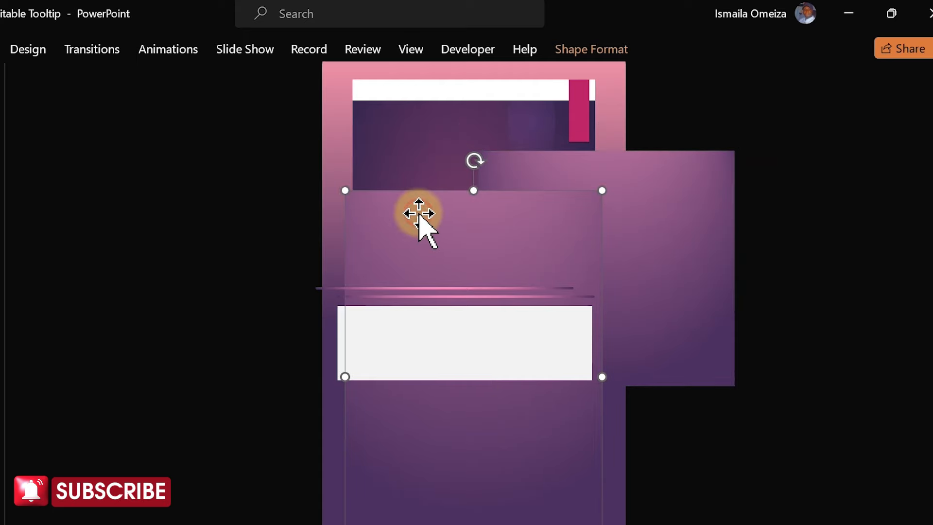
{"action": "left_click_drag", "start_coordinate": [403, 242], "coordinate": [504, 308]}
{"action": "left_click", "coordinate": [609, 109]}
{"action": "left_click_drag", "start_coordinate": [609, 109], "coordinate": [291, 161]}
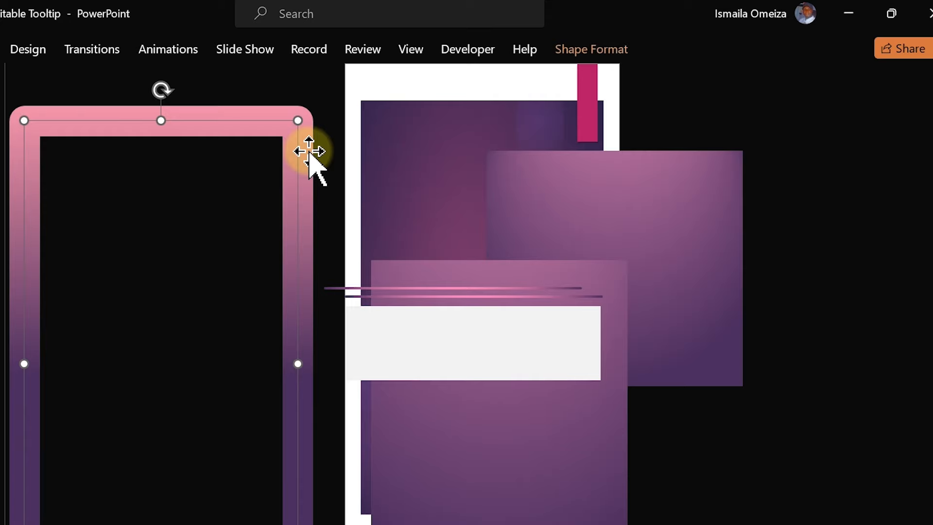
Step: Return to Power BI and set Tooltip.png as the tooltip page's canvas background image
{"action": "left_click", "coordinate": [848, 13]}
{"action": "left_click", "coordinate": [441, 260]}
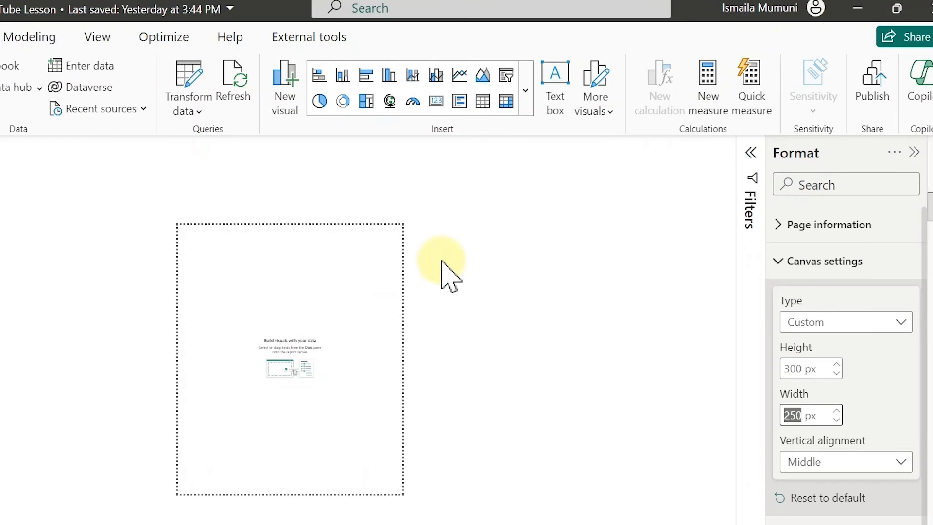
{"action": "left_click", "coordinate": [820, 271]}
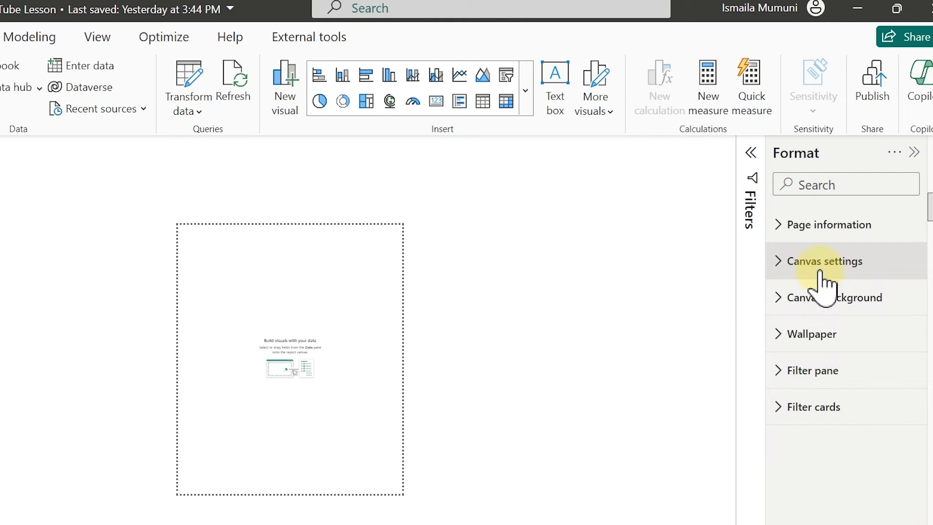
{"action": "left_click", "coordinate": [797, 301]}
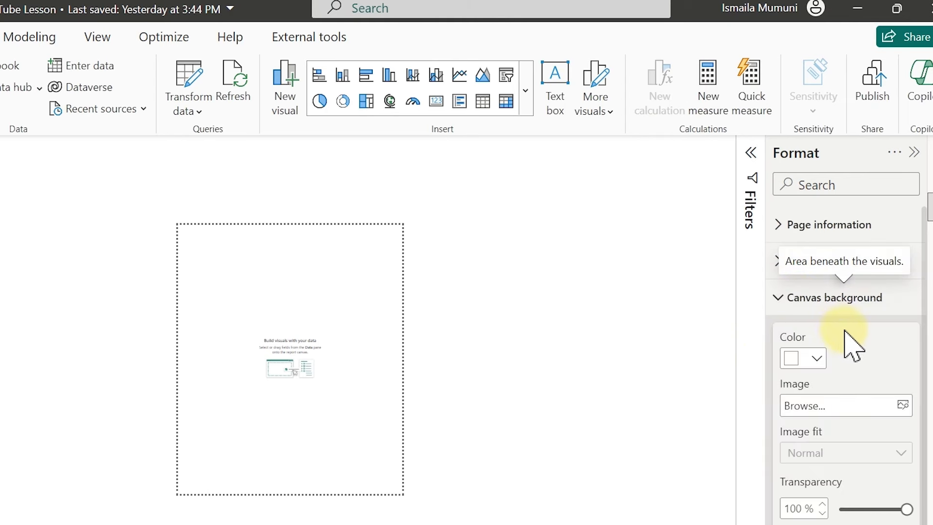
{"action": "left_click", "coordinate": [904, 408]}
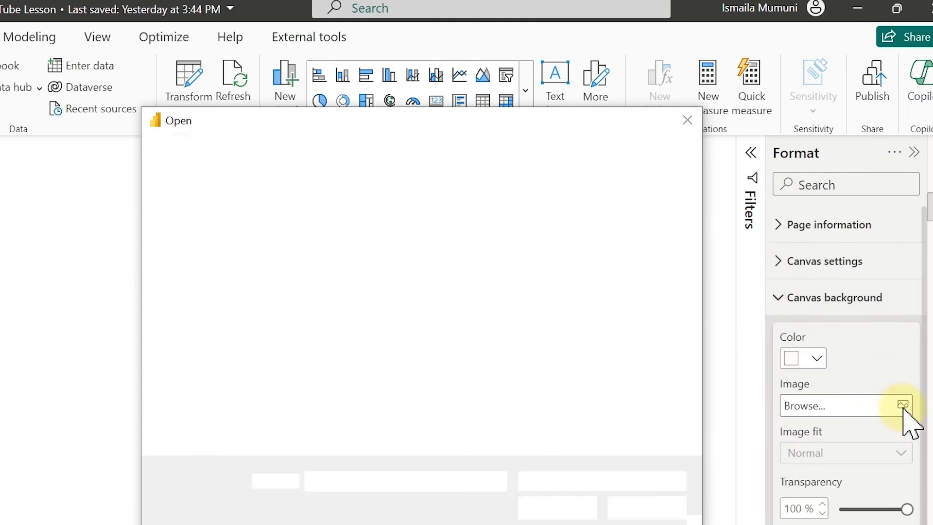
{"action": "double_click", "coordinate": [546, 397]}
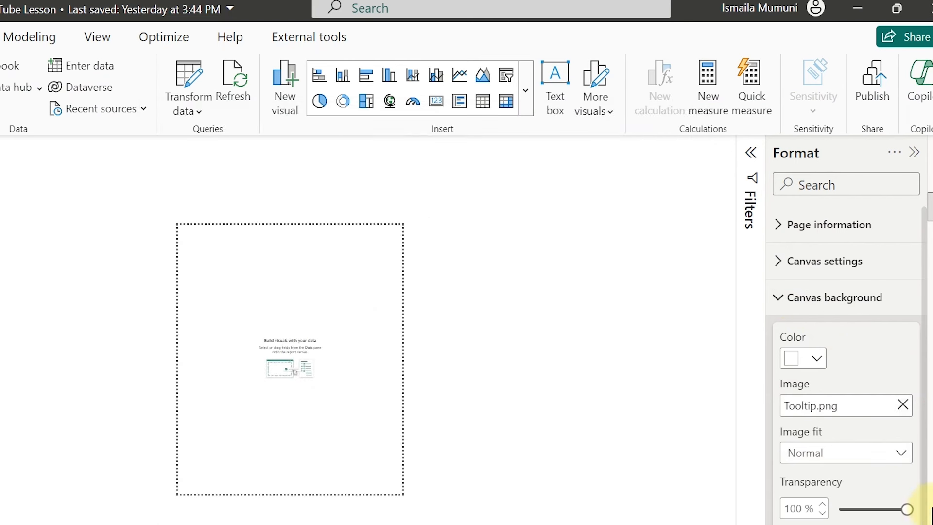
Step: Set the canvas background's transparency to 0% and its image fit to Fit
{"action": "left_click_drag", "start_coordinate": [905, 503], "coordinate": [818, 501]}
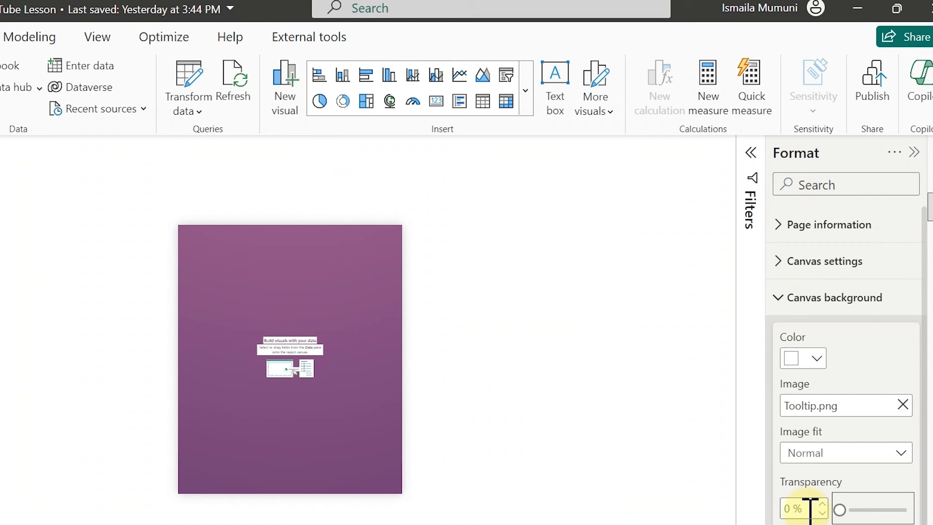
{"action": "left_click", "coordinate": [840, 457]}
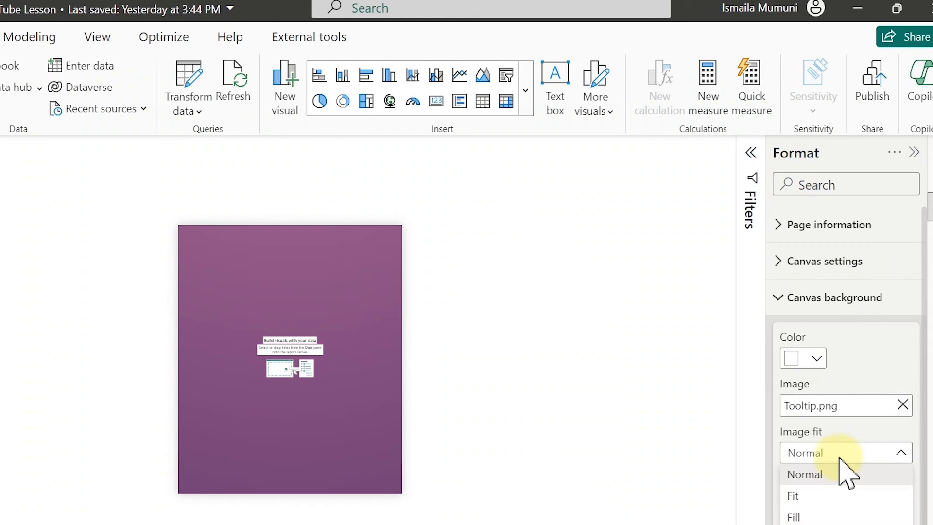
{"action": "left_click", "coordinate": [832, 497]}
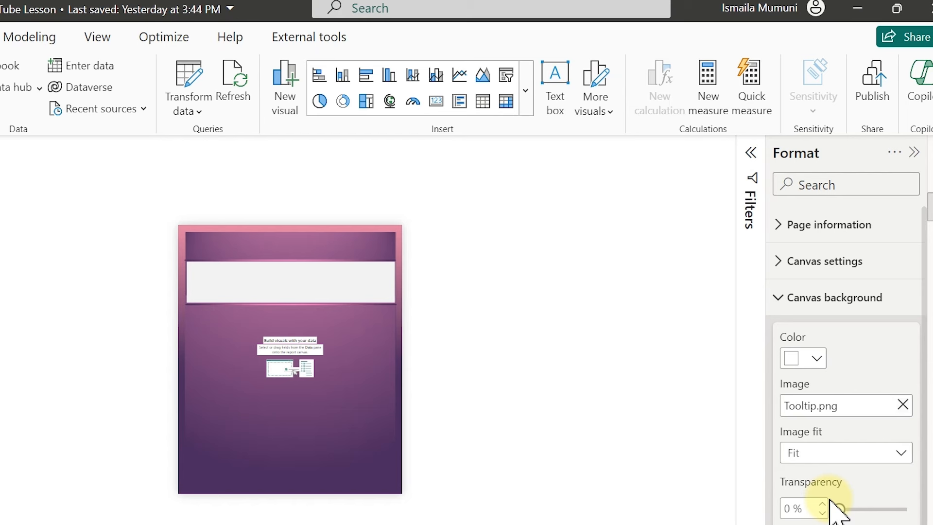
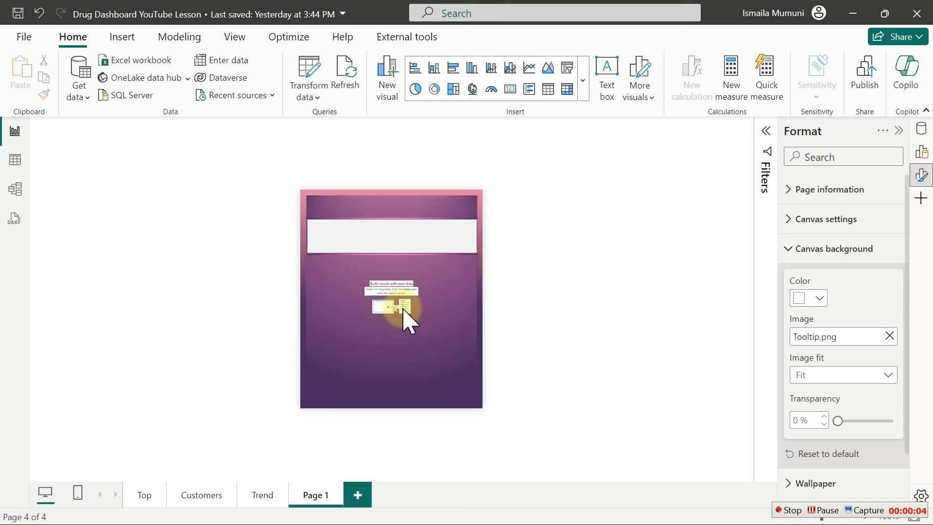
Step: Insert a clustered bar chart on the tooltip page and add the Total Revenue measure to its X-axis
{"action": "left_click", "coordinate": [453, 68]}
{"action": "left_click", "coordinate": [412, 271]}
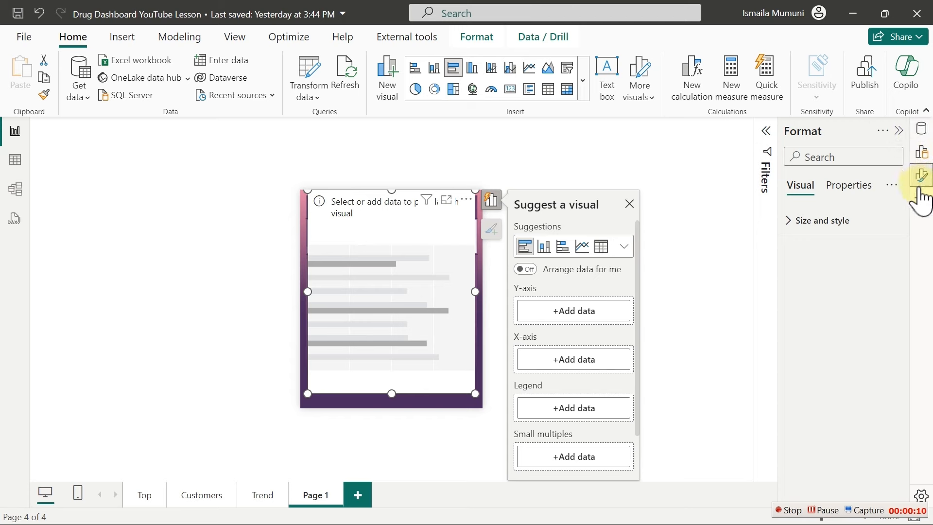
{"action": "left_click", "coordinate": [921, 174]}
{"action": "left_click", "coordinate": [923, 130]}
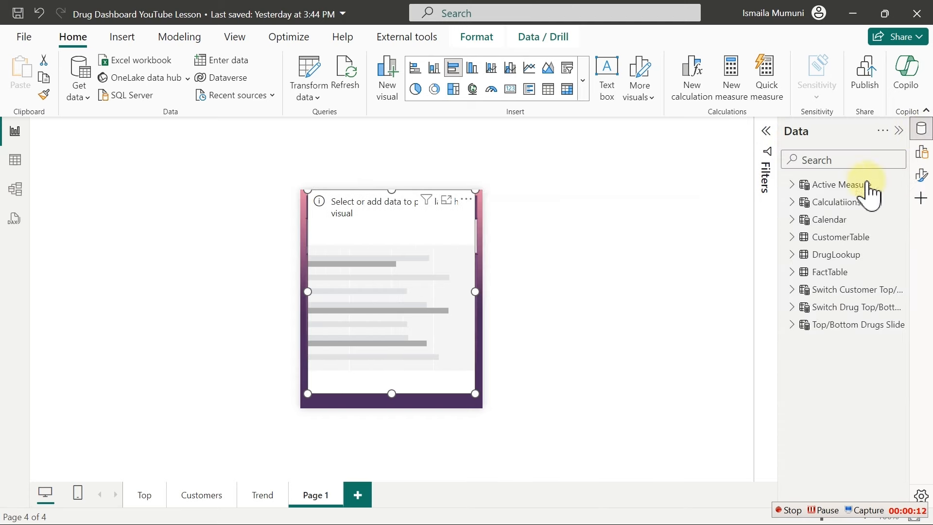
{"action": "left_click", "coordinate": [818, 160]}
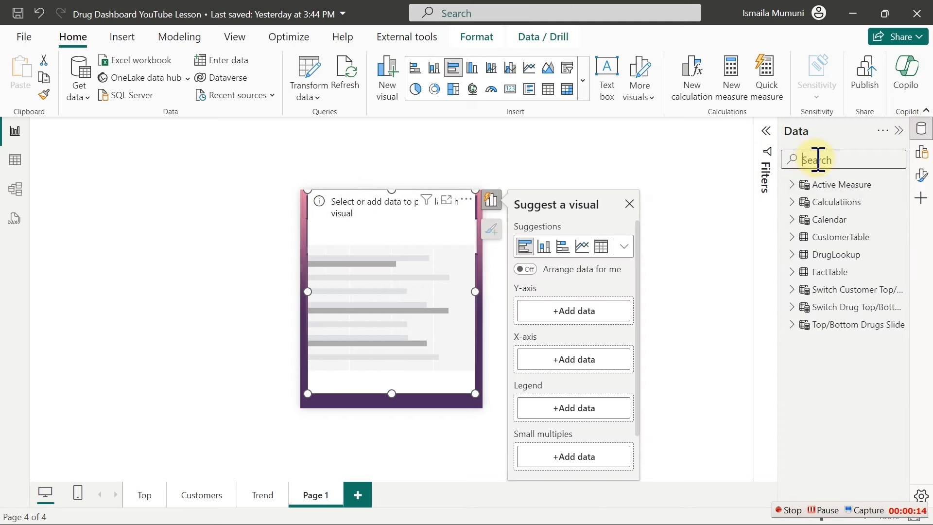
{"action": "type", "text": "tot"}
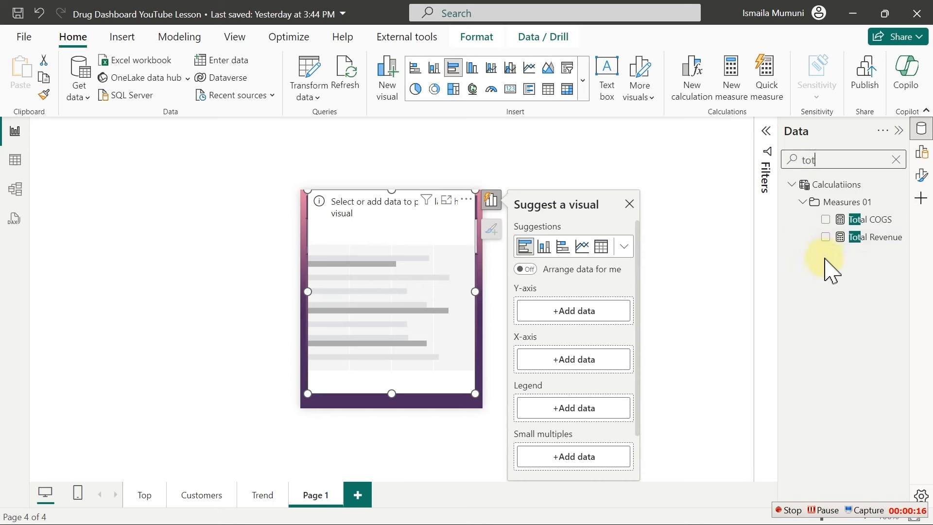
{"action": "left_click", "coordinate": [826, 237]}
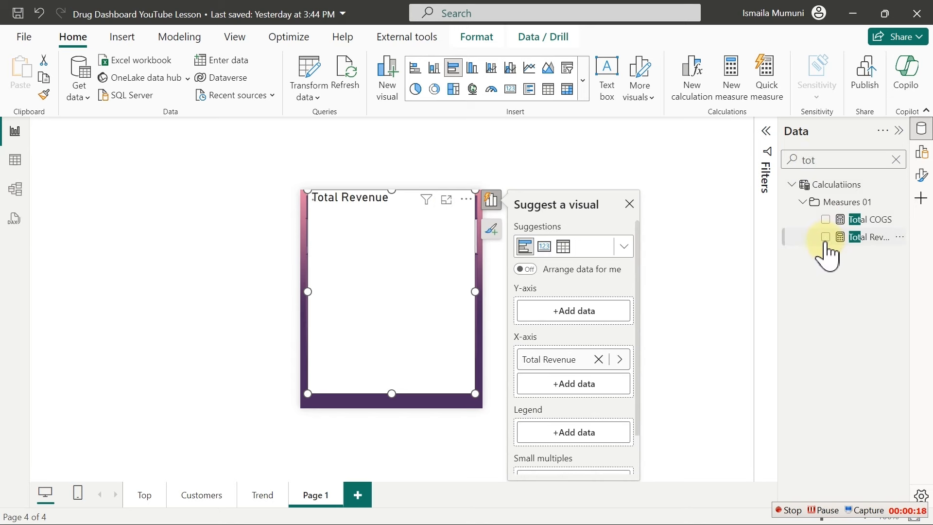
Step: Find the DrugName field in the DrugLookup table and add it to the bar chart's Y-axis
{"action": "left_click_drag", "start_coordinate": [831, 160], "coordinate": [778, 172]}
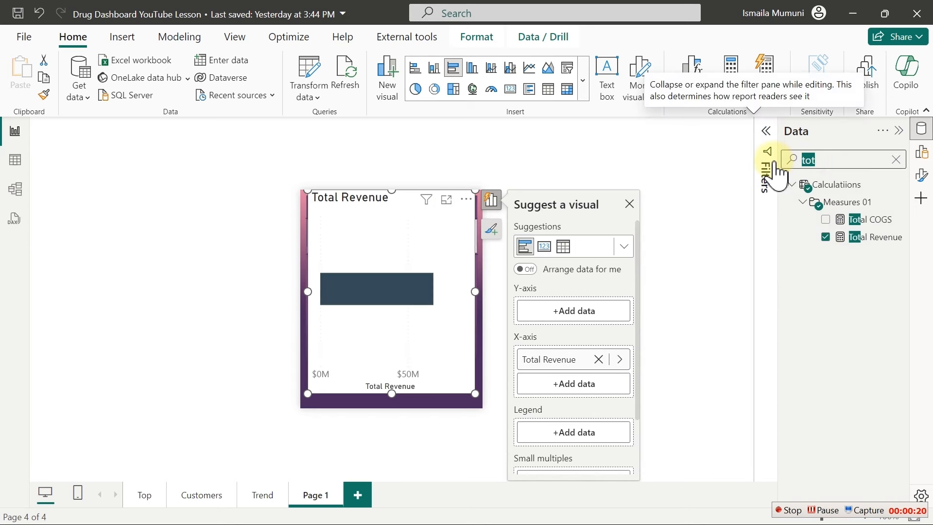
{"action": "type", "text": "dru"}
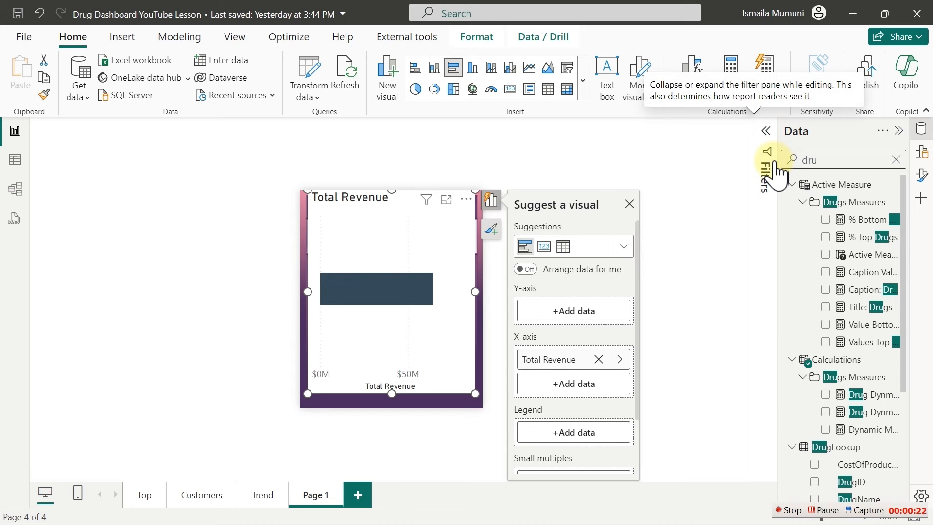
{"action": "type", "text": "gs"}
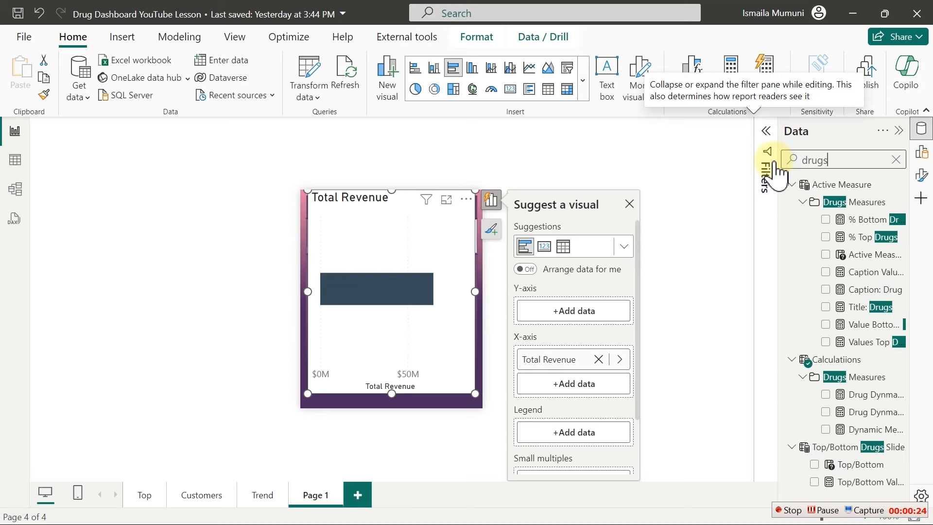
{"action": "key", "text": "BackSpace"}
{"action": "key", "text": "BackSpace"}
{"action": "key", "text": "BackSpace"}
{"action": "key", "text": "BackSpace"}
{"action": "key", "text": "BackSpace"}
{"action": "type", "text": "name"}
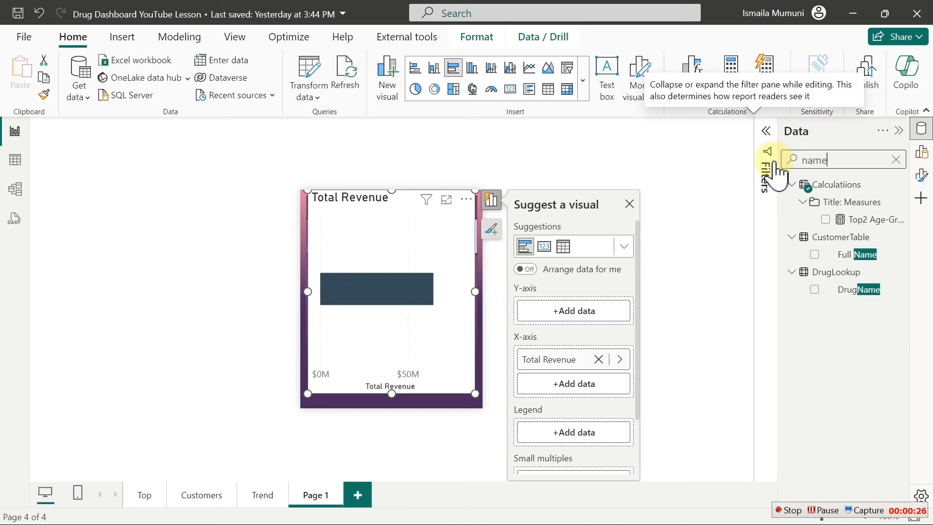
{"action": "left_click", "coordinate": [815, 290]}
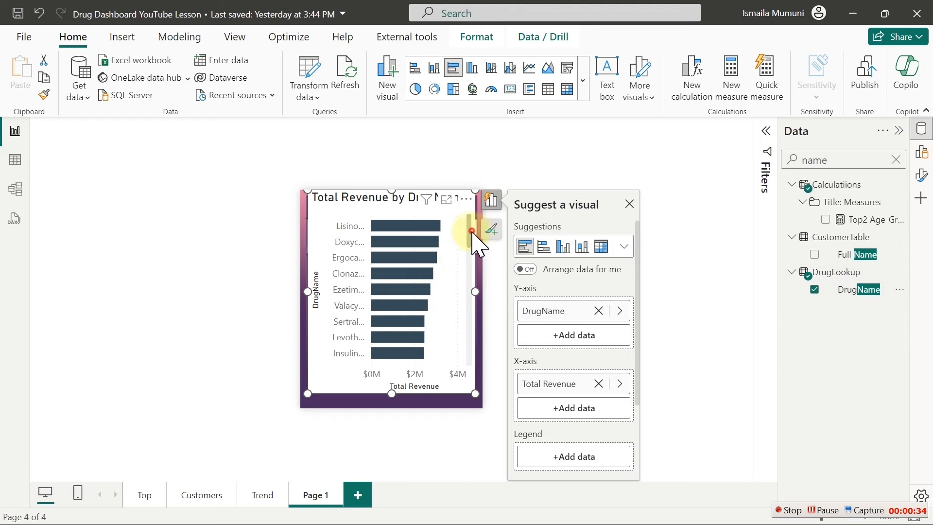
Step: Move the bar chart slightly down to the bottom edge of the tooltip page
{"action": "left_click_drag", "start_coordinate": [477, 243], "coordinate": [474, 257]}
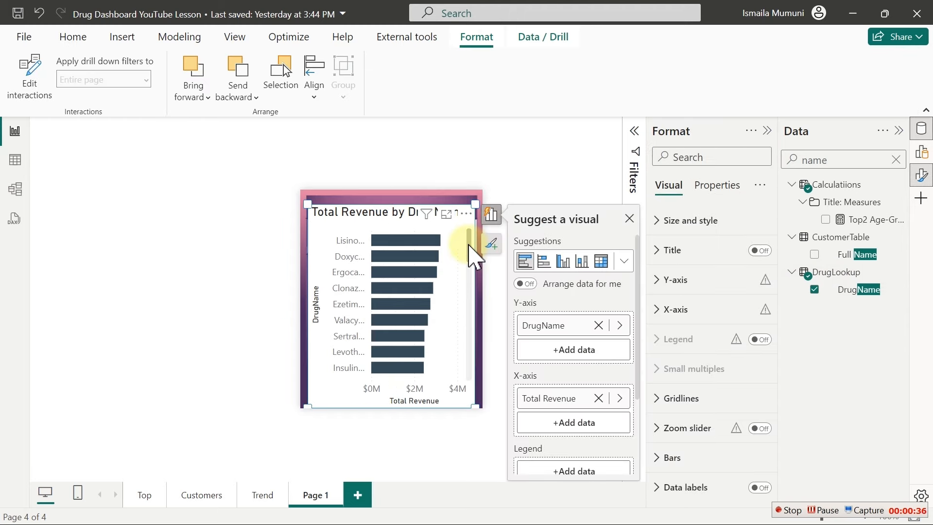
{"action": "left_click", "coordinate": [468, 254]}
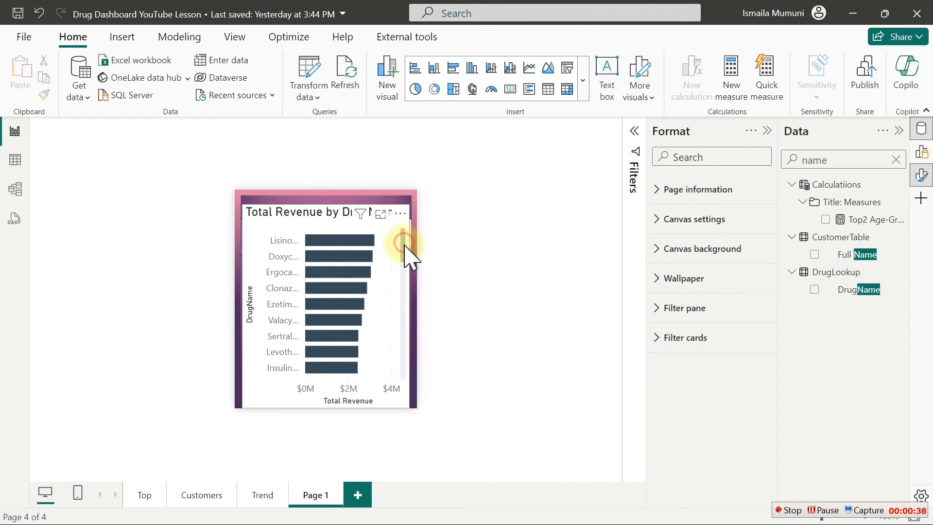
{"action": "mouse_move", "coordinate": [405, 244]}
{"action": "left_mouse_down"}
{"action": "mouse_move", "coordinate": [401, 378]}
{"action": "mouse_move", "coordinate": [414, 229]}
{"action": "left_mouse_up"}
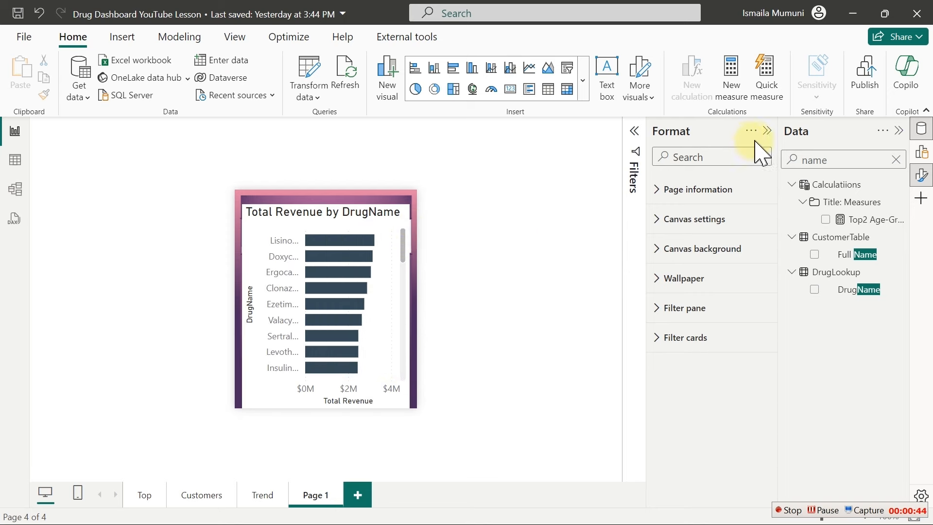
{"action": "left_click", "coordinate": [767, 131]}
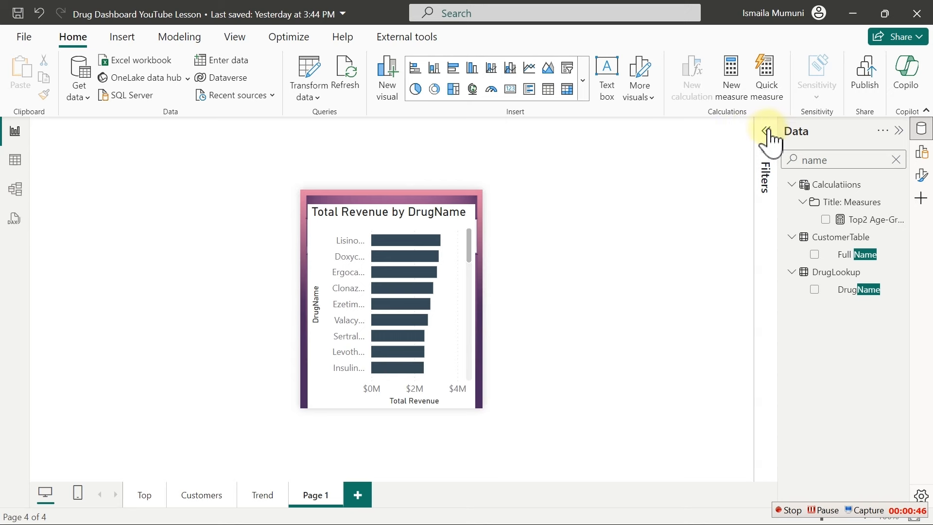
Step: Change the bar chart's DrugName filter type to Top N, showing the top 3 items
{"action": "left_click", "coordinate": [766, 131]}
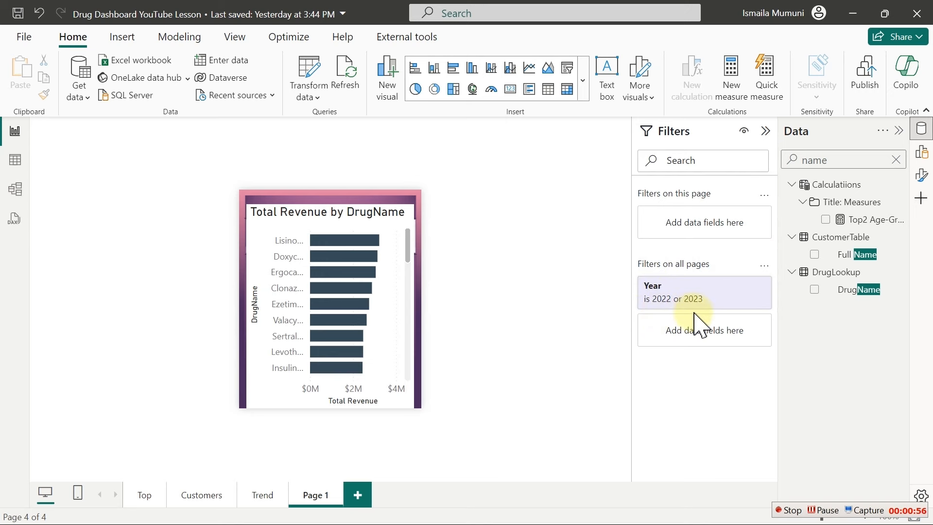
{"action": "left_click", "coordinate": [411, 243]}
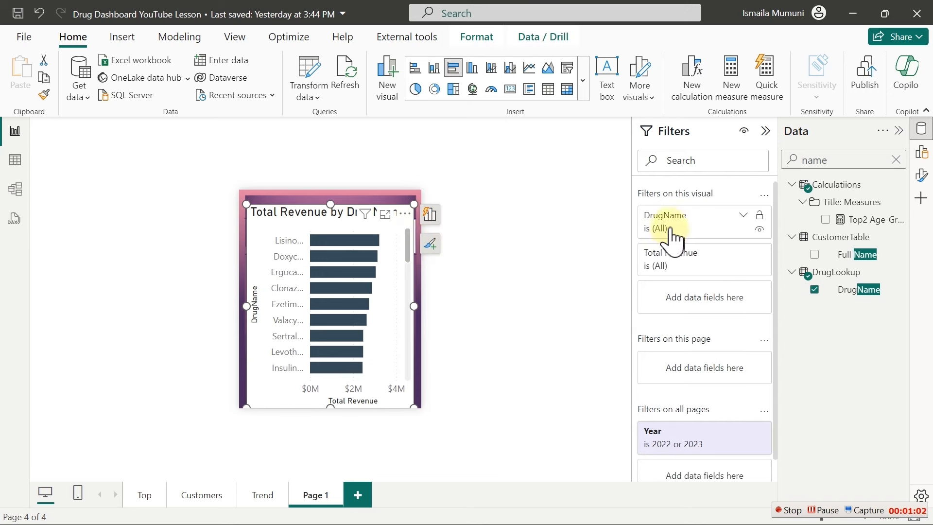
{"action": "left_click", "coordinate": [744, 216]}
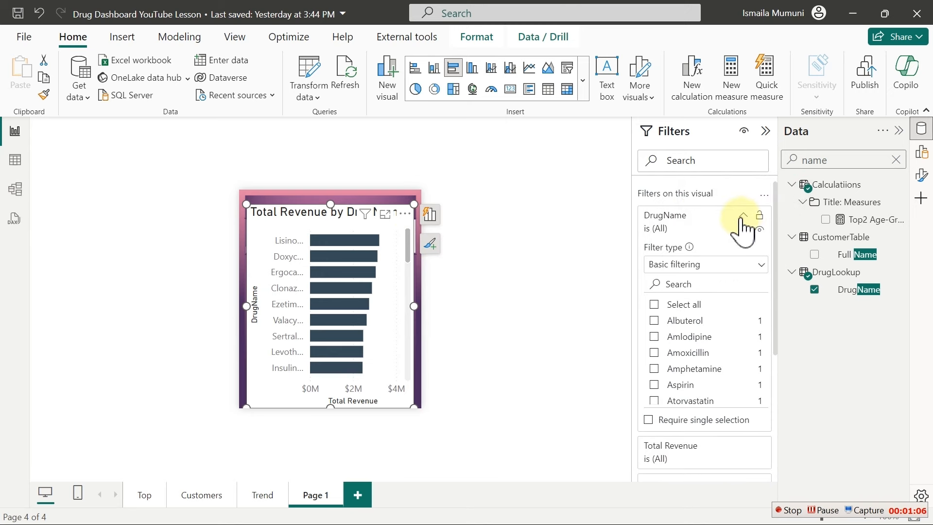
{"action": "left_click", "coordinate": [668, 270]}
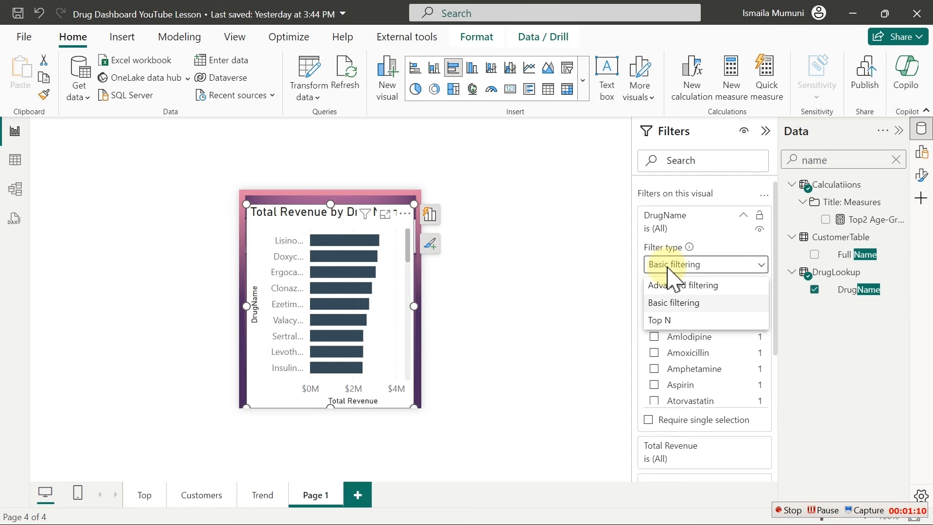
{"action": "left_click", "coordinate": [661, 322]}
{"action": "left_click", "coordinate": [725, 303]}
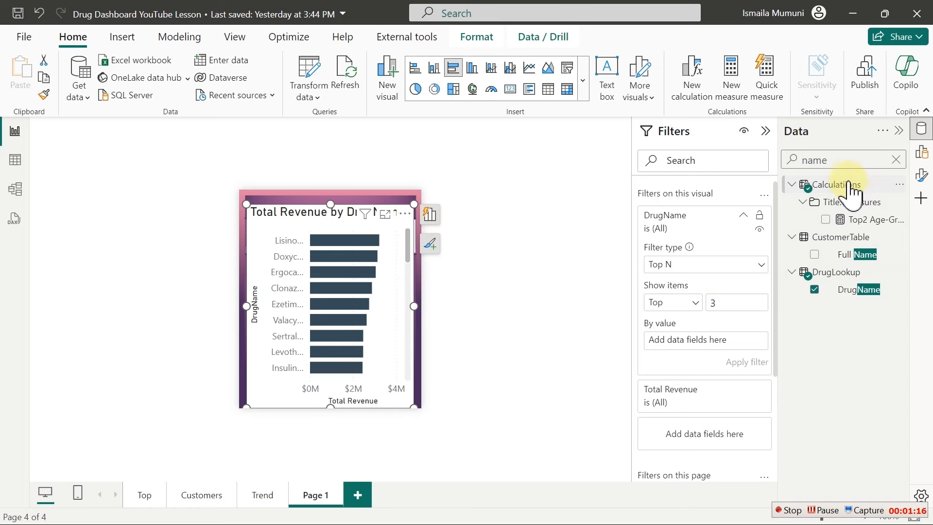
Step: Set Total Revenue as the by-value field of the DrugName Top N filter and apply the filter
{"action": "left_click_drag", "start_coordinate": [854, 160], "coordinate": [784, 161]}
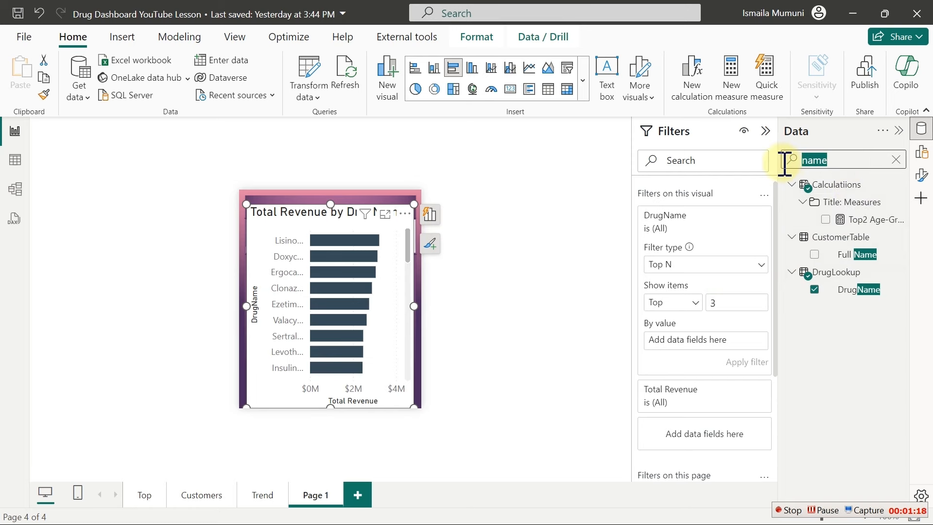
{"action": "type", "text": "total"}
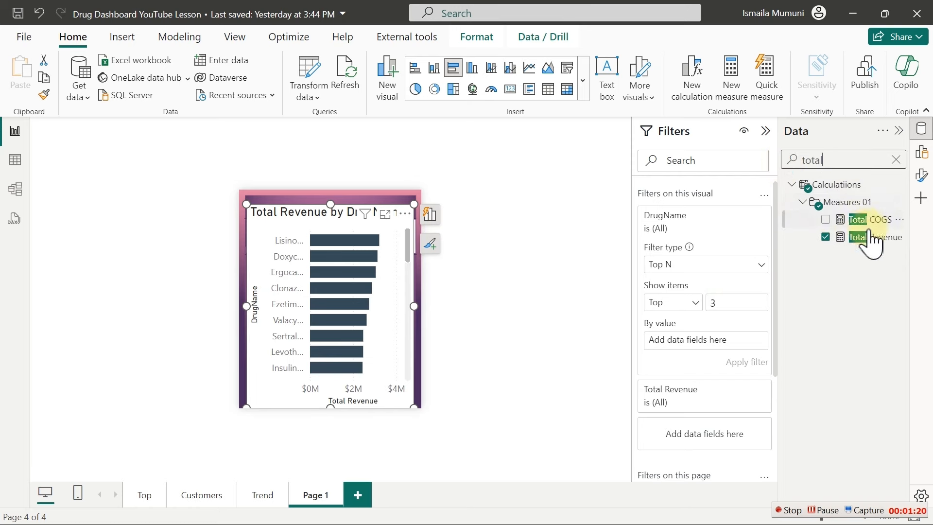
{"action": "left_click_drag", "start_coordinate": [872, 237], "coordinate": [736, 338]}
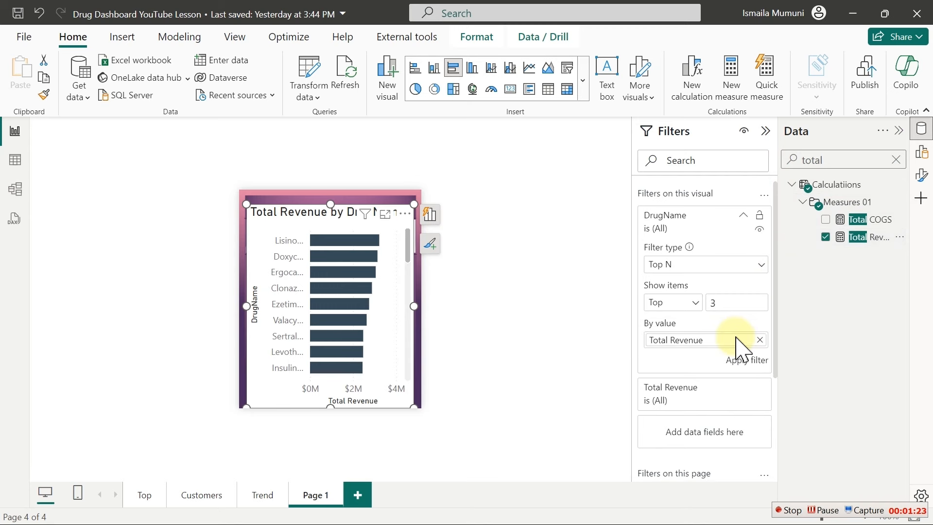
{"action": "left_click", "coordinate": [738, 368]}
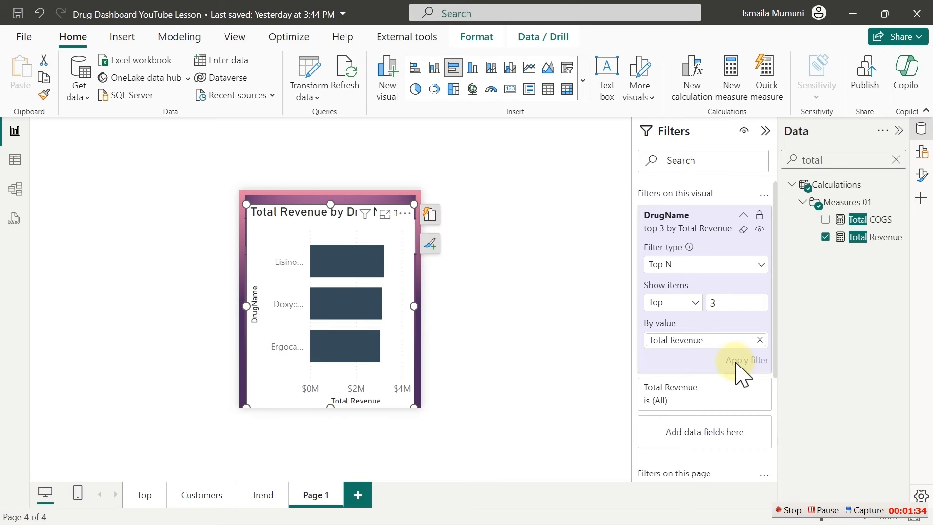
{"action": "left_click", "coordinate": [765, 131]}
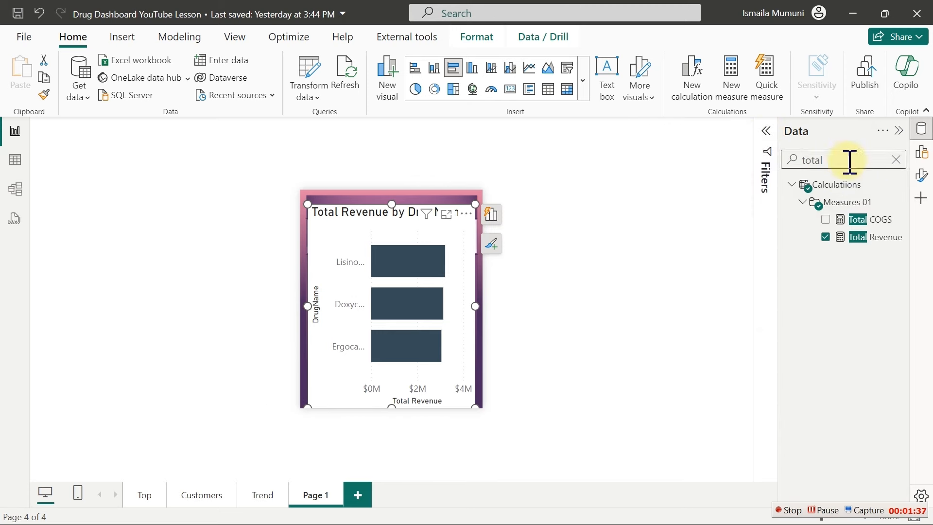
Step: Turn off the Y-axis title of the bar chart
{"action": "left_click", "coordinate": [922, 130]}
{"action": "left_click", "coordinate": [923, 176]}
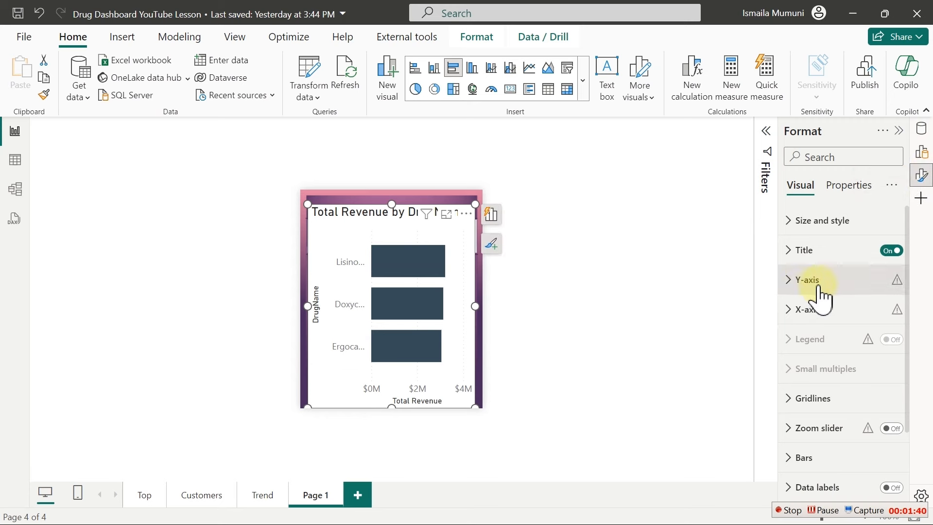
{"action": "left_click", "coordinate": [799, 281]}
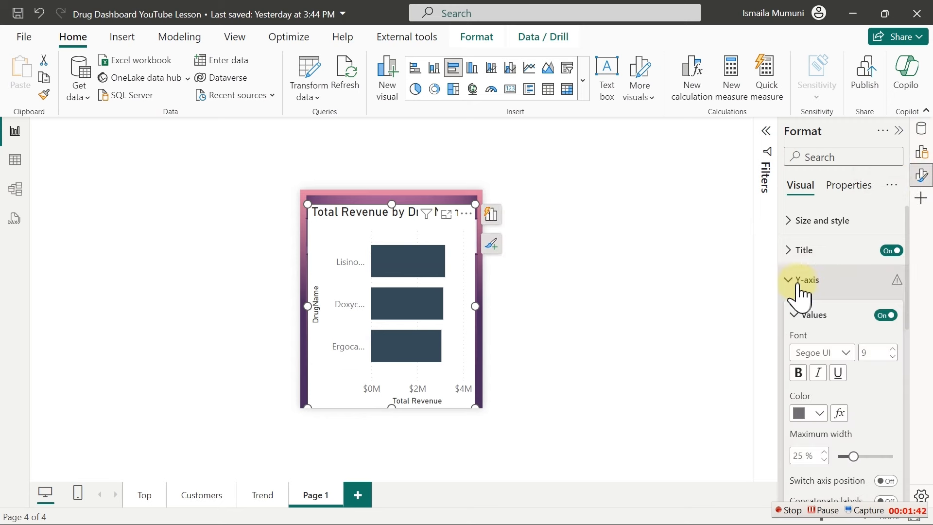
{"action": "left_click_drag", "start_coordinate": [907, 314], "coordinate": [907, 338]}
{"action": "scroll", "coordinate": [912, 347], "scroll_direction": "down", "scroll_amount": 3}
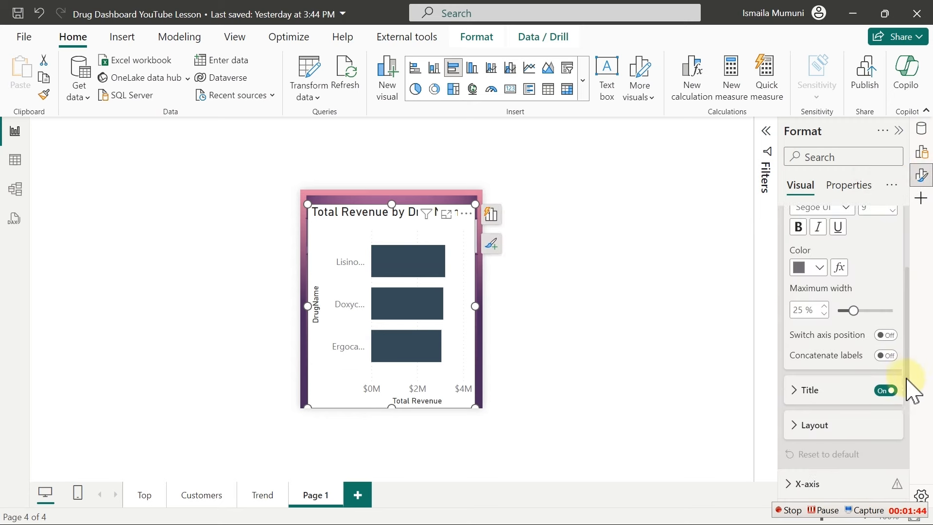
{"action": "left_click", "coordinate": [886, 390]}
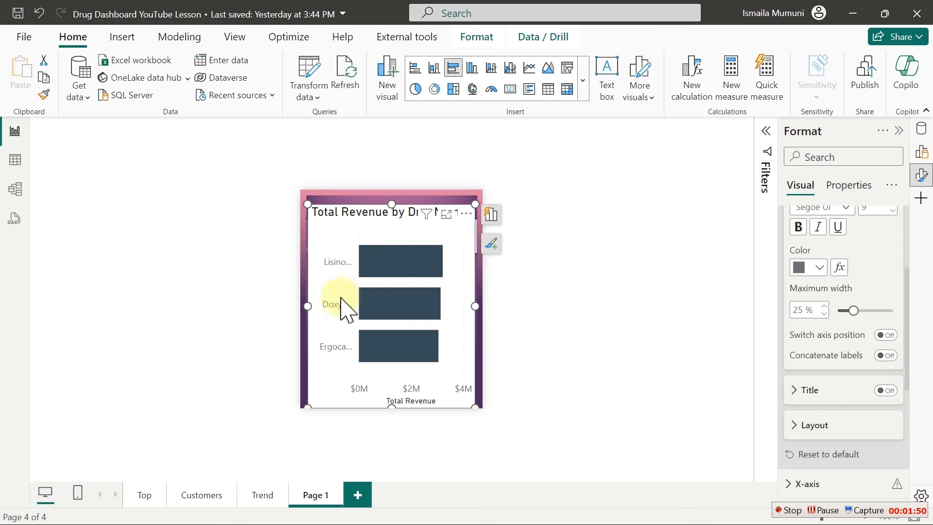
Step: Widen the bar chart to the full page width and set the Y-axis labels' maximum width to 50%
{"action": "left_click_drag", "start_coordinate": [291, 309], "coordinate": [291, 313]}
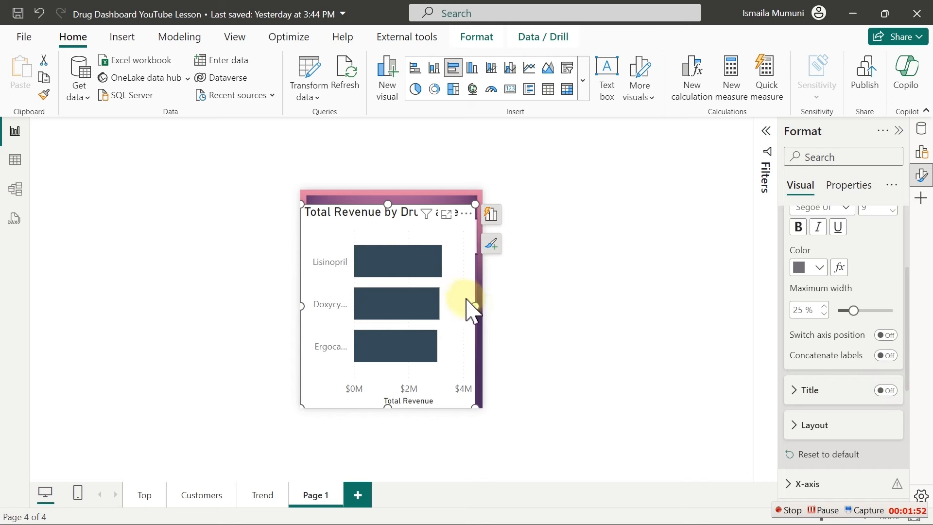
{"action": "left_click_drag", "start_coordinate": [482, 306], "coordinate": [483, 306]}
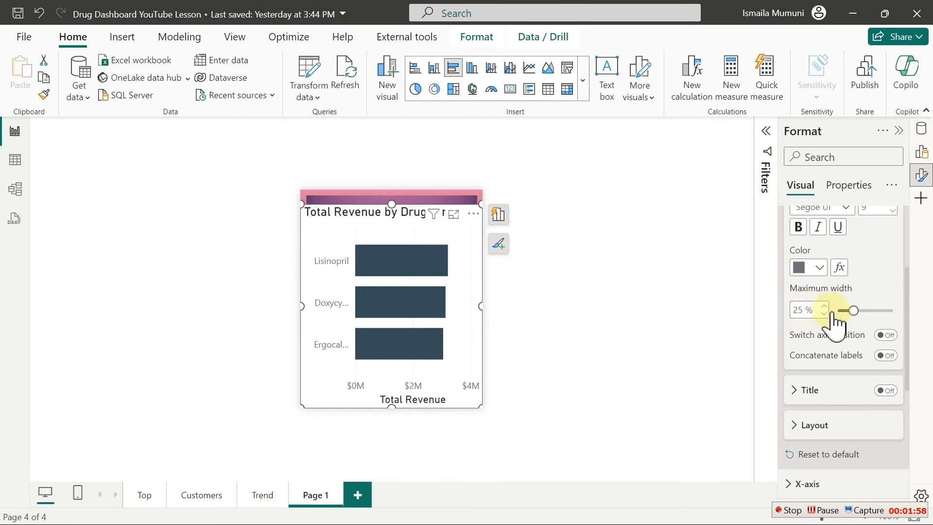
{"action": "left_click_drag", "start_coordinate": [854, 310], "coordinate": [926, 321]}
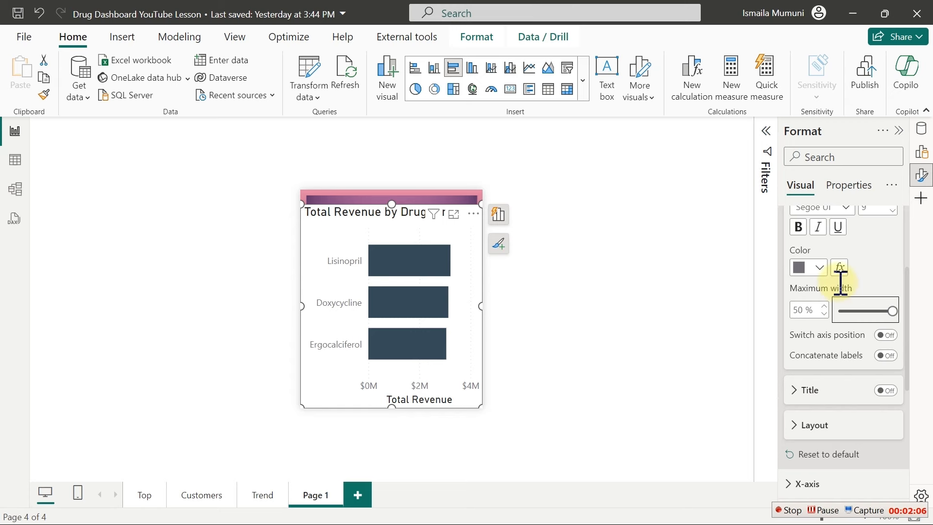
Step: Turn off both the values and the title of the bar chart's X-axis
{"action": "scroll", "coordinate": [905, 312], "scroll_direction": "up", "scroll_amount": 3}
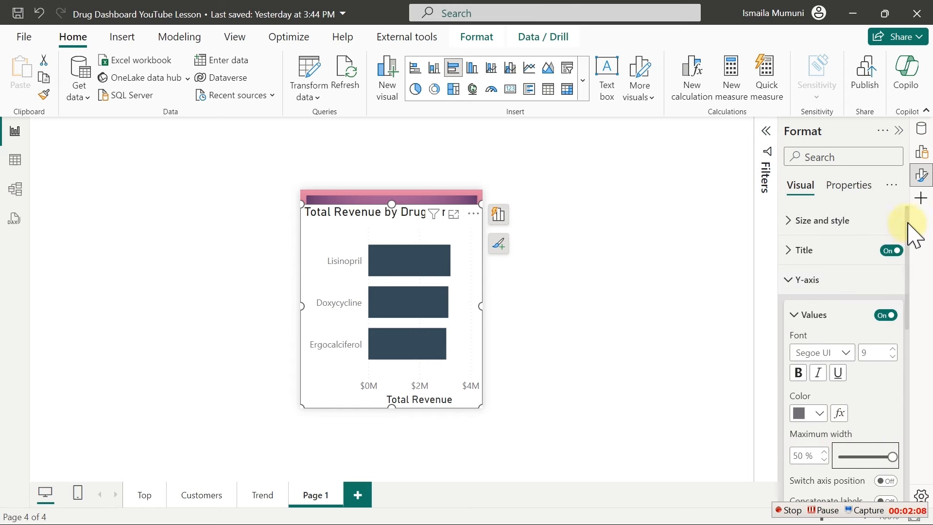
{"action": "left_click", "coordinate": [826, 280]}
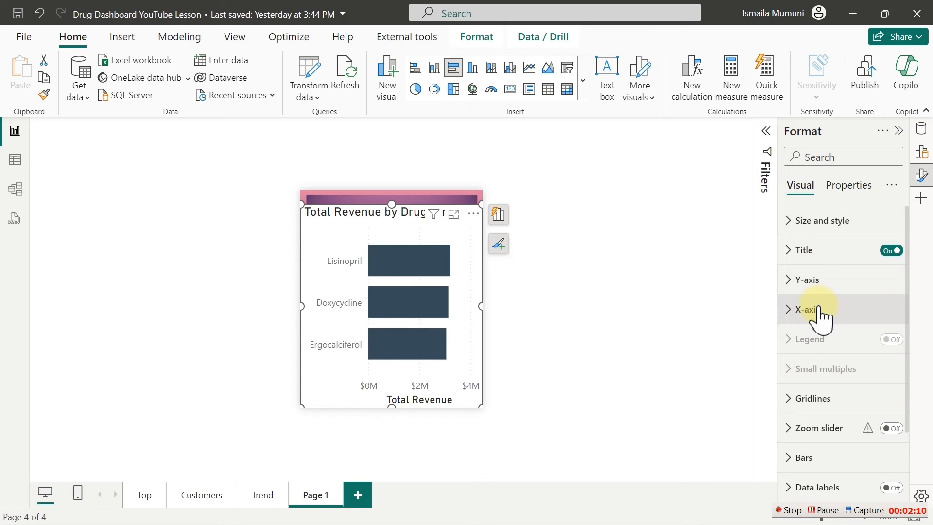
{"action": "left_click", "coordinate": [822, 311]}
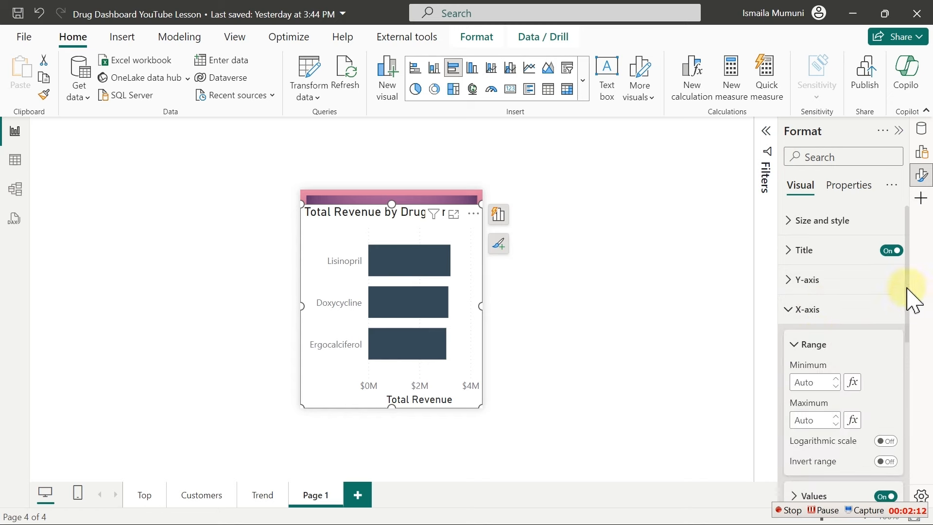
{"action": "scroll", "coordinate": [910, 304], "scroll_direction": "down", "scroll_amount": 3}
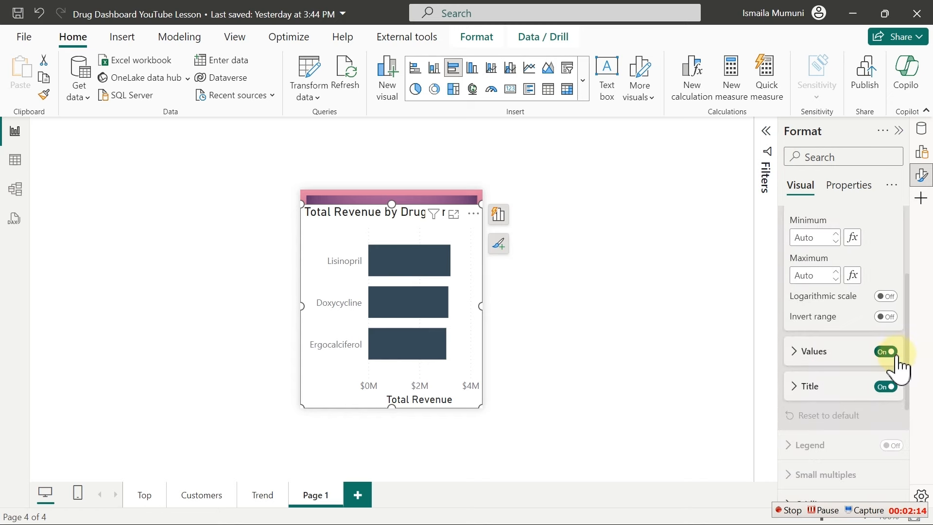
{"action": "left_click", "coordinate": [887, 352]}
{"action": "left_click", "coordinate": [887, 387]}
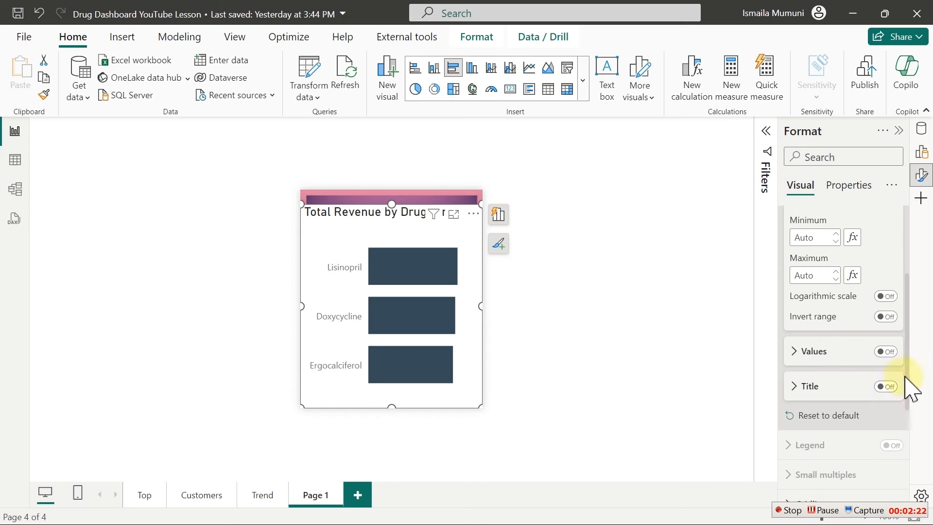
Step: Turn off the bar chart's title and lower its upper edge so the chart is about 175 high
{"action": "left_click_drag", "start_coordinate": [908, 376], "coordinate": [908, 306]}
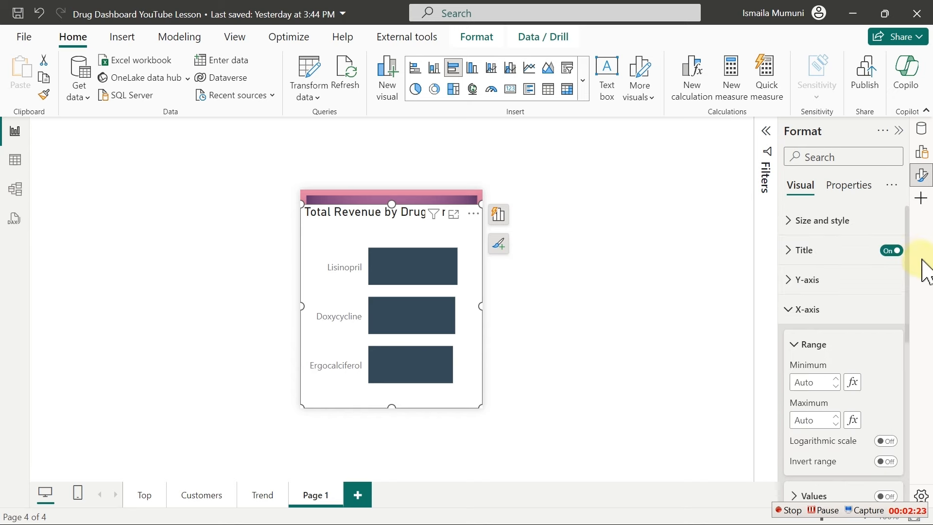
{"action": "left_click", "coordinate": [889, 253]}
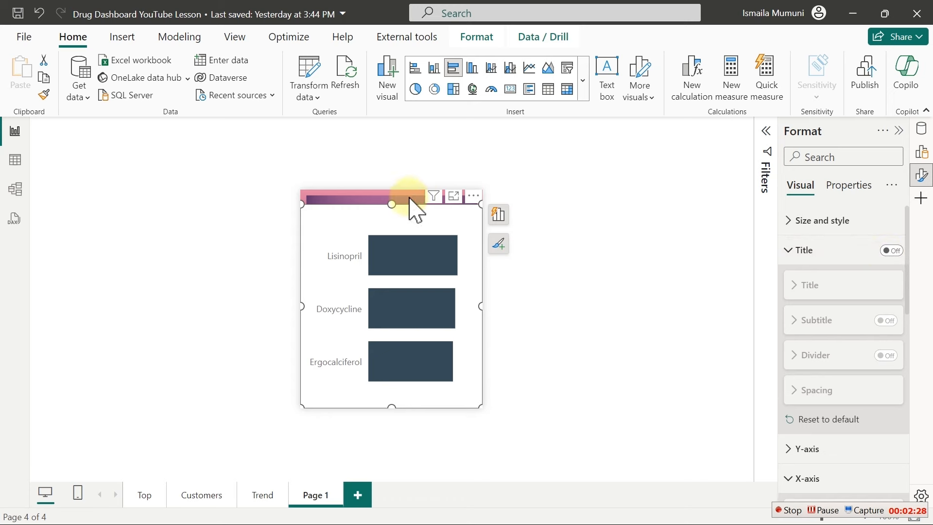
{"action": "left_click_drag", "start_coordinate": [394, 204], "coordinate": [391, 281]}
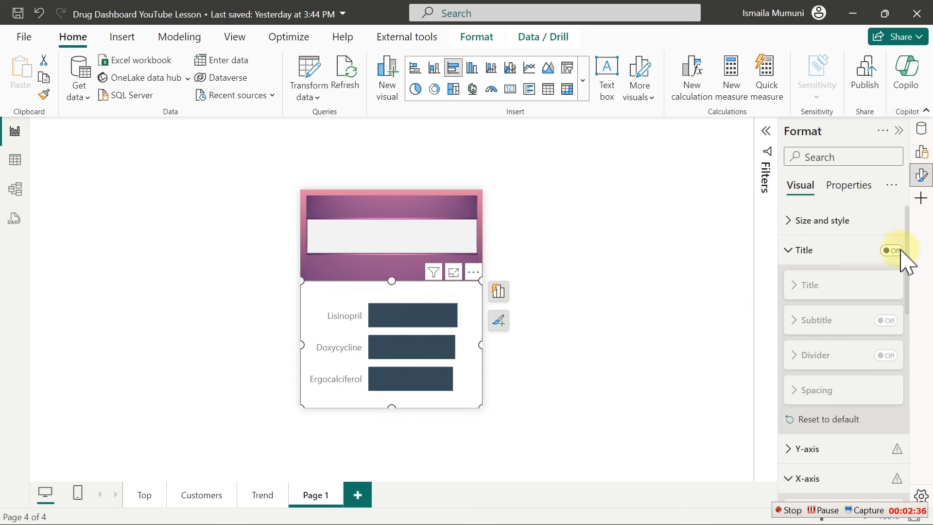
Step: Turn off the bar chart's background so the page's purple design shows through
{"action": "left_click", "coordinate": [815, 222]}
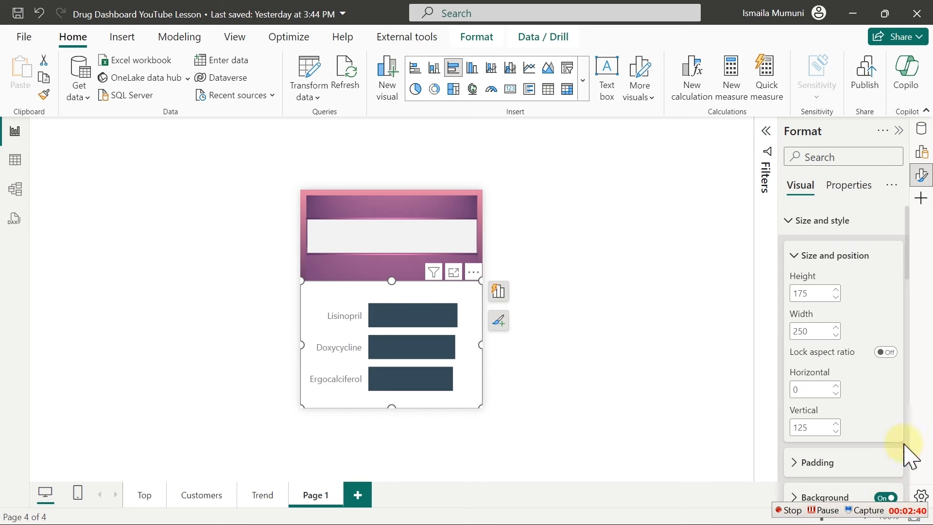
{"action": "scroll", "coordinate": [907, 275], "scroll_direction": "down", "scroll_amount": 1}
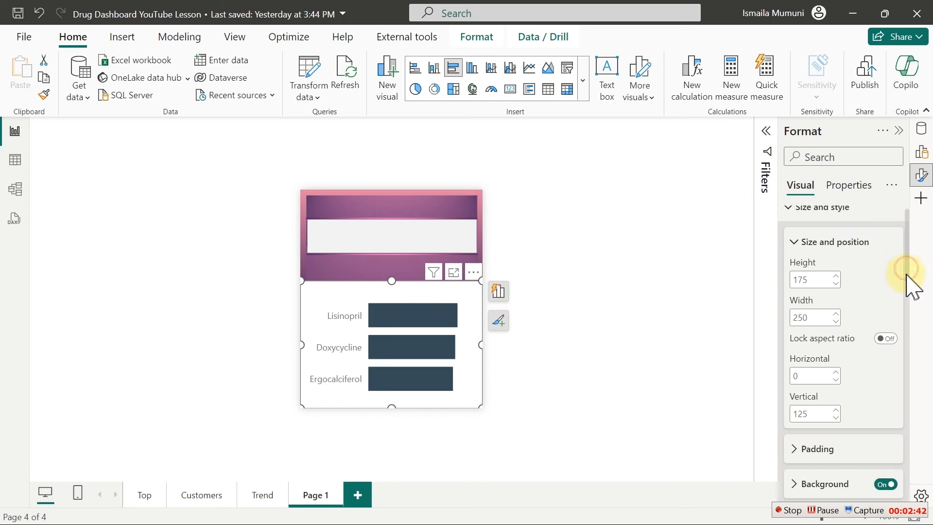
{"action": "scroll", "coordinate": [907, 275], "scroll_direction": "down", "scroll_amount": 4}
{"action": "left_click", "coordinate": [890, 296]}
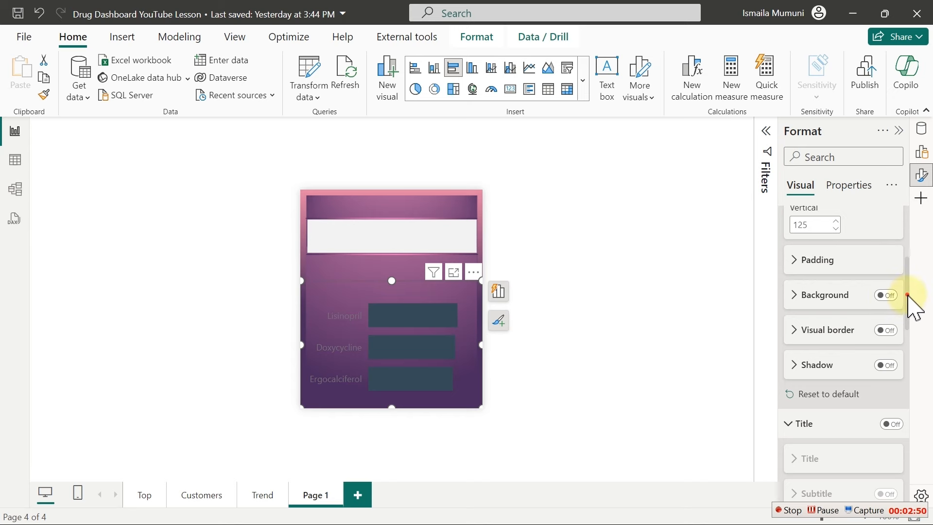
{"action": "scroll", "coordinate": [909, 301], "scroll_direction": "up", "scroll_amount": 4}
{"action": "left_click", "coordinate": [857, 221]}
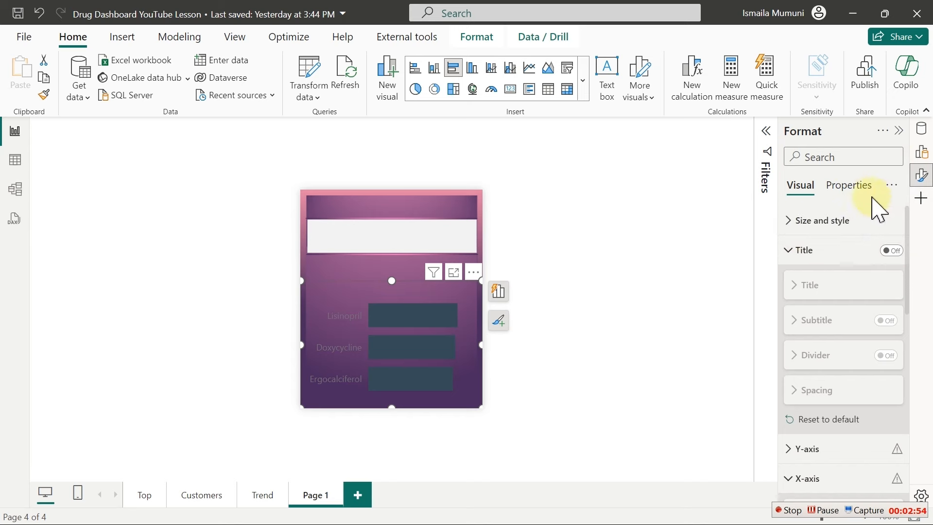
Step: Set the color of all bars in the chart to the lightest pink tint of the theme colors
{"action": "left_click", "coordinate": [826, 222]}
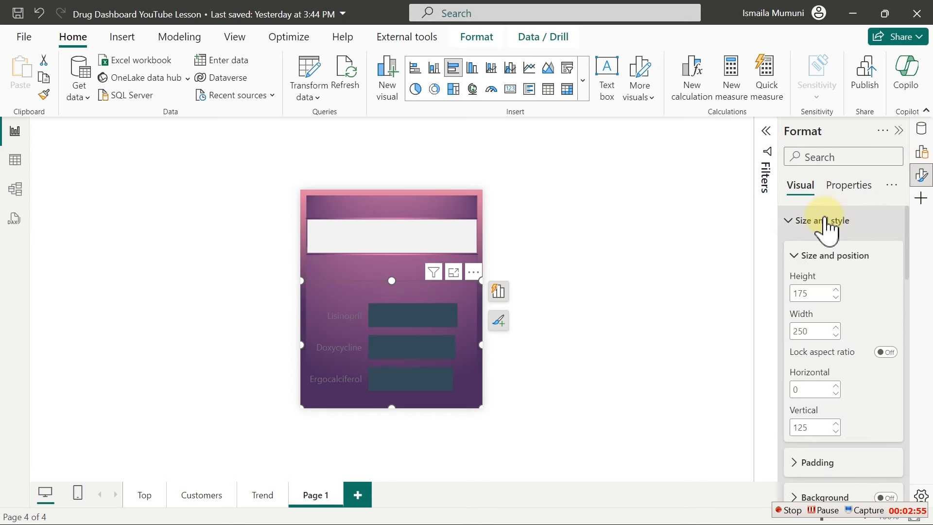
{"action": "left_click", "coordinate": [830, 256]}
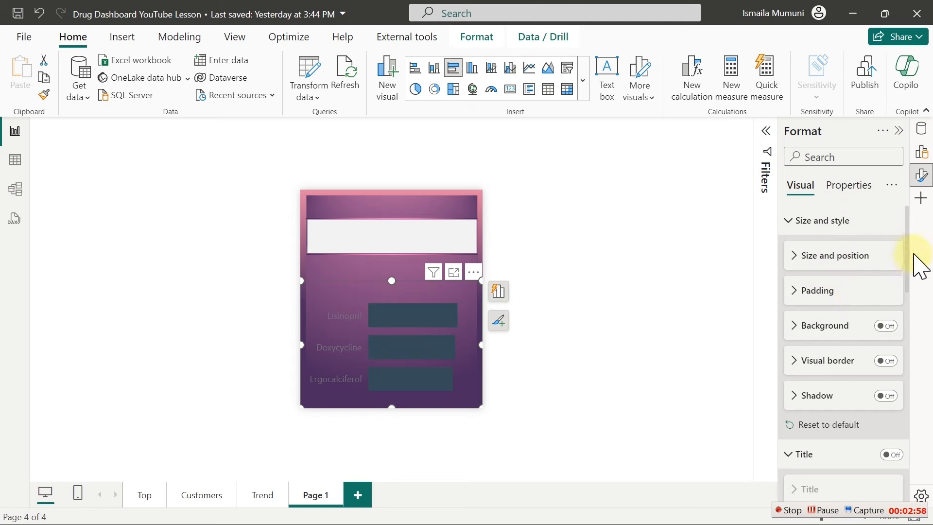
{"action": "left_click_drag", "start_coordinate": [908, 252], "coordinate": [893, 468]}
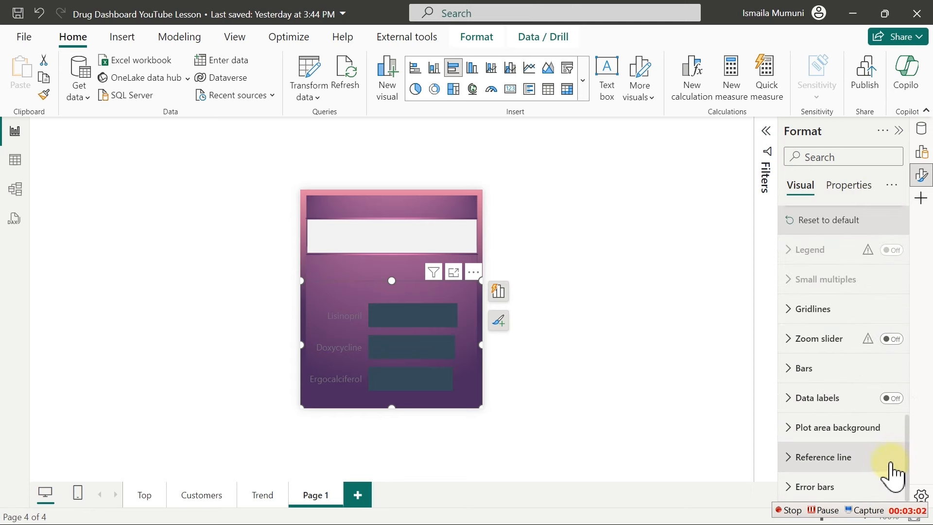
{"action": "left_click", "coordinate": [803, 369]}
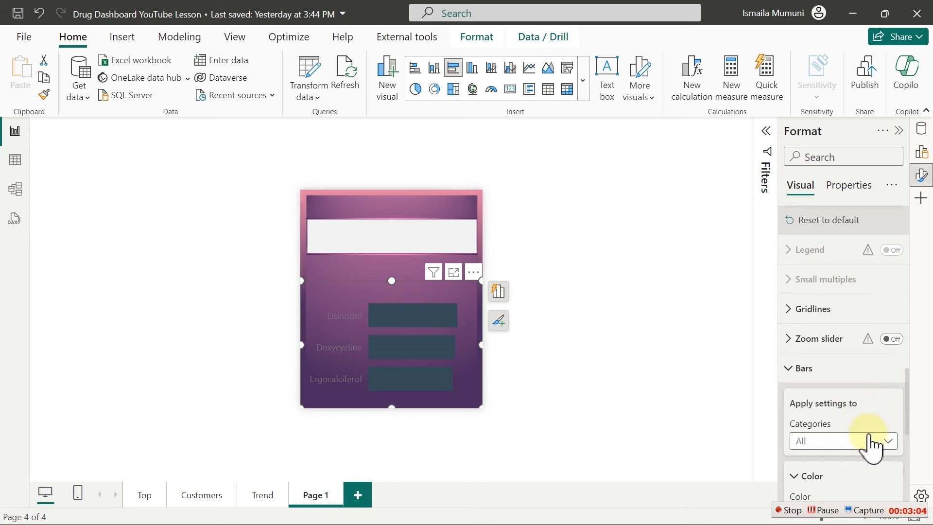
{"action": "left_click", "coordinate": [827, 476]}
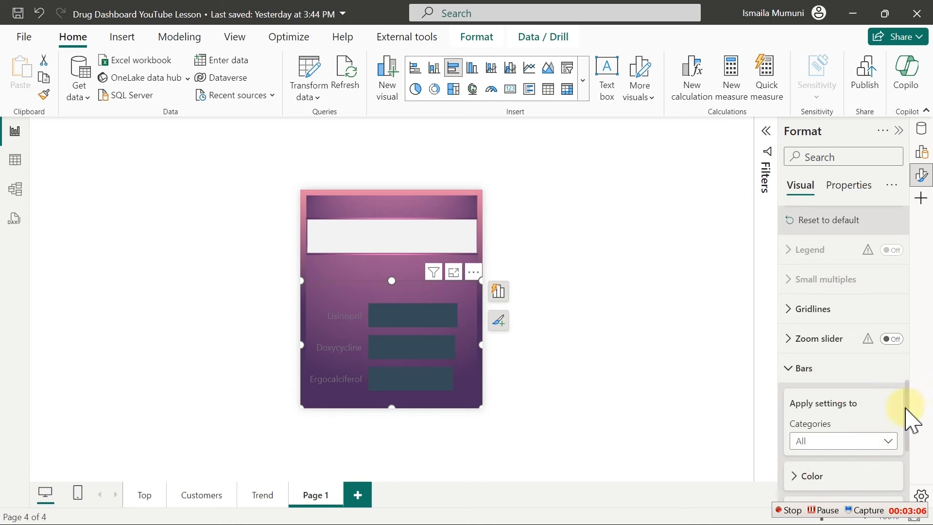
{"action": "left_click_drag", "start_coordinate": [906, 424], "coordinate": [905, 462]}
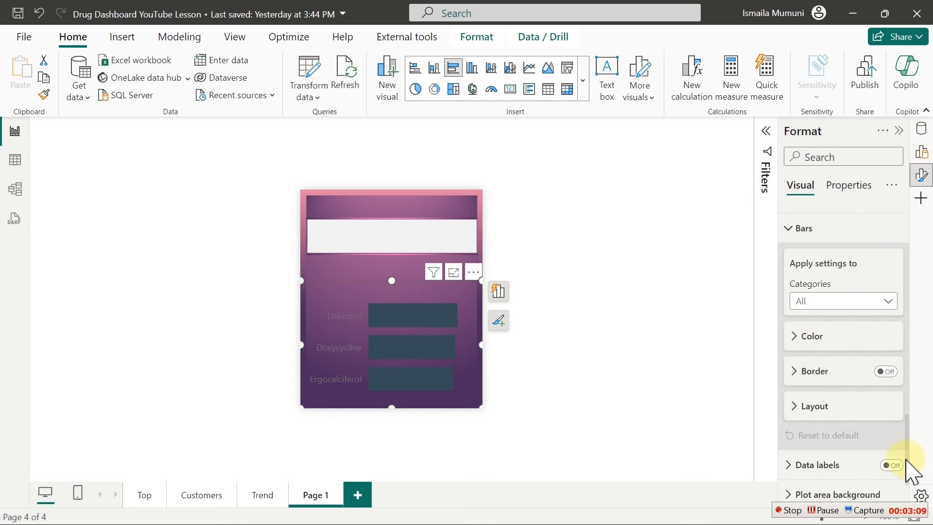
{"action": "left_click", "coordinate": [823, 343]}
{"action": "left_click", "coordinate": [820, 374]}
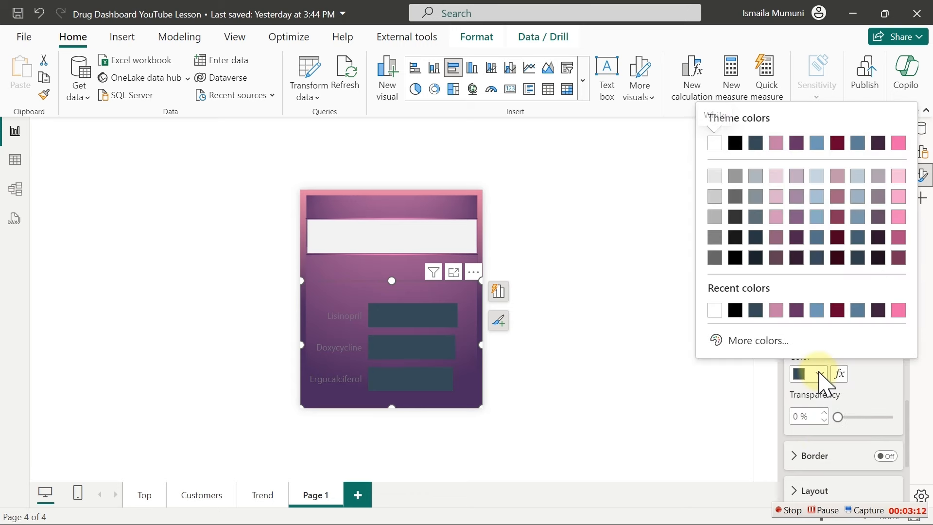
{"action": "left_click", "coordinate": [816, 310]}
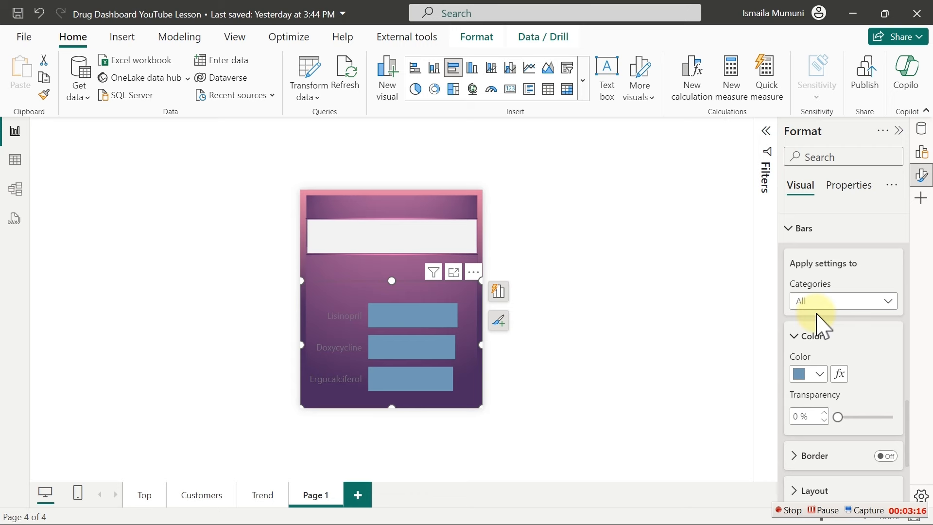
{"action": "left_click", "coordinate": [815, 376]}
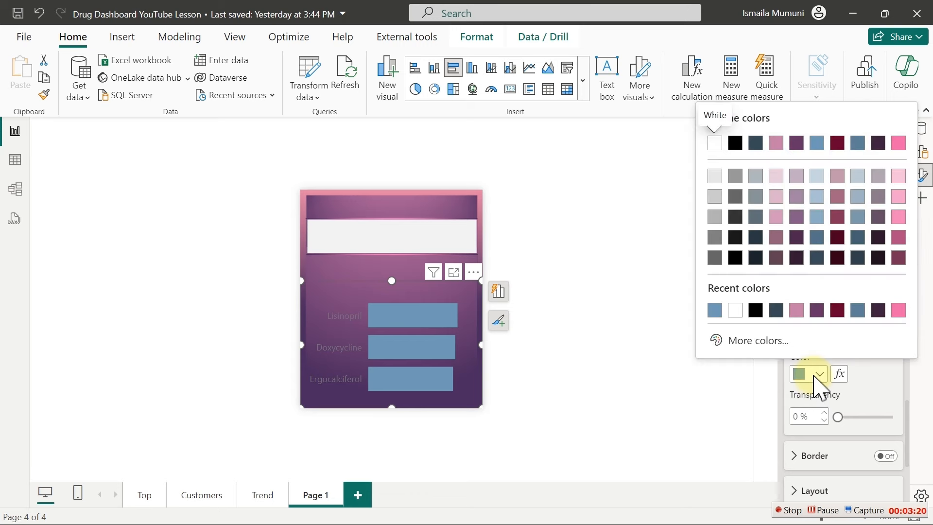
{"action": "left_click", "coordinate": [777, 177]}
{"action": "left_click", "coordinate": [776, 177]}
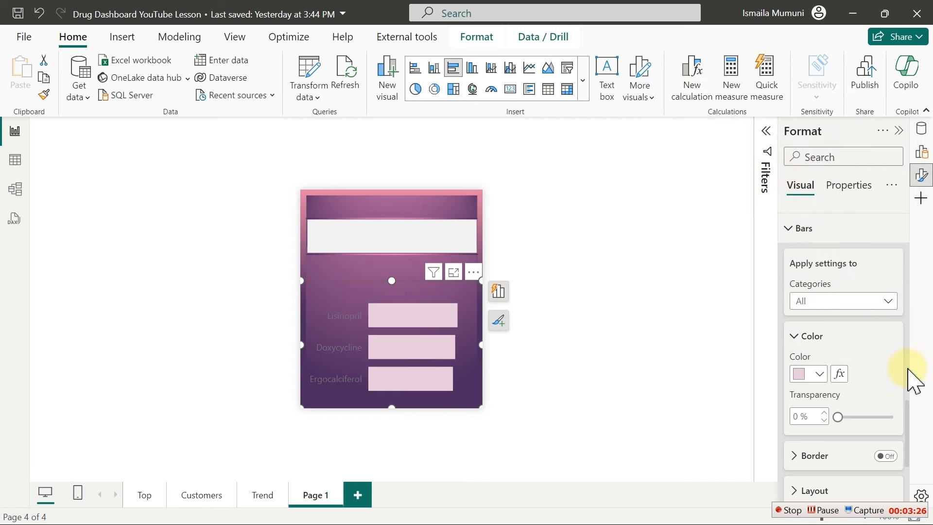
Step: Turn on data labels for the bar chart
{"action": "scroll", "coordinate": [908, 369], "scroll_direction": "up", "scroll_amount": 5}
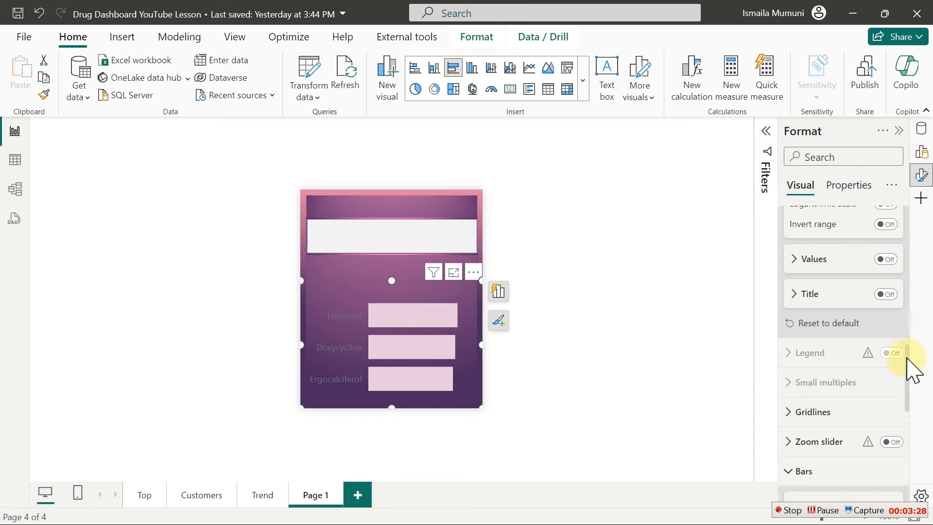
{"action": "scroll", "coordinate": [907, 357], "scroll_direction": "up", "scroll_amount": 10}
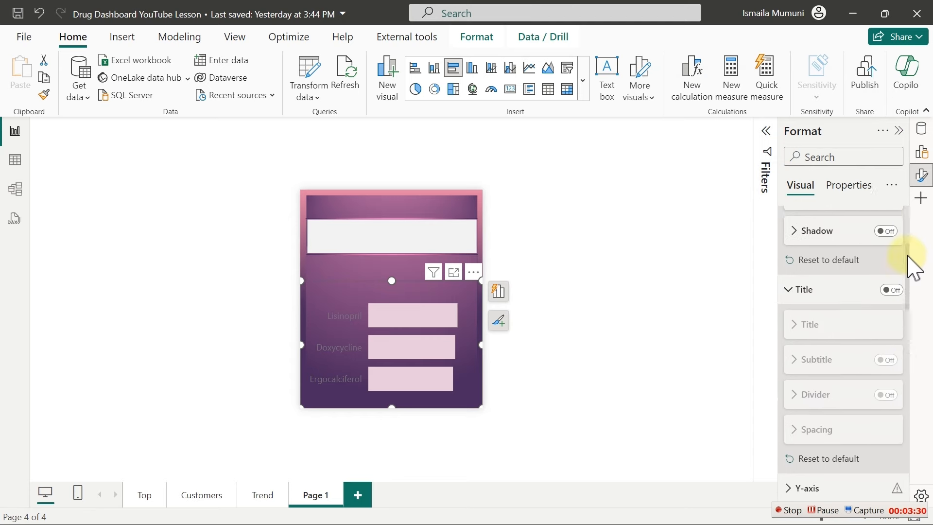
{"action": "scroll", "coordinate": [910, 245], "scroll_direction": "up", "scroll_amount": 4}
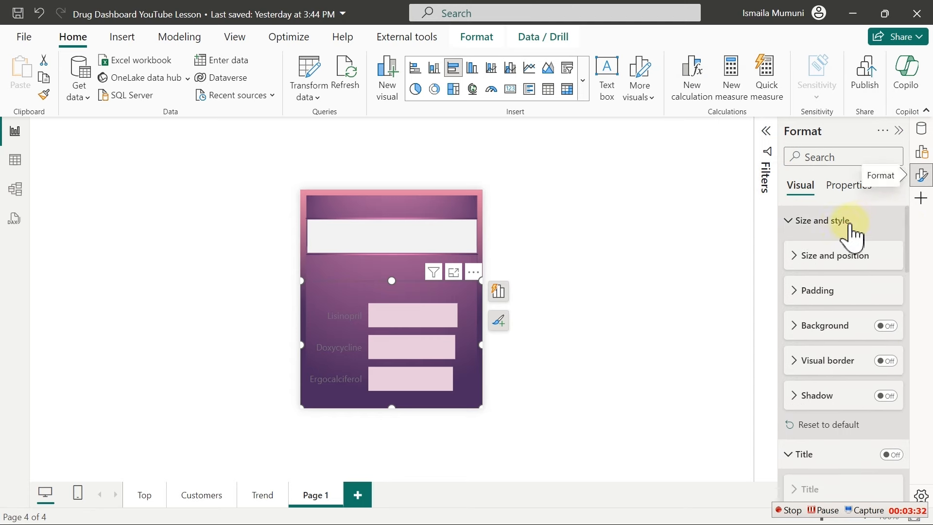
{"action": "left_click", "coordinate": [850, 224]}
{"action": "left_click_drag", "start_coordinate": [910, 217], "coordinate": [907, 435]}
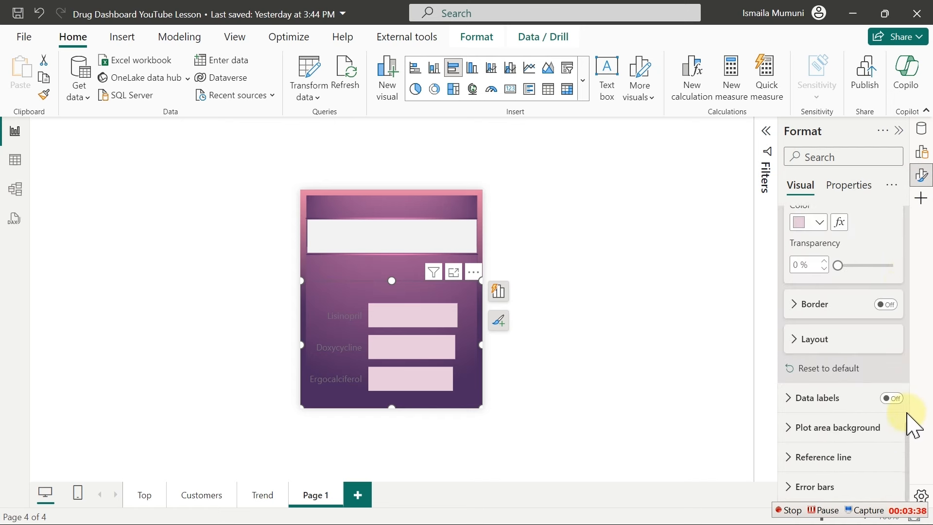
{"action": "left_click", "coordinate": [890, 399]}
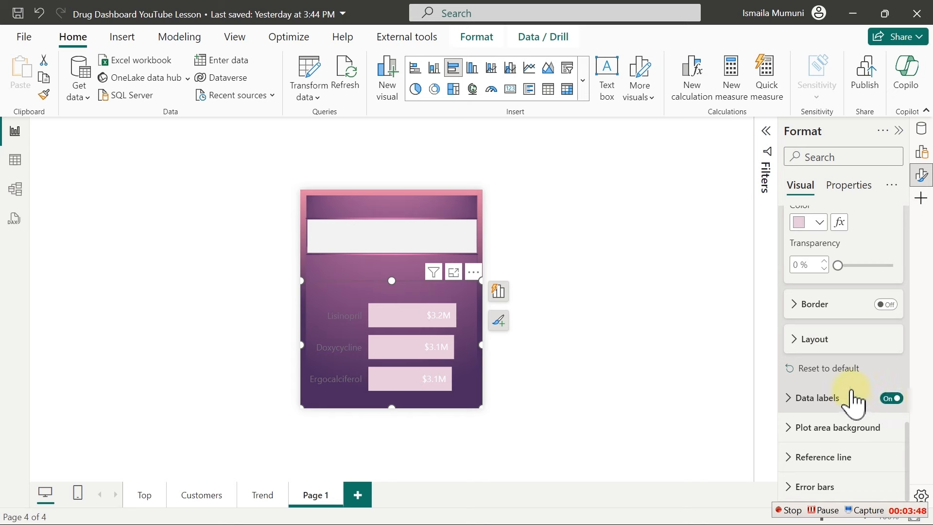
Step: Set the position of the bar chart's data labels to Inside end
{"action": "left_click", "coordinate": [833, 399]}
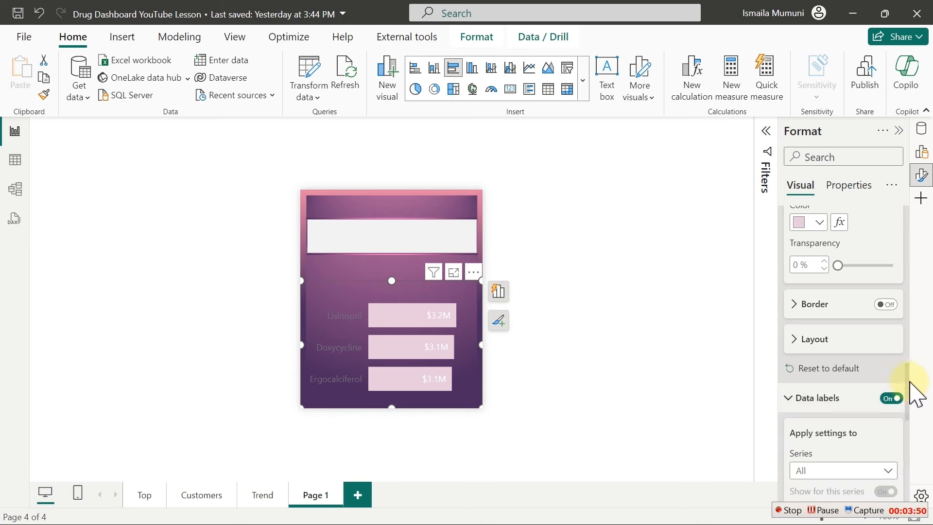
{"action": "scroll", "coordinate": [907, 373], "scroll_direction": "down", "scroll_amount": 5}
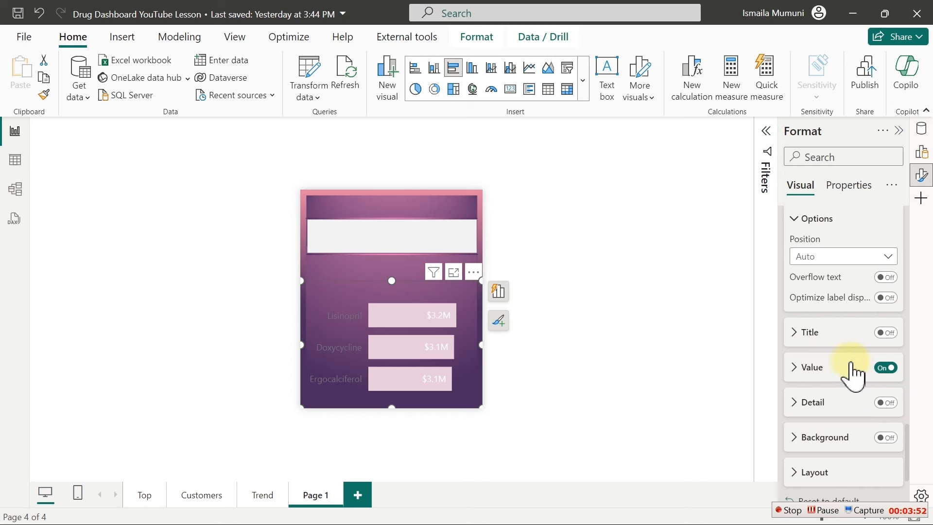
{"action": "left_click", "coordinate": [847, 253]}
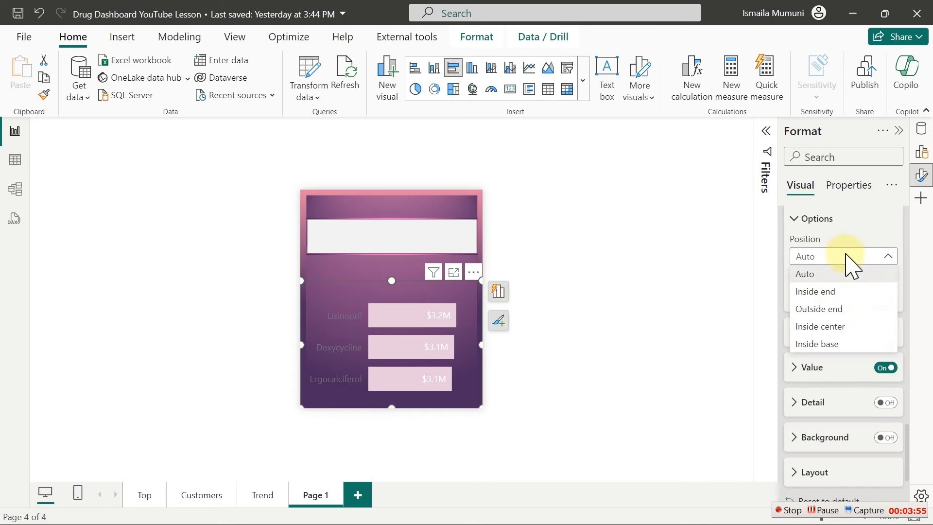
{"action": "left_click", "coordinate": [821, 293]}
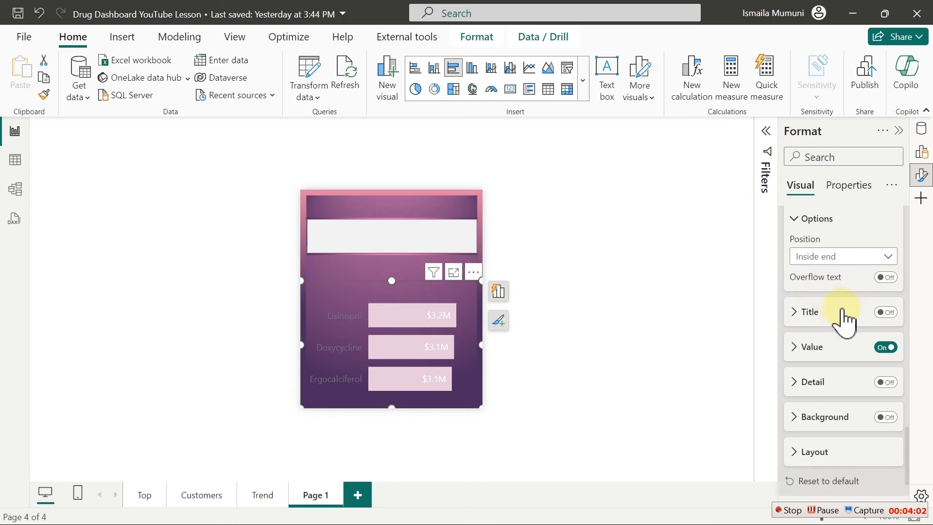
Step: Set the display units of the data label values to None
{"action": "left_click", "coordinate": [816, 346]}
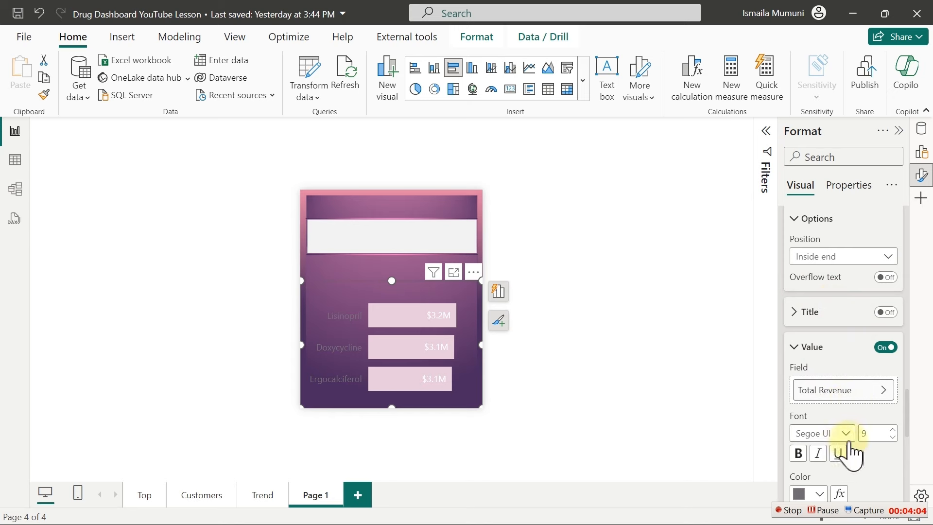
{"action": "scroll", "coordinate": [909, 408], "scroll_direction": "down", "scroll_amount": 5}
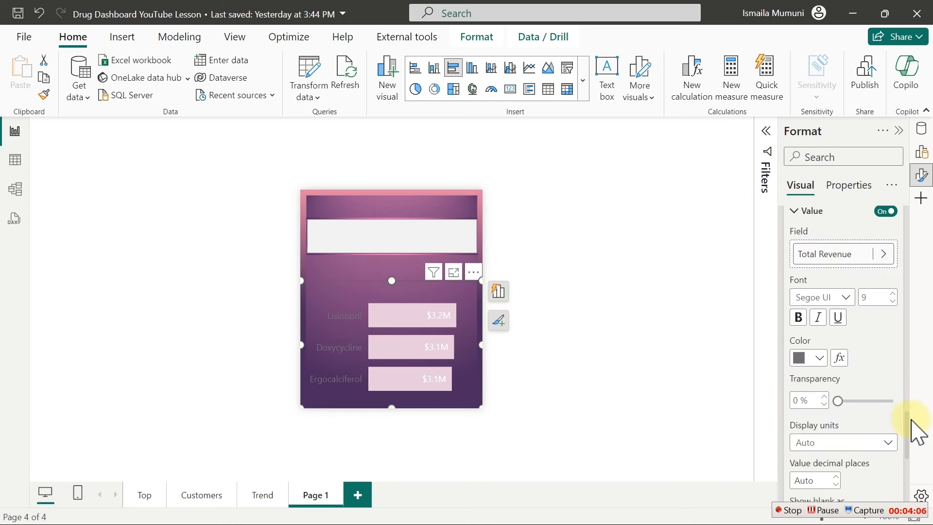
{"action": "left_click", "coordinate": [845, 336]}
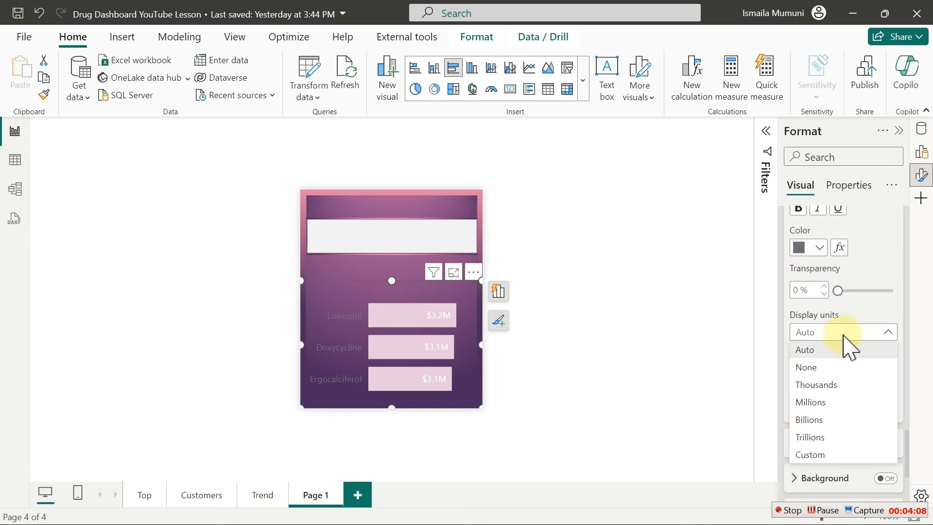
{"action": "left_click", "coordinate": [819, 370]}
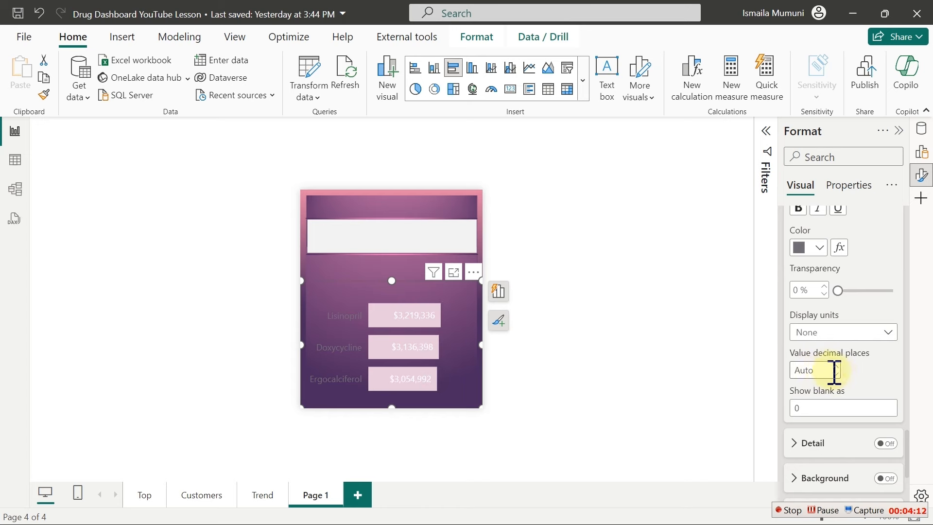
Step: Set the top-3 drugs bar chart's data label color to dark blue and its Y-axis label color to light gray
{"action": "left_click", "coordinate": [820, 247]}
{"action": "left_click", "coordinate": [755, 298]}
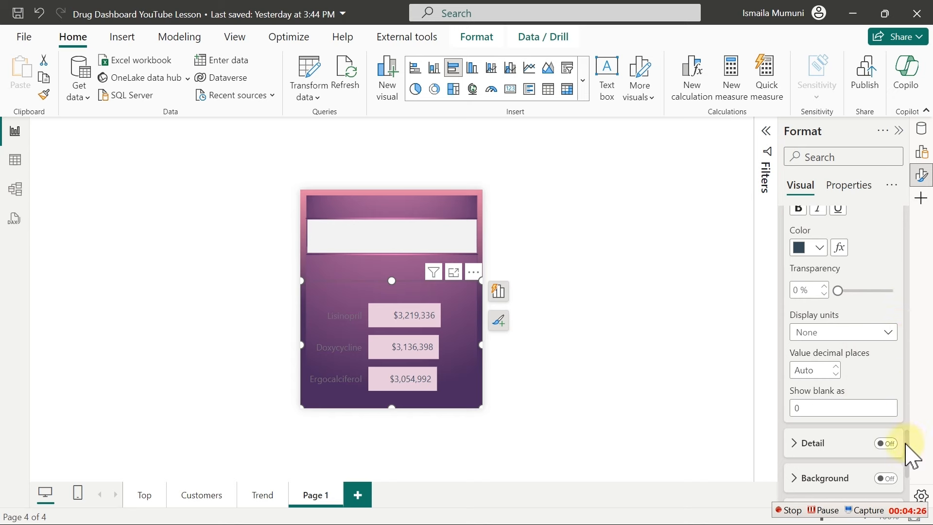
{"action": "left_click_drag", "start_coordinate": [909, 444], "coordinate": [910, 146]}
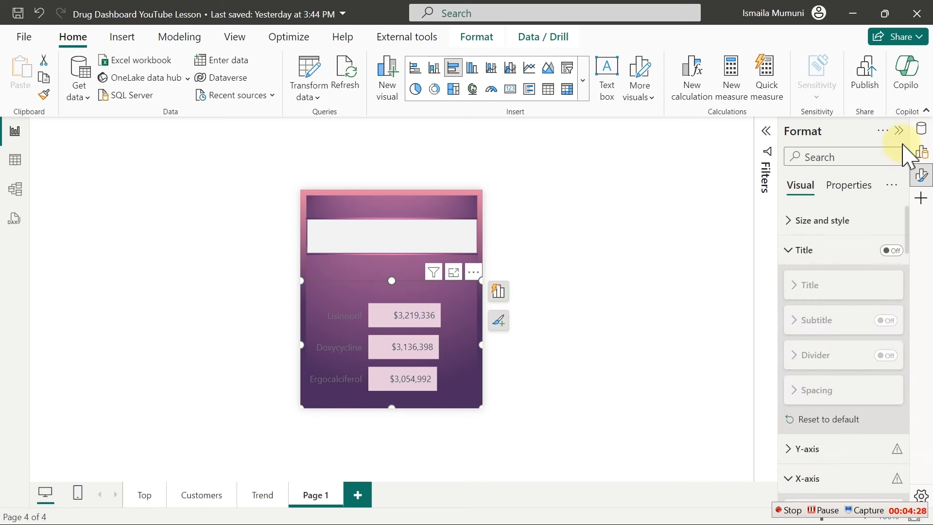
{"action": "left_click_drag", "start_coordinate": [899, 209], "coordinate": [900, 254]}
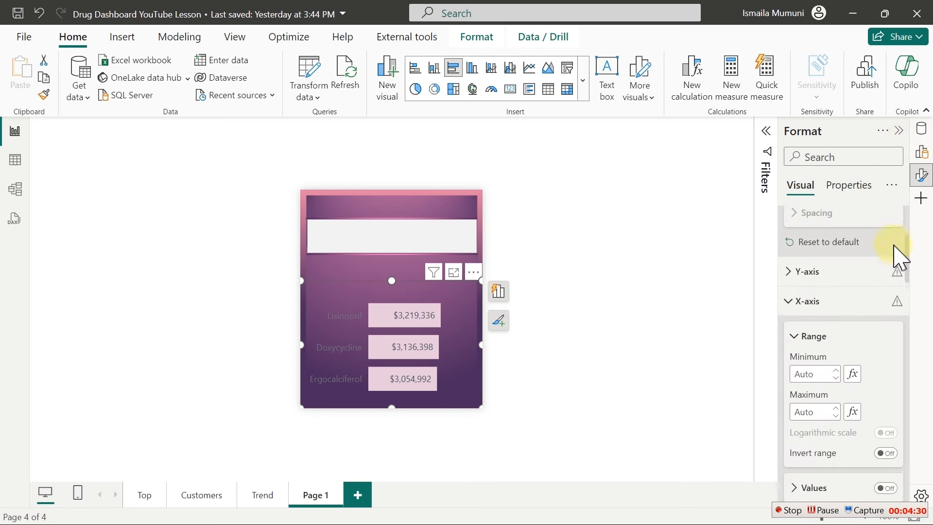
{"action": "left_click", "coordinate": [807, 270]}
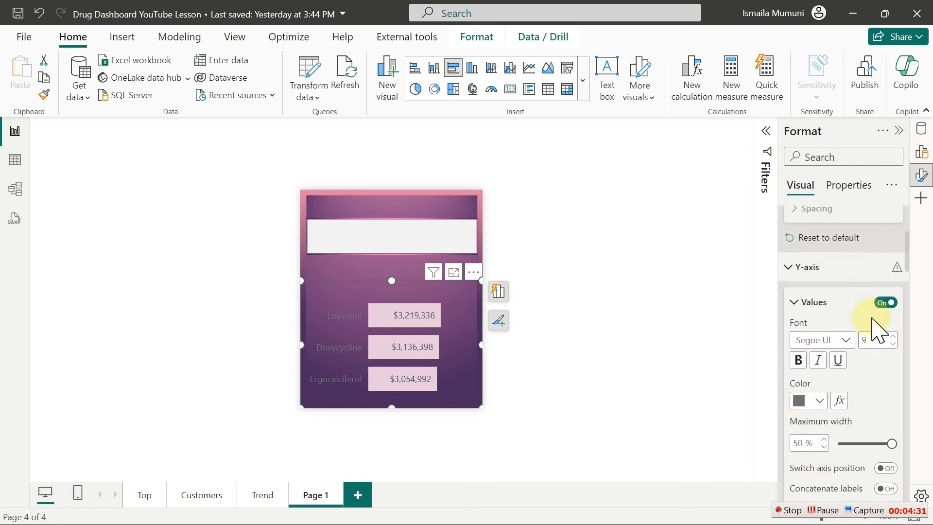
{"action": "left_click", "coordinate": [815, 401]}
{"action": "left_click", "coordinate": [715, 203]}
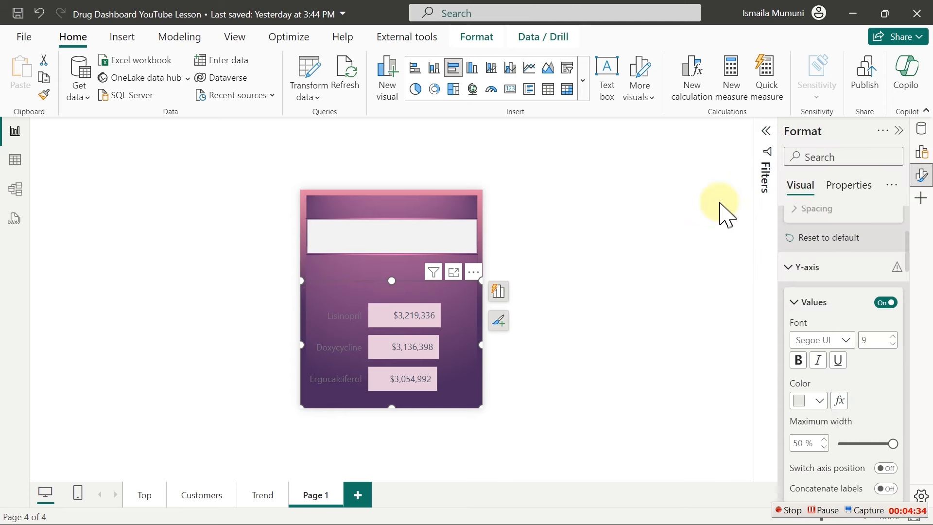
{"action": "mouse_move", "coordinate": [427, 313]}
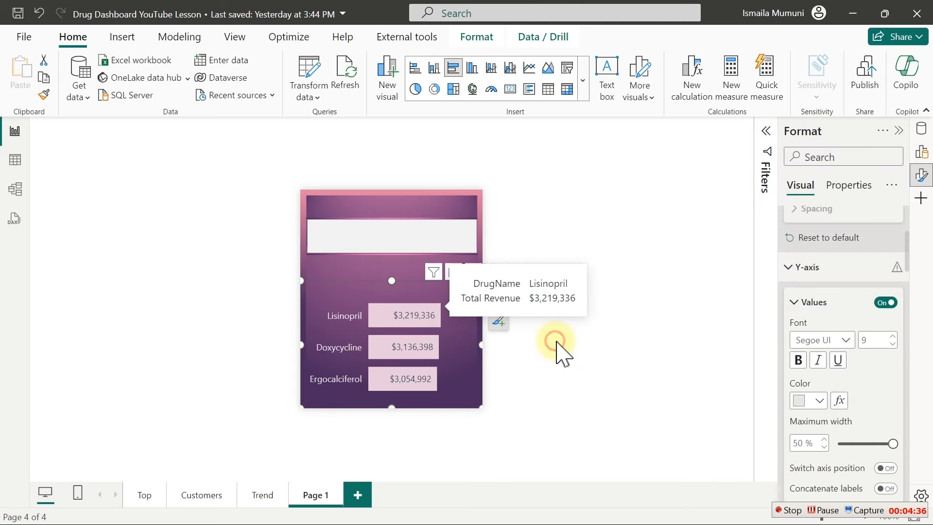
{"action": "left_click", "coordinate": [560, 352]}
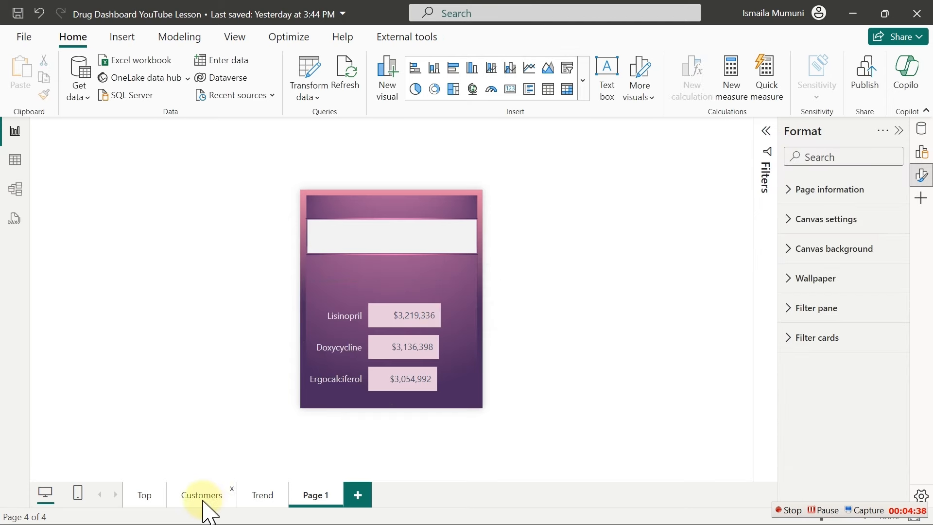
Step: Rename the report page "Page 1" as "Tooltip"
{"action": "double_click", "coordinate": [302, 497]}
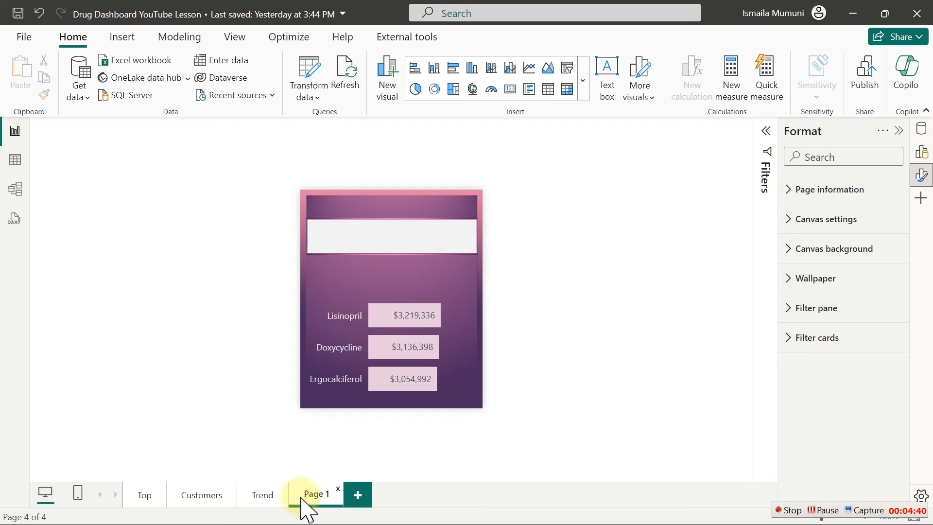
{"action": "key", "text": "ctrl+a"}
{"action": "type", "text": "Tooltip"}
{"action": "key", "text": "Return"}
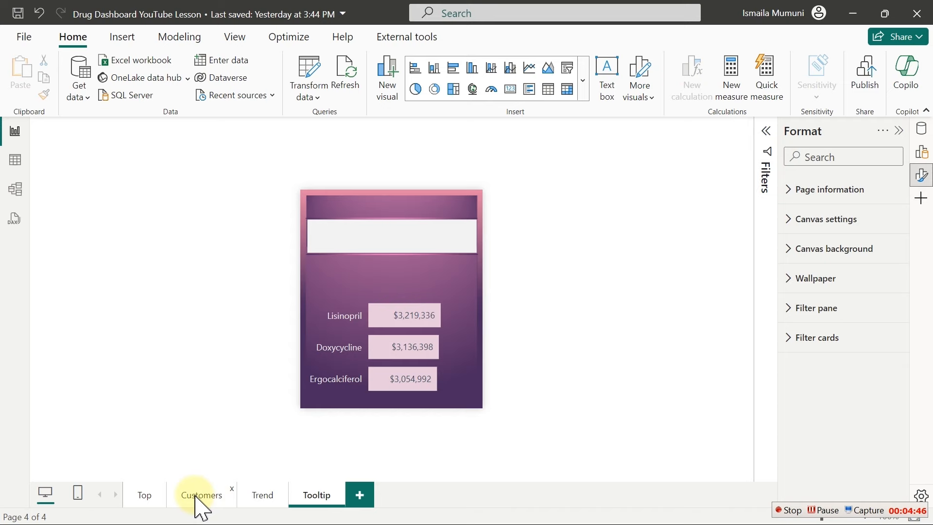
Step: On the Customers page, set the Revenue by Country bar chart's tooltip to type Report page using the Tooltip page
{"action": "left_click", "coordinate": [200, 498]}
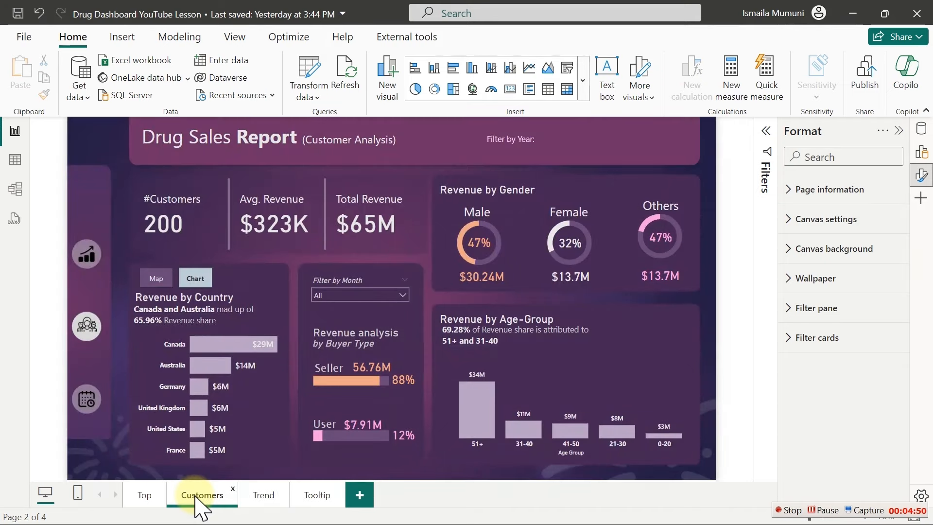
{"action": "left_click", "coordinate": [258, 412]}
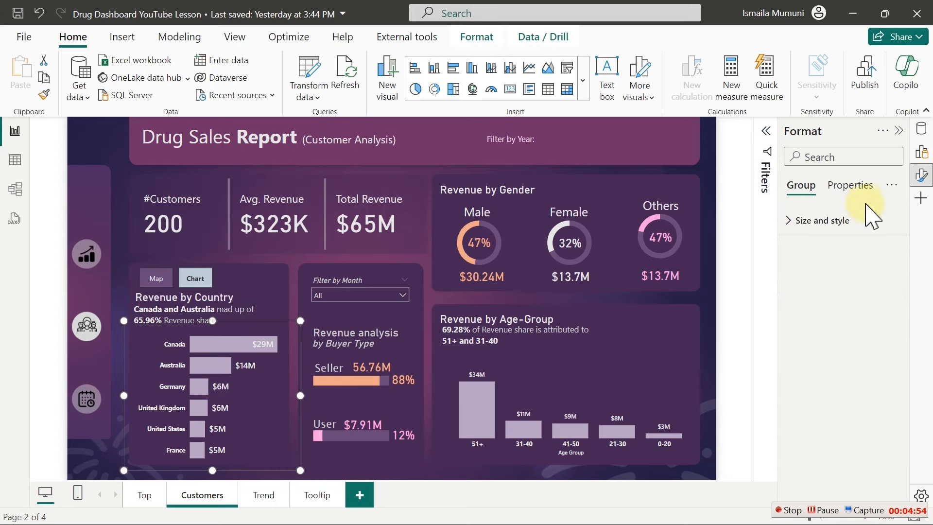
{"action": "left_click", "coordinate": [849, 186]}
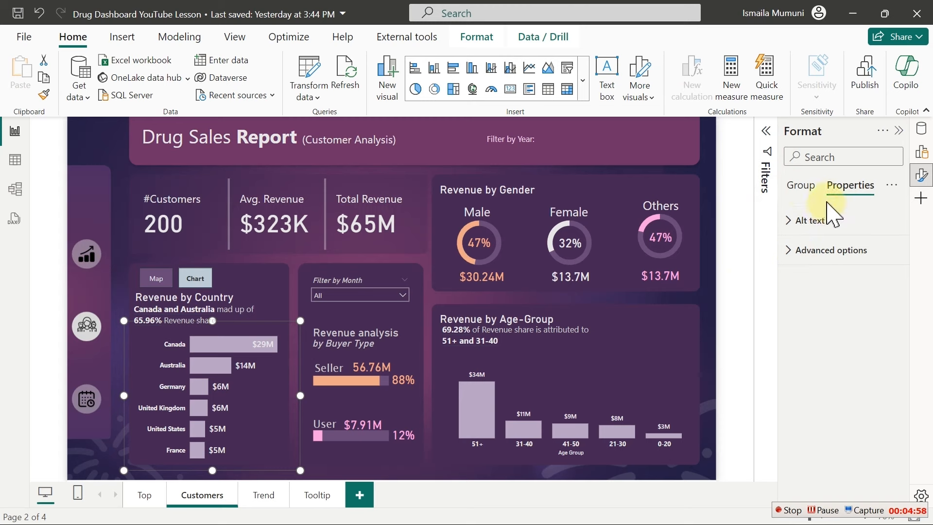
{"action": "left_click", "coordinate": [799, 189]}
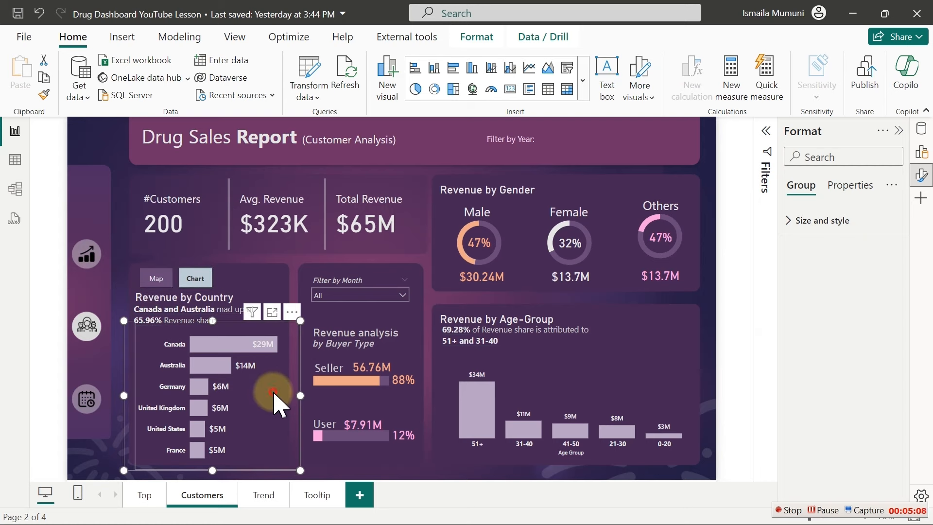
{"action": "left_click", "coordinate": [279, 403]}
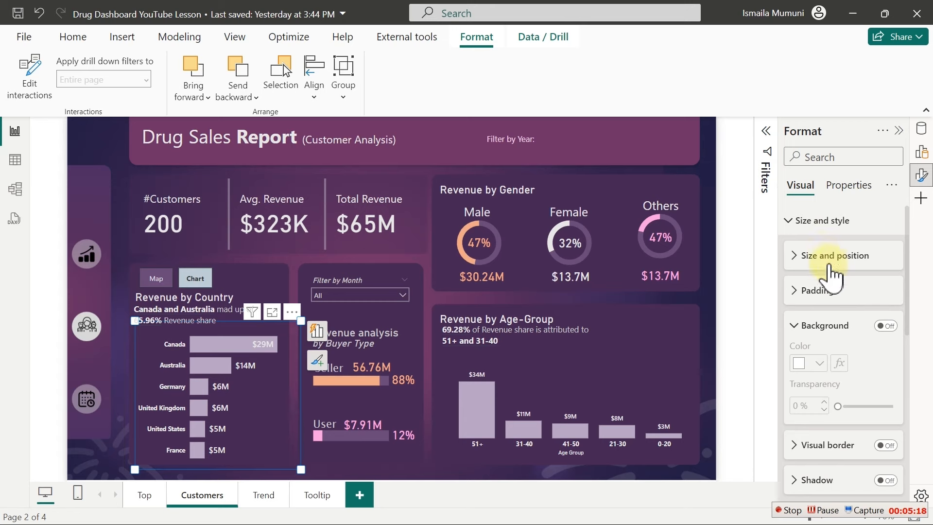
{"action": "left_click", "coordinate": [799, 220]}
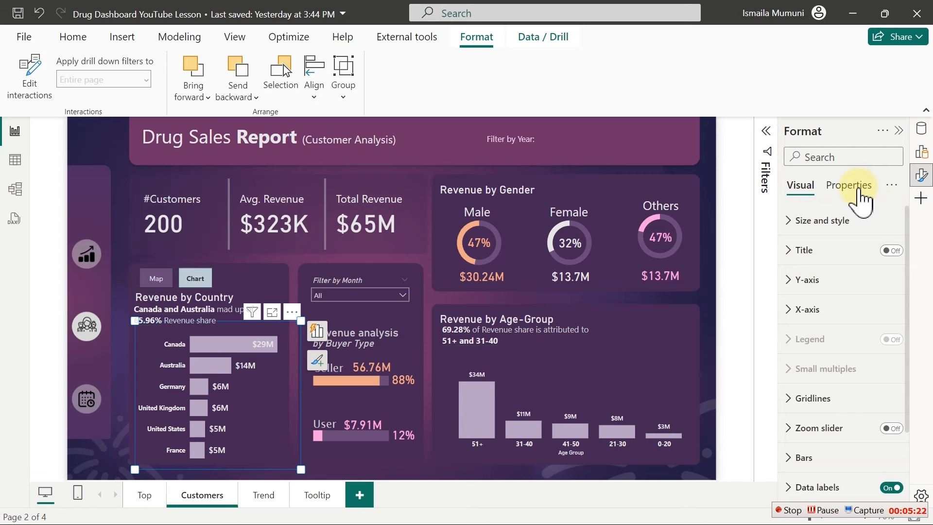
{"action": "left_click", "coordinate": [859, 193]}
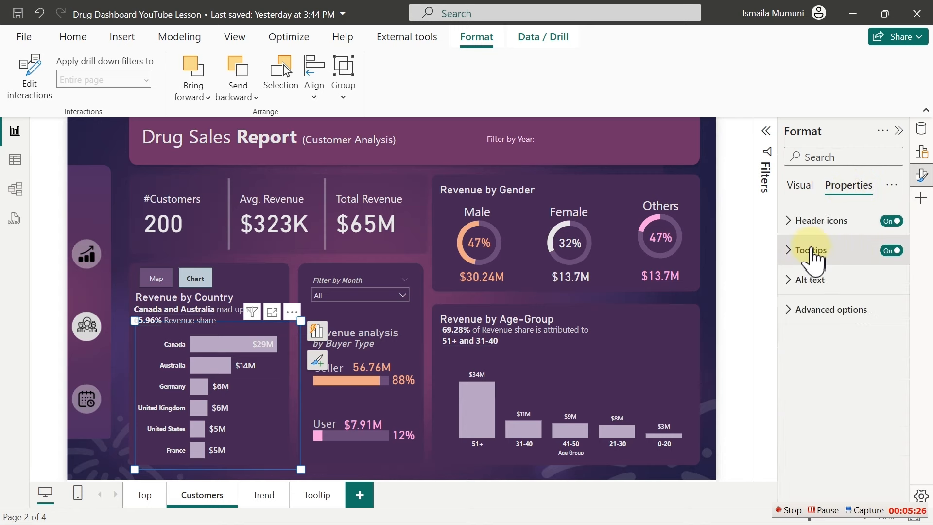
{"action": "left_click", "coordinate": [812, 250]}
{"action": "left_click", "coordinate": [857, 325]}
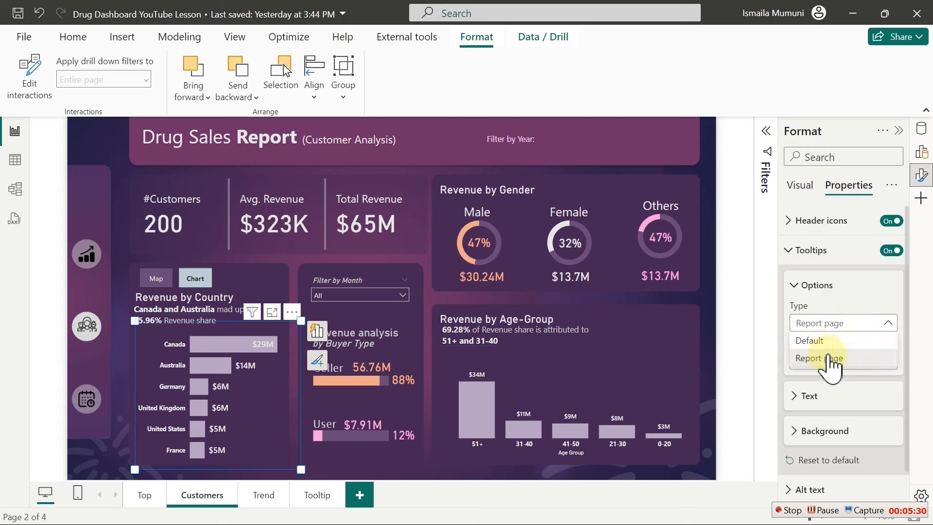
{"action": "left_click", "coordinate": [882, 292]}
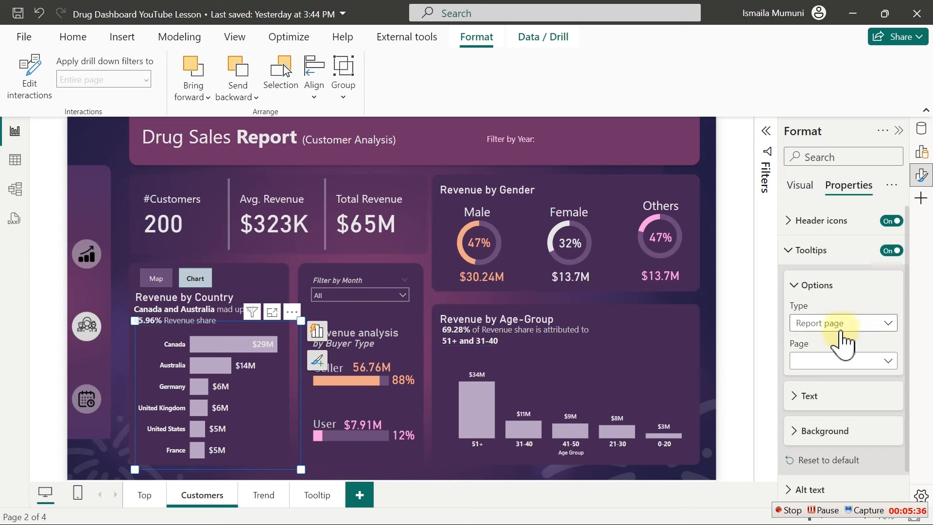
{"action": "left_click", "coordinate": [830, 361]}
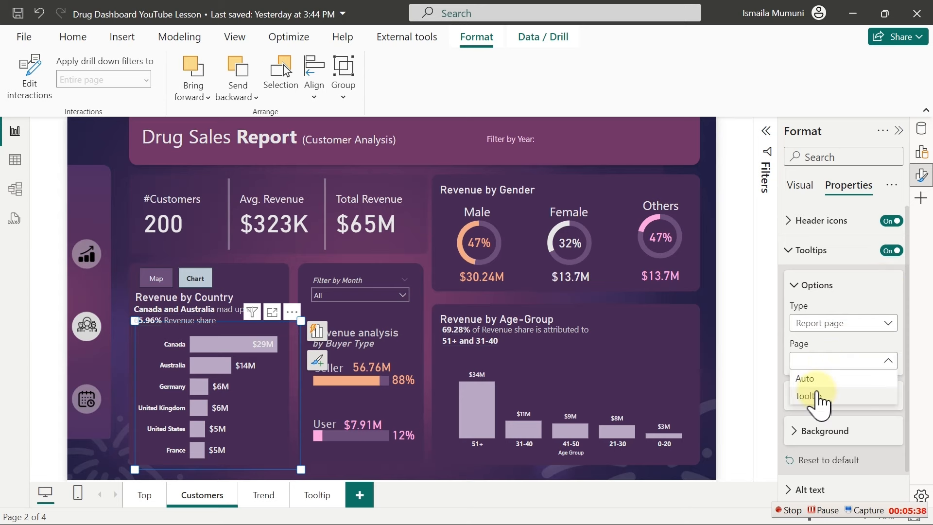
{"action": "left_click", "coordinate": [817, 395]}
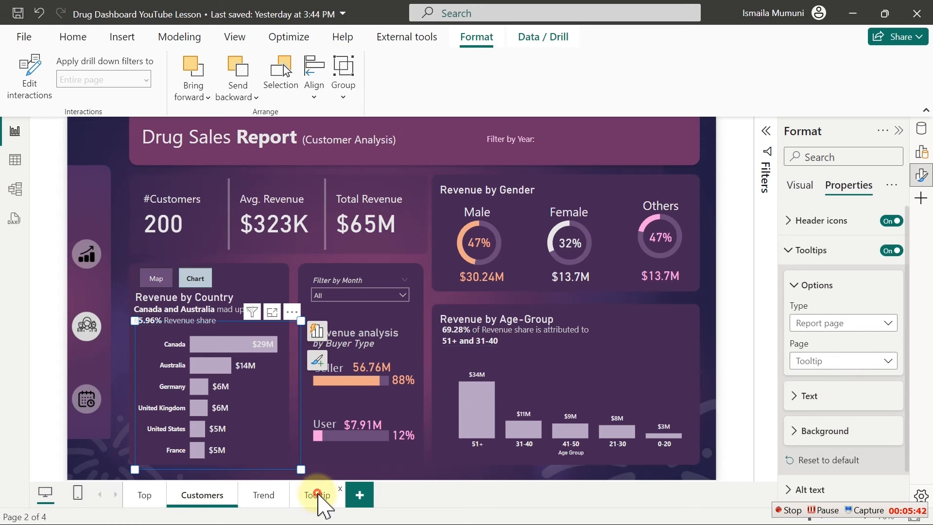
Step: Rename the Tooltip page as "Tooltip Age and country"
{"action": "left_click", "coordinate": [320, 494]}
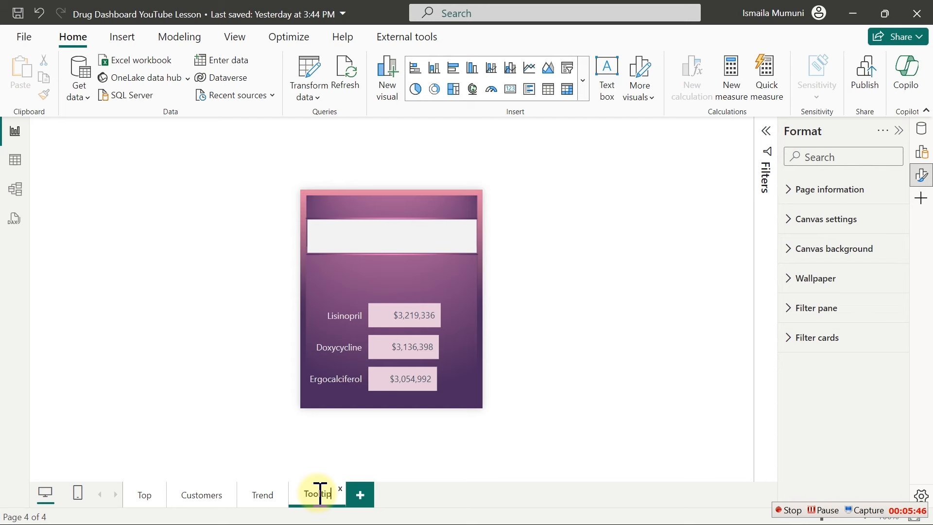
{"action": "type", "text": "Age"}
{"action": "key", "text": "BackSpace"}
{"action": "key", "text": "BackSpace"}
{"action": "key", "text": "BackSpace"}
{"action": "type", "text": "Account"}
{"action": "key", "text": "BackSpace"}
{"action": "key", "text": "BackSpace"}
{"action": "key", "text": "BackSpace"}
{"action": "key", "text": "BackSpace"}
{"action": "key", "text": "BackSpace"}
{"action": "type", "text": "nd count"}
{"action": "key", "text": "BackSpace"}
{"action": "key", "text": "BackSpace"}
{"action": "type", "text": "ntry"}
{"action": "key", "text": "Return"}
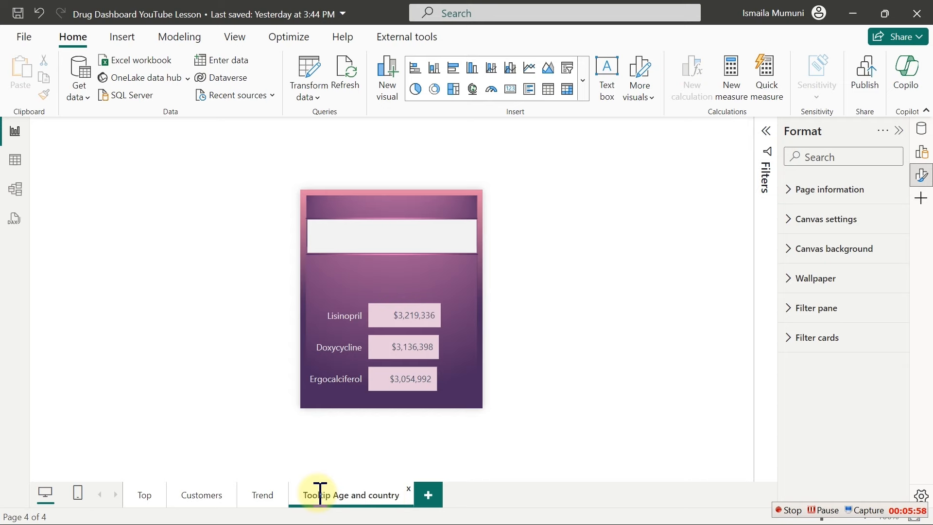
Step: Check the Revenue by Country chart's tooltip page setting on the Customers page and preview the tooltip over its bars
{"action": "left_click", "coordinate": [181, 505]}
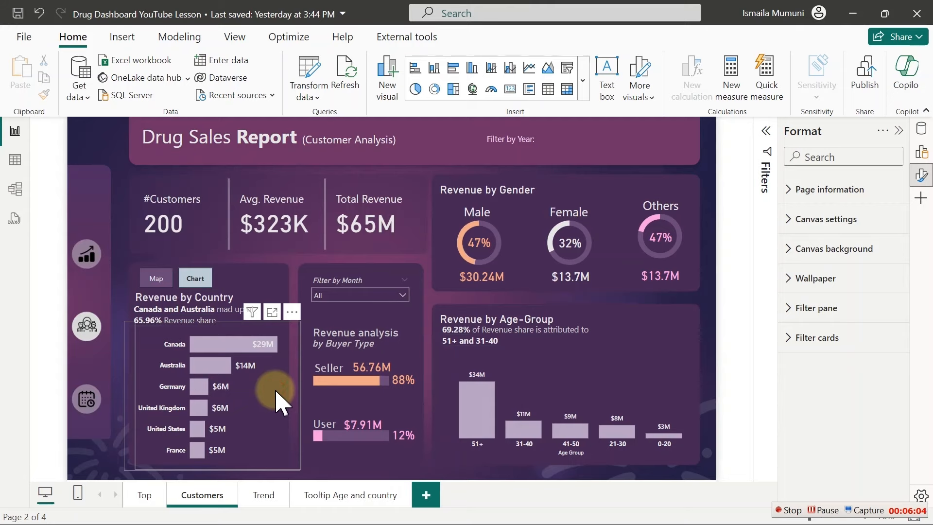
{"action": "left_click", "coordinate": [278, 394]}
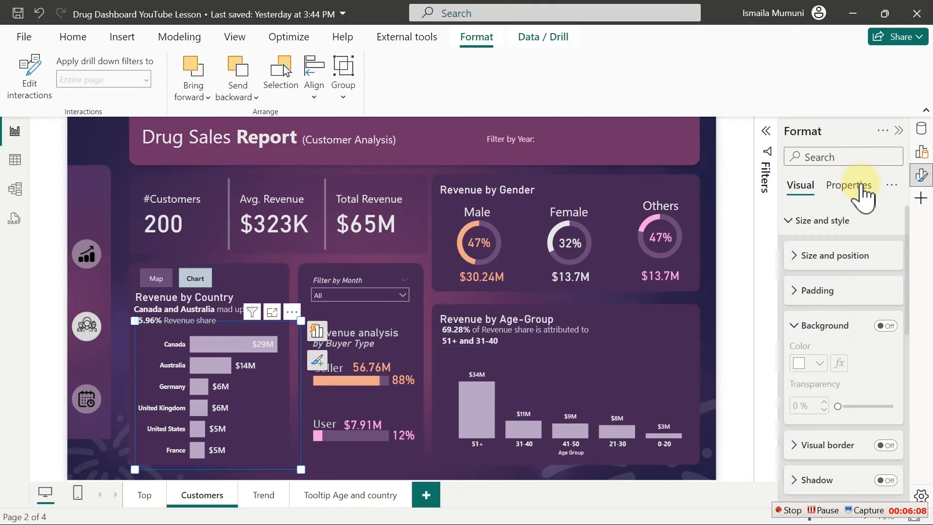
{"action": "left_click", "coordinate": [862, 187]}
{"action": "left_click", "coordinate": [812, 250]}
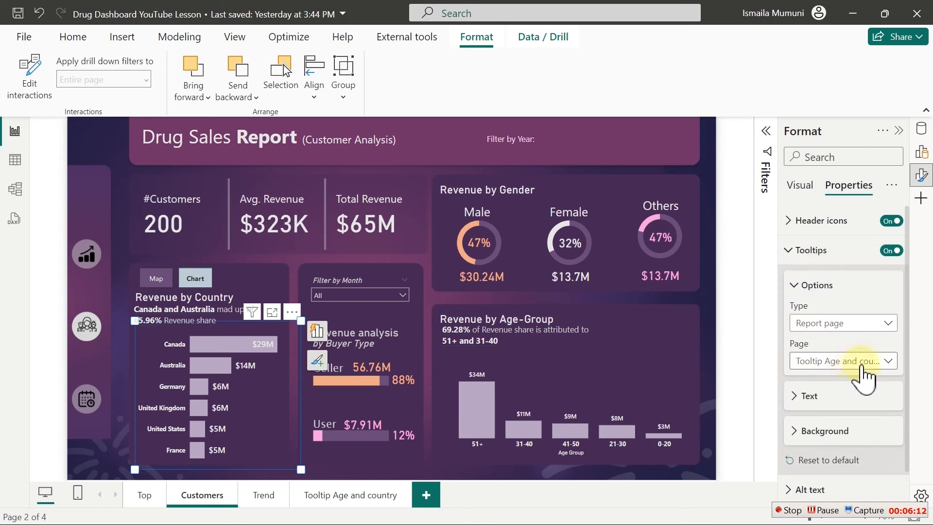
{"action": "mouse_move", "coordinate": [238, 359]}
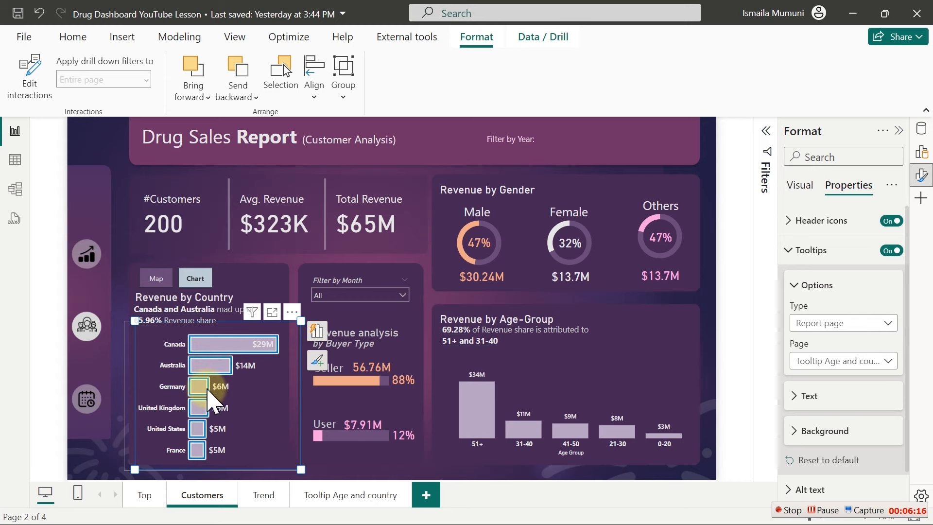
{"action": "left_click", "coordinate": [111, 163]}
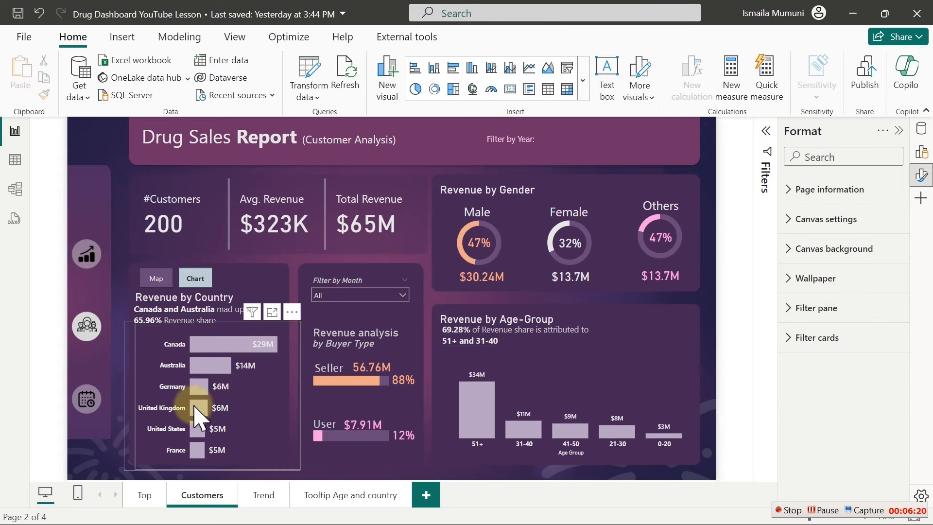
{"action": "mouse_move", "coordinate": [195, 407]}
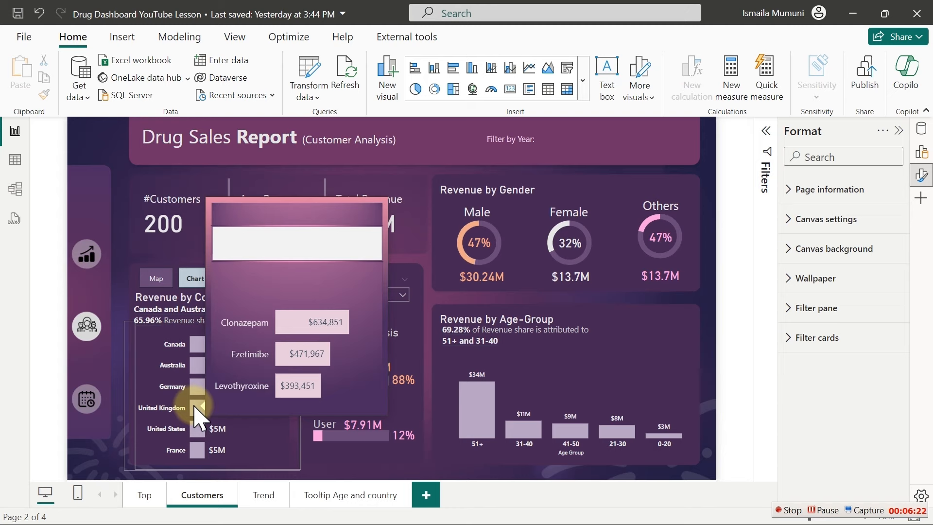
{"action": "mouse_move", "coordinate": [198, 435]}
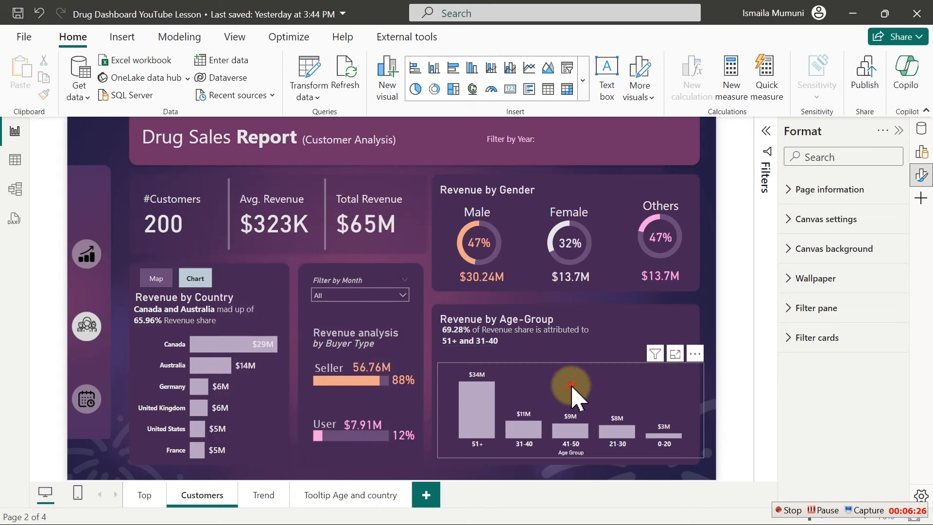
Step: Assign the "Tooltip Age and country" page as the Revenue by Age-Group chart's tooltip and preview it on the 51+ column
{"action": "left_click", "coordinate": [573, 399]}
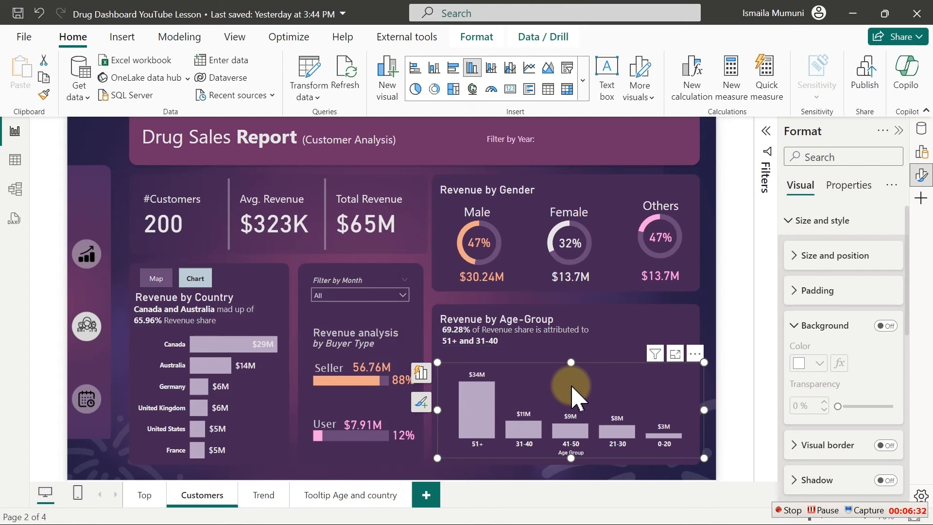
{"action": "left_click", "coordinate": [849, 185]}
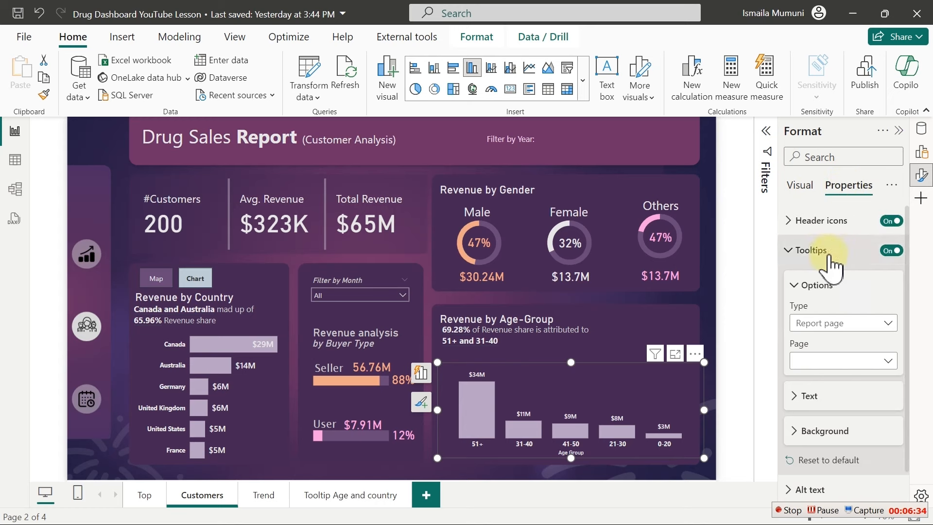
{"action": "left_click", "coordinate": [822, 361]}
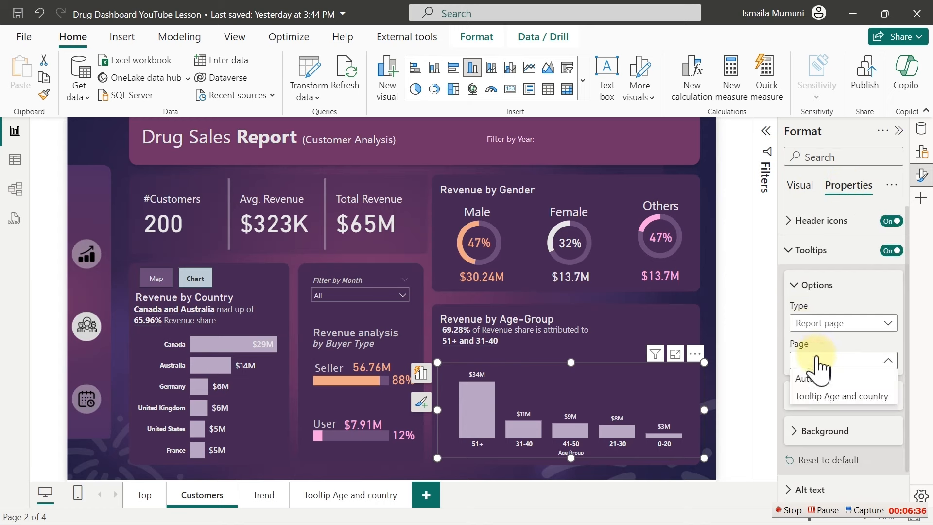
{"action": "left_click", "coordinate": [822, 396]}
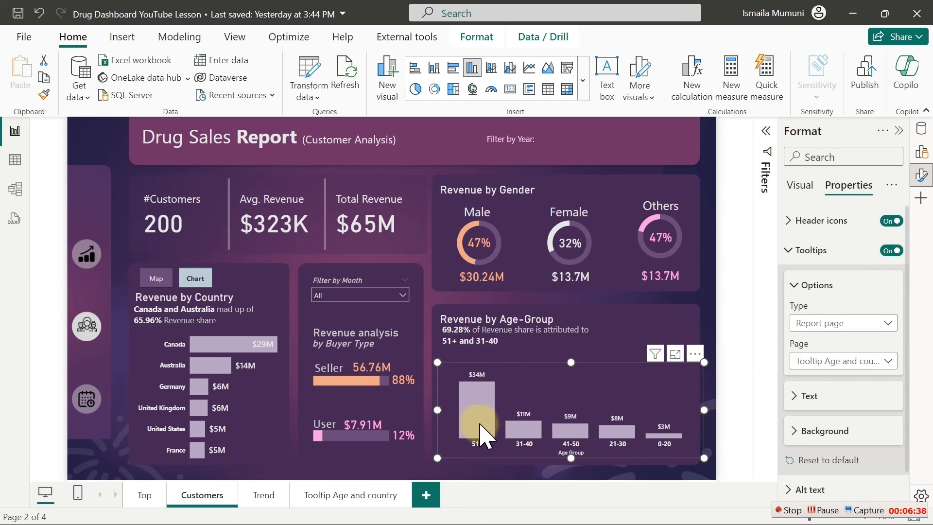
{"action": "mouse_move", "coordinate": [479, 422]}
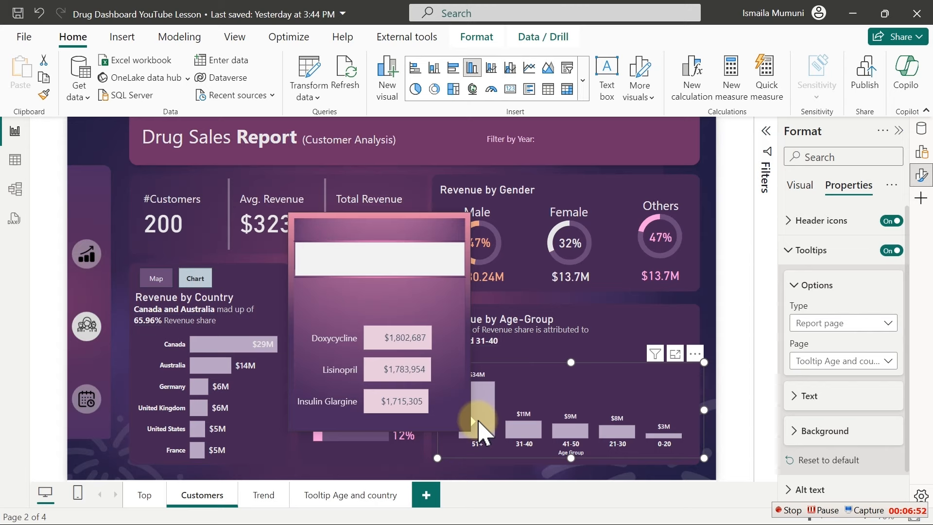
Step: Open the "Tooltip Age and country" page
{"action": "left_click", "coordinate": [377, 505]}
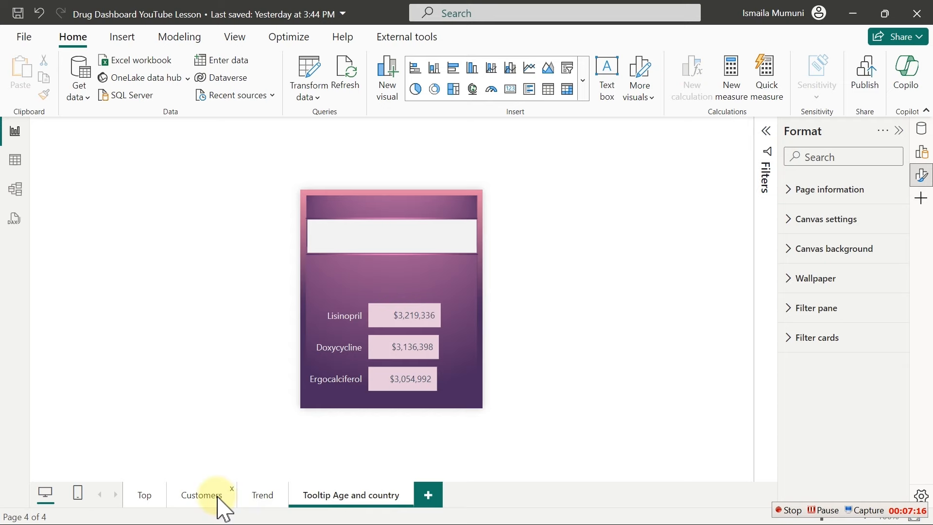
Step: Preview the tooltips on the Customers page over the Revenue by Country bars and the 51+ and 31-40 age-group columns
{"action": "left_click", "coordinate": [201, 494]}
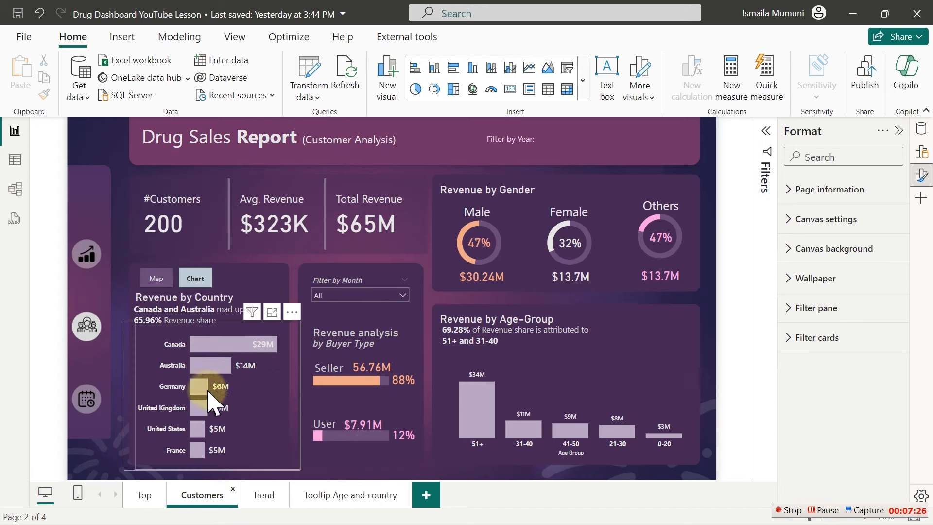
{"action": "mouse_move", "coordinate": [203, 392]}
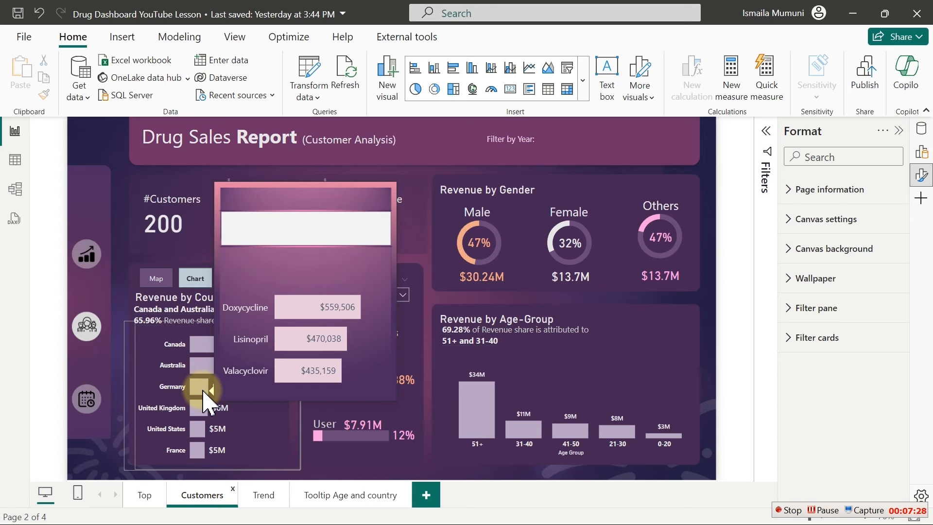
{"action": "mouse_move", "coordinate": [203, 412]}
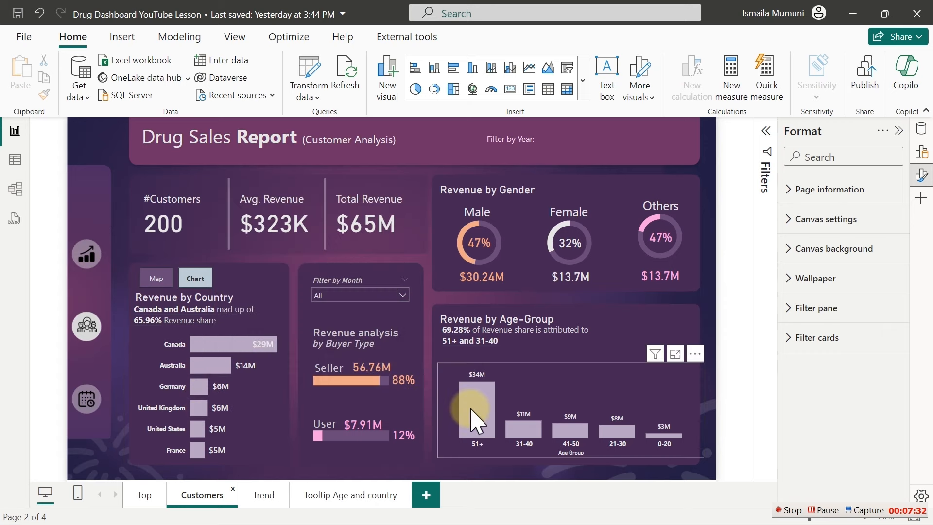
{"action": "mouse_move", "coordinate": [471, 410]}
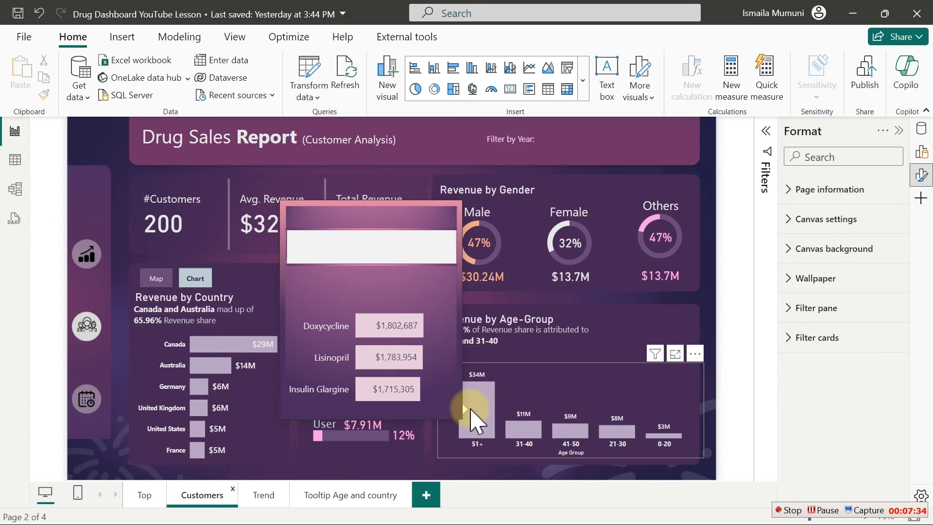
{"action": "mouse_move", "coordinate": [534, 427]}
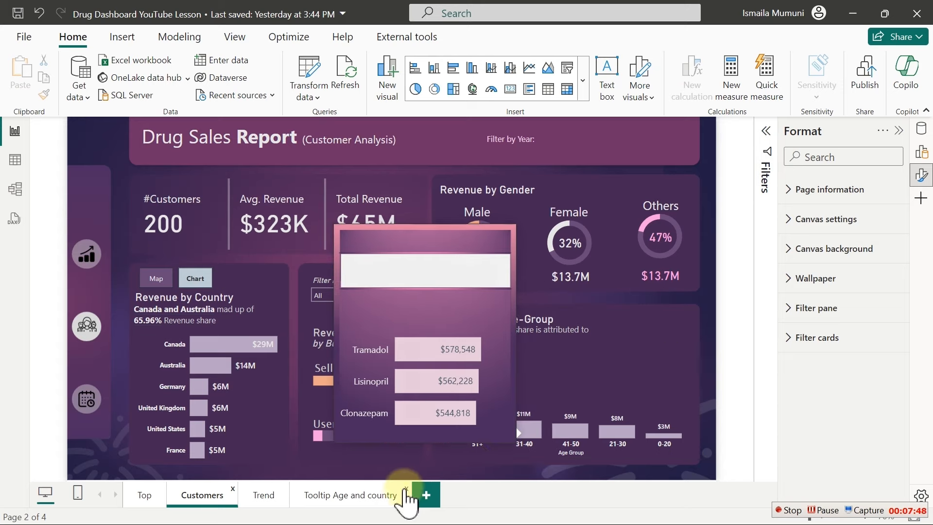
Step: Return to the "Tooltip Age and country" page and start a new measure named "Active Country" in the Calculatiions table
{"action": "left_click", "coordinate": [379, 497]}
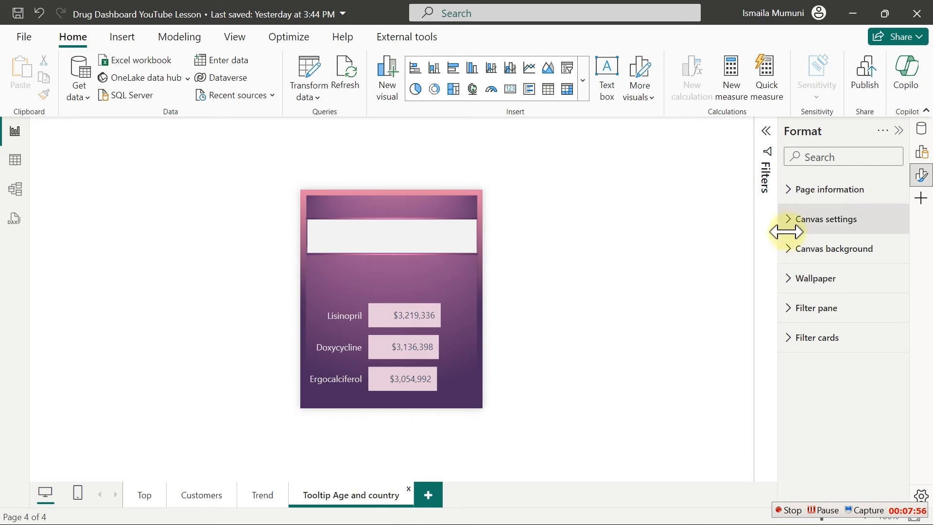
{"action": "left_click", "coordinate": [921, 136]}
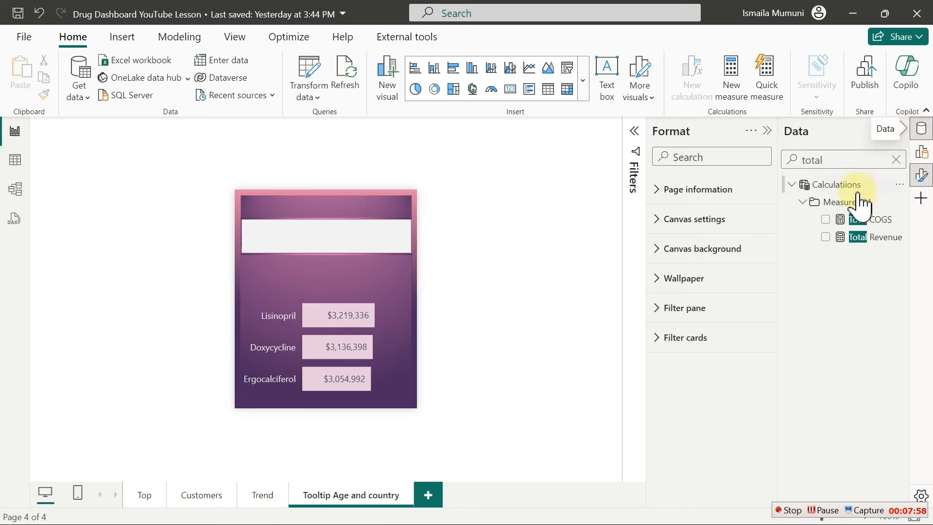
{"action": "left_click", "coordinate": [896, 160]}
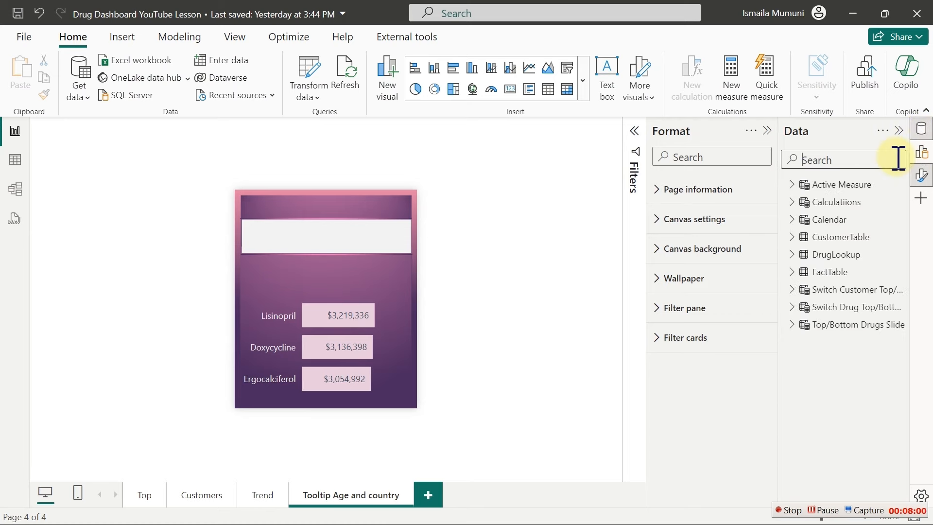
{"action": "left_click", "coordinate": [791, 202]}
{"action": "right_click", "coordinate": [854, 219]}
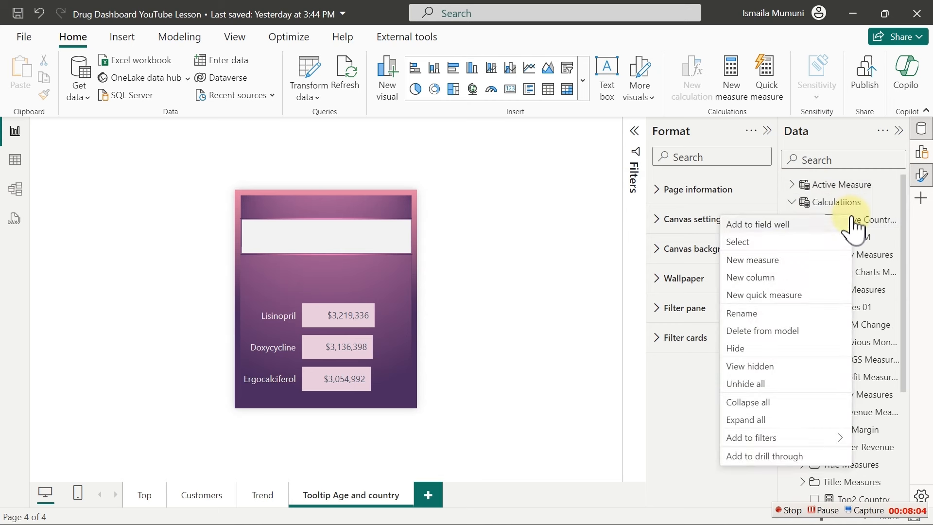
{"action": "left_click", "coordinate": [757, 263]}
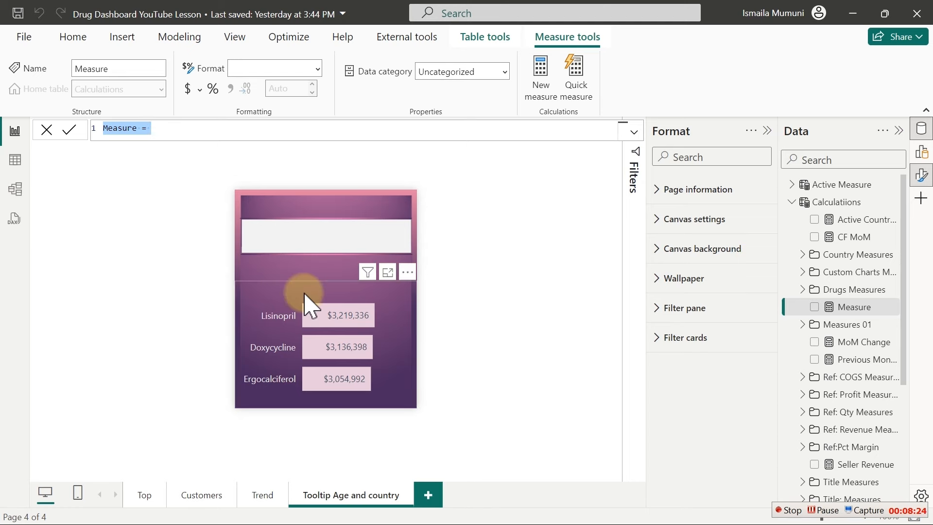
{"action": "key", "text": "ctrl+plus"}
{"action": "key", "text": "ctrl+plus"}
{"action": "key", "text": "ctrl+plus"}
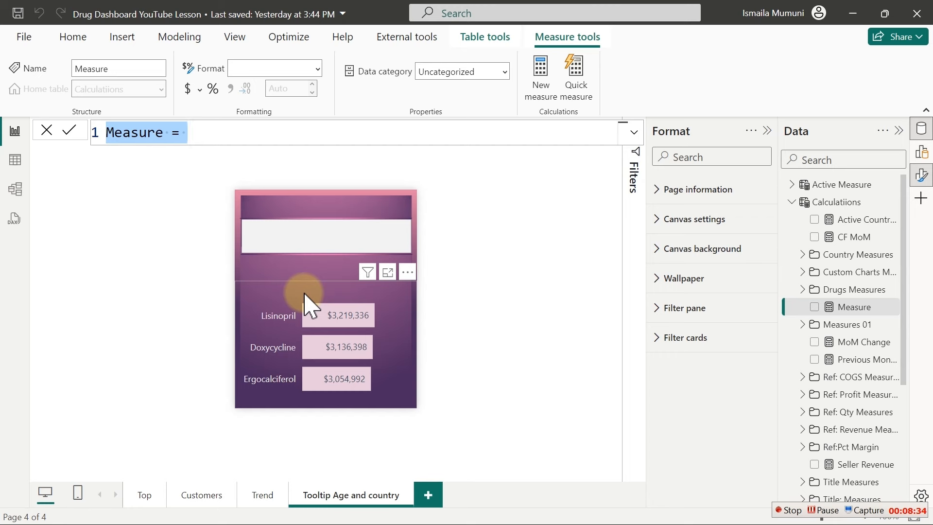
{"action": "type", "text": "Activ"}
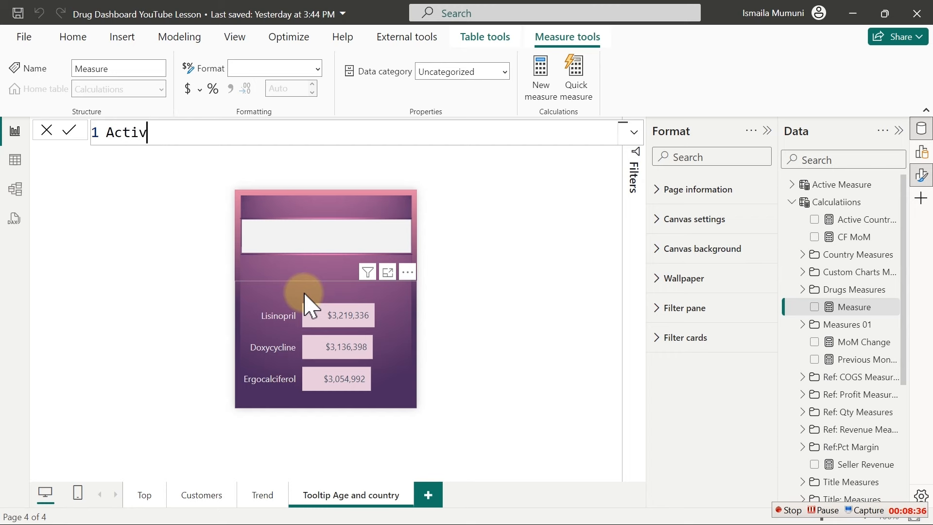
{"action": "type", "text": "e Country ="}
{"action": "key", "text": "shift+Return"}
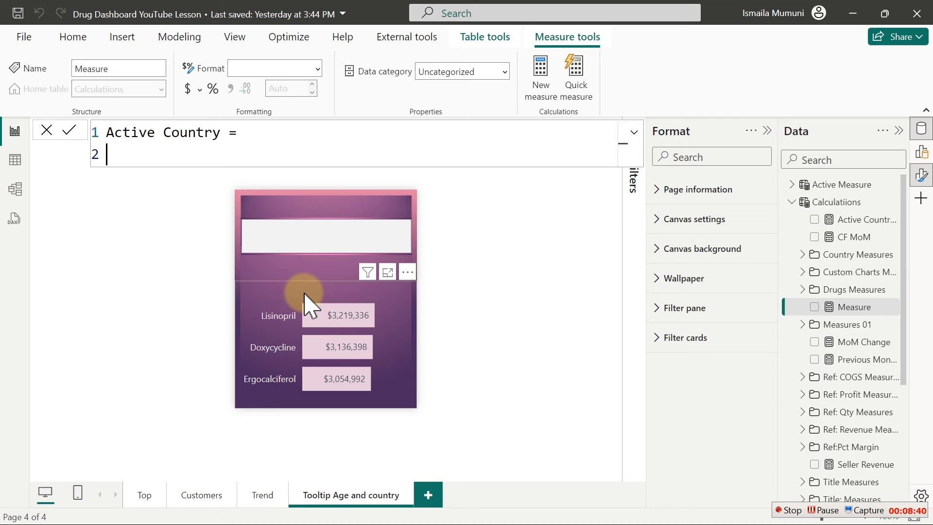
Step: Define the measure's variable _country as SELECTEDVALUE(CustomerTable[Country])
{"action": "key", "text": "Tab"}
{"action": "type", "text": "var"}
{"action": "key", "text": "Tab"}
{"action": "type", "text": "_count"}
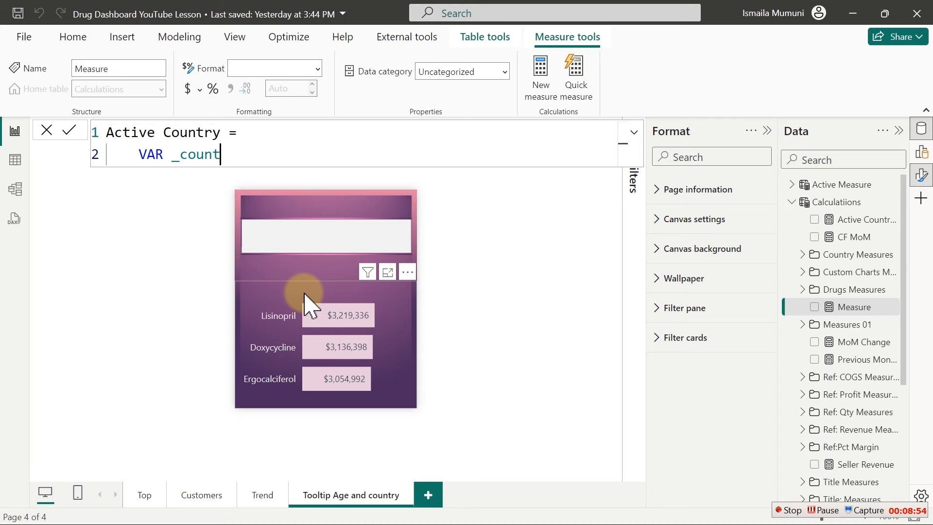
{"action": "type", "text": "ry = selectedv"}
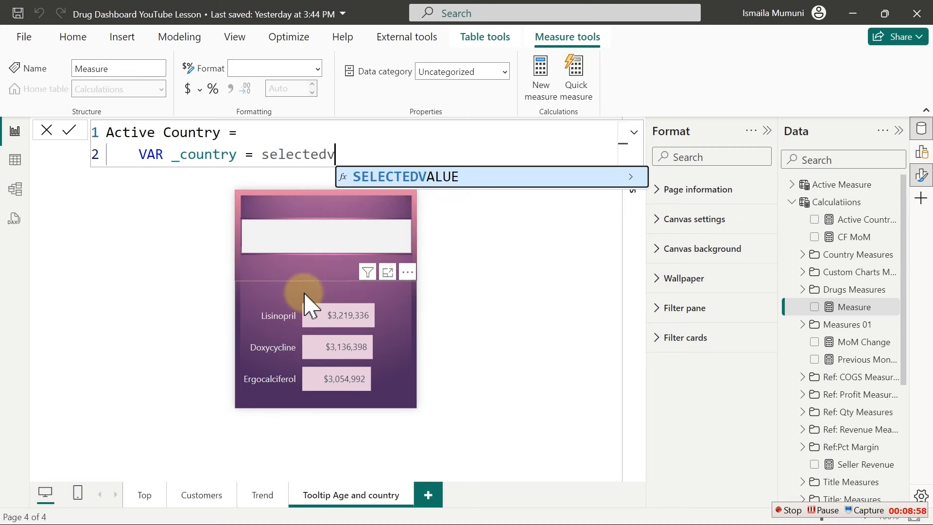
{"action": "key", "text": "Tab"}
{"action": "type", "text": "coun"}
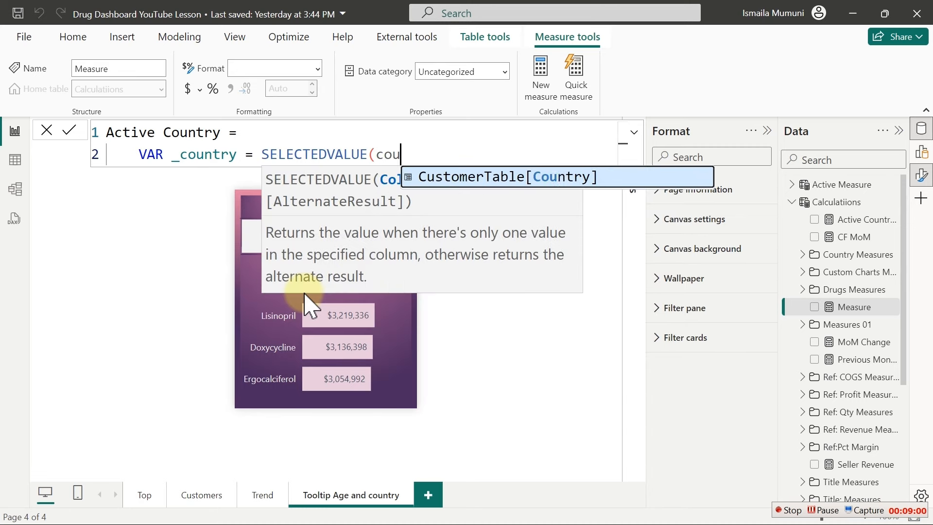
{"action": "key", "text": "Tab"}
{"action": "type", "text": ")"}
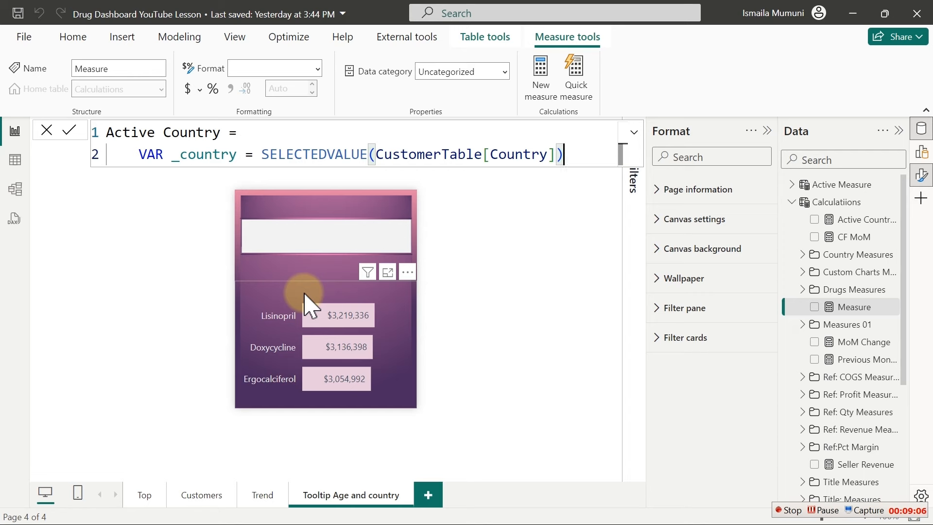
Step: Add a second variable _AgeGroup to the measure, defined as SELECTEDVALUE(CustomerTable[Age Group])
{"action": "key", "text": "Return"}
{"action": "type", "text": "var"}
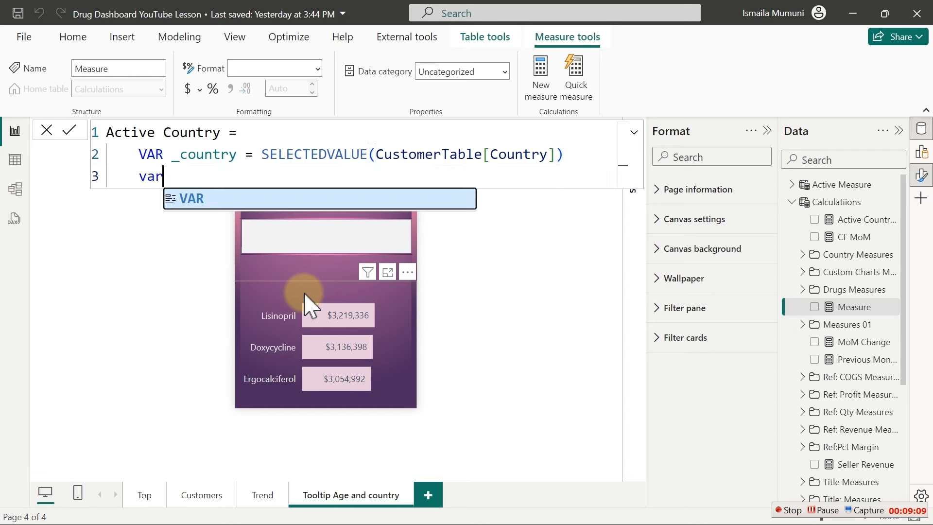
{"action": "key", "text": "Tab"}
{"action": "type", "text": "_"}
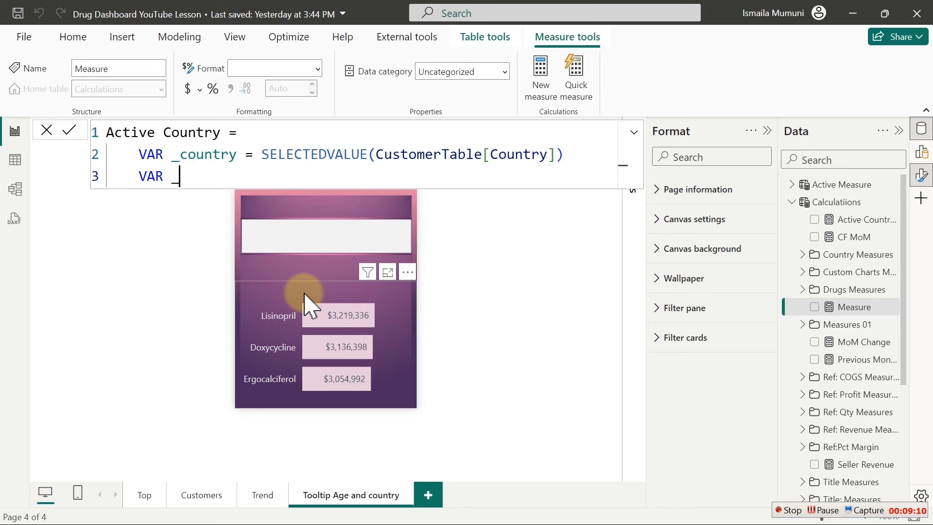
{"action": "type", "text": "AgeGroup ="}
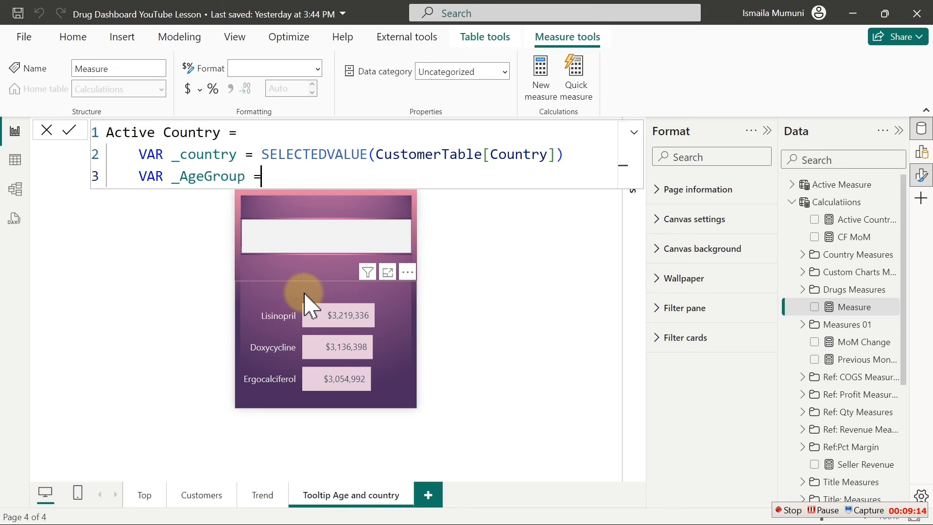
{"action": "type", "text": " sele"}
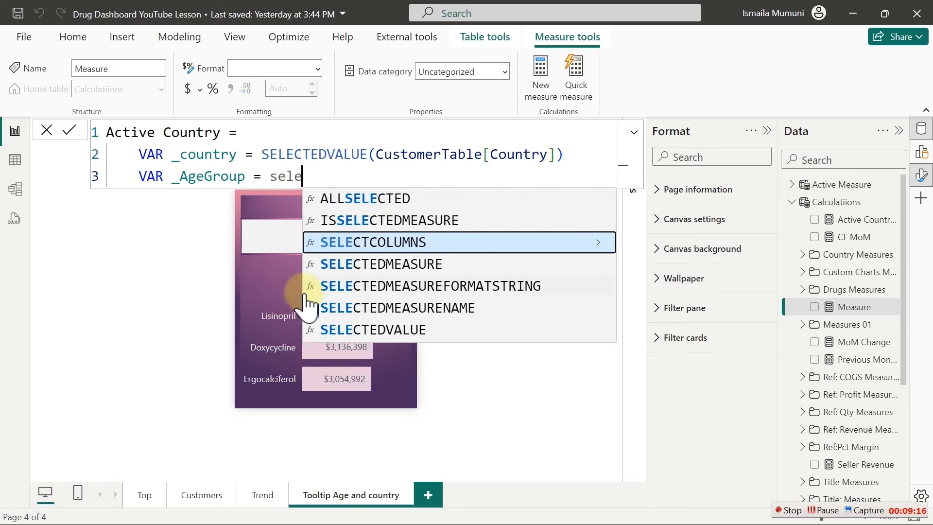
{"action": "type", "text": "ctedv"}
{"action": "key", "text": "Tab"}
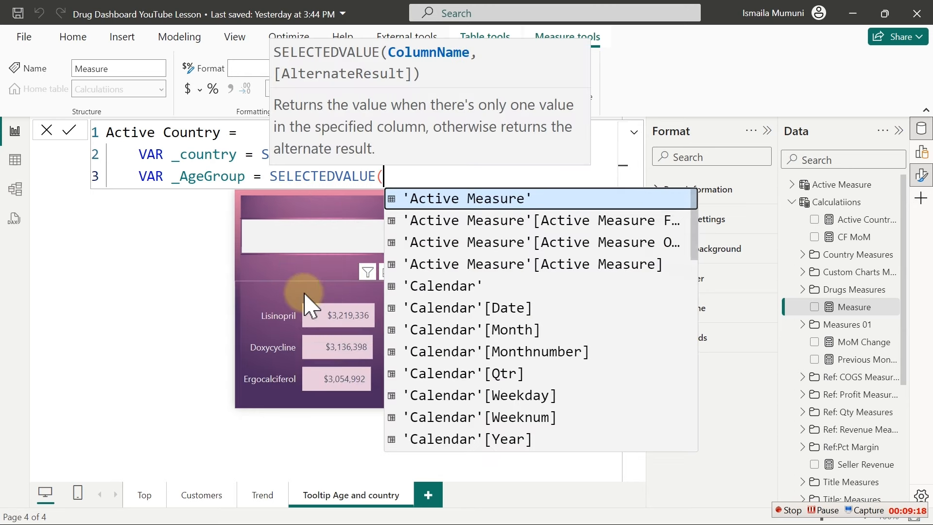
{"action": "type", "text": "age"}
{"action": "key", "text": "Up"}
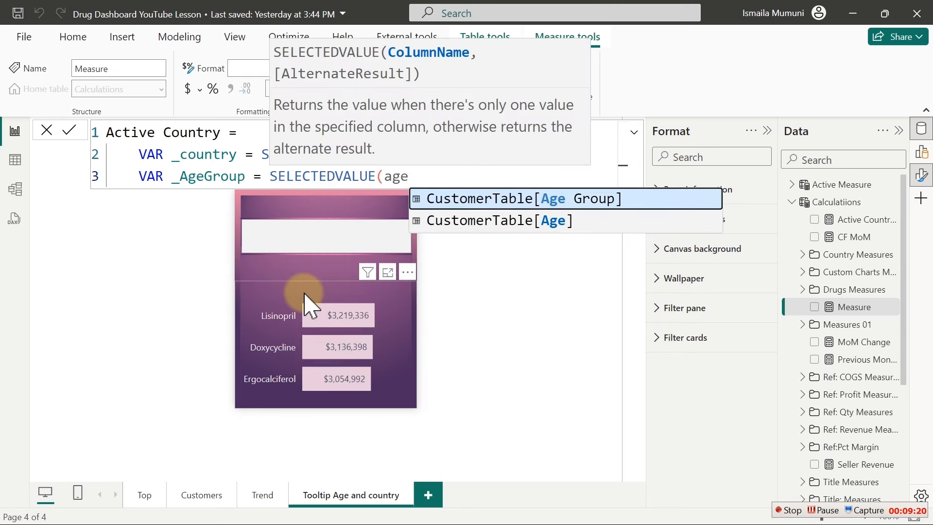
{"action": "key", "text": "Tab"}
{"action": "type", "text": ")"}
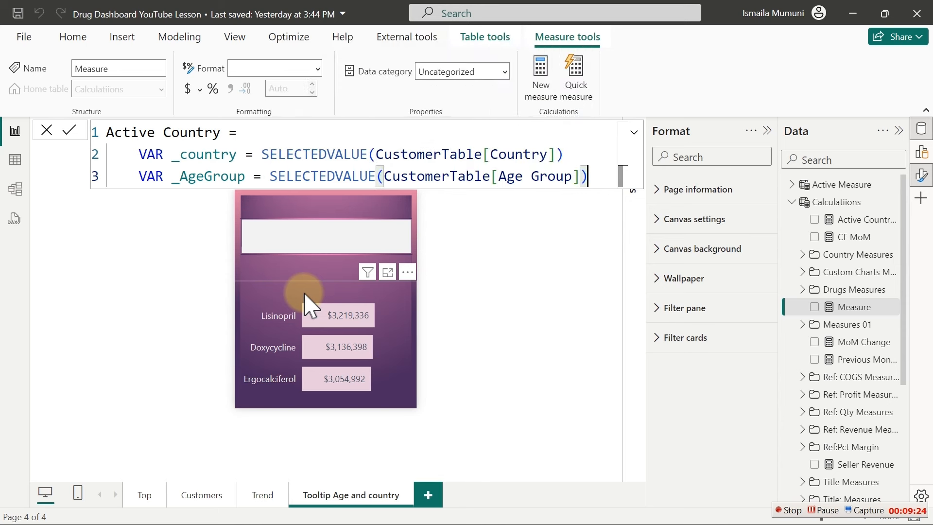
Step: Add a RETURN clause to the measure and begin an IF that tests _country=BLANK()
{"action": "key", "text": "shift+Return"}
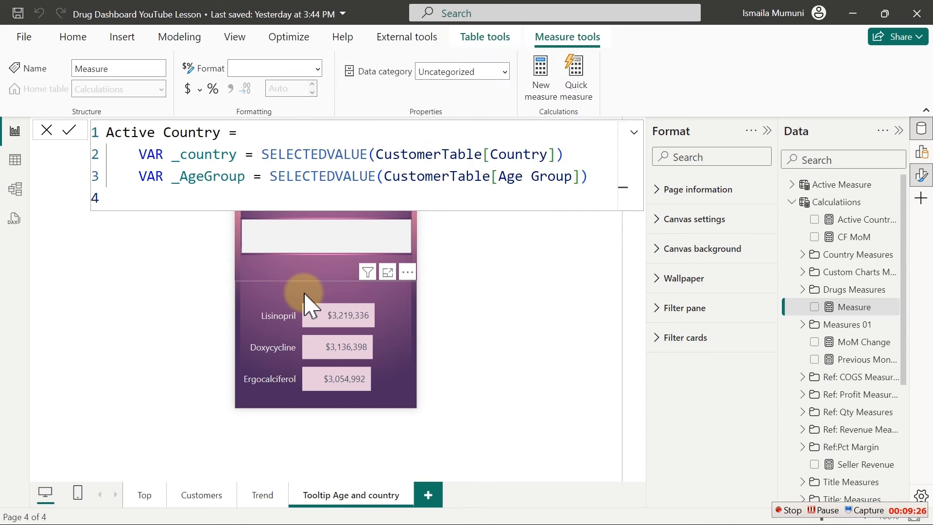
{"action": "type", "text": "ret"}
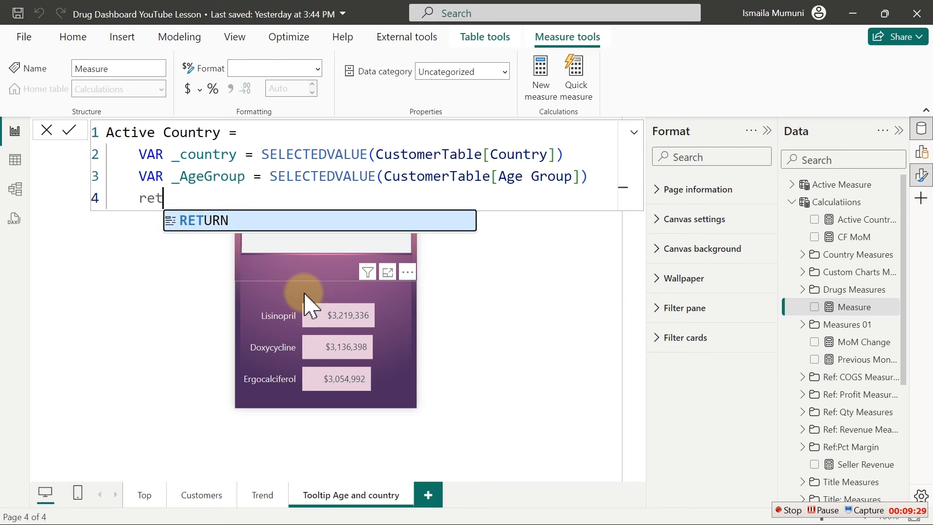
{"action": "key", "text": "Tab"}
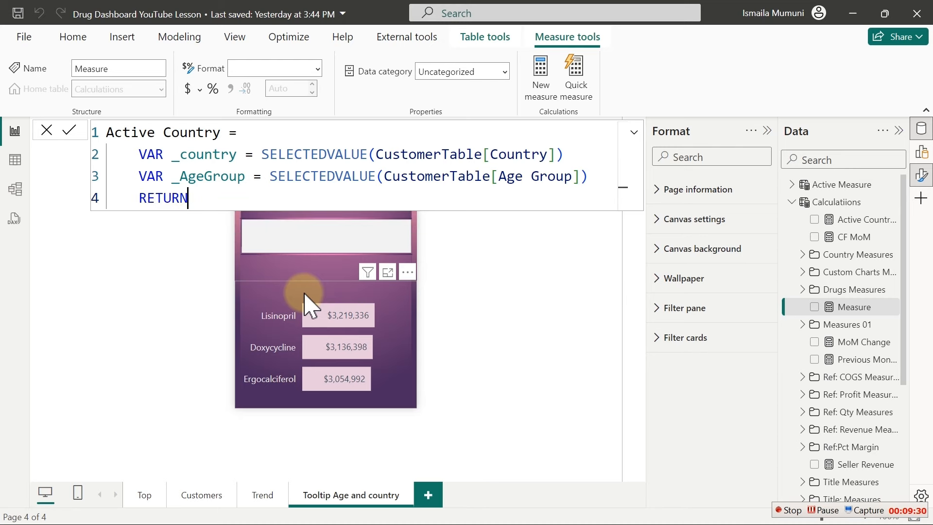
{"action": "key", "text": "shift+Return"}
{"action": "type", "text": "if"}
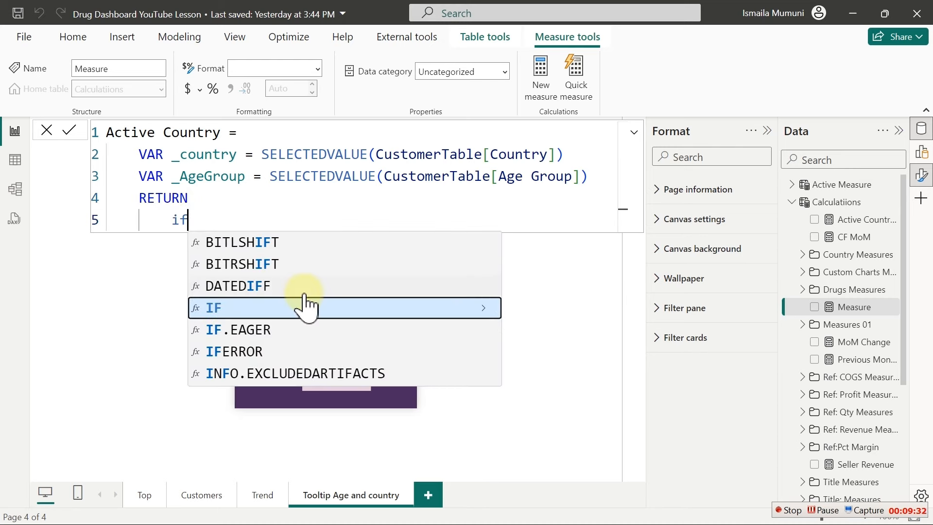
{"action": "key", "text": "Tab"}
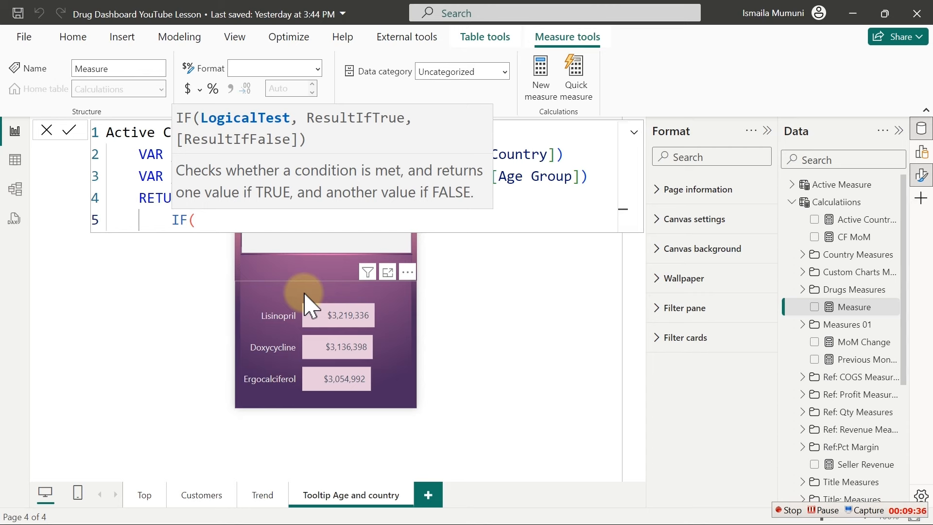
{"action": "type", "text": "_"}
{"action": "key", "text": "Down"}
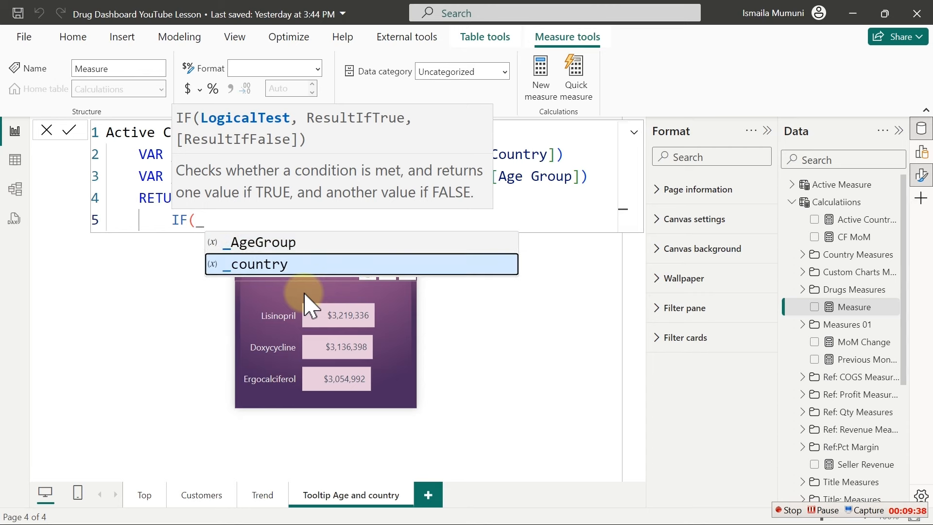
{"action": "key", "text": "Tab"}
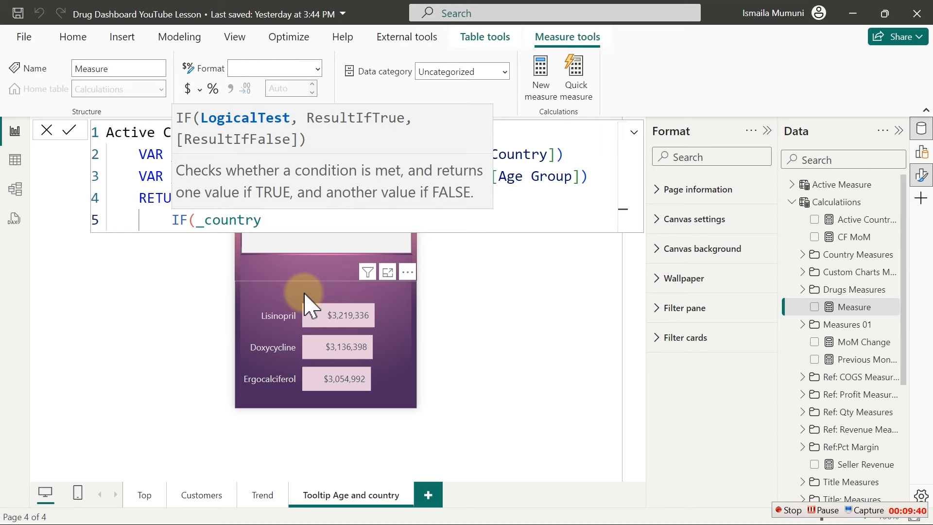
{"action": "type", "text": "=bl"}
{"action": "key", "text": "Tab"}
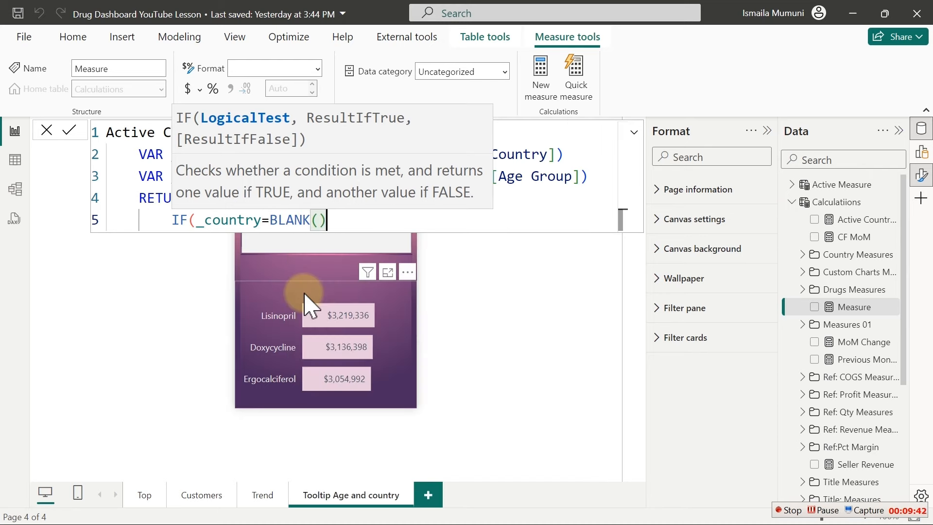
Step: Complete the IF to give _AgeGroup when true and _country otherwise, and commit the measure
{"action": "type", "text": ","}
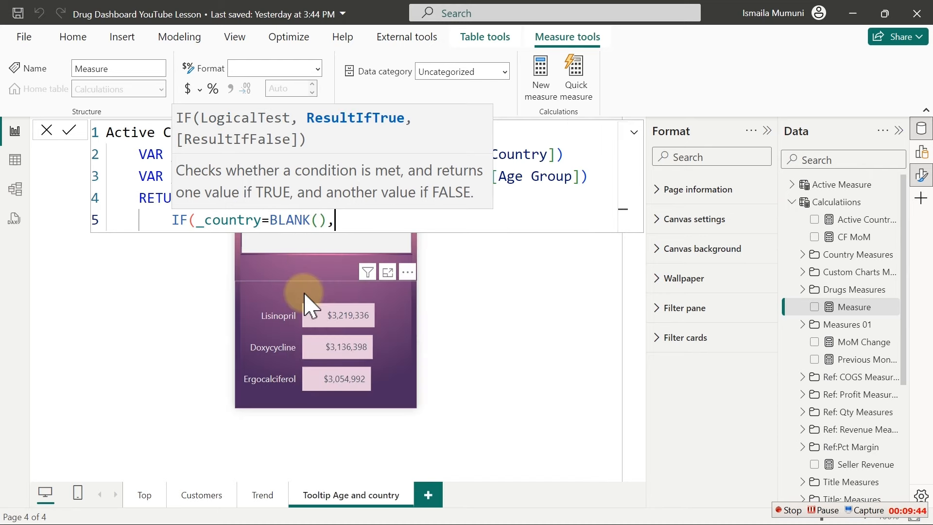
{"action": "type", "text": "_"}
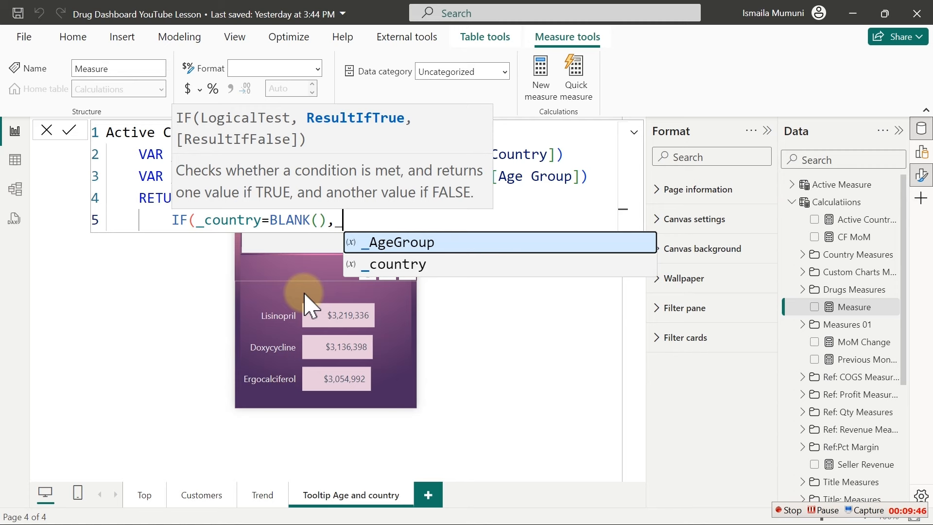
{"action": "key", "text": "Tab"}
{"action": "type", "text": ","}
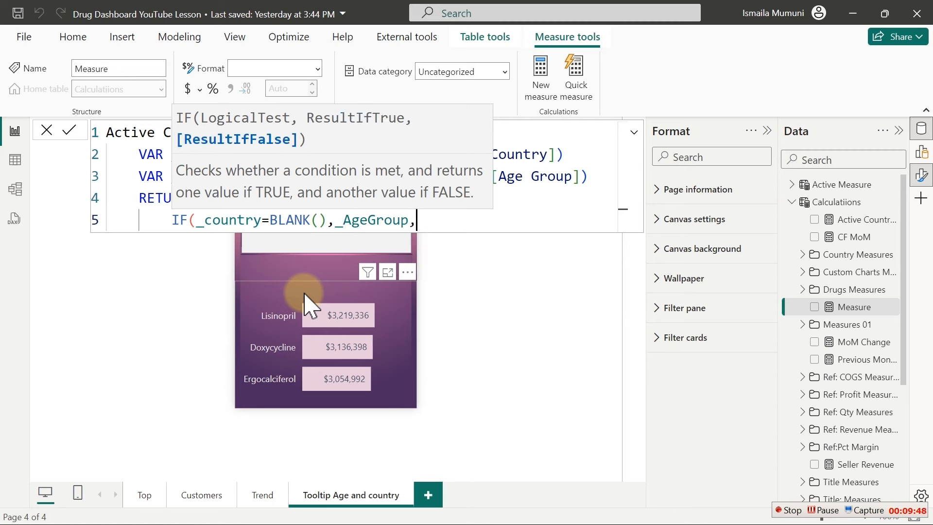
{"action": "type", "text": "_"}
{"action": "key", "text": "Down"}
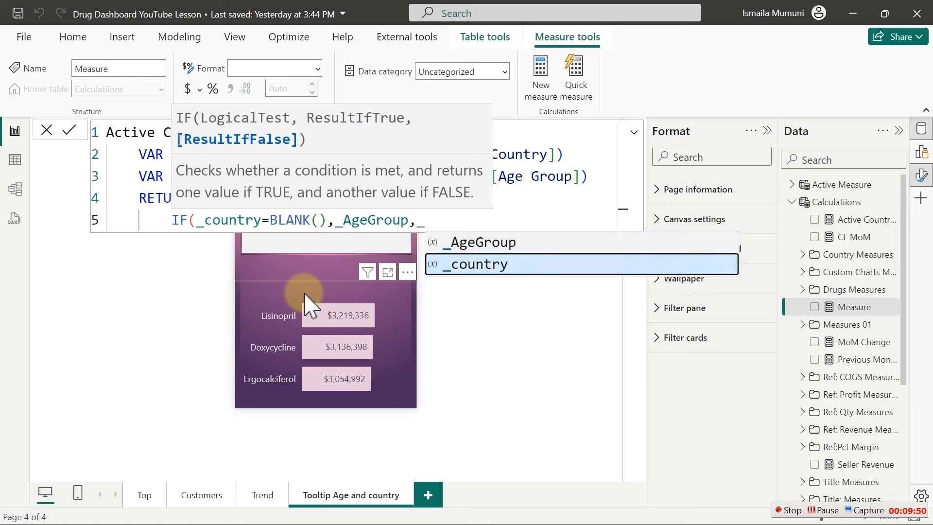
{"action": "key", "text": "Tab"}
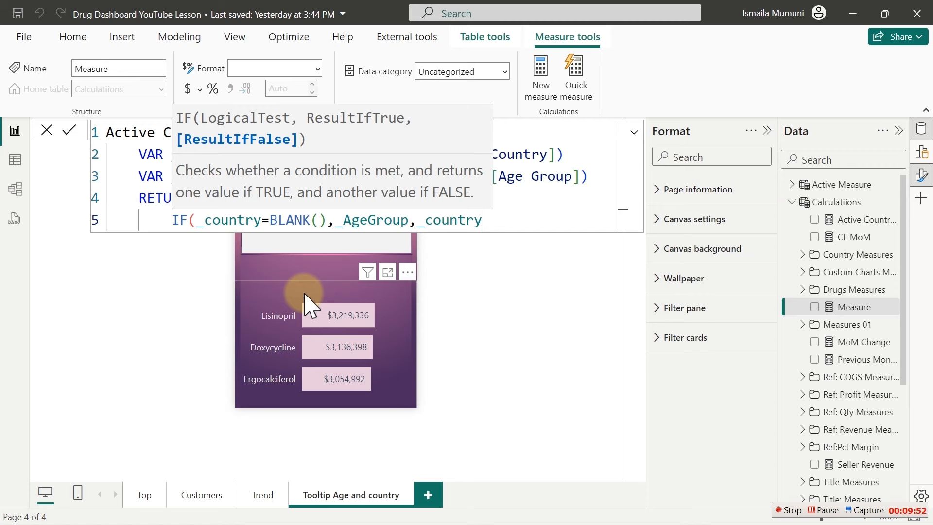
{"action": "type", "text": ")"}
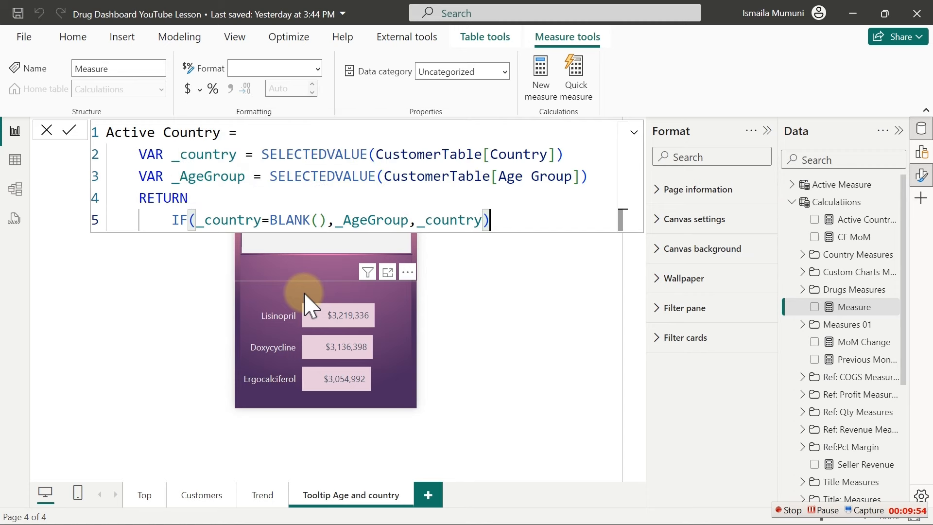
{"action": "left_click", "coordinate": [305, 294]}
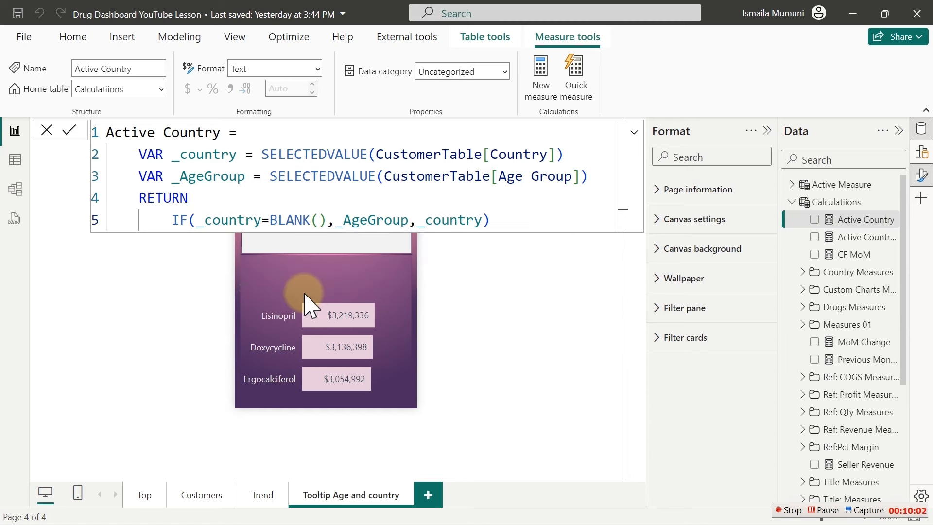
{"action": "left_click", "coordinate": [340, 271]}
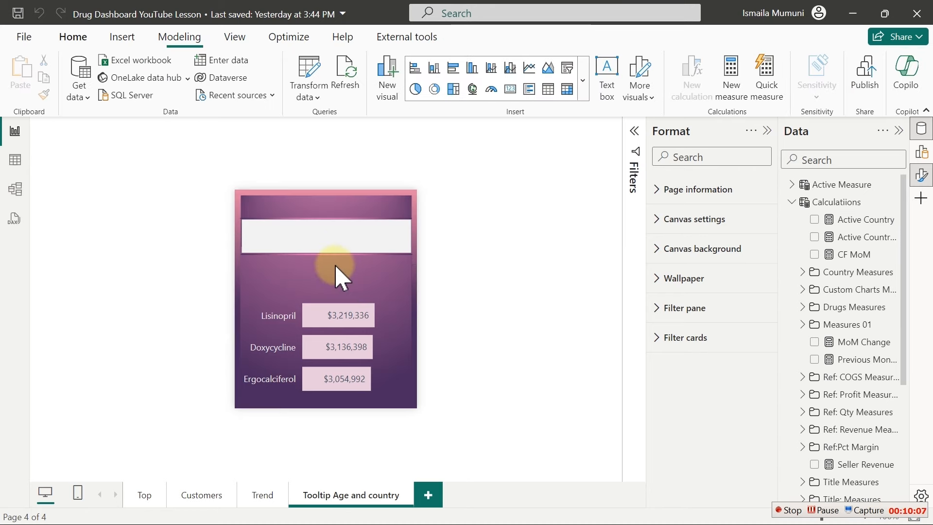
Step: Add a card showing Active Country, shrink it and place it between the pale header bar and the drug bars
{"action": "left_click", "coordinate": [815, 220]}
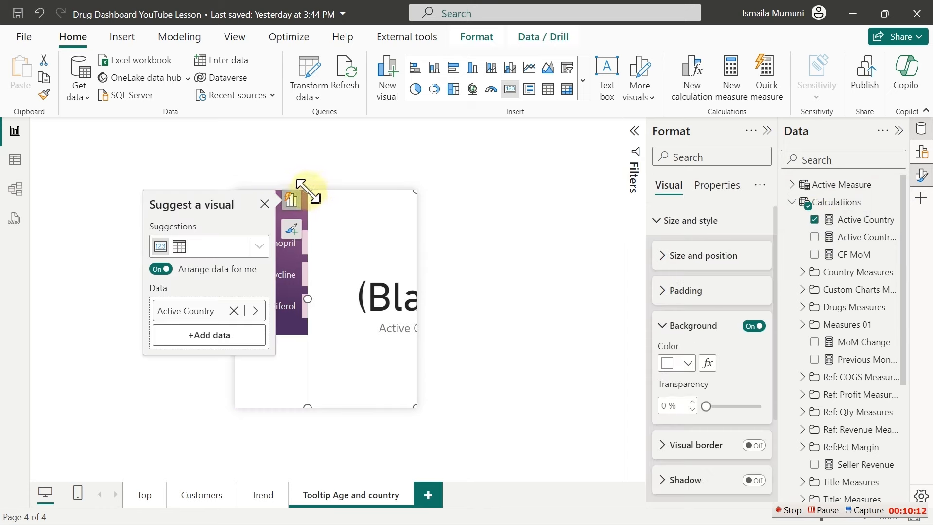
{"action": "left_click_drag", "start_coordinate": [307, 191], "coordinate": [278, 369]}
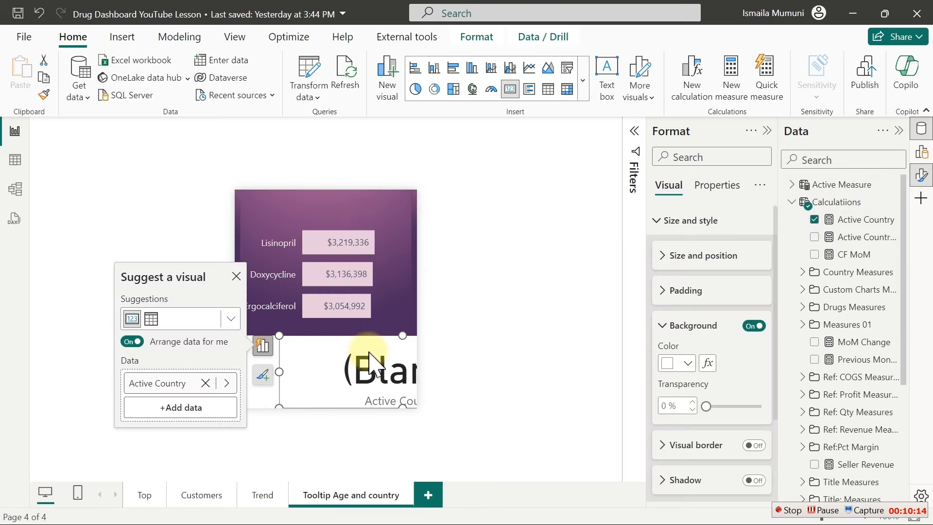
{"action": "left_click_drag", "start_coordinate": [368, 353], "coordinate": [304, 220]}
{"action": "left_click", "coordinate": [325, 313]}
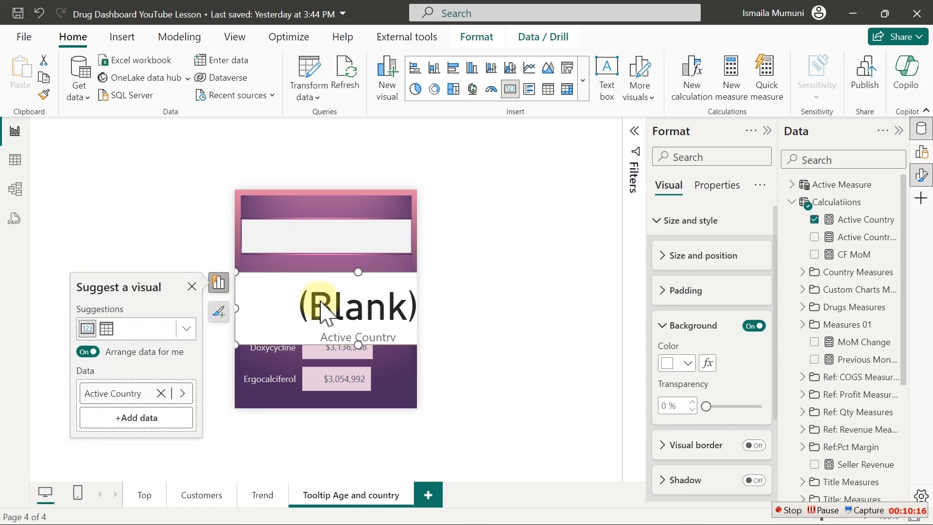
{"action": "left_click_drag", "start_coordinate": [291, 298], "coordinate": [298, 257]}
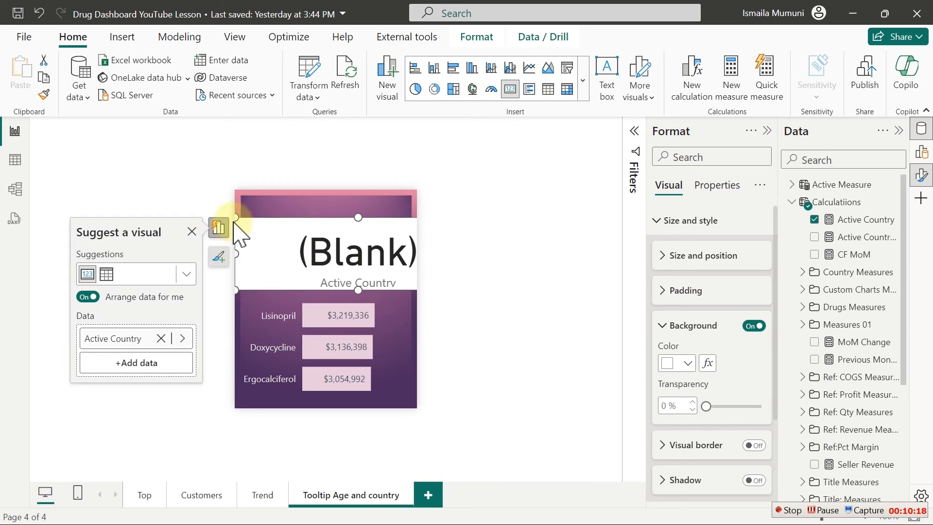
{"action": "left_click_drag", "start_coordinate": [236, 218], "coordinate": [271, 252]}
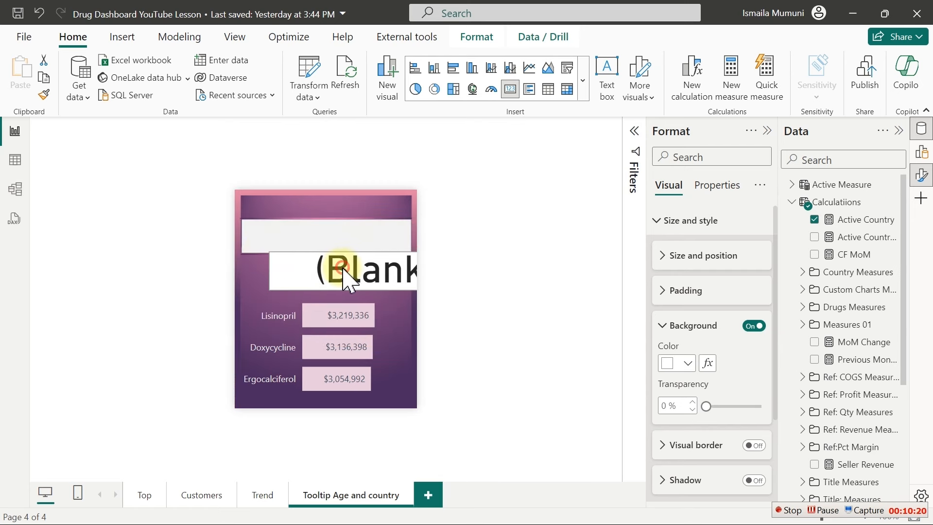
{"action": "left_click_drag", "start_coordinate": [344, 268], "coordinate": [283, 271]}
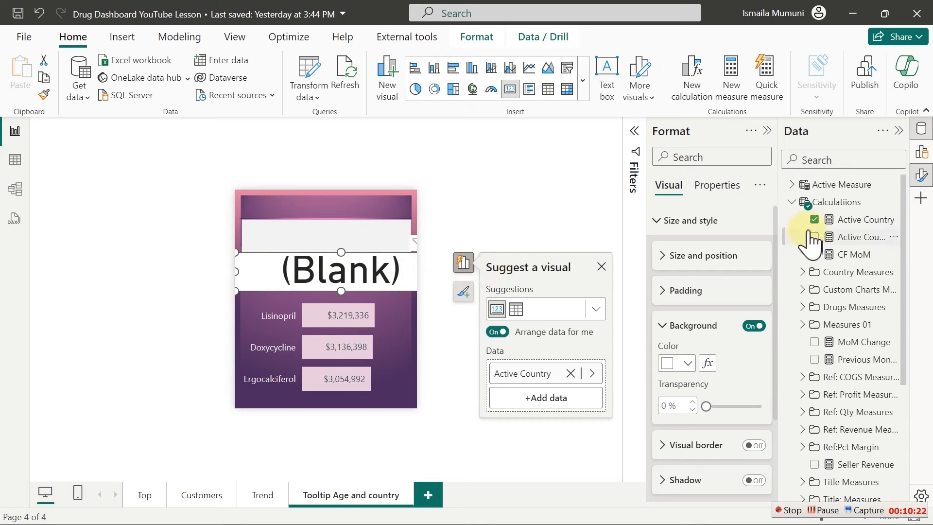
Step: Set the card's callout value font size to 20 and turn off its category label
{"action": "left_click", "coordinate": [668, 222]}
{"action": "left_click", "coordinate": [673, 281]}
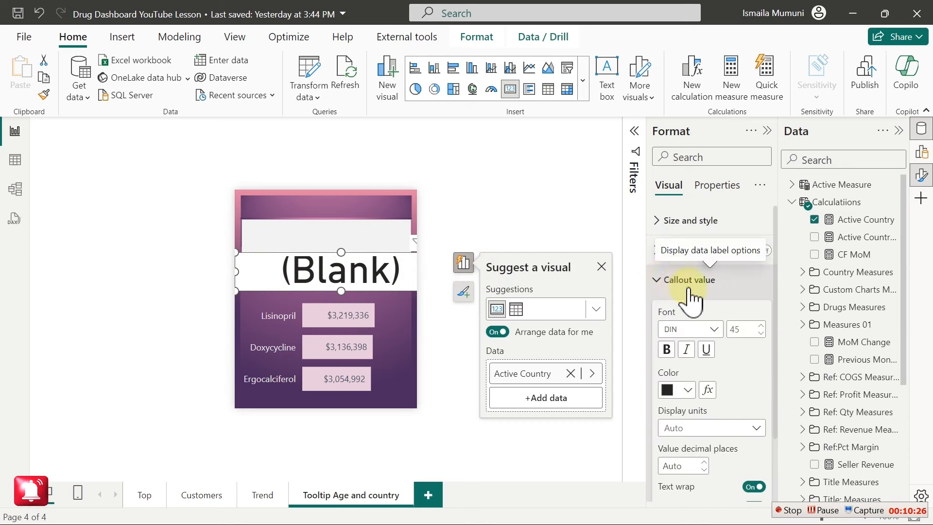
{"action": "double_click", "coordinate": [748, 331]}
{"action": "type", "text": "20"}
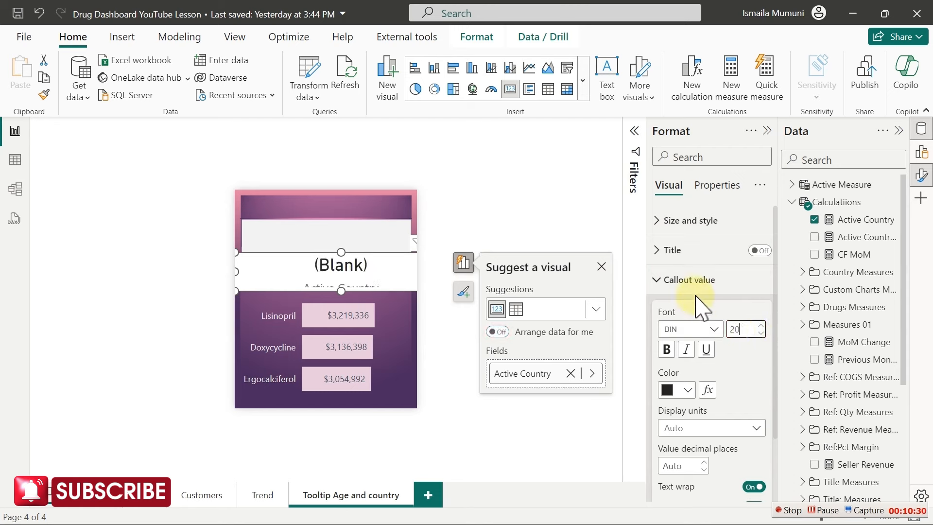
{"action": "left_click", "coordinate": [688, 280]}
{"action": "left_click", "coordinate": [761, 314]}
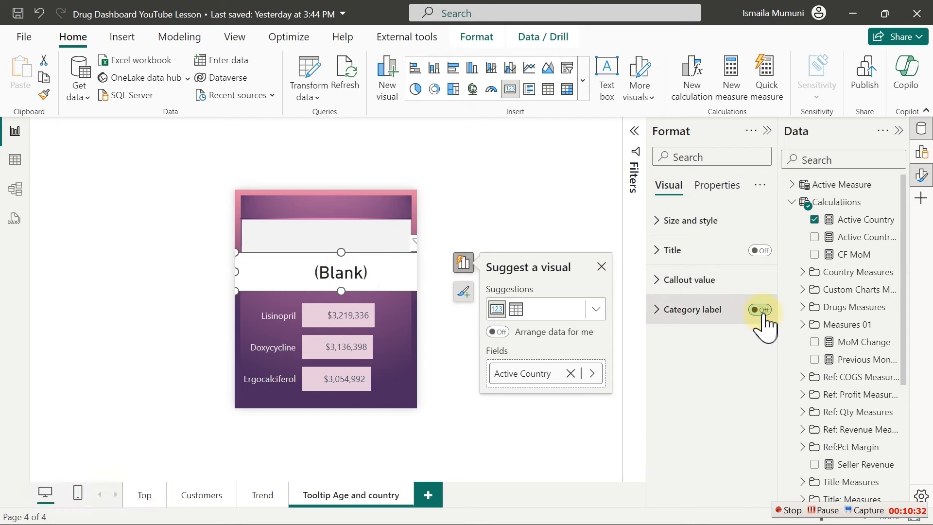
Step: Preview the tooltips on the Customers page over the France, United States and United Kingdom bars and the 51+ and 31-40 columns
{"action": "left_click", "coordinate": [194, 496]}
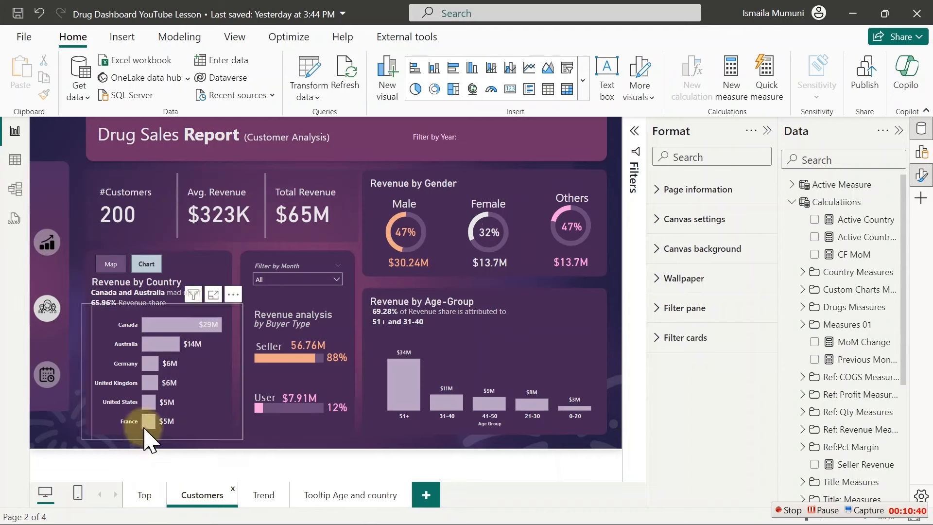
{"action": "mouse_move", "coordinate": [149, 421]}
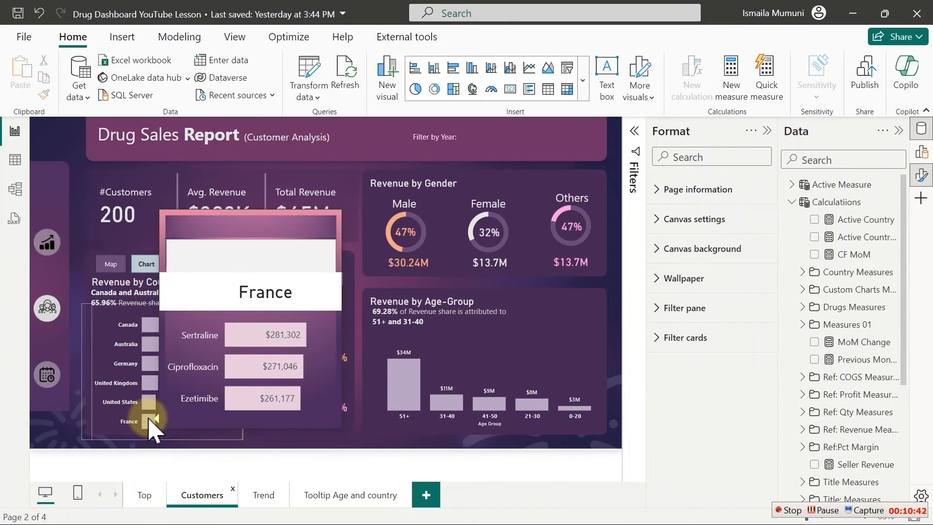
{"action": "mouse_move", "coordinate": [152, 402]}
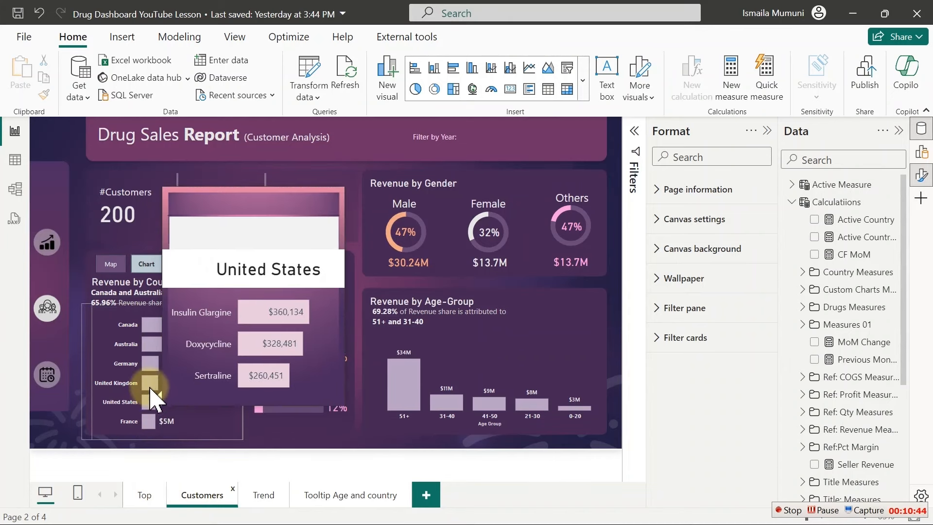
{"action": "mouse_move", "coordinate": [150, 384]}
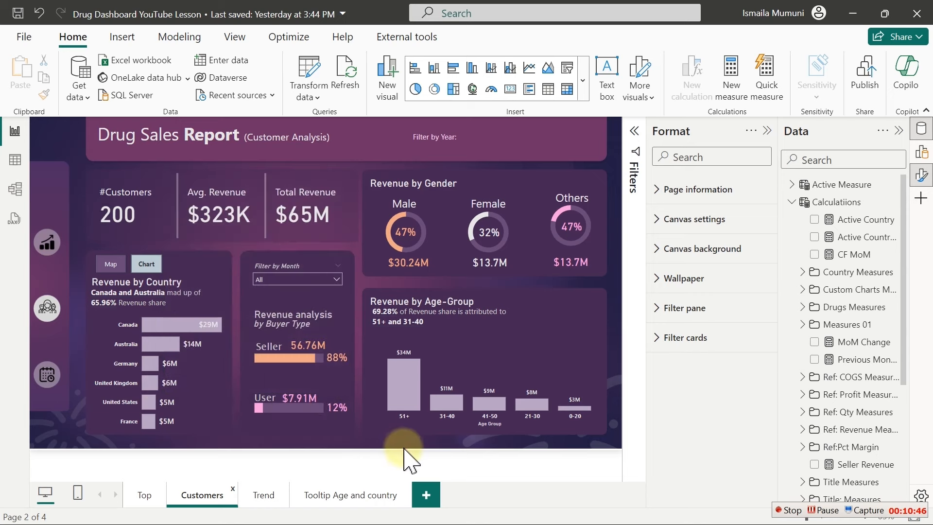
{"action": "mouse_move", "coordinate": [408, 396]}
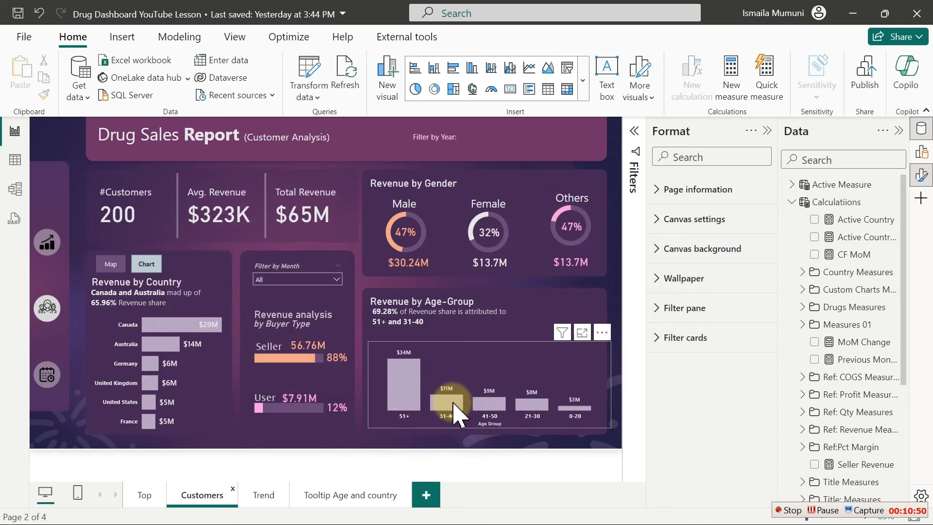
{"action": "mouse_move", "coordinate": [453, 404]}
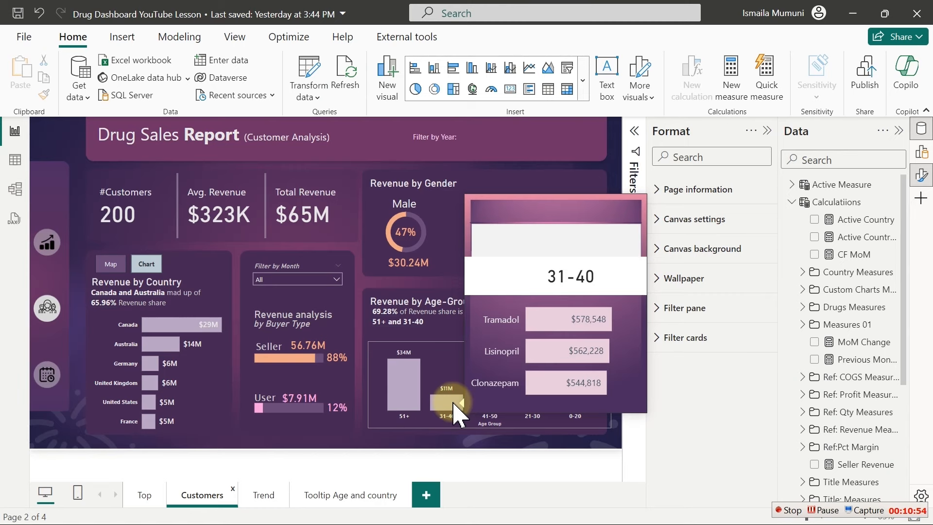
Step: Return to the "Tooltip Age and country" page and delete the Active Country card
{"action": "left_click", "coordinate": [354, 496]}
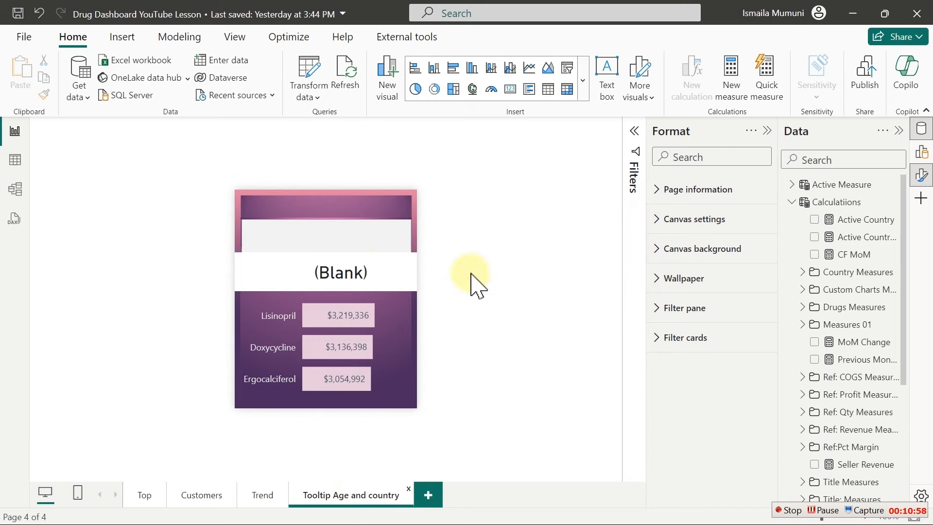
{"action": "left_click", "coordinate": [323, 279]}
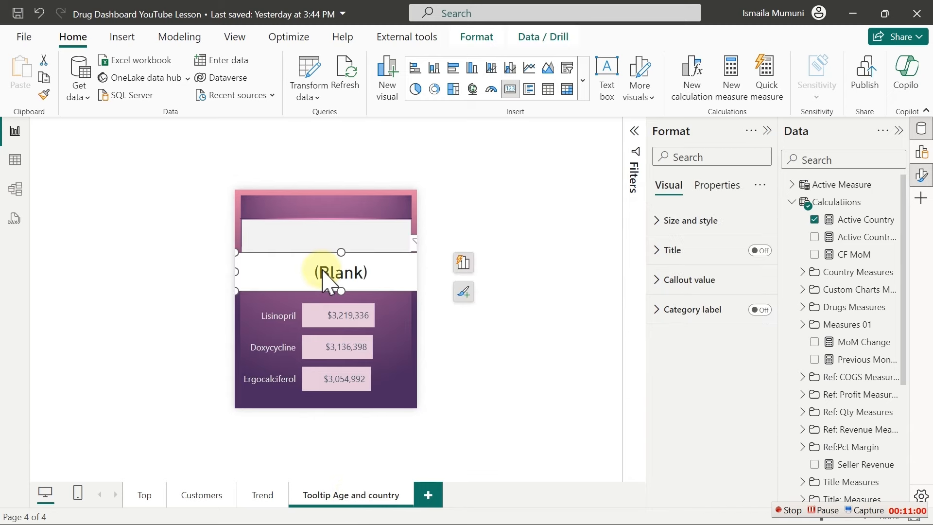
{"action": "key", "text": "Delete"}
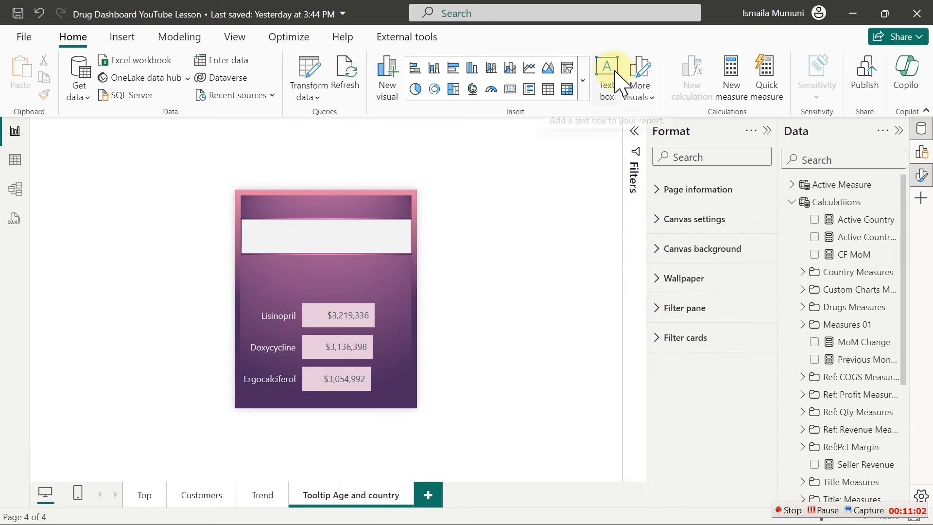
Step: Insert a text box on the tooltip page, shrink it and move it up over the pale header bar
{"action": "left_click", "coordinate": [609, 71]}
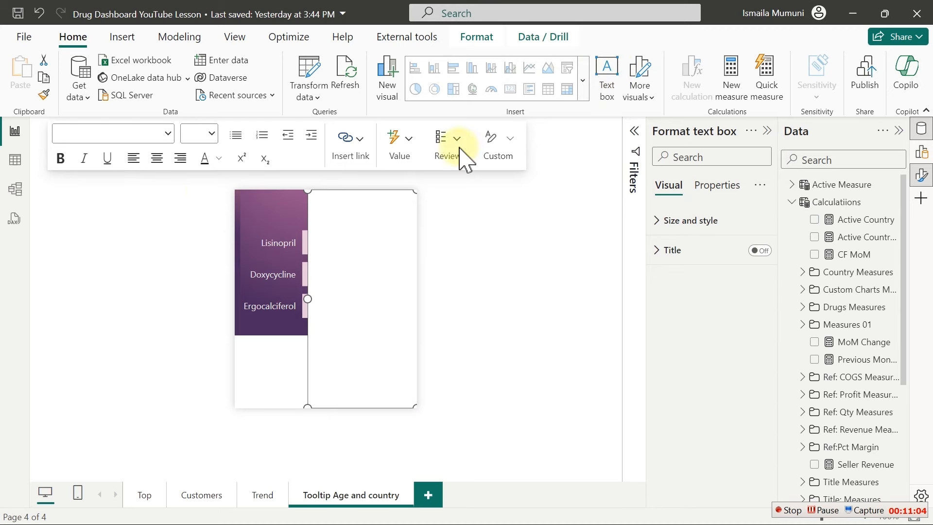
{"action": "left_click_drag", "start_coordinate": [308, 191], "coordinate": [273, 368]}
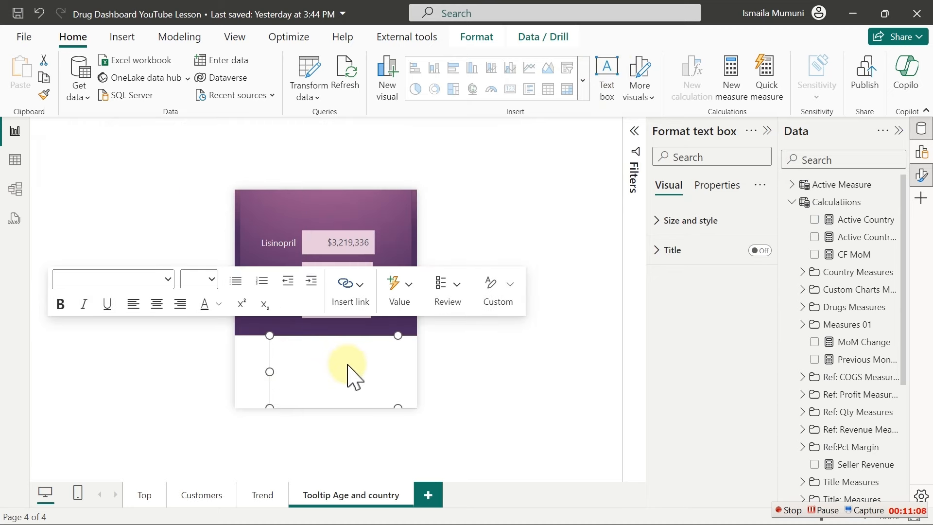
{"action": "left_click", "coordinate": [358, 375]}
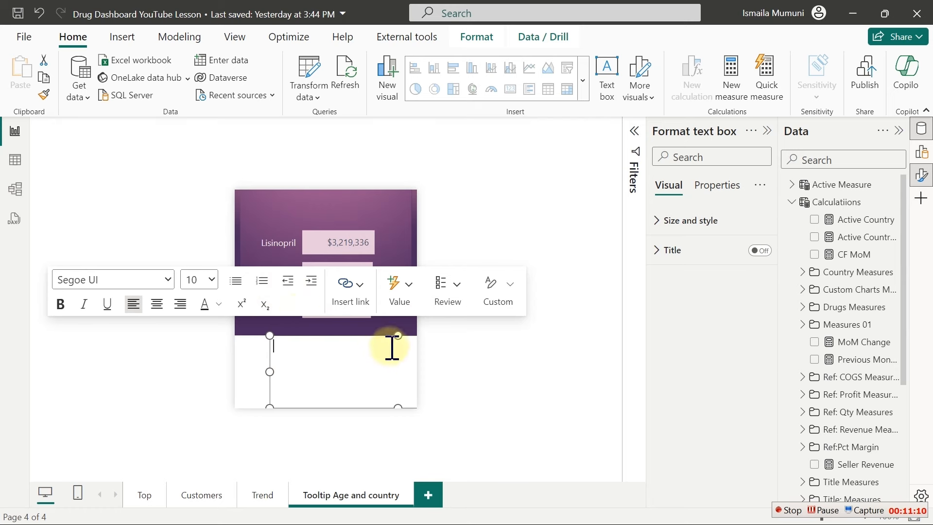
{"action": "left_click_drag", "start_coordinate": [269, 334], "coordinate": [365, 402]}
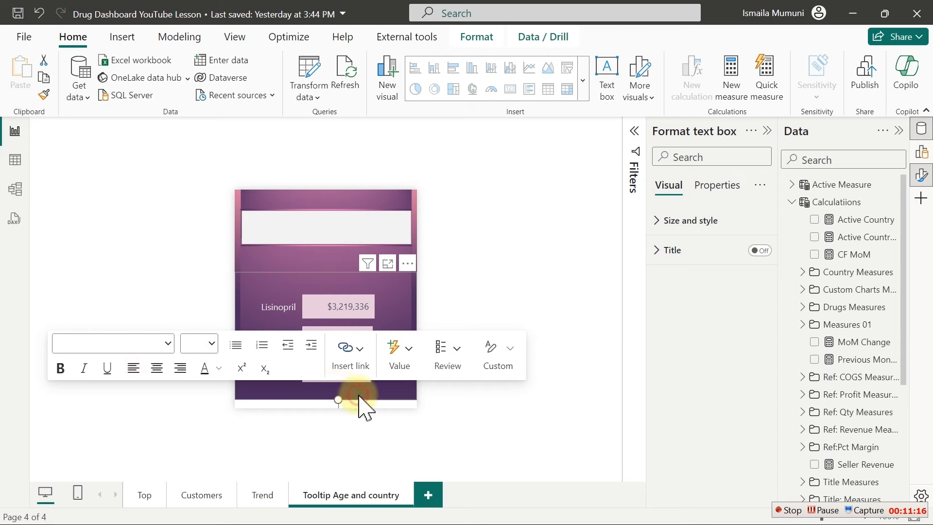
{"action": "left_click", "coordinate": [365, 406]}
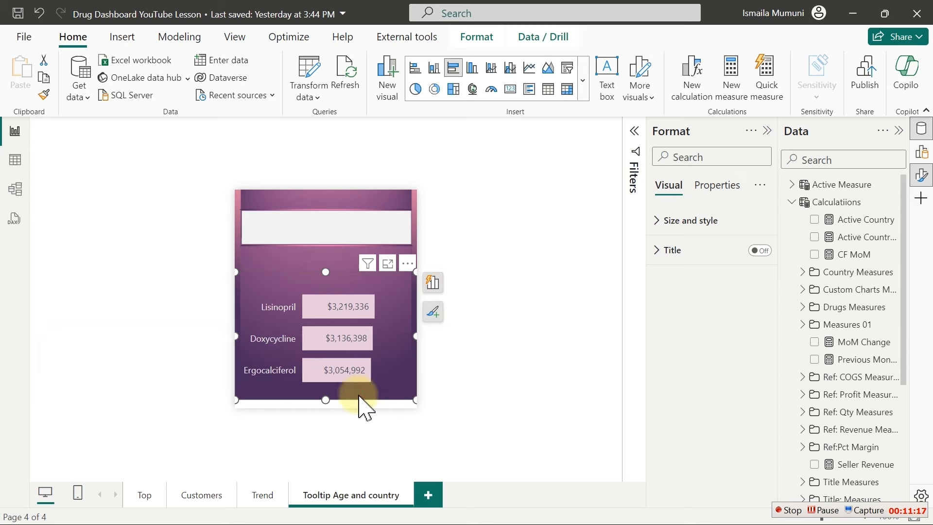
{"action": "left_click", "coordinate": [309, 248]}
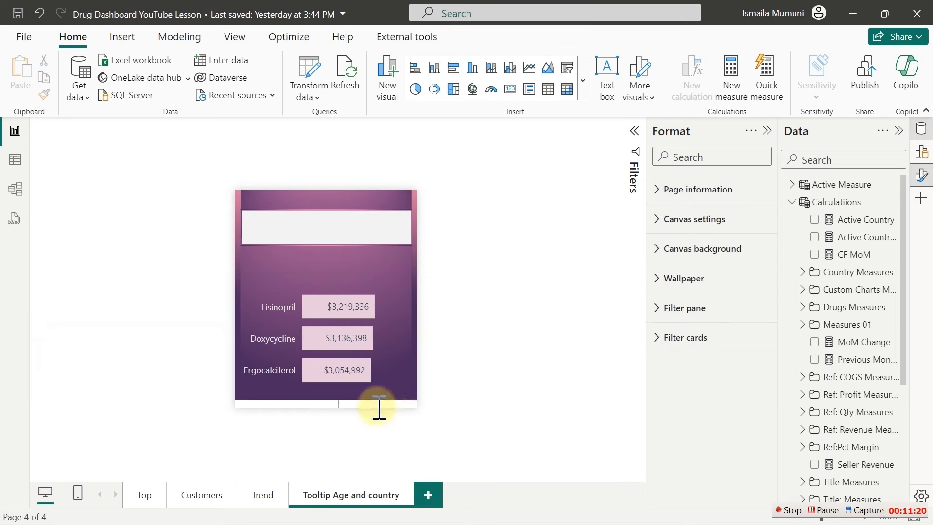
{"action": "left_click", "coordinate": [362, 406]}
{"action": "left_click_drag", "start_coordinate": [338, 400], "coordinate": [276, 313]}
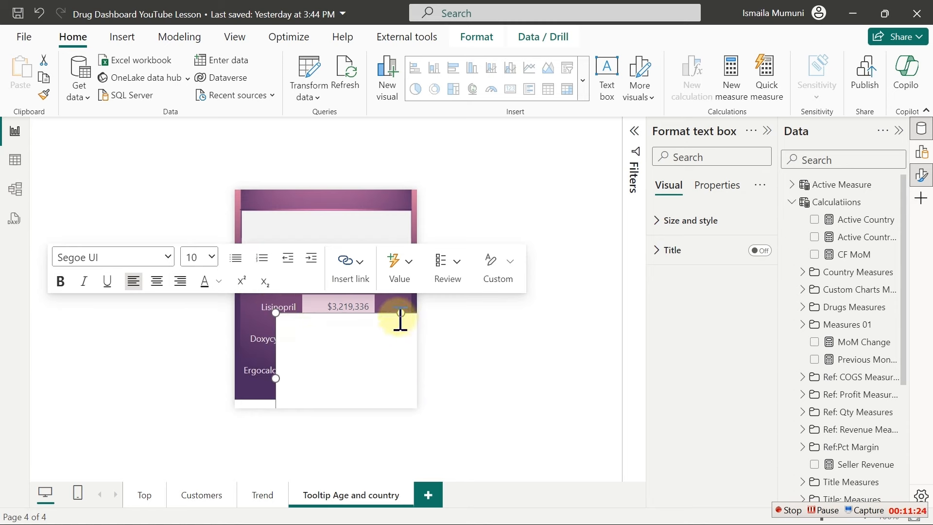
{"action": "left_click", "coordinate": [388, 312]}
{"action": "left_click_drag", "start_coordinate": [389, 313], "coordinate": [342, 171]}
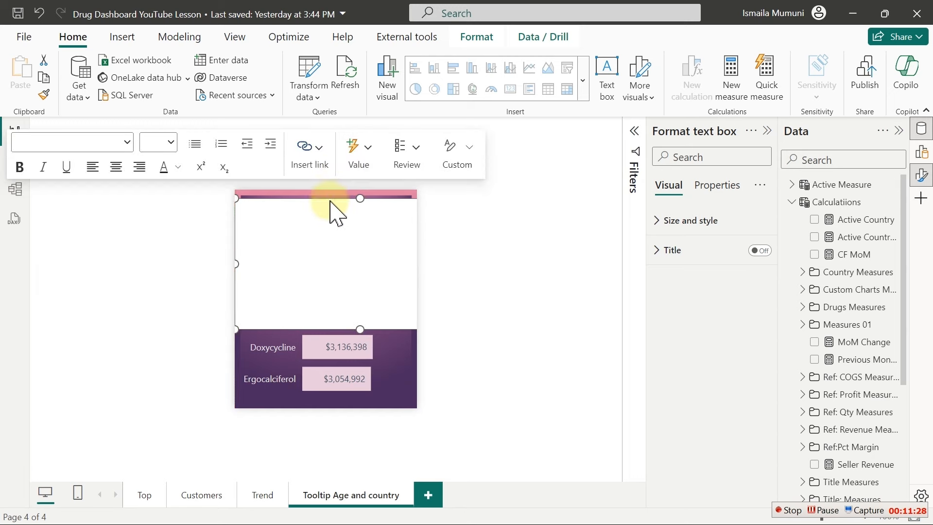
Step: Resize the text box to span the full page width between the pale header bar and the drug bars
{"action": "left_click_drag", "start_coordinate": [235, 191], "coordinate": [242, 201]}
{"action": "left_click_drag", "start_coordinate": [316, 253], "coordinate": [264, 240]}
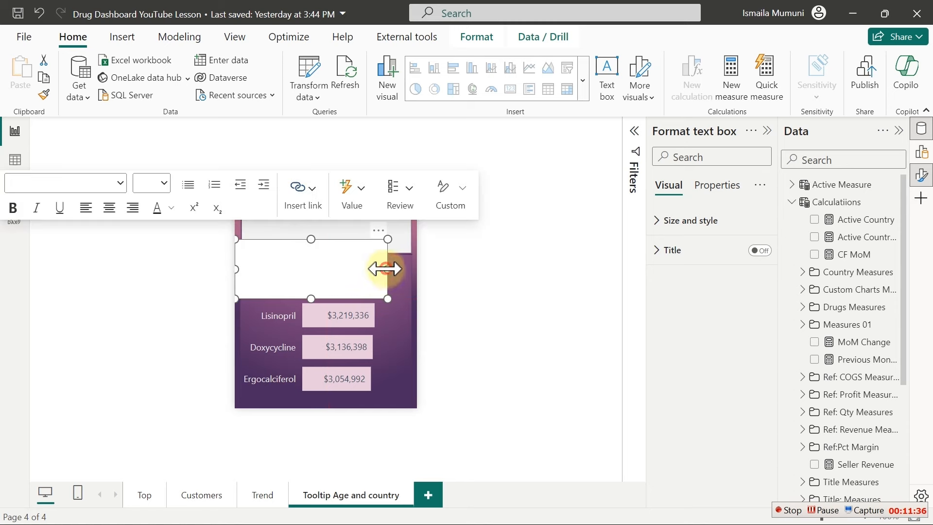
{"action": "left_click_drag", "start_coordinate": [387, 270], "coordinate": [417, 273]}
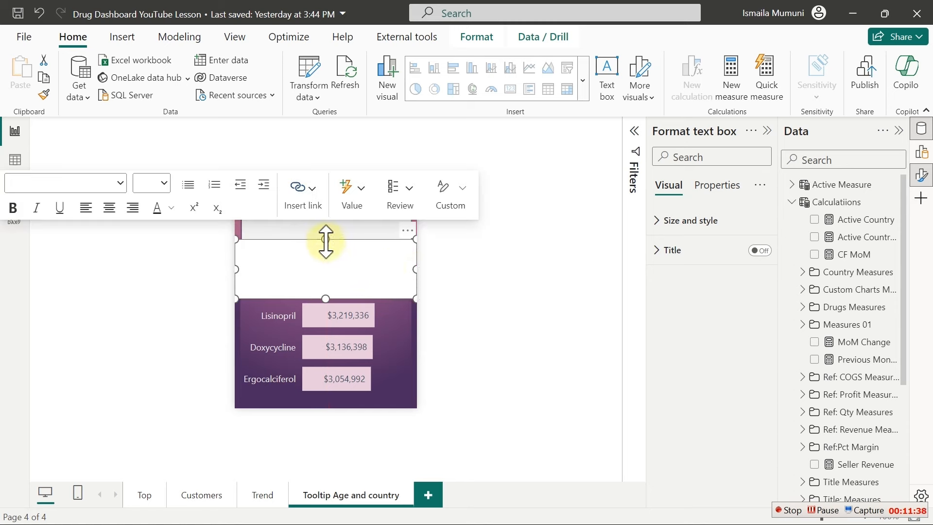
{"action": "left_click_drag", "start_coordinate": [326, 240], "coordinate": [327, 256]}
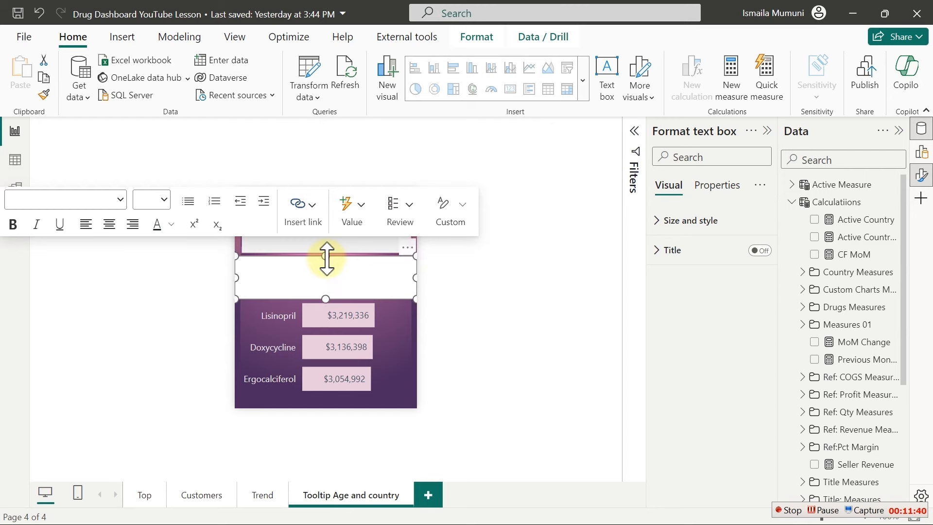
Step: Enter "Total Revenue in" in the text box, followed by a dynamic value calculated from "active country"
{"action": "left_click", "coordinate": [297, 278]}
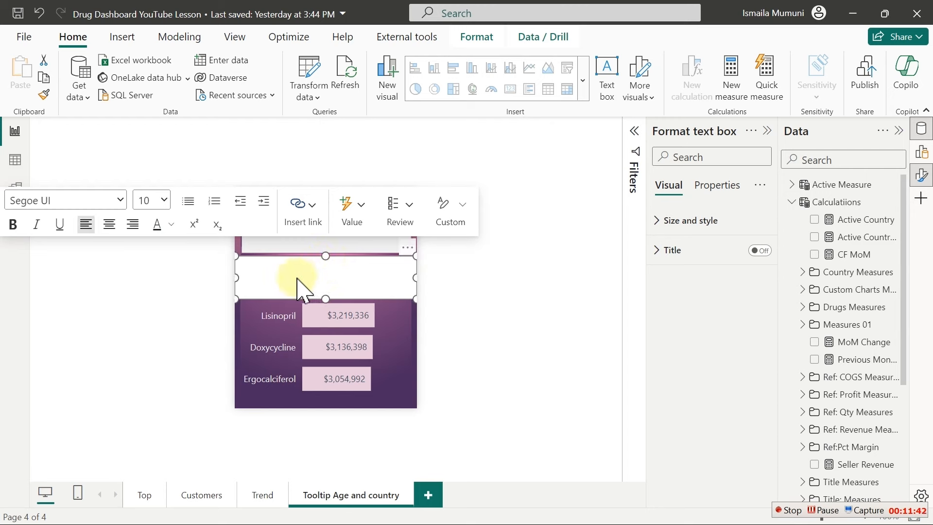
{"action": "type", "text": "Total Revenue in"}
{"action": "left_click", "coordinate": [350, 217]}
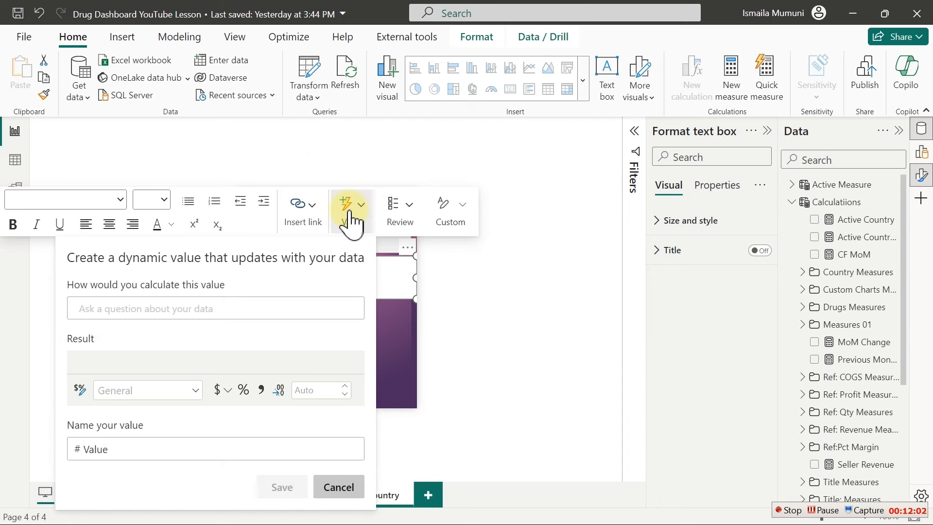
{"action": "type", "text": "acstbi"}
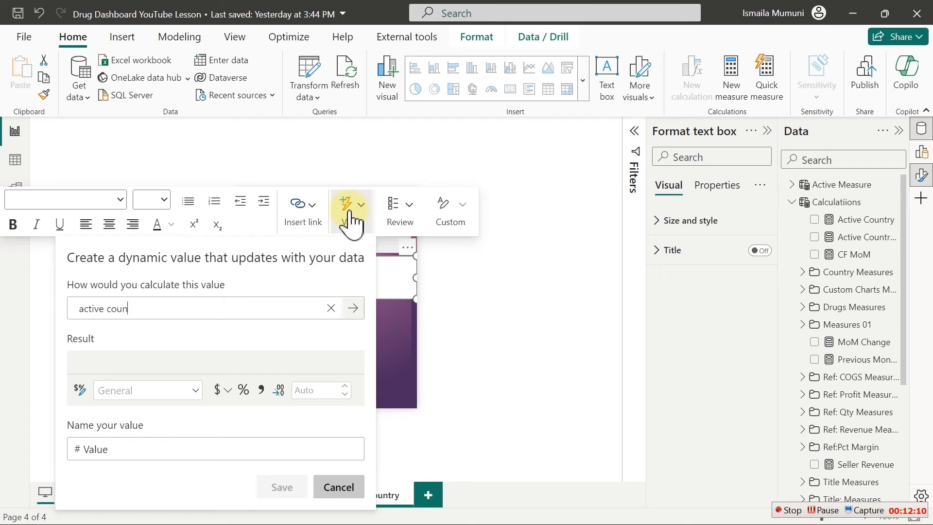
{"action": "type", "text": "try"}
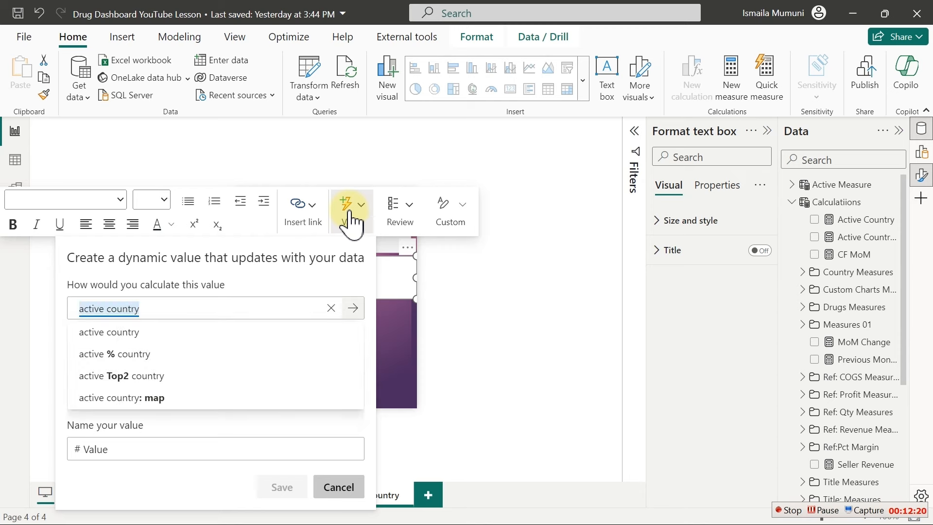
{"action": "left_click", "coordinate": [105, 340]}
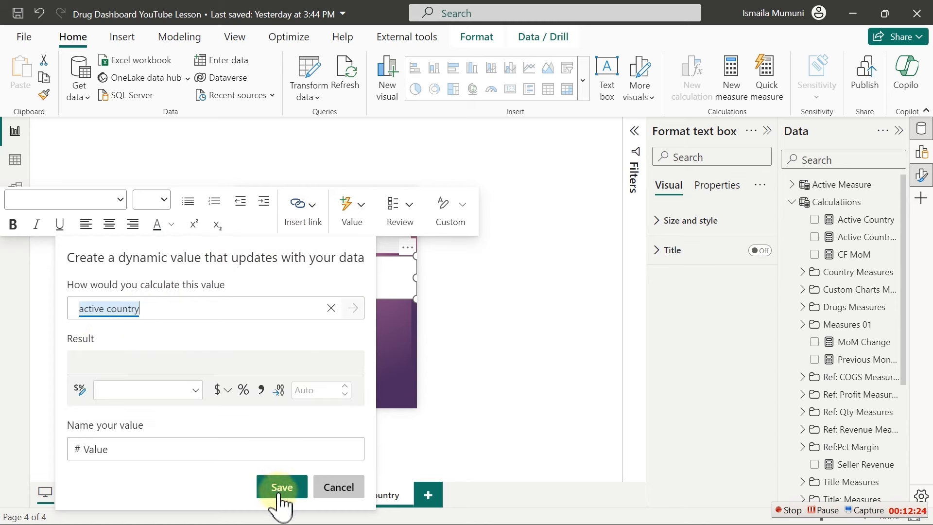
{"action": "left_click", "coordinate": [280, 494]}
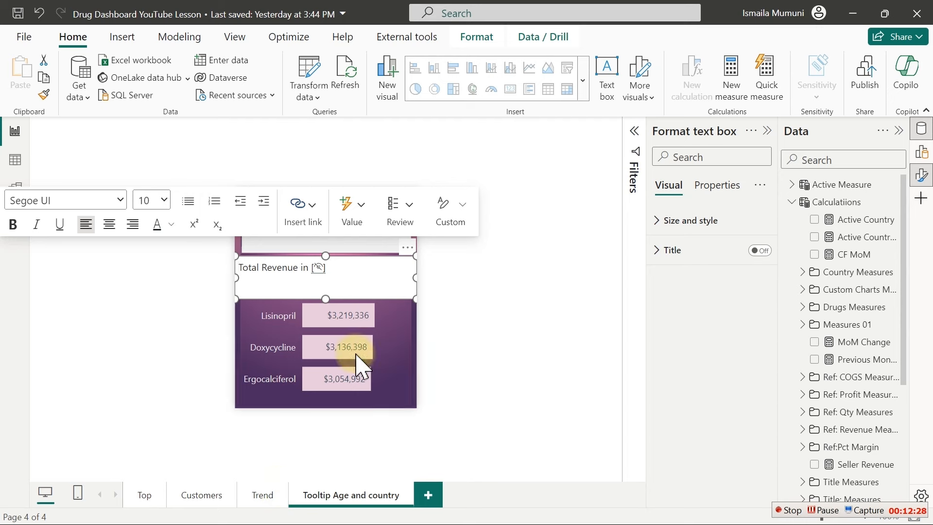
Step: Centre the whole text box line and set its font size to 12
{"action": "triple_click", "coordinate": [351, 267]}
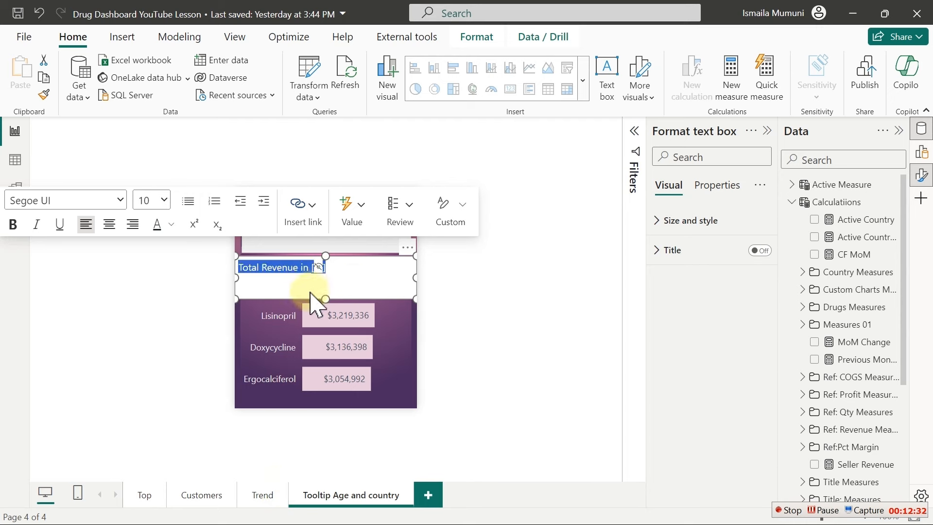
{"action": "left_click", "coordinate": [109, 225]}
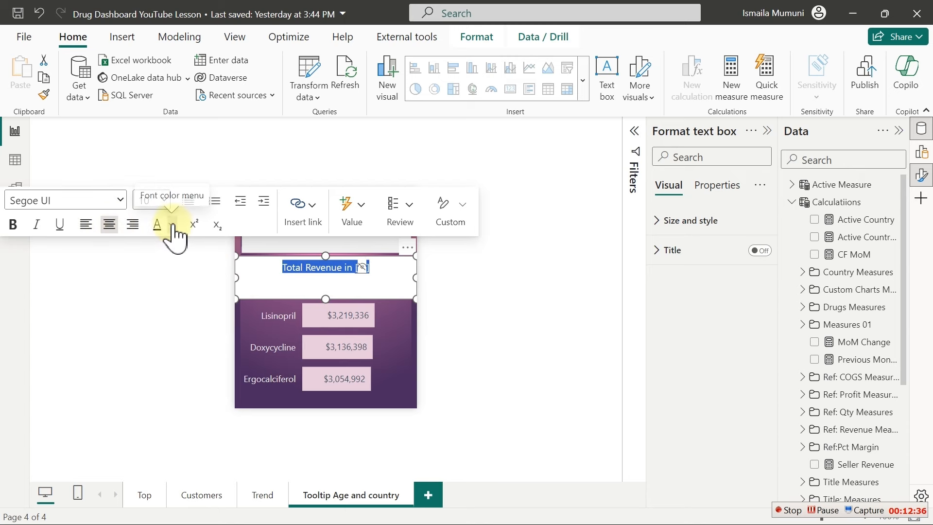
{"action": "left_click", "coordinate": [164, 200]}
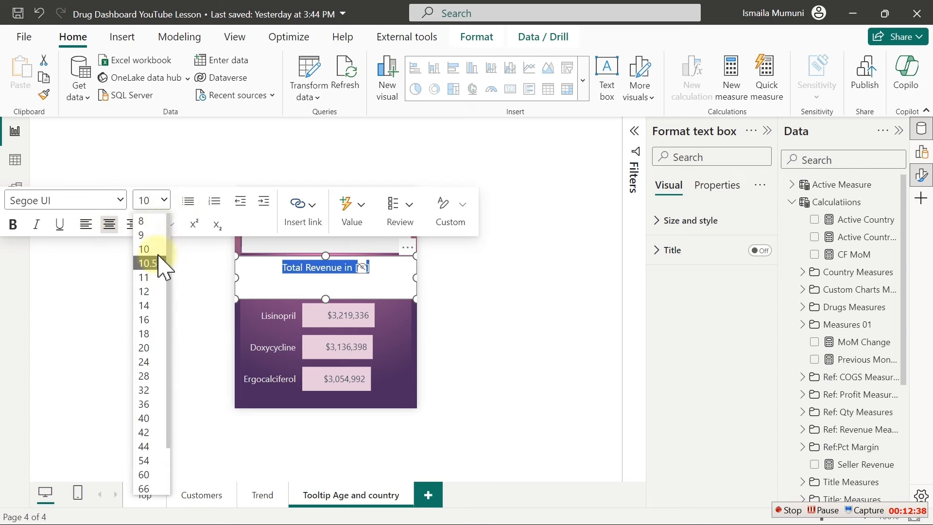
{"action": "left_click", "coordinate": [152, 292]}
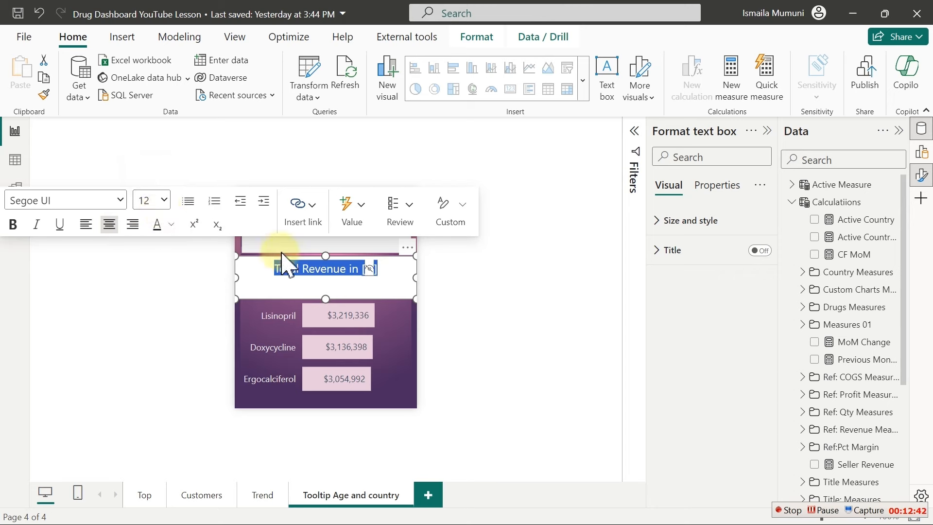
Step: Make only the dynamic country value at the end of the text box line bold
{"action": "left_click", "coordinate": [393, 269]}
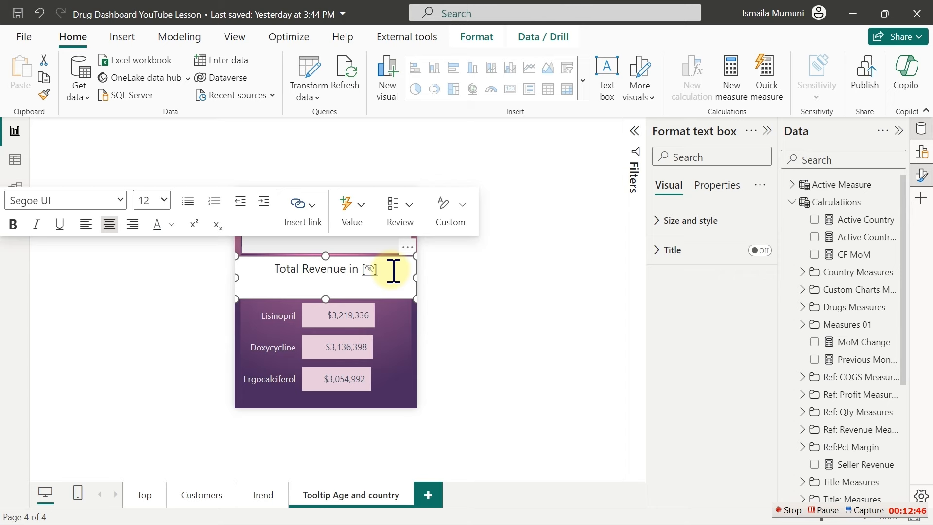
{"action": "double_click", "coordinate": [394, 270]}
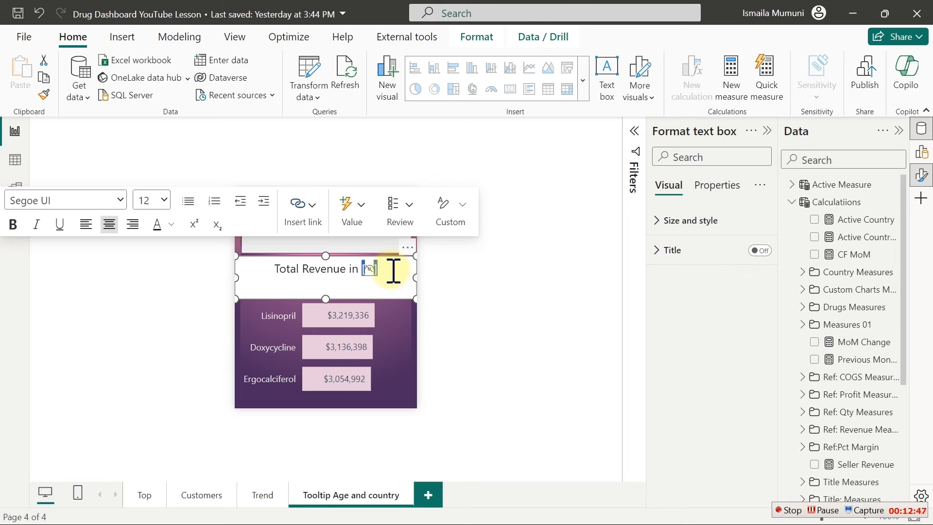
{"action": "left_click", "coordinate": [14, 227]}
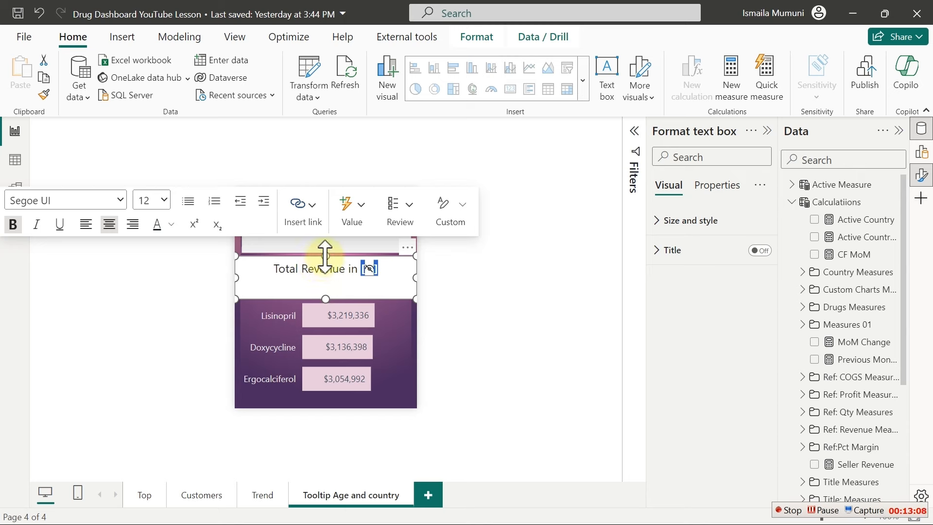
Step: Shrink the text box from its upper edge to a height of about 38 and turn off its background
{"action": "left_click_drag", "start_coordinate": [326, 255], "coordinate": [326, 271]}
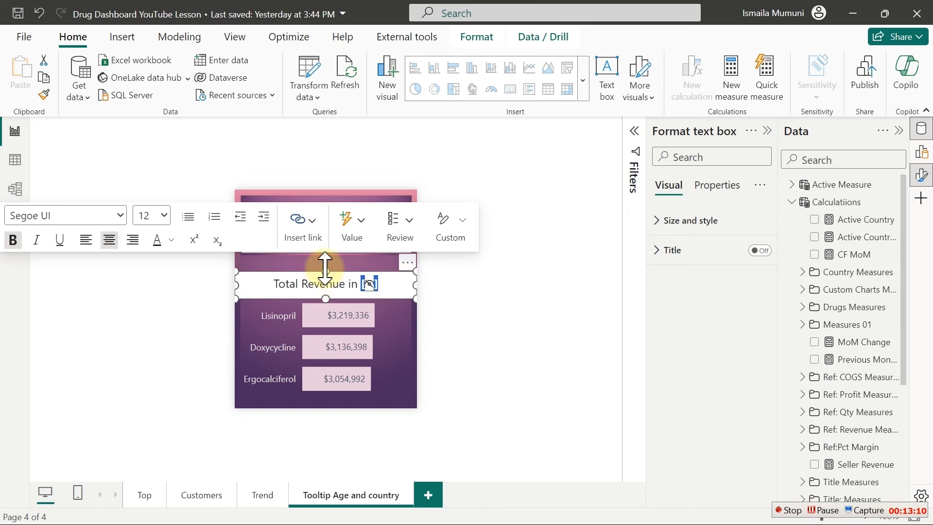
{"action": "left_click", "coordinate": [695, 222]}
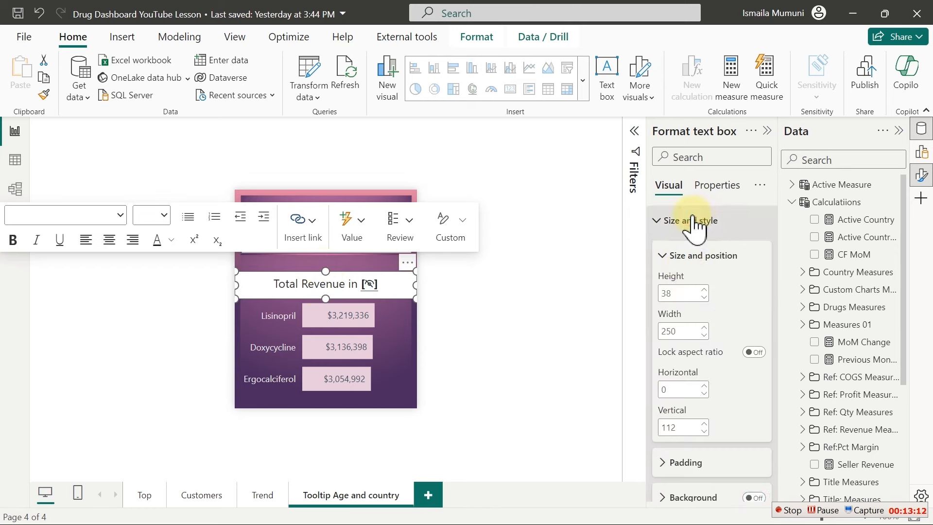
{"action": "left_click", "coordinate": [754, 497]}
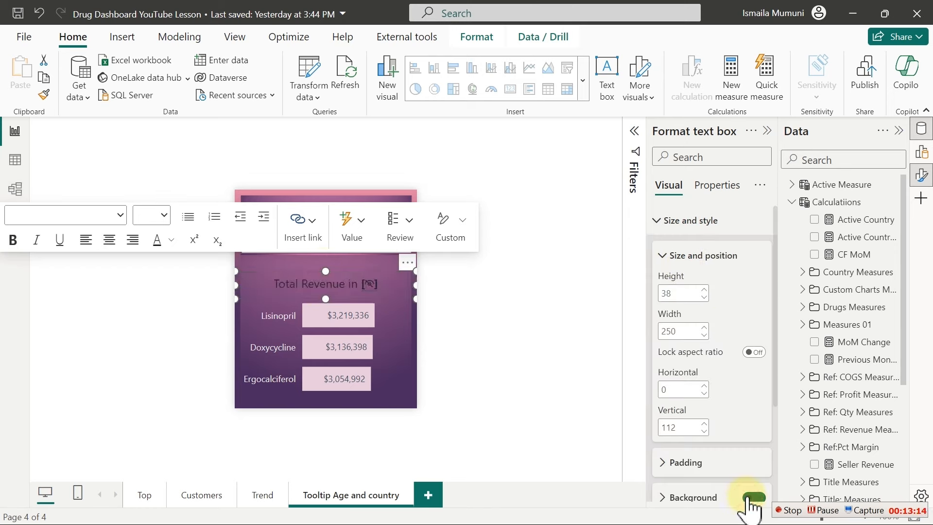
Step: Set the font color of the whole "Total Revenue in" line to white and deselect the text box
{"action": "left_click", "coordinate": [311, 285]}
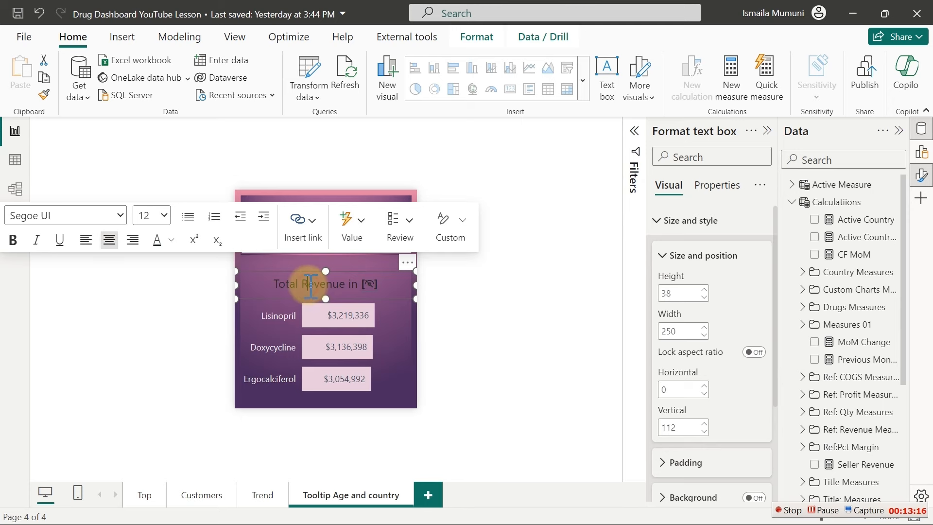
{"action": "triple_click", "coordinate": [312, 285]}
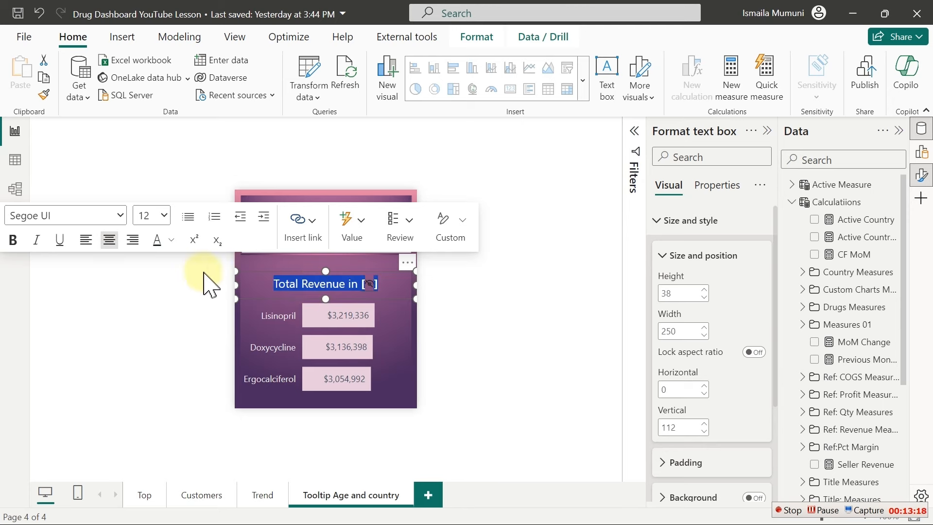
{"action": "left_click", "coordinate": [170, 240]}
{"action": "left_click", "coordinate": [186, 291]}
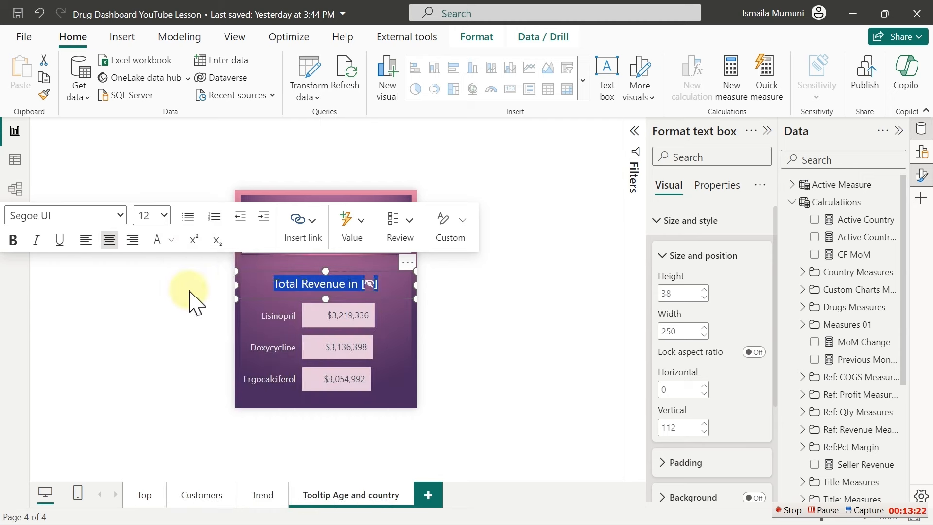
{"action": "left_click", "coordinate": [448, 330]}
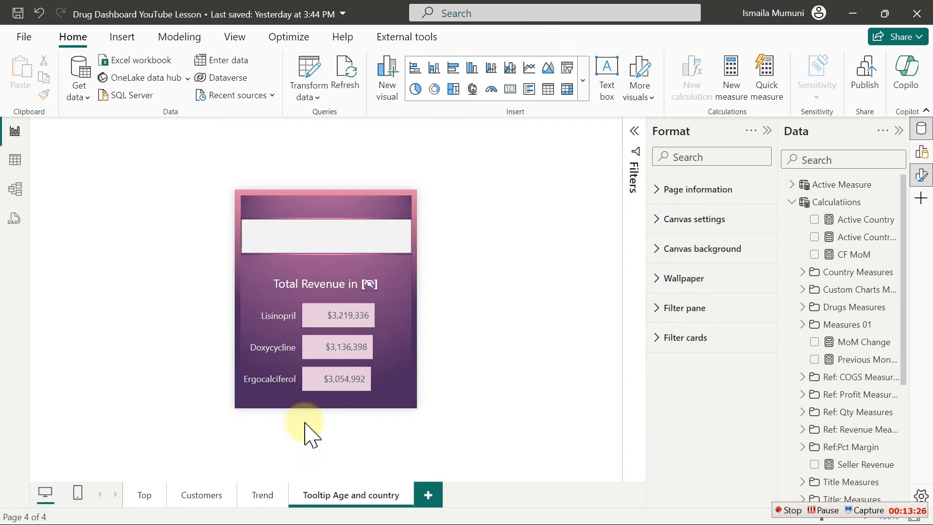
Step: Preview the tooltips on the Customers page over the France and United States bars and the 51+ column
{"action": "left_click", "coordinate": [210, 501]}
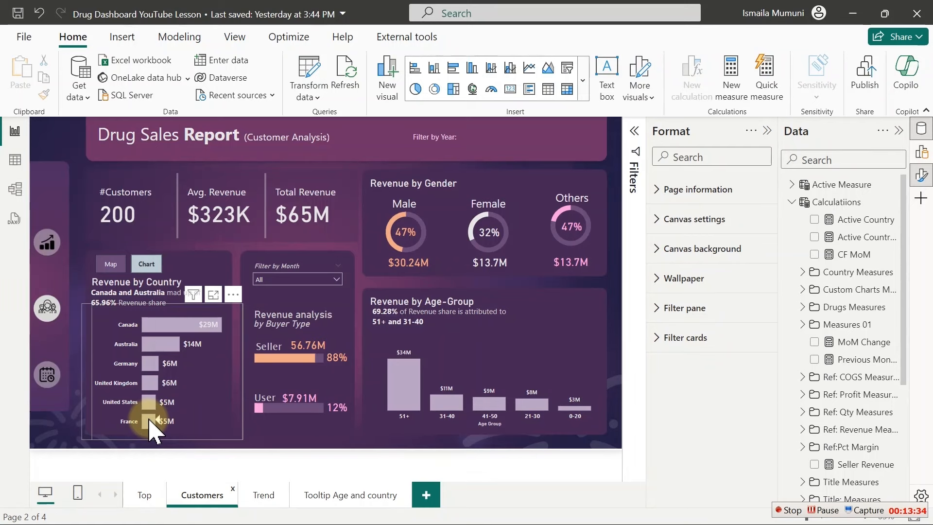
{"action": "mouse_move", "coordinate": [149, 422]}
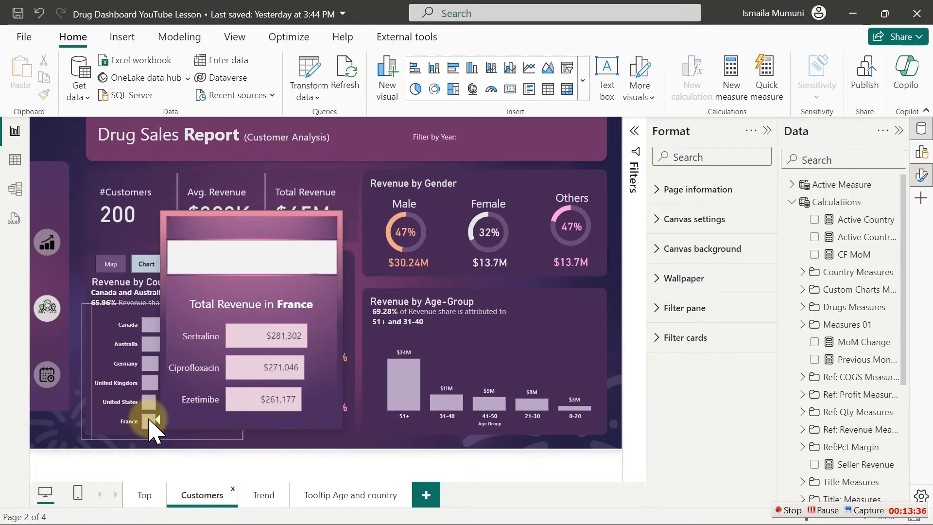
{"action": "mouse_move", "coordinate": [152, 403]}
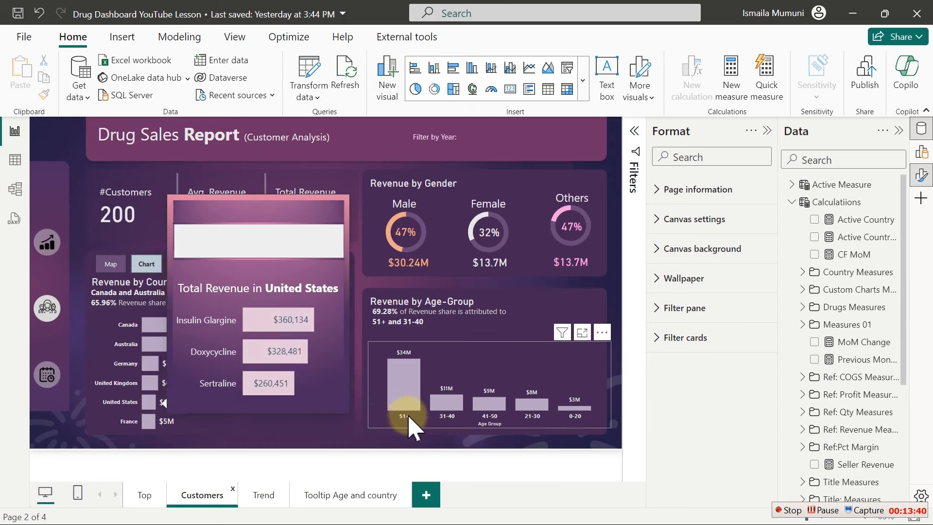
{"action": "mouse_move", "coordinate": [418, 408]}
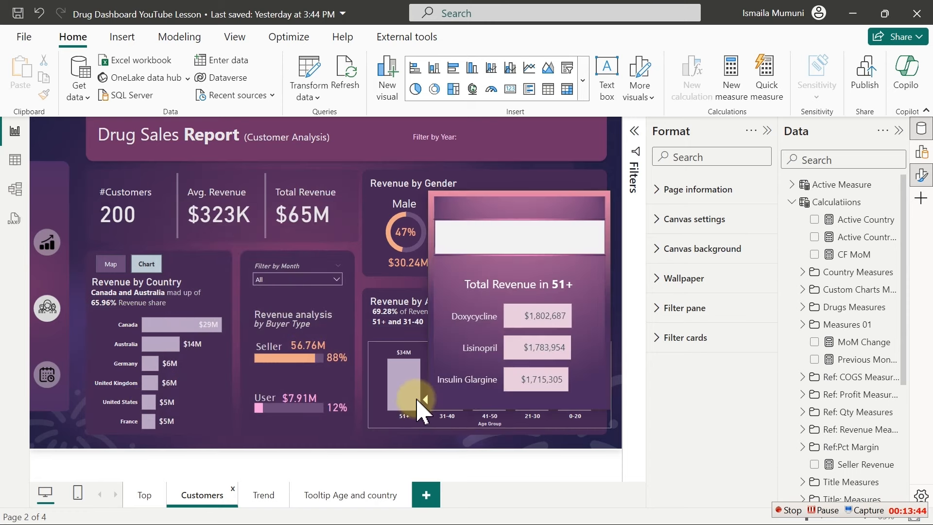
Step: On the tooltip page, create a new measure from a copy of the Active Country measure's formula
{"action": "mouse_move", "coordinate": [447, 406]}
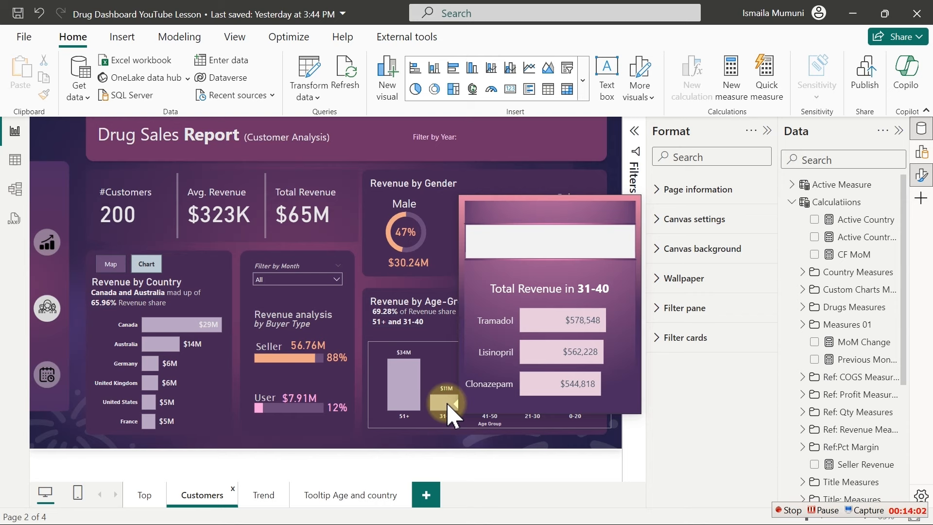
{"action": "left_click", "coordinate": [343, 492]}
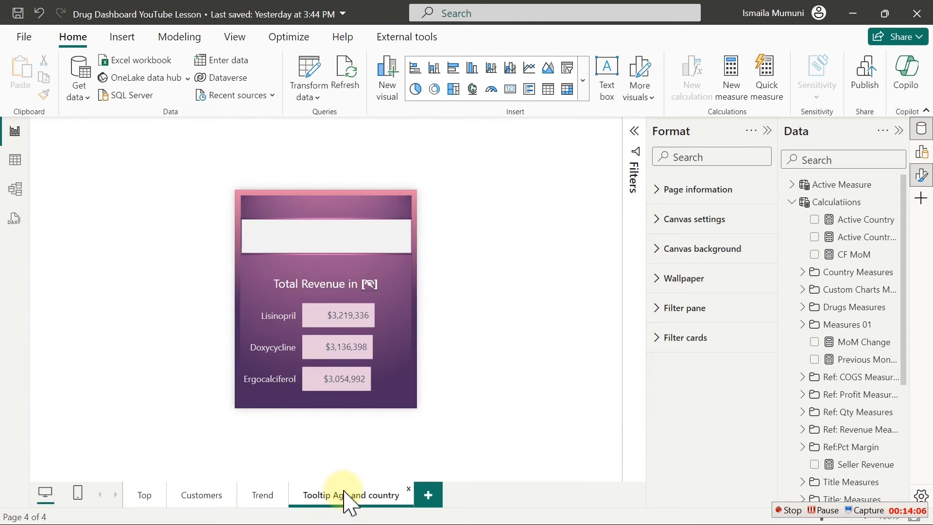
{"action": "left_click", "coordinate": [859, 222]}
{"action": "left_click", "coordinate": [507, 178]}
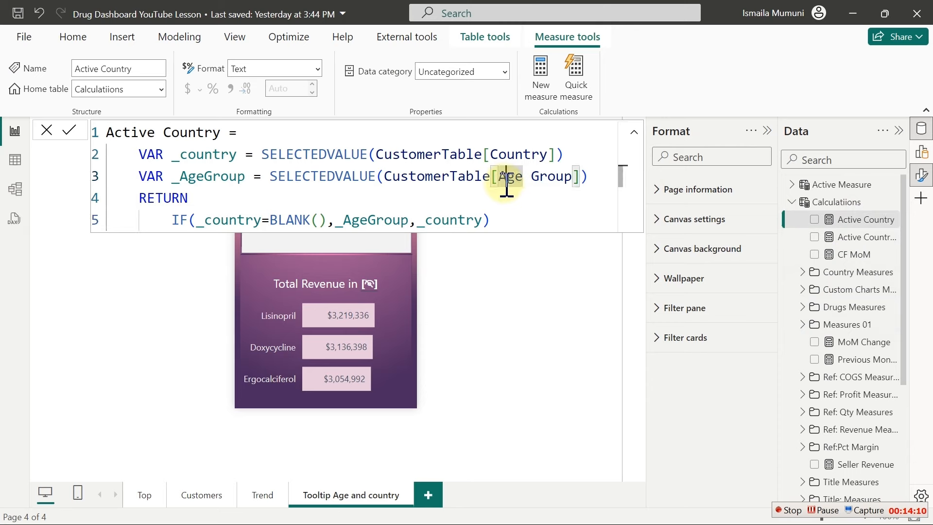
{"action": "key", "text": "ctrl+a"}
{"action": "key", "text": "ctrl+c"}
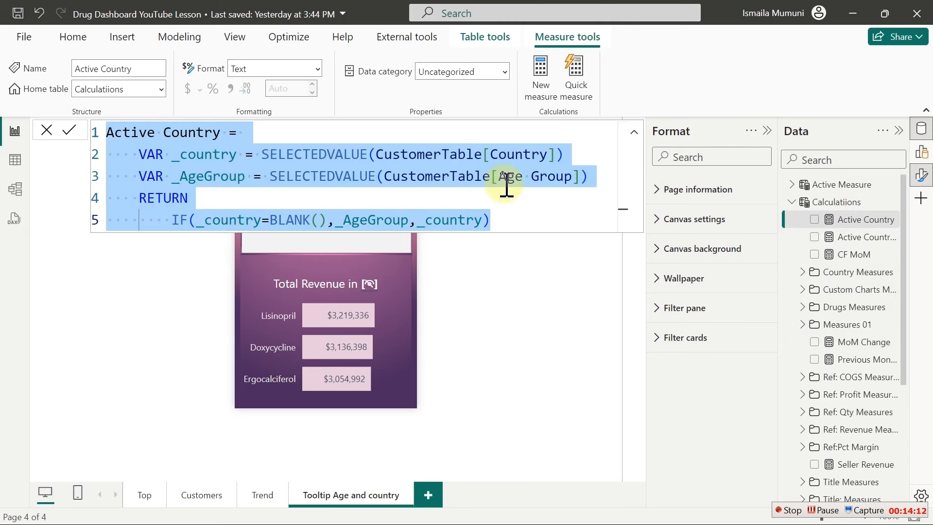
{"action": "left_click", "coordinate": [539, 85]}
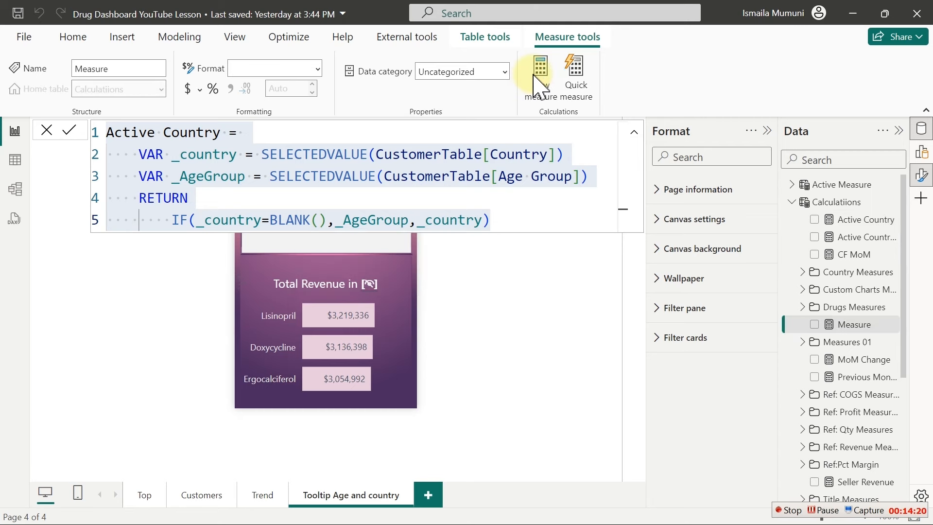
{"action": "key", "text": "ctrl+v"}
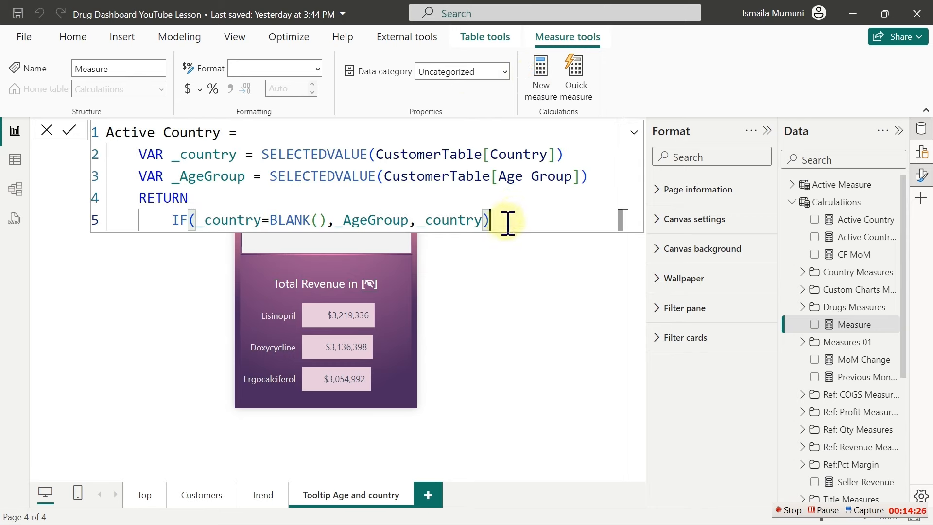
Step: In the new measure's IF, replace the two results with "Revnue by Age-Group" and "Revenue by Country"
{"action": "left_click_drag", "start_coordinate": [508, 223], "coordinate": [340, 226]}
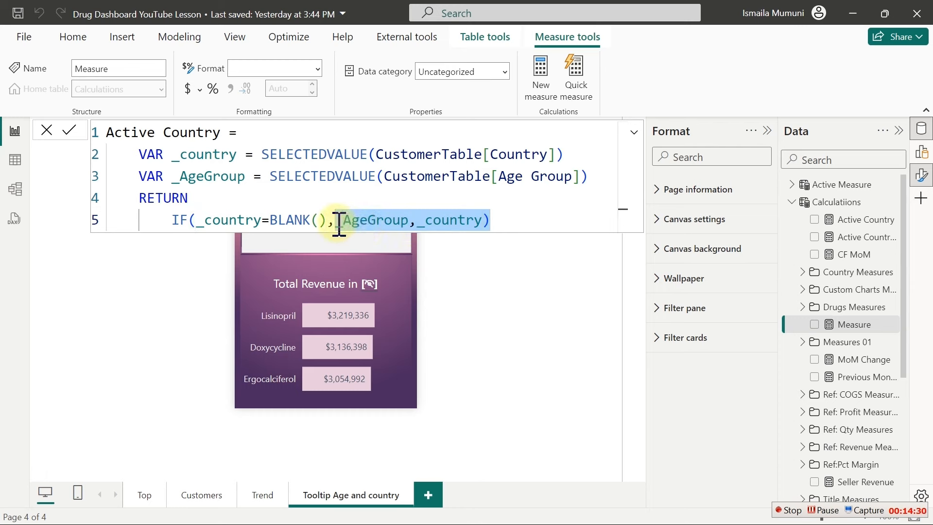
{"action": "key", "text": "BackSpace"}
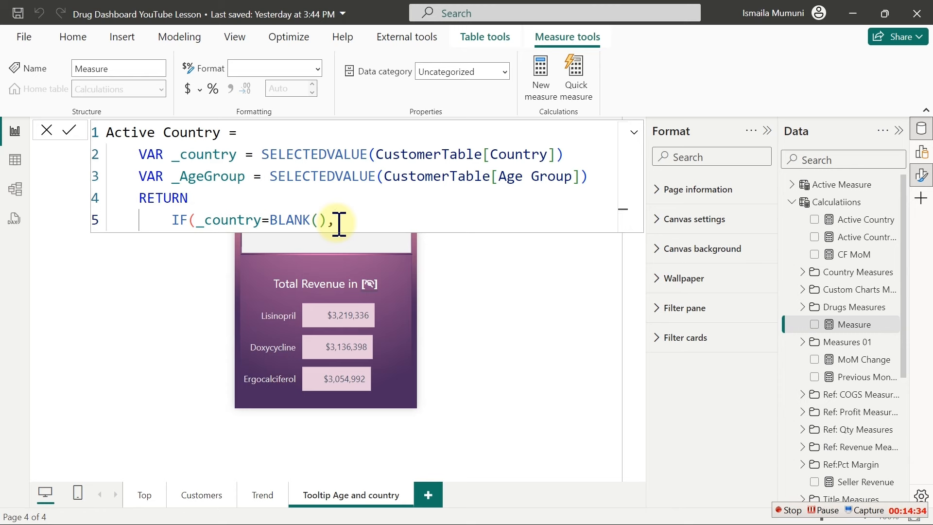
{"action": "type", "text": "Revnue by Age-Gr"}
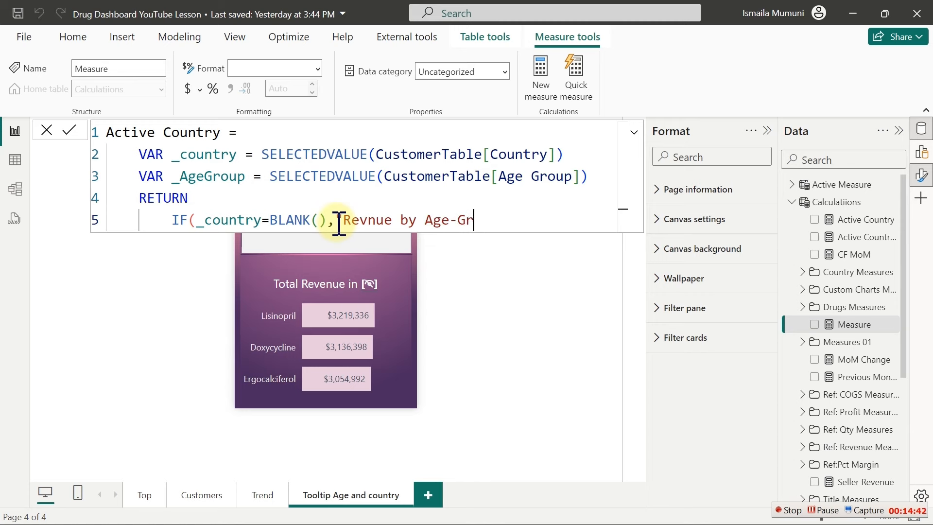
{"action": "type", "text": "oup\",\"Revenue by"}
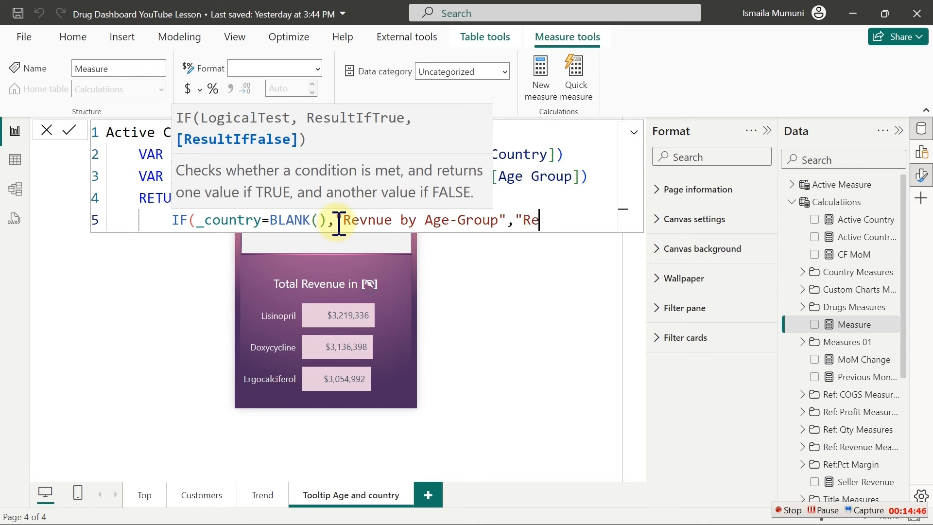
{"action": "type", "text": " Co"}
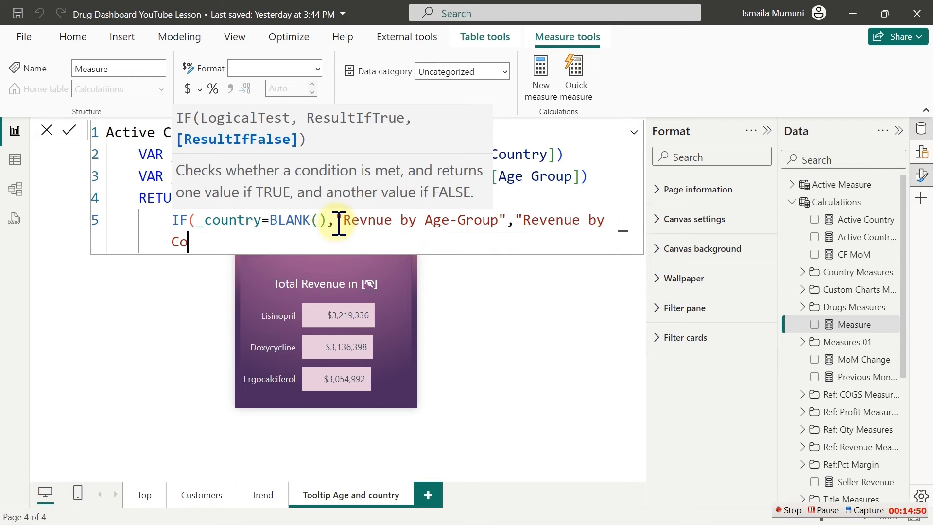
{"action": "type", "text": "untry\")"}
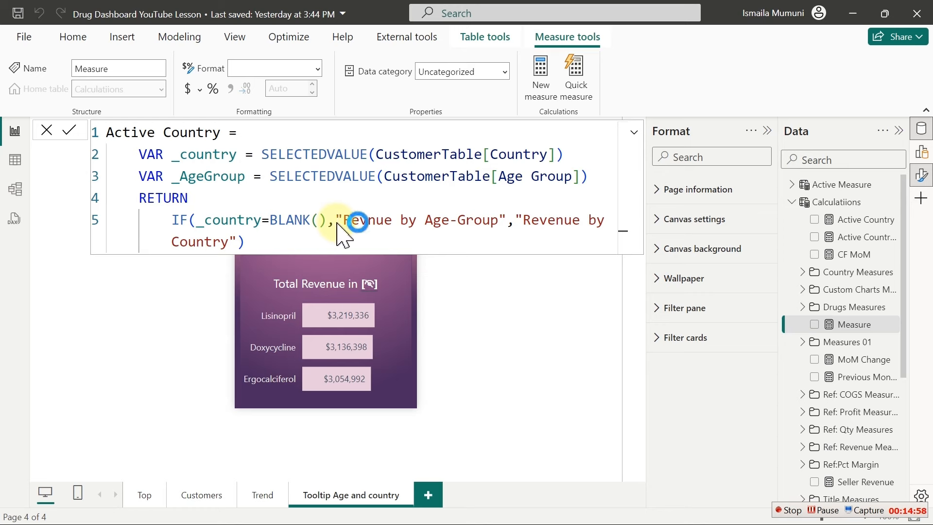
{"action": "key", "text": "Return"}
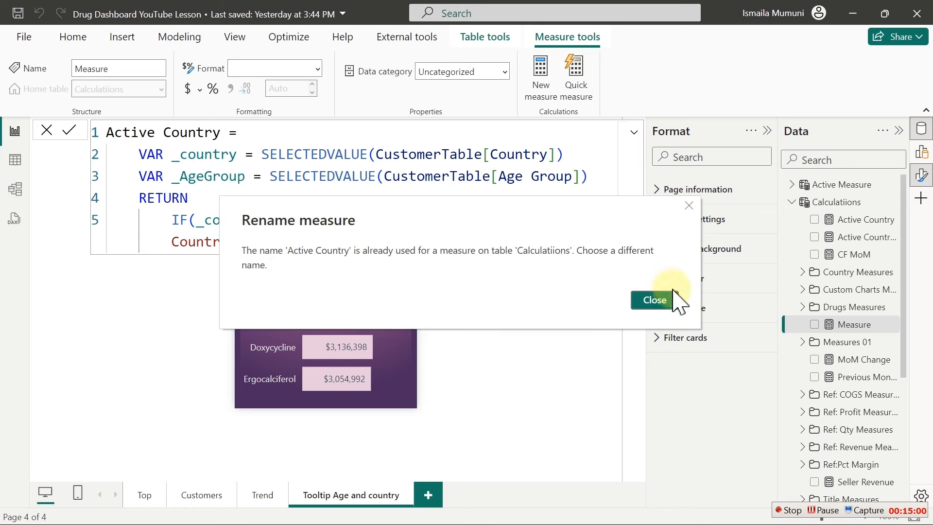
{"action": "left_click", "coordinate": [657, 299]}
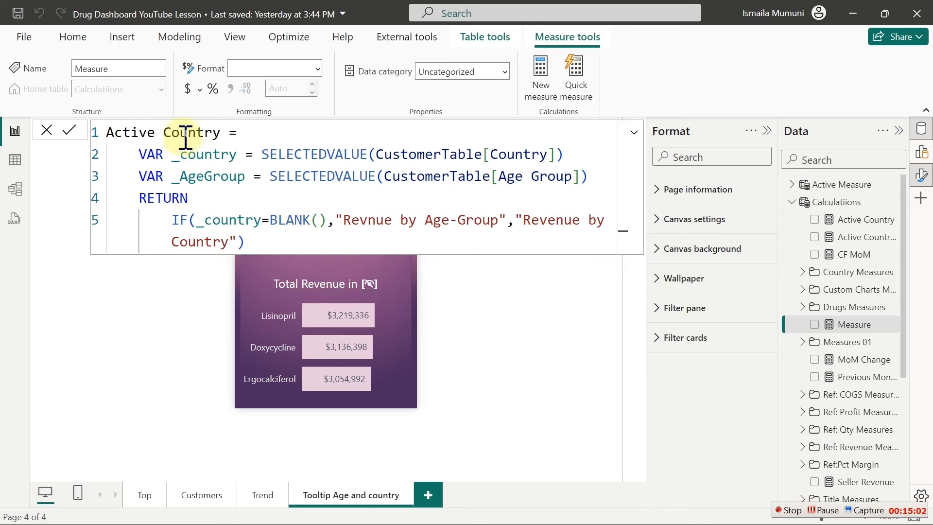
Step: Name the new measure "Title Active CAG" and commit its formula
{"action": "left_click_drag", "start_coordinate": [218, 132], "coordinate": [99, 132]}
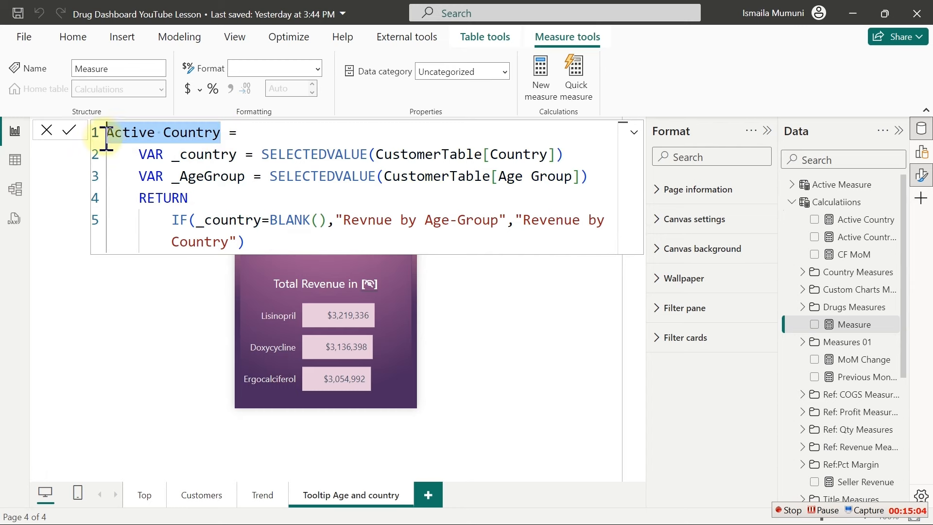
{"action": "type", "text": "Tit"}
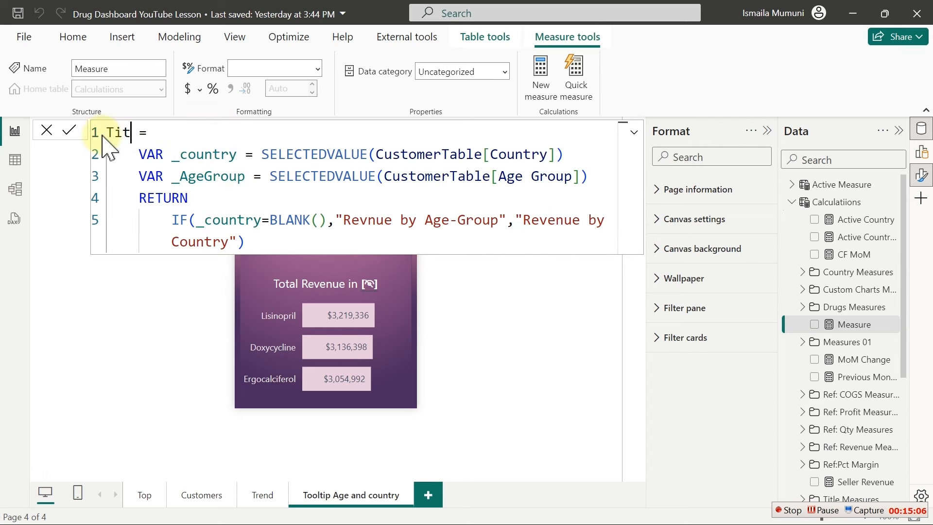
{"action": "type", "text": "le Acoutn"}
{"action": "key", "text": "BackSpace"}
{"action": "key", "text": "BackSpace"}
{"action": "key", "text": "BackSpace"}
{"action": "key", "text": "BackSpace"}
{"action": "type", "text": "tive"}
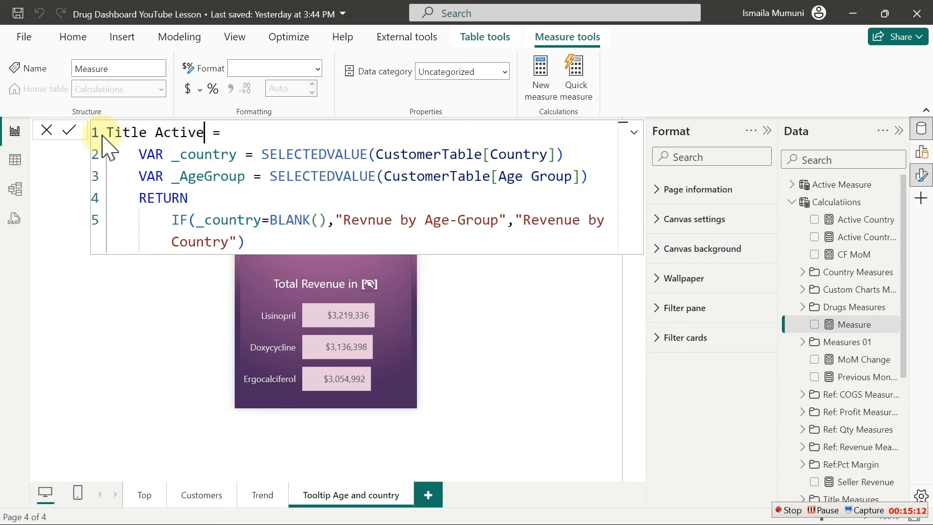
{"action": "type", "text": " CAG"}
{"action": "key", "text": "Return"}
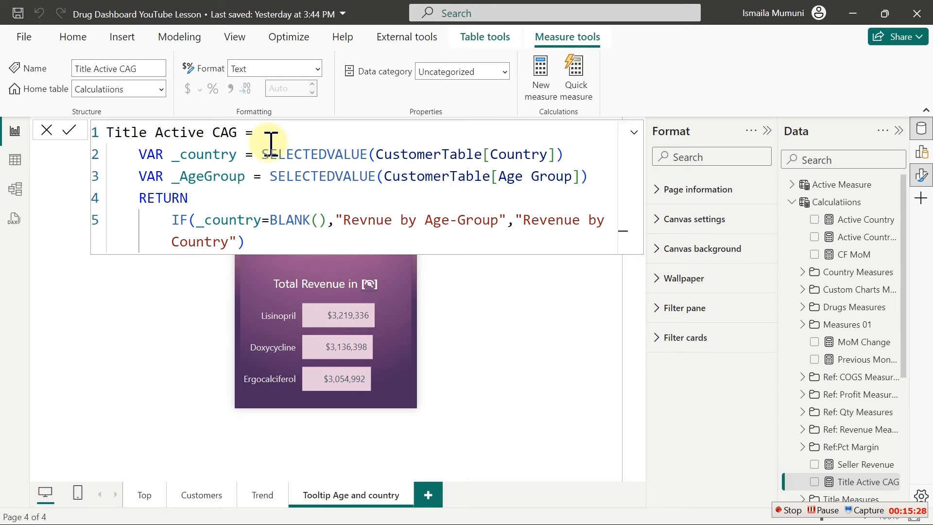
{"action": "left_click", "coordinate": [427, 300]}
{"action": "left_click", "coordinate": [271, 288]}
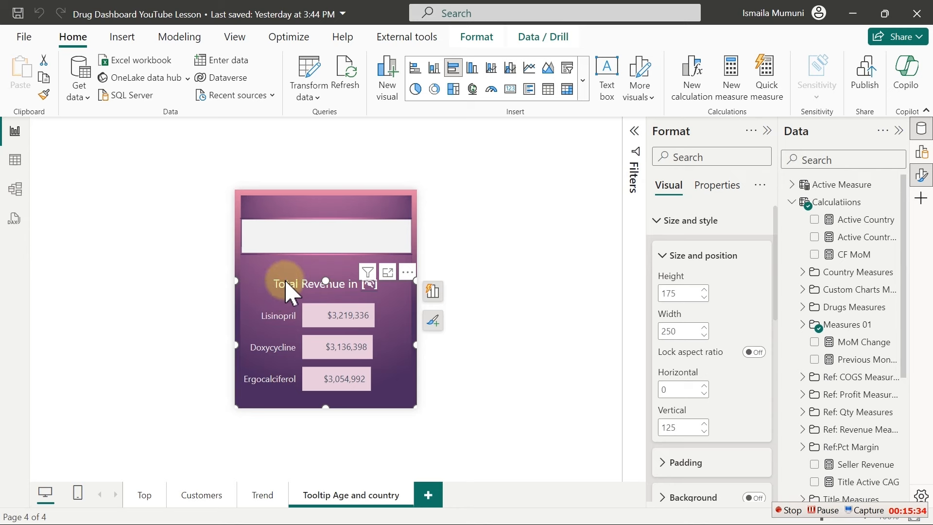
{"action": "left_click", "coordinate": [290, 277]}
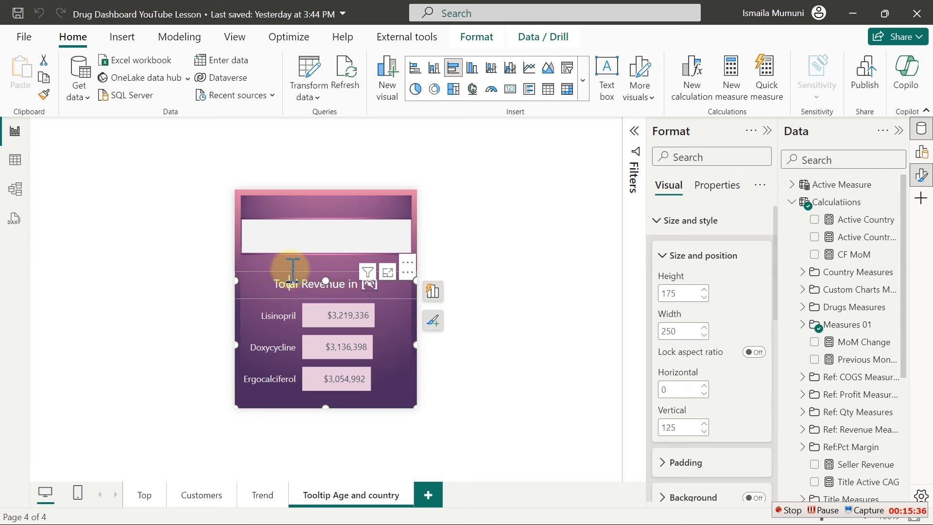
{"action": "left_click", "coordinate": [292, 279]}
{"action": "key", "text": "Escape"}
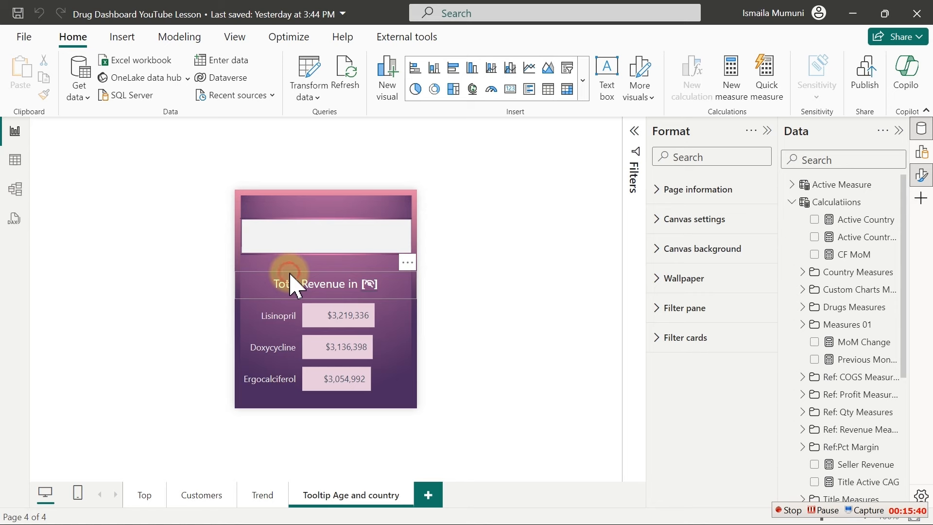
{"action": "double_click", "coordinate": [293, 281]}
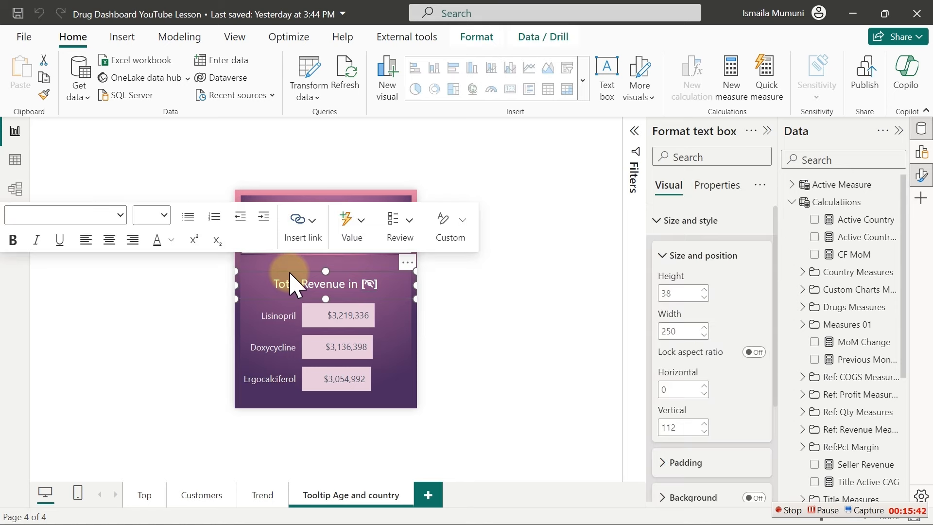
{"action": "key", "text": "ctrl+c"}
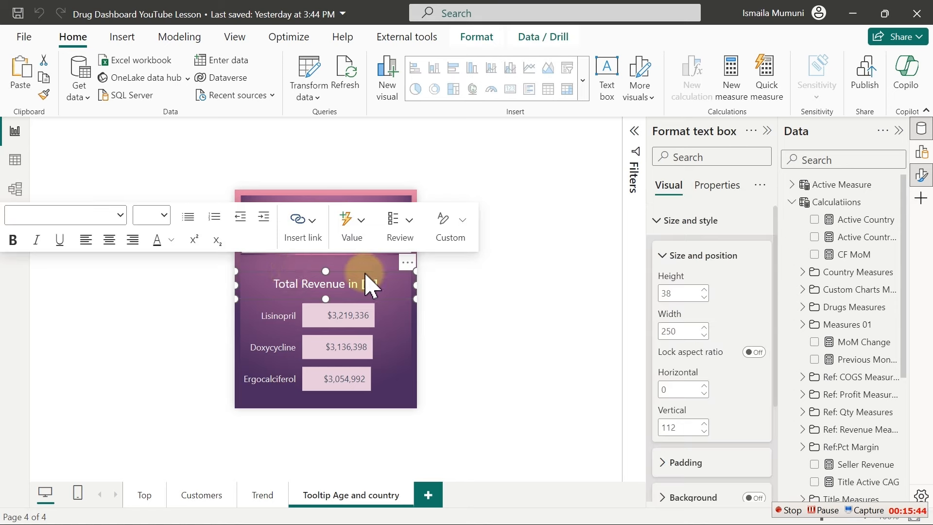
{"action": "key", "text": "ctrl+v"}
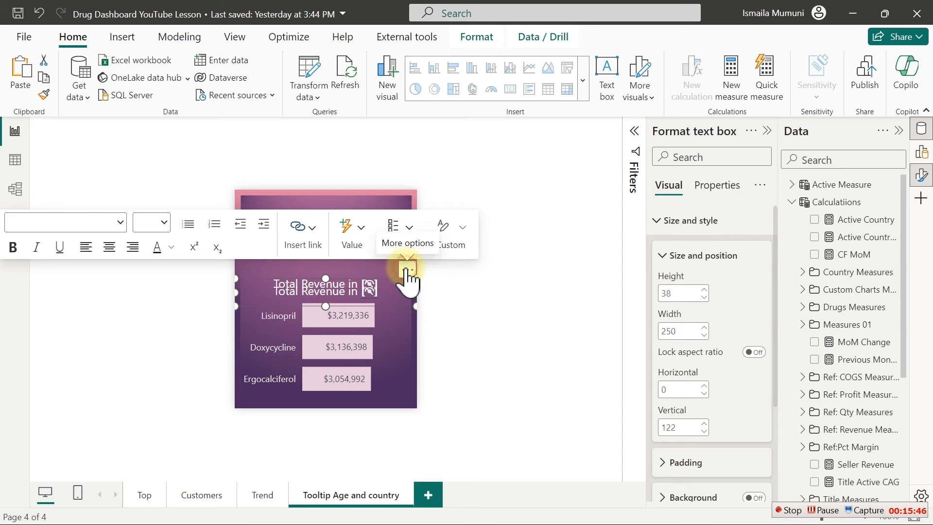
{"action": "left_click_drag", "start_coordinate": [406, 276], "coordinate": [396, 184]}
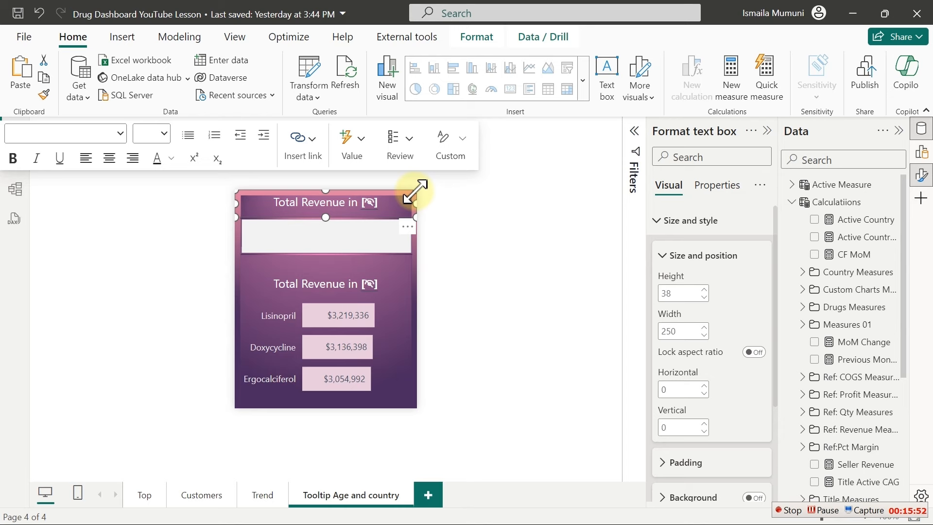
{"action": "left_click", "coordinate": [418, 198]}
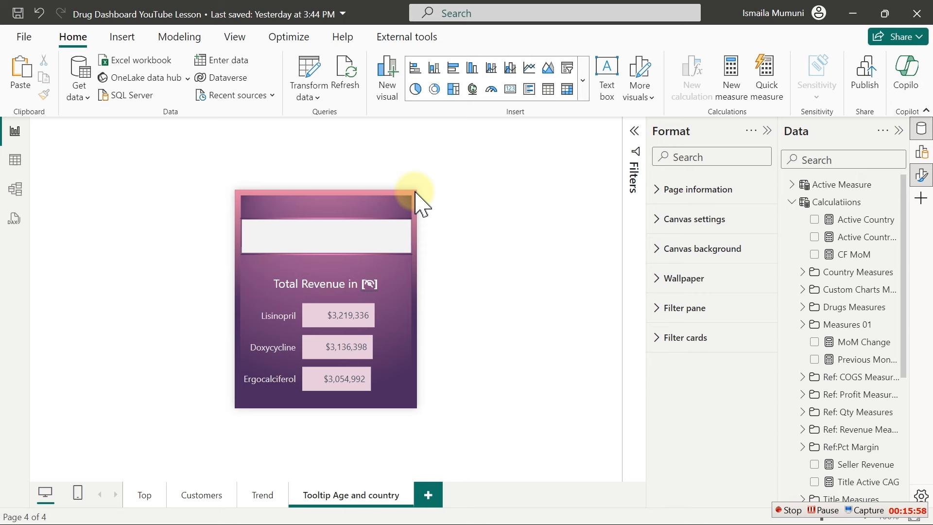
Step: Add a card visual with the Title Active CAG measure and move it to the tooltip page's upper-left corner
{"action": "left_click", "coordinate": [510, 90]}
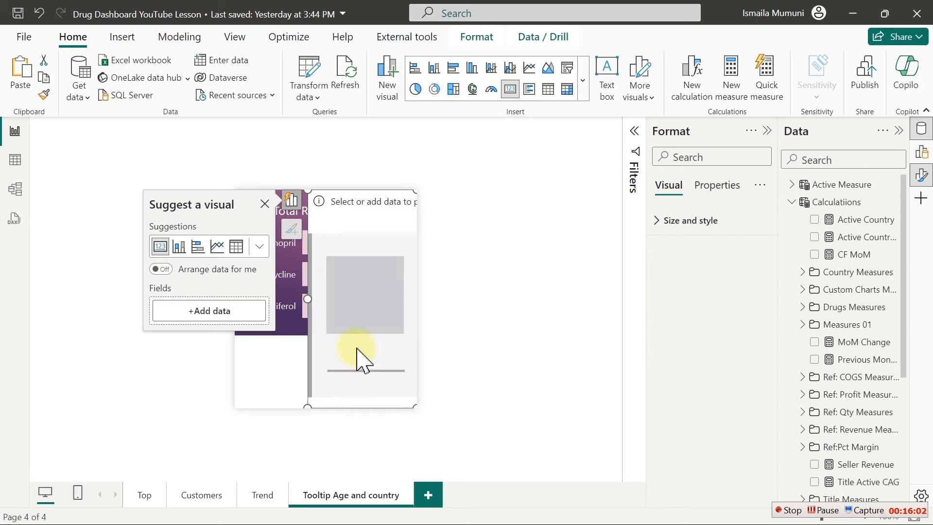
{"action": "left_click", "coordinate": [814, 482]}
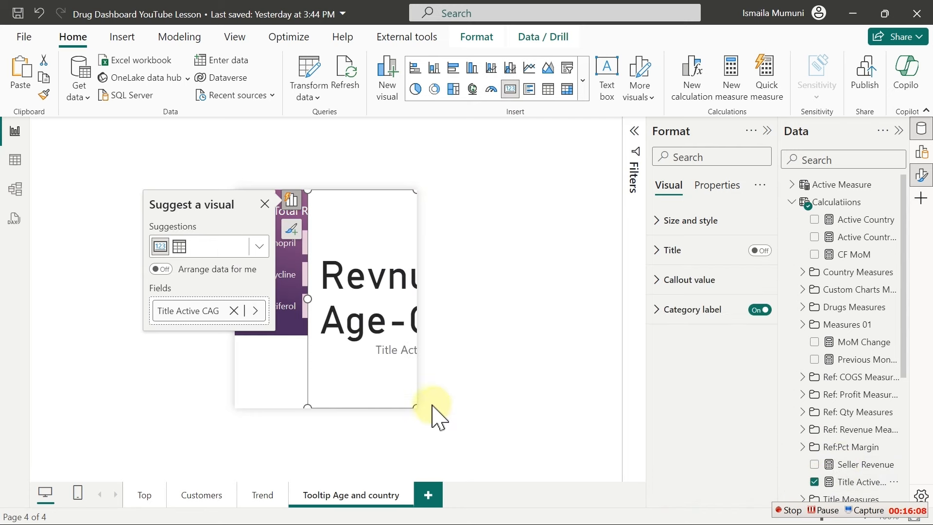
{"action": "left_click_drag", "start_coordinate": [413, 409], "coordinate": [371, 366]}
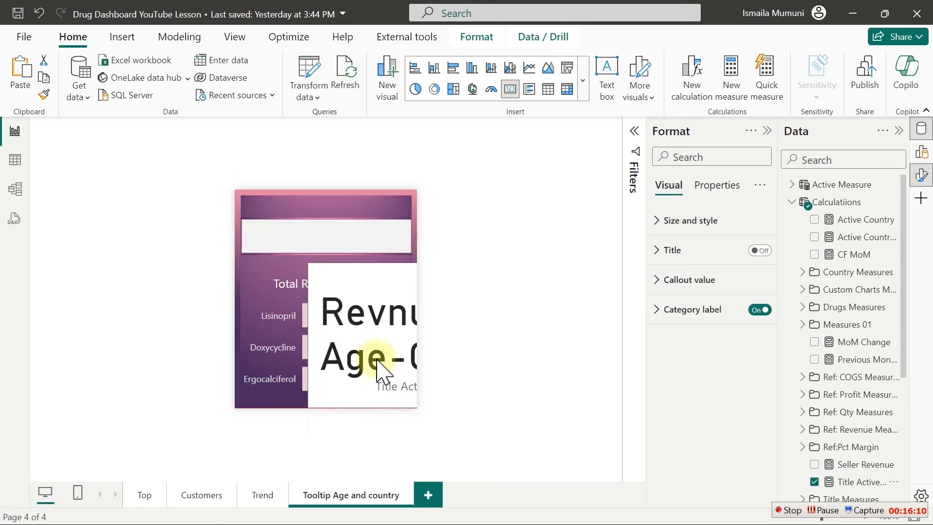
{"action": "left_click", "coordinate": [360, 335]}
{"action": "left_click_drag", "start_coordinate": [297, 268], "coordinate": [254, 211]}
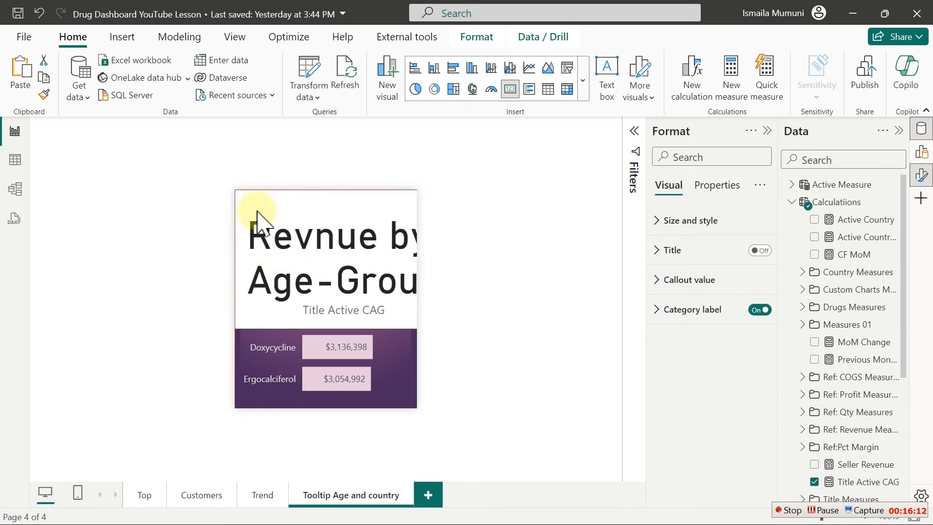
{"action": "left_click", "coordinate": [370, 303]}
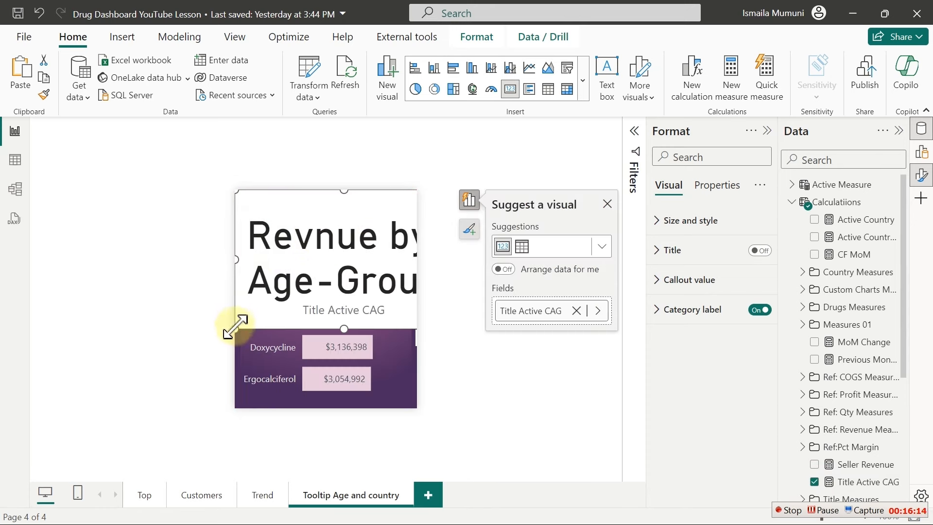
Step: Resize the card to a shallow strip spanning the top of the tooltip page and turn off its category label
{"action": "left_click_drag", "start_coordinate": [235, 331], "coordinate": [302, 232]}
{"action": "left_click", "coordinate": [365, 203]}
{"action": "left_click_drag", "start_coordinate": [365, 203], "coordinate": [284, 231]}
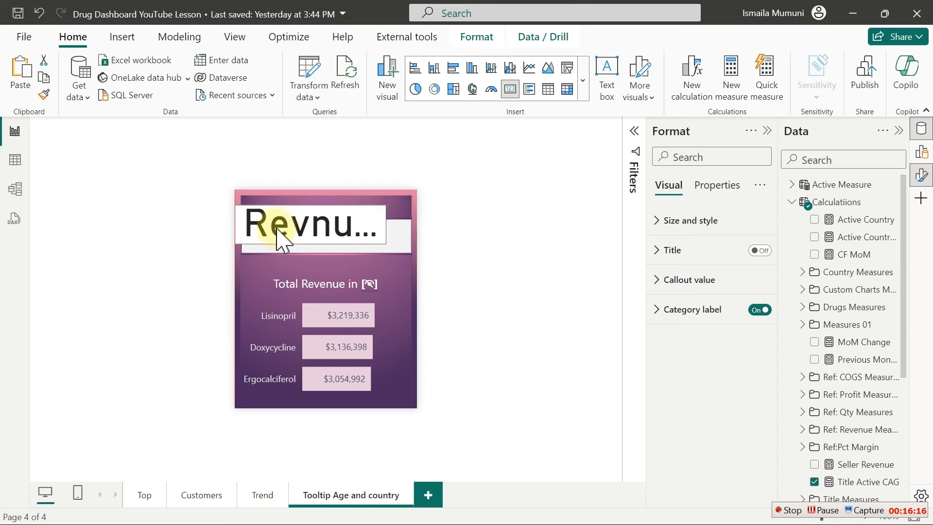
{"action": "left_click", "coordinate": [384, 203]}
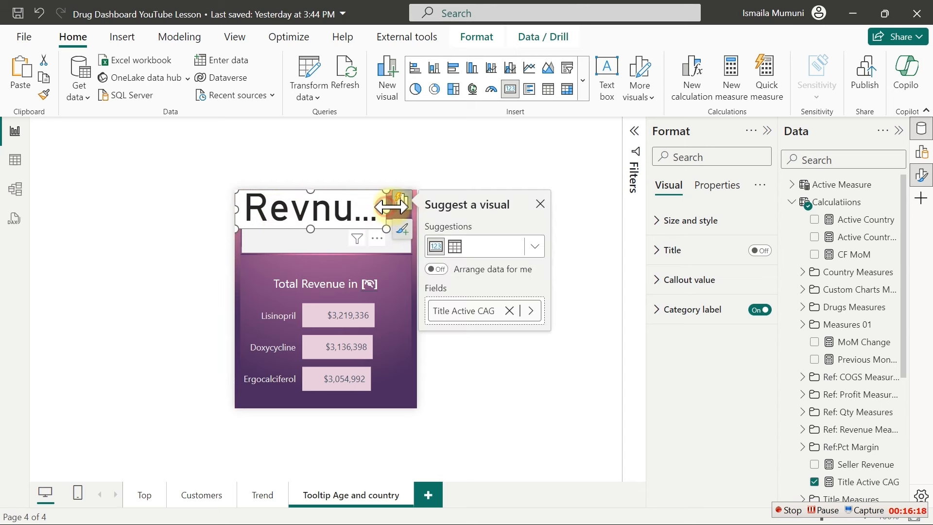
{"action": "left_click_drag", "start_coordinate": [385, 203], "coordinate": [421, 211]}
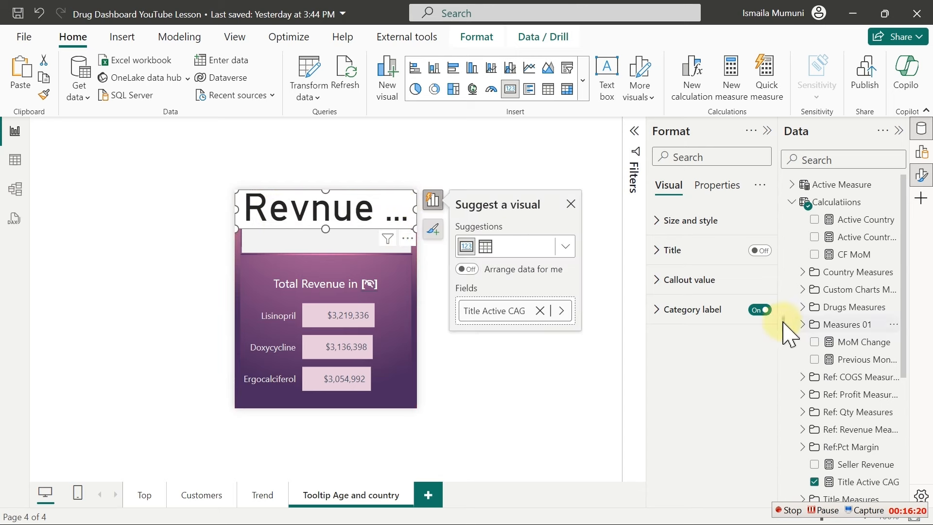
{"action": "left_click", "coordinate": [760, 310]}
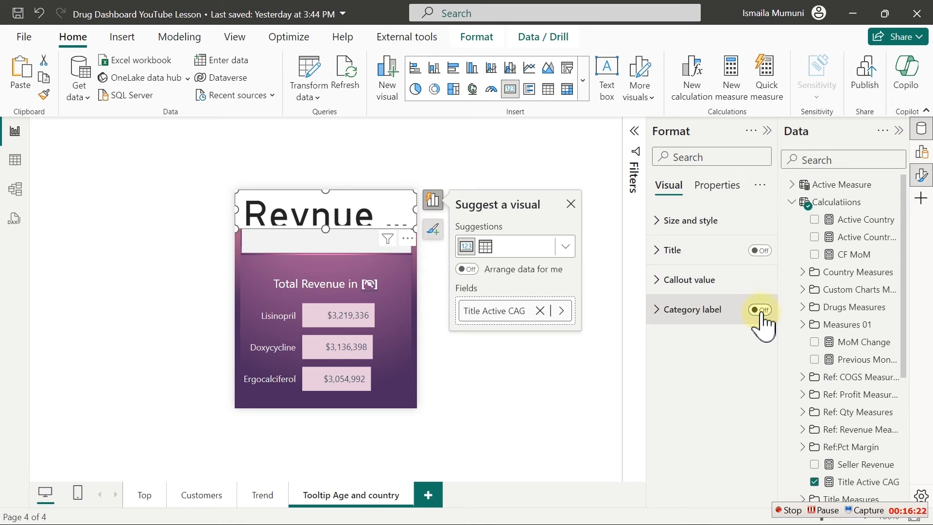
Step: Set the title card's callout value font size to 18, after trying 20
{"action": "left_click", "coordinate": [686, 281]}
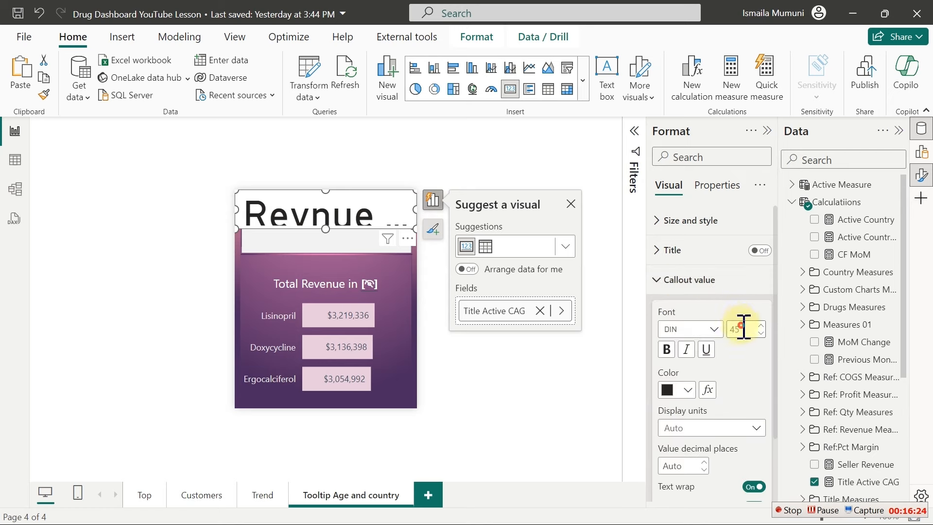
{"action": "double_click", "coordinate": [744, 329]}
{"action": "type", "text": "20"}
{"action": "key", "text": "Return"}
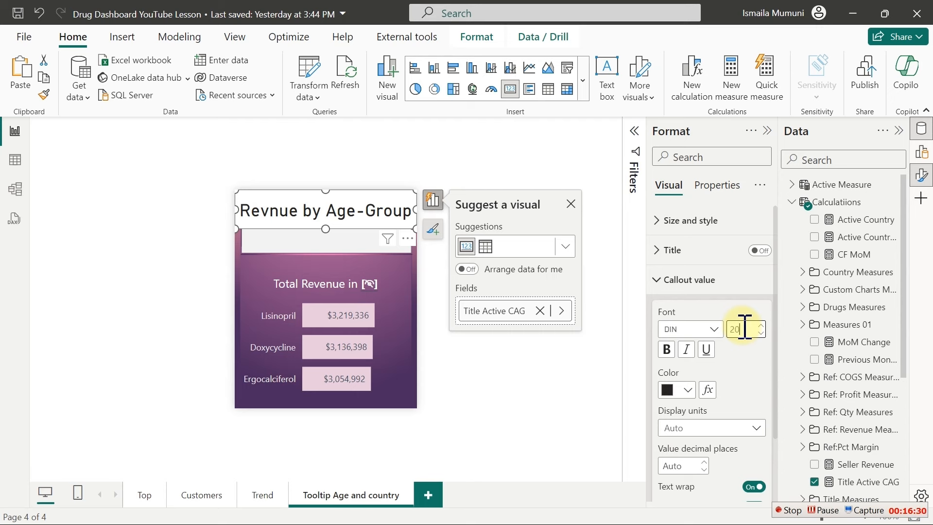
{"action": "double_click", "coordinate": [743, 329]}
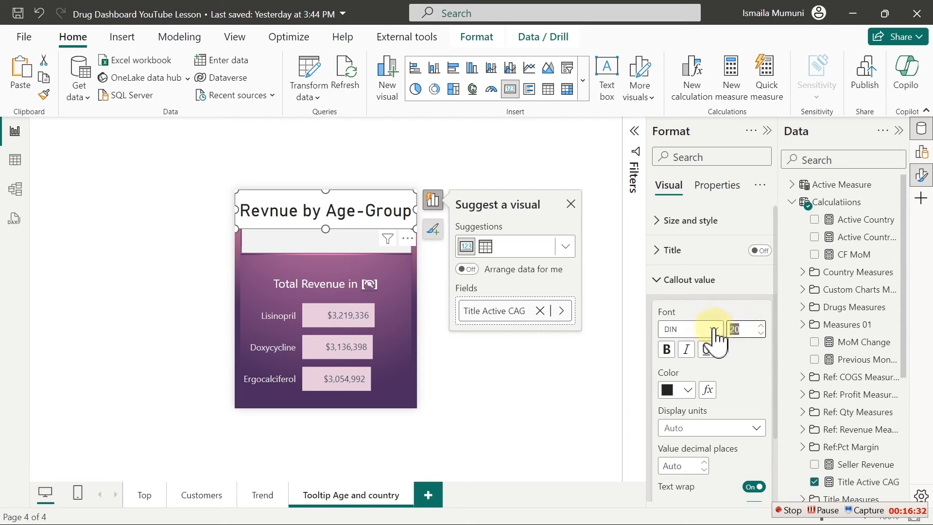
{"action": "type", "text": "18"}
{"action": "key", "text": "Return"}
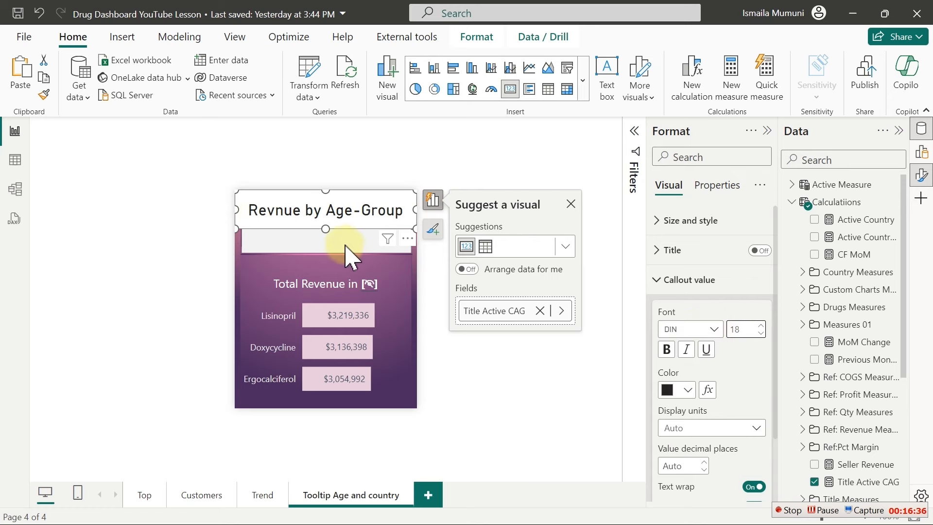
Step: Turn off the title card's background and slightly reduce its height so it ends above the light band
{"action": "left_click", "coordinate": [701, 219]}
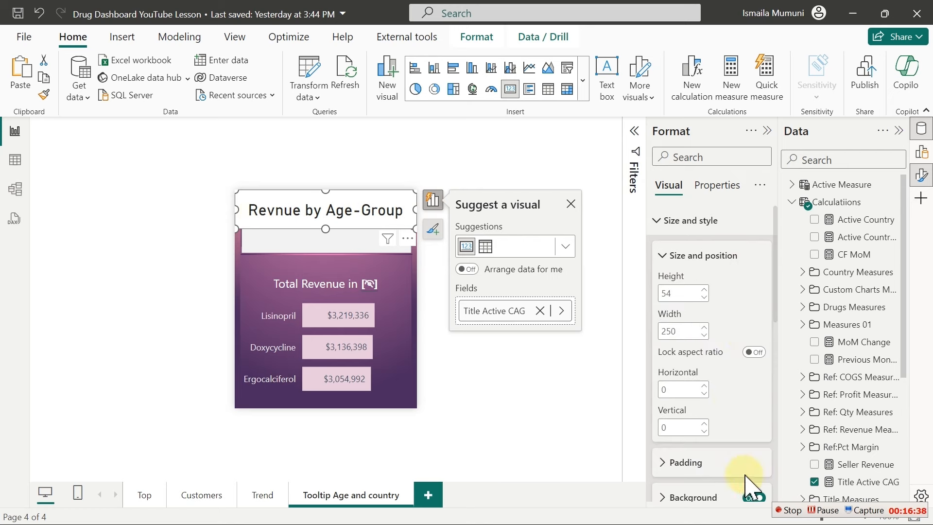
{"action": "left_click", "coordinate": [754, 498]}
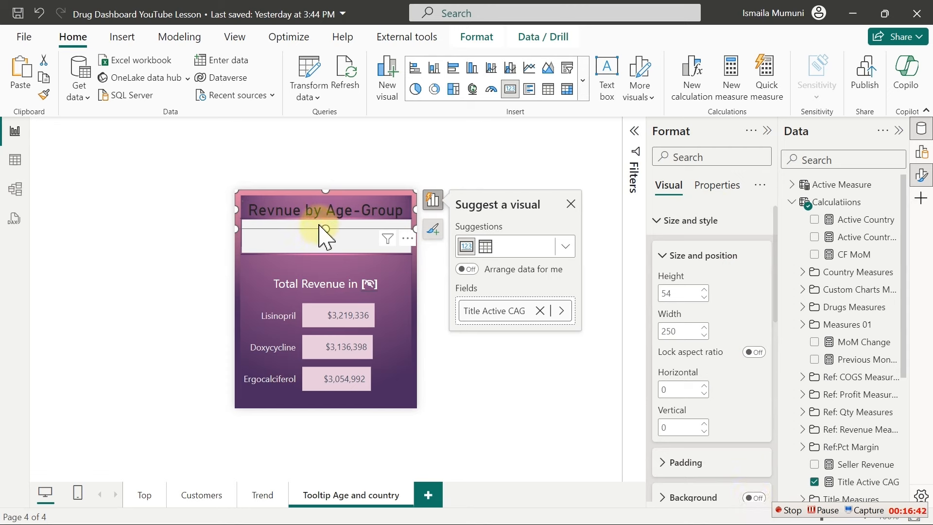
{"action": "left_click_drag", "start_coordinate": [326, 228], "coordinate": [333, 223]}
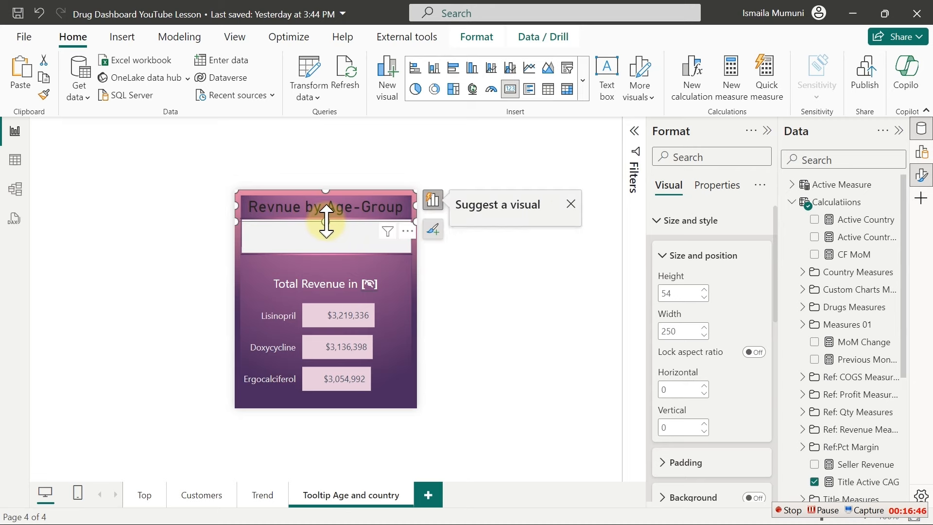
Step: Set the title card's callout value color to white and deselect the card
{"action": "left_click", "coordinate": [678, 220]}
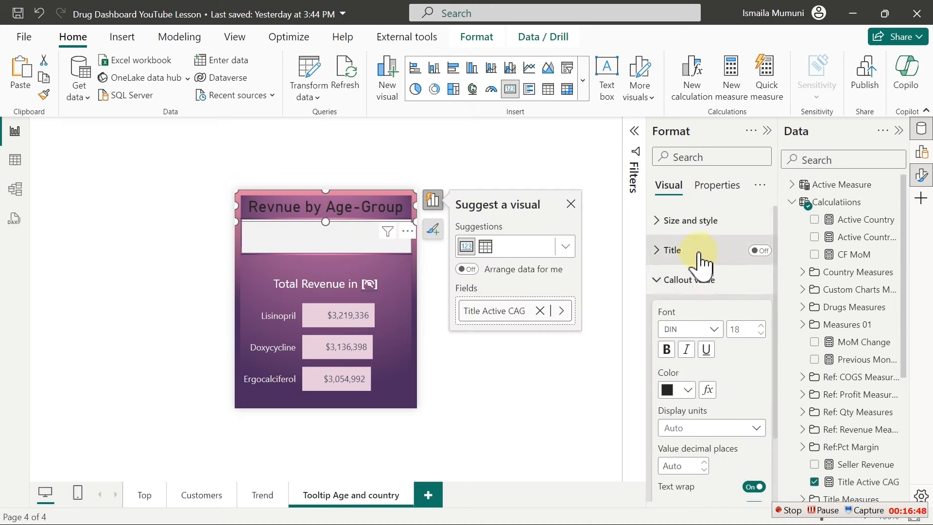
{"action": "left_click", "coordinate": [682, 389]}
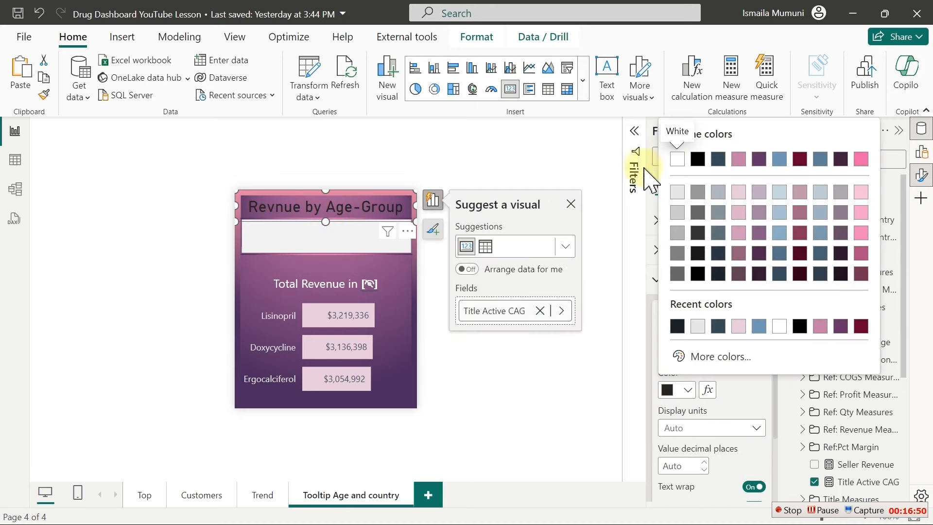
{"action": "left_click", "coordinate": [677, 160]}
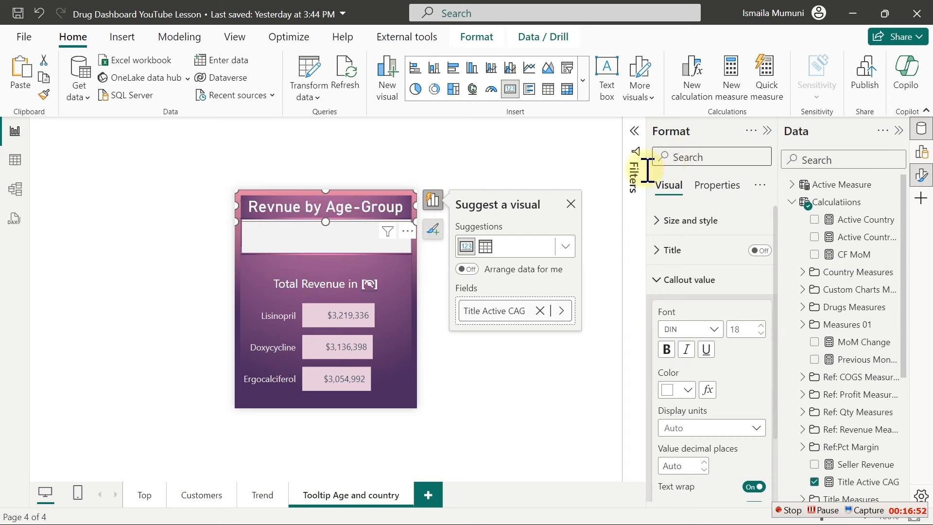
{"action": "left_click", "coordinate": [474, 165]}
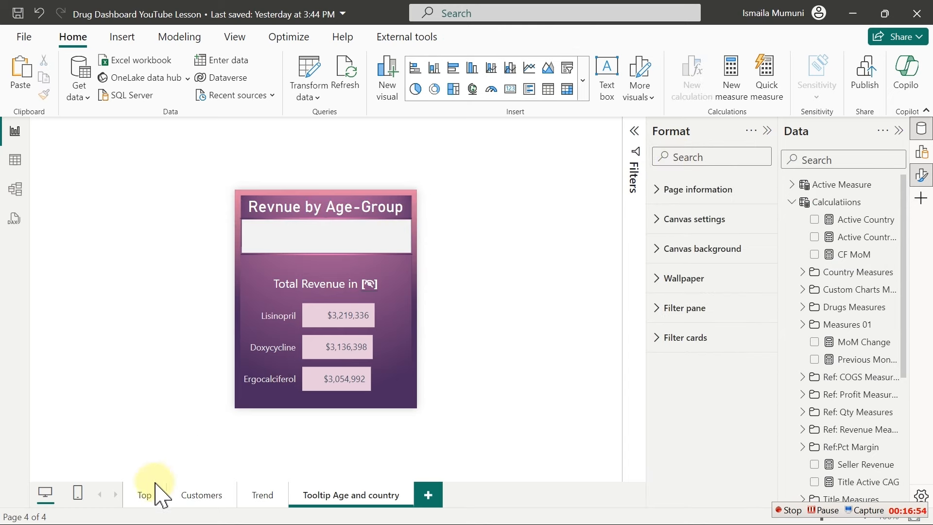
Step: Examine the tooltip on the Customers page for the 41-50 bar of the age-group chart and the country chart
{"action": "left_click", "coordinate": [200, 498]}
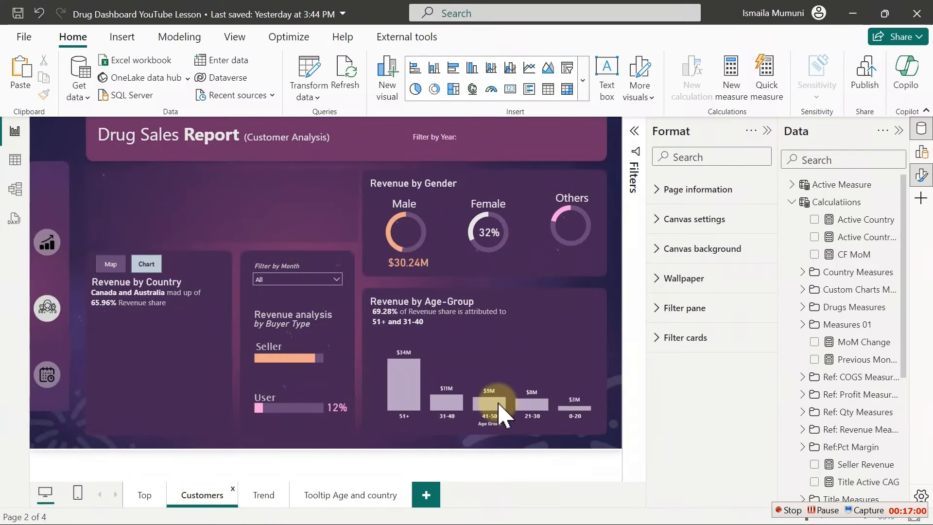
{"action": "mouse_move", "coordinate": [499, 404]}
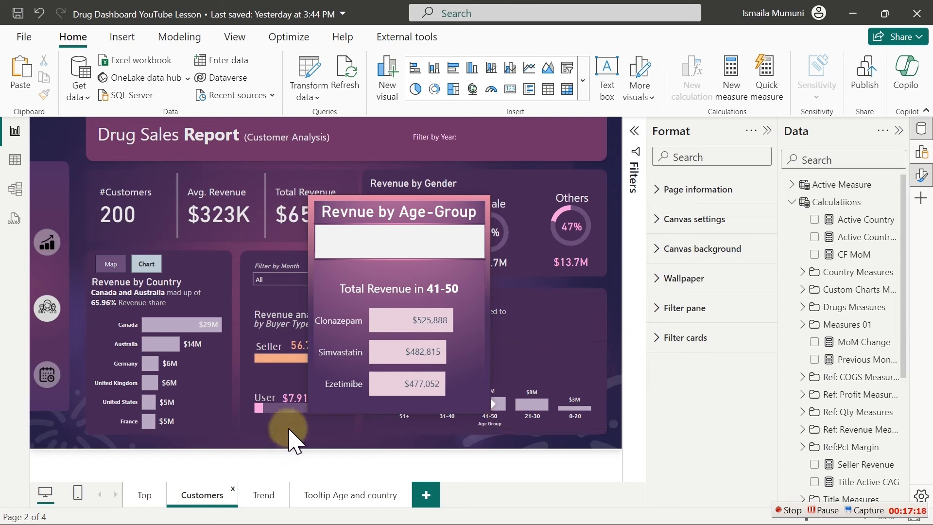
{"action": "mouse_move", "coordinate": [150, 389]}
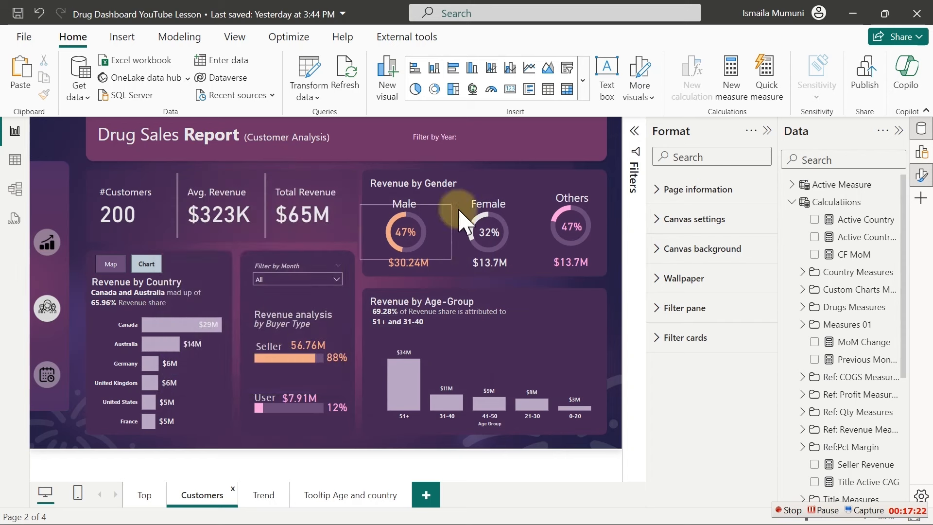
{"action": "left_click", "coordinate": [354, 495]}
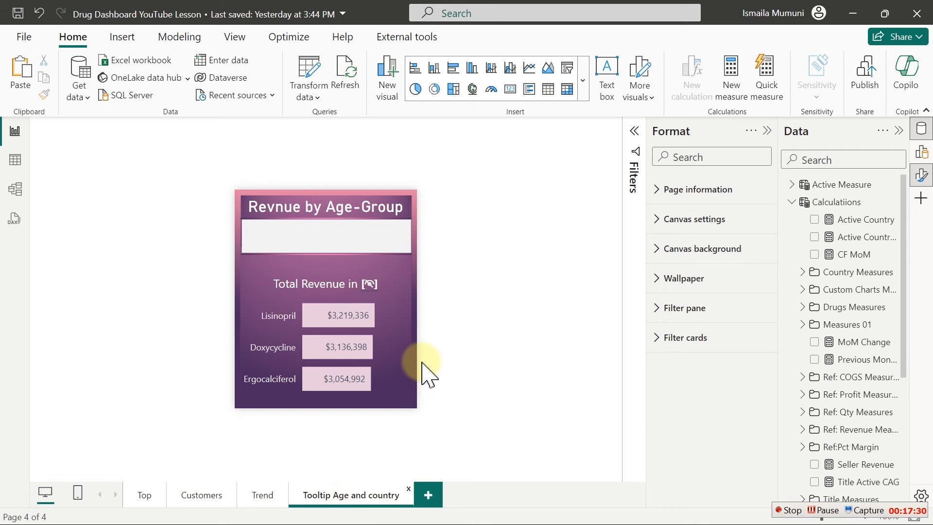
{"action": "left_click", "coordinate": [205, 496]}
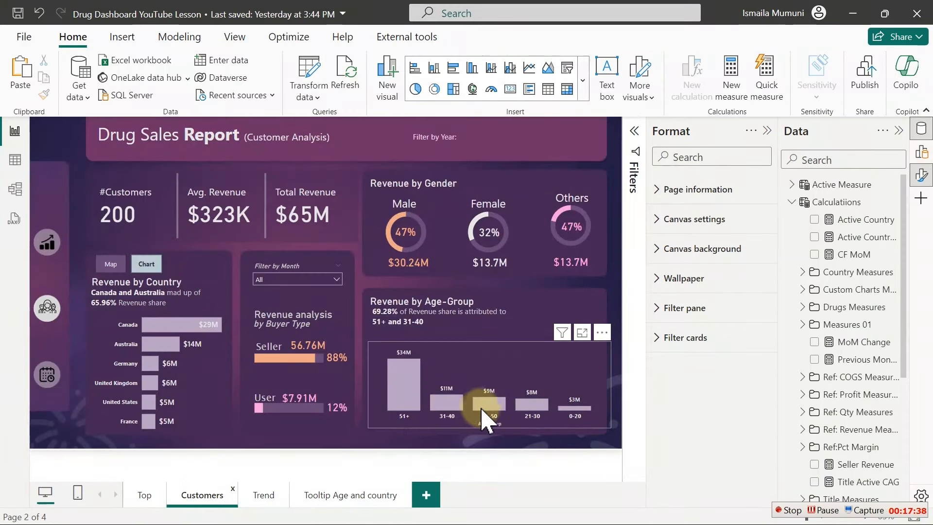
{"action": "mouse_move", "coordinate": [494, 411]}
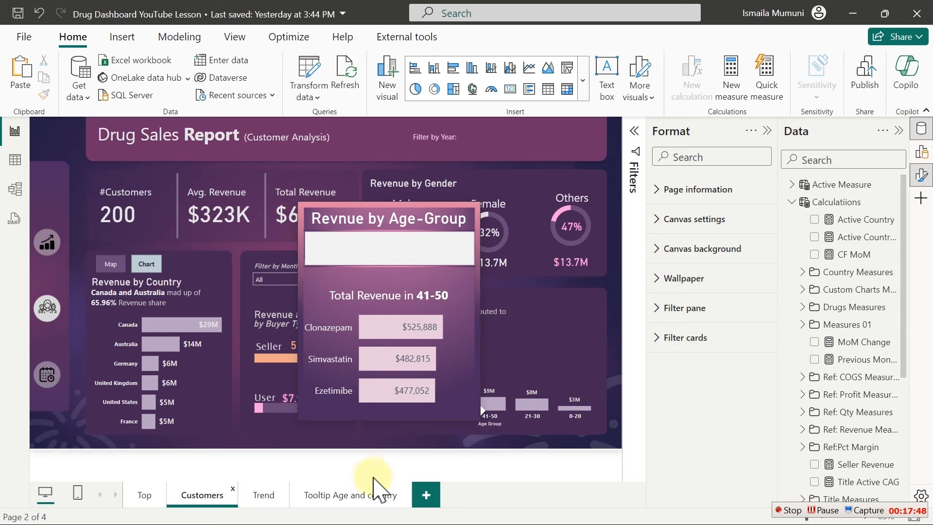
Step: On the Tooltip Age and country page, duplicate the "Total Revenue in" text box and place the copy on the light band under the title
{"action": "left_click", "coordinate": [358, 495]}
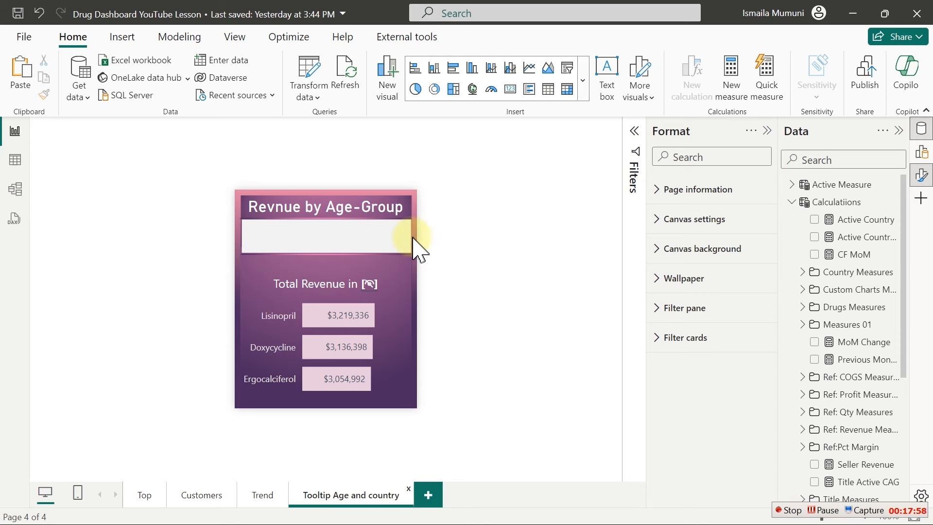
{"action": "left_click", "coordinate": [322, 283]}
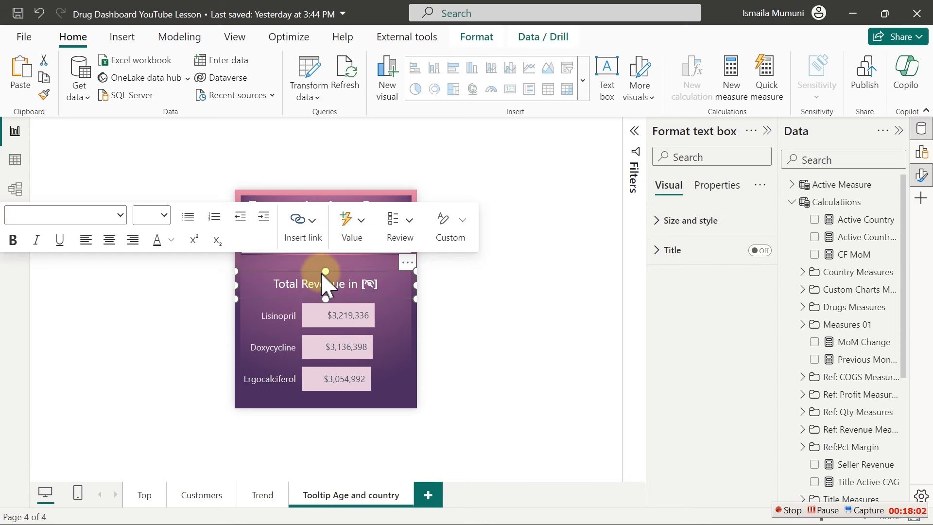
{"action": "left_click_drag", "start_coordinate": [326, 283], "coordinate": [386, 288]}
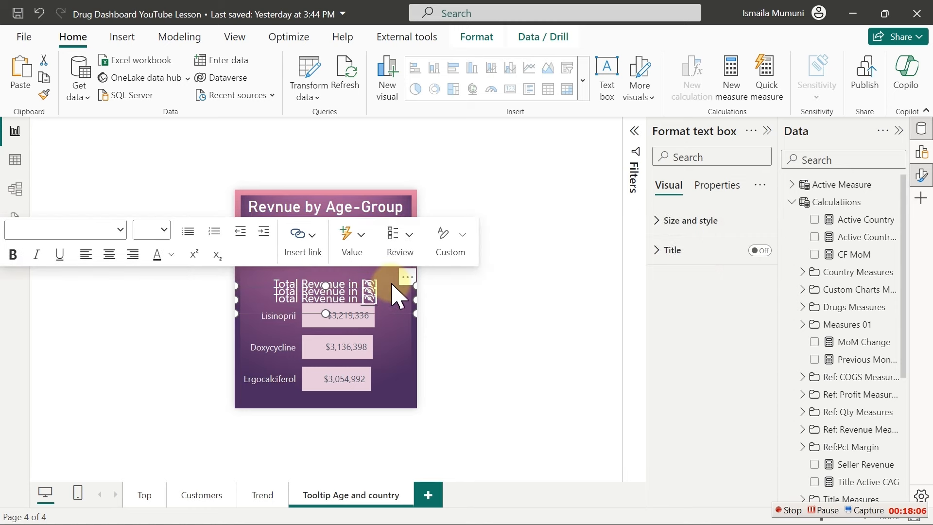
{"action": "key", "text": "Escape"}
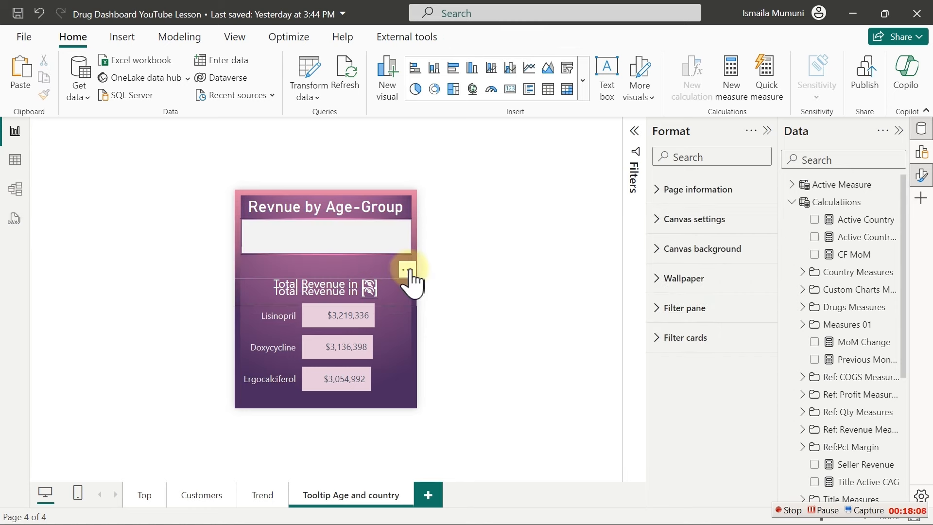
{"action": "left_click_drag", "start_coordinate": [408, 265], "coordinate": [407, 216]}
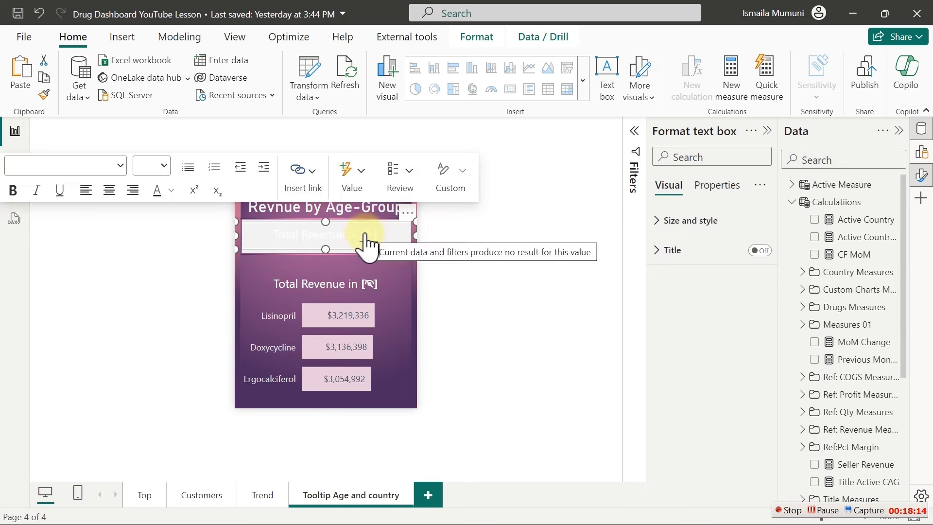
Step: Recolor all the text in the copied text box to the dark slate blue theme color
{"action": "left_click", "coordinate": [315, 238]}
{"action": "triple_click", "coordinate": [315, 238]}
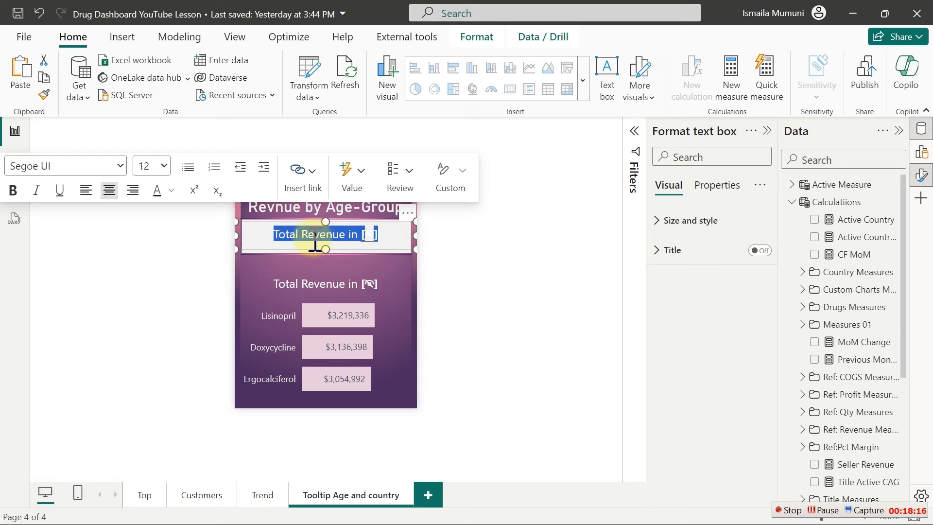
{"action": "left_click", "coordinate": [173, 191]}
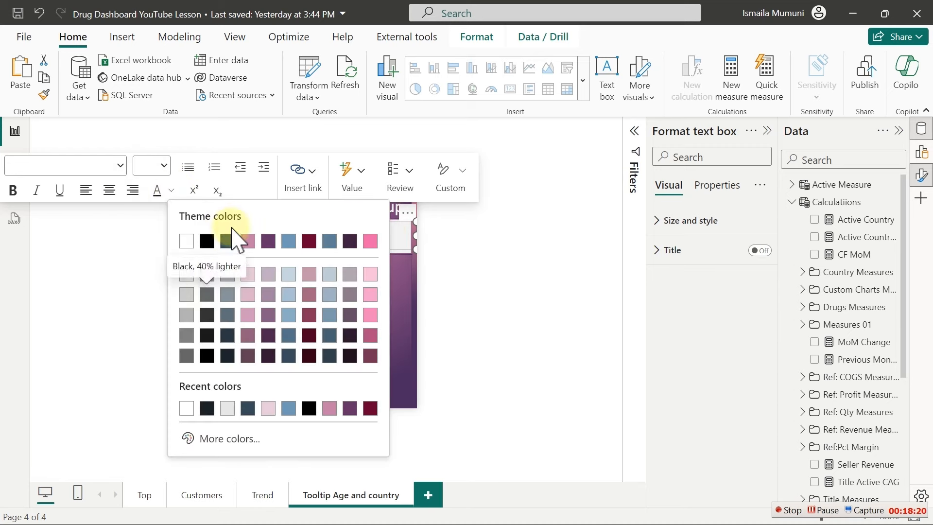
{"action": "left_click", "coordinate": [228, 241]}
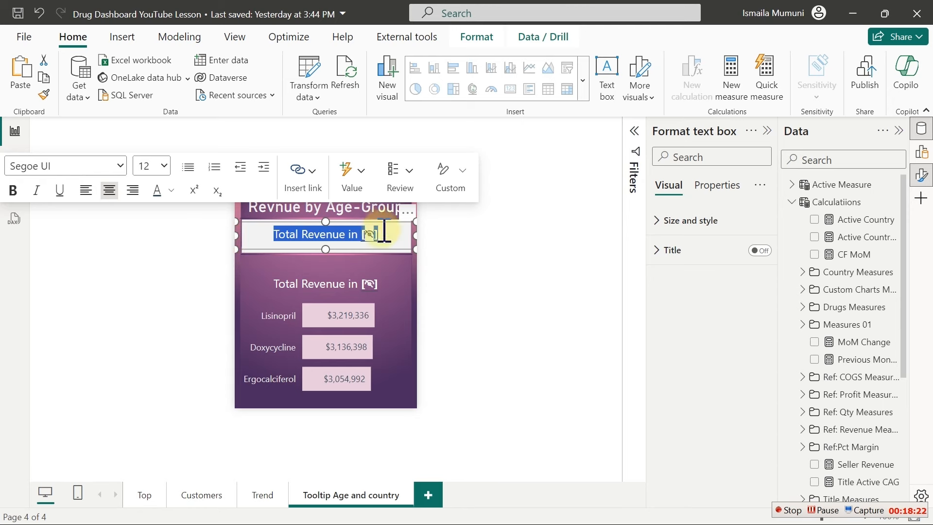
{"action": "left_click", "coordinate": [457, 246]}
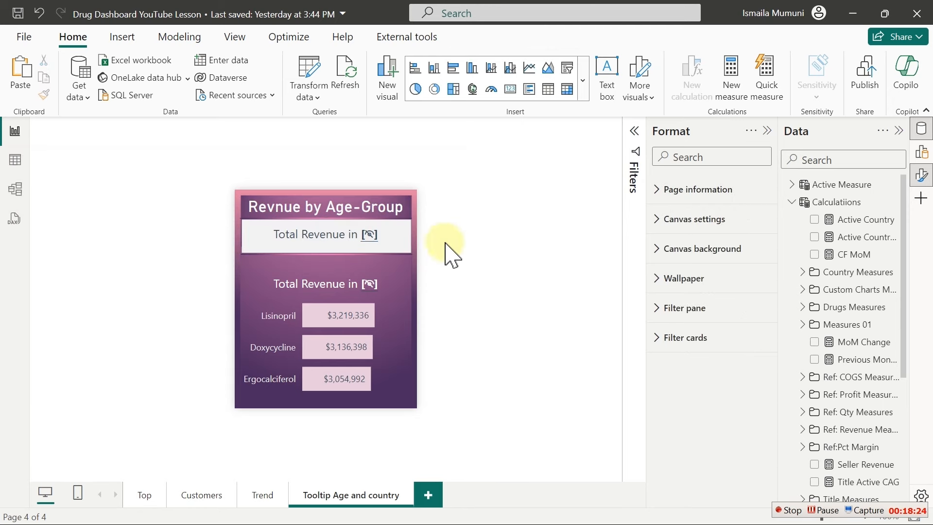
Step: Set the dynamic value in the copied text box to "total revenue" and save it
{"action": "mouse_move", "coordinate": [371, 237]}
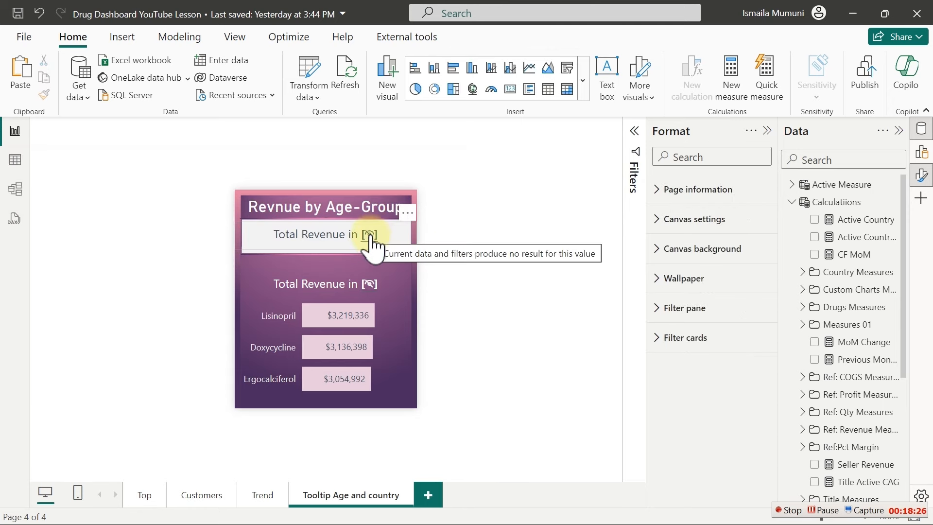
{"action": "left_click", "coordinate": [371, 237]}
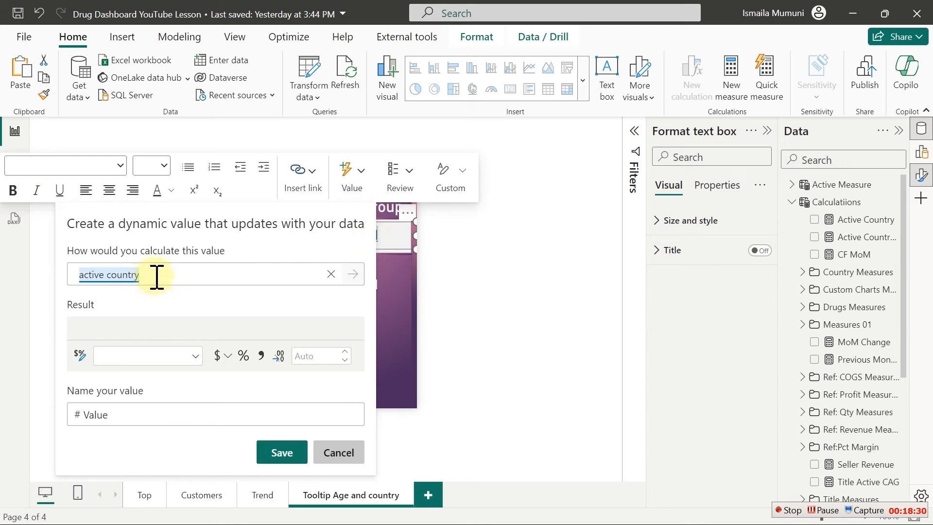
{"action": "key", "text": "BackSpace"}
{"action": "key", "text": "BackSpace"}
{"action": "key", "text": "BackSpace"}
{"action": "key", "text": "BackSpace"}
{"action": "key", "text": "BackSpace"}
{"action": "key", "text": "BackSpace"}
{"action": "key", "text": "BackSpace"}
{"action": "key", "text": "BackSpace"}
{"action": "key", "text": "BackSpace"}
{"action": "key", "text": "BackSpace"}
{"action": "key", "text": "BackSpace"}
{"action": "key", "text": "BackSpace"}
{"action": "key", "text": "BackSpace"}
{"action": "key", "text": "BackSpace"}
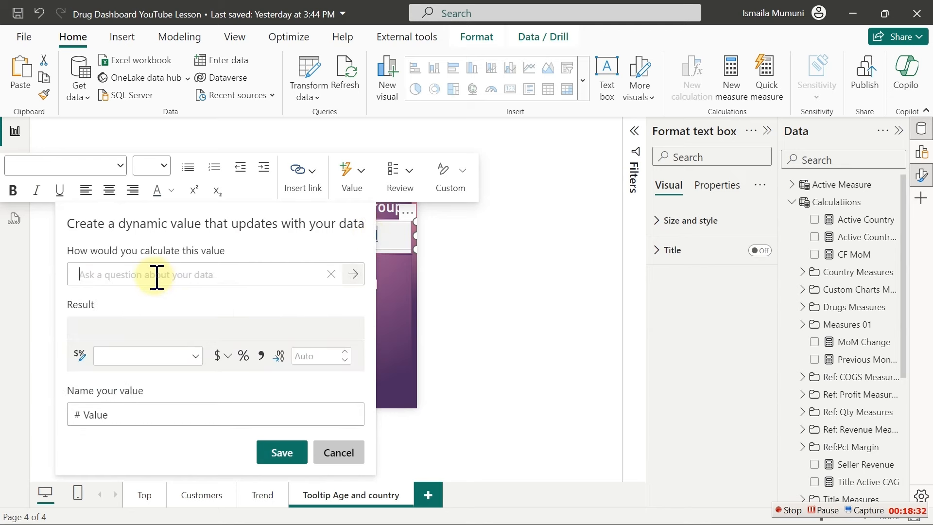
{"action": "type", "text": "Revenue"}
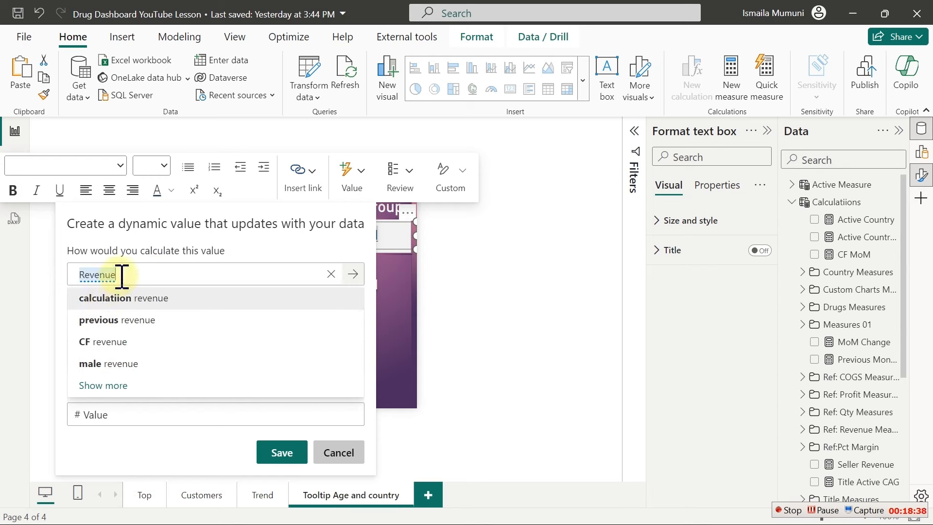
{"action": "key", "text": "BackSpace"}
{"action": "key", "text": "BackSpace"}
{"action": "key", "text": "BackSpace"}
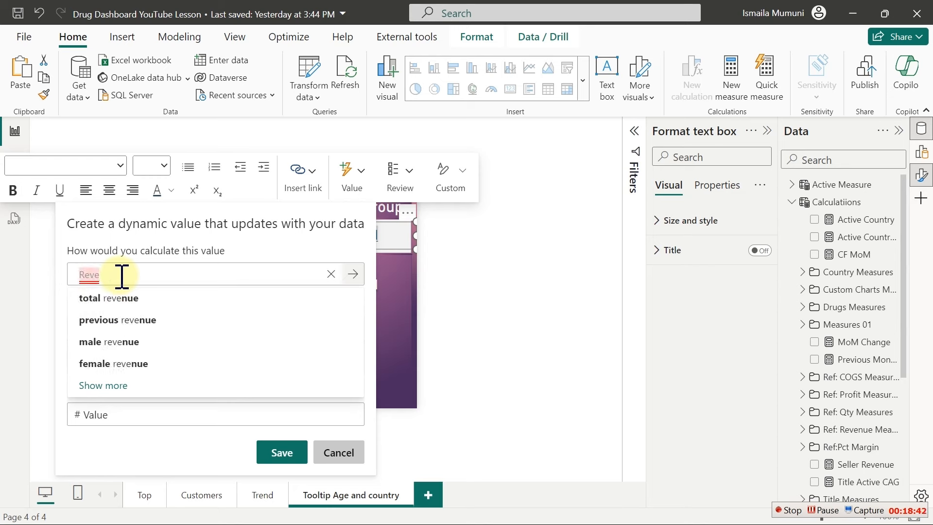
{"action": "left_click", "coordinate": [115, 298]}
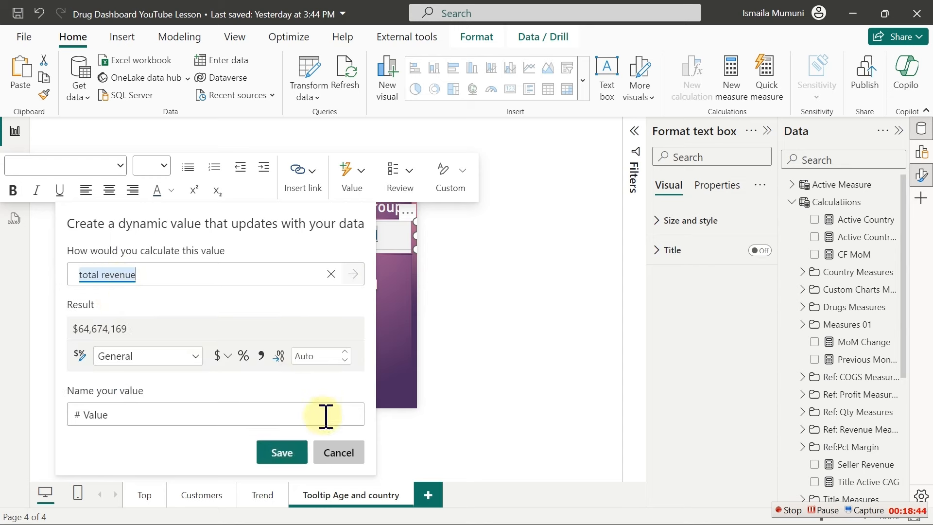
{"action": "left_click", "coordinate": [281, 457]}
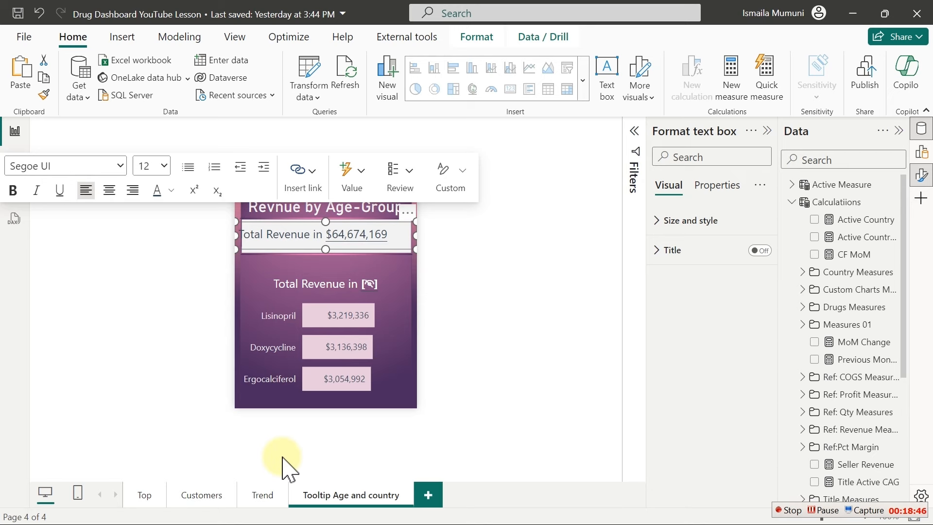
Step: Change "in" to "is" in the total revenue text box on the light band and center the whole line
{"action": "mouse_move", "coordinate": [346, 400]}
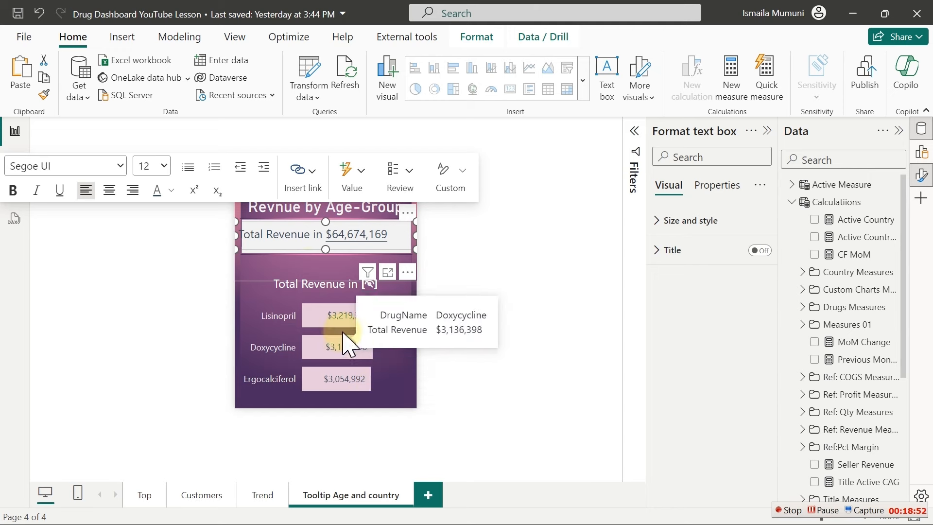
{"action": "double_click", "coordinate": [317, 235]}
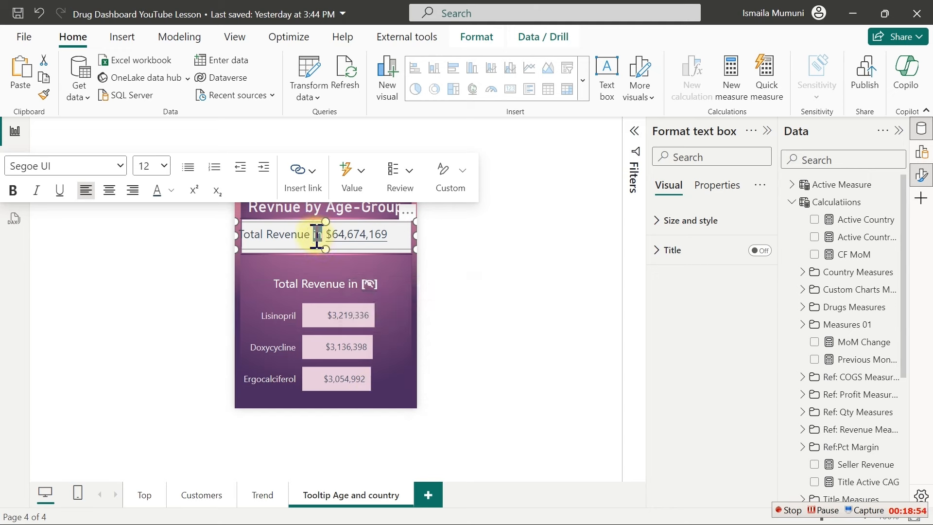
{"action": "type", "text": "is"}
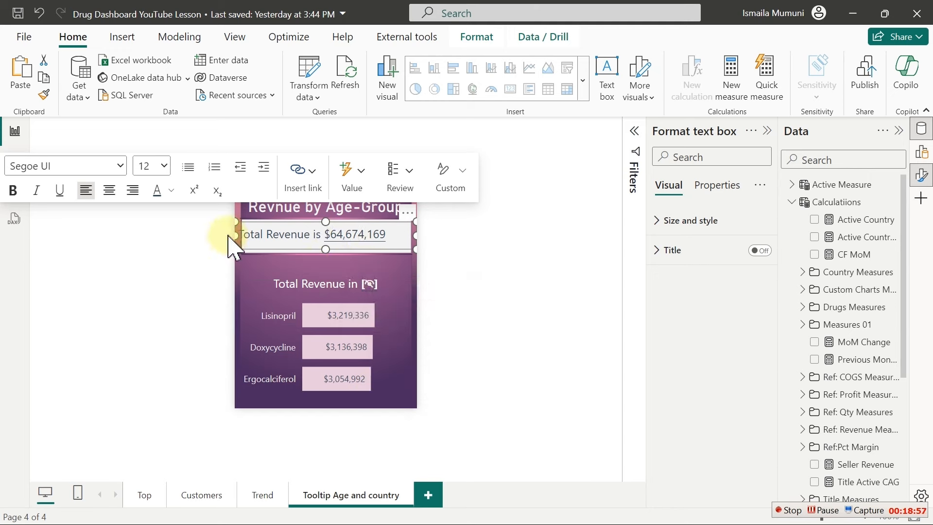
{"action": "triple_click", "coordinate": [290, 235]}
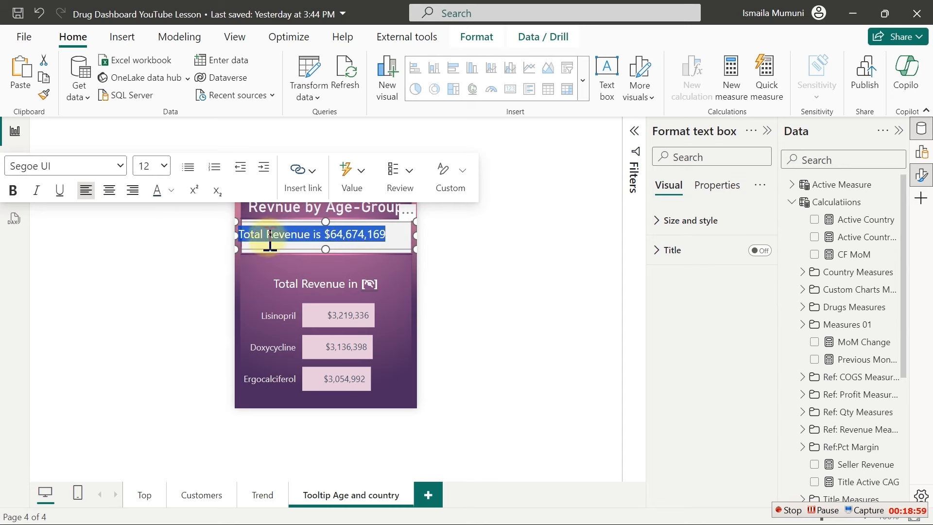
{"action": "left_click", "coordinate": [110, 190]}
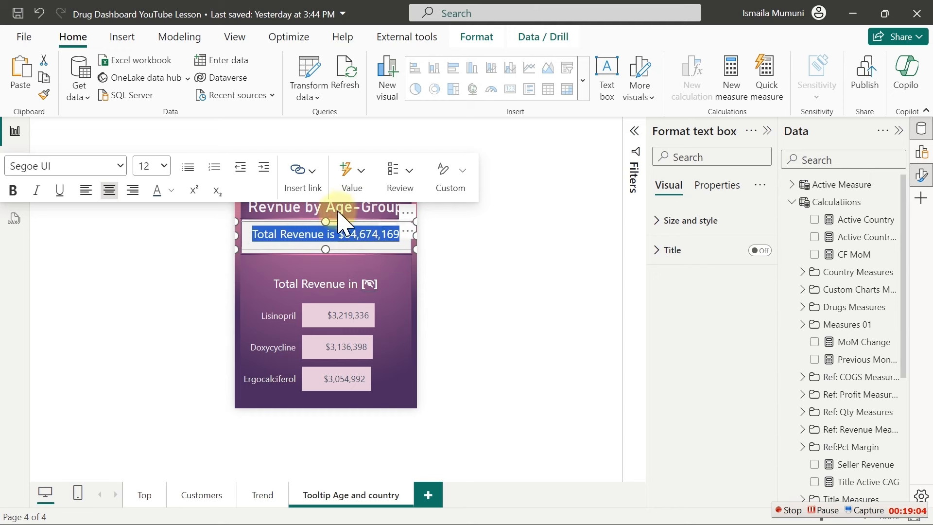
{"action": "left_click", "coordinate": [487, 287]}
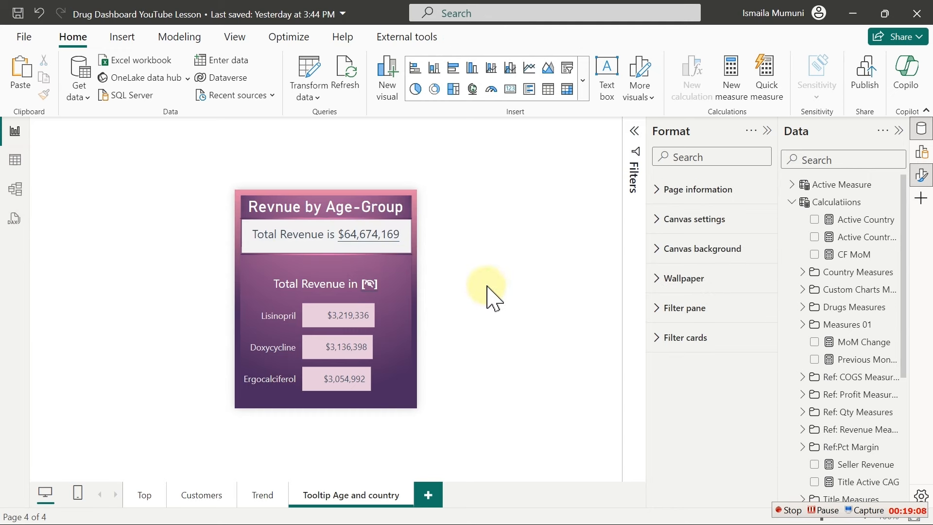
Step: On the Customers page, examine the tooltip for the United States bar of the country chart and the 41-50 bar of the age-group chart
{"action": "left_click", "coordinate": [201, 494]}
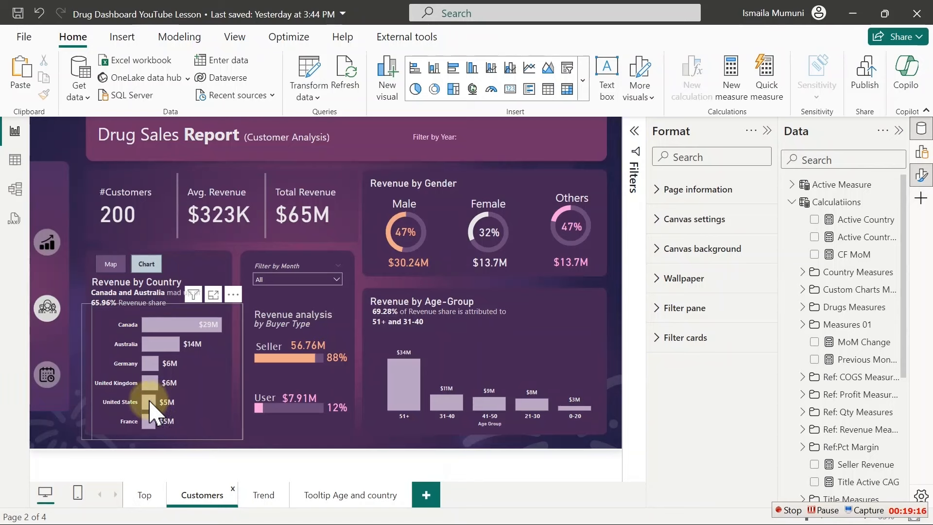
{"action": "mouse_move", "coordinate": [151, 404]}
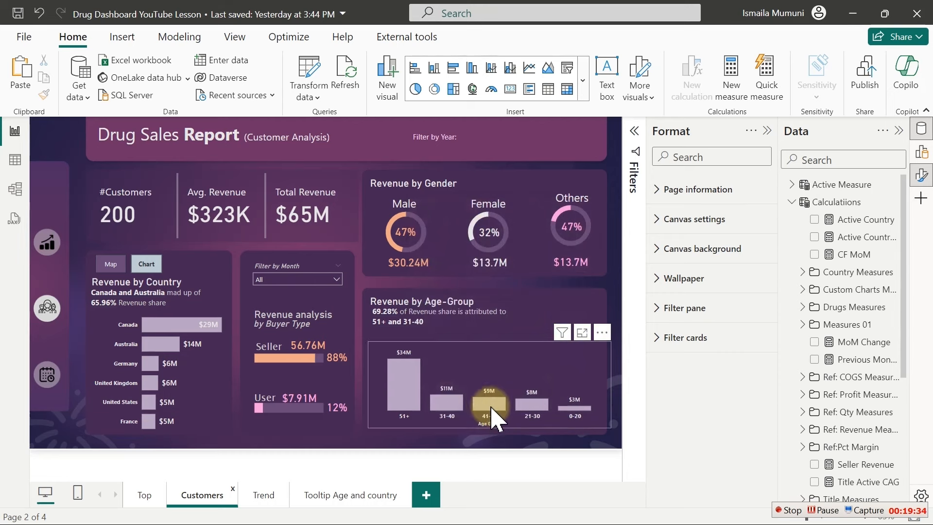
{"action": "mouse_move", "coordinate": [492, 409]}
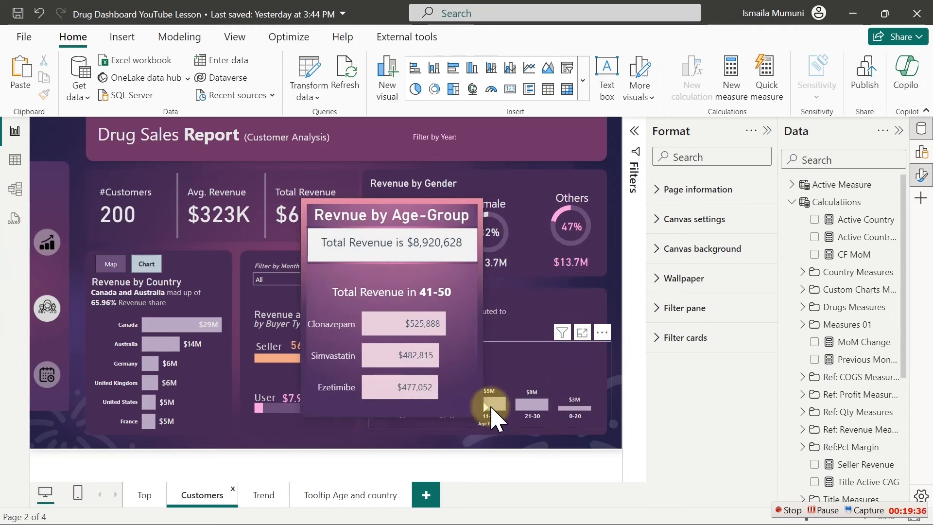